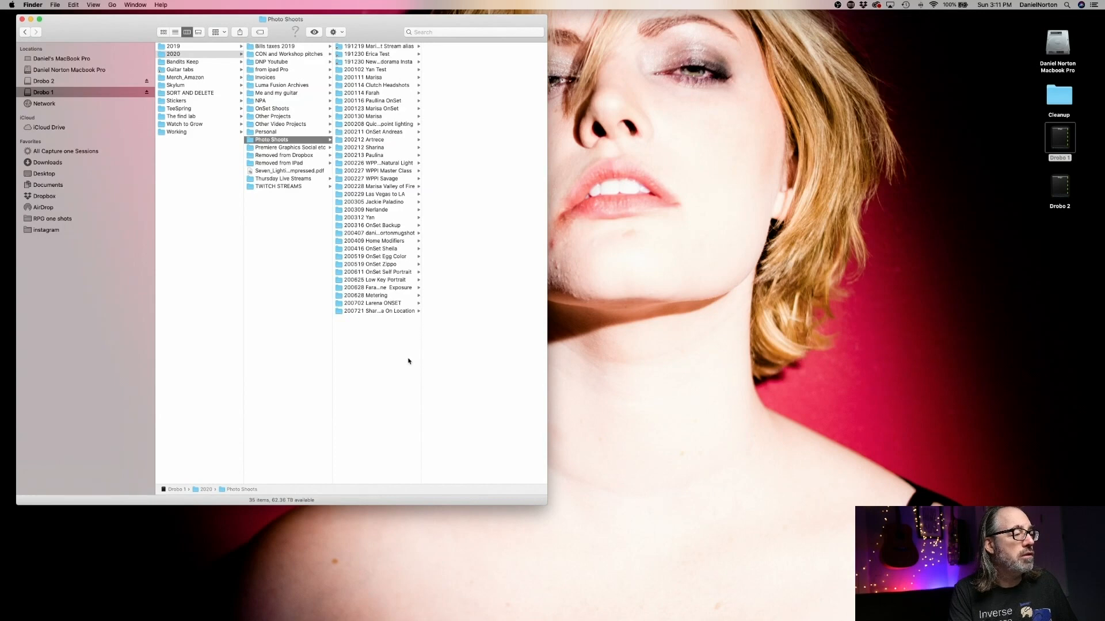
- Add the 200628 skin tone exposure shoot folder to the Finder favorites and open it
double_click(421, 356)
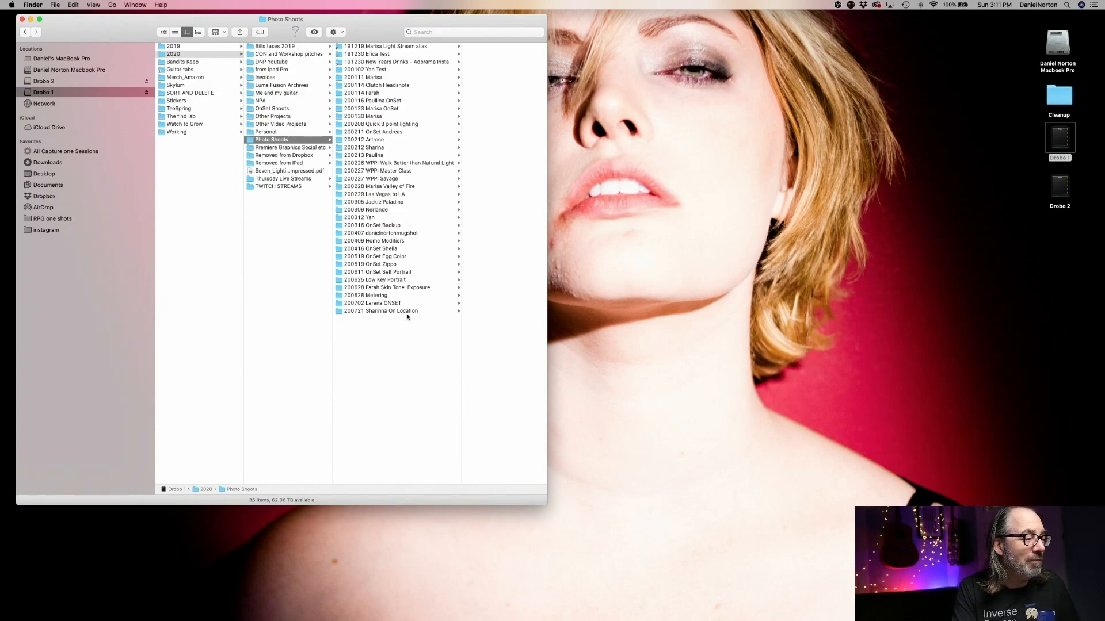
left_click(387, 288)
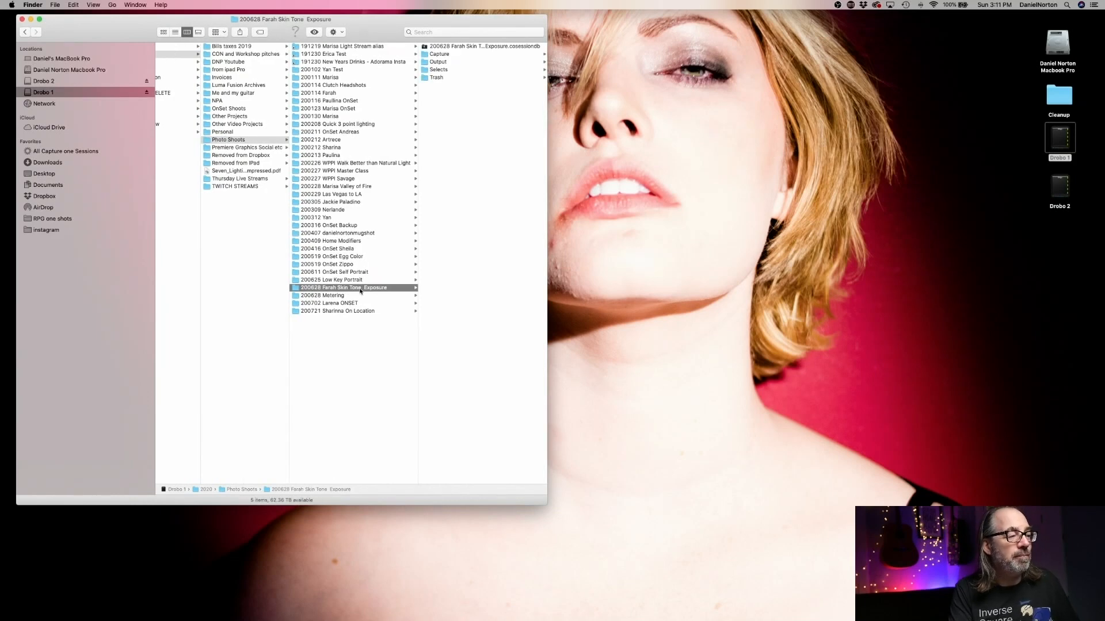
left_click_drag(360, 291, 81, 242)
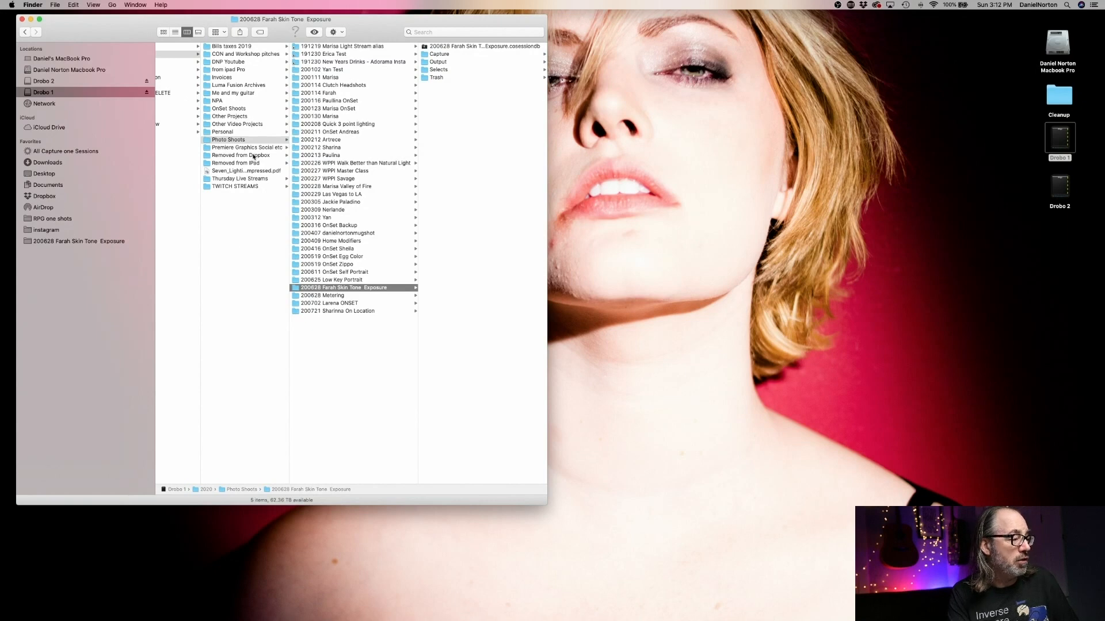
left_click(81, 242)
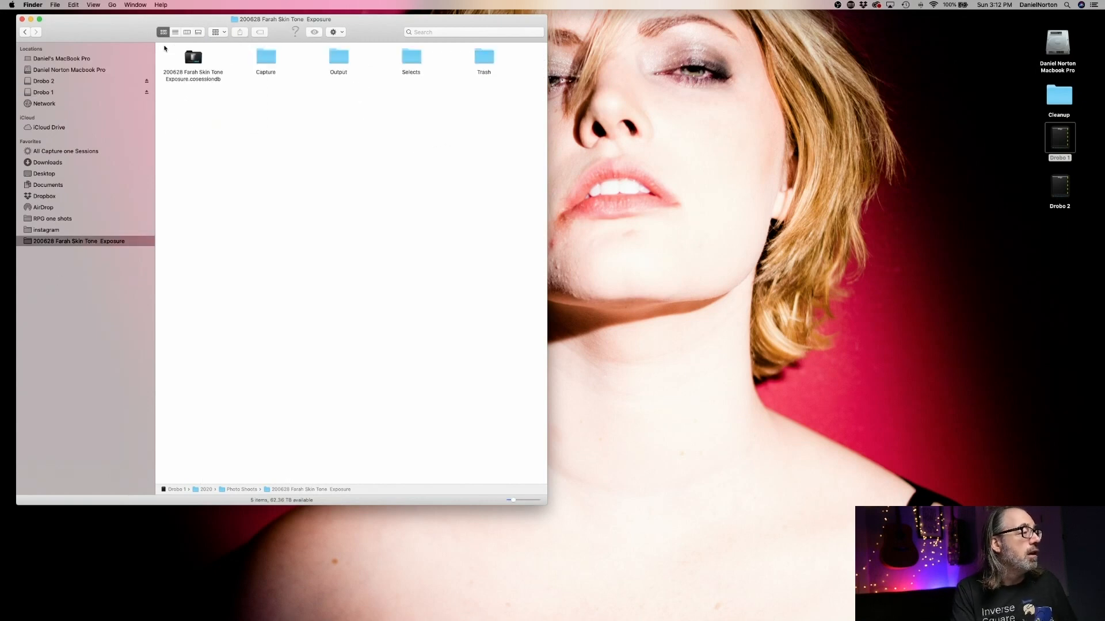
- Open the shoot's .cosessiondb session in Capture One and reposition its window
left_click(198, 60)
double_click(196, 60)
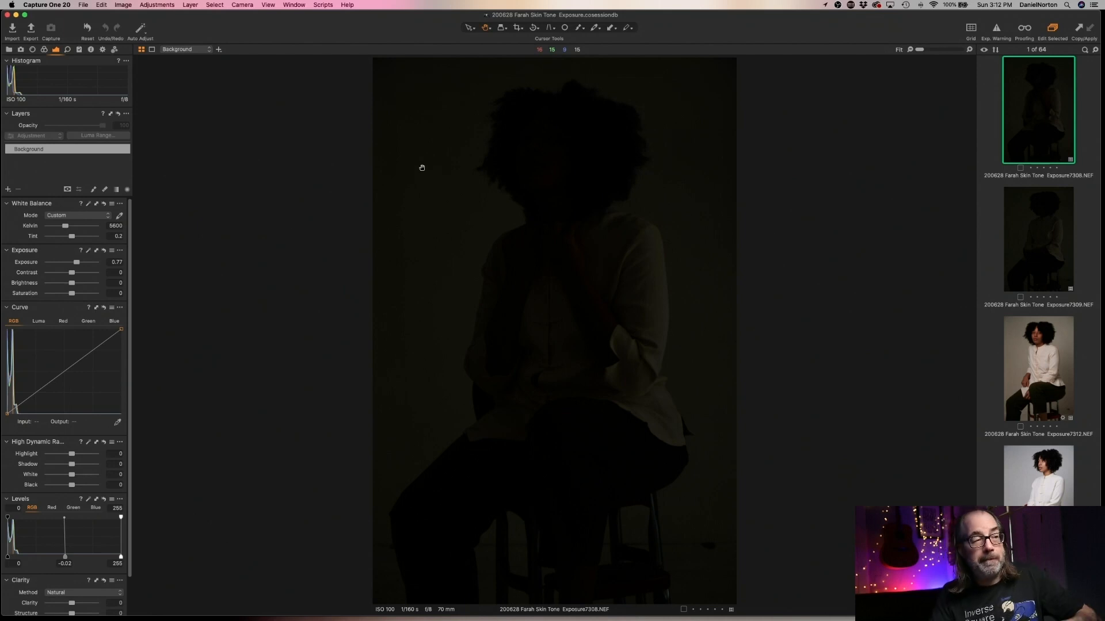
left_click_drag(295, 24, 290, 27)
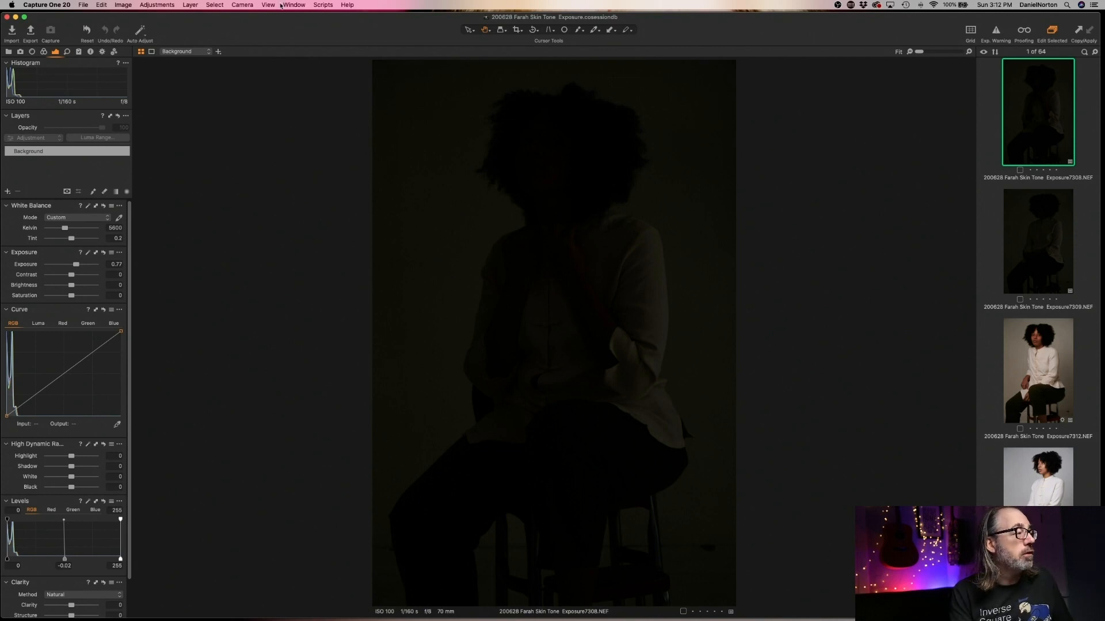
left_click_drag(272, 18, 274, 17)
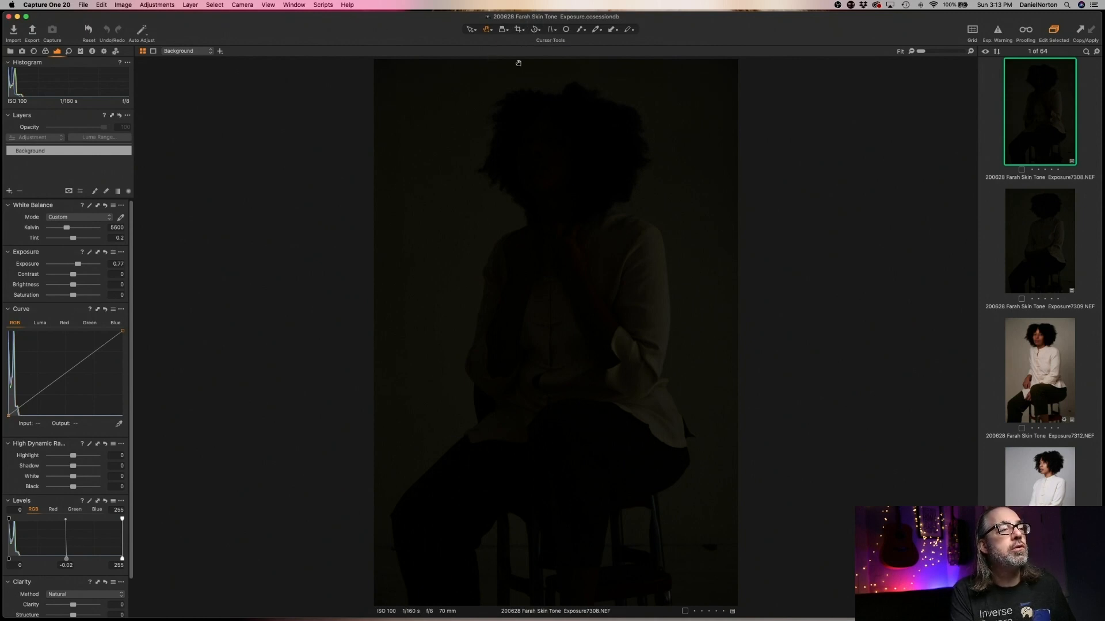
left_click(1049, 389)
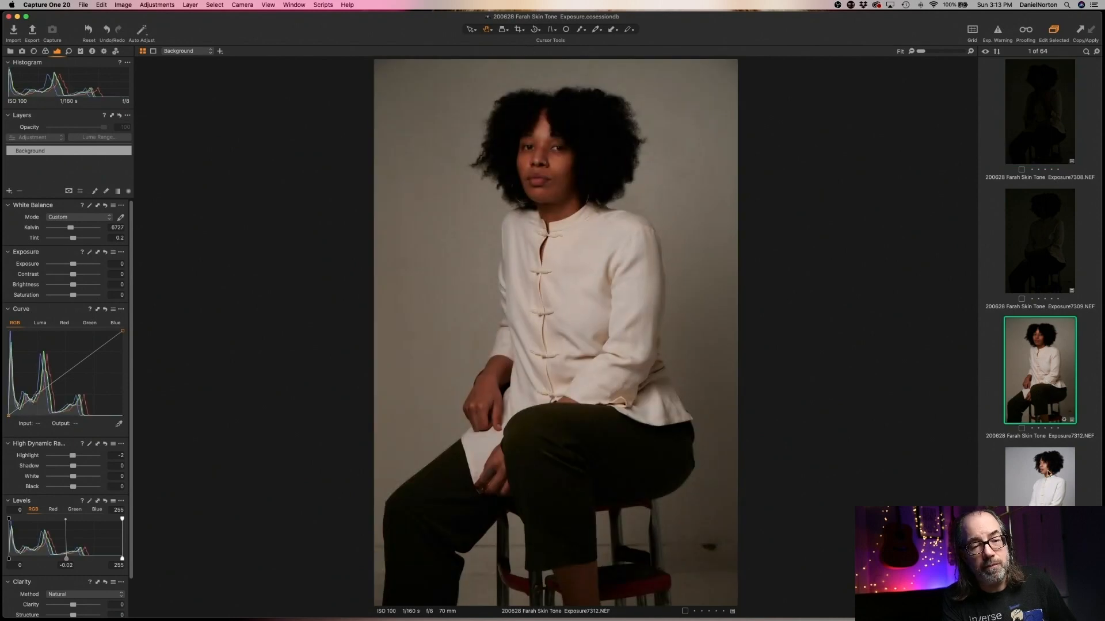
left_click(1047, 473)
left_click(1052, 113)
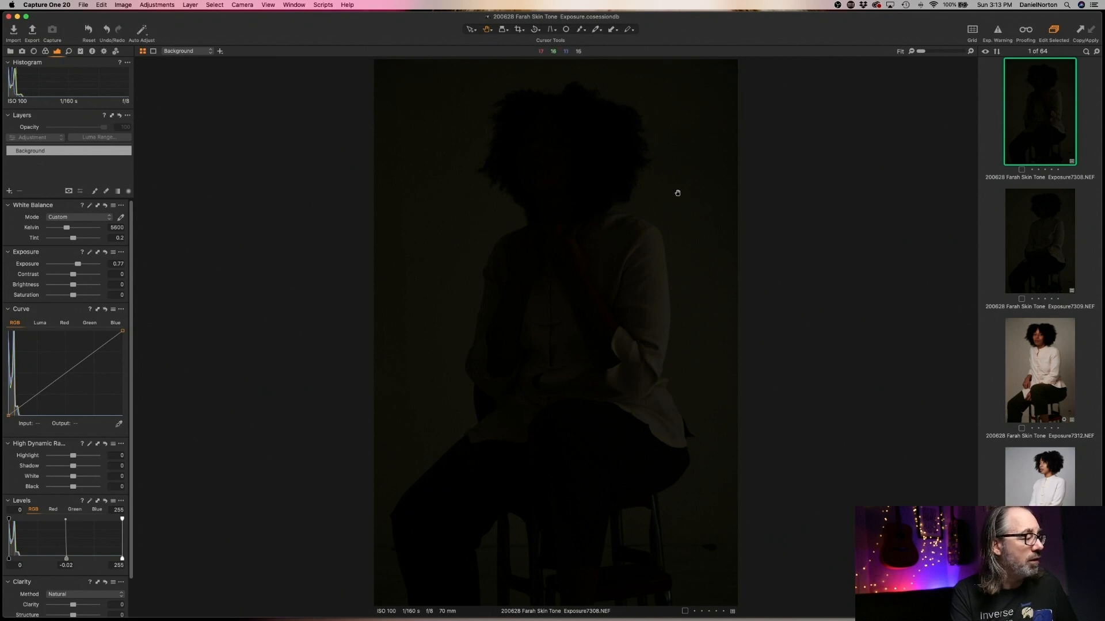
left_click(997, 136)
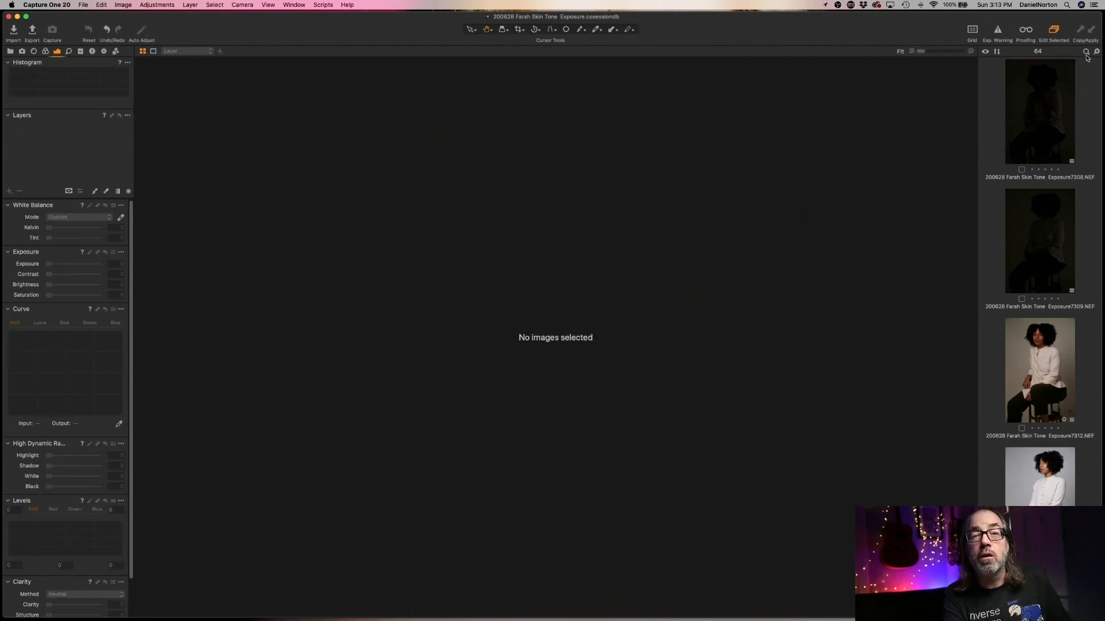
- Select all photos in the session, rate them three stars, and clear the selection
left_click(1031, 102)
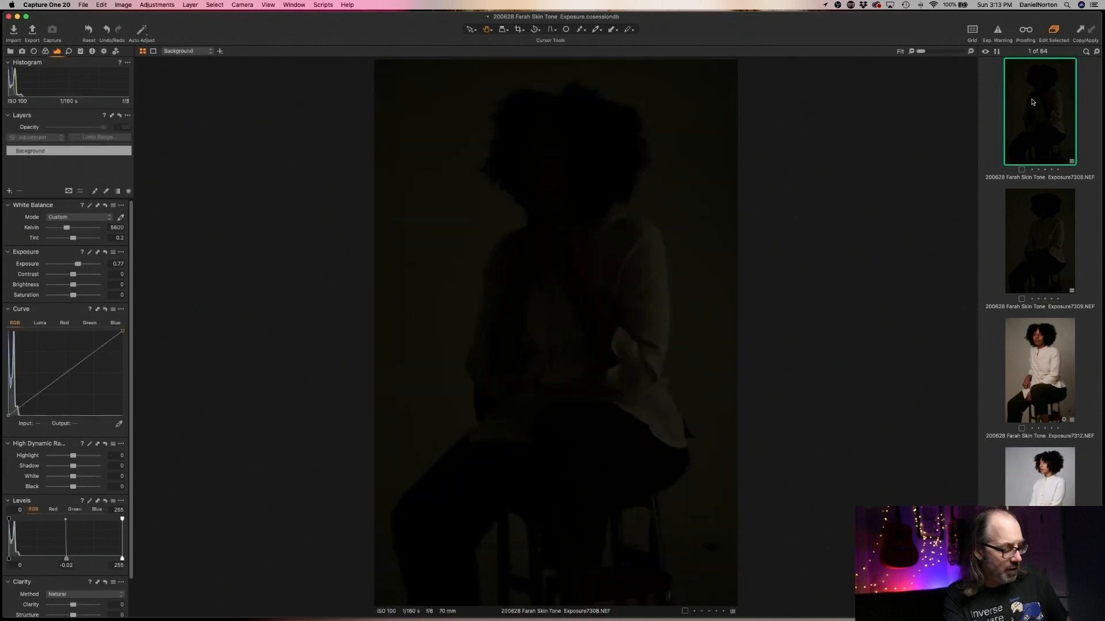
key("super+a")
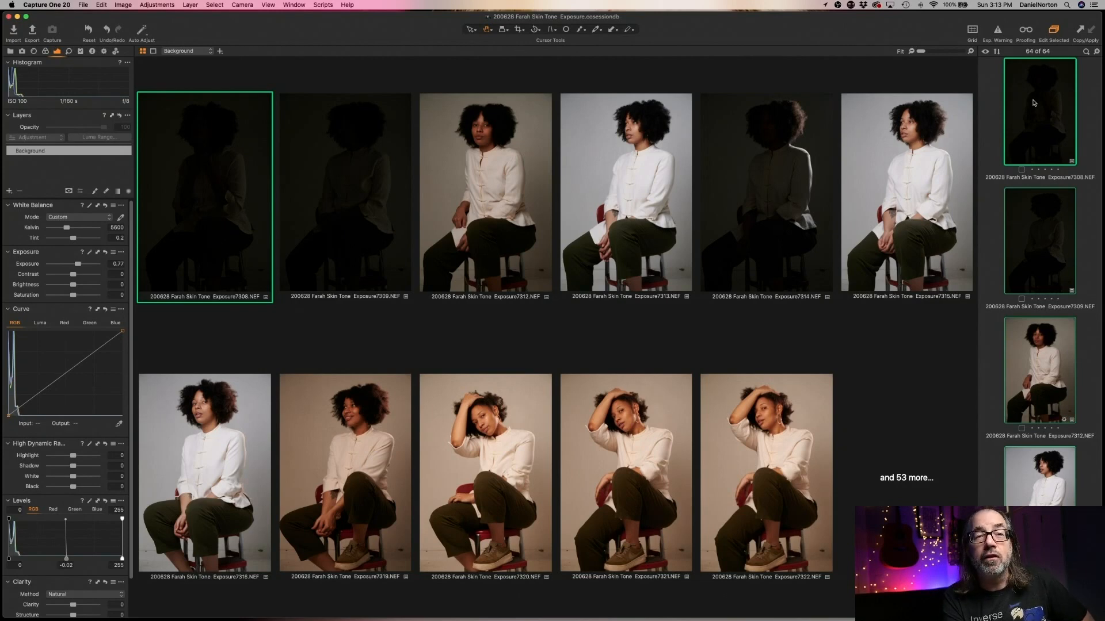
key("3")
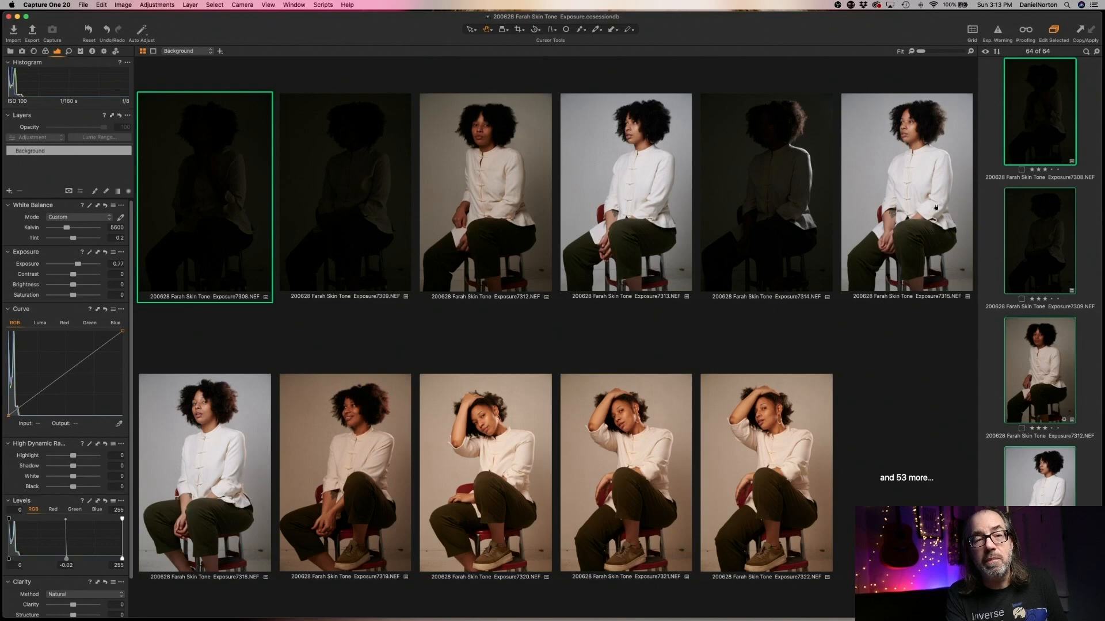
left_click(988, 230)
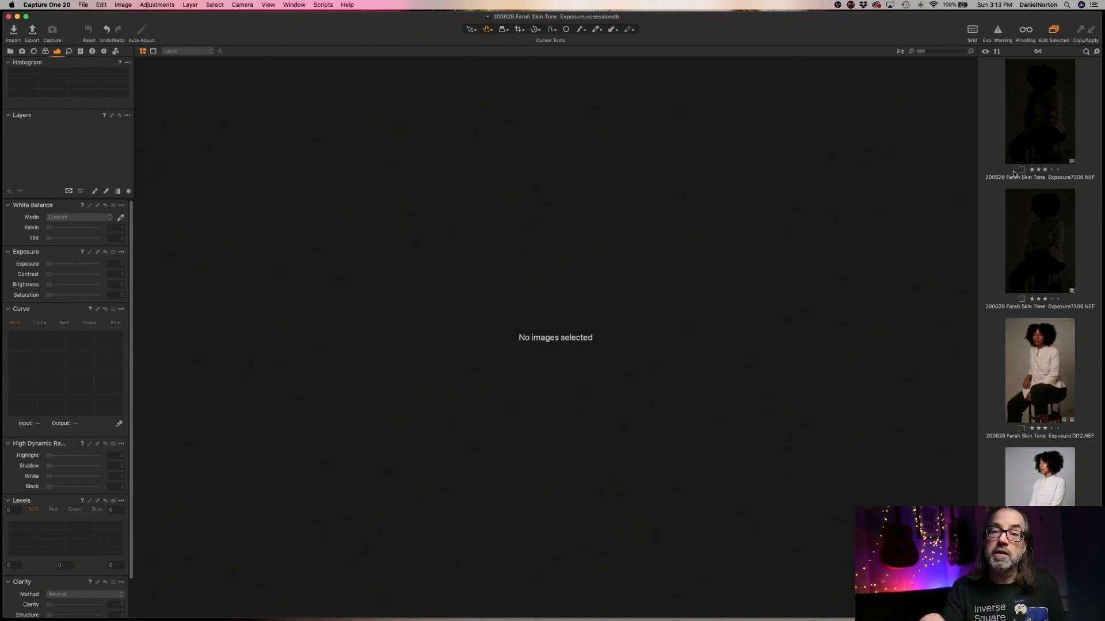
- Filter the session's photos to those rated three stars or higher, keeping frame 7308 selected
left_click(1053, 114)
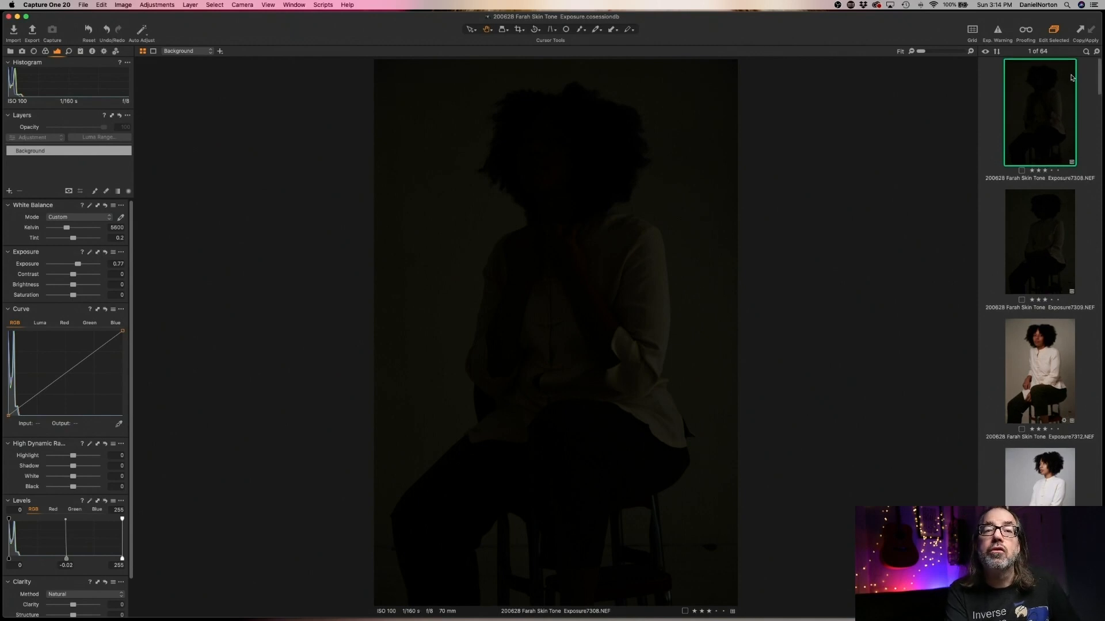
left_click(1086, 52)
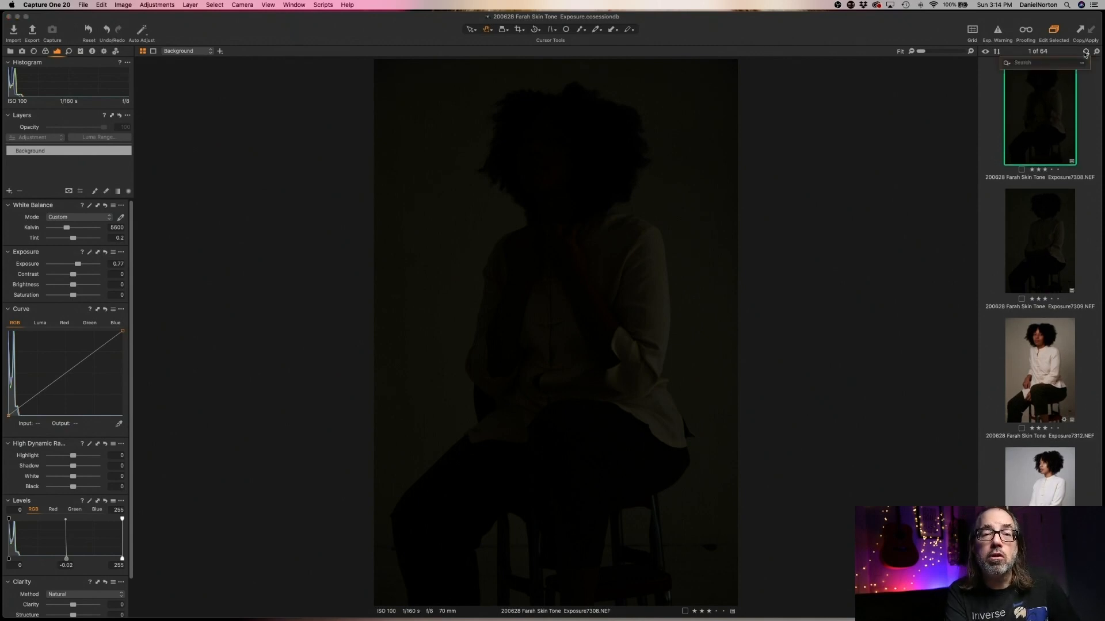
left_click(1006, 63)
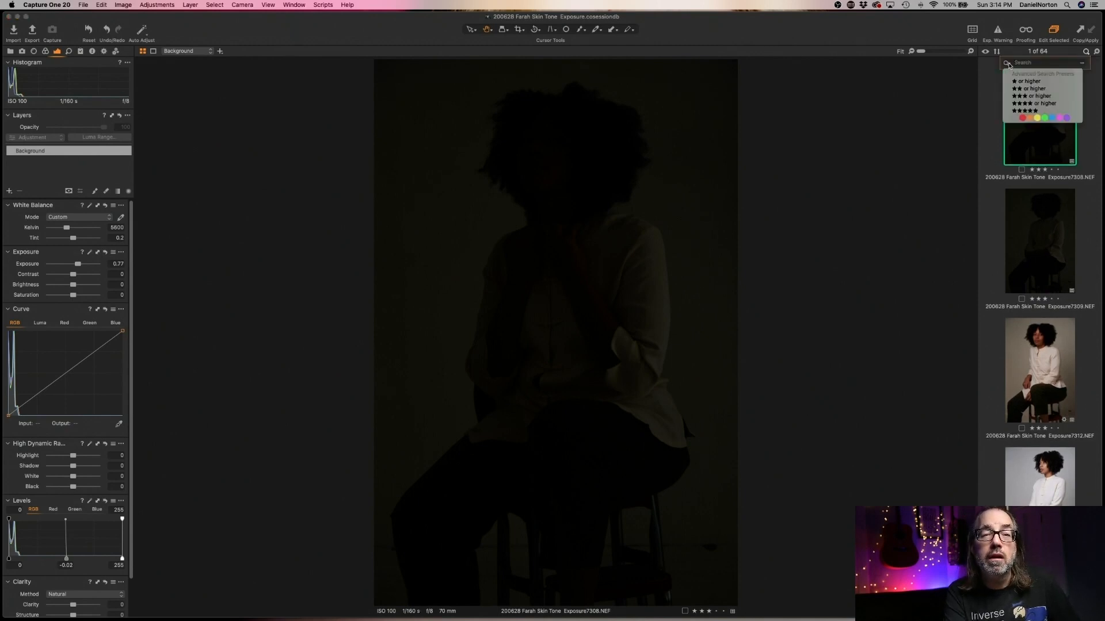
left_click(1036, 96)
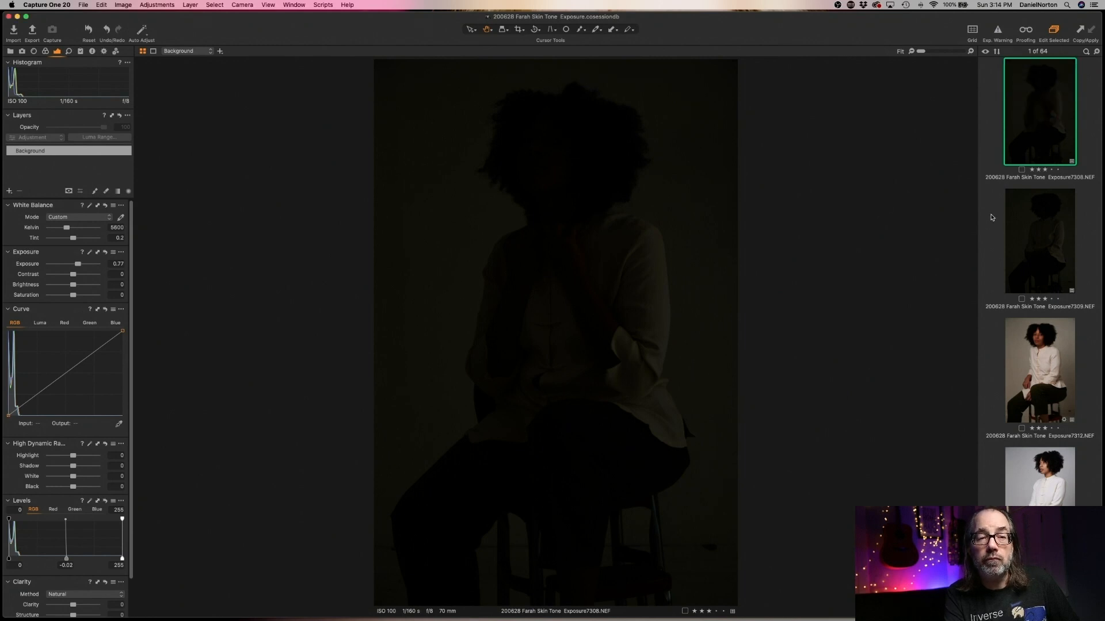
left_click(992, 218)
left_click(1028, 148)
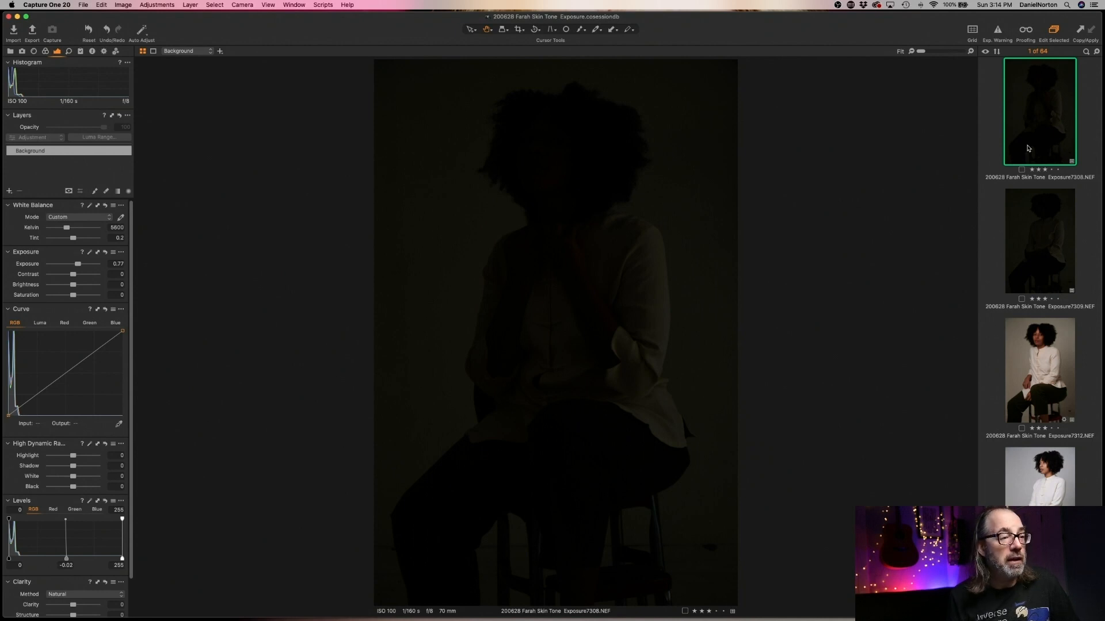
- Reset the Exposure adjustment of frame 7308 to 0
scroll(1028, 148, "down", 1)
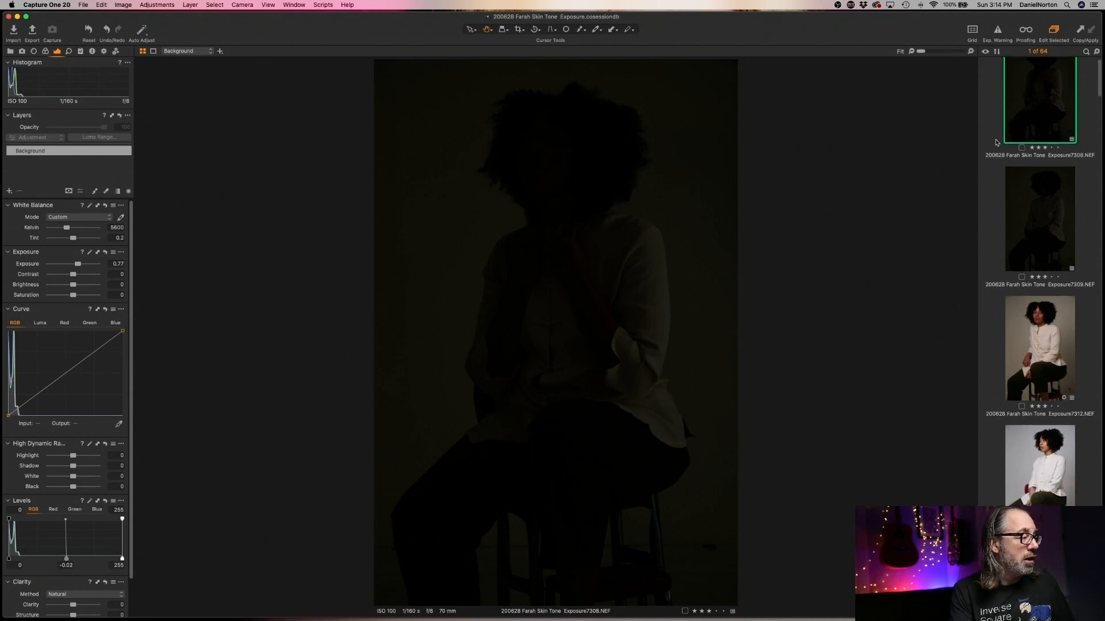
key("super+plus")
left_click_drag(79, 265, 73, 265)
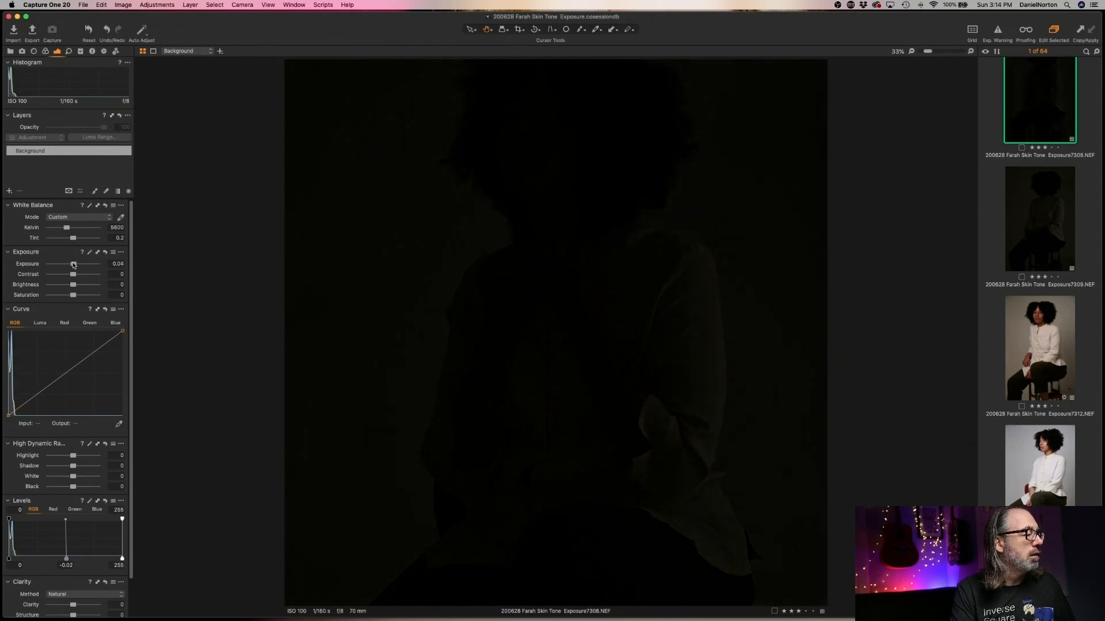
double_click(74, 265)
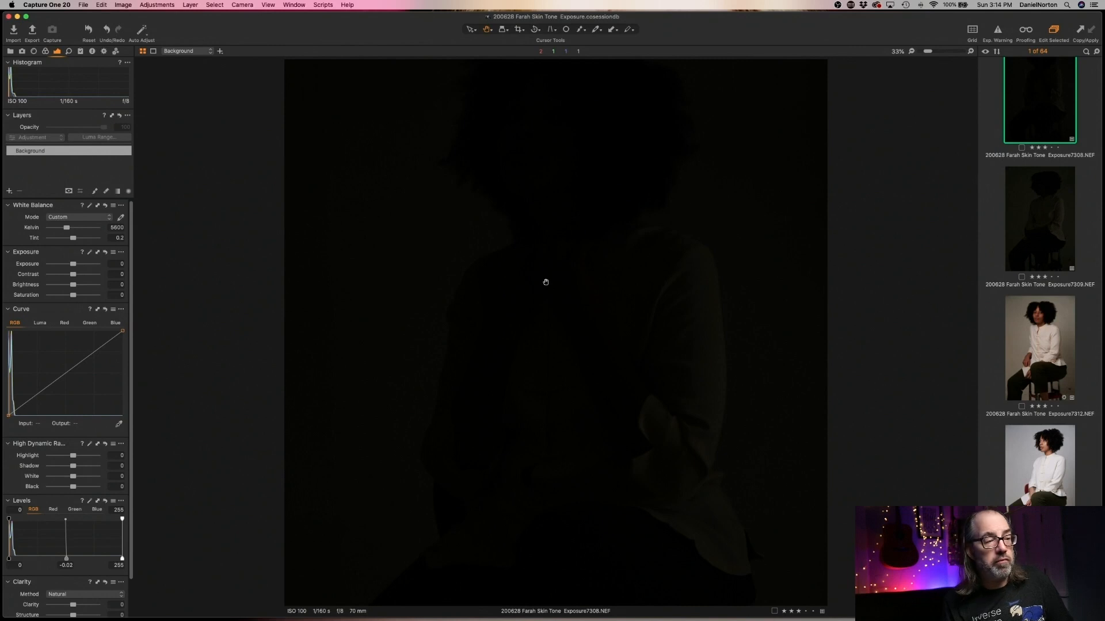
mouse_move(73, 264)
left_mouse_down()
mouse_move(90, 265)
mouse_move(74, 266)
left_mouse_up()
double_click(75, 265)
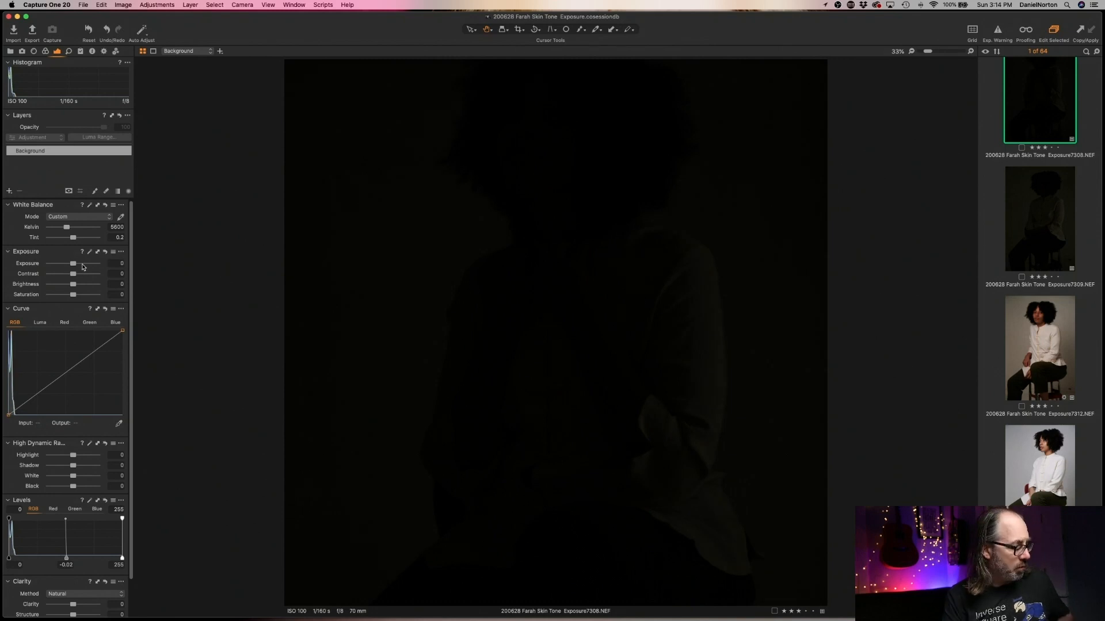
- Cull the two nearly black frames, 7308 and 7309, from the filtered set
key("Delete")
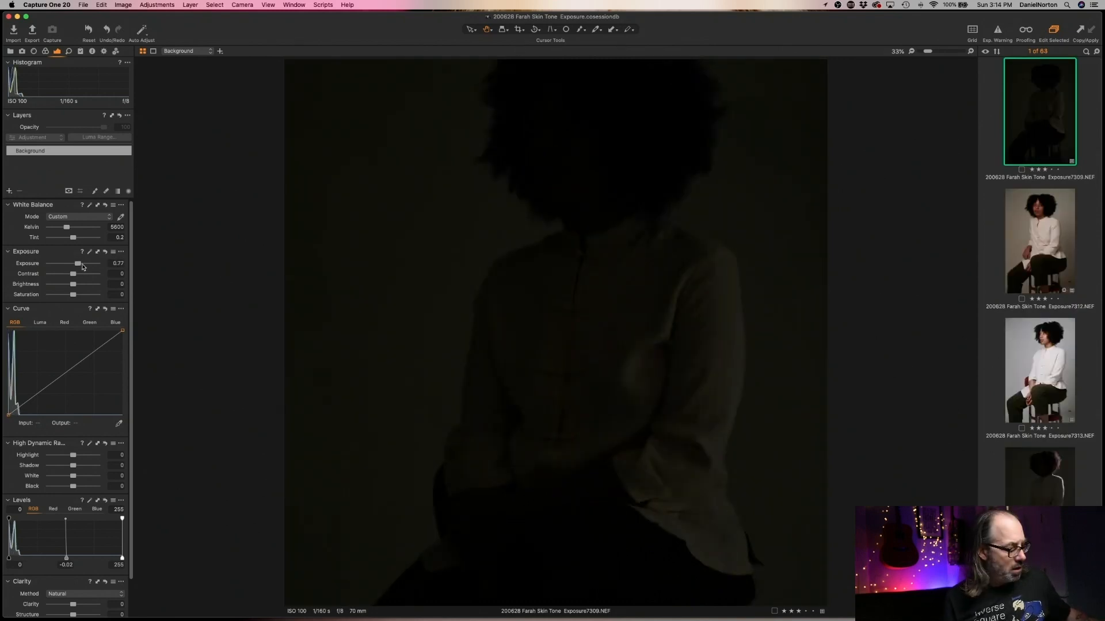
key("Delete")
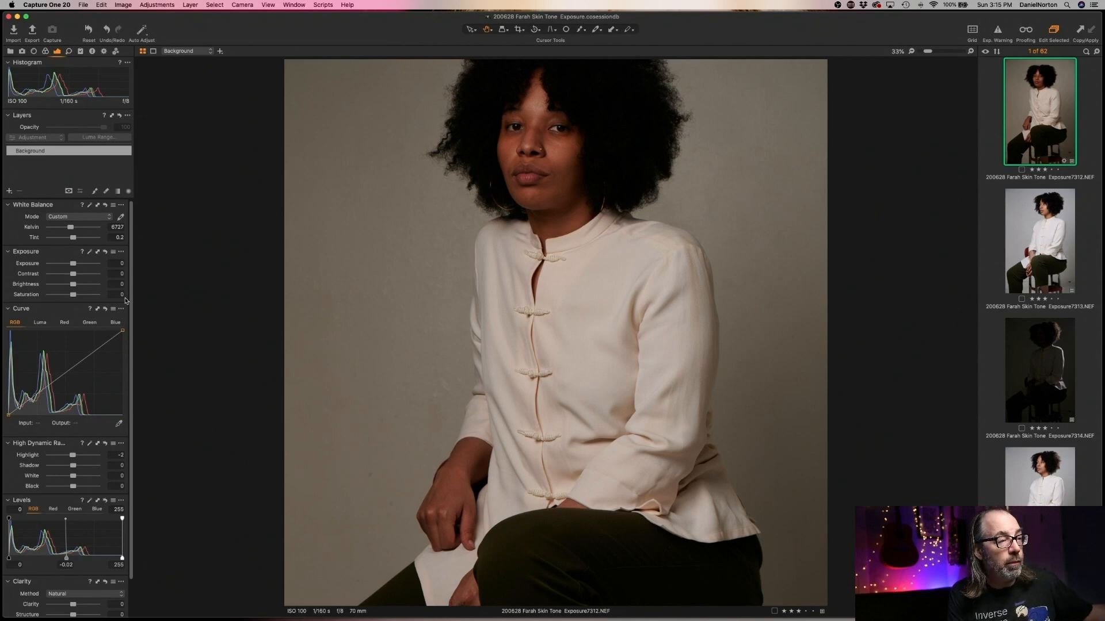
- Examine the subject's face in frame 7312 at 100% and compare it with the full-frame view
double_click(520, 130)
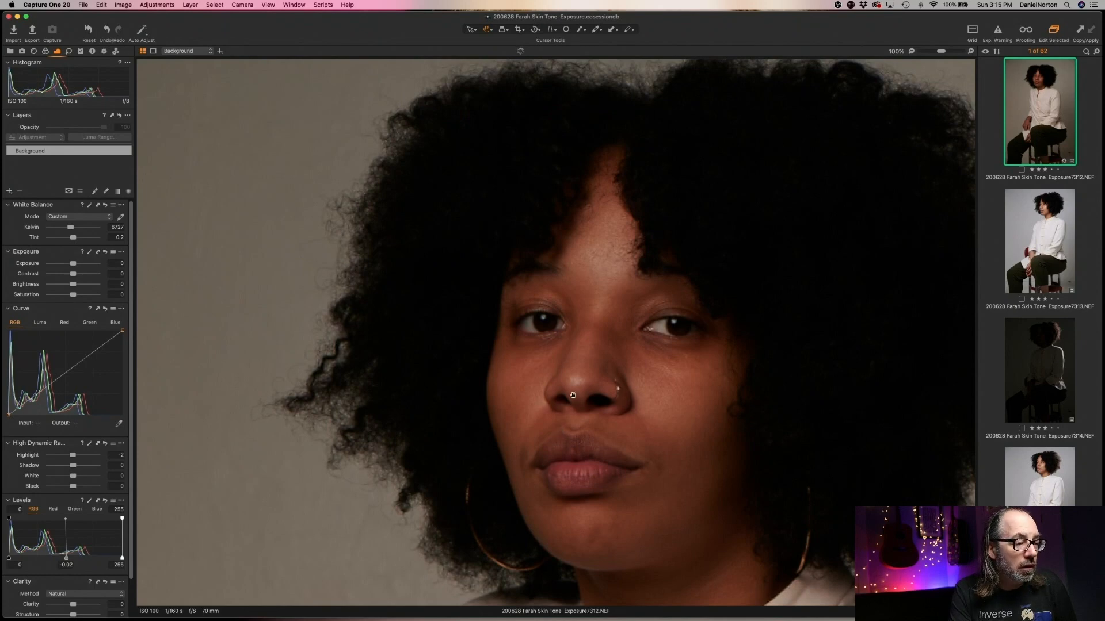
double_click(583, 357)
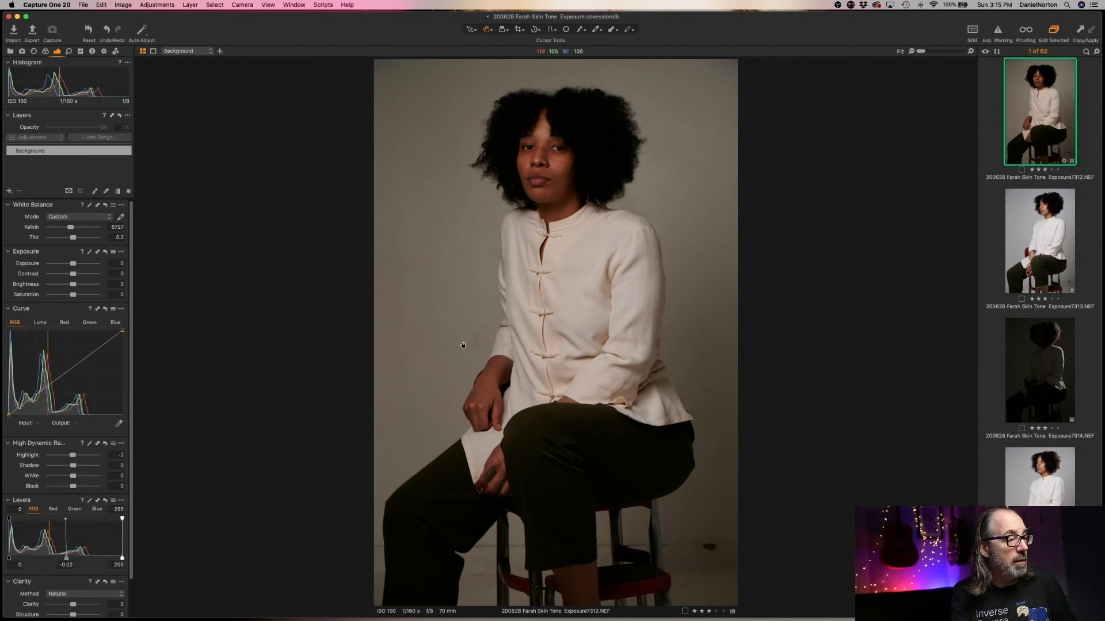
key("super+plus")
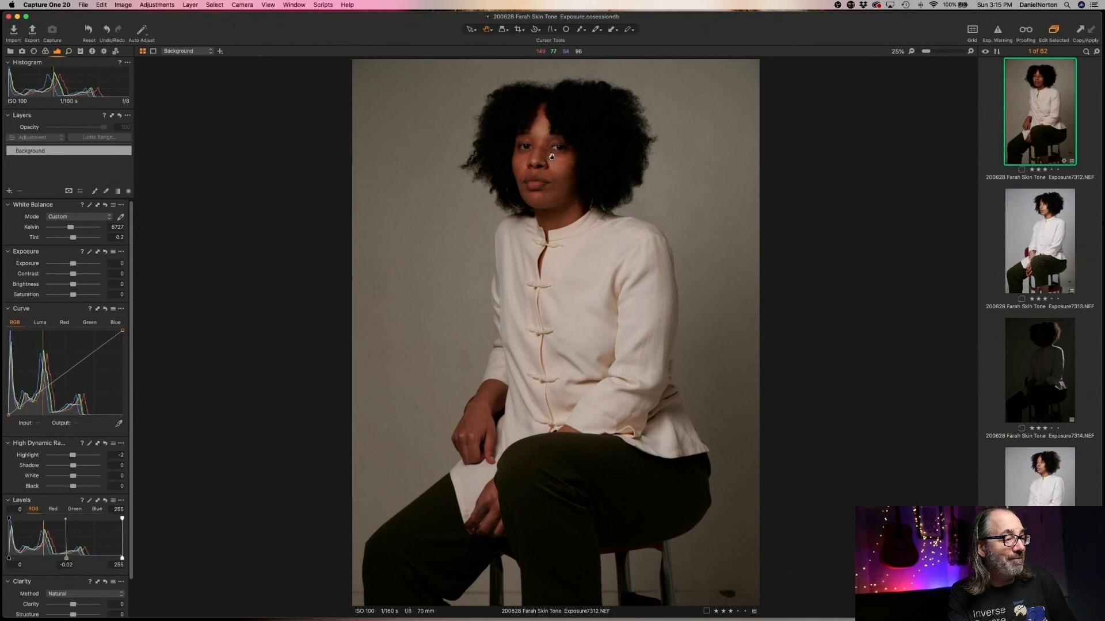
scroll(551, 156, "down", 1)
scroll(552, 157, "up", 8)
scroll(551, 158, "down", 8)
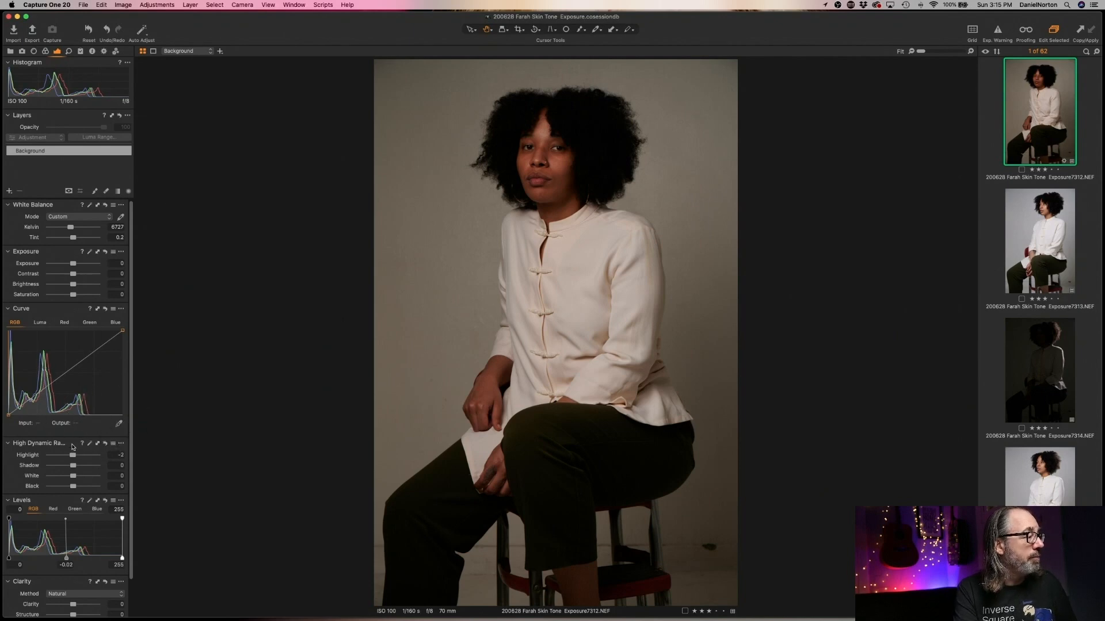
- Brighten frame 7312 using Levels with a white point of 190 and a midtone of 0.18, and cull it from the set
scroll(86, 432, "down", 2)
scroll(92, 422, "down", 2)
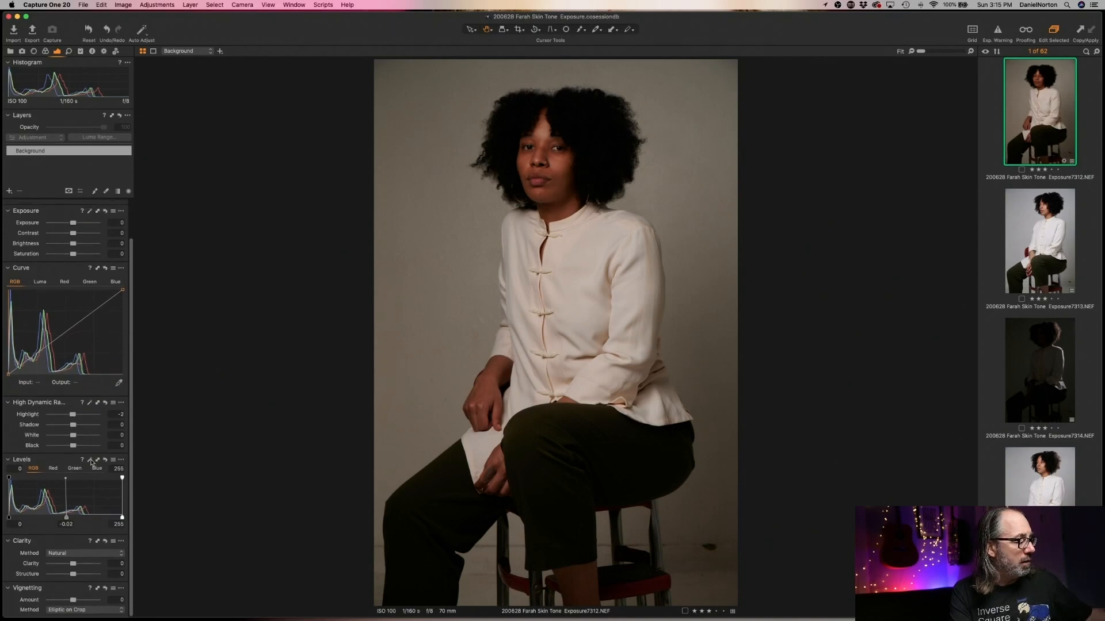
left_click_drag(122, 517, 85, 517)
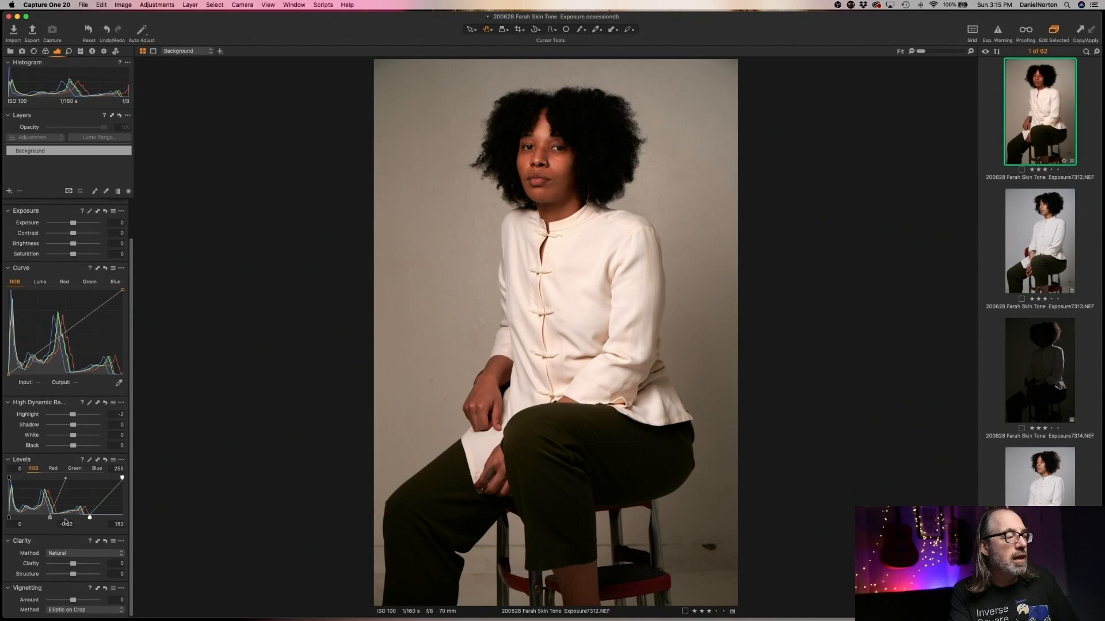
left_click_drag(50, 519, 39, 516)
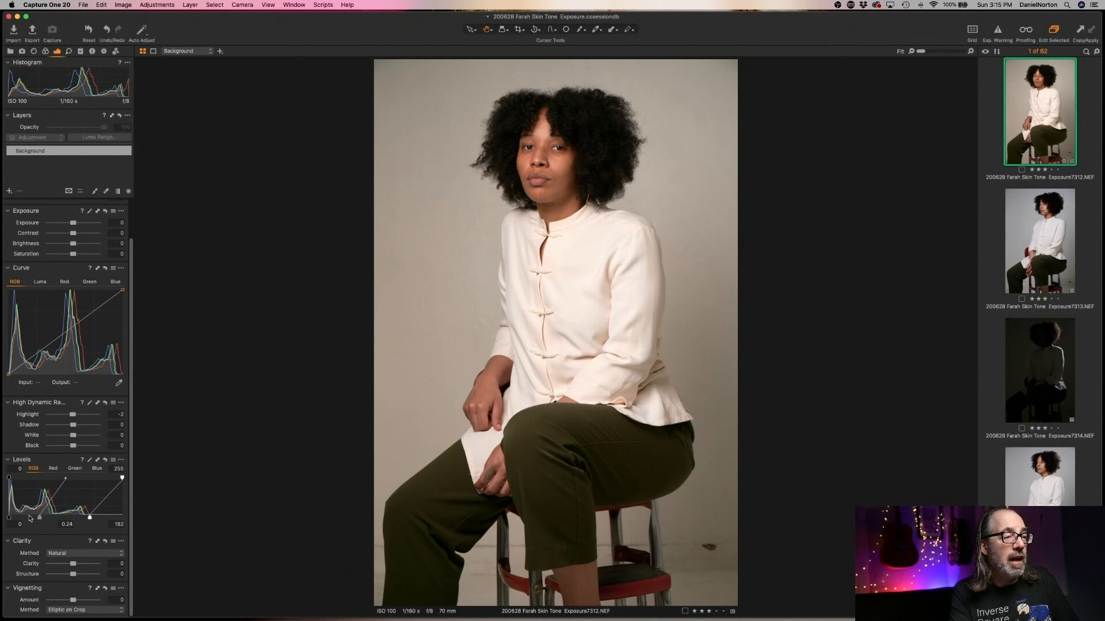
left_click_drag(39, 517, 41, 519)
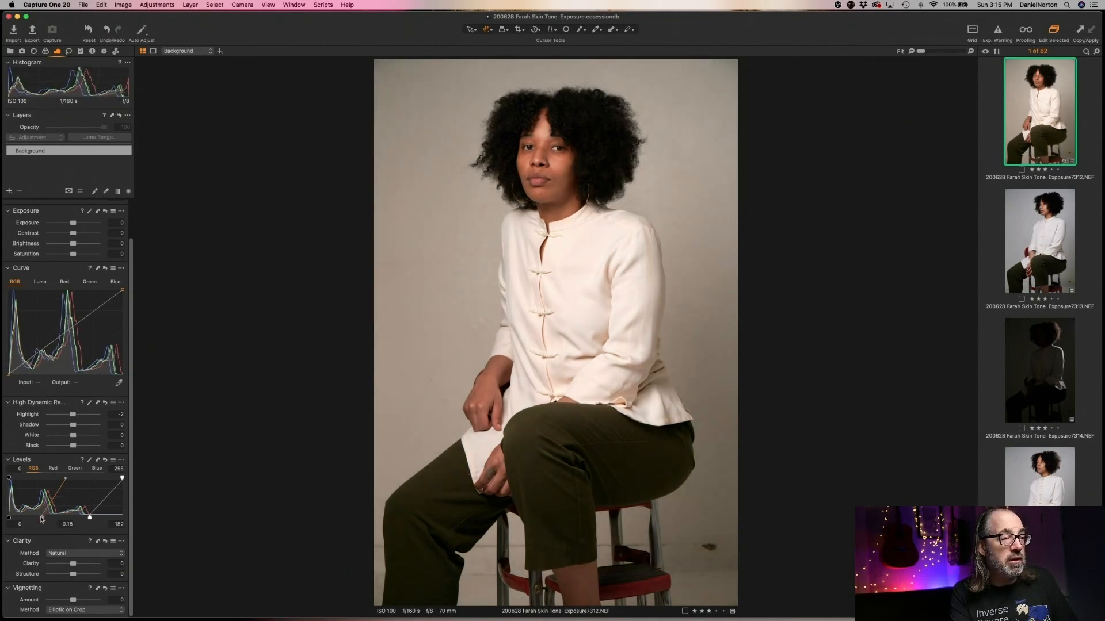
left_click_drag(87, 517, 89, 520)
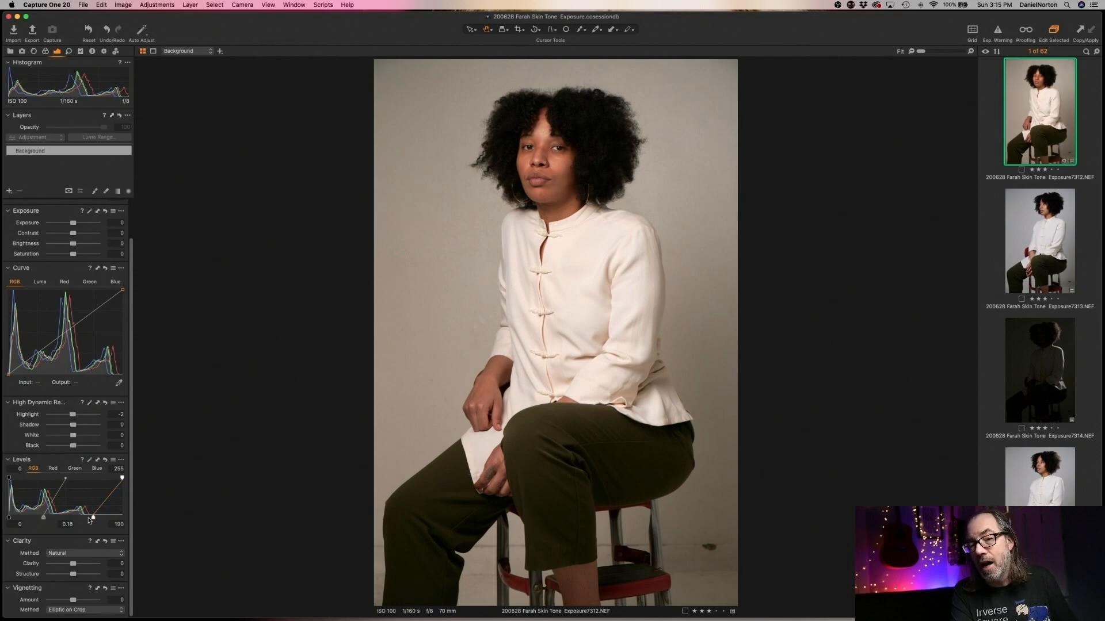
key("super+BackSpace")
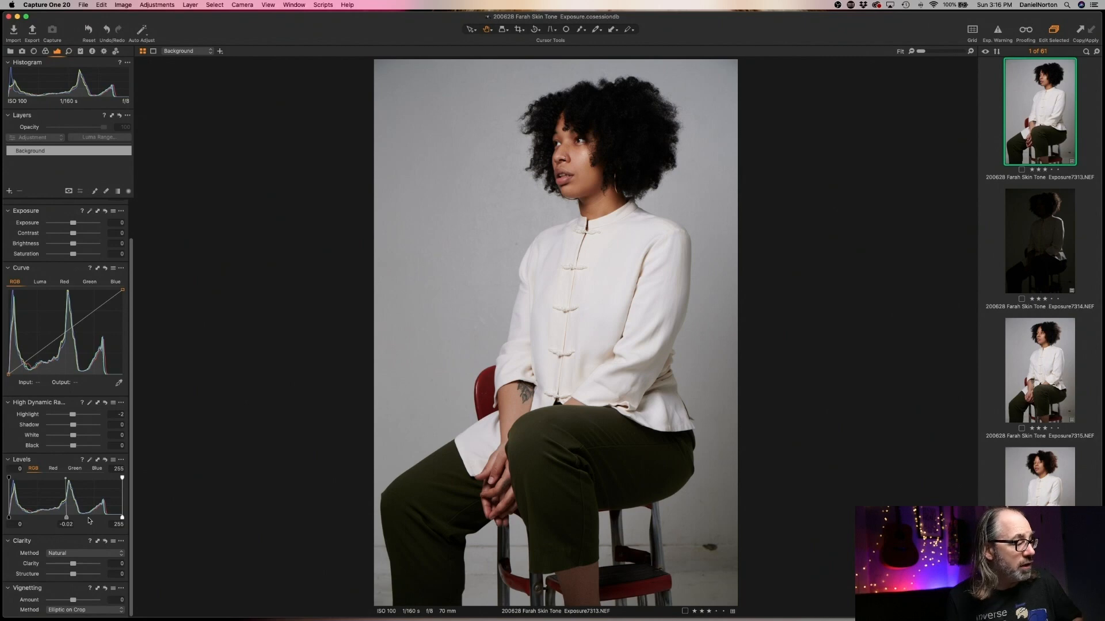
scroll(87, 286, "up", 2)
scroll(87, 286, "up", 2)
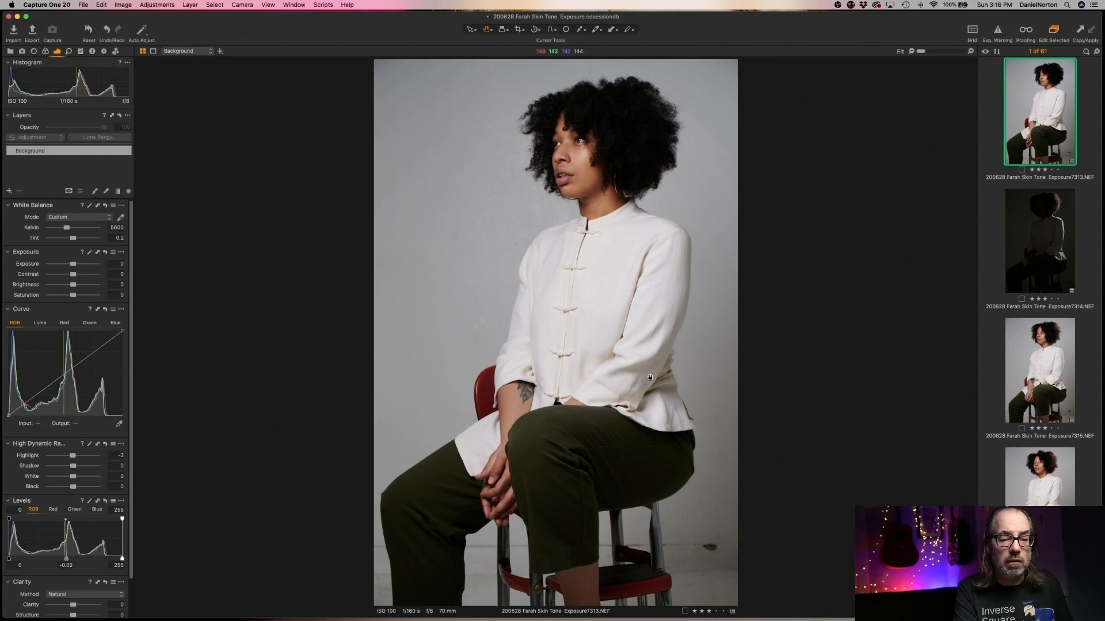
left_click(92, 52)
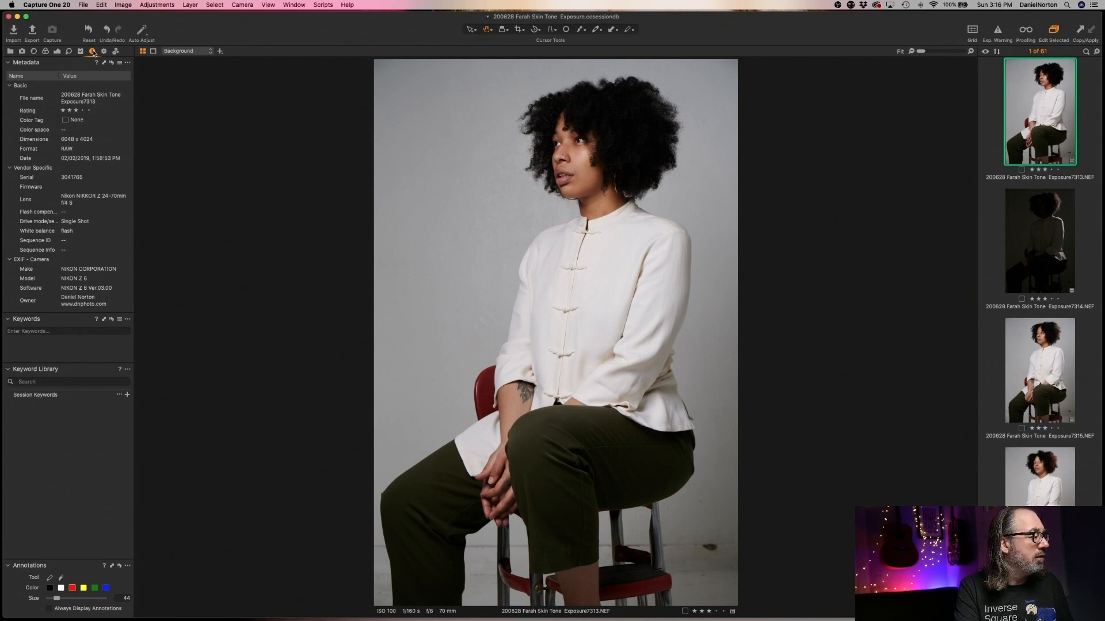
left_click(34, 51)
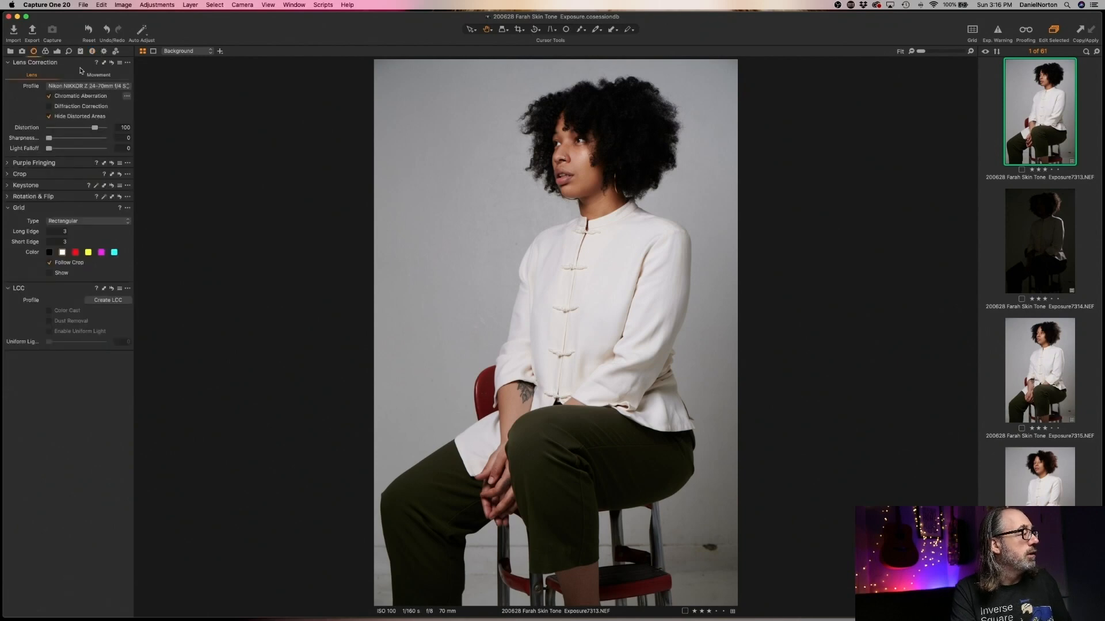
left_click(46, 52)
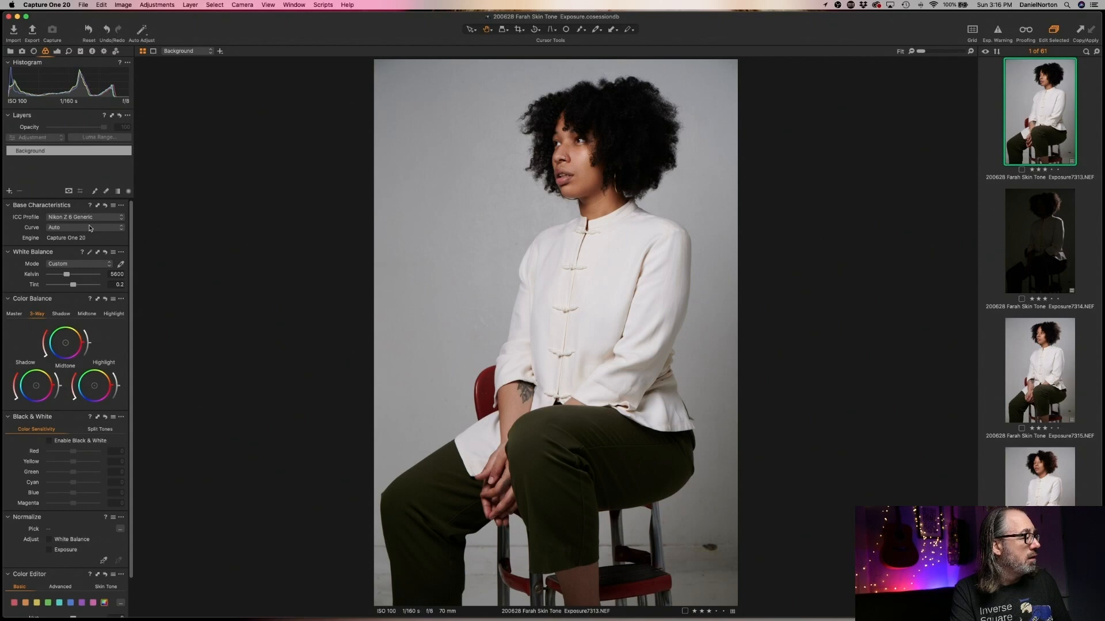
left_click(57, 51)
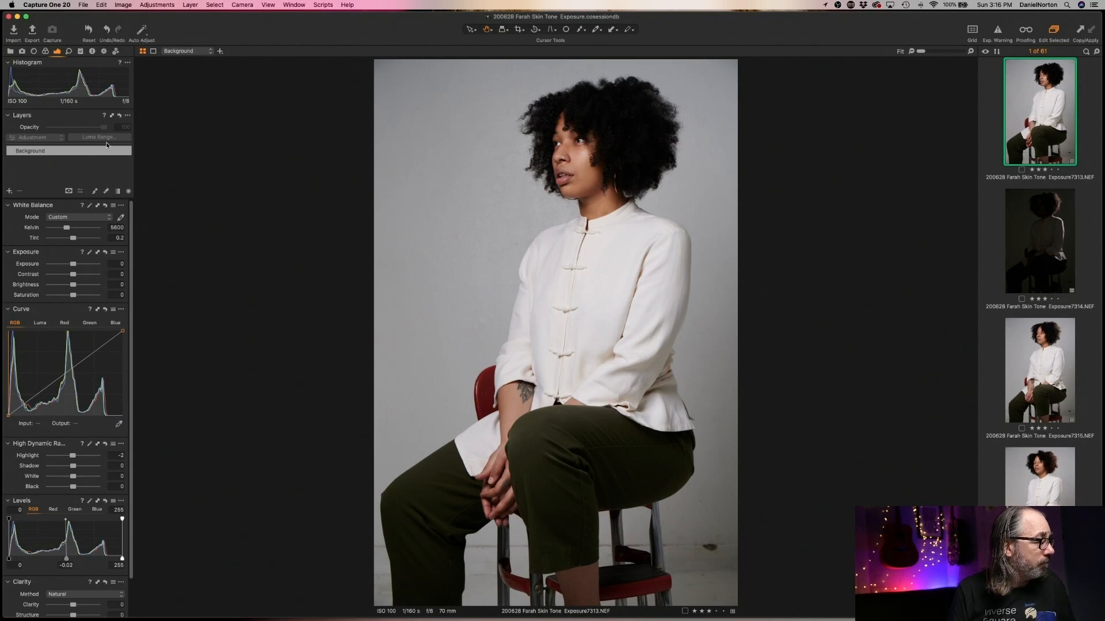
scroll(68, 281, "down", 3)
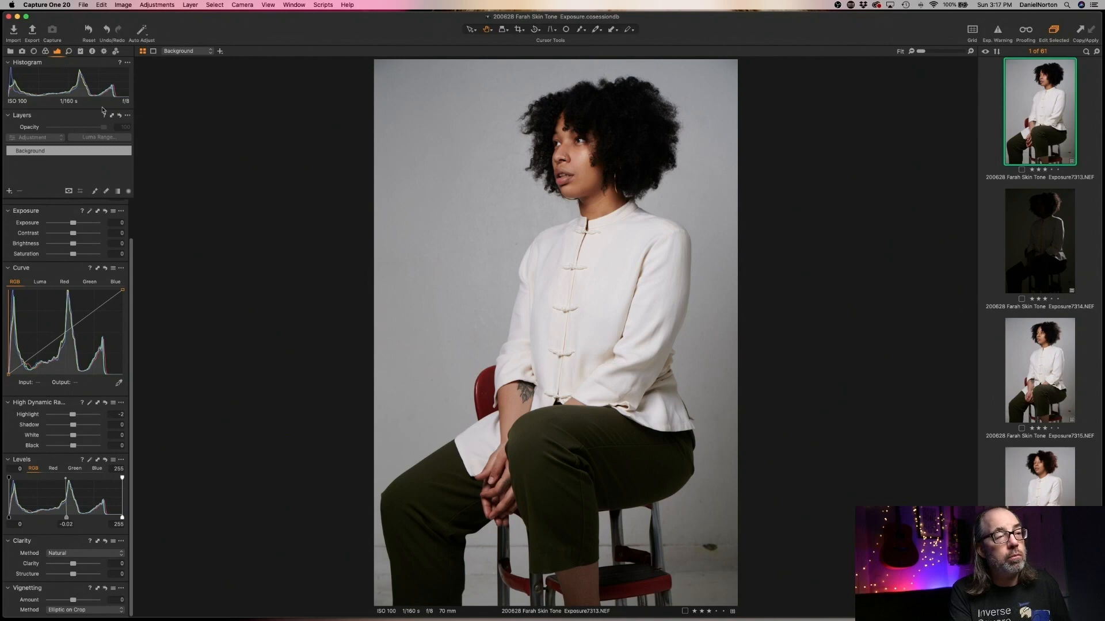
- Brighten frame 7313 using Levels with a white point of 221 and a midtone of 0.11, checking the face at 100%
double_click(593, 151)
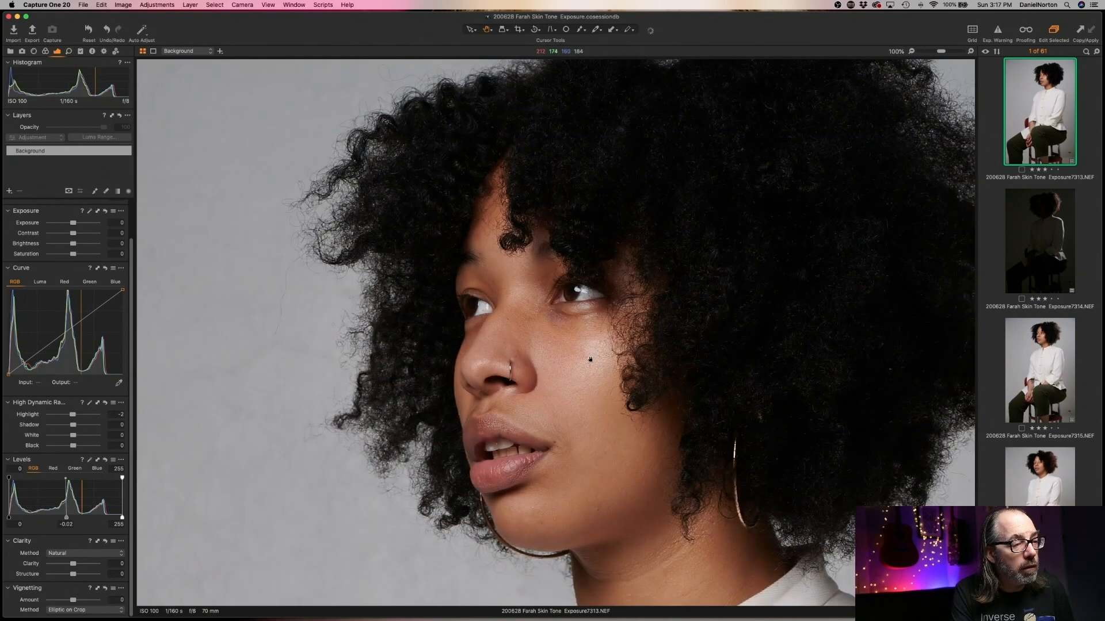
scroll(573, 352, "down", 5)
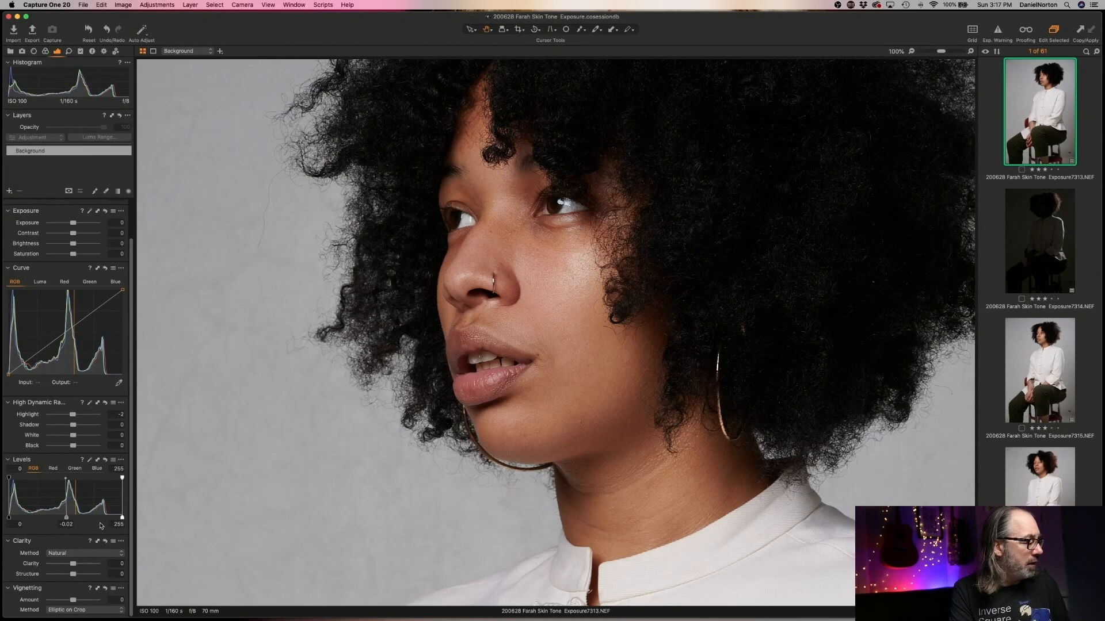
left_click_drag(122, 518, 105, 516)
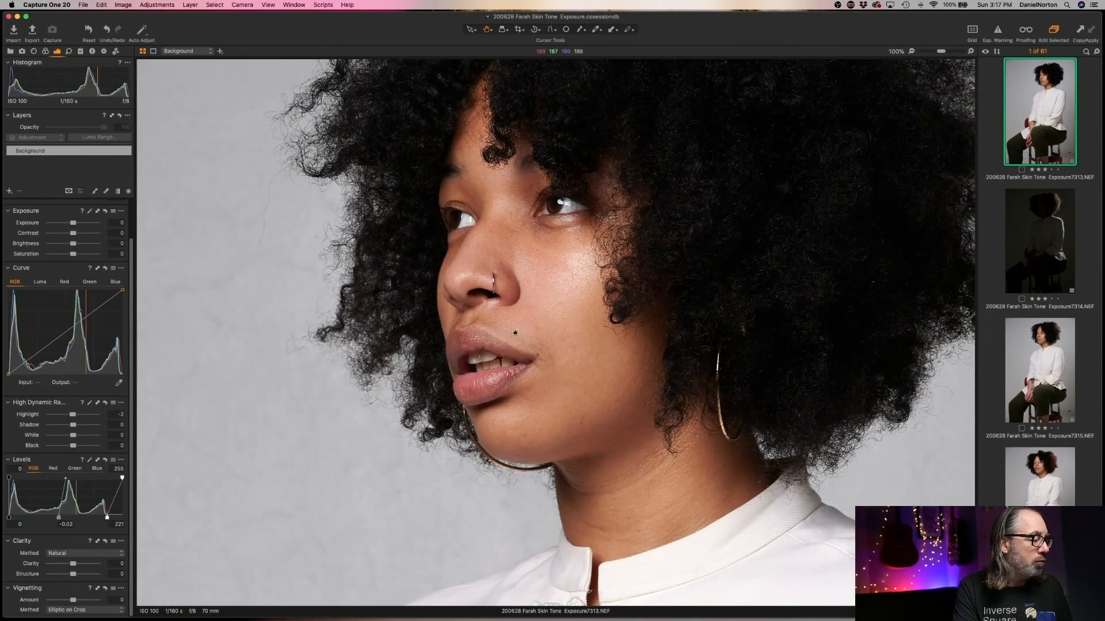
double_click(553, 292)
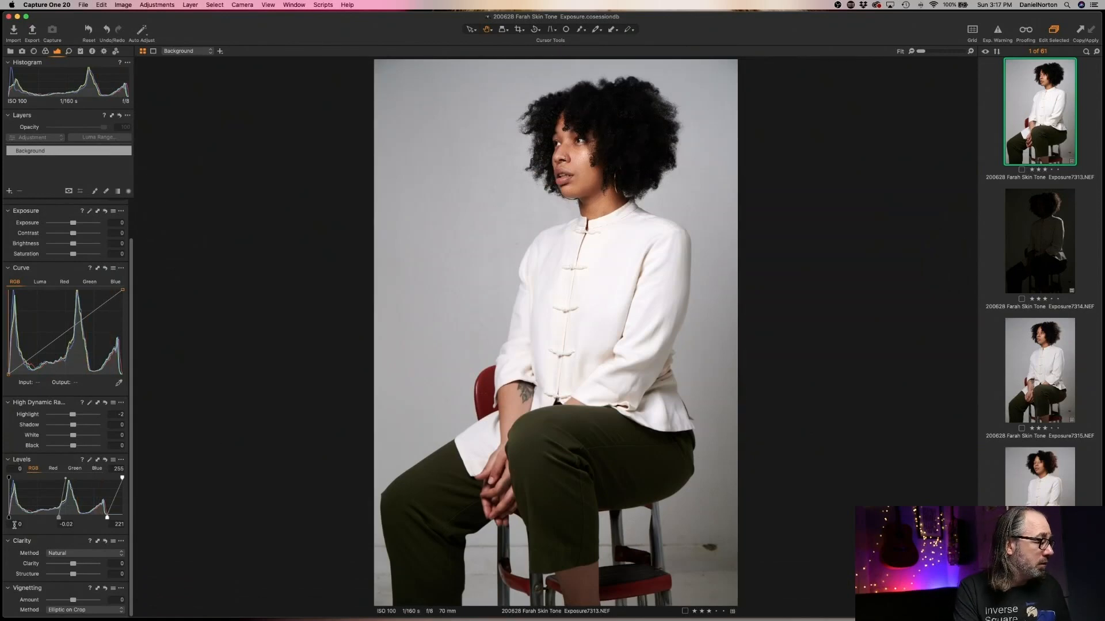
left_click_drag(58, 519, 3, 518)
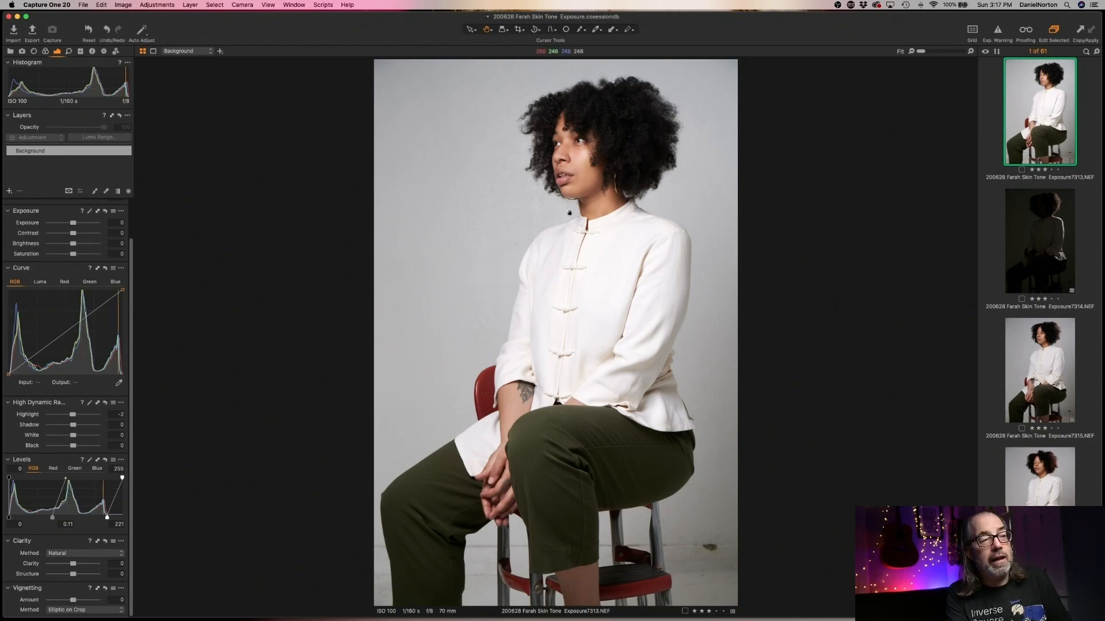
- Examine the face and the highlight detail of the white jacket in frame 7313 at 100%, comparing with the full-frame view
left_click(495, 475)
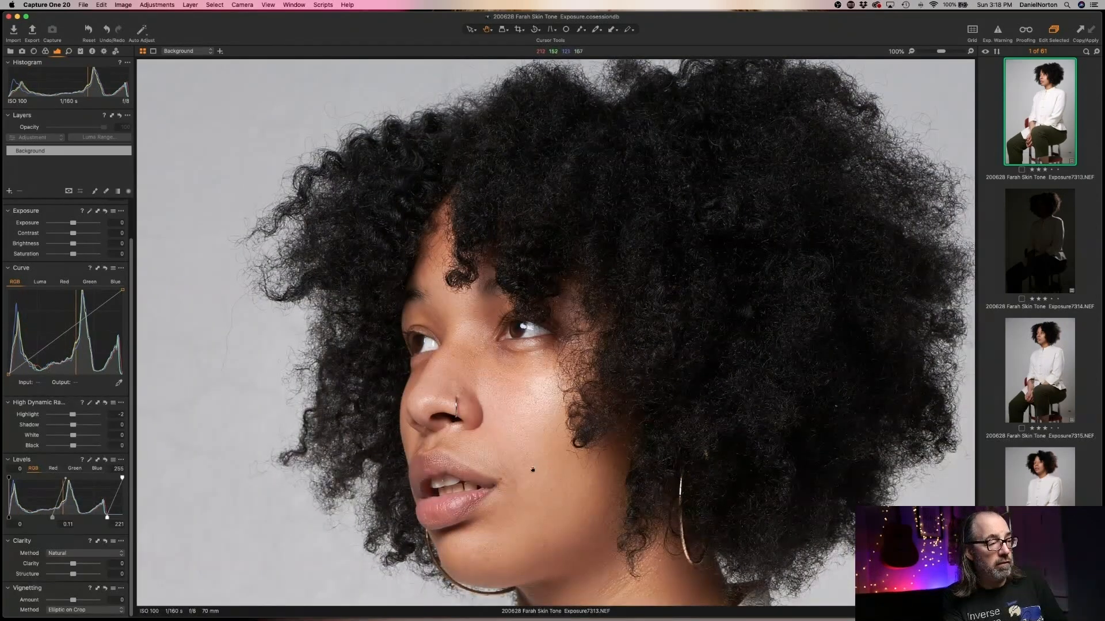
scroll(495, 474, "down", 4)
scroll(637, 390, "down", 2)
scroll(636, 390, "down", 10)
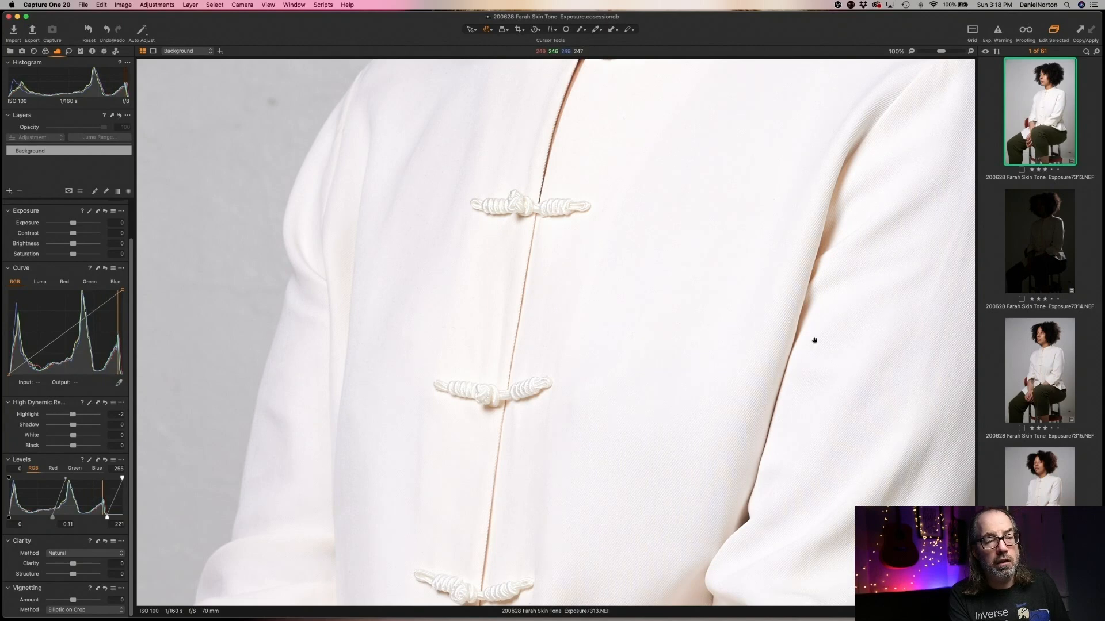
double_click(636, 388)
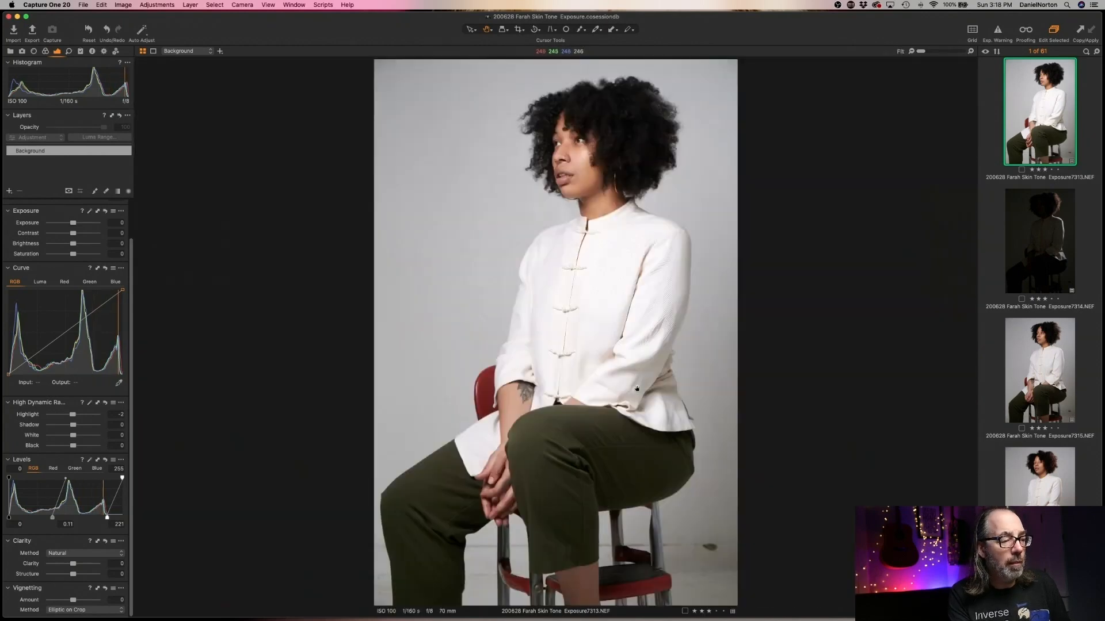
double_click(580, 444)
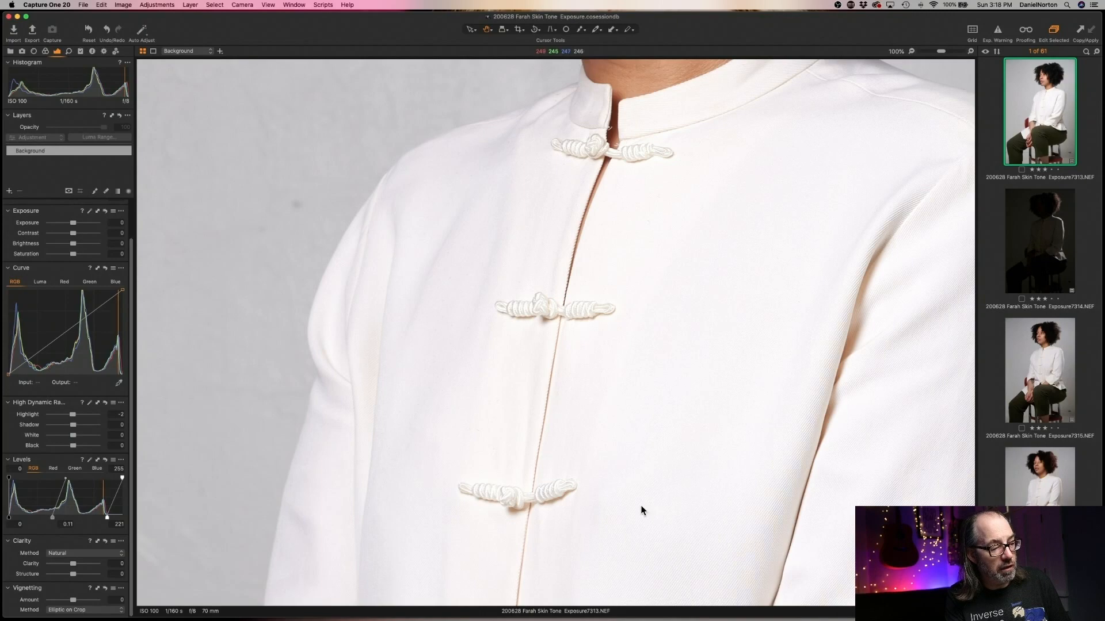
scroll(636, 507, "up", 4)
scroll(542, 495, "down", 6)
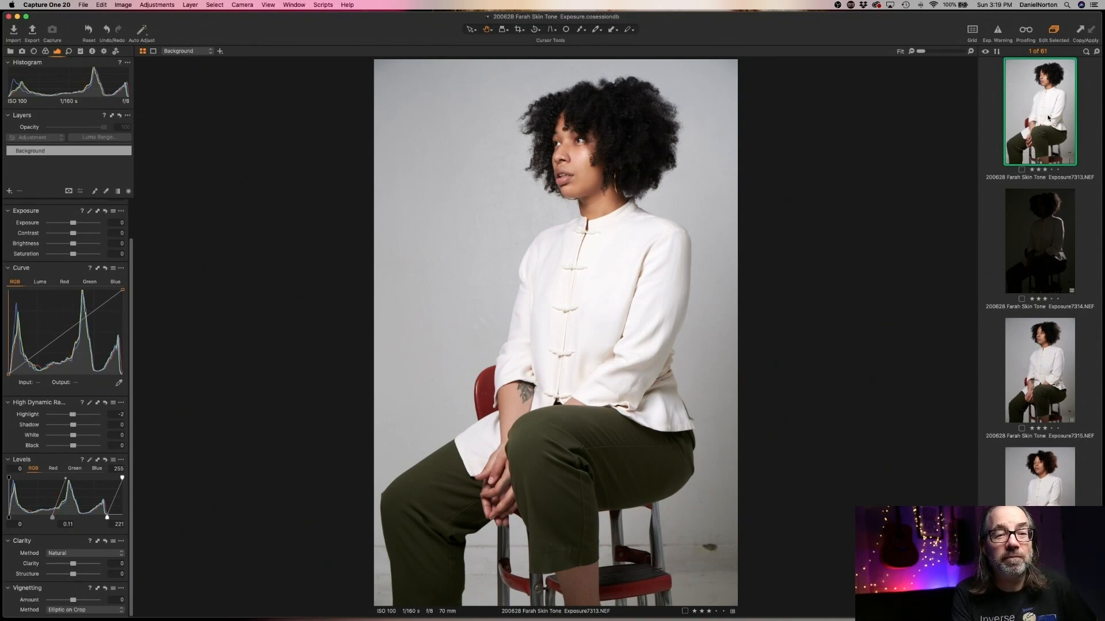
- Cull the nearly black frame 7314 from the filtered set
left_click(1032, 254)
left_click(1035, 133)
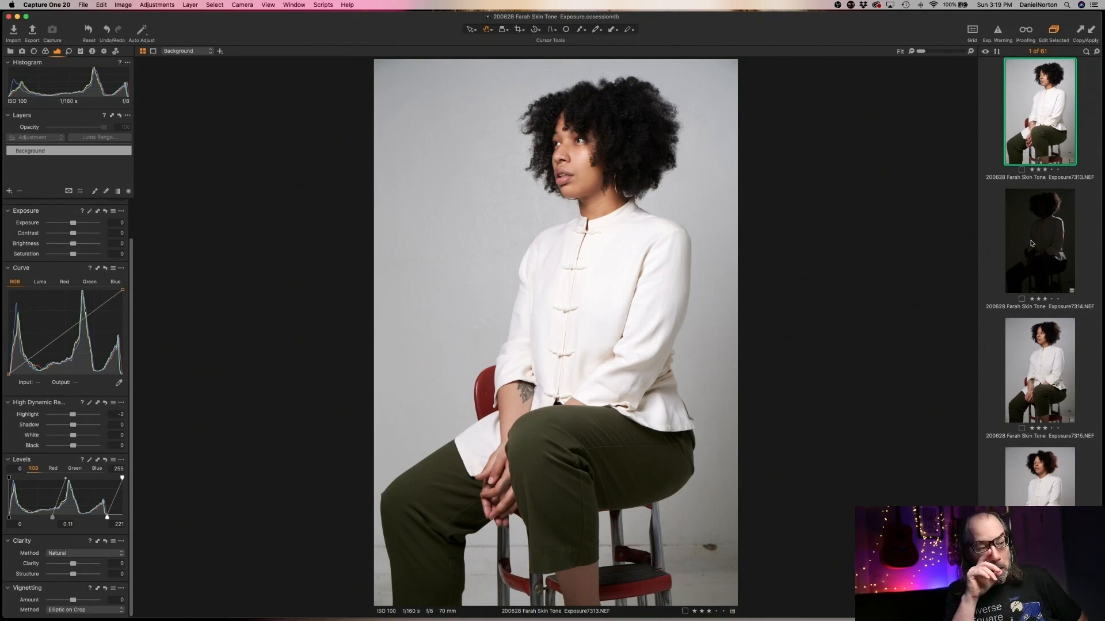
left_click(1032, 244)
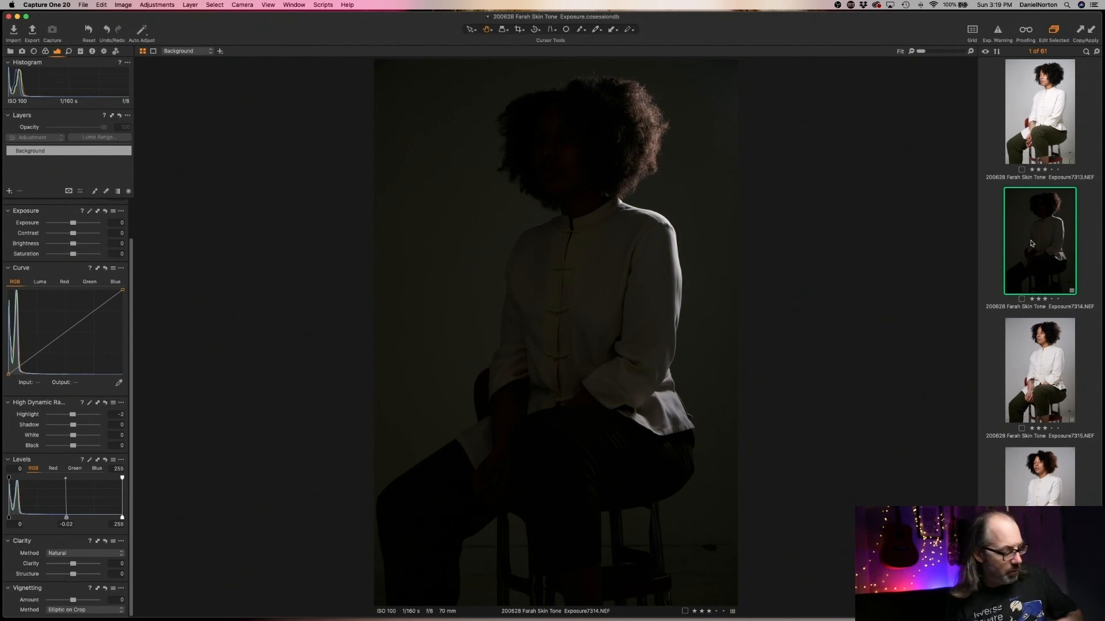
key("super+BackSpace")
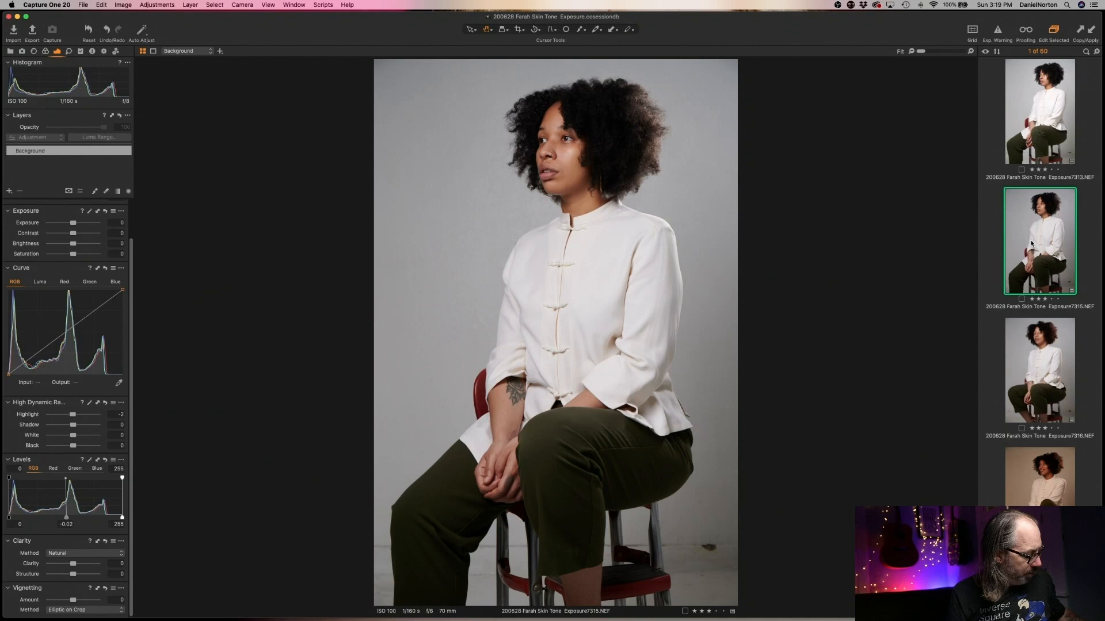
- Give frame 7315 the same Levels as frame 7313, white point 221 and midtone 0.11, and inspect the white jacket at 100%
key("super+shift+l")
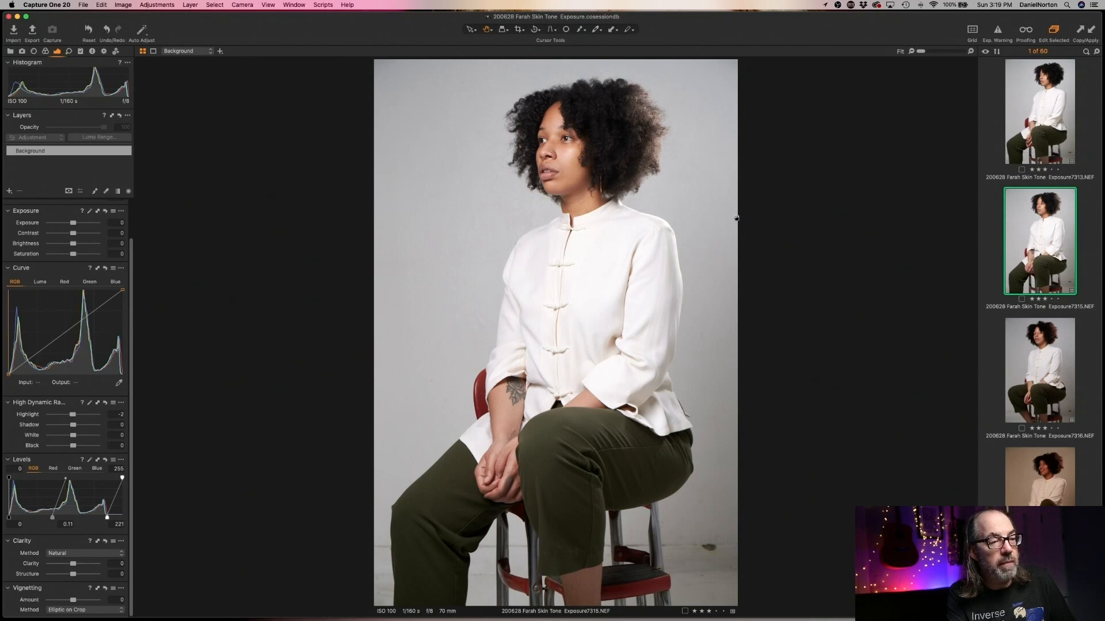
left_click(657, 224)
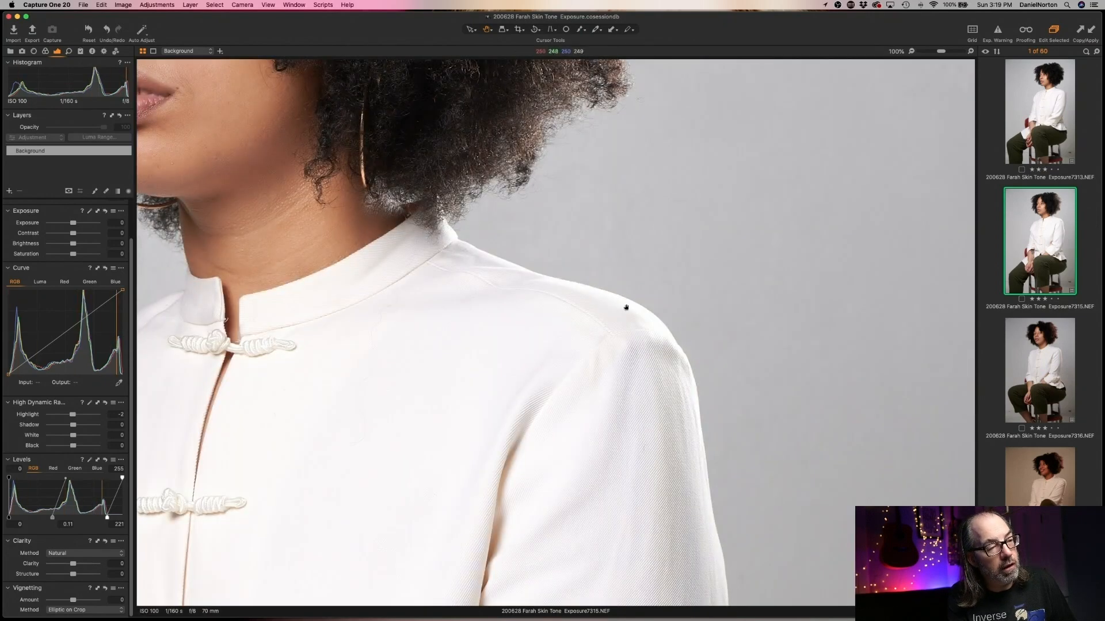
scroll(599, 262, "down", 5)
scroll(581, 279, "down", 5)
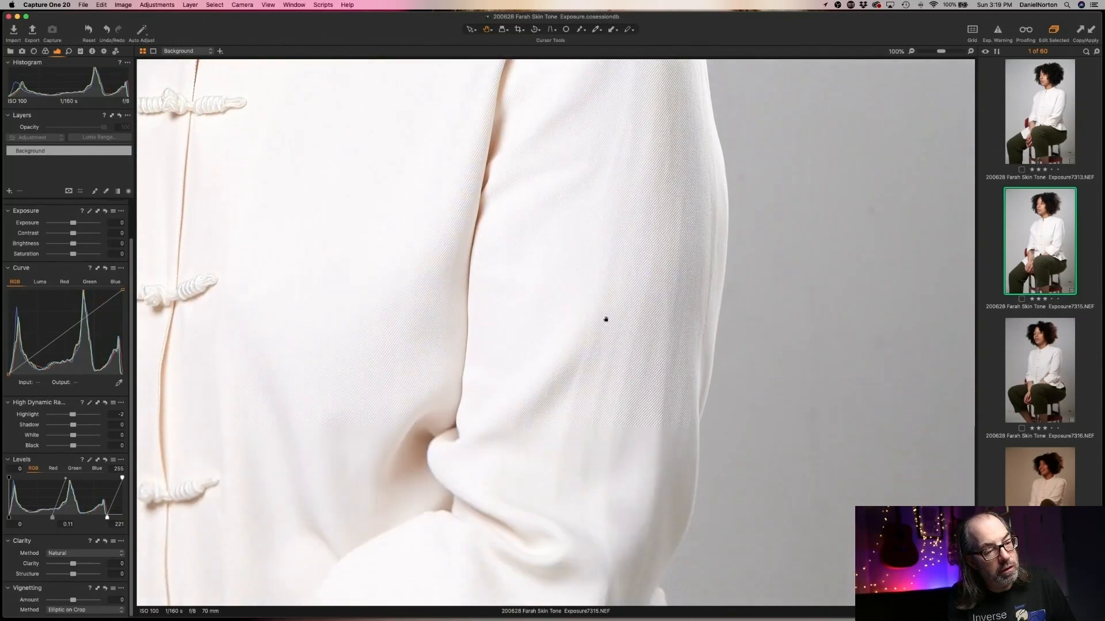
left_click_drag(581, 292, 786, 365)
left_click_drag(700, 289, 767, 363)
left_click_drag(541, 267, 550, 359)
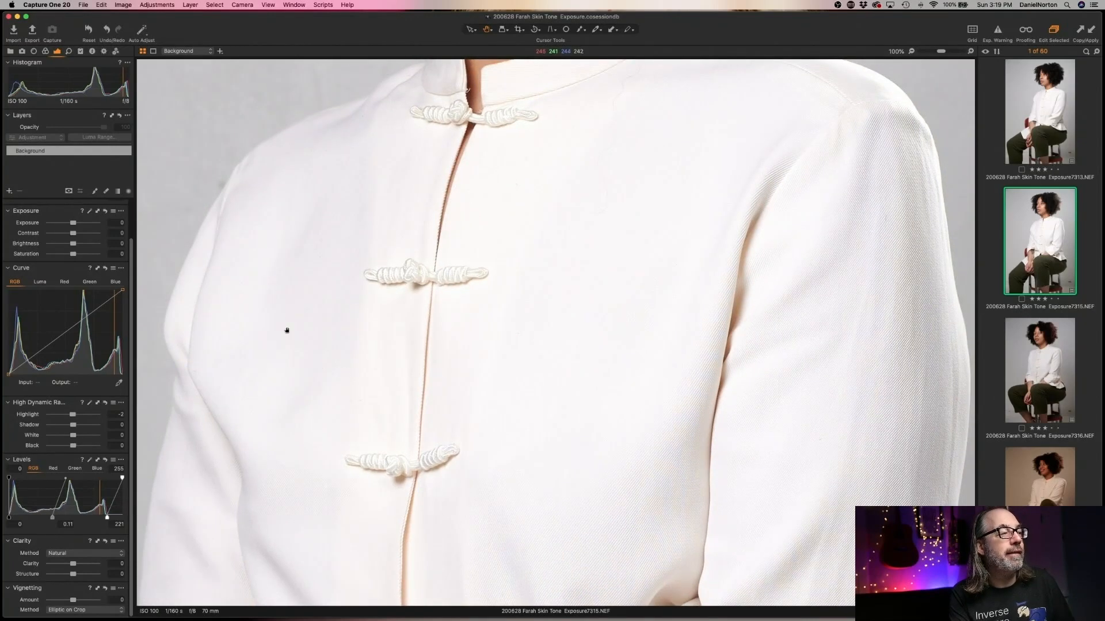
double_click(580, 274)
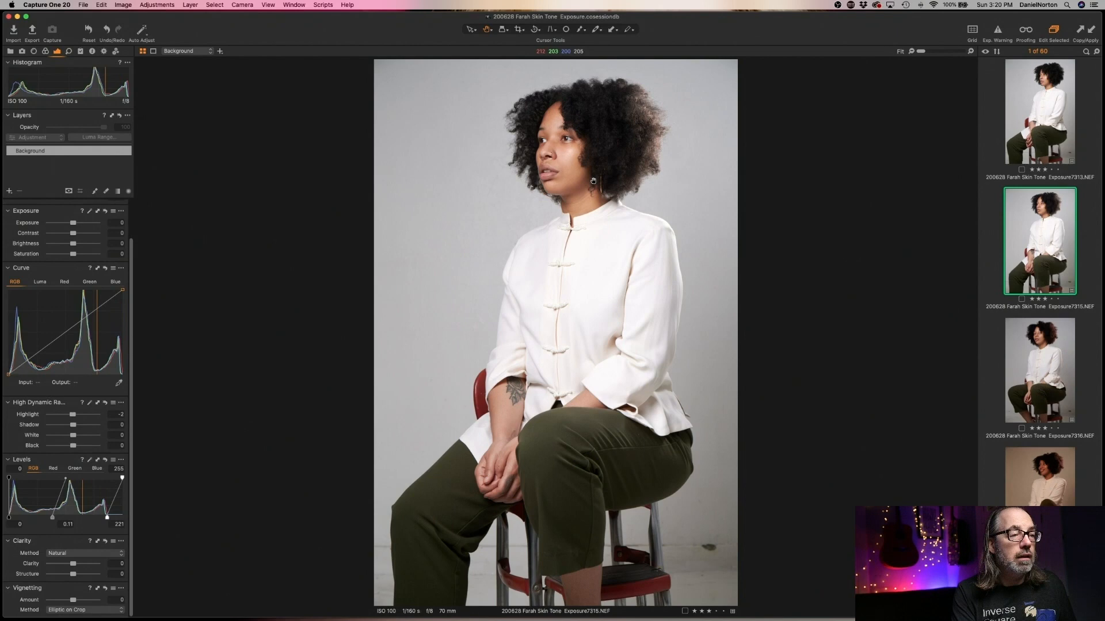
- Examine the subject's face and the jawline skin texture in frame 7315 at 100% and 400%
left_click(573, 177)
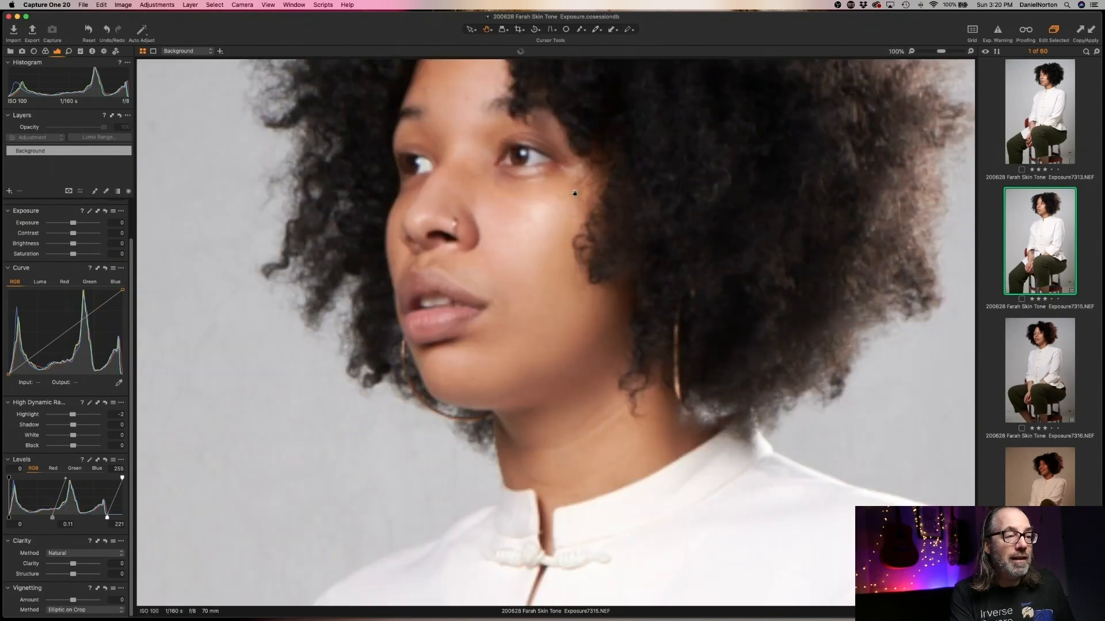
double_click(524, 163)
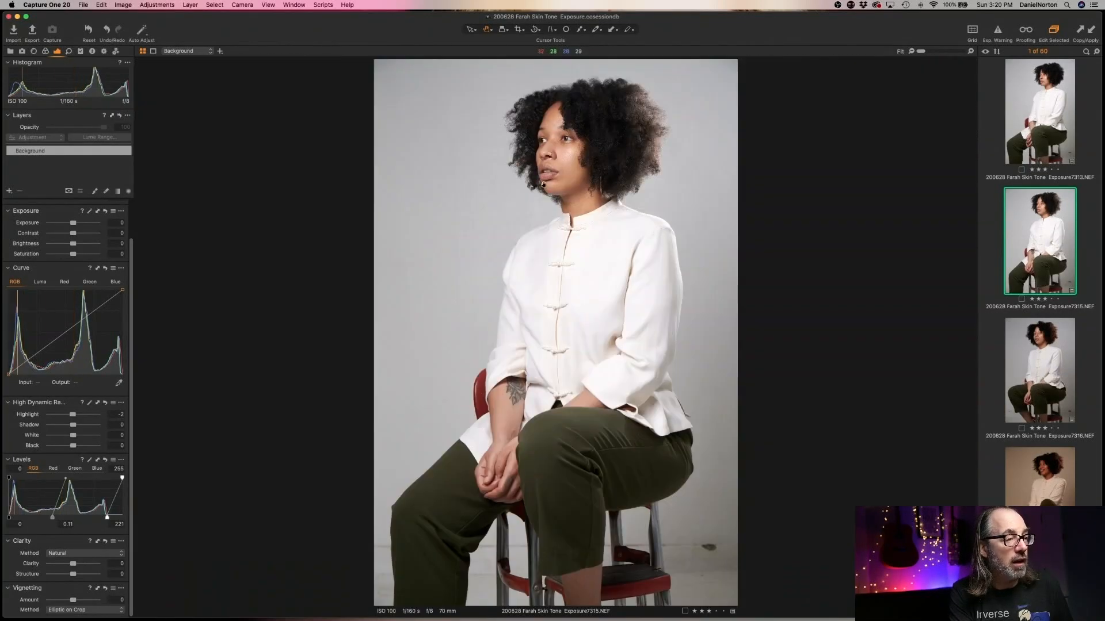
double_click(570, 209)
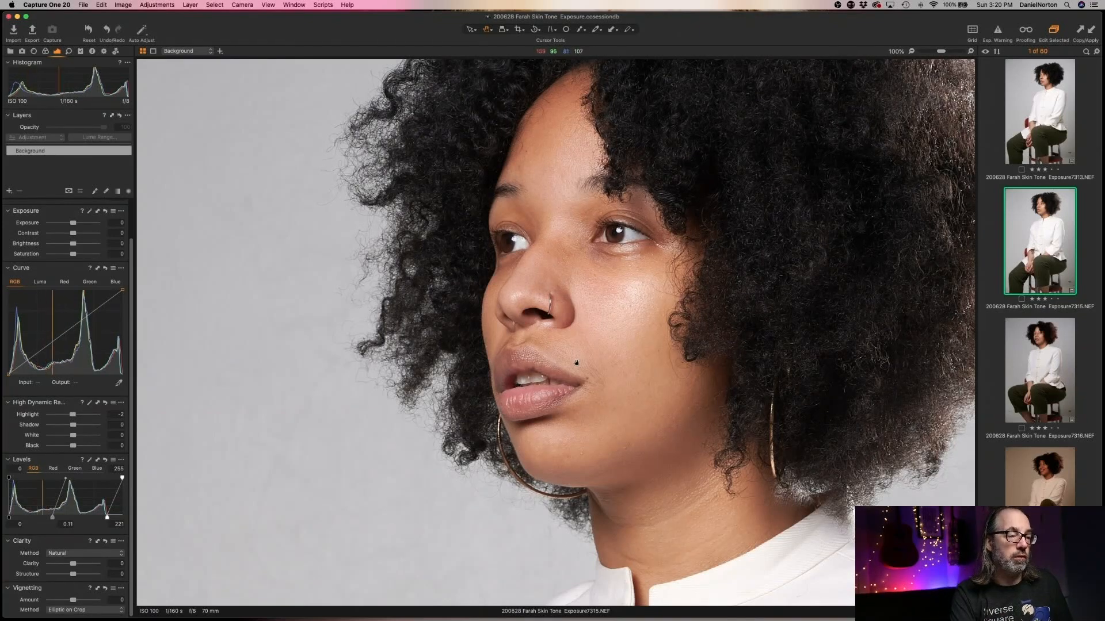
scroll(691, 450, "up", 3)
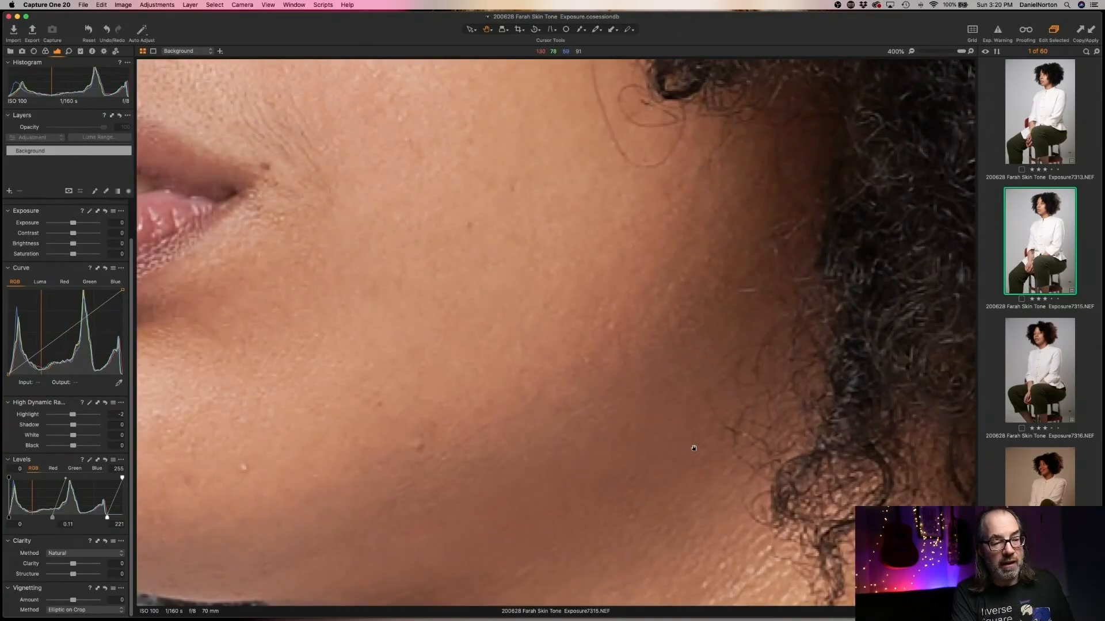
scroll(691, 449, "down", 10)
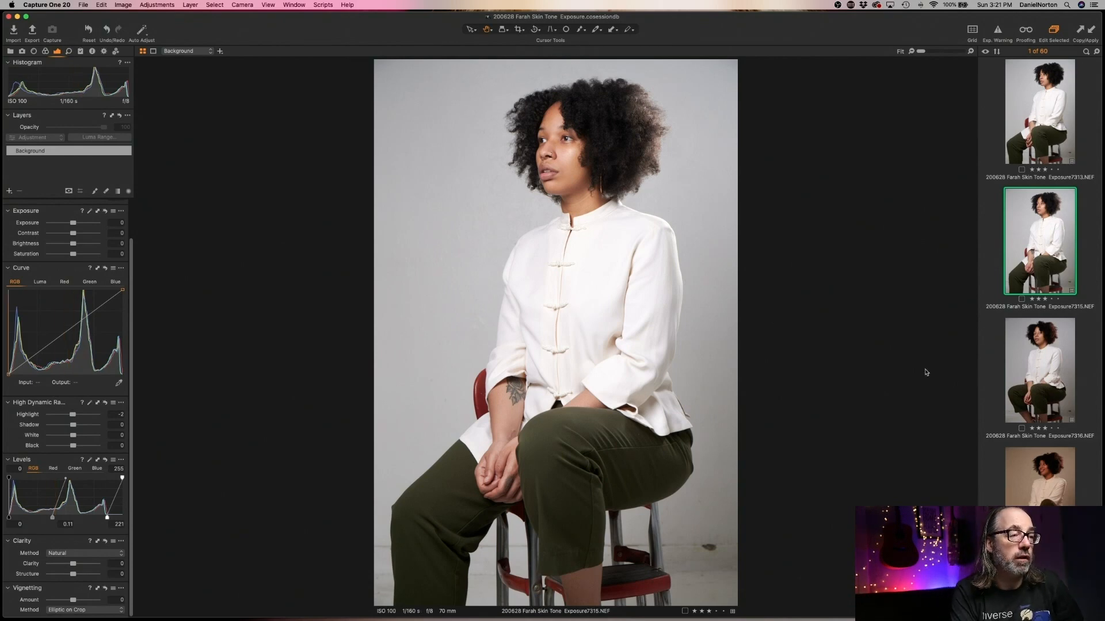
scroll(1052, 365, "up", 1)
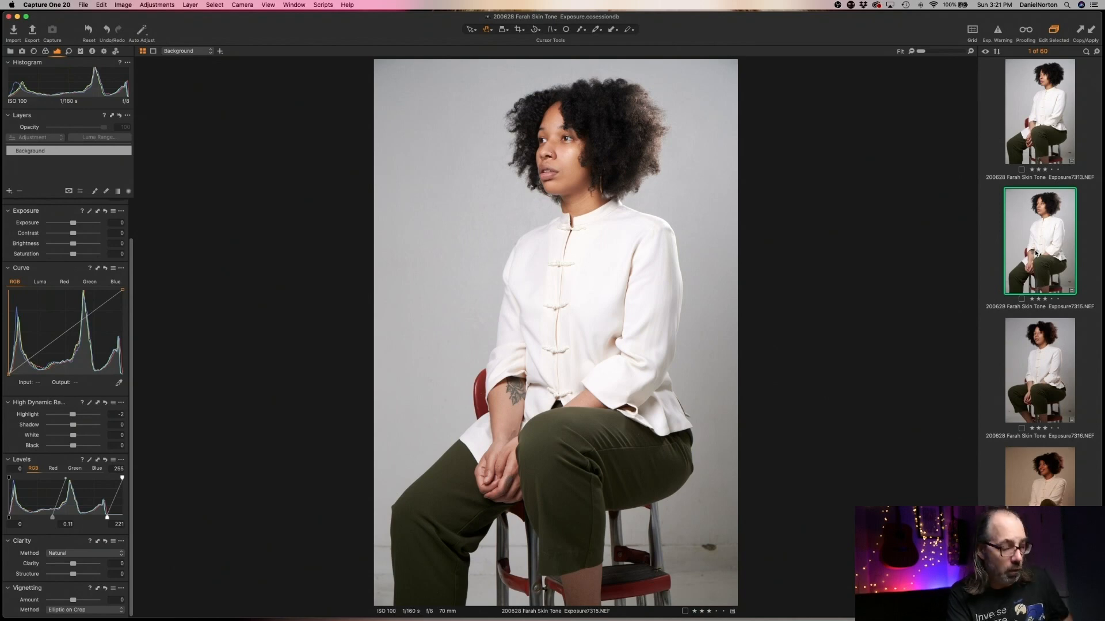
- Check the face in frame 7316, apply Levels with white point 221 and midtone 0.11, and cull the frame
key("Down")
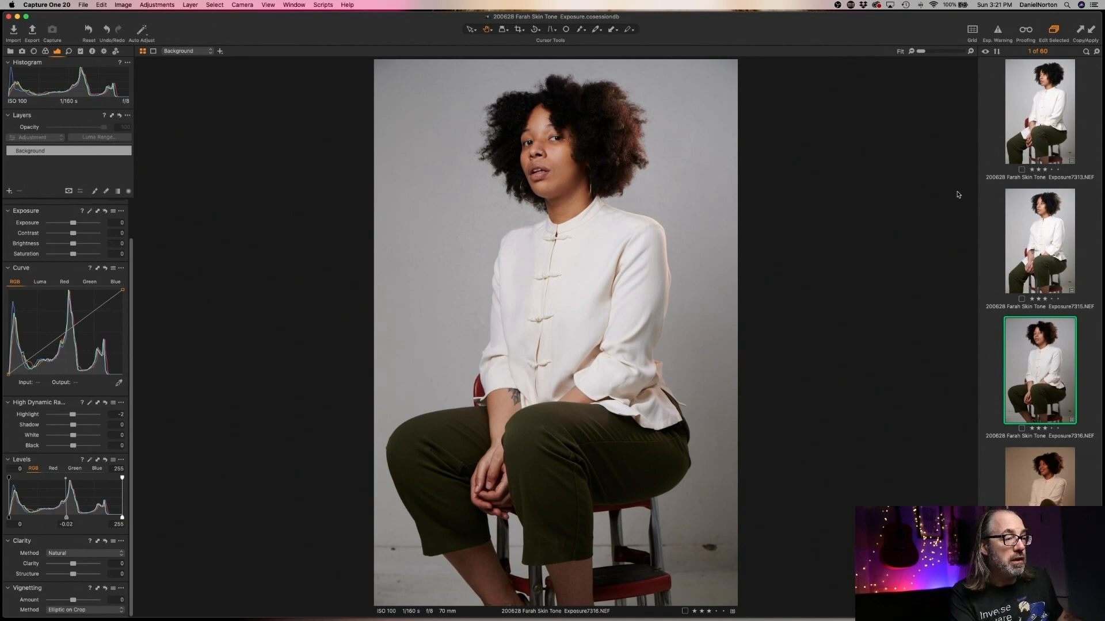
left_click(575, 156)
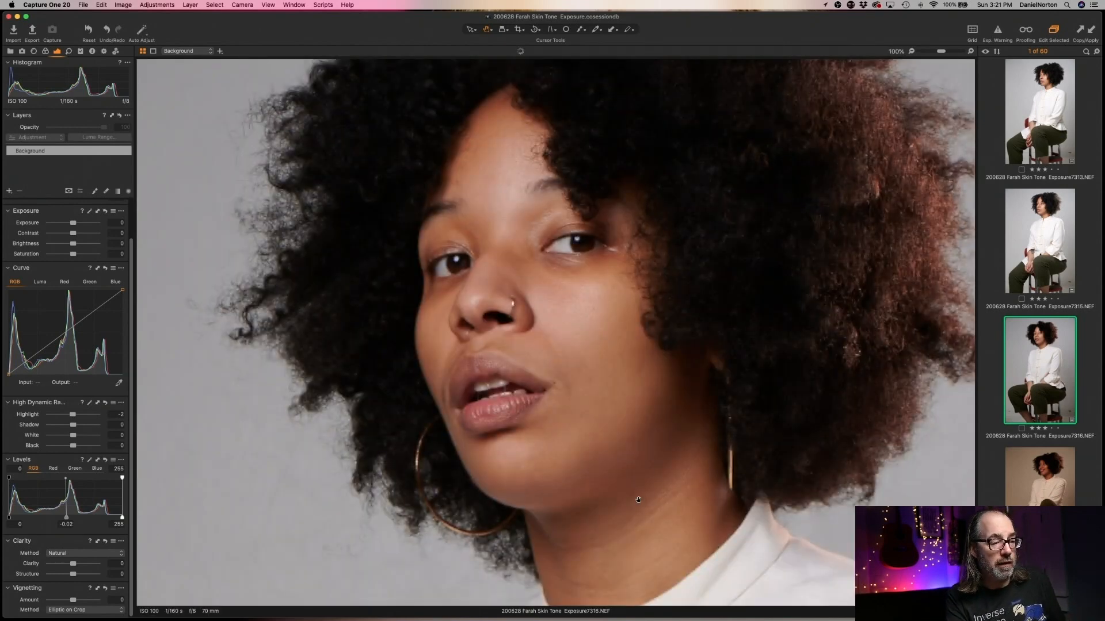
left_click(581, 317)
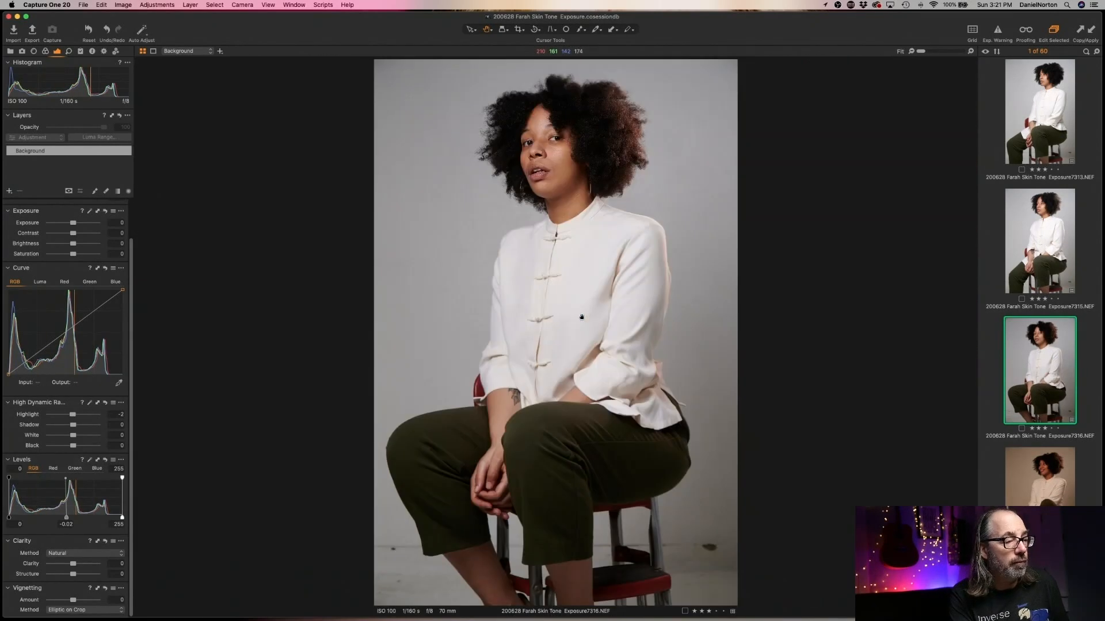
key("super+shift+l")
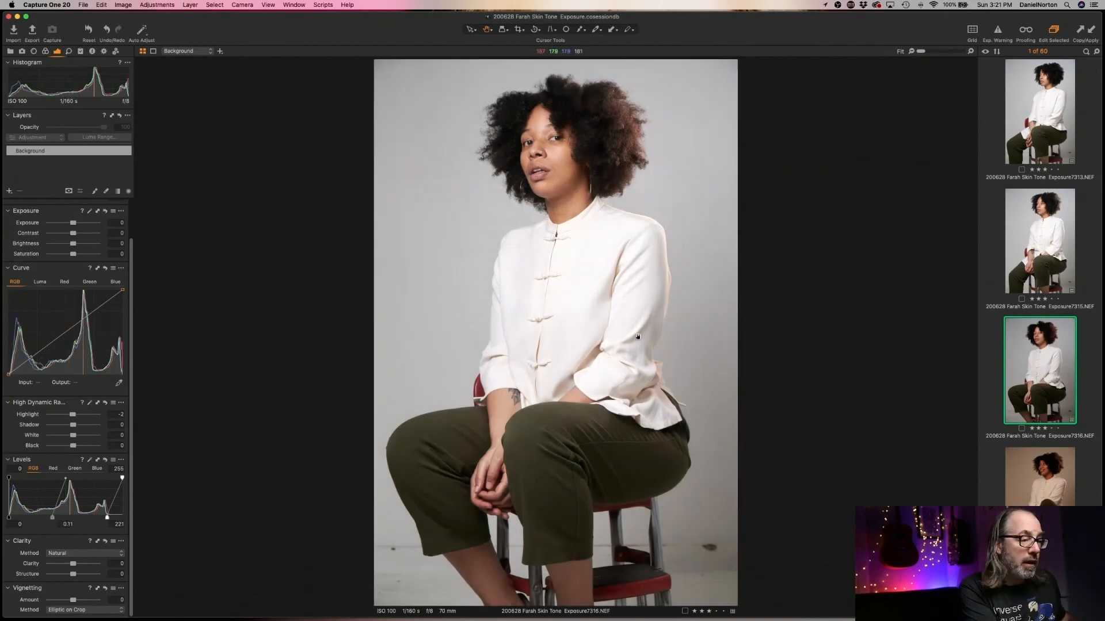
key("super+BackSpace")
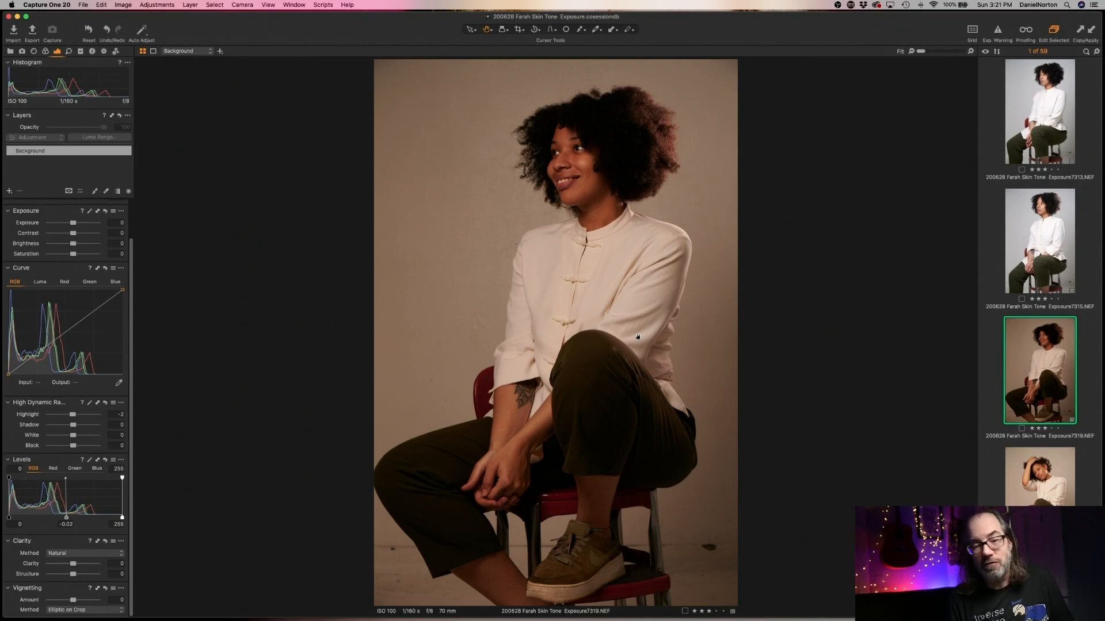
- Give frame 7319 automatic Levels with white point 221 and midtone 0.11, and inspect the subject's face at 100%
key("shift+super+l")
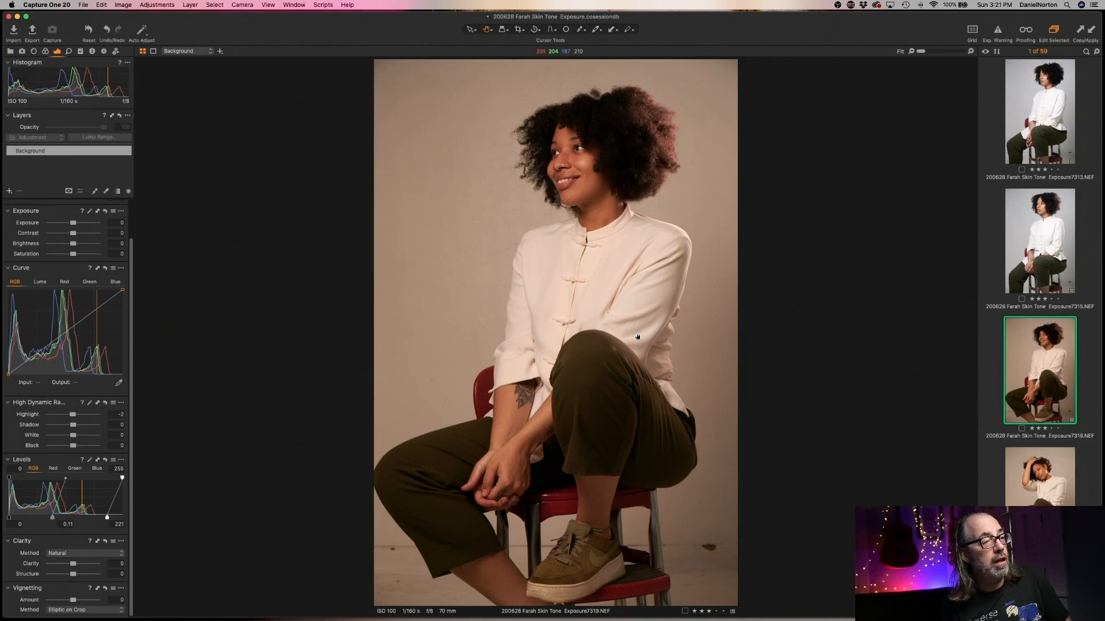
double_click(590, 166)
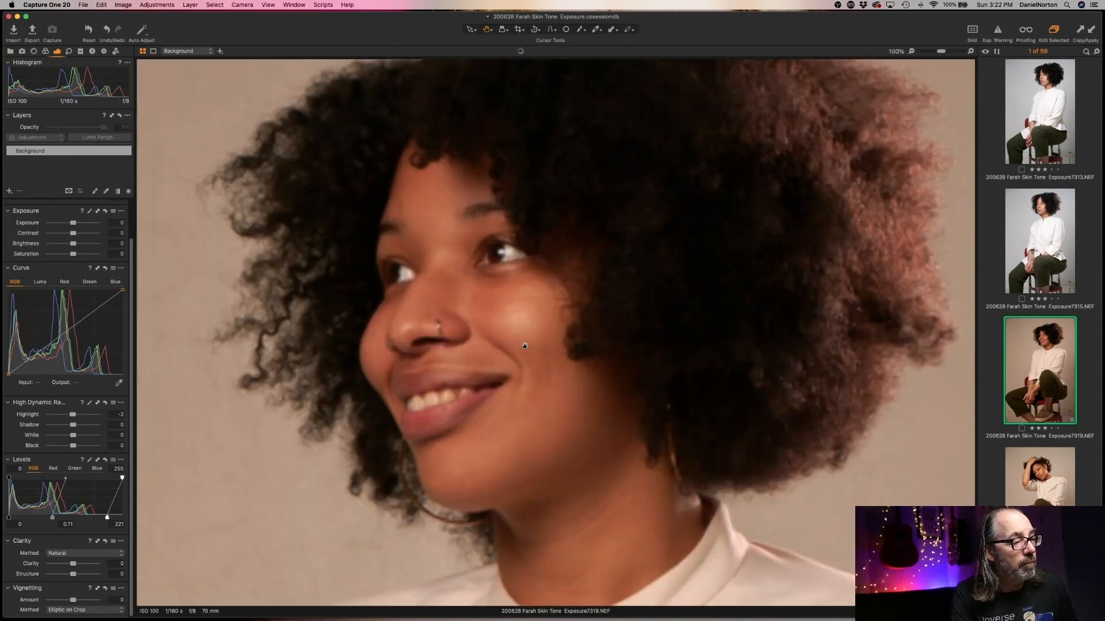
left_click_drag(525, 345, 558, 321)
double_click(659, 243)
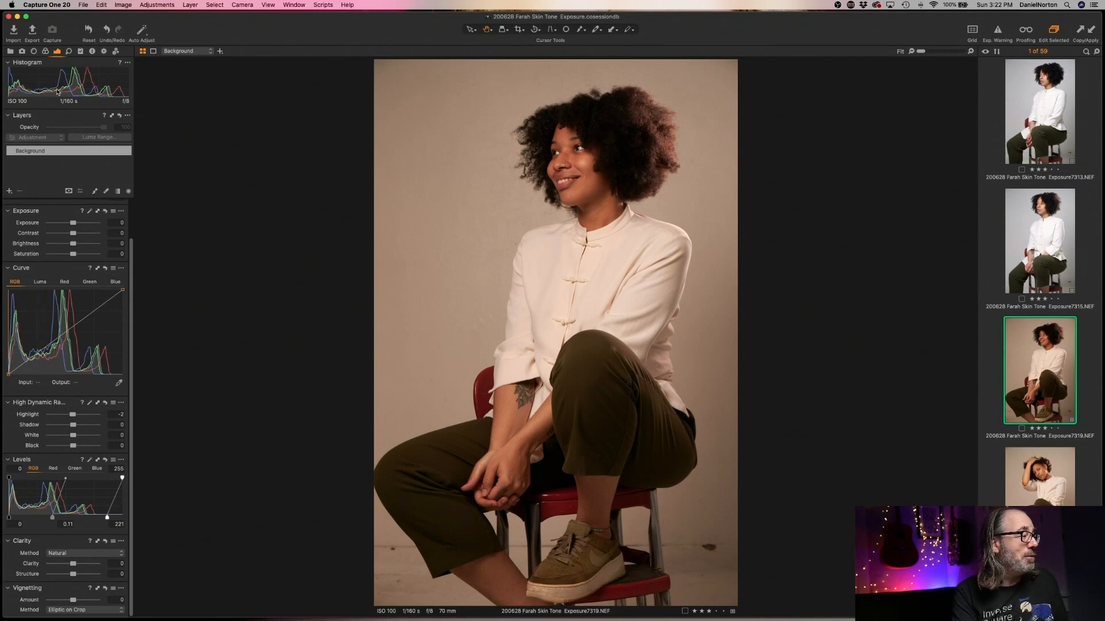
- Cool frame 7319's white balance to 4089 K and inspect the face at 100%
left_click(46, 51)
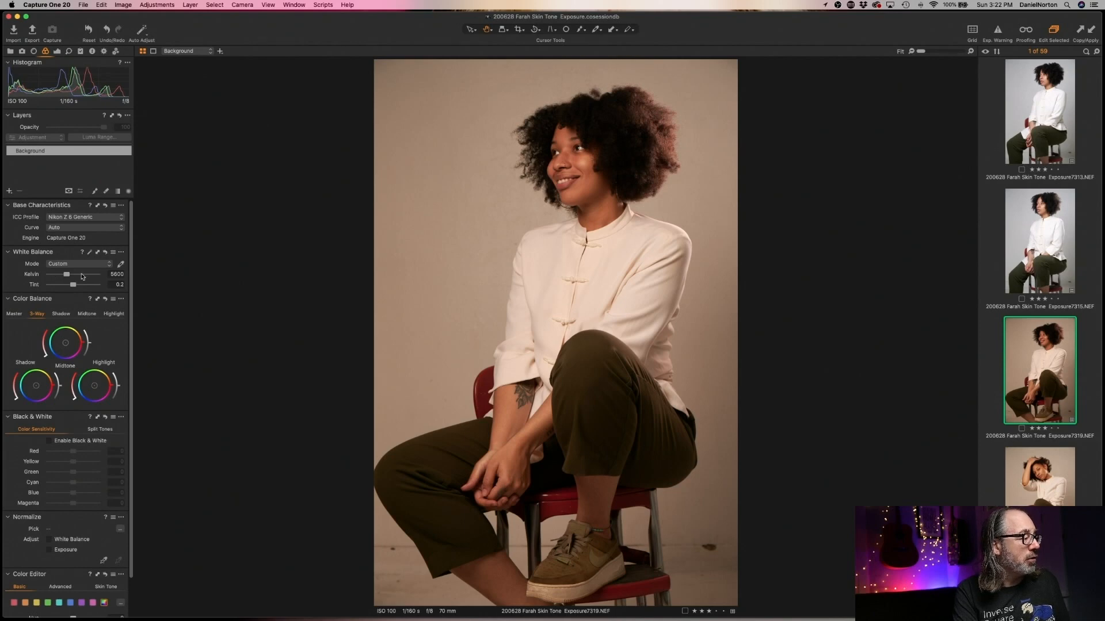
left_click_drag(67, 275, 61, 275)
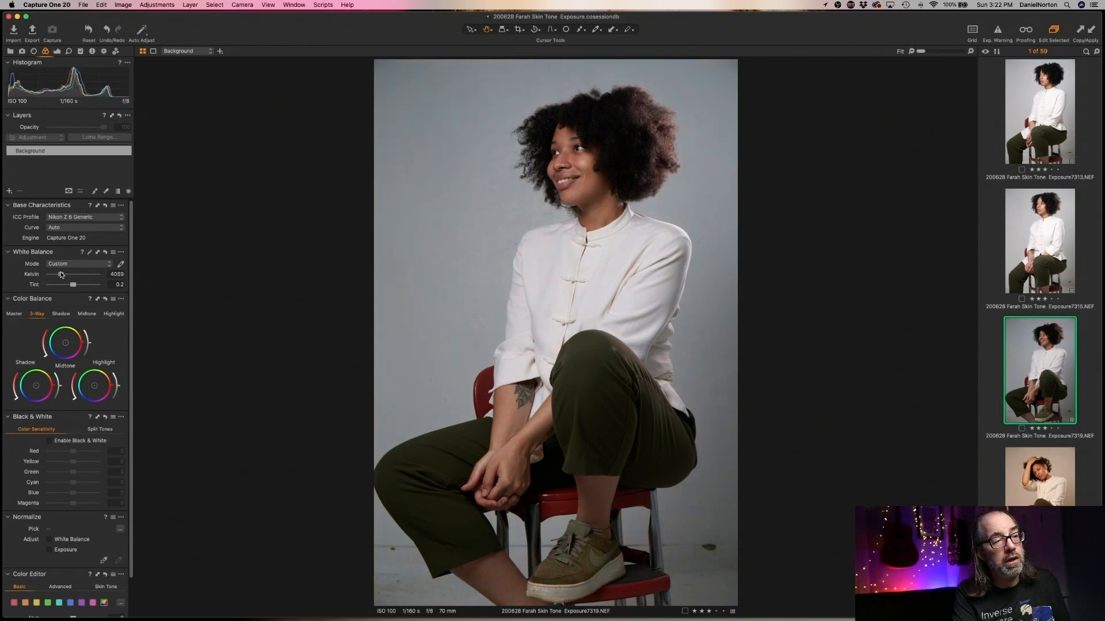
left_click(580, 177)
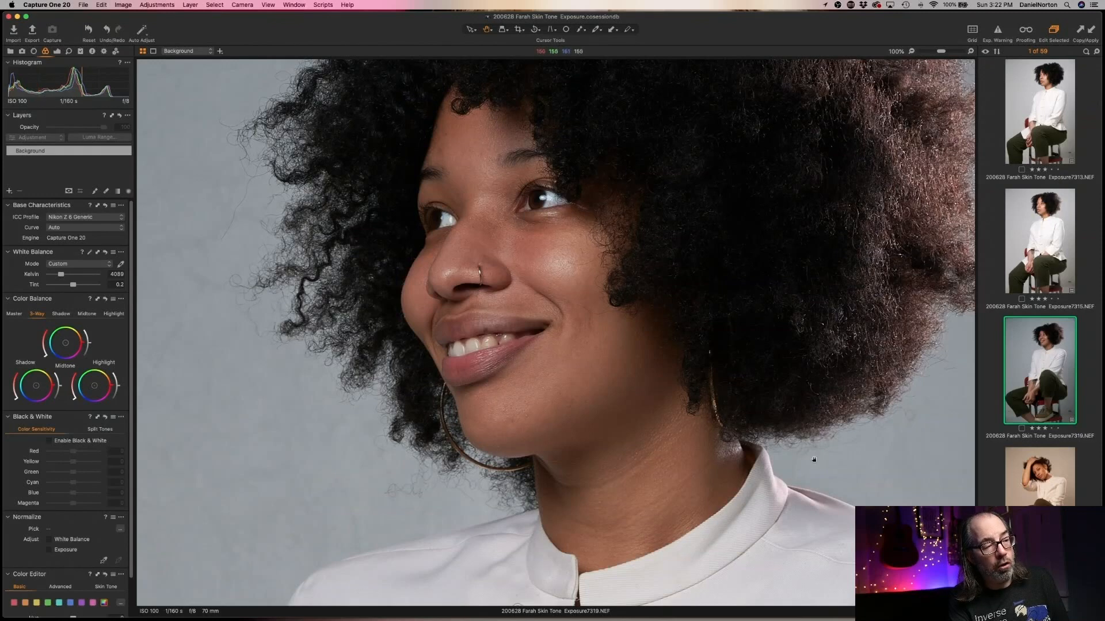
left_click(564, 267)
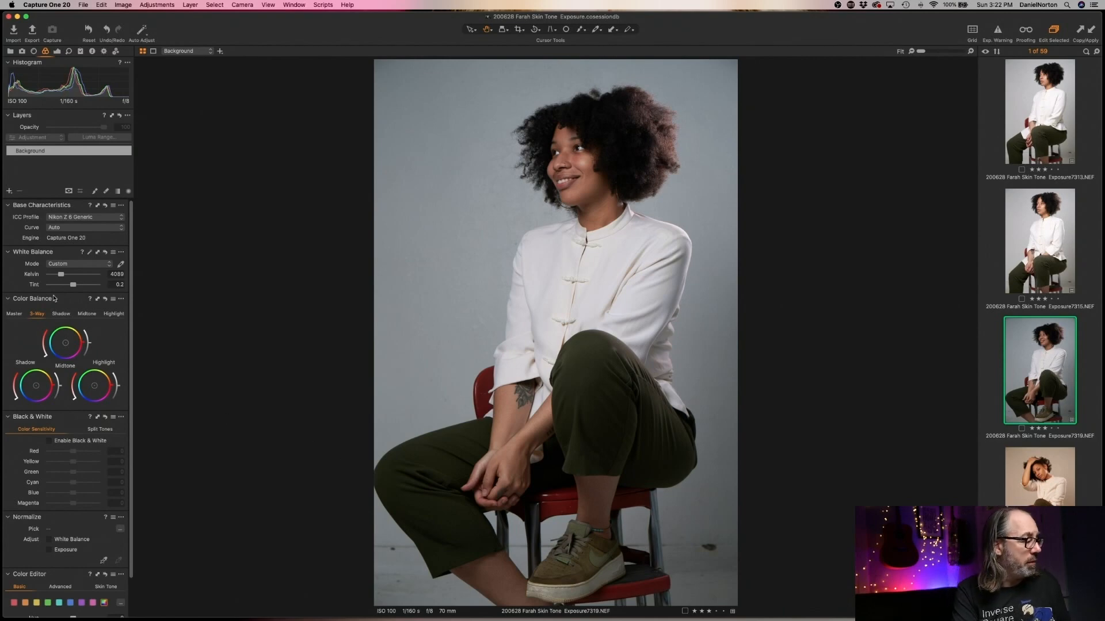
- Set frame 7319's Levels to black point 6, midtone 0.13 and white point 207, and cull the frame
left_click(57, 51)
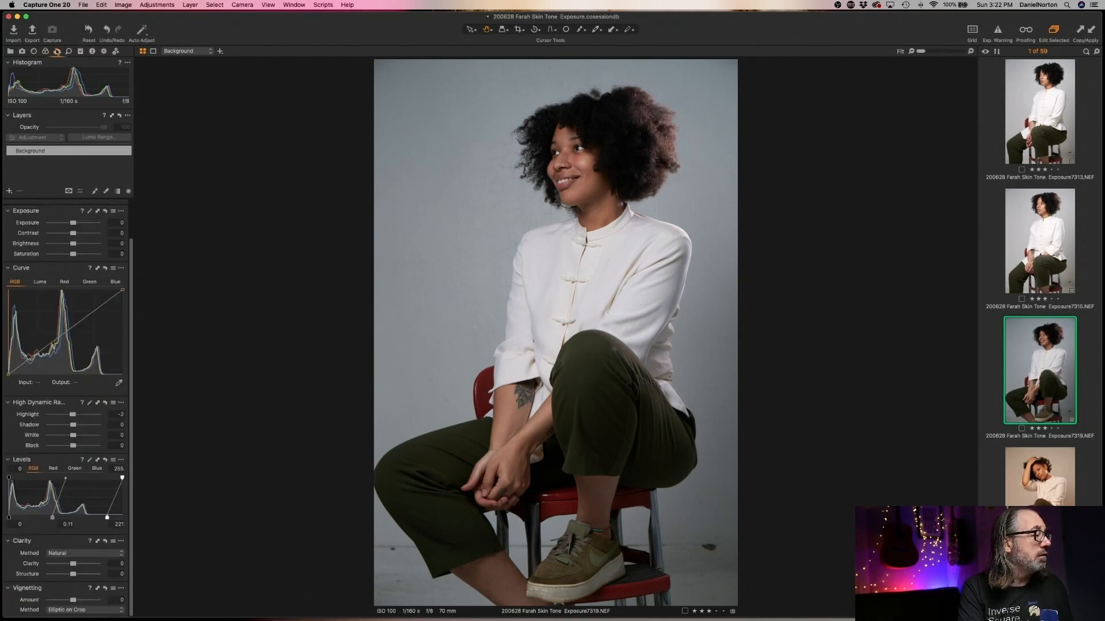
scroll(107, 420, "down", 1)
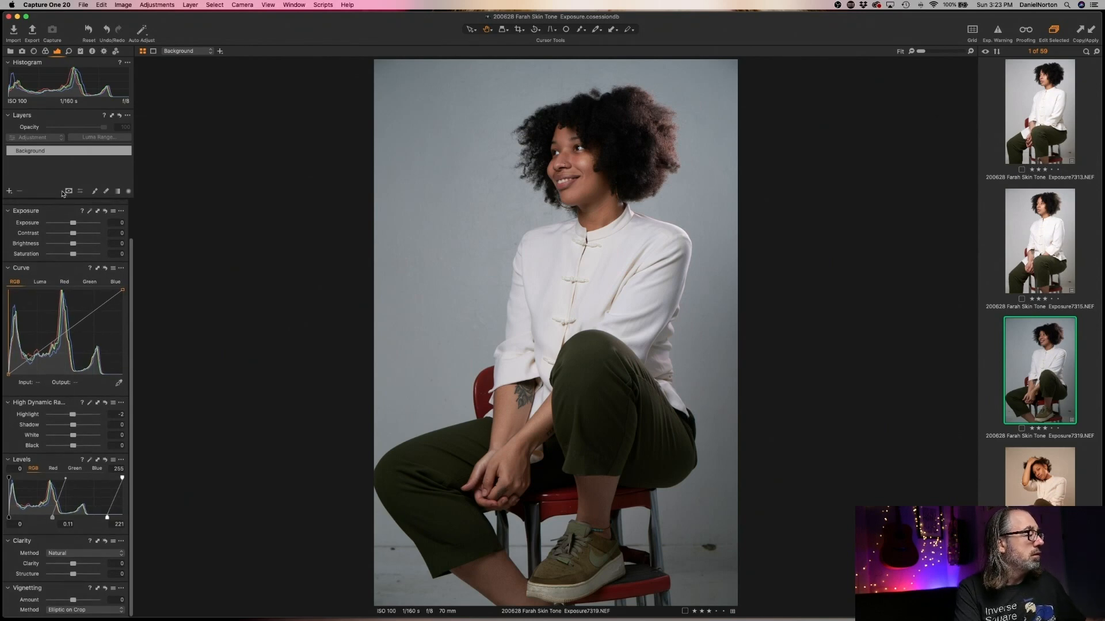
left_click(8, 115)
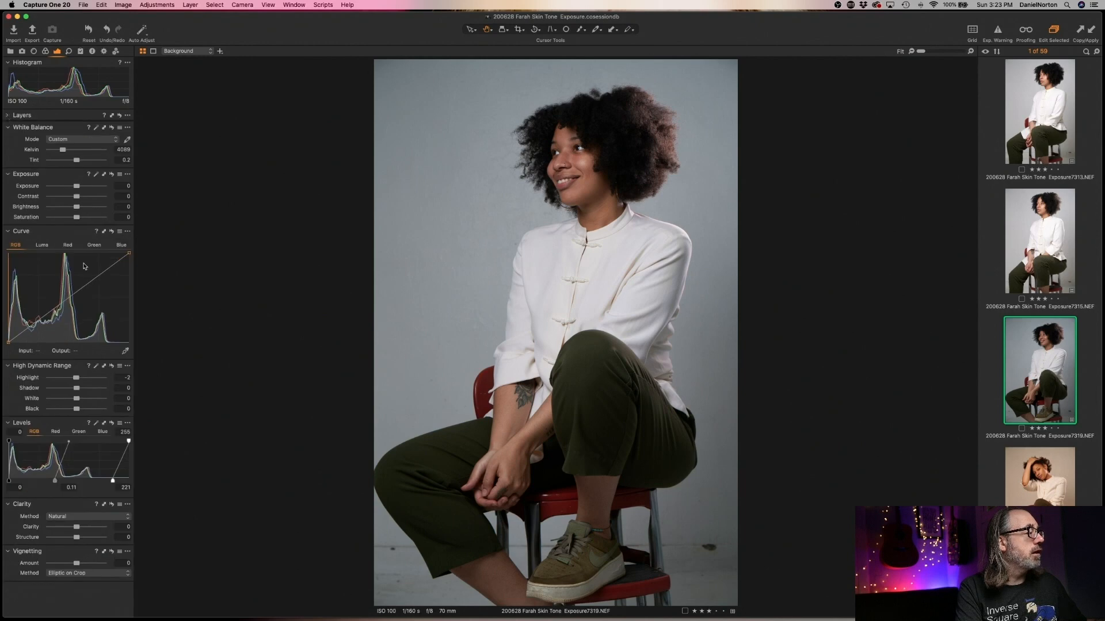
left_click_drag(113, 481, 106, 481)
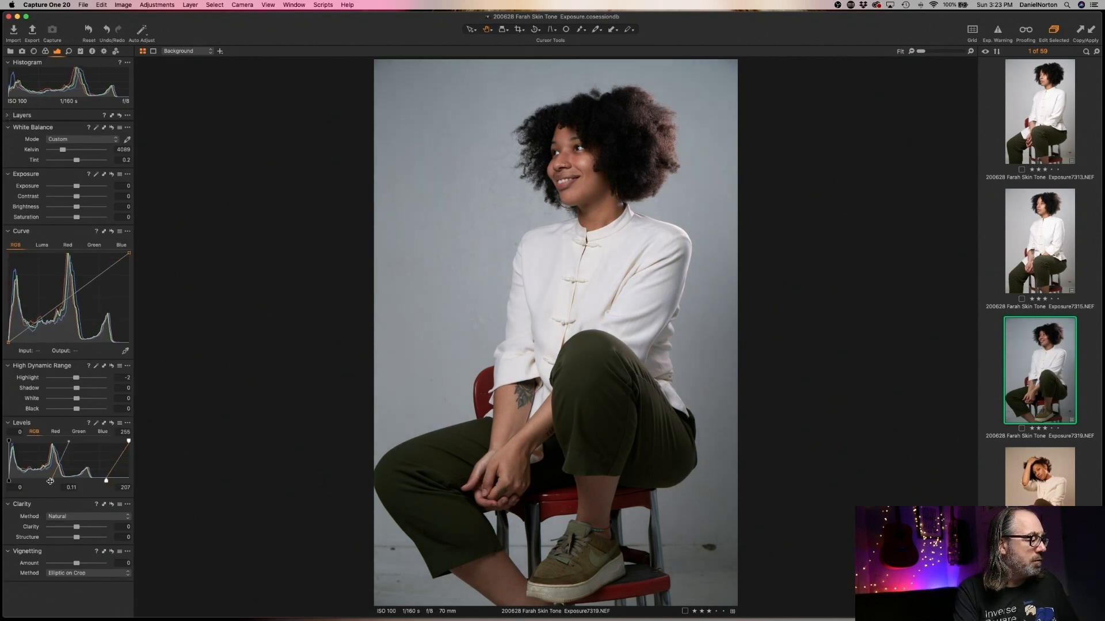
left_click_drag(50, 481, 12, 482)
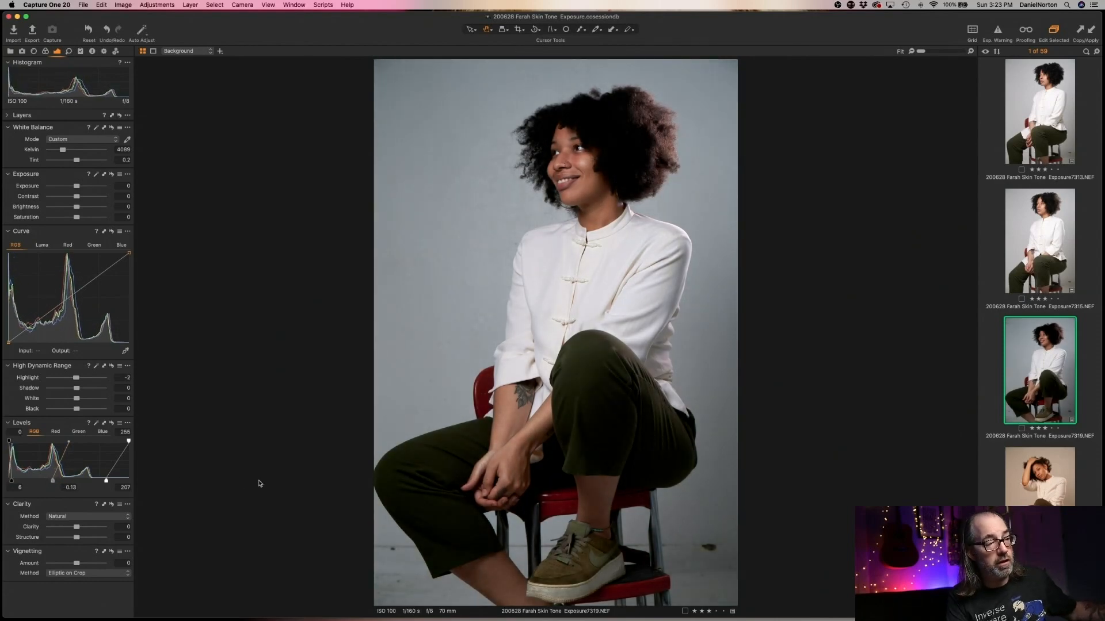
key("super+BackSpace")
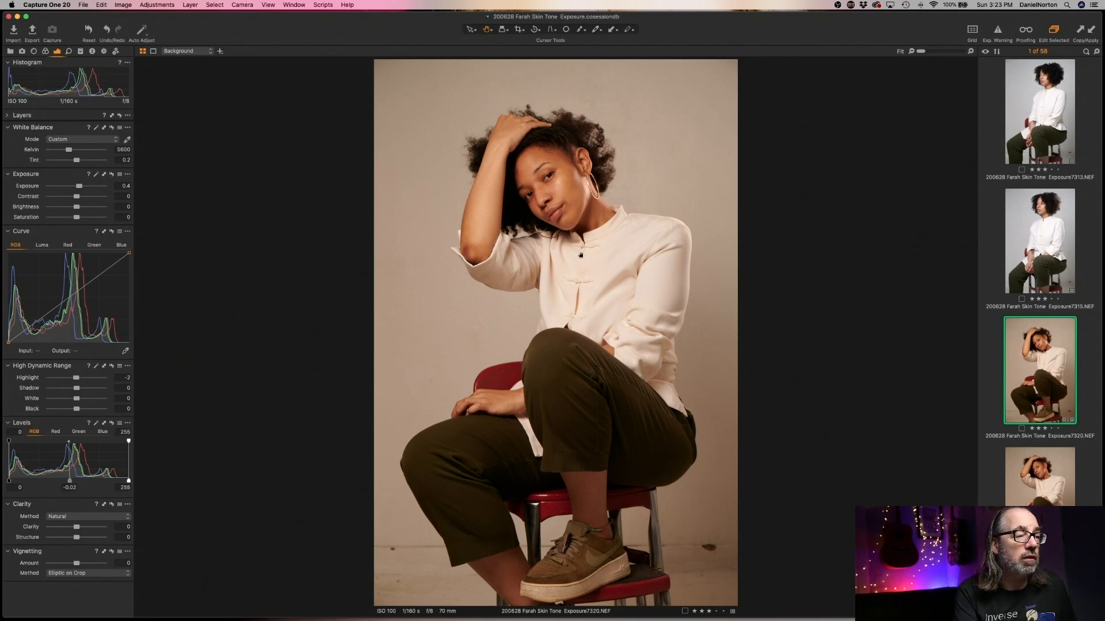
- Set frame 7320's white balance to 4700 K, checking the subject's face at 100% before and after the change
left_click(550, 171)
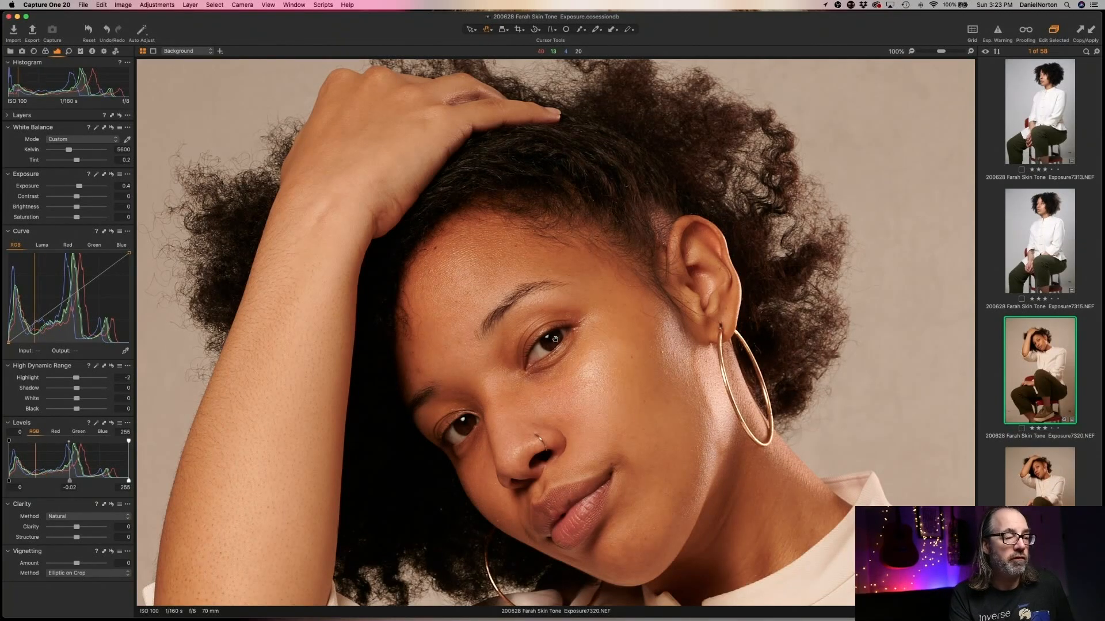
double_click(565, 332)
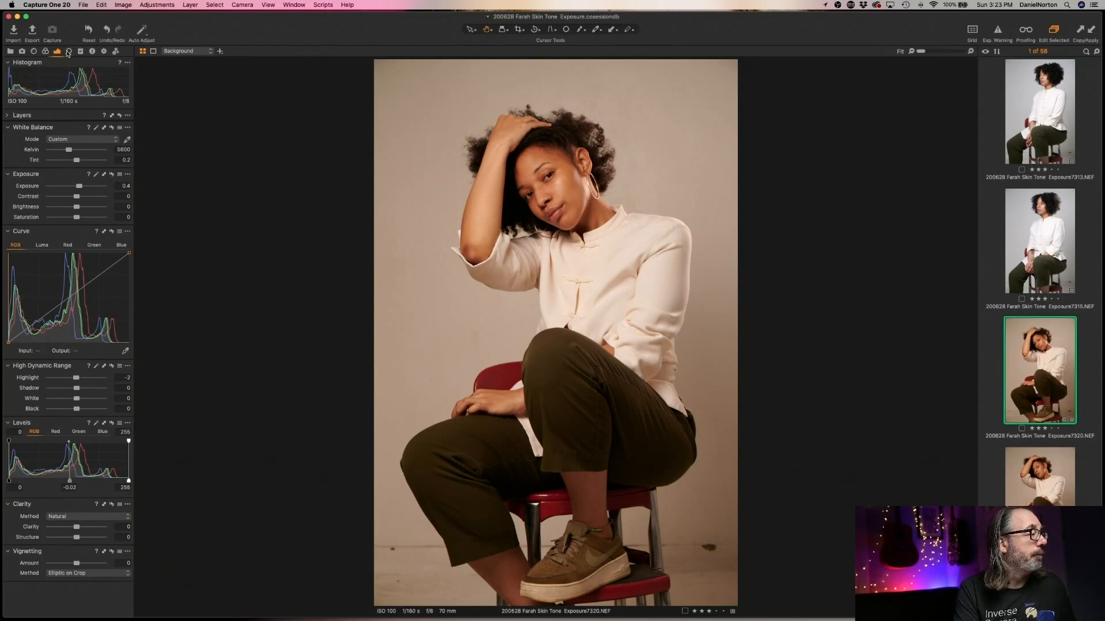
left_click(45, 52)
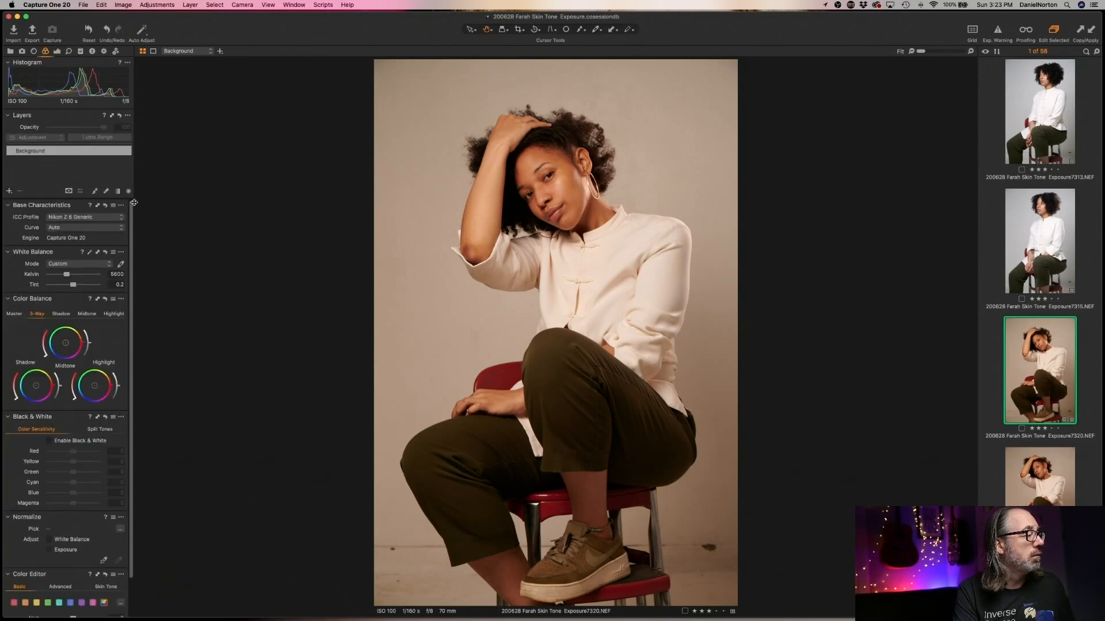
left_click_drag(66, 275, 64, 276)
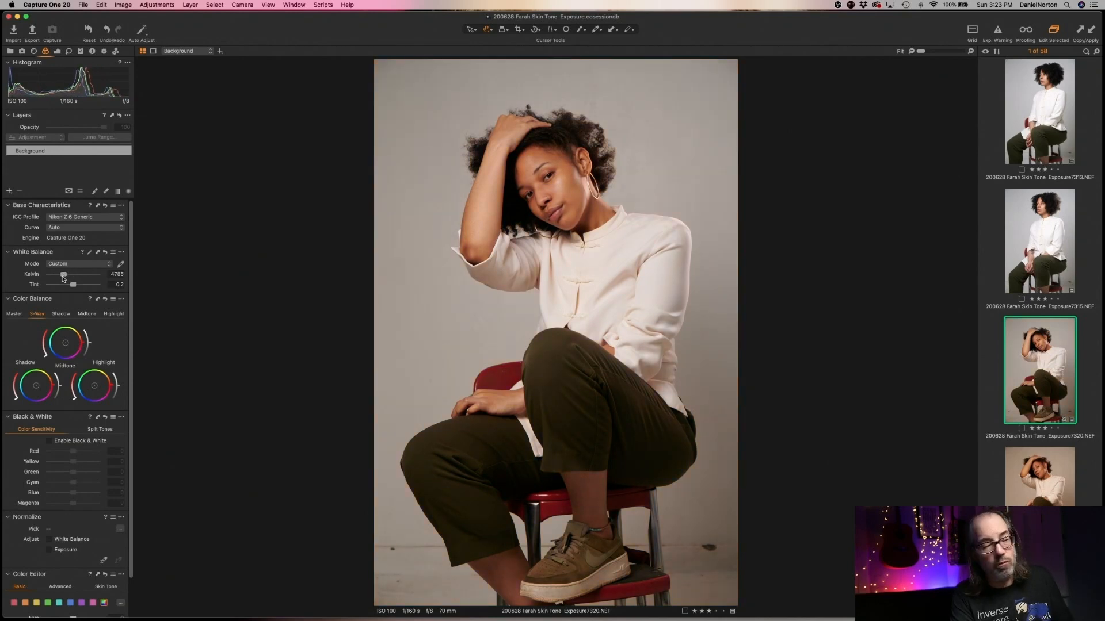
left_click_drag(64, 276, 63, 275)
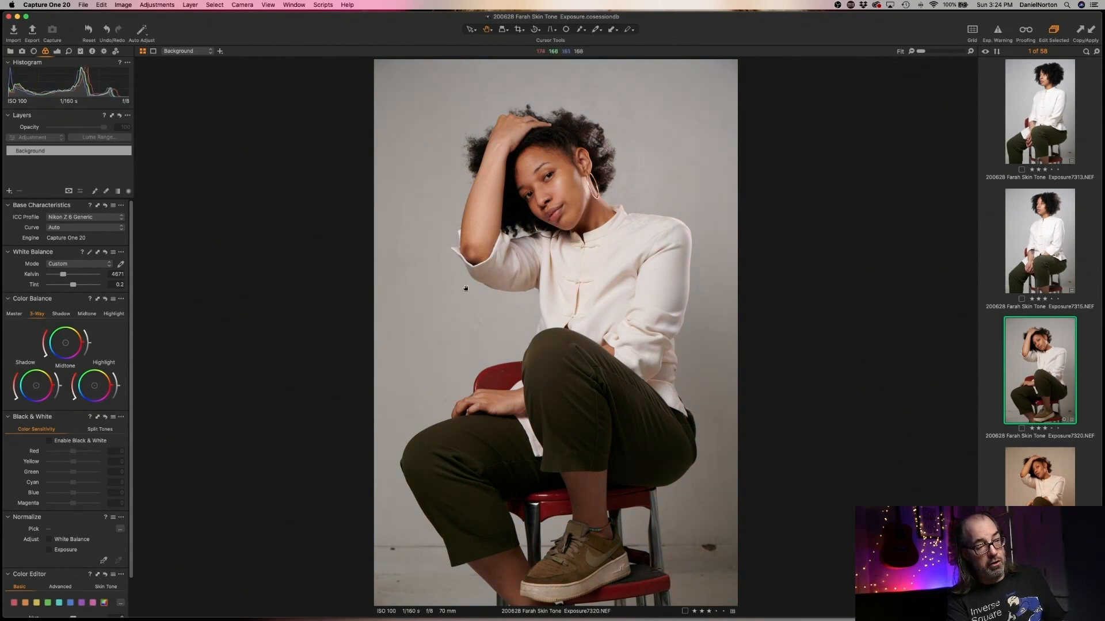
left_click(118, 275)
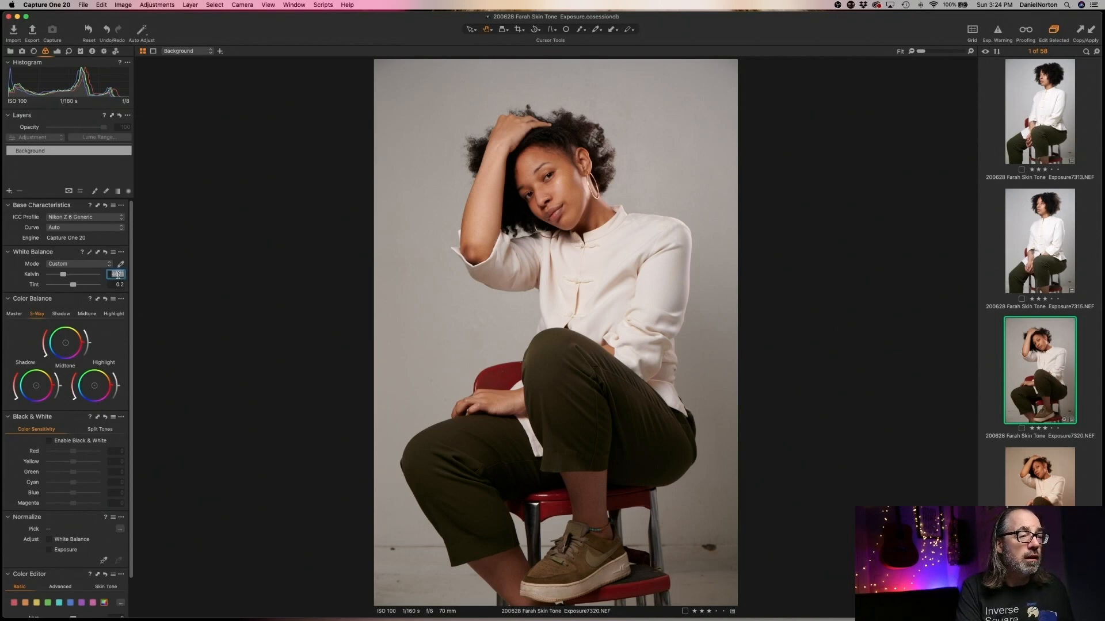
key("BackSpace")
type("4700")
key("Return")
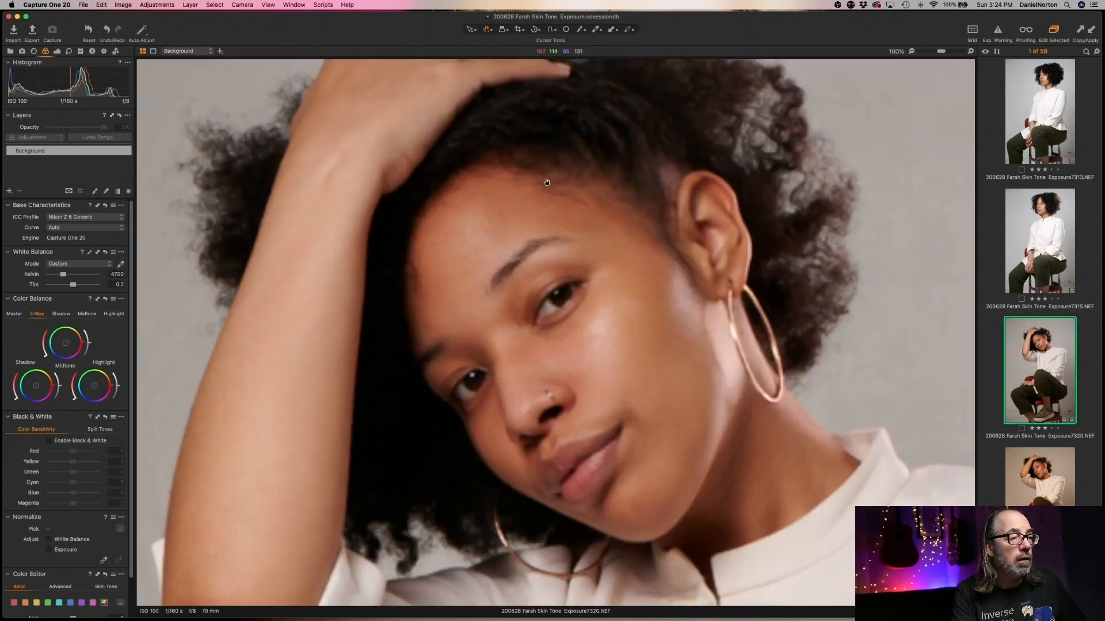
left_click(552, 213)
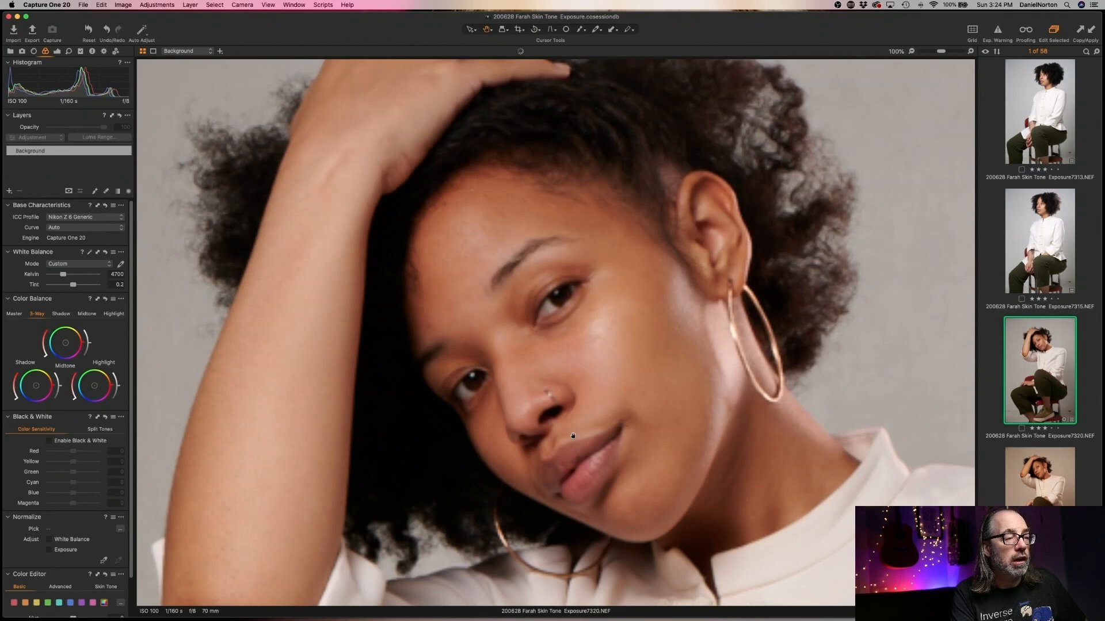
left_click(594, 403)
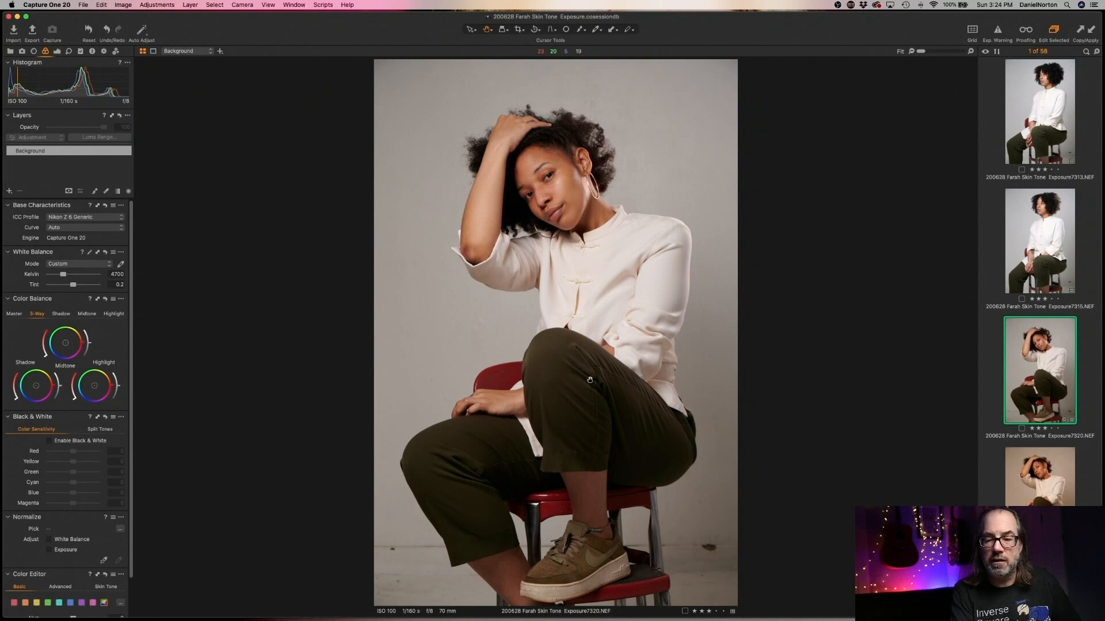
- Compare frame 7320 side by side with frame 7321, then with frame 7315, and finally view all three together
left_click(1029, 369, "super")
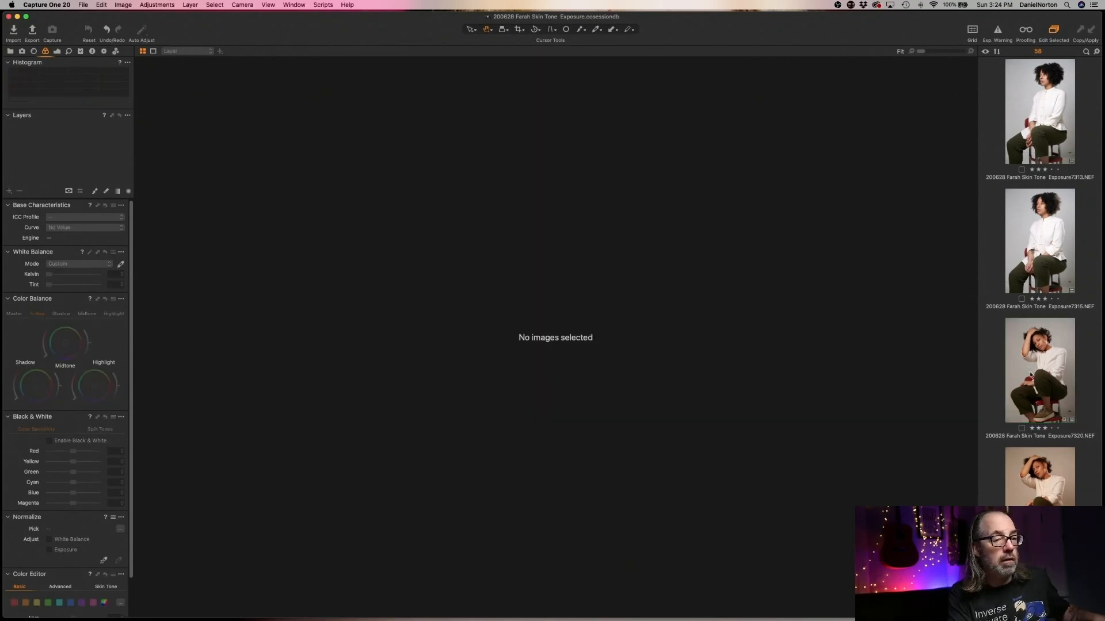
left_click(1027, 362)
left_click(1038, 500, "super")
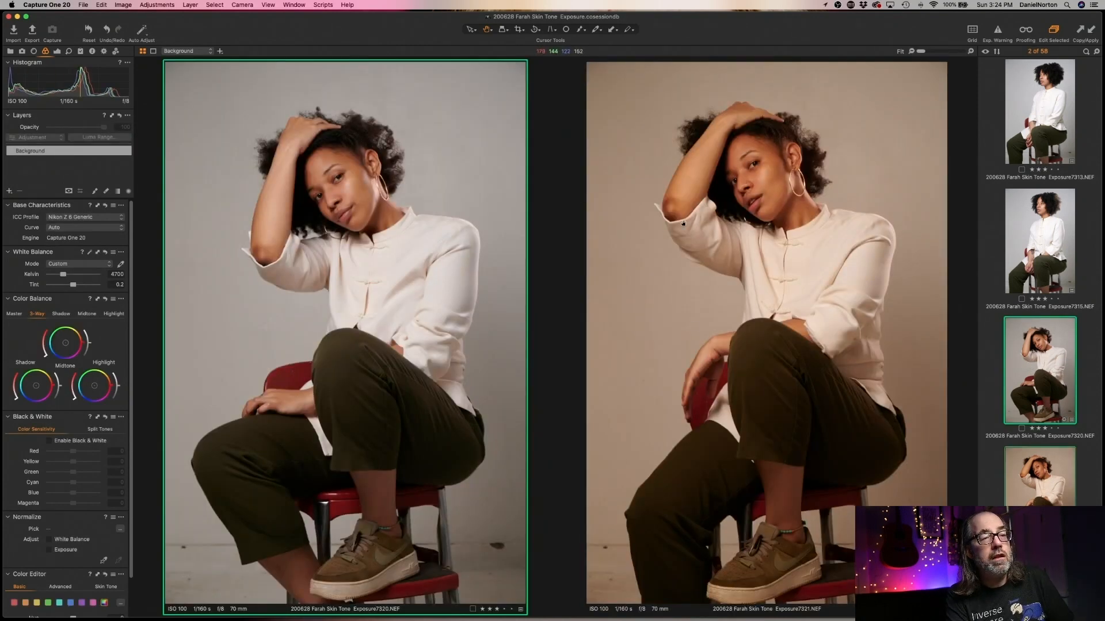
left_click(1039, 247)
left_click(1035, 378)
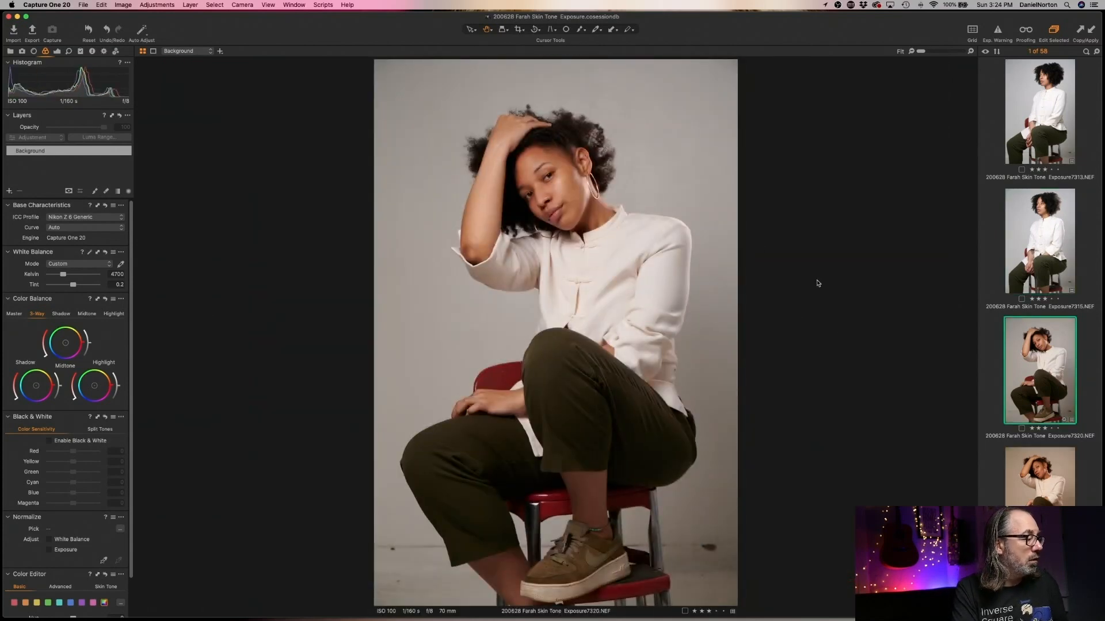
left_click(1016, 263, "super")
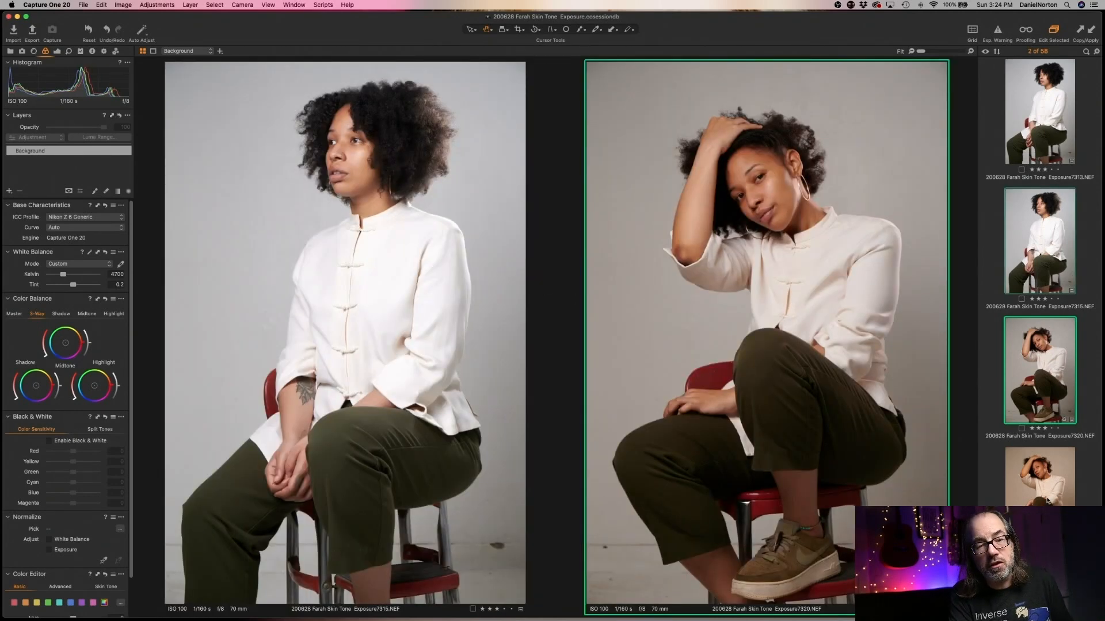
left_click(1020, 490, "super")
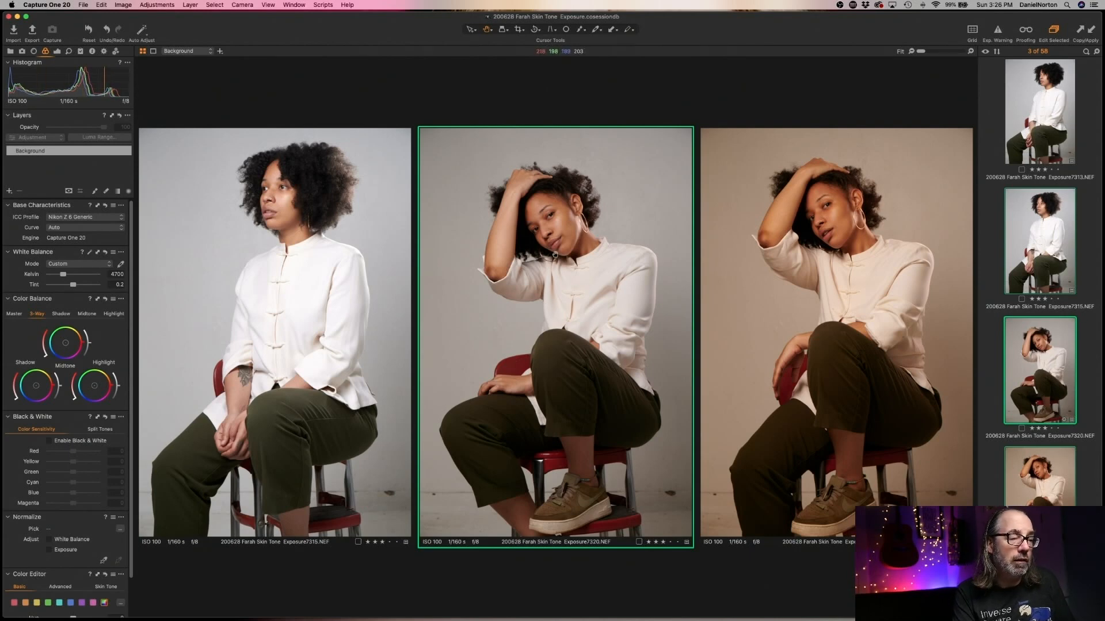
left_click_drag(535, 314, 530, 323)
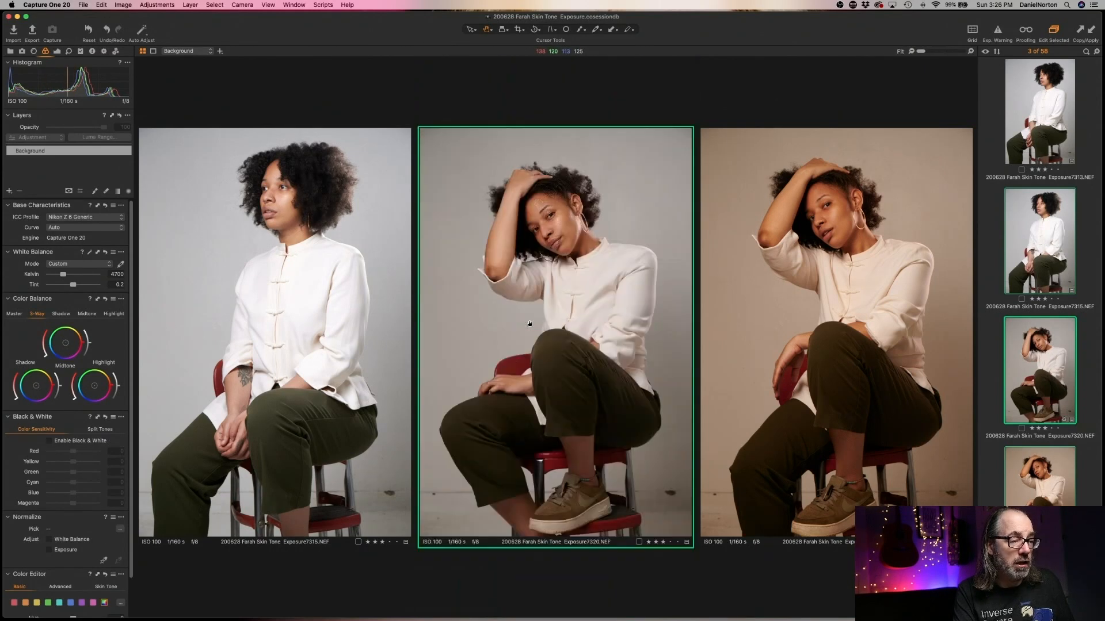
- View frames 7315, 7321 and 7320 individually to compare their color, and keep frame 7320 selected and fitted to the viewer
left_click(1051, 488)
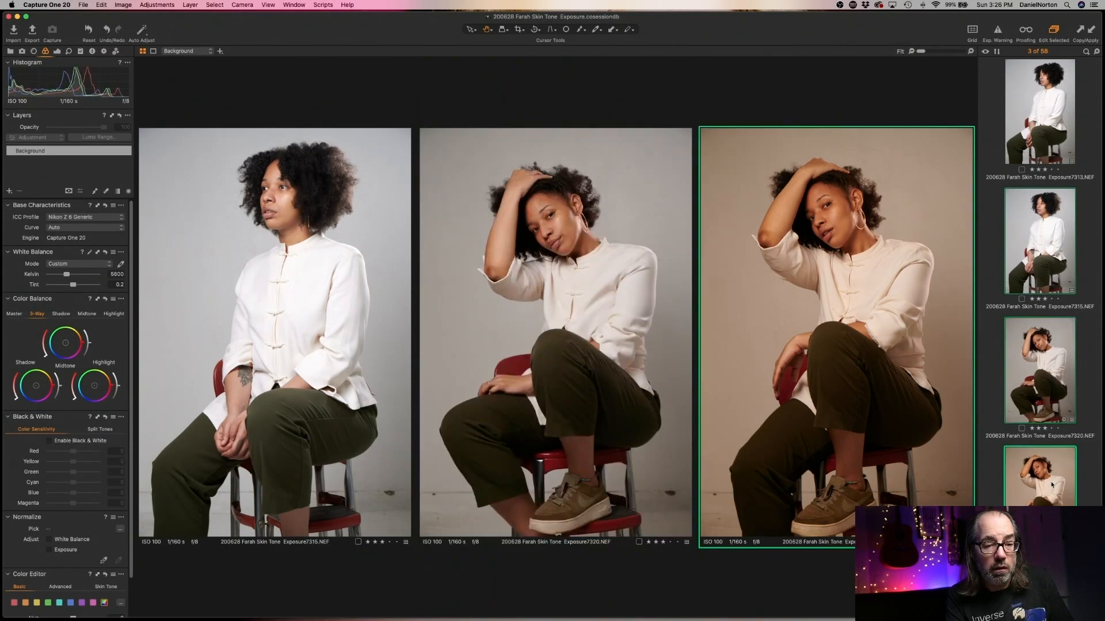
left_click(997, 289)
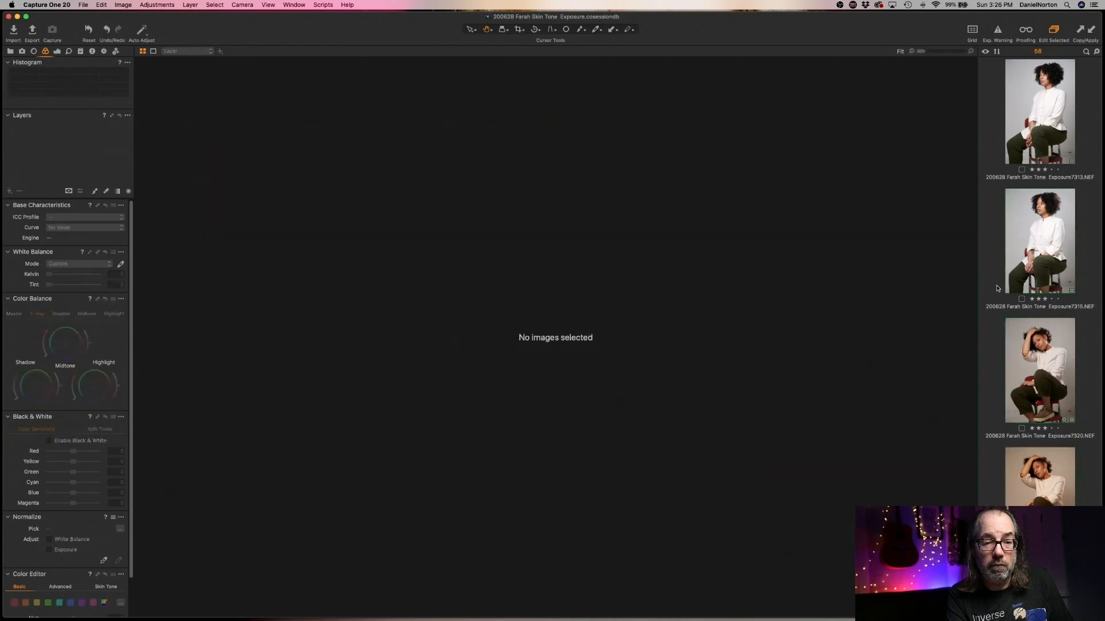
left_click(1035, 268)
left_click(707, 411)
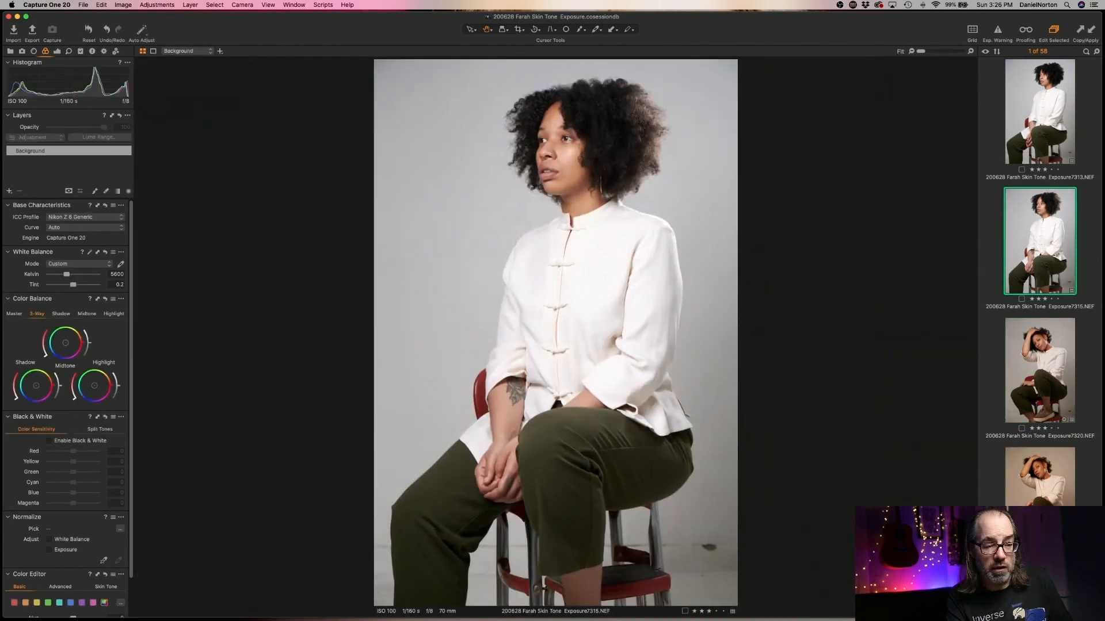
left_click(1058, 471)
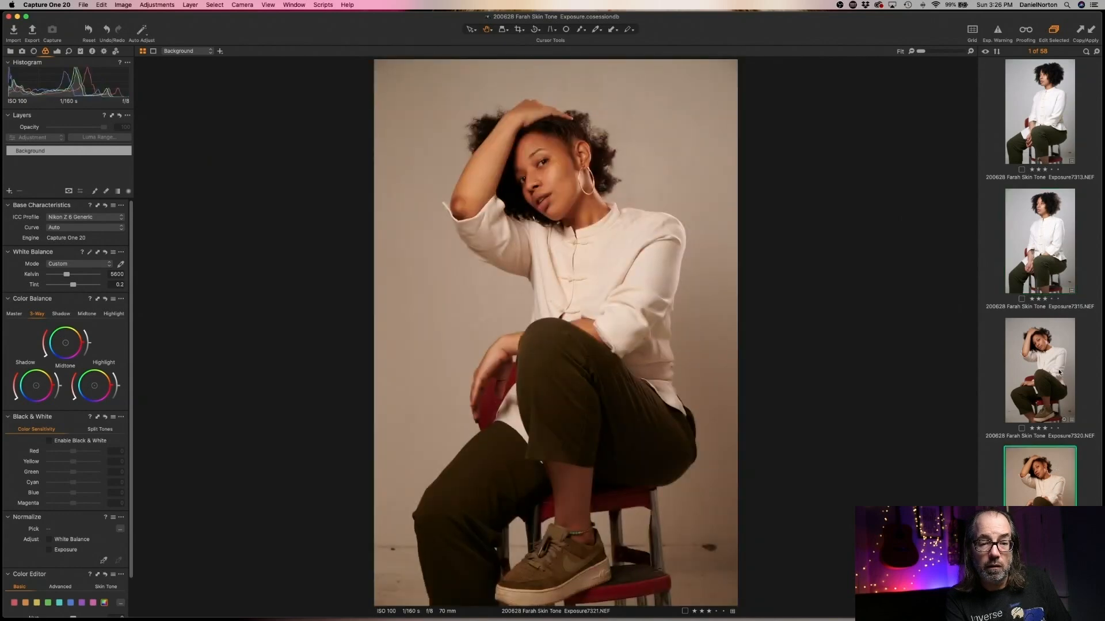
left_click(1060, 372)
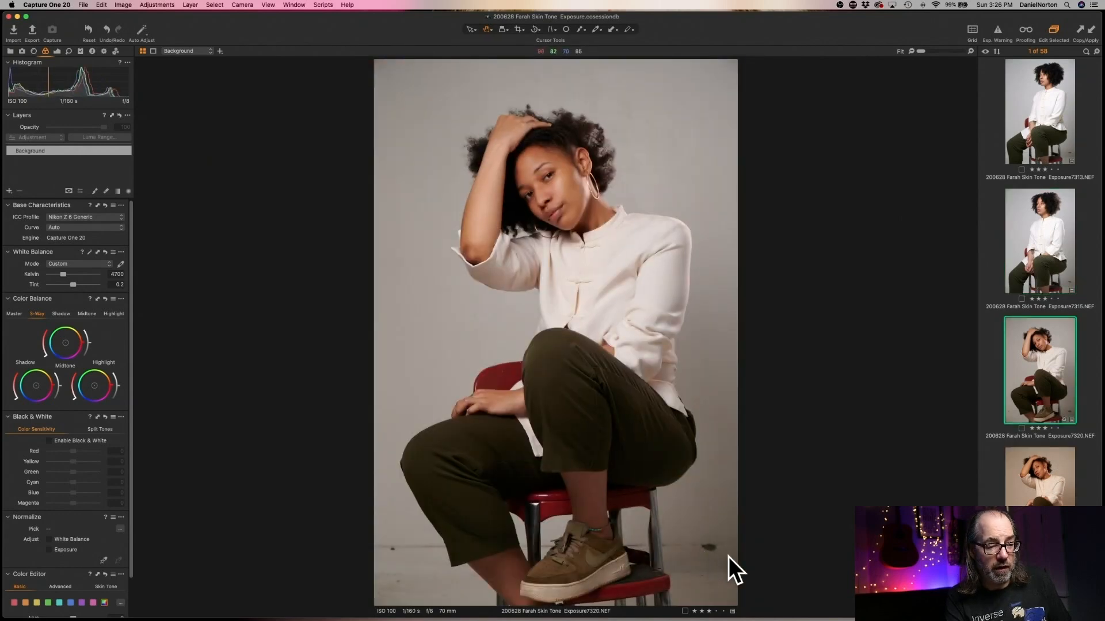
scroll(727, 549, "up", 1)
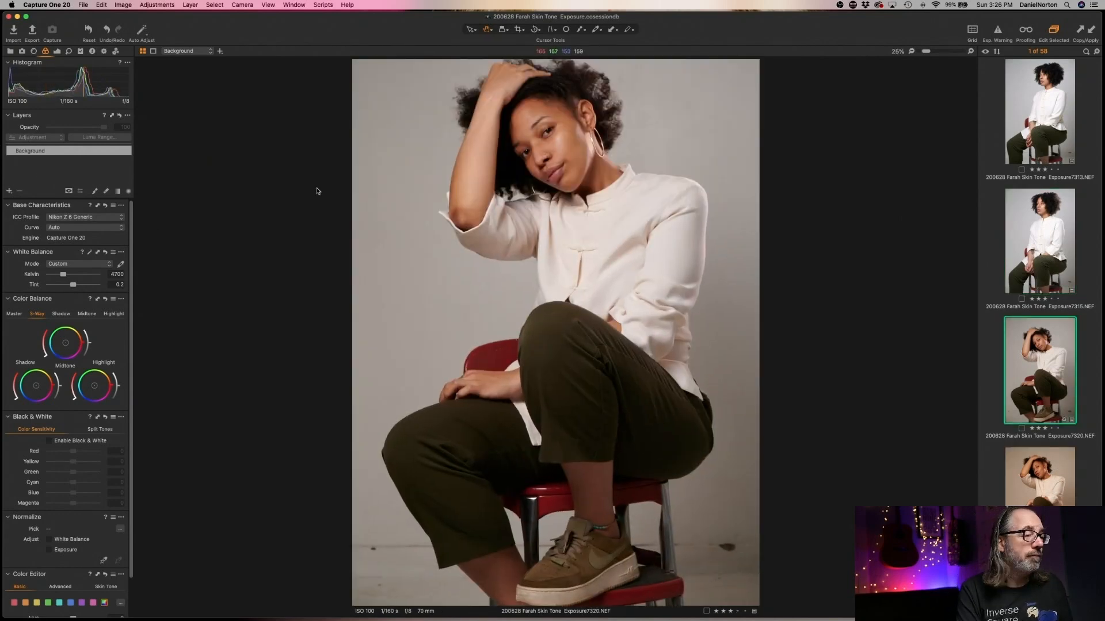
scroll(369, 199, "down", 1)
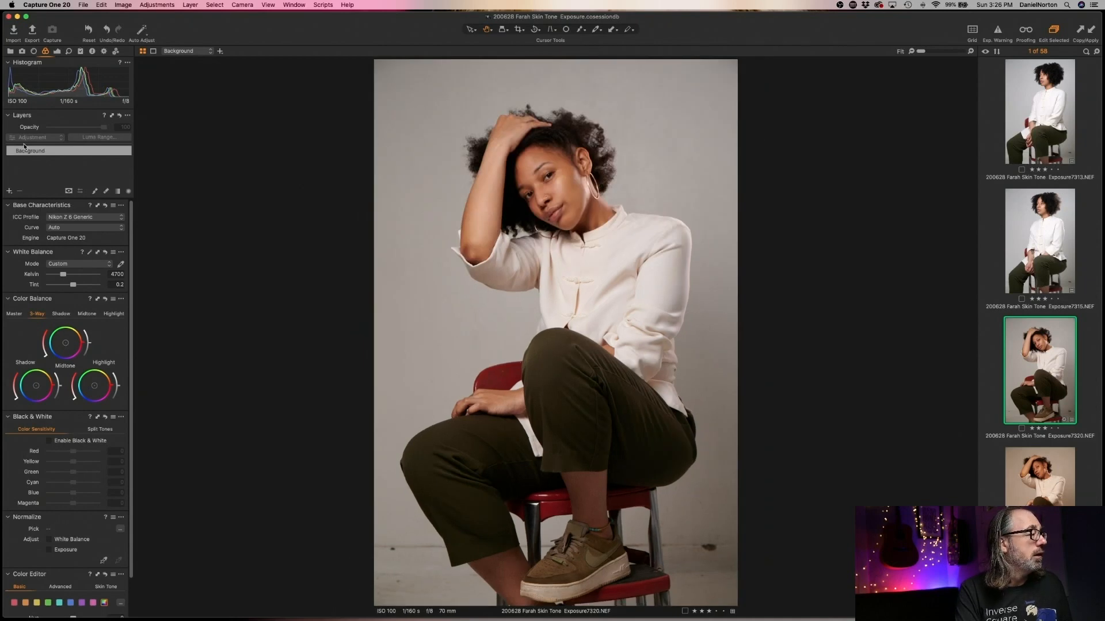
- Add a clone layer to frame 7320 and clone out the dark spot on the wall beside the stool
left_click(9, 192)
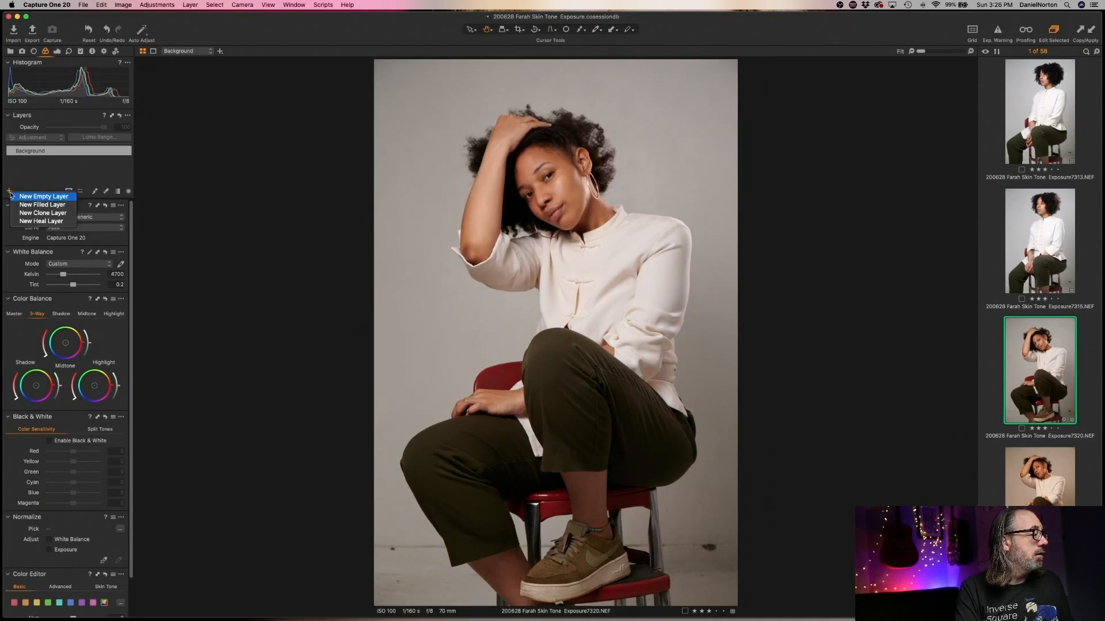
left_click(55, 213)
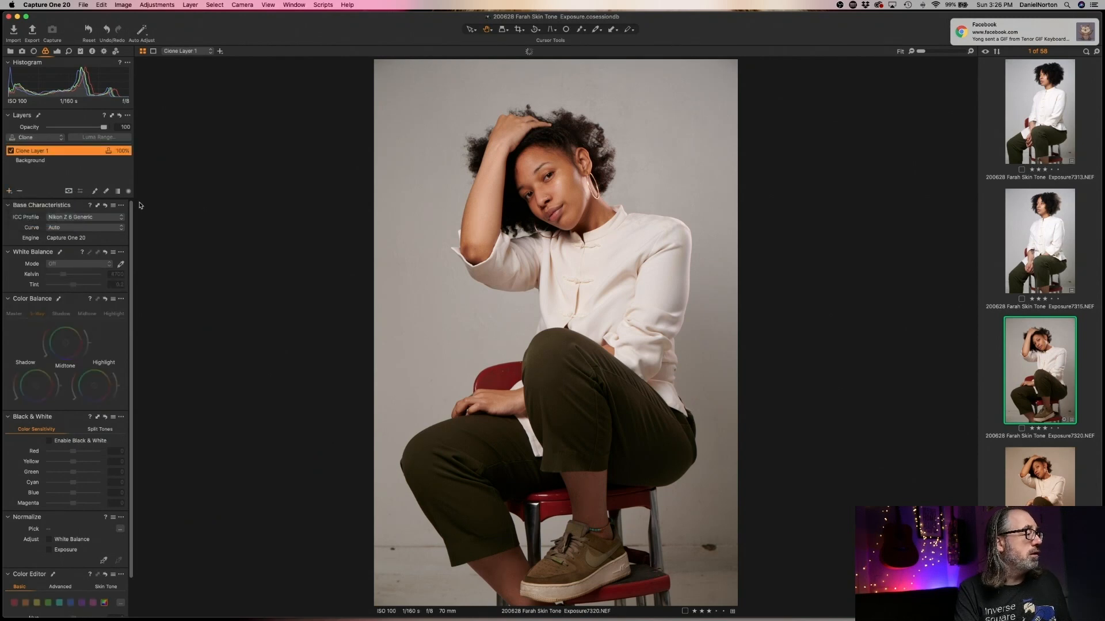
left_click(582, 30)
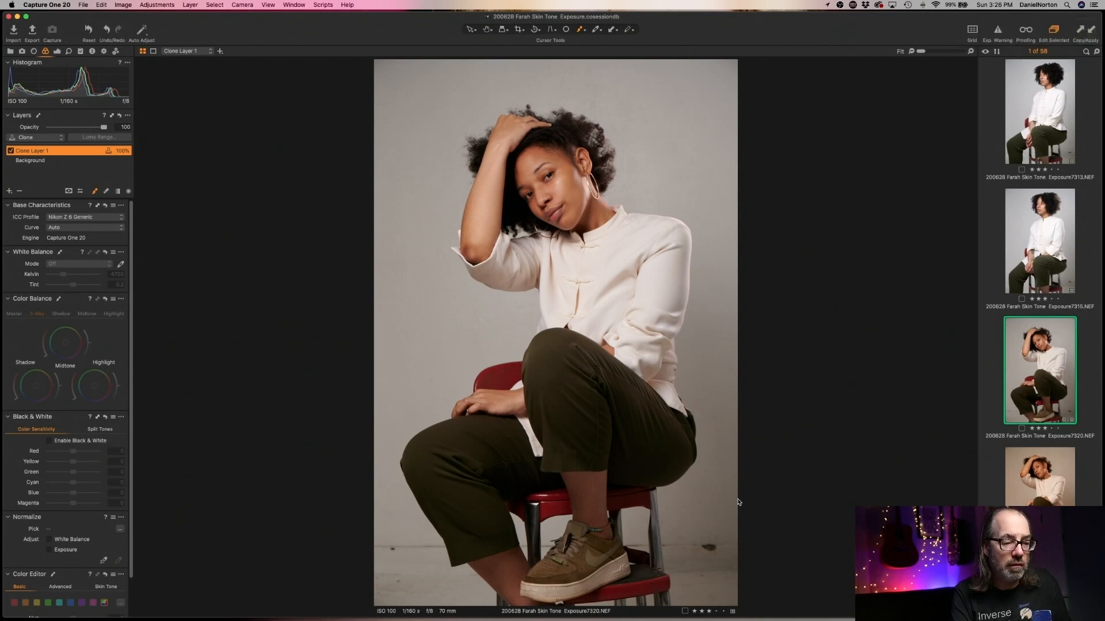
mouse_move(712, 548)
left_mouse_down()
mouse_move(666, 533)
mouse_move(669, 547)
mouse_move(689, 546)
left_mouse_up()
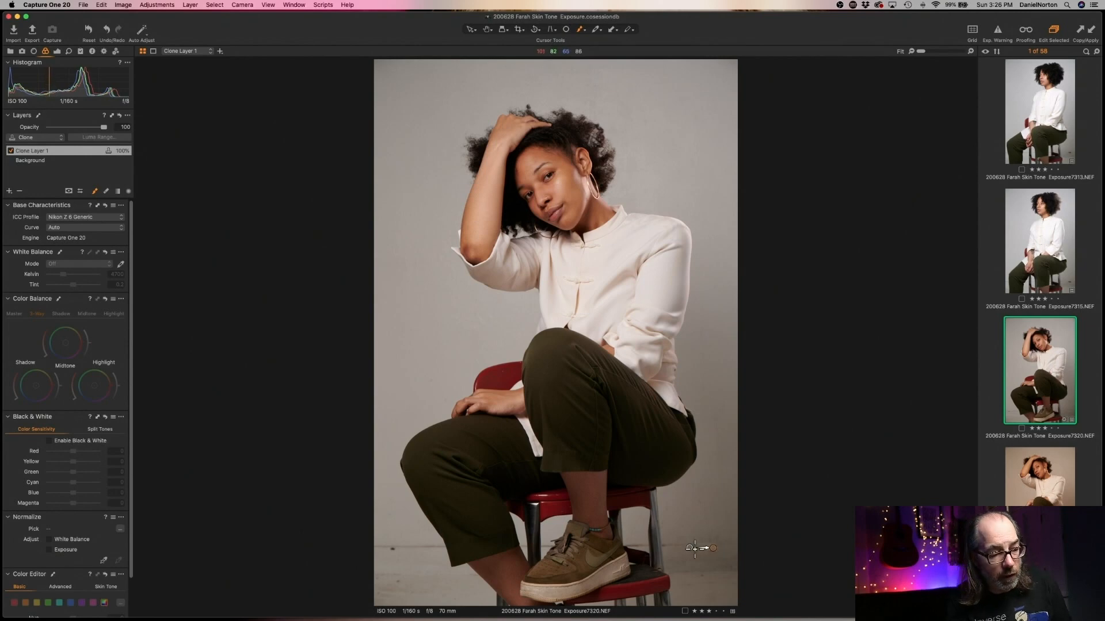
left_click_drag(691, 547, 699, 548)
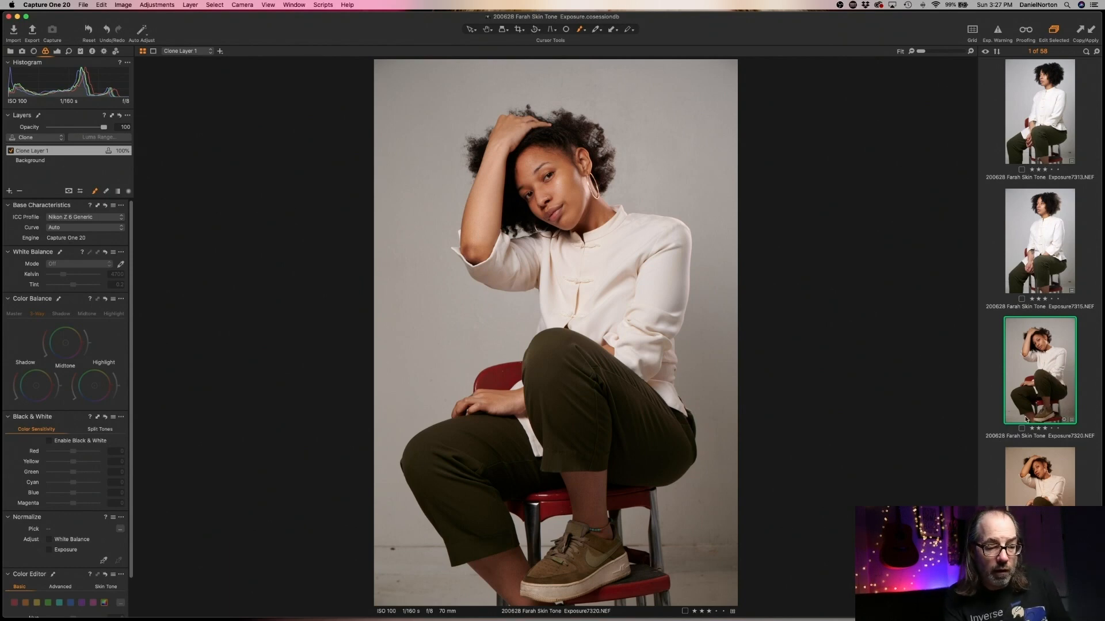
- Flip back and forth between frames 7321, 7320, 7315 and 7313 at full view to compare their color
scroll(1026, 420, "down", 3)
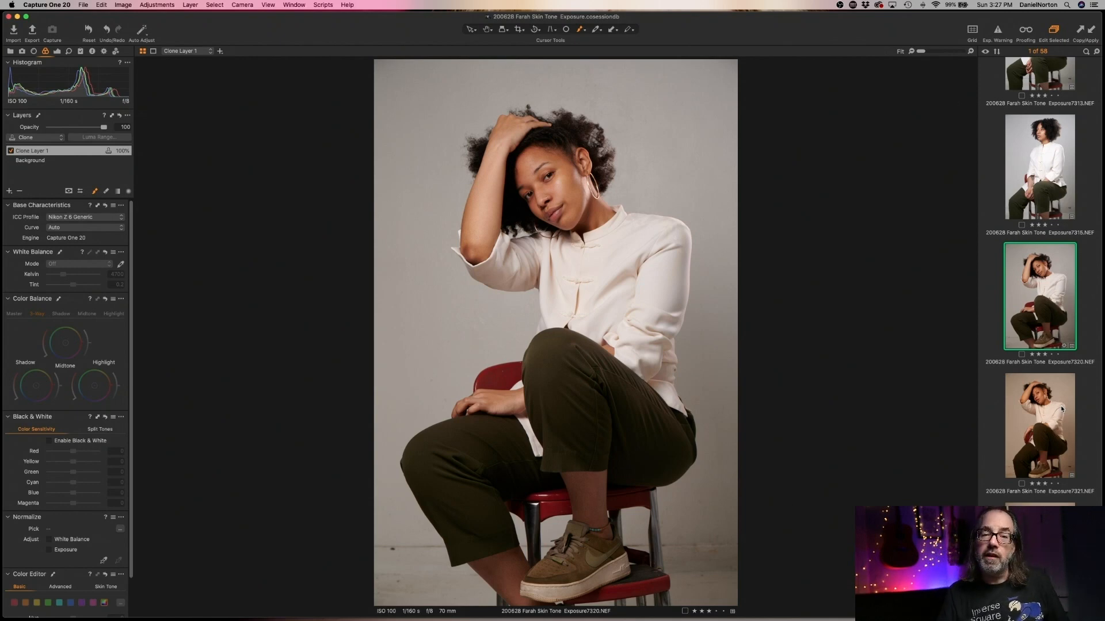
left_click(992, 338)
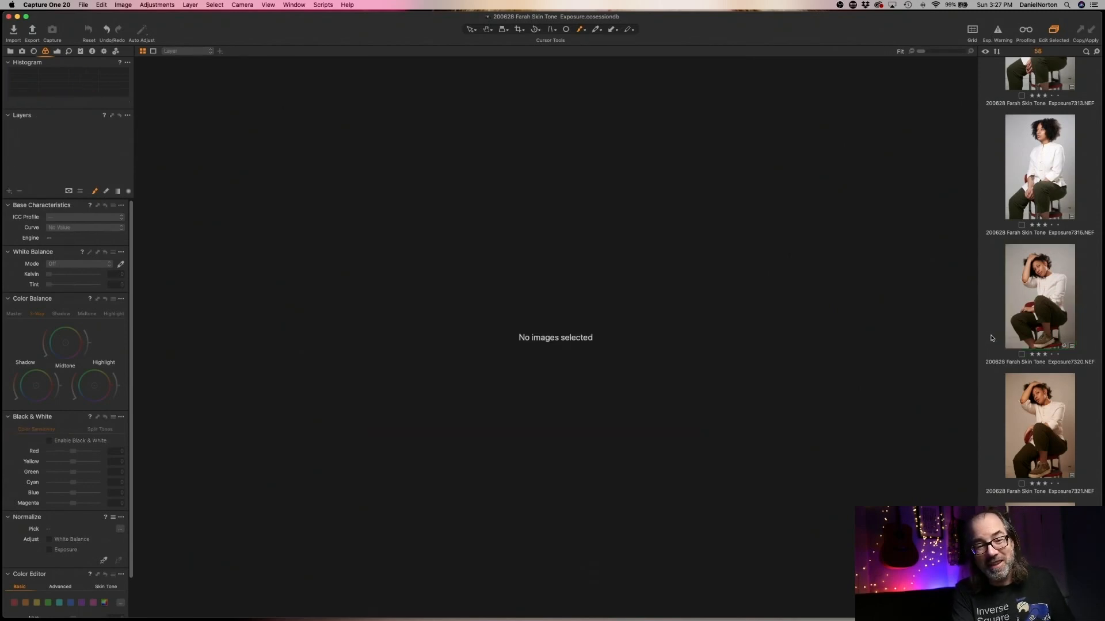
left_click(1044, 321)
left_click(1045, 408)
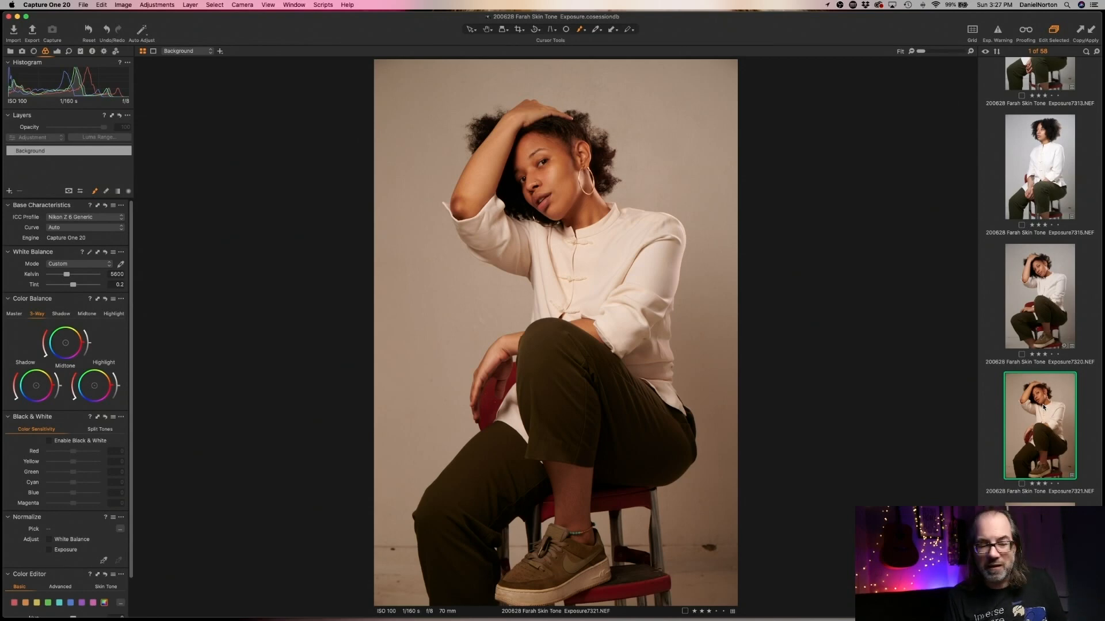
key("Left")
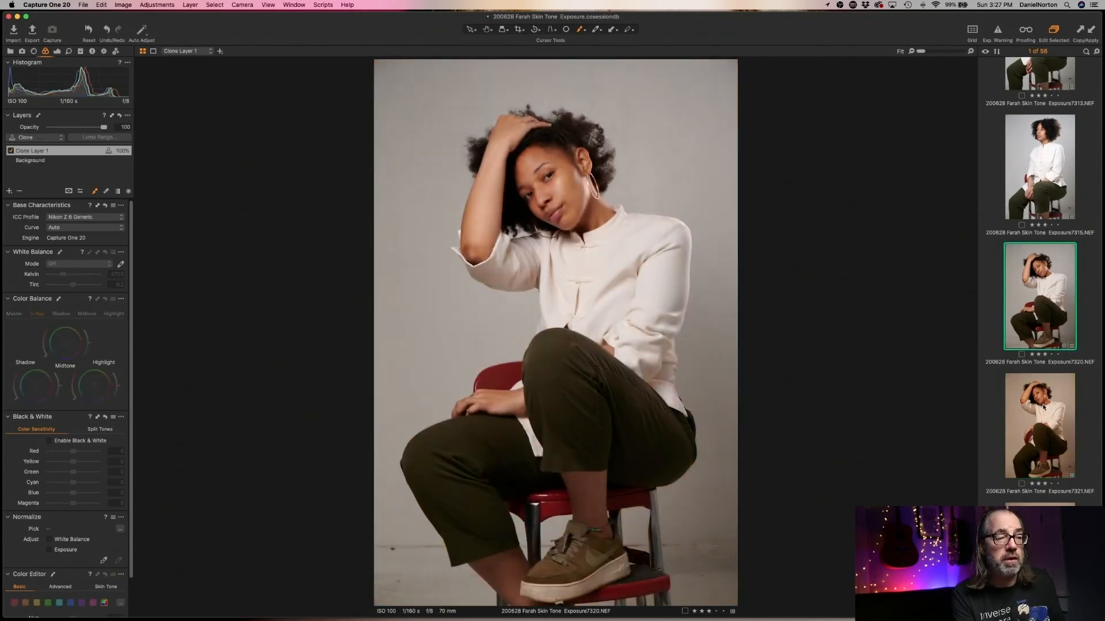
key("Left")
key("Right")
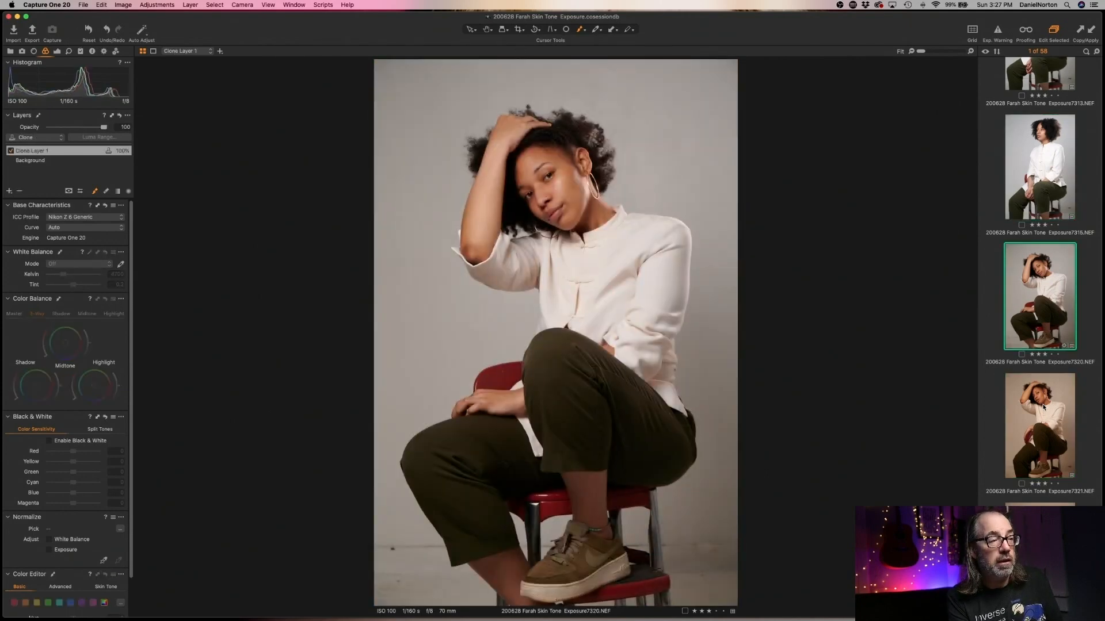
key("Left")
key("Left")
key("Right")
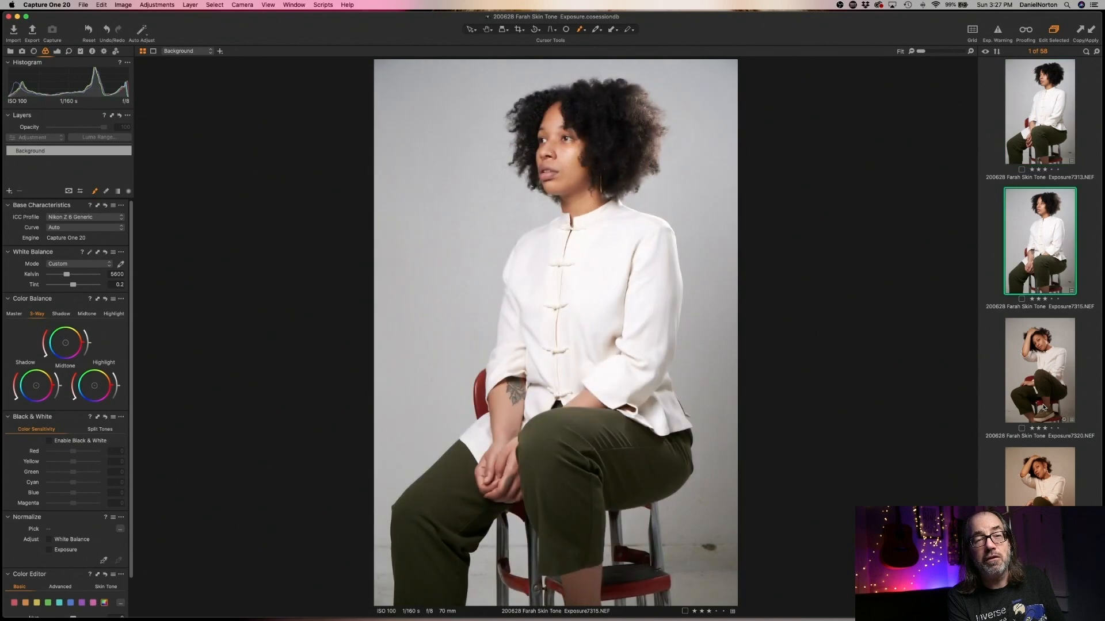
key("Right")
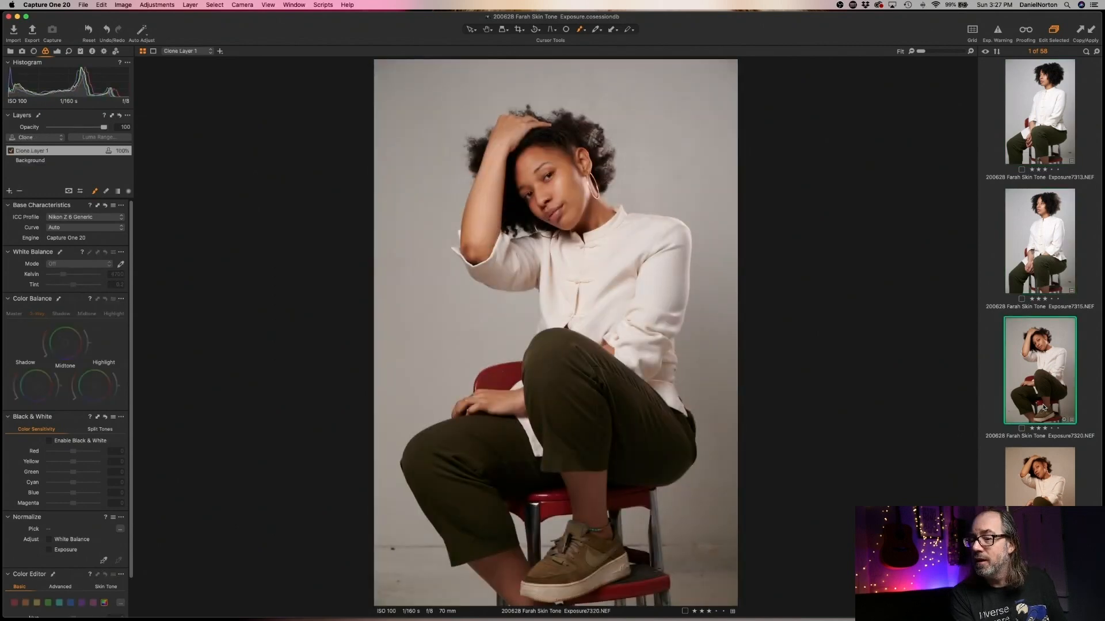
key("Left")
key("Left")
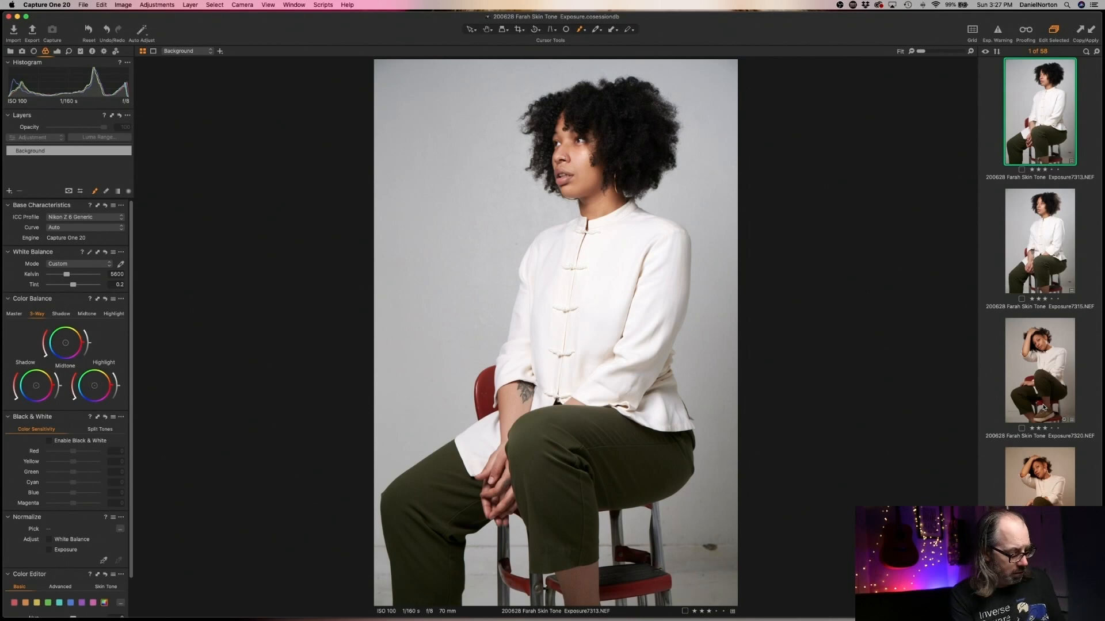
key("Right")
key("Right")
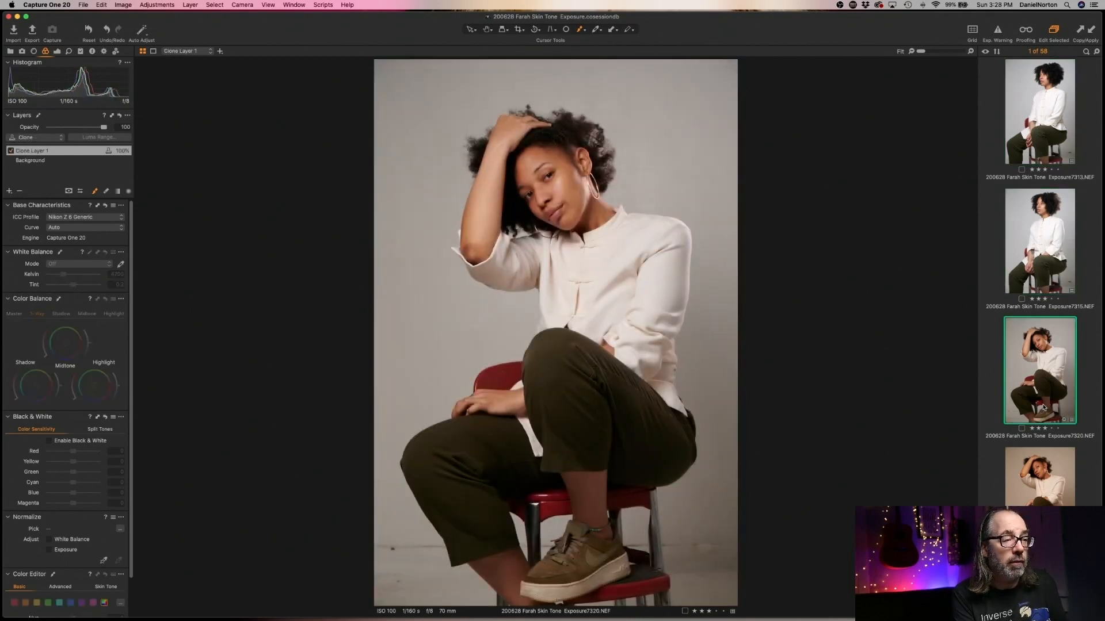
key("Left")
key("Right")
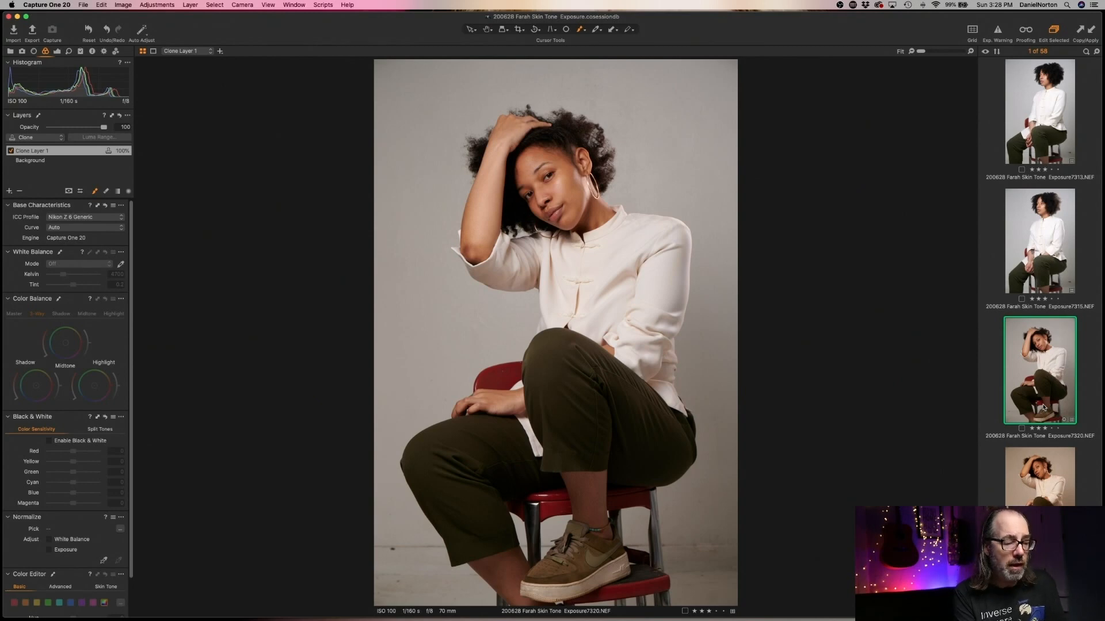
key("Up")
key("Down")
key("Down")
- Apply frame 7320's adjustments, including its 4700 K white balance and clone layer, to frame 7321
key("Up")
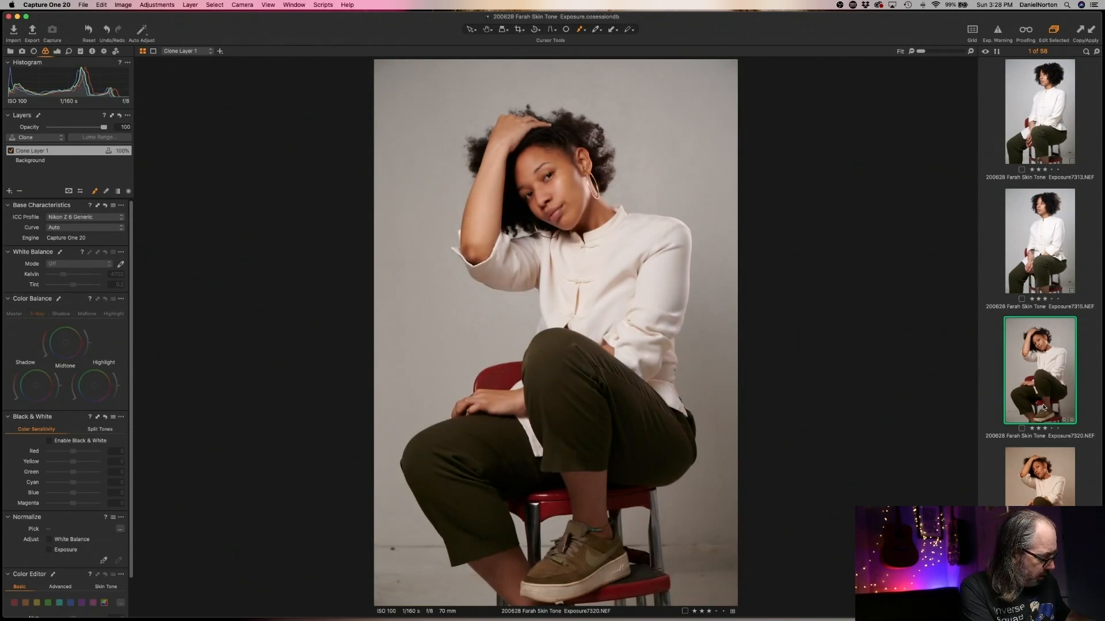
key("Down")
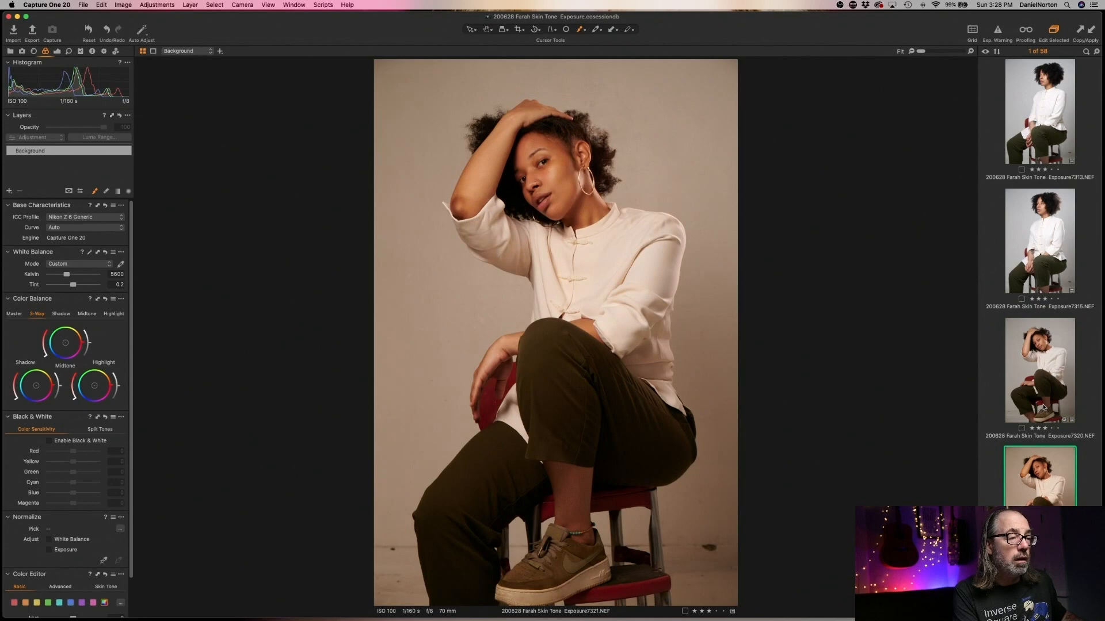
key("super+shift+v")
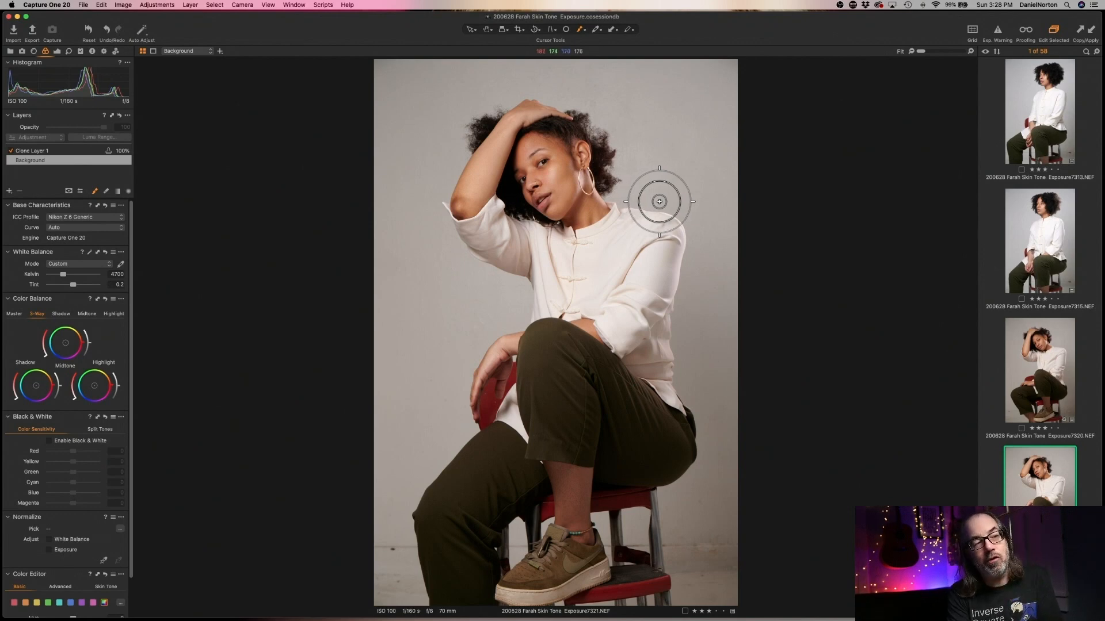
- Add a filled adjustment layer to frame 7321 and erase its mask over the subject so only the background stays masked
left_click(9, 192)
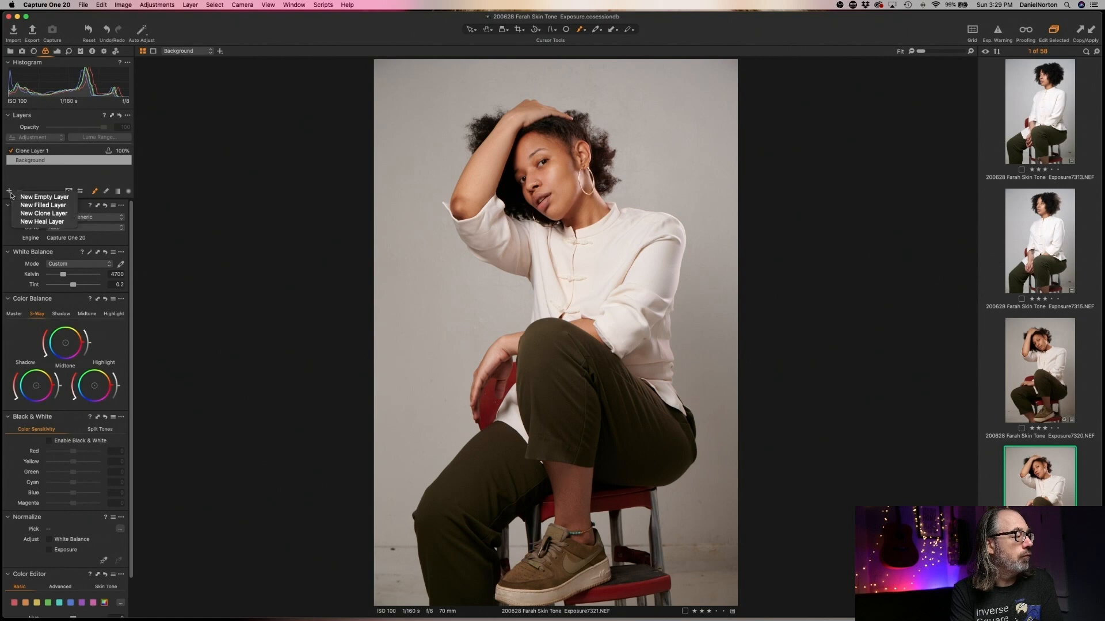
left_click(53, 206)
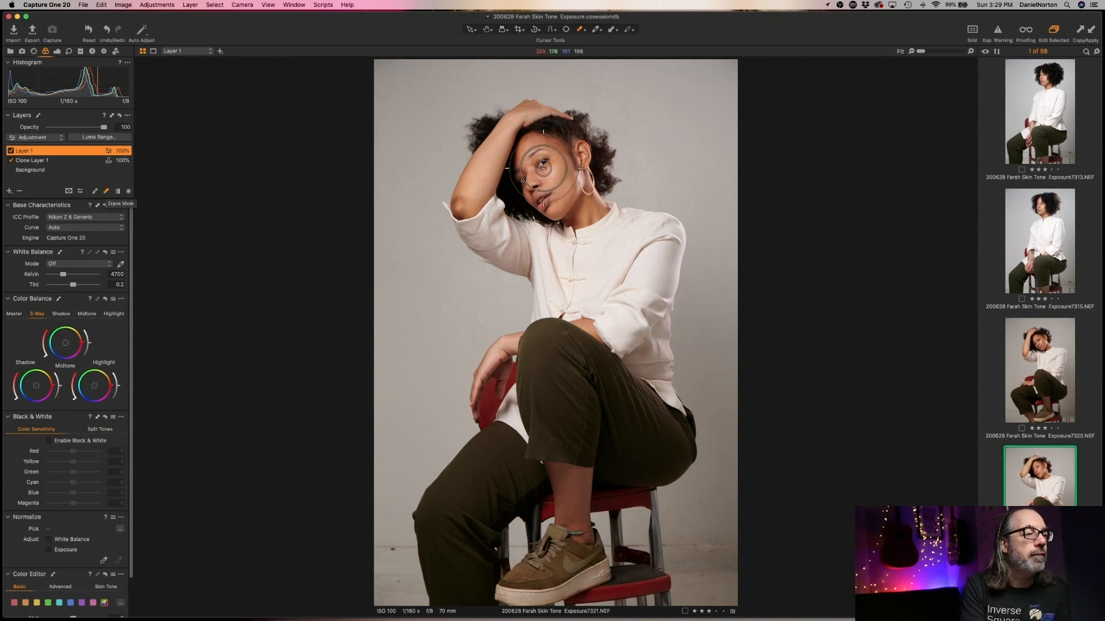
mouse_move(541, 169)
left_mouse_down()
mouse_move(556, 209)
mouse_move(542, 186)
mouse_move(556, 176)
mouse_move(537, 189)
mouse_move(534, 148)
mouse_move(497, 152)
mouse_move(487, 125)
mouse_move(566, 127)
mouse_move(611, 226)
mouse_move(550, 222)
mouse_move(545, 241)
mouse_move(493, 207)
mouse_move(494, 184)
mouse_move(475, 177)
mouse_move(465, 198)
mouse_move(473, 180)
mouse_move(472, 222)
mouse_move(519, 252)
mouse_move(494, 244)
mouse_move(515, 251)
mouse_move(558, 306)
mouse_move(585, 249)
mouse_move(627, 303)
mouse_move(646, 245)
mouse_move(628, 218)
mouse_move(668, 233)
mouse_move(653, 349)
mouse_move(672, 451)
mouse_move(638, 470)
mouse_move(626, 459)
mouse_move(617, 363)
mouse_move(597, 334)
mouse_move(534, 345)
mouse_move(525, 402)
mouse_move(523, 473)
mouse_move(562, 420)
mouse_move(576, 477)
mouse_move(567, 512)
mouse_move(592, 481)
mouse_move(626, 483)
mouse_move(640, 502)
mouse_move(640, 592)
mouse_move(569, 578)
mouse_move(596, 552)
mouse_move(532, 598)
mouse_move(507, 587)
mouse_move(569, 474)
mouse_move(506, 486)
mouse_move(493, 444)
mouse_move(443, 503)
mouse_move(438, 595)
mouse_move(456, 518)
mouse_move(493, 530)
mouse_move(513, 510)
mouse_move(516, 455)
mouse_move(481, 397)
mouse_move(512, 353)
mouse_move(495, 397)
mouse_move(535, 374)
mouse_move(509, 346)
mouse_move(546, 399)
left_mouse_up()
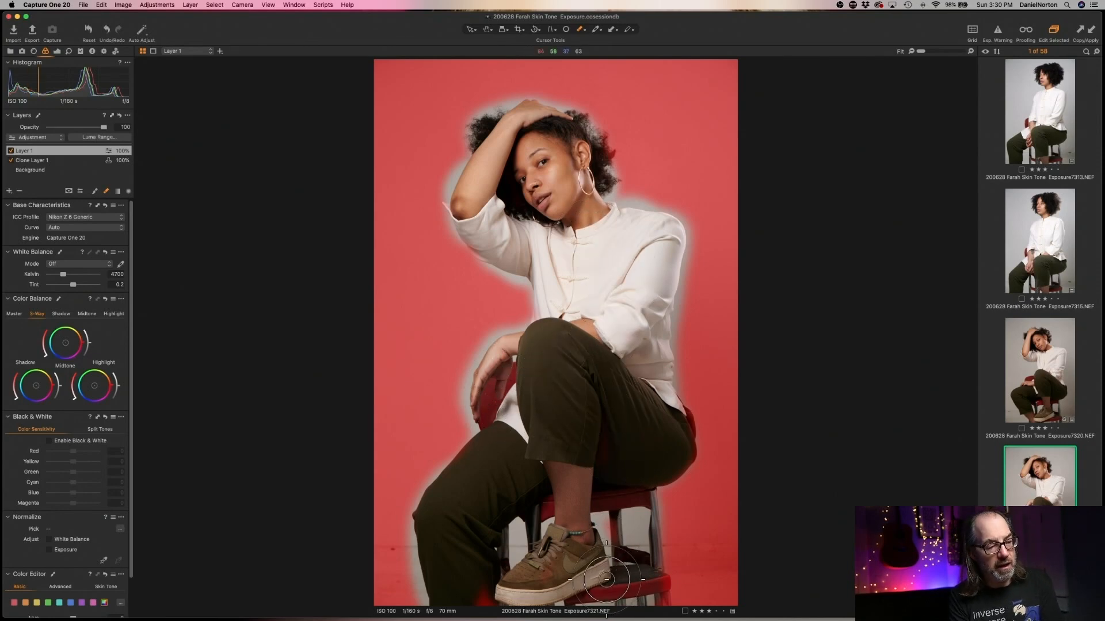
key("m")
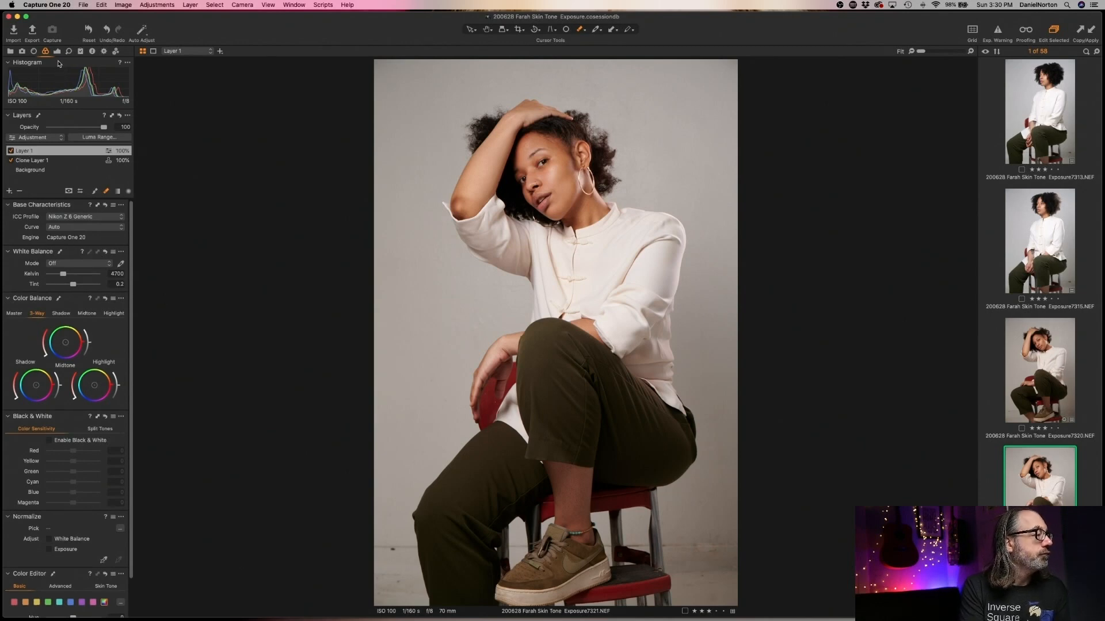
- Try warming the masked background to 12008 K, then reset the layer's white balance
left_click(33, 52)
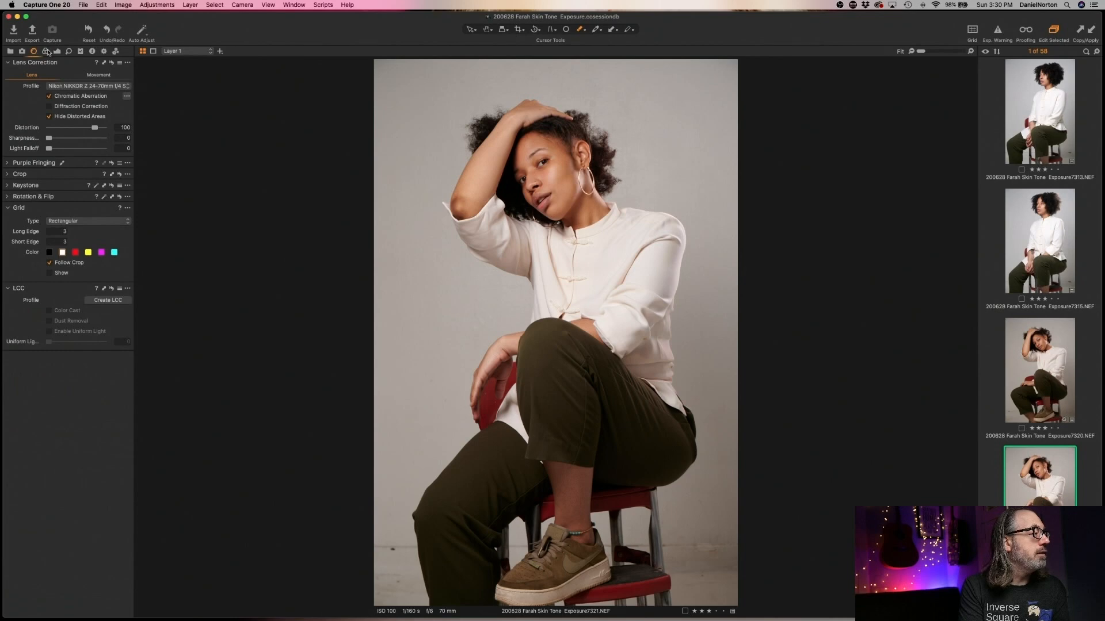
left_click(45, 52)
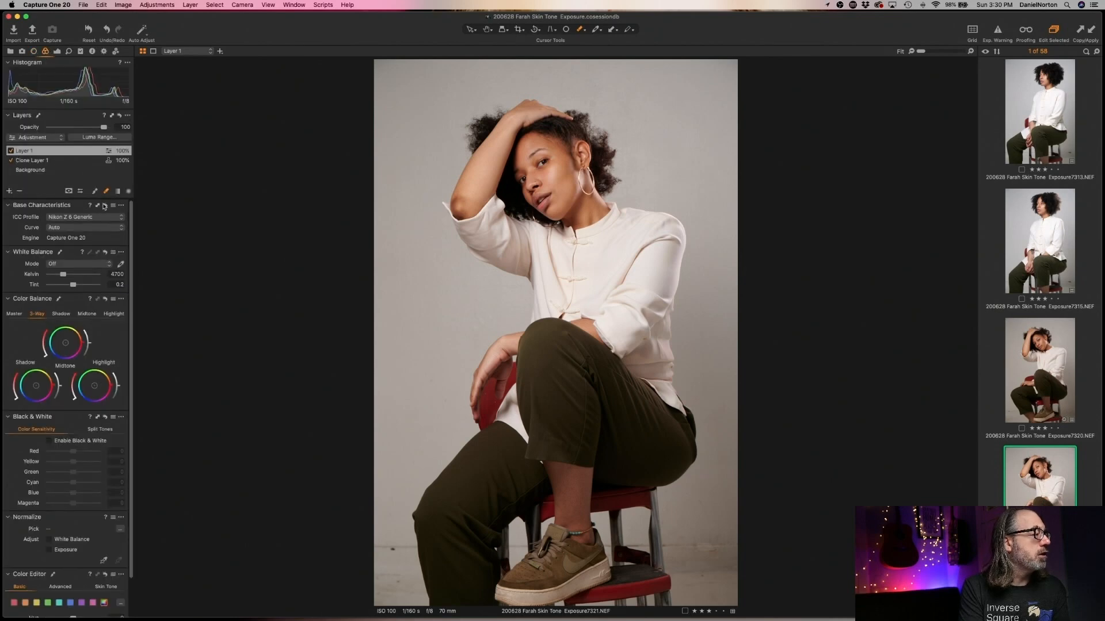
left_click_drag(63, 275, 84, 276)
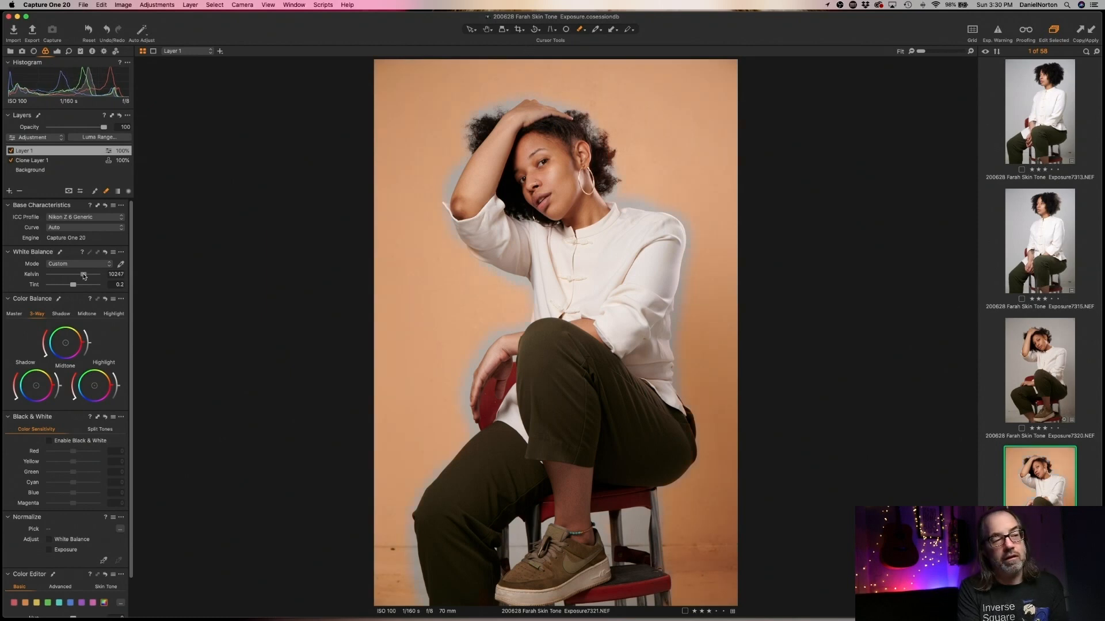
mouse_move(84, 276)
left_mouse_down()
mouse_move(61, 276)
mouse_move(90, 276)
left_mouse_up()
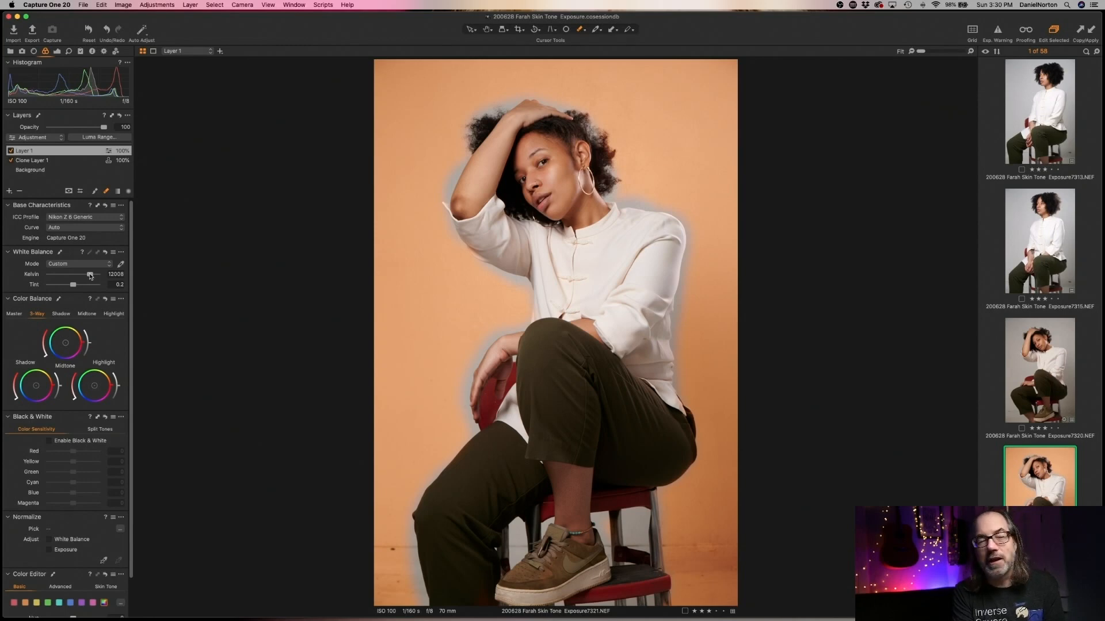
double_click(90, 275)
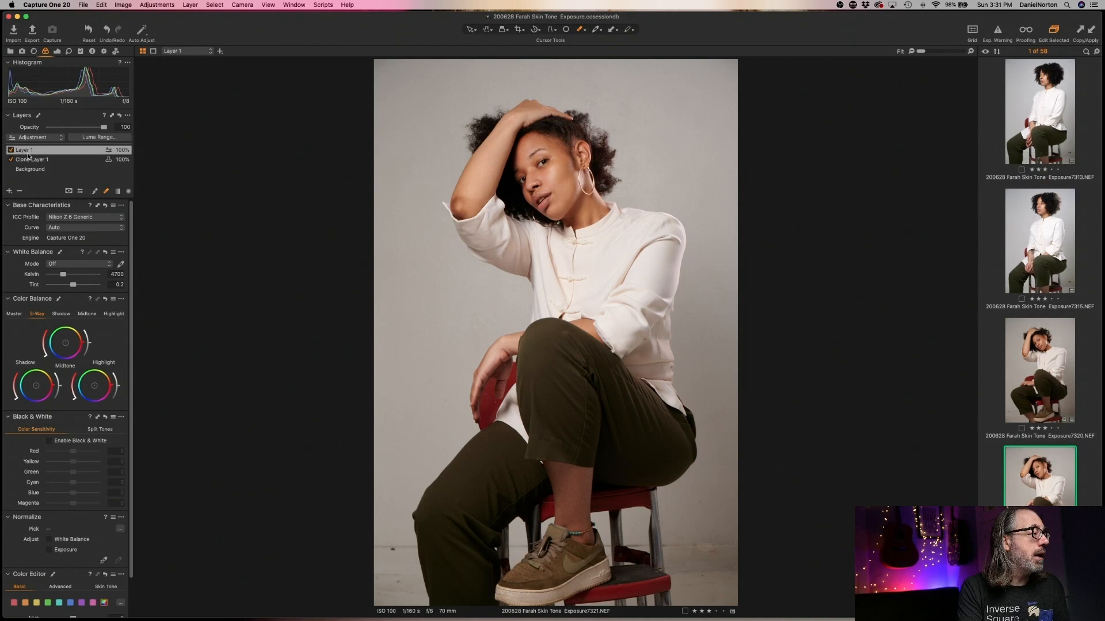
- Delete the background adjustment layer from frame 7321
right_click(27, 151)
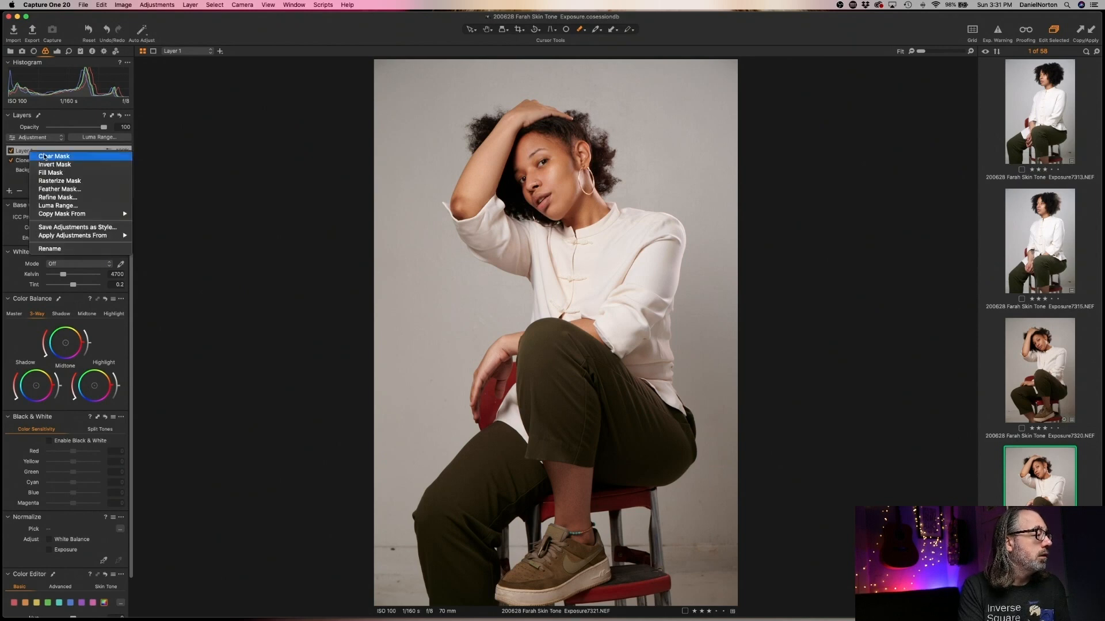
left_click(29, 181)
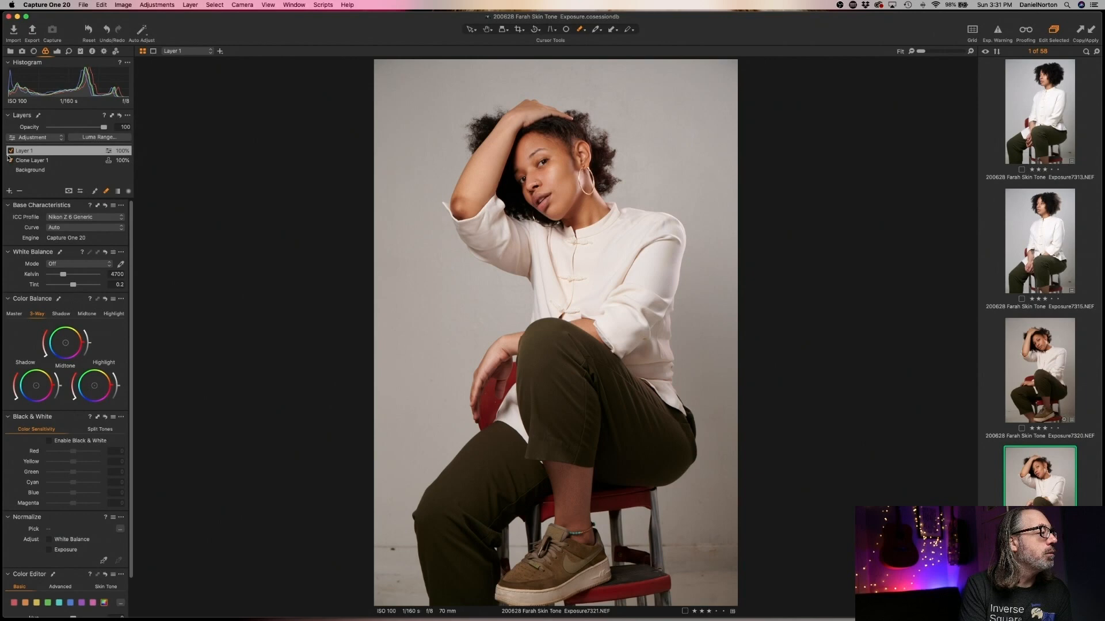
left_click(81, 173)
left_click(54, 151)
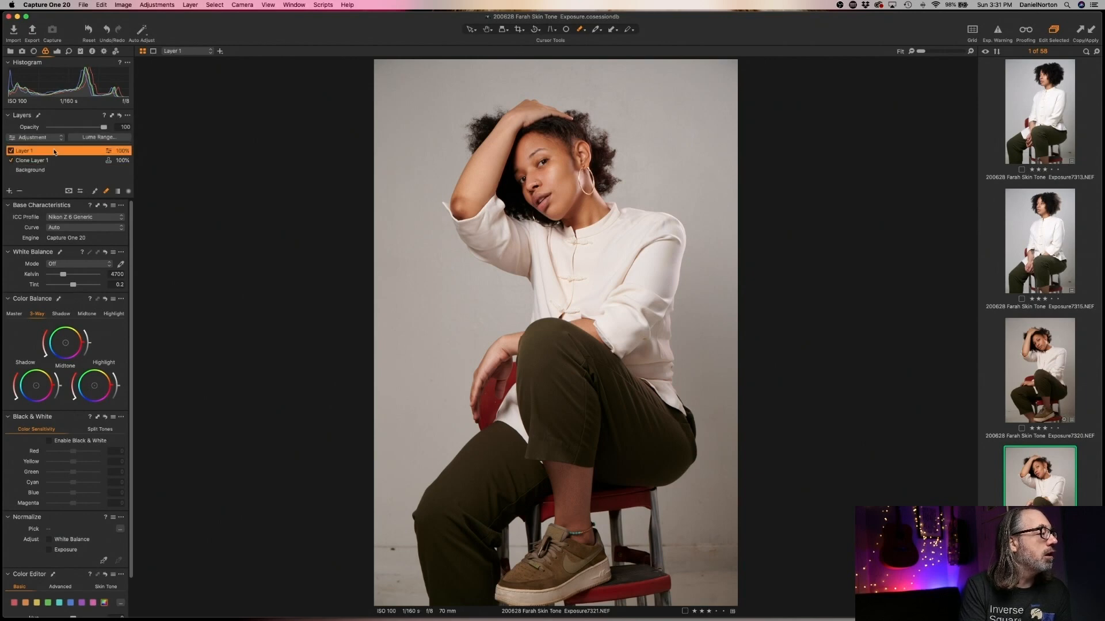
key("BackSpace")
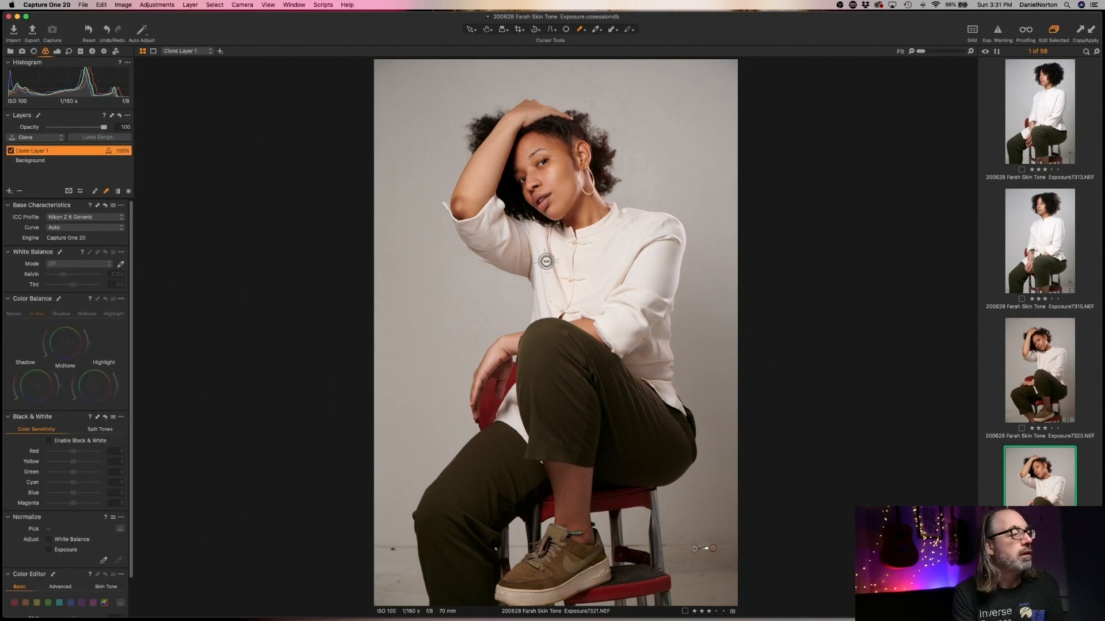
- Make frame 7321's Background layer active with the Pan tool, and move on to frame 7322
left_click(44, 161)
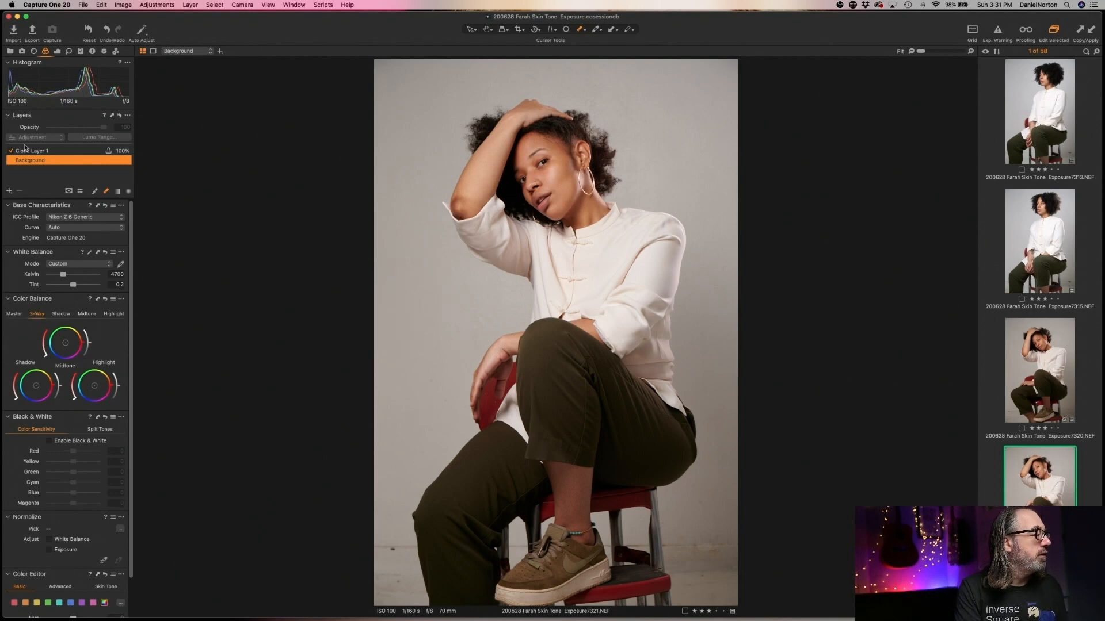
left_click(487, 30)
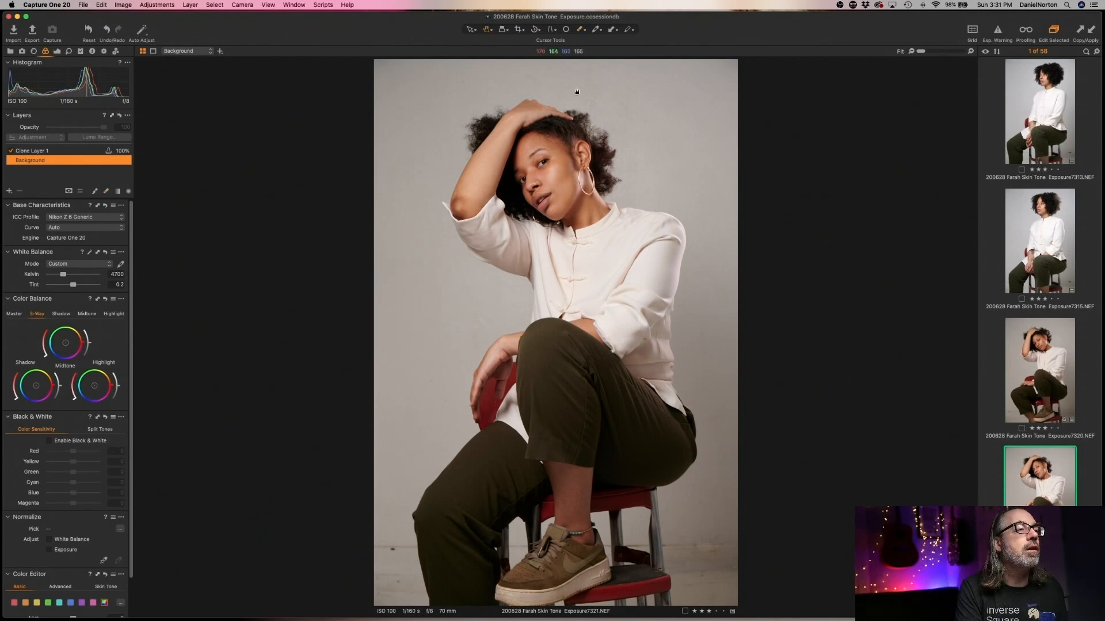
scroll(1044, 492, "down", 3)
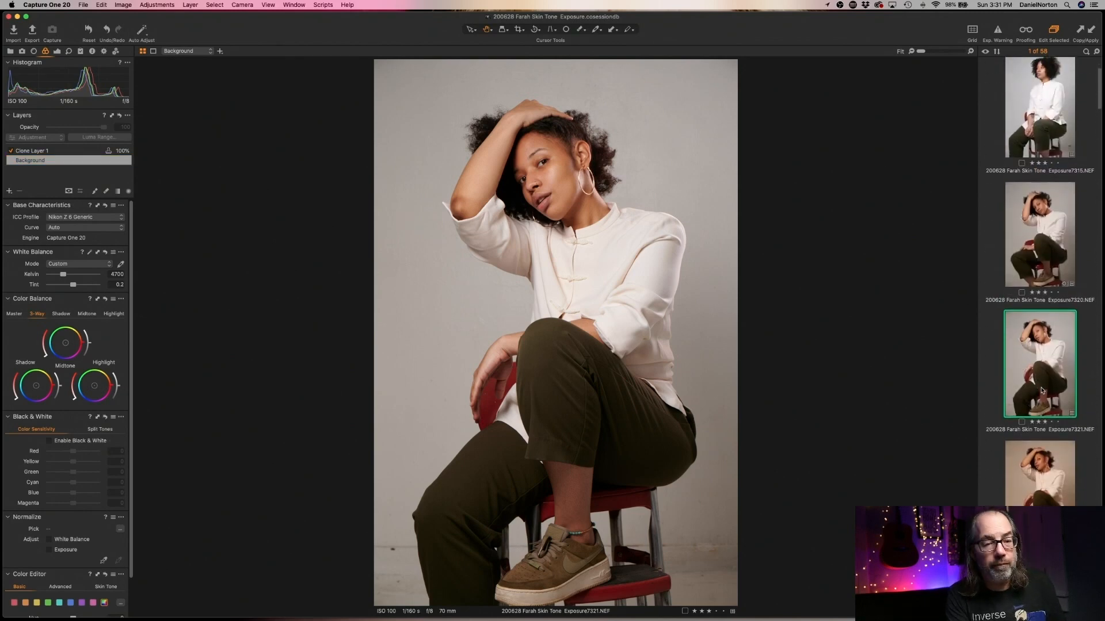
key("Down")
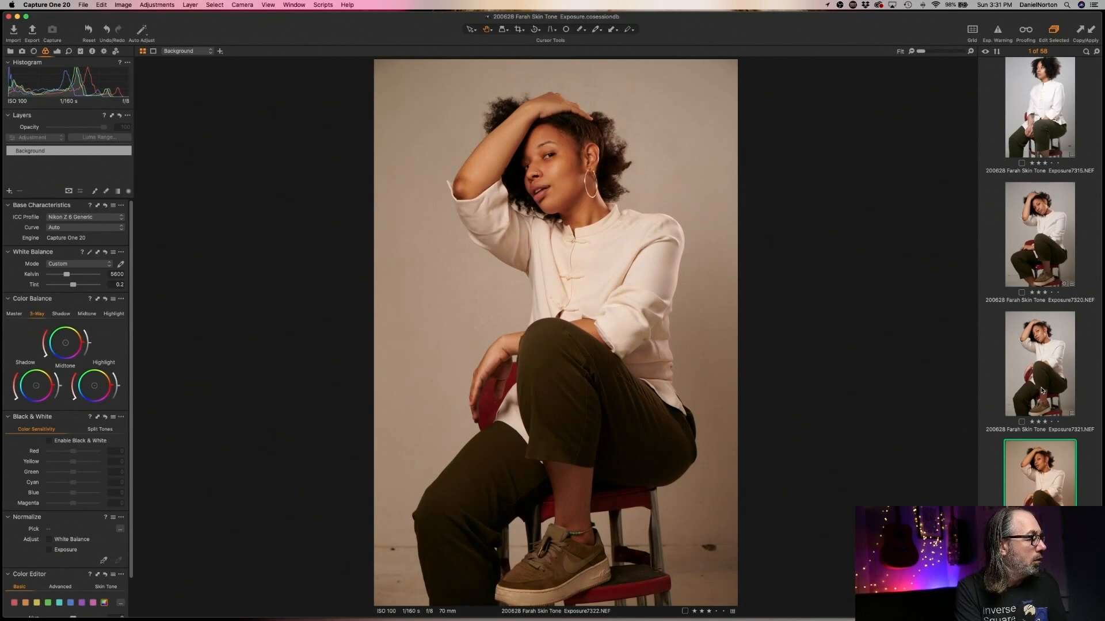
- Apply the copied adjustments to frames 7322 and 7323
key("shift+super+v")
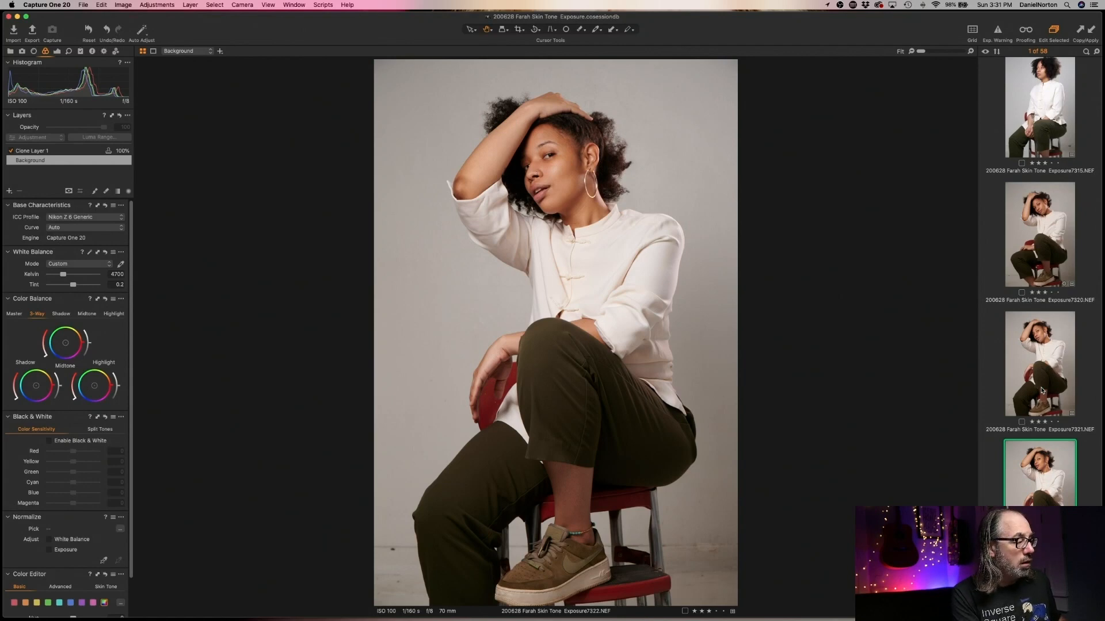
key("Down")
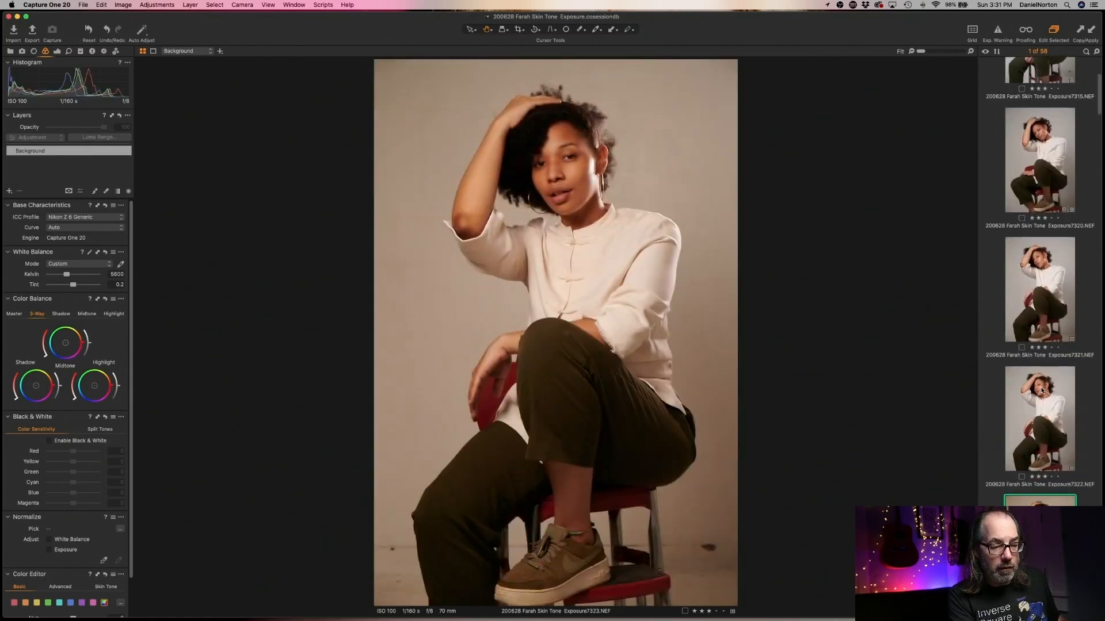
key("shift+super+v")
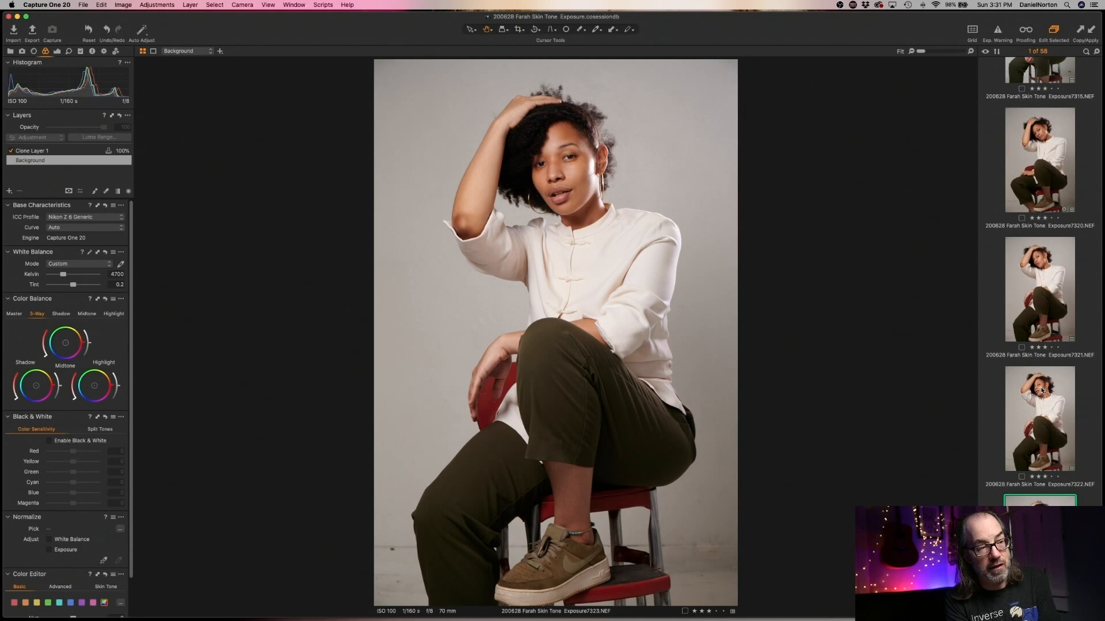
- Look back at frame 7322, and apply the copied adjustments to frame 7324
key("Left")
key("Left")
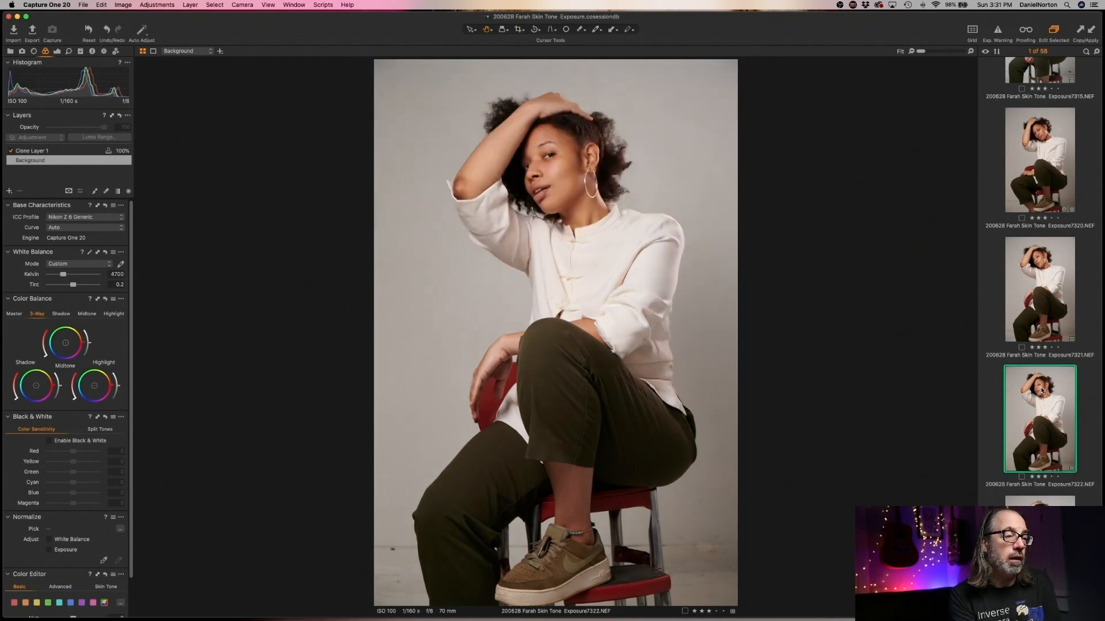
key("Left")
key("Left")
key("Left")
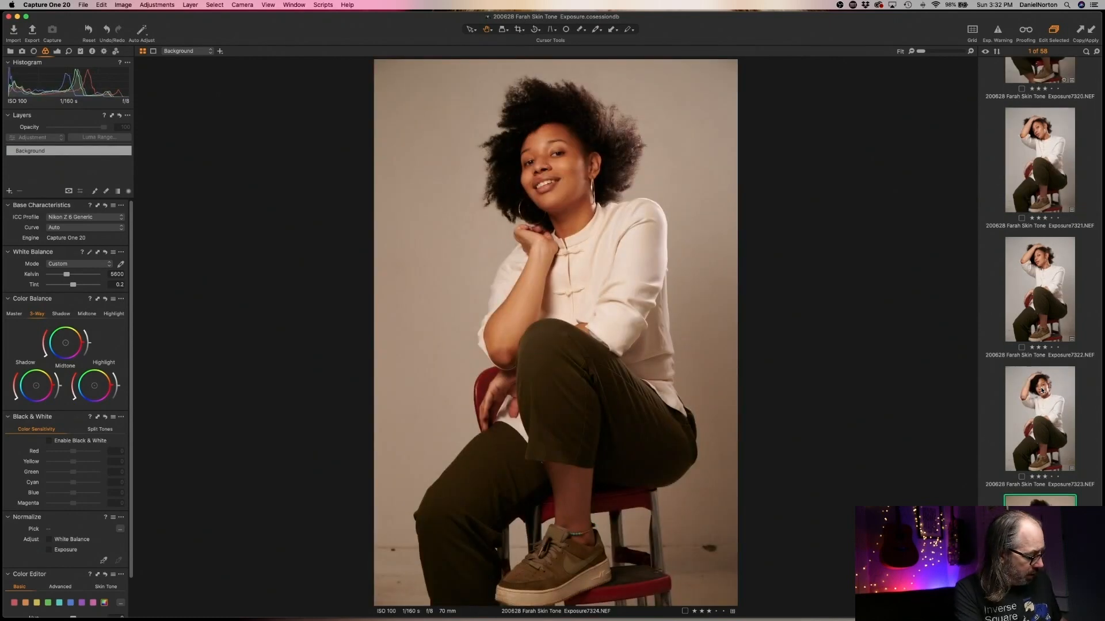
key("super+shift+v")
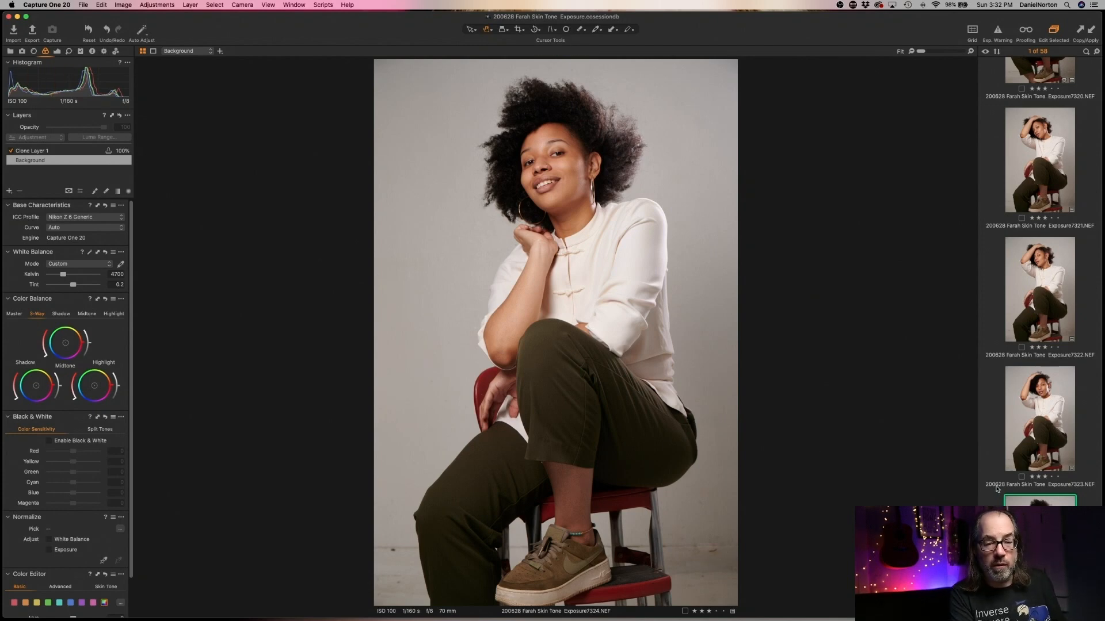
- Rate frame 7326 two stars, and apply the copied adjustments to frame 7327
key("Down")
key("Down")
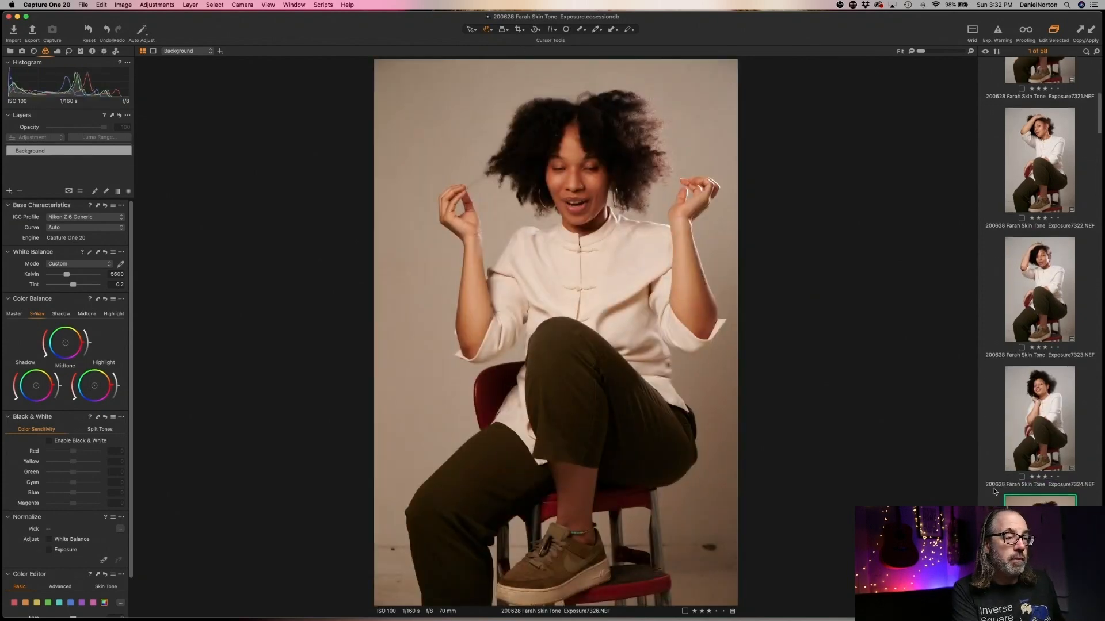
key("2")
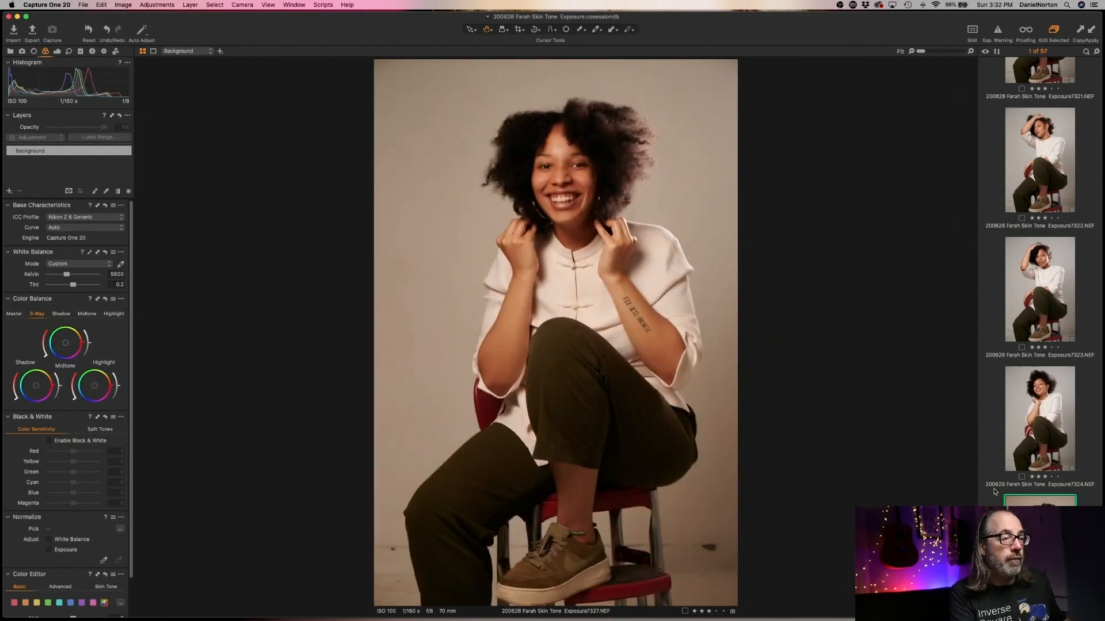
key("super+shift+v")
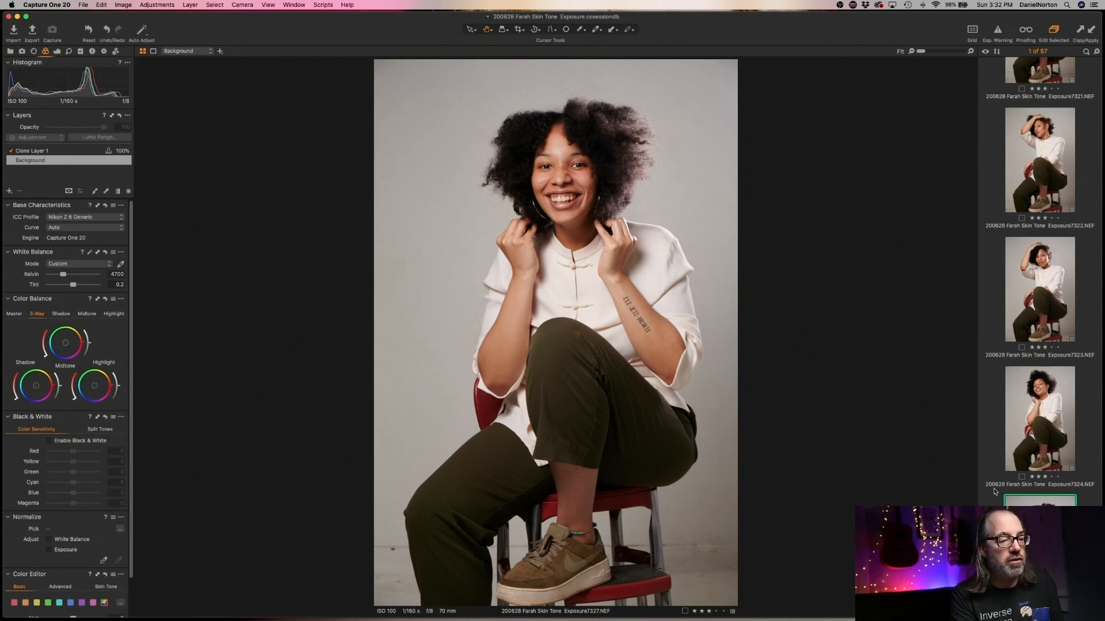
- Apply the copied adjustments to frames 7328 and 7330, and delete the dark, unlit frame 7329 between them
key("Down")
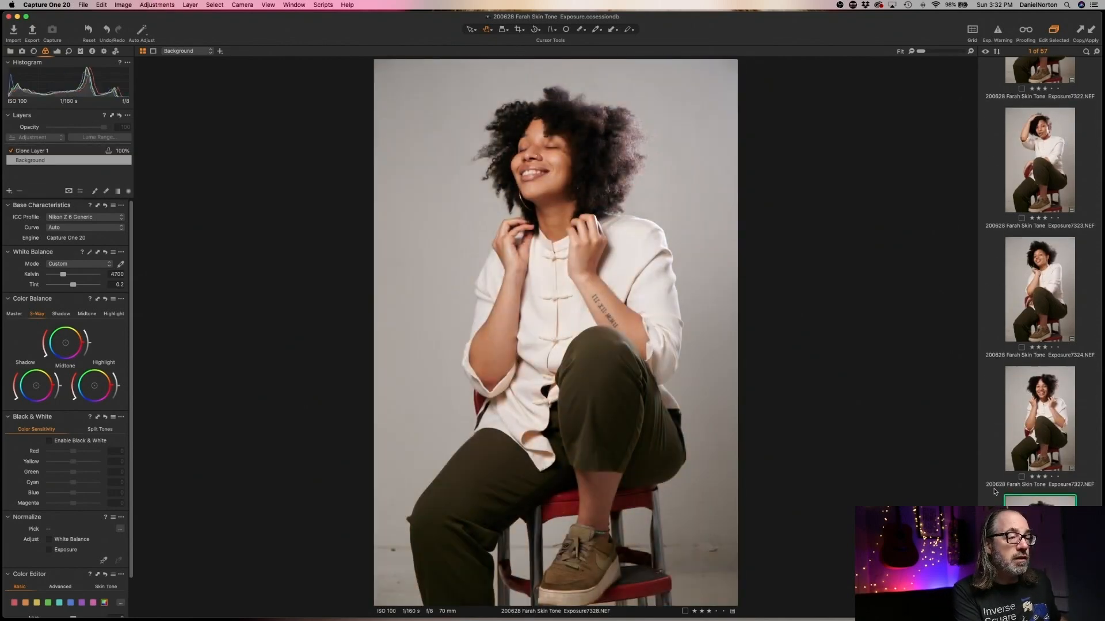
key("Down")
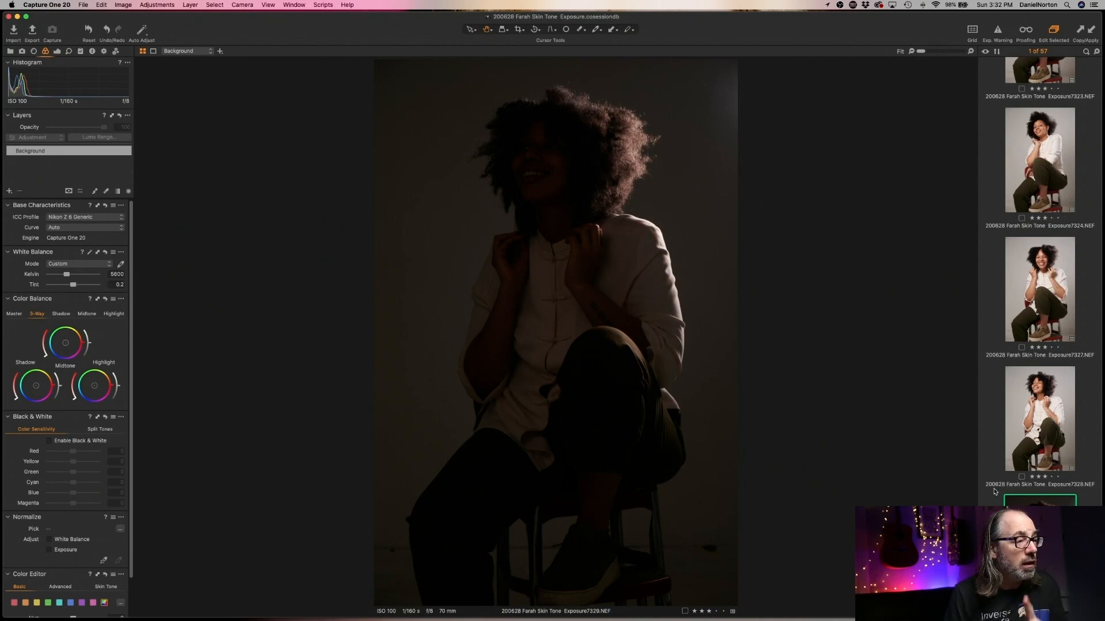
key("Delete")
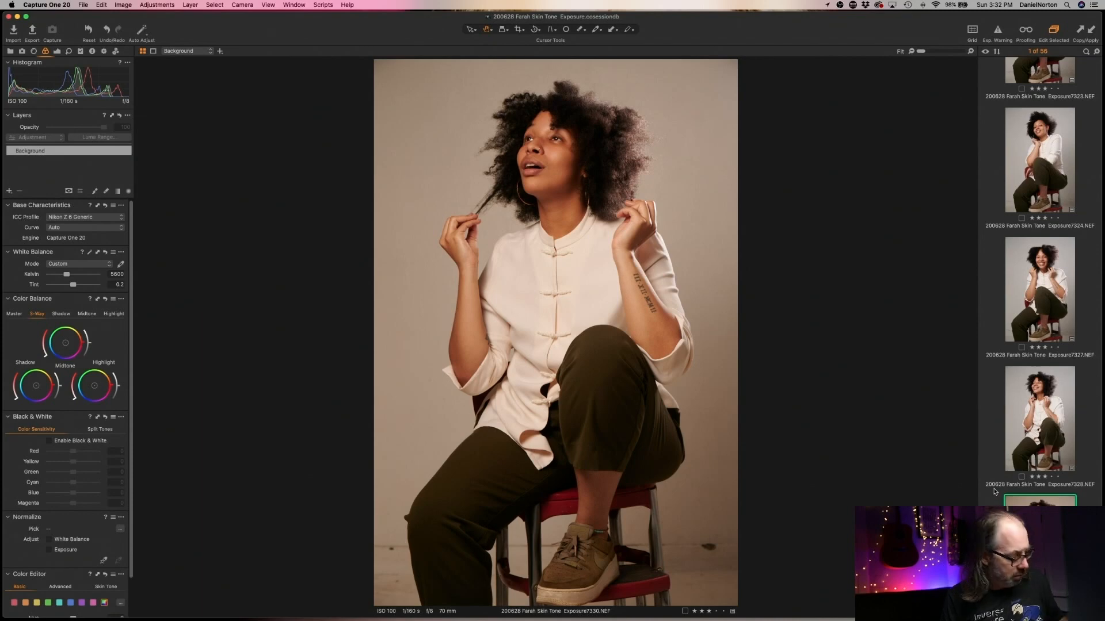
key("super+shift+v")
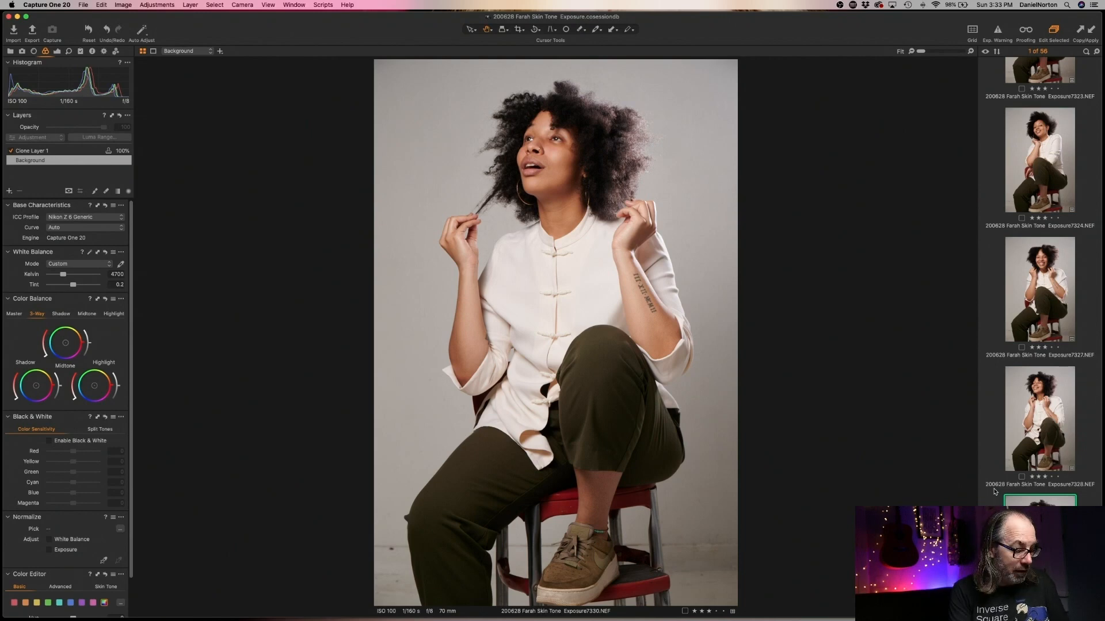
- Apply the copied adjustments to frames 7331 and 7332
key("Down")
key("Up")
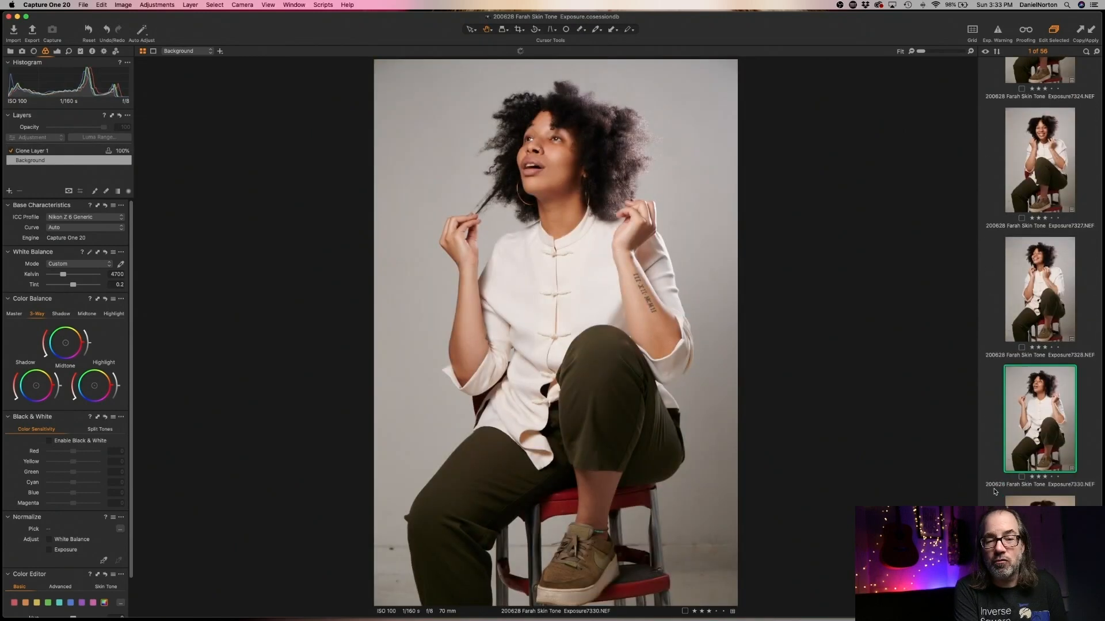
key("Down")
key("super+shift+c")
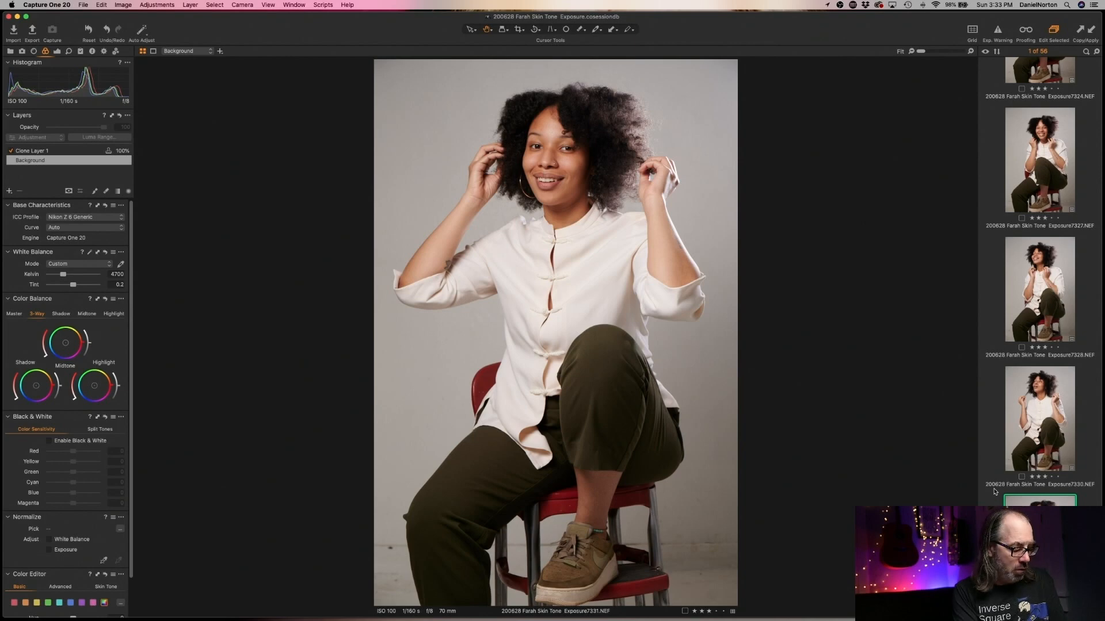
key("Right")
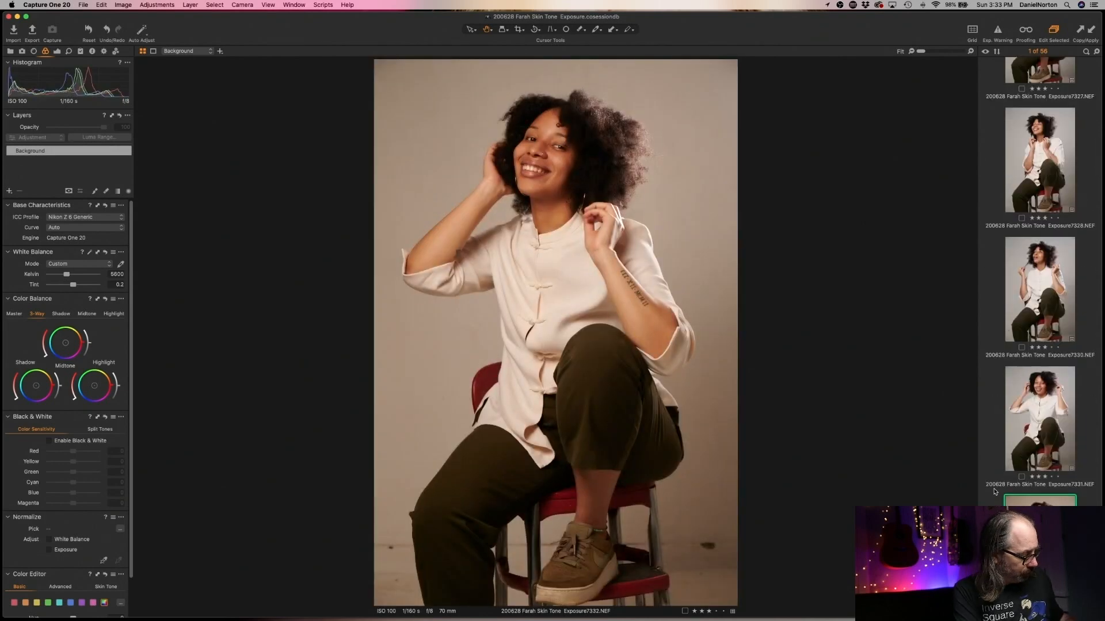
key("super+shift+v")
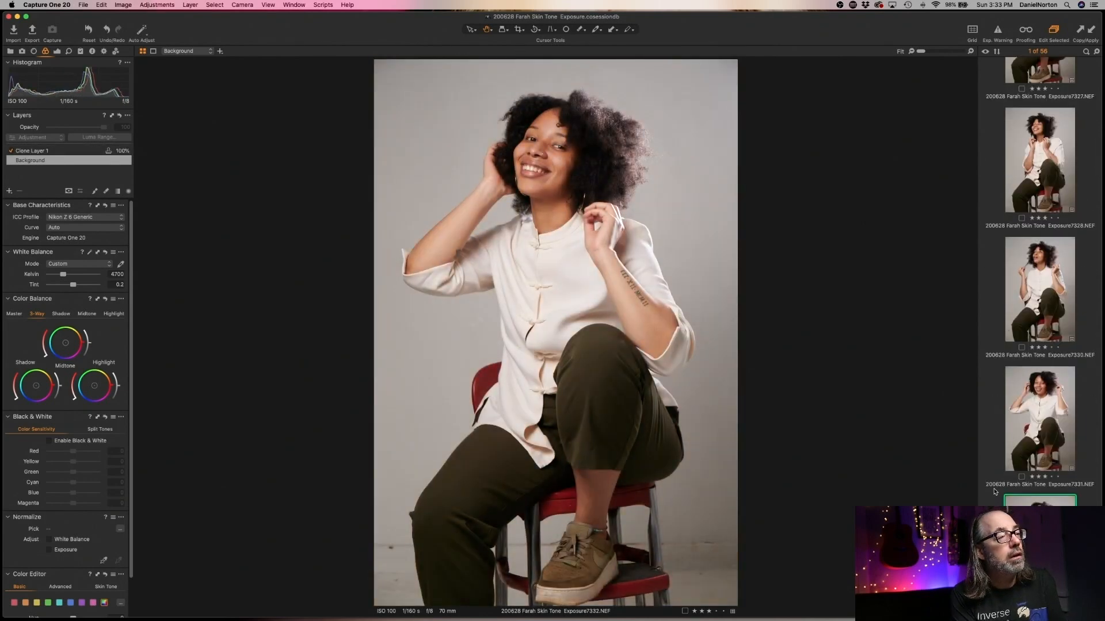
- Try the copied adjustments on frame 7333, then reset all of that frame's adjustments
key("Right")
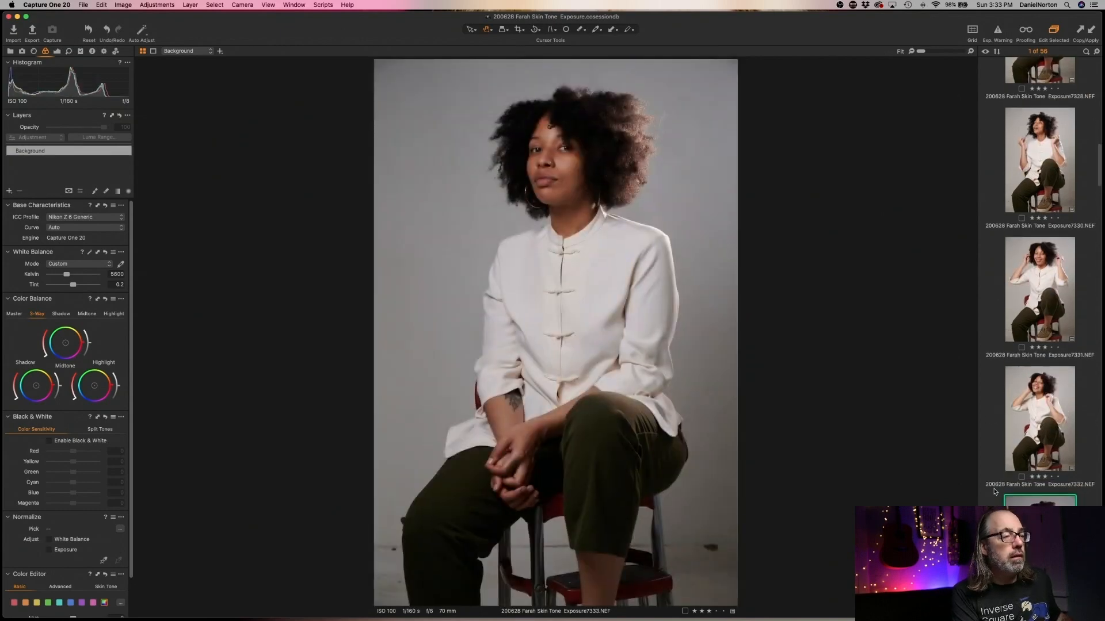
key("super+shift+v")
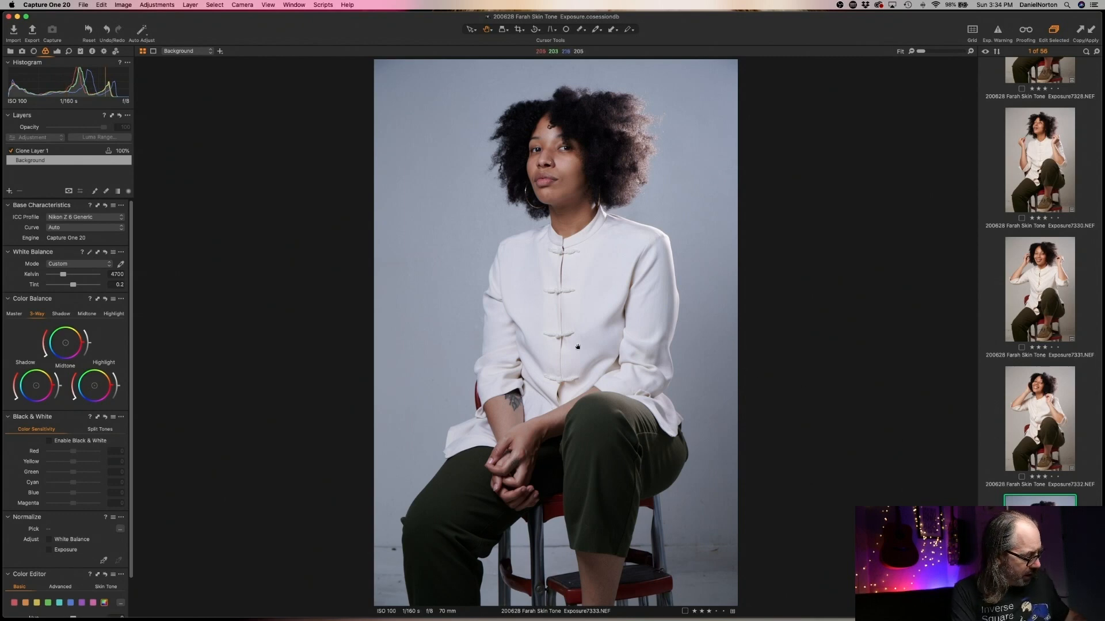
key("super+r")
- Collapse the Black & White tool, set frame 7333's Levels highlight input to 204, and check the jacket's highlights at 100% zoom
scroll(578, 347, "up", 1)
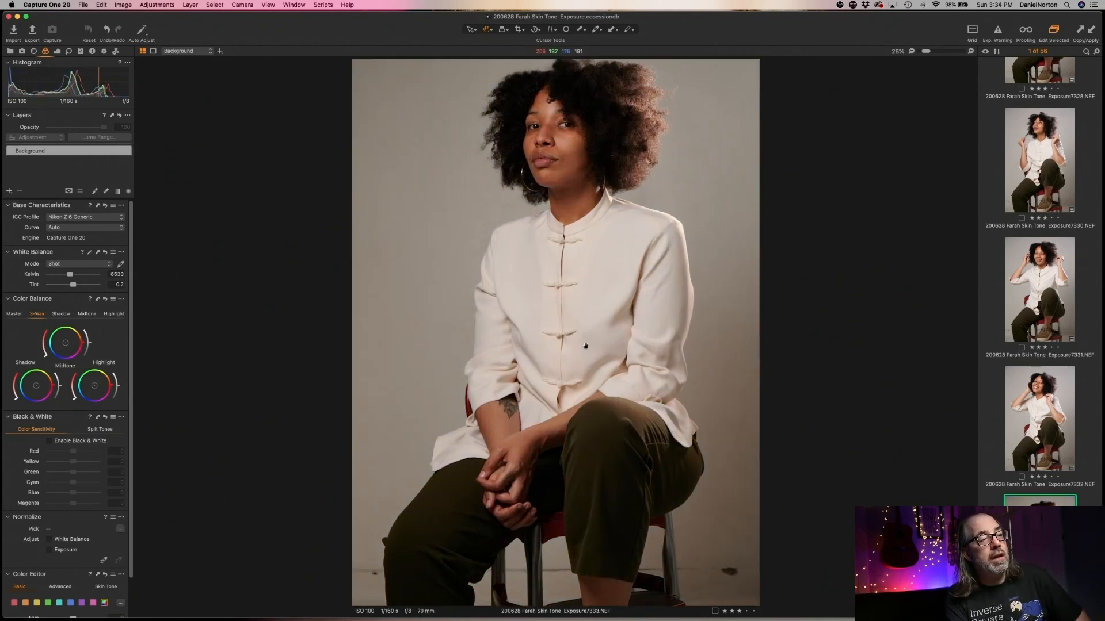
scroll(501, 340, "up", 3)
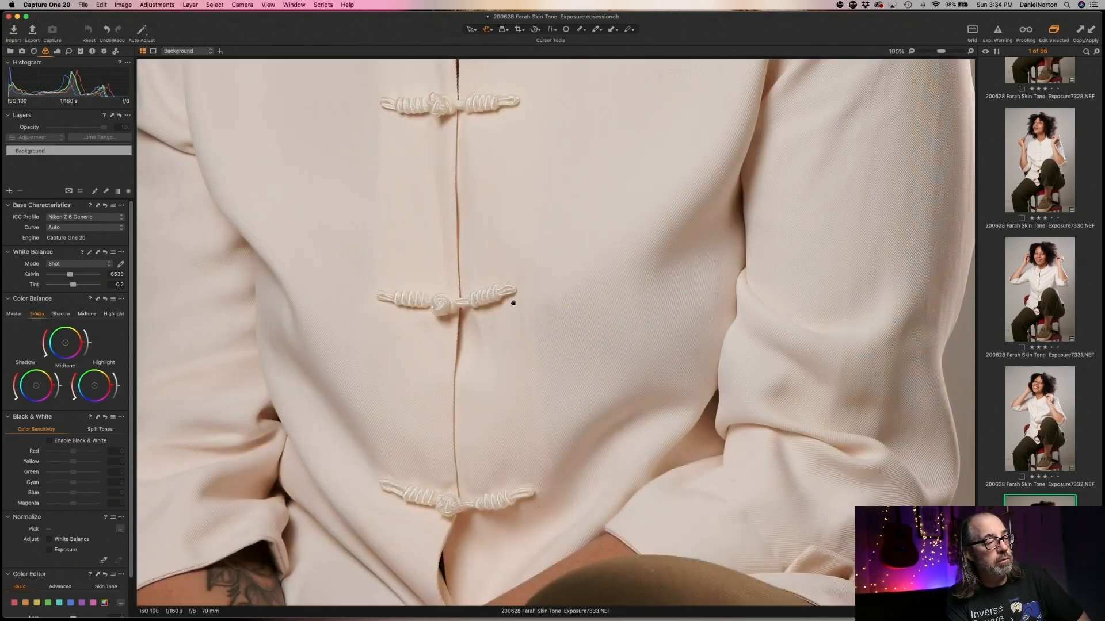
scroll(514, 301, "down", 3)
scroll(586, 287, "up", 1)
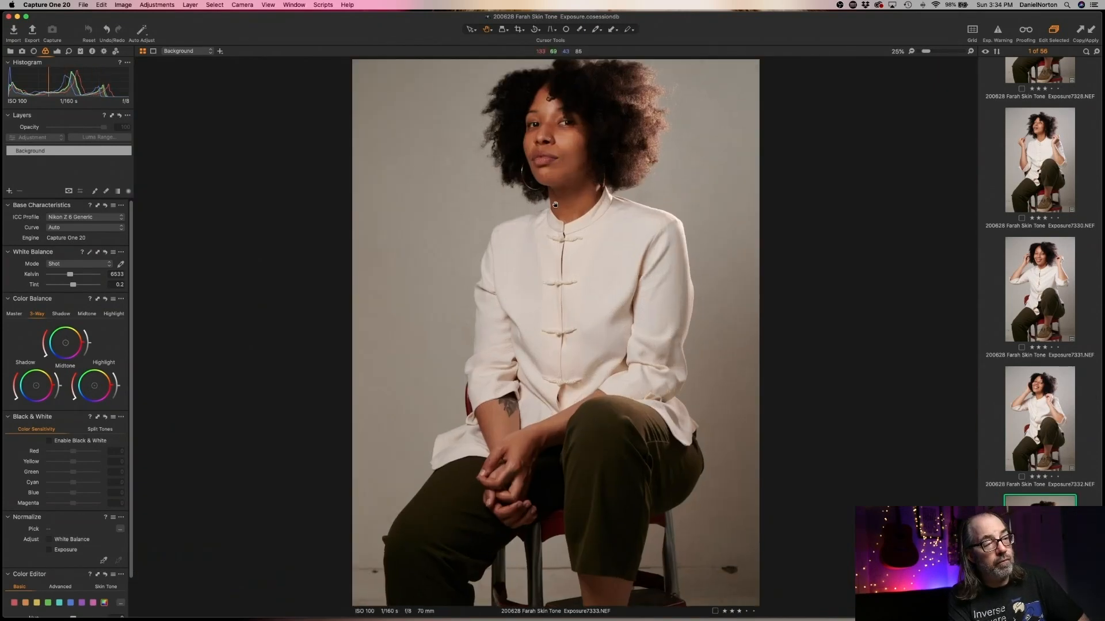
scroll(586, 287, "up", 2)
scroll(586, 288, "down", 3)
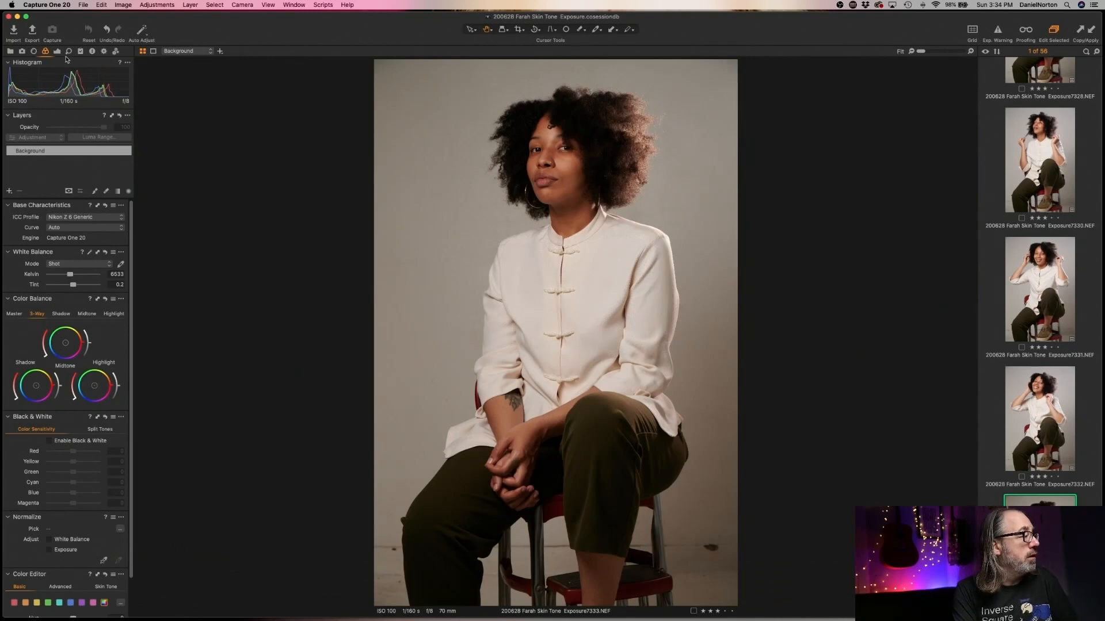
scroll(76, 302, "down", 1)
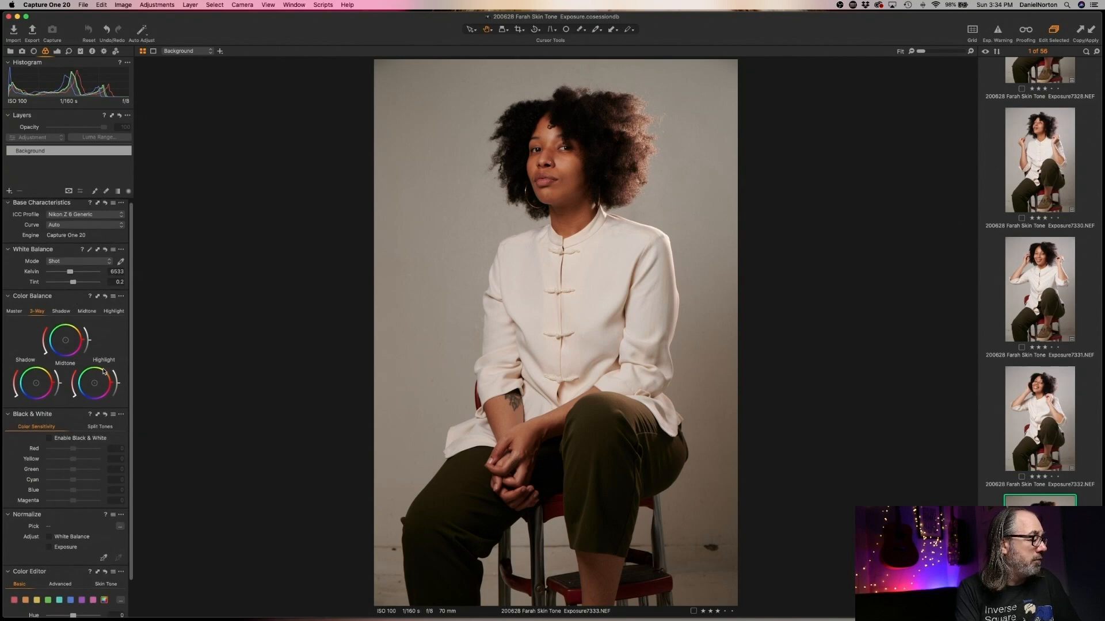
left_click(9, 414)
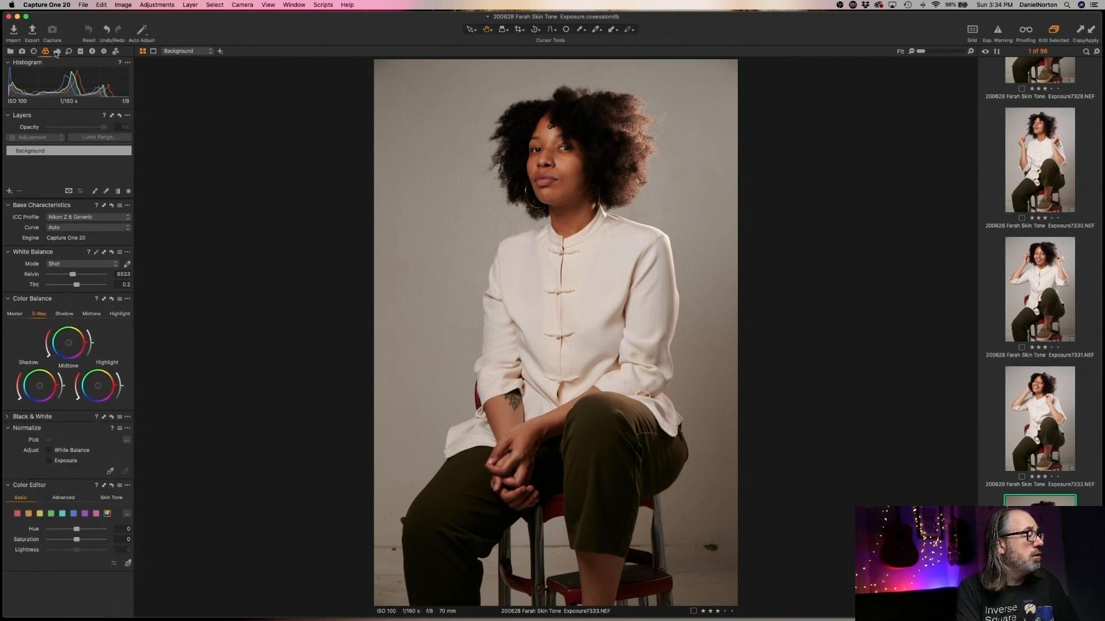
left_click(56, 51)
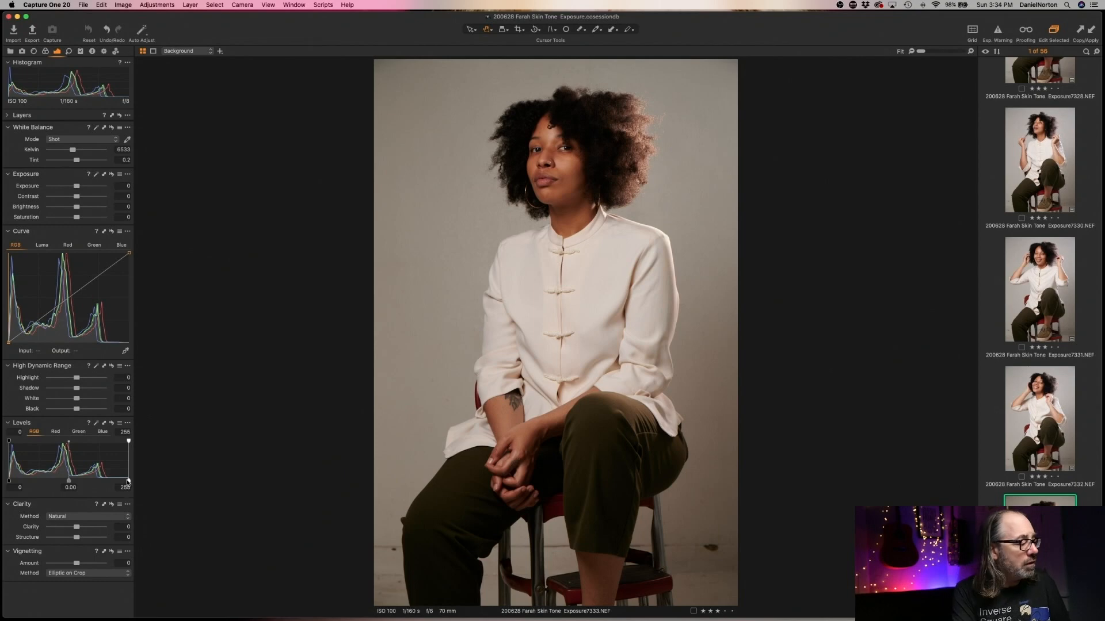
left_click_drag(128, 482, 103, 482)
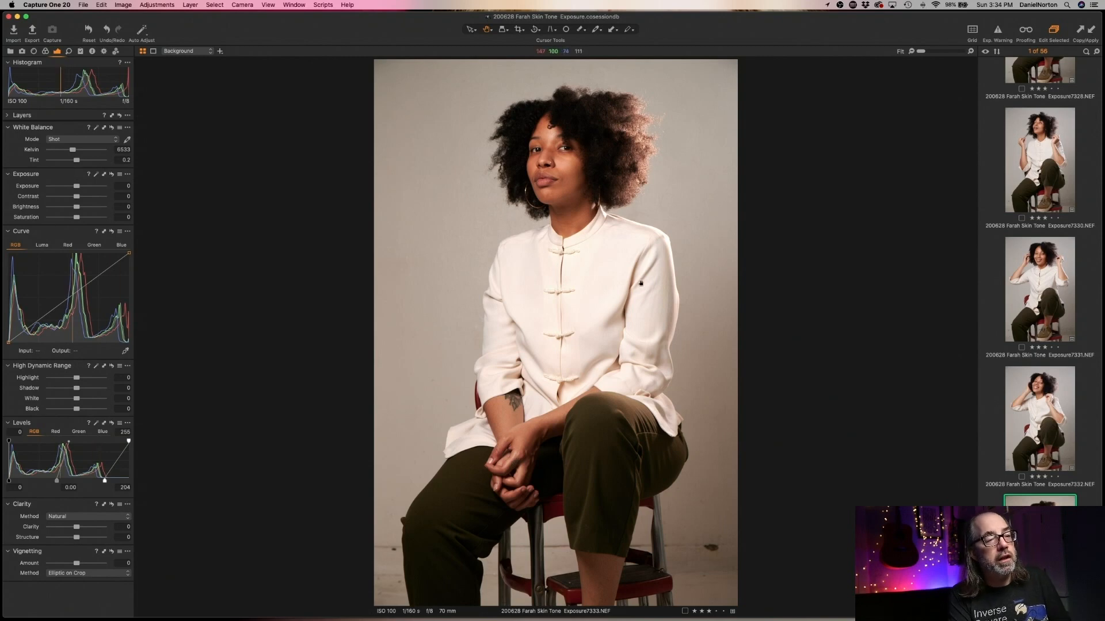
left_click(669, 234)
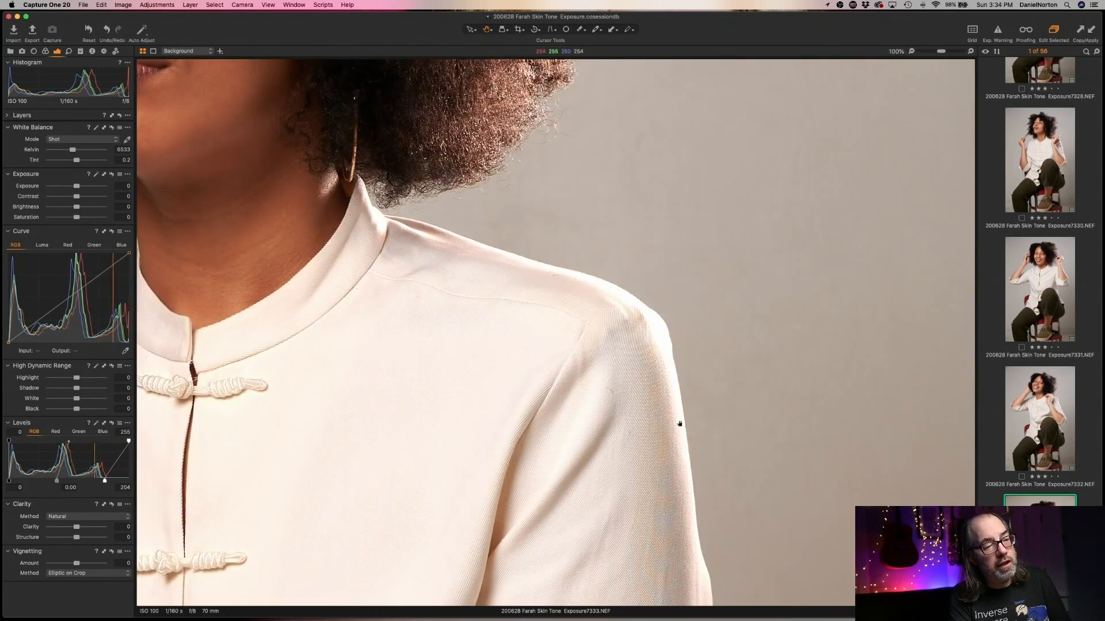
left_click(653, 361)
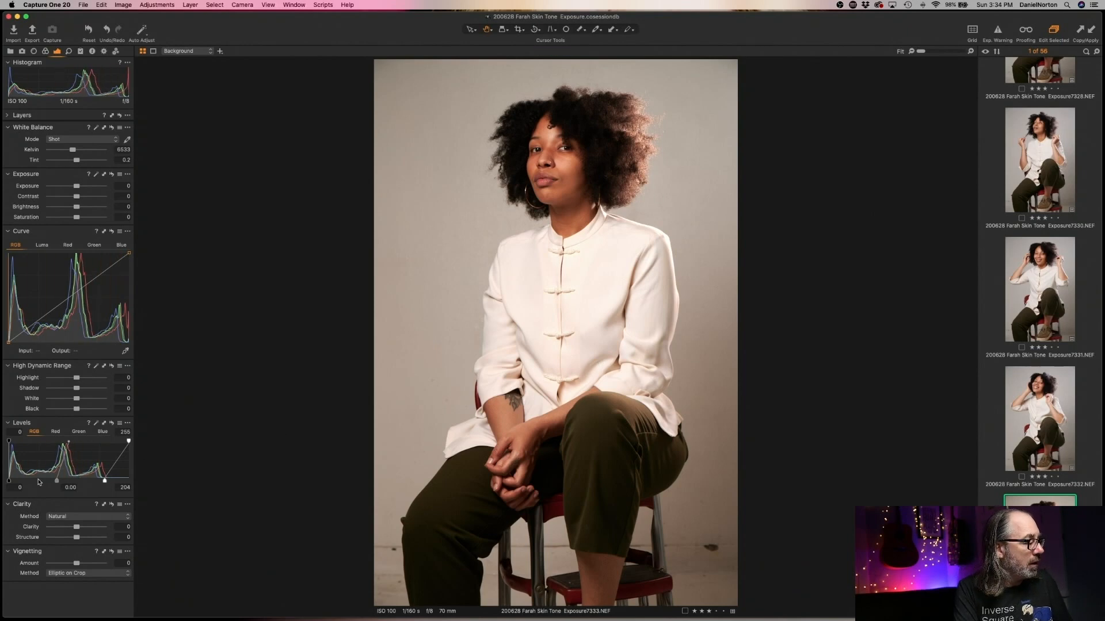
- Set frame 7333's Levels midtone to 0.14 and shadow input to 3, and raise its exposure to 0.16
left_click_drag(57, 482, 50, 480)
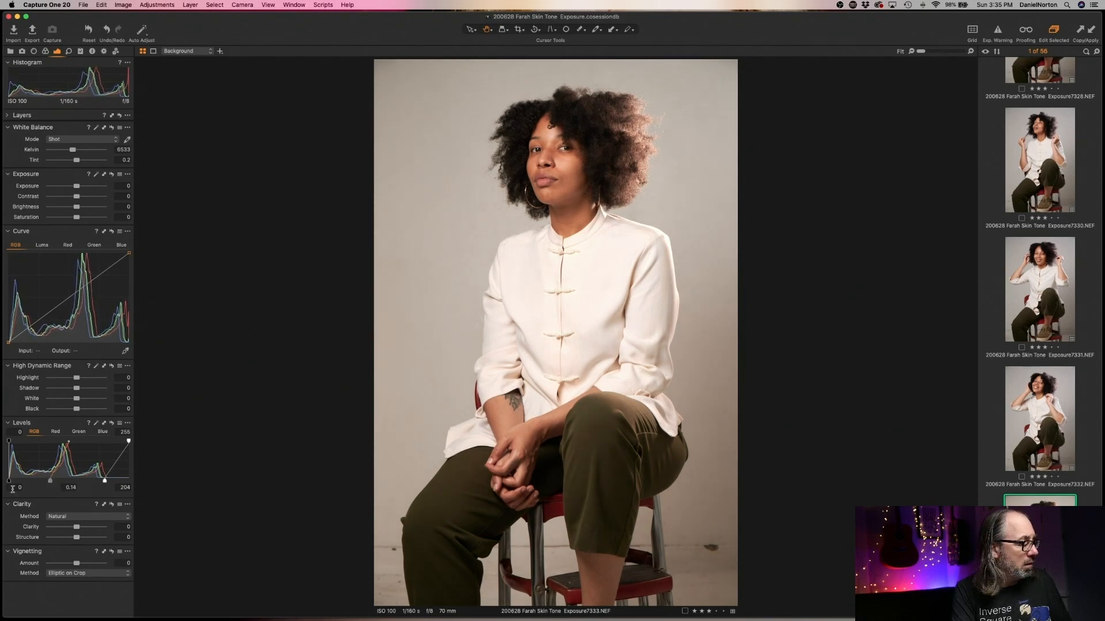
left_click_drag(9, 481, 9, 481)
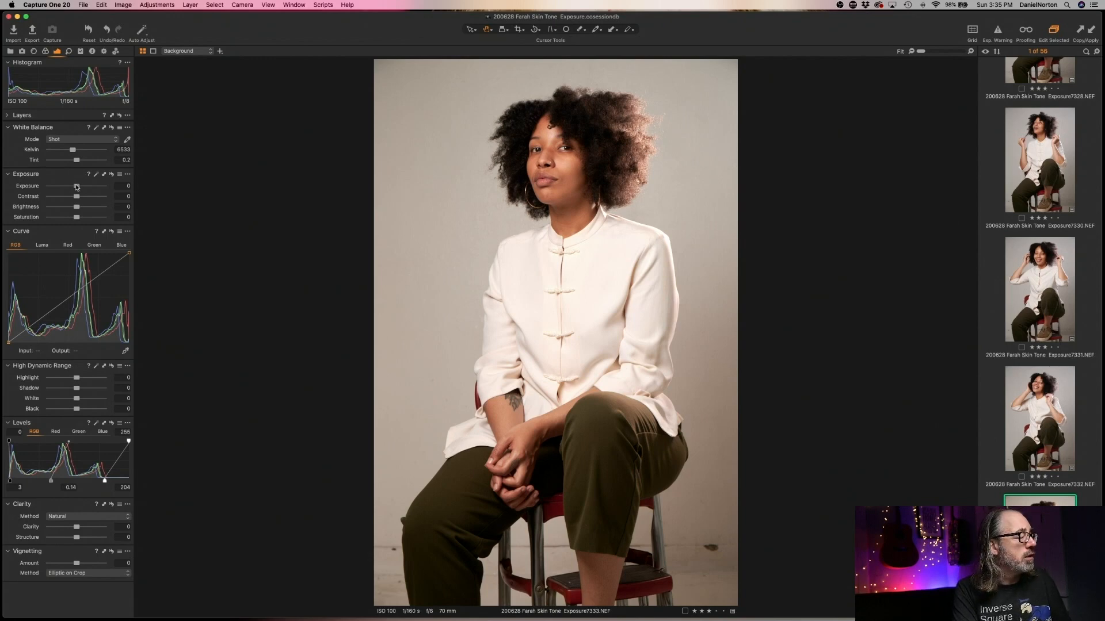
left_click_drag(76, 187, 78, 187)
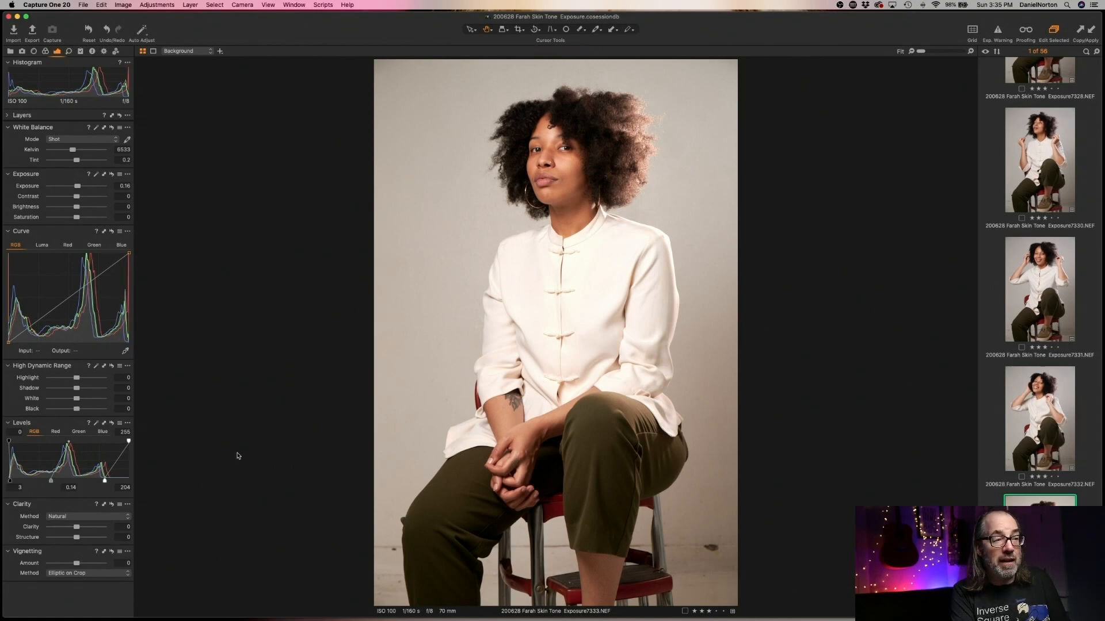
- Refine frame 7333's Levels to a shadow input of 7 and a midtone of 0.13, and inspect the face at 100% zoom
left_click_drag(11, 480, 13, 483)
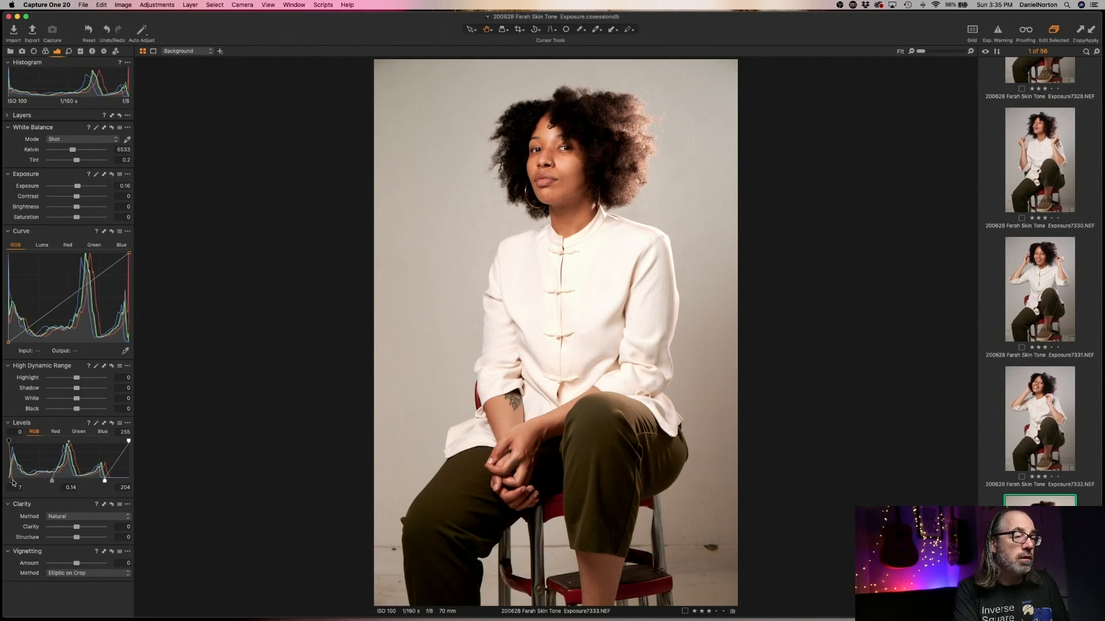
left_click_drag(52, 481, 52, 481)
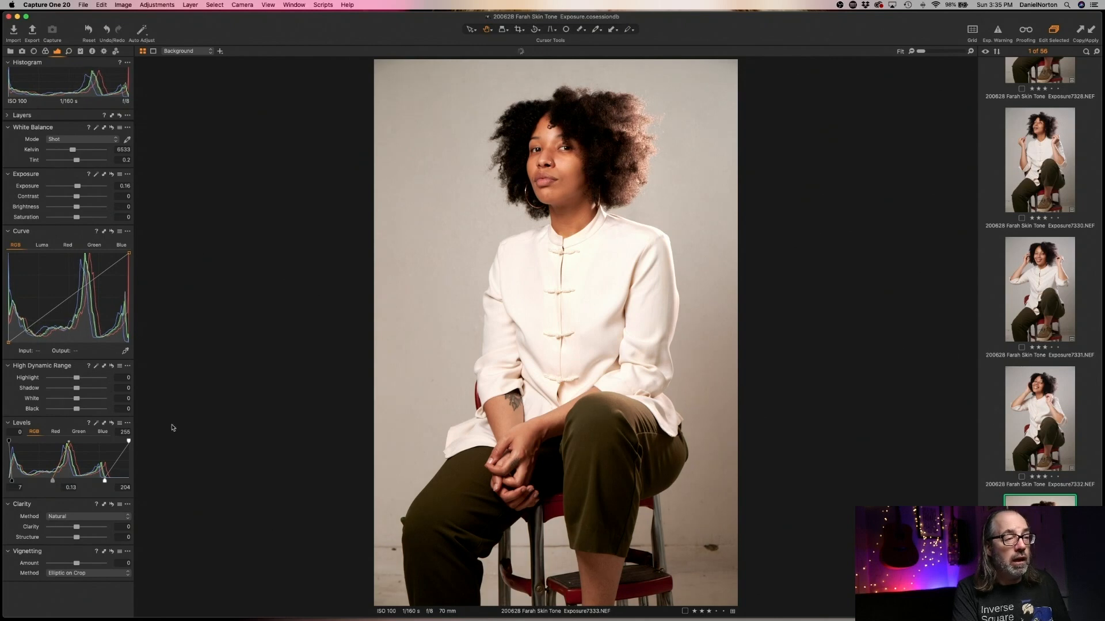
double_click(561, 161)
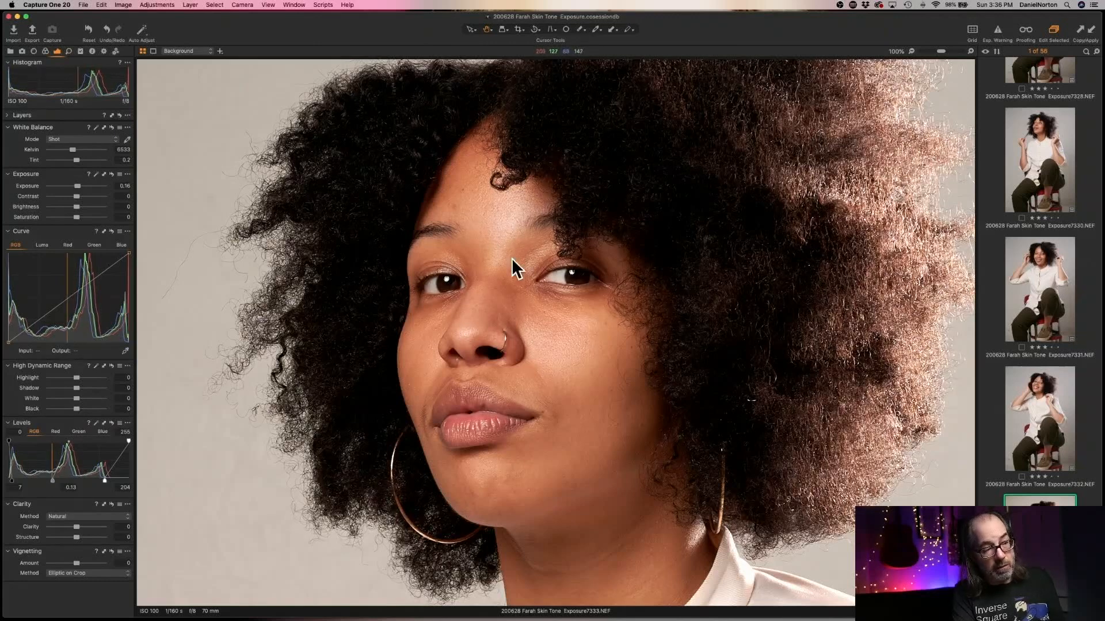
- Set frame 7333's saturation to -2 and inspect the face at 100% zoom
double_click(496, 241)
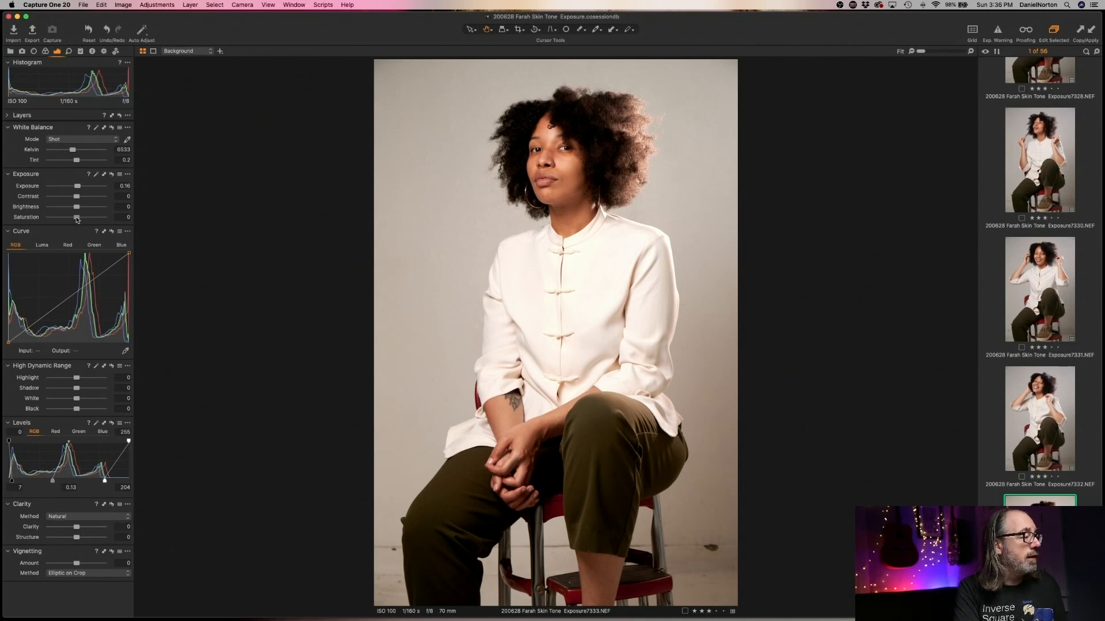
left_click_drag(76, 218, 76, 218)
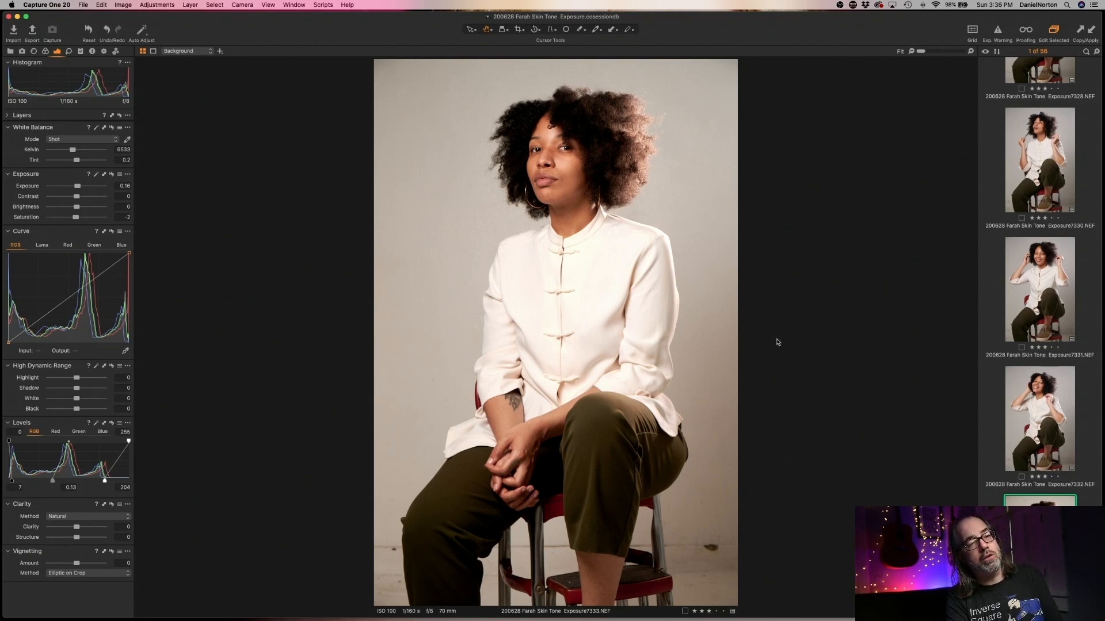
double_click(556, 171)
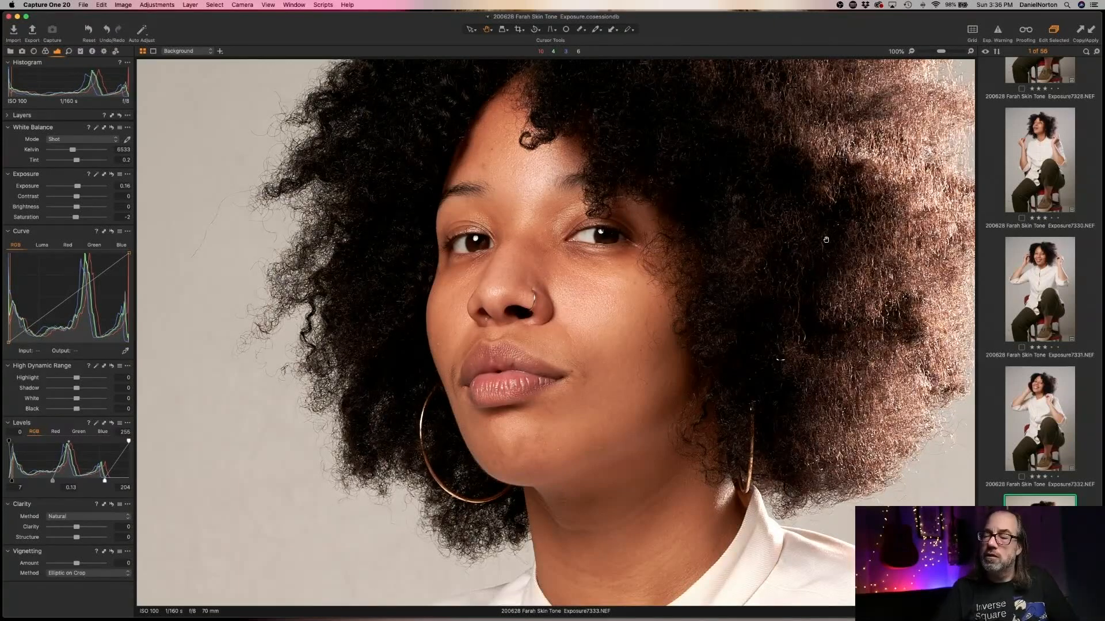
double_click(617, 287)
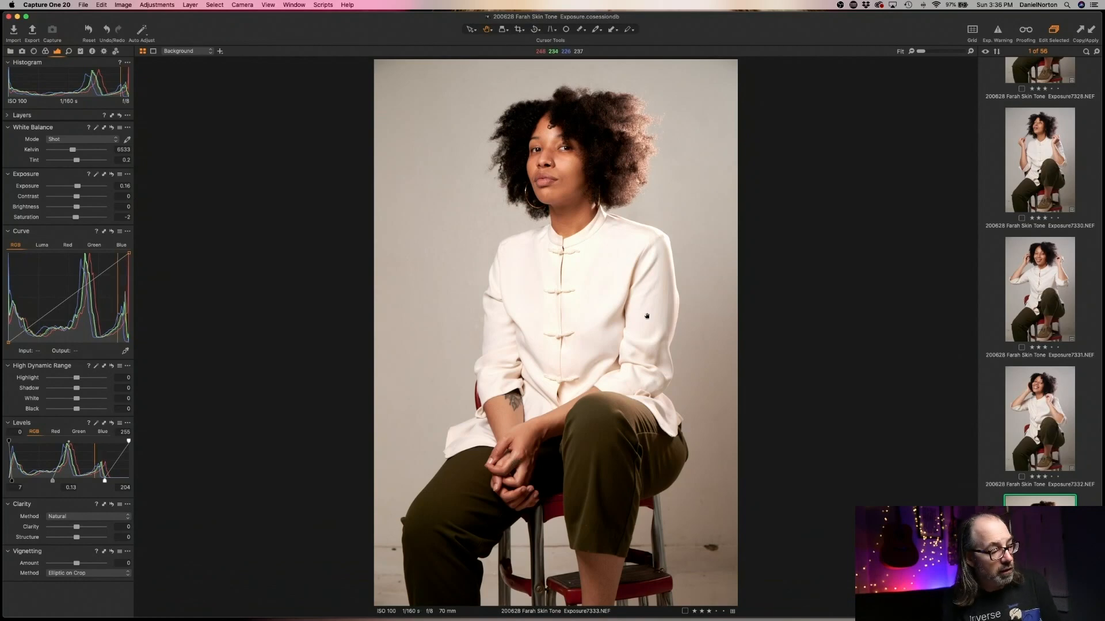
- Add a heal layer to frame 7333 and paint over the dark blemish on the wall beside the stool
double_click(712, 545)
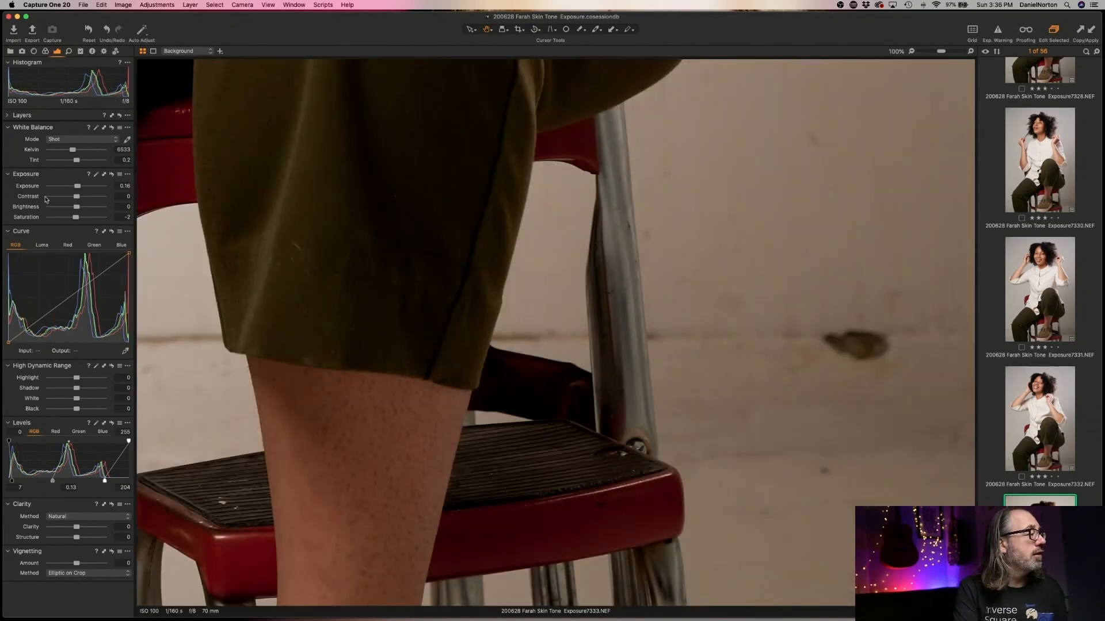
double_click(828, 386)
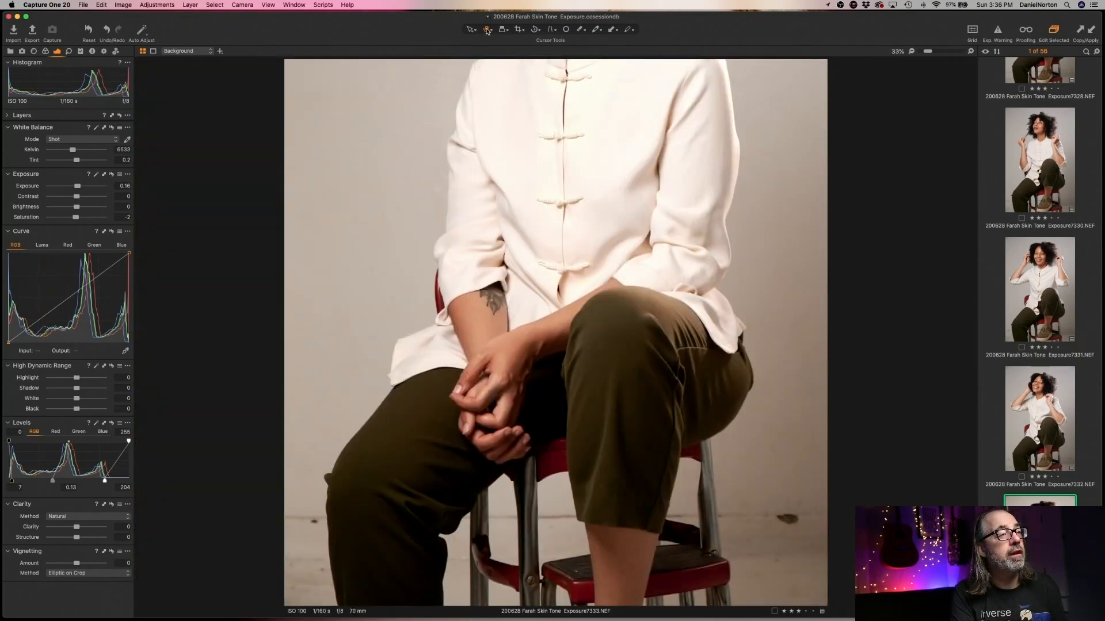
double_click(794, 522)
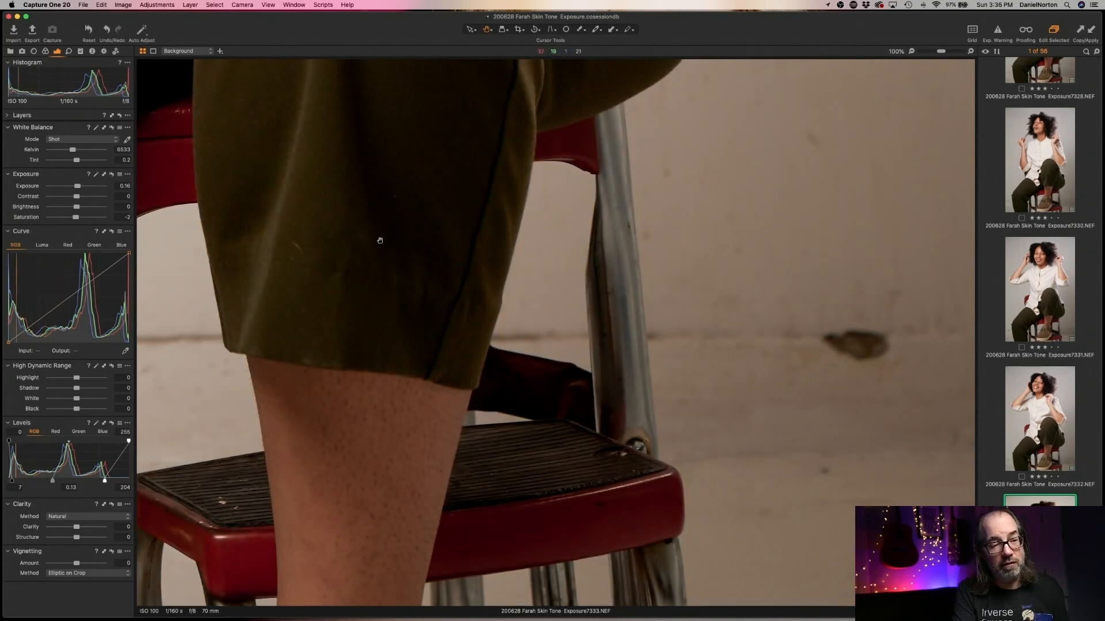
left_click(8, 116)
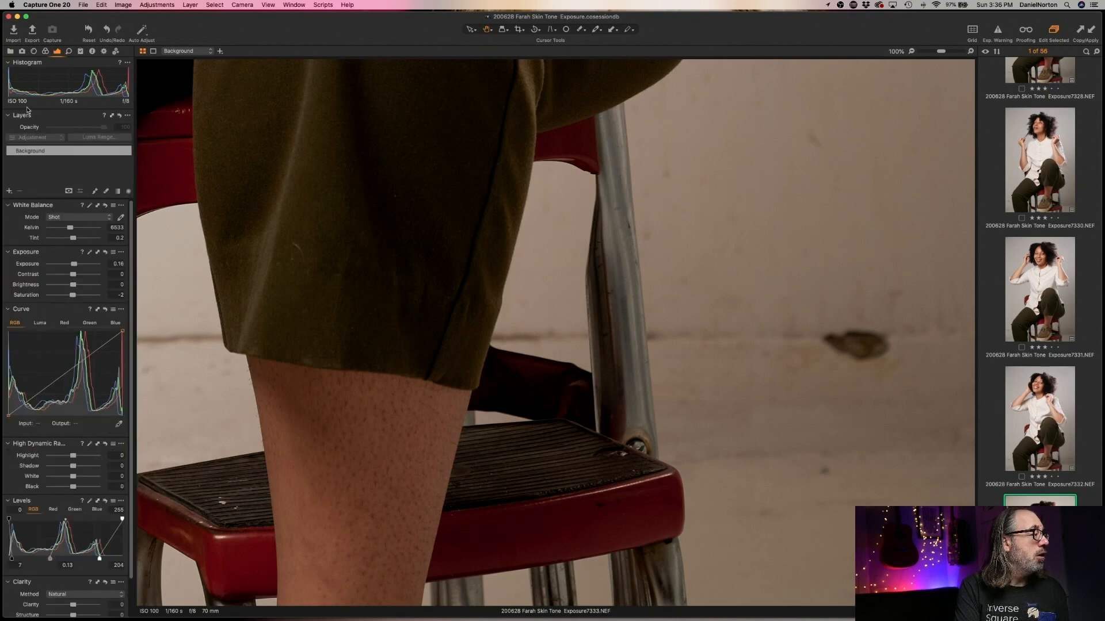
left_click(9, 192)
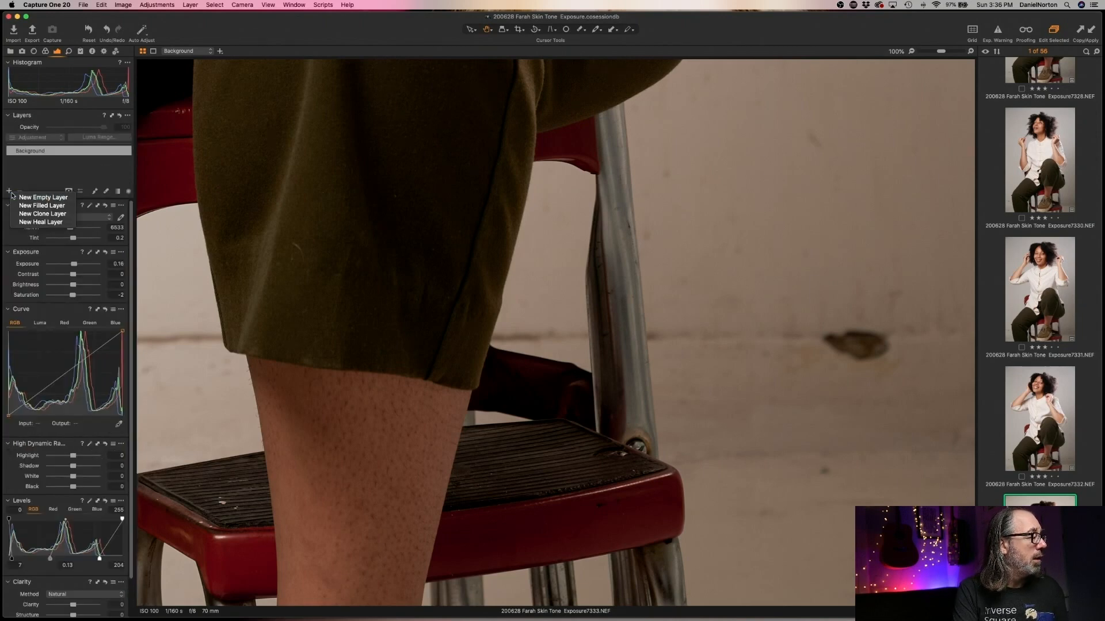
left_click(52, 222)
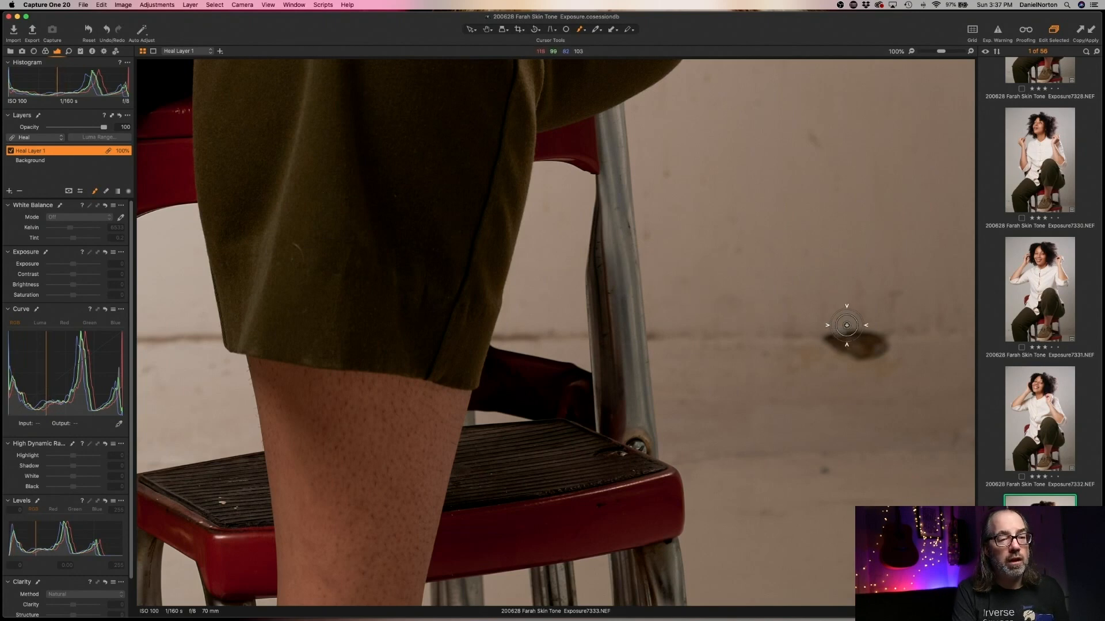
mouse_move(815, 336)
left_mouse_down()
mouse_move(877, 335)
mouse_move(884, 347)
mouse_move(822, 338)
left_mouse_up()
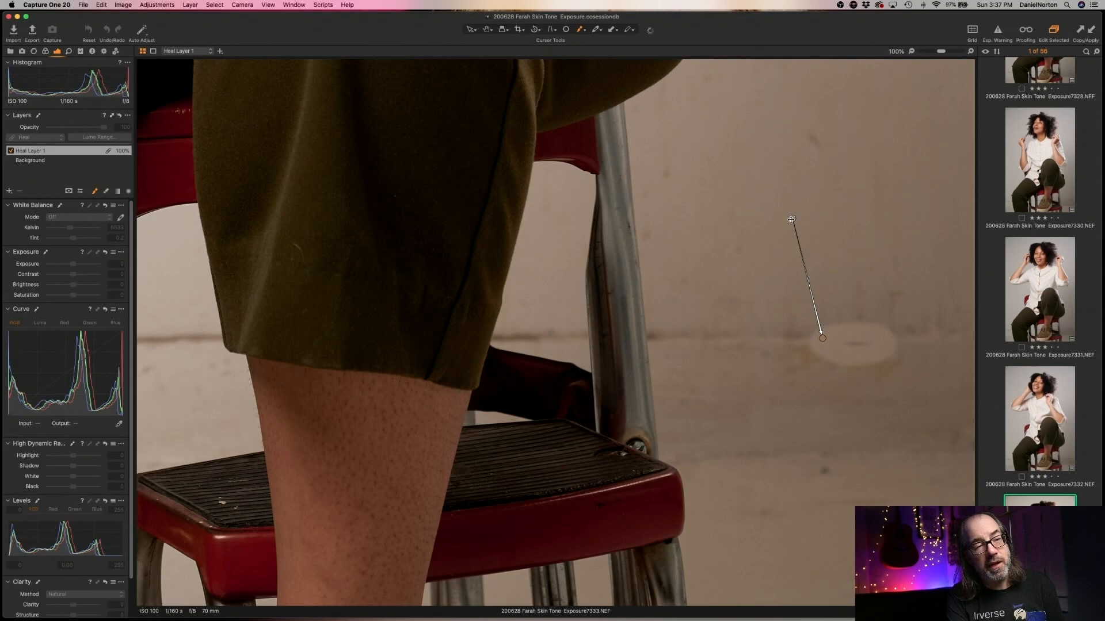
- Move the heal source onto the wall's horizontal seam just beside the stool leg, and check the repair on the whole frame
left_click_drag(719, 295, 793, 212)
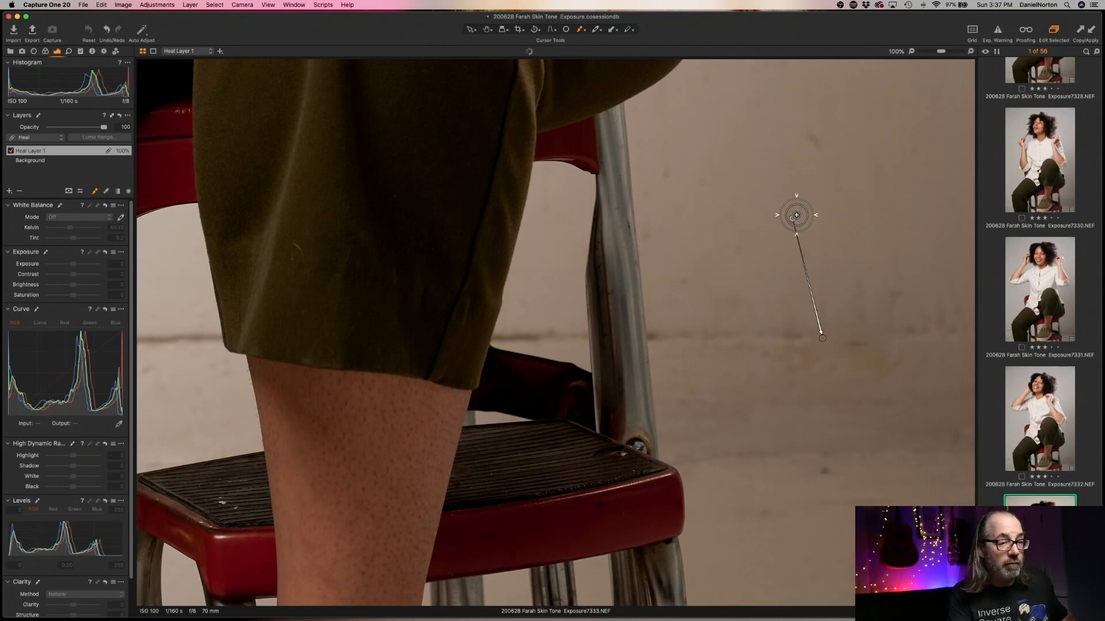
left_click_drag(797, 215, 698, 332)
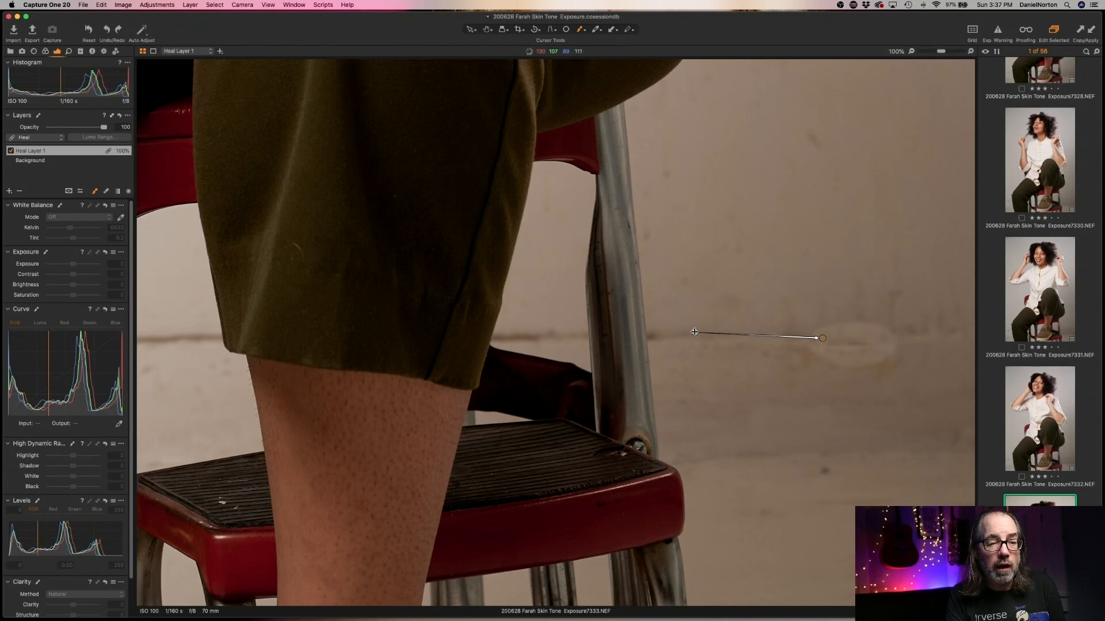
left_click_drag(692, 332, 696, 336)
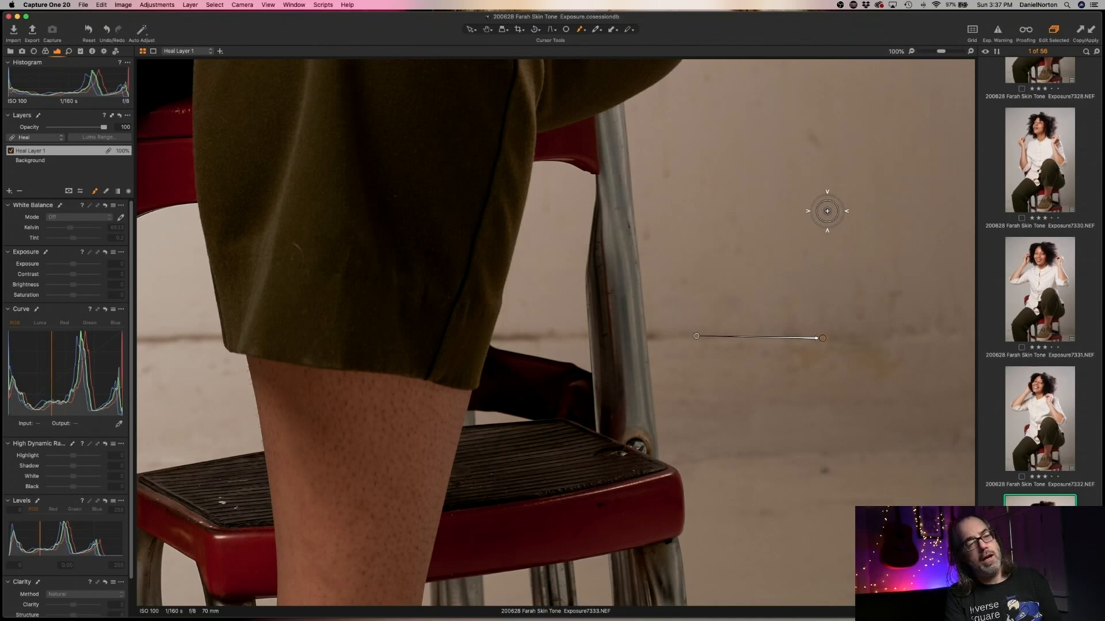
scroll(826, 209, "up", 2)
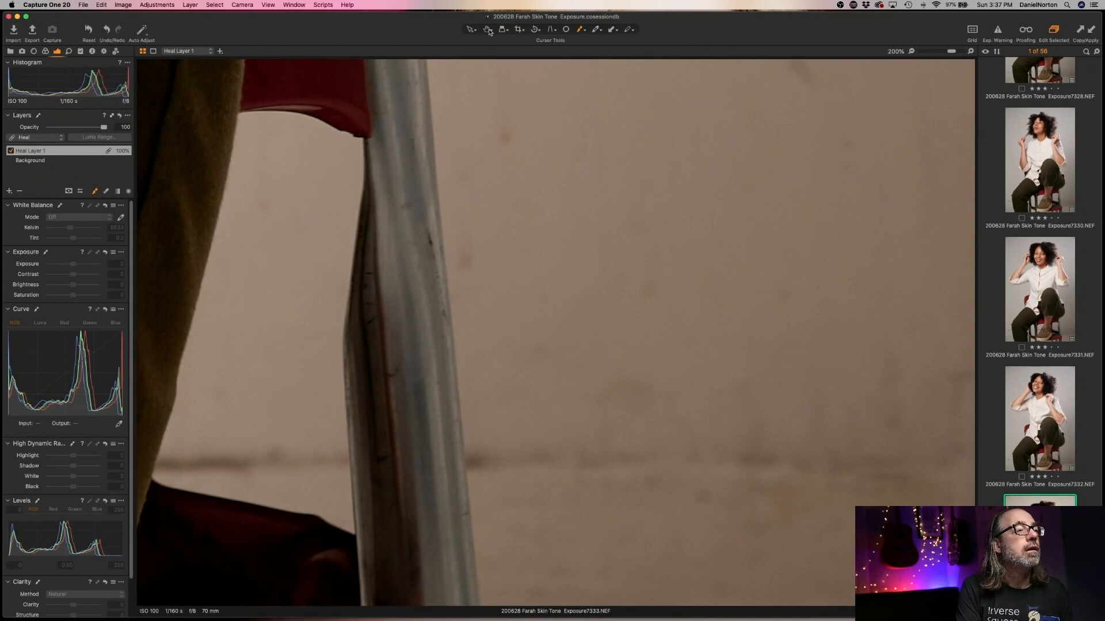
double_click(522, 123)
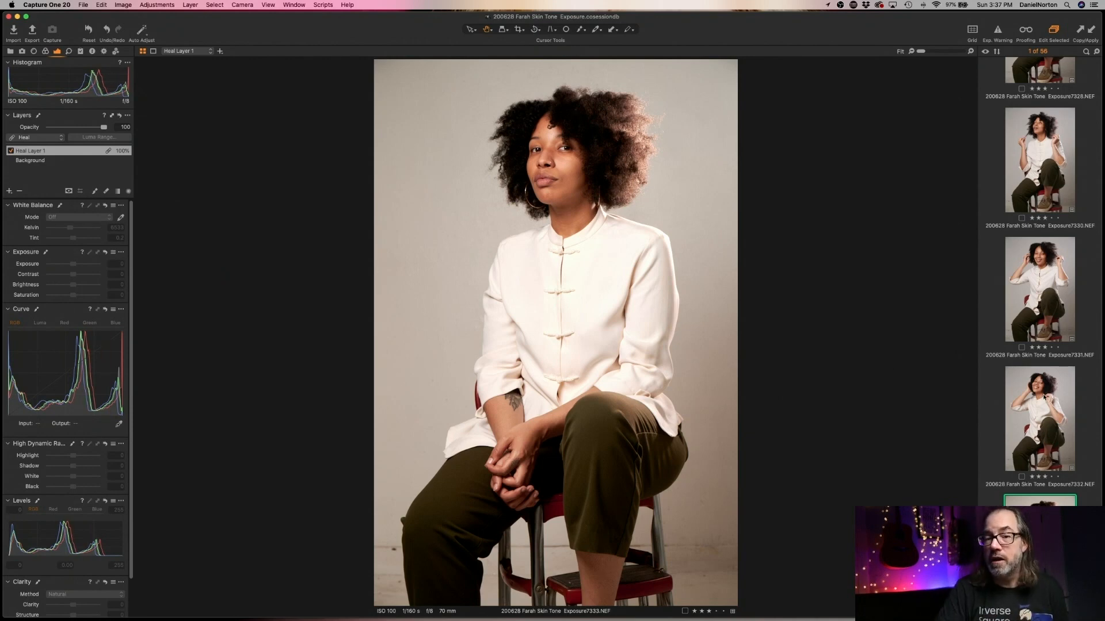
scroll(1051, 487, "down", 1)
scroll(1051, 487, "down", 5)
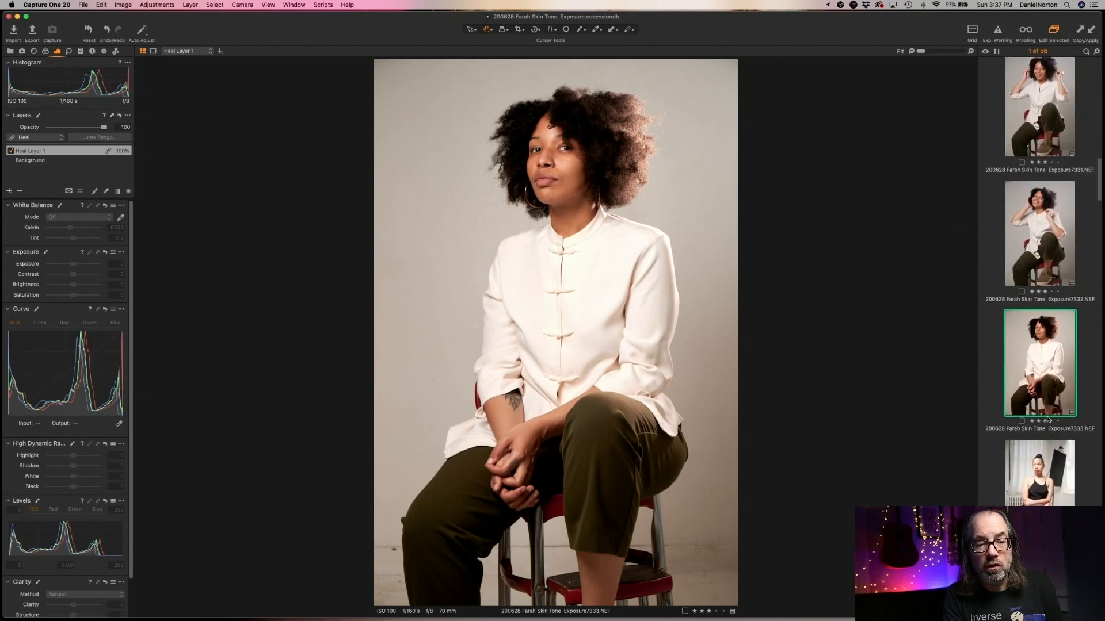
scroll(1046, 418, "up", 3)
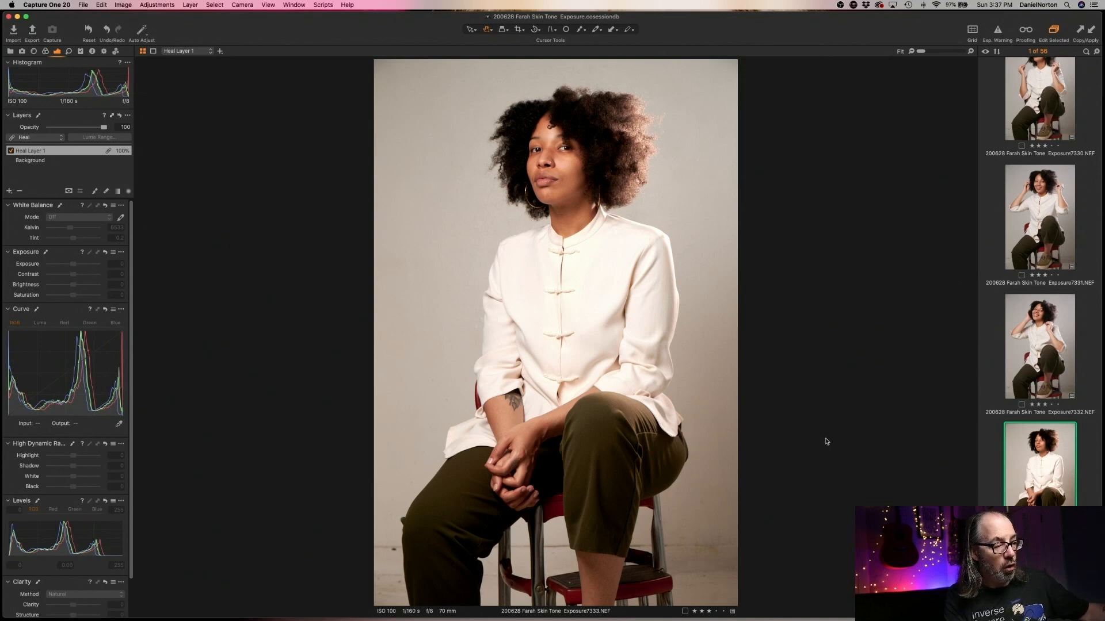
right_click(1035, 455)
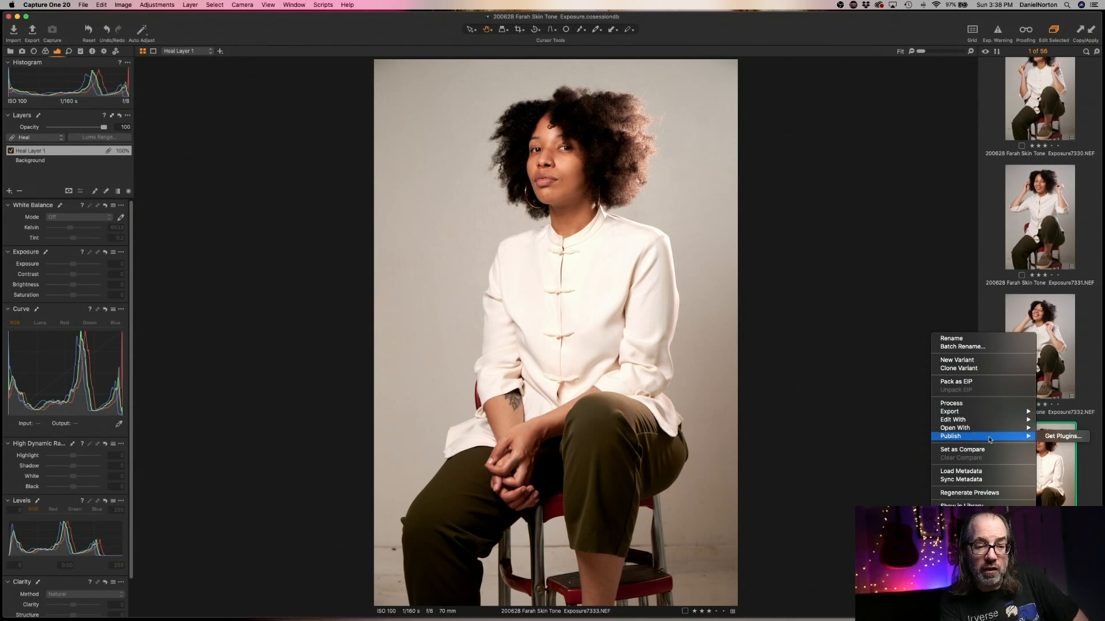
left_click(901, 368)
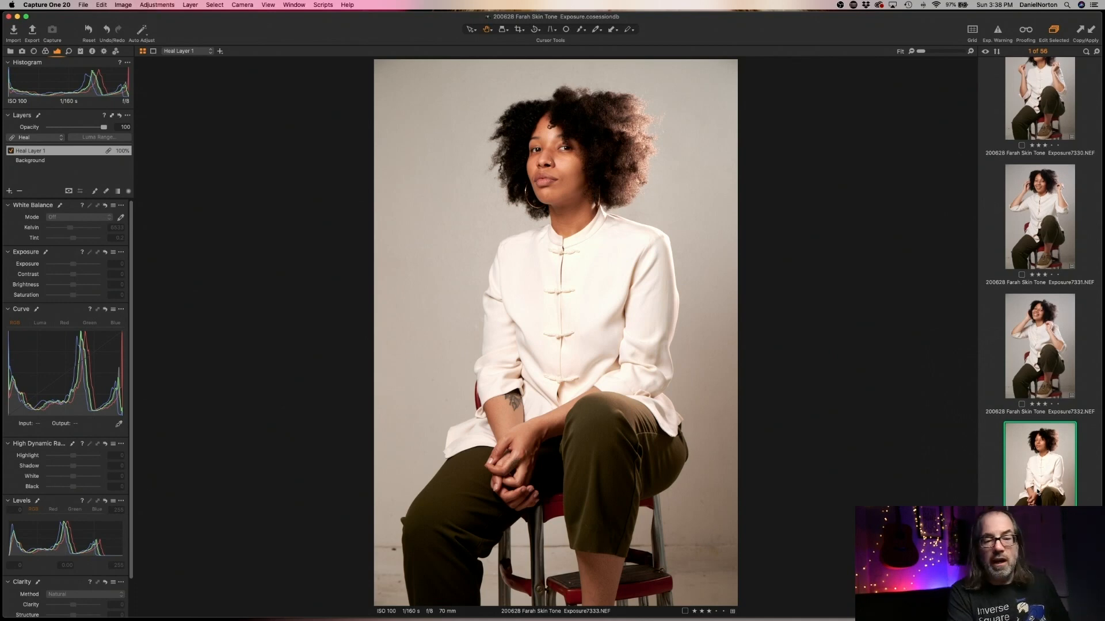
scroll(1077, 493, "down", 3)
scroll(1077, 493, "down", 4)
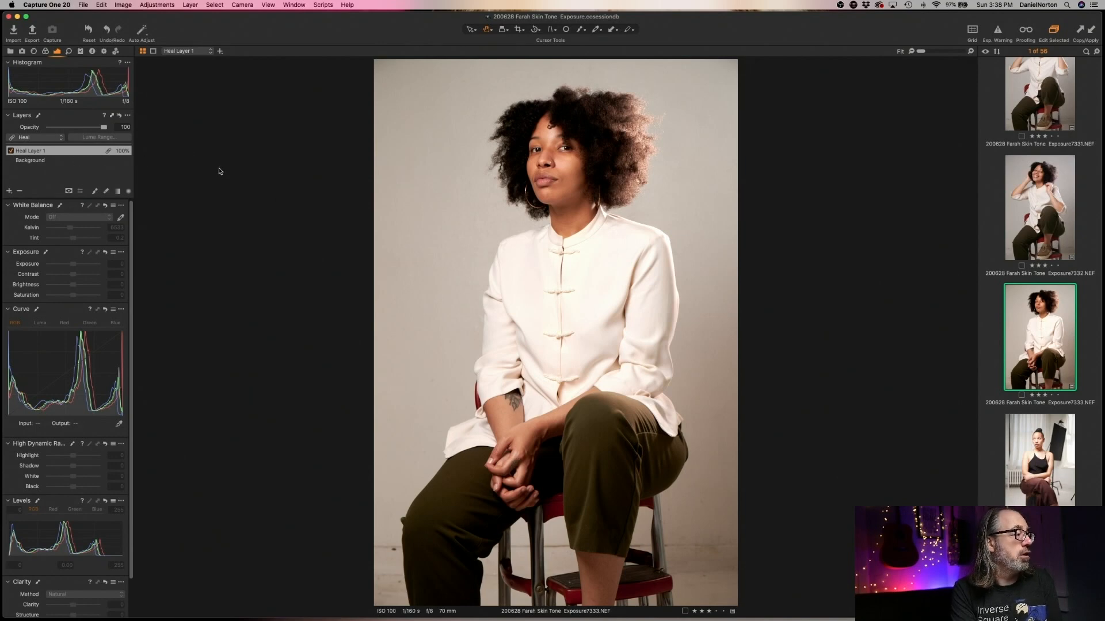
- Copy and apply frame 7333's Exposure, Saturation and Levels adjustments, leaving Heal Layer 1 out of the copied set
left_click(115, 5)
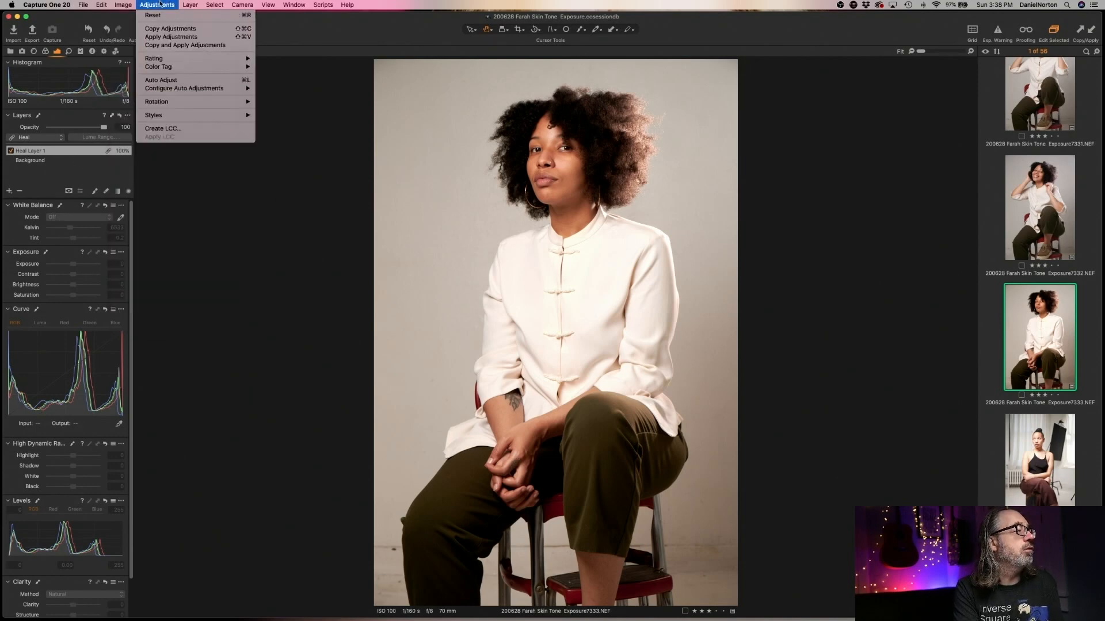
left_click(189, 32)
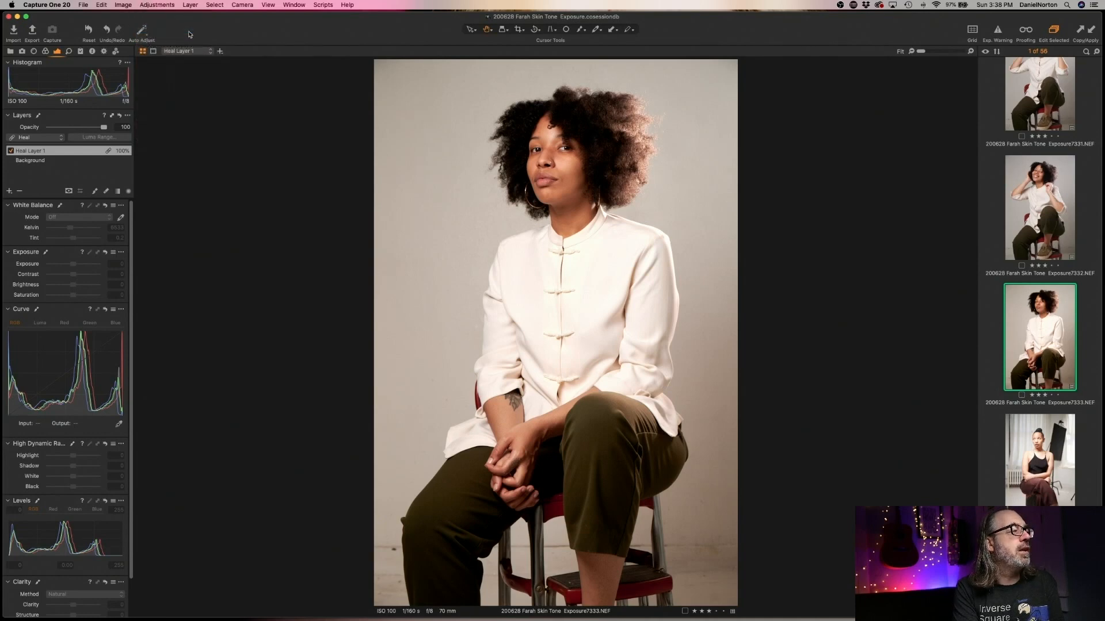
left_click(159, 6)
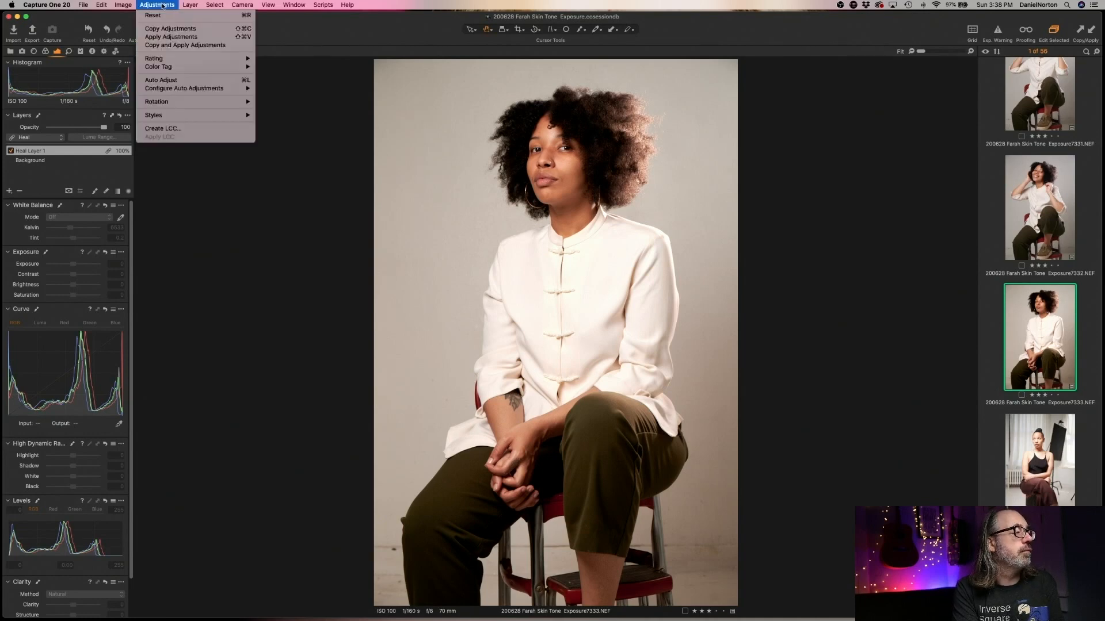
left_click(191, 46)
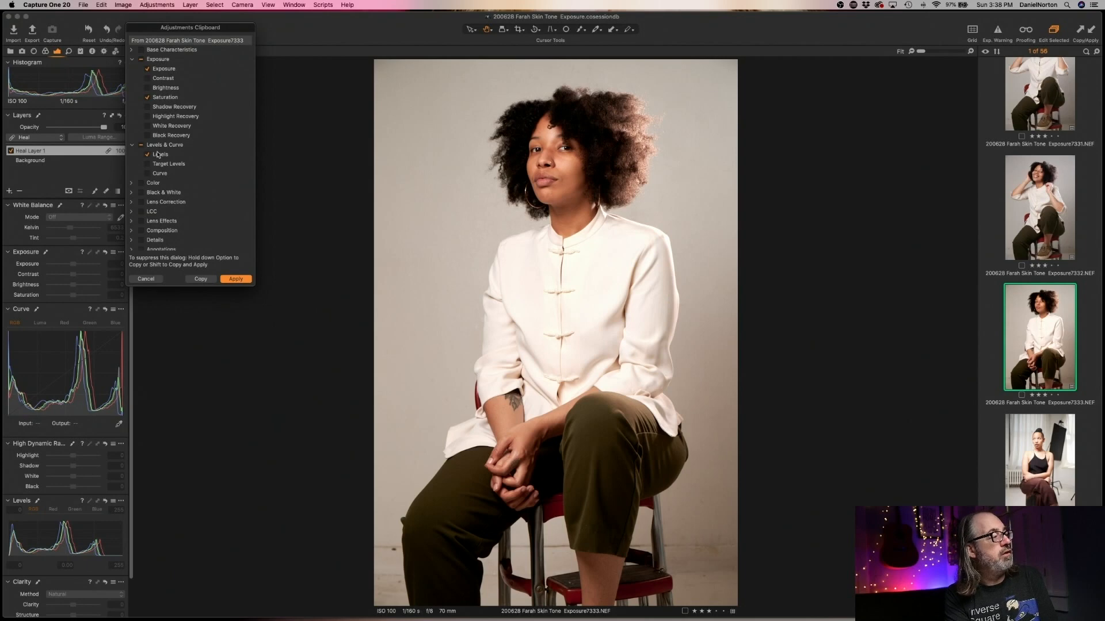
scroll(159, 221, "down", 3)
scroll(167, 220, "down", 1)
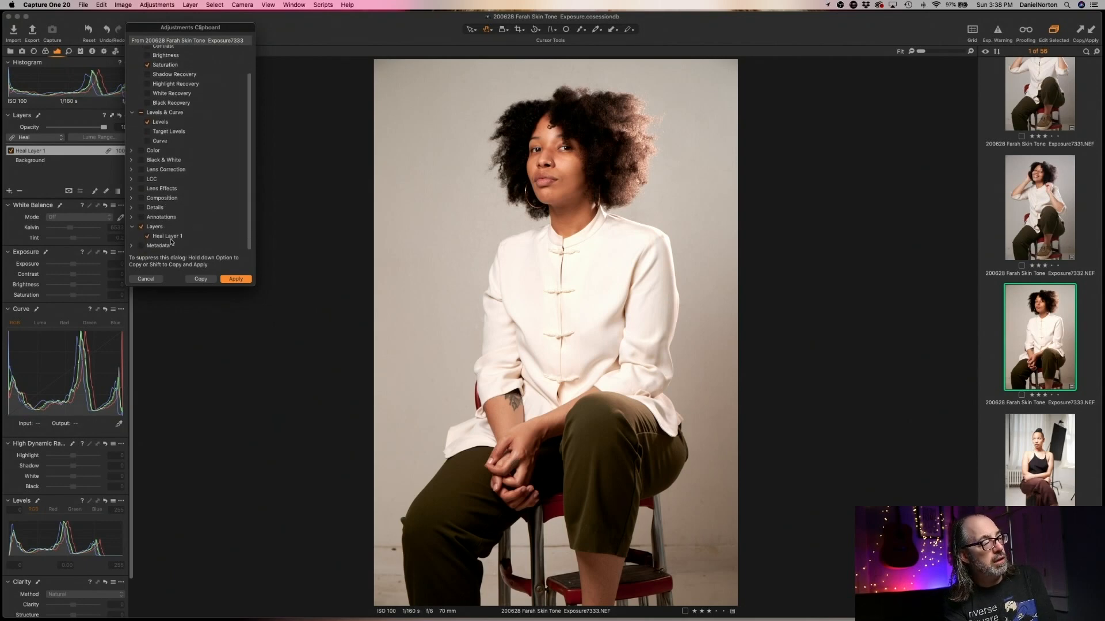
left_click(142, 227)
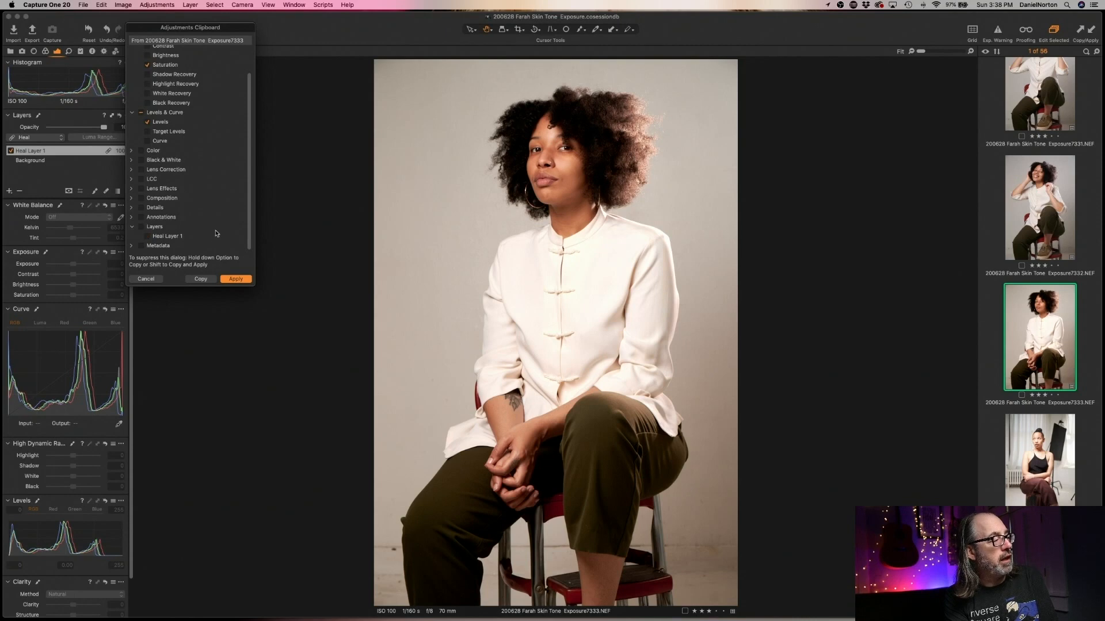
left_click(237, 280)
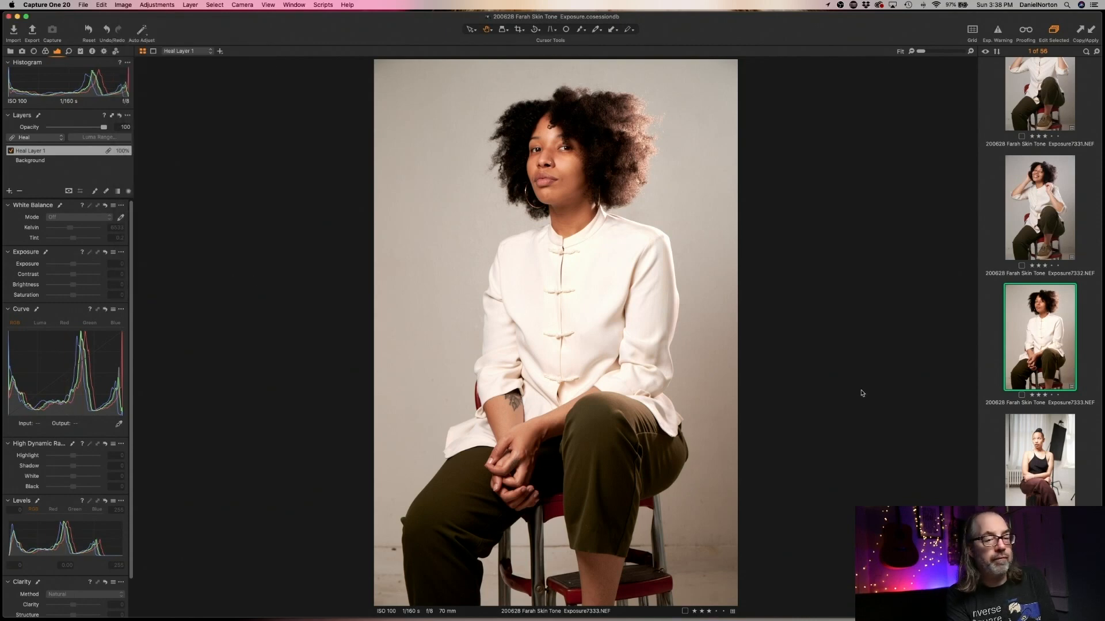
- Try resetting frame 7333 and reapplying the copied exposure, saturation and Levels adjustments, and undo both changes
scroll(1053, 386, "up", 5)
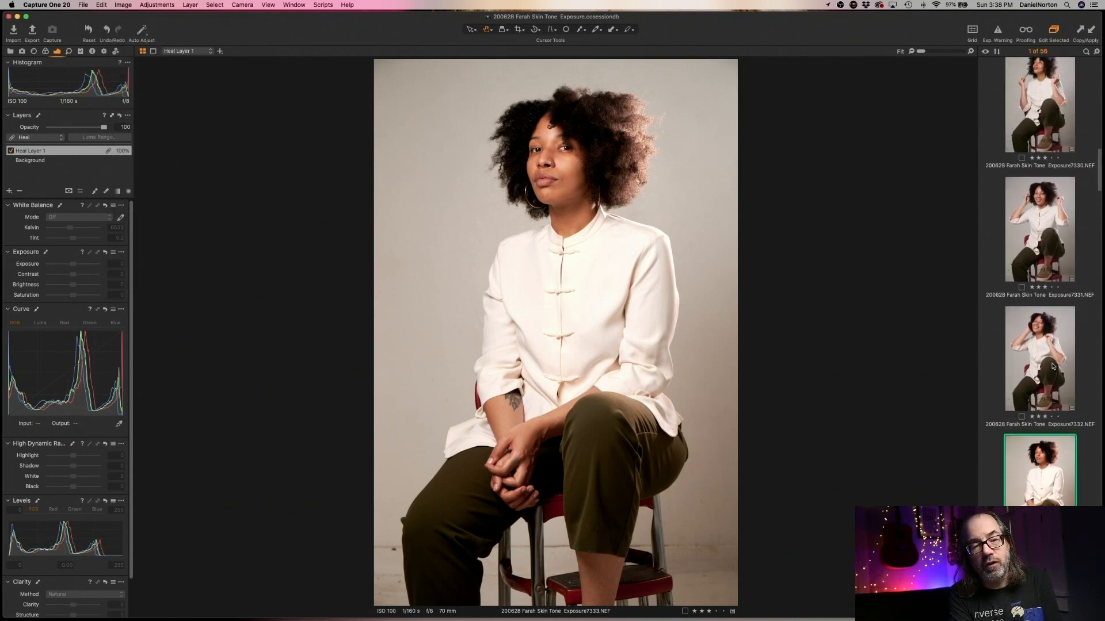
left_click(1063, 374)
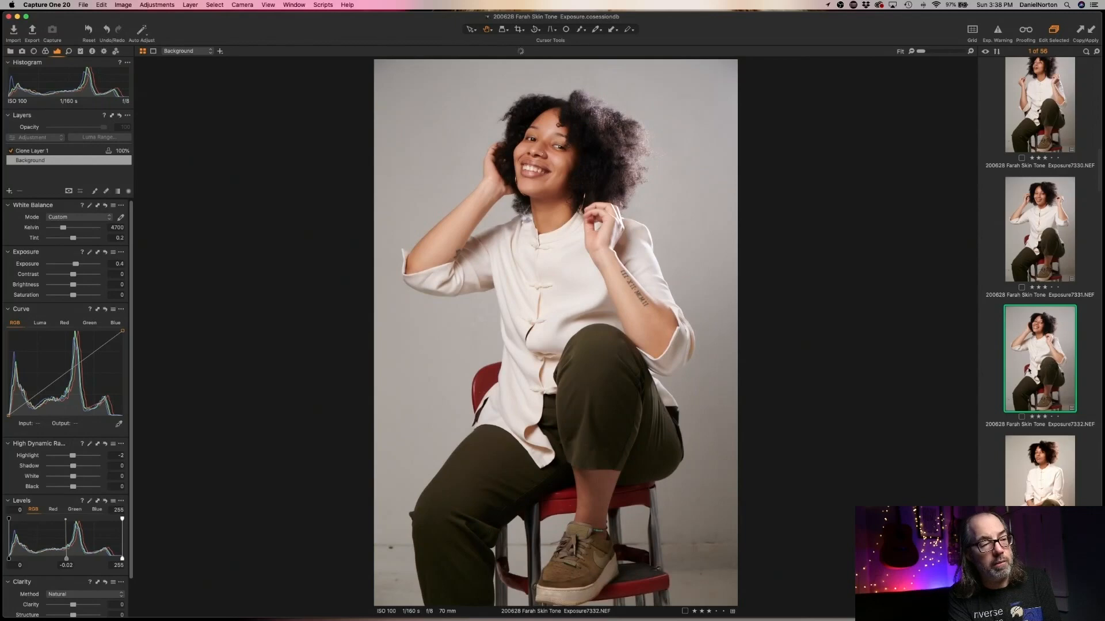
left_click(1039, 258)
scroll(1026, 416, "down", 2)
left_click(1026, 406)
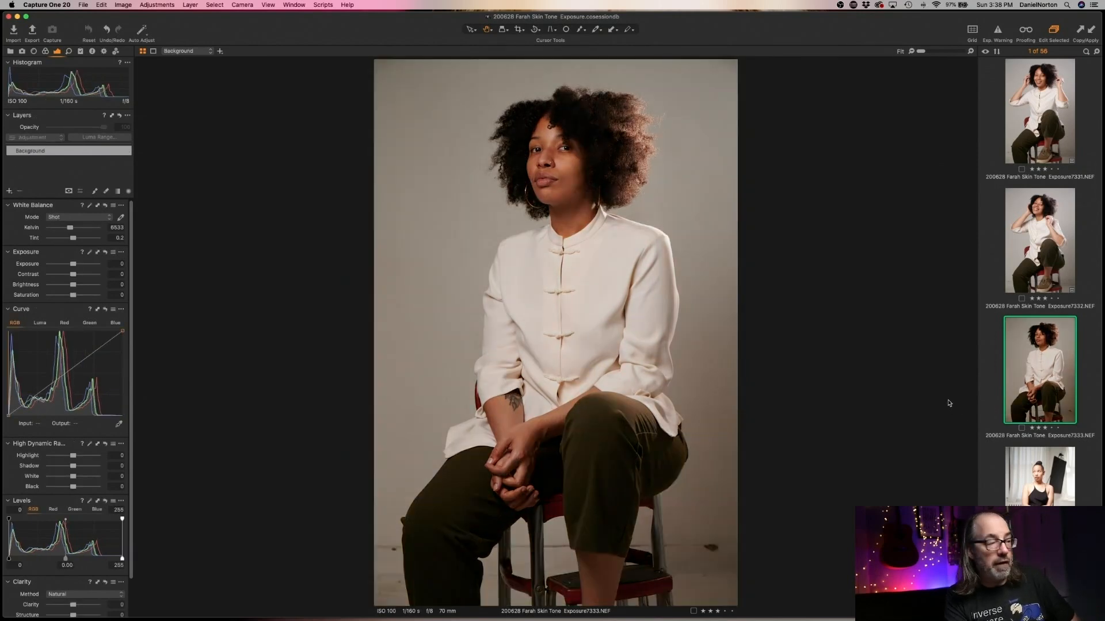
key("super+shift+a")
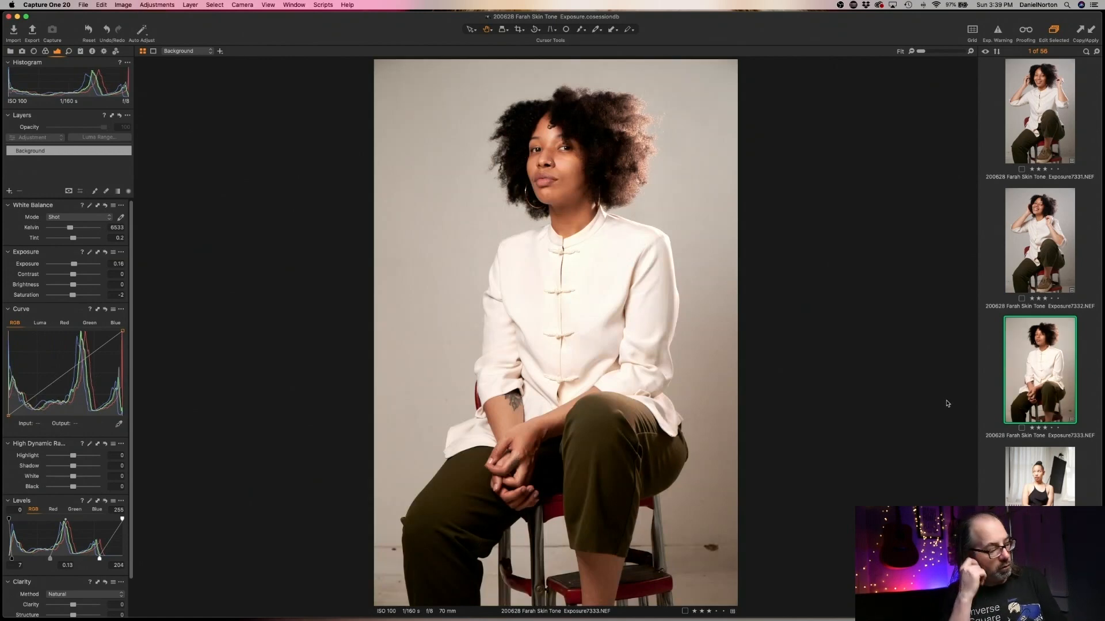
key("super+z")
key("super+z")
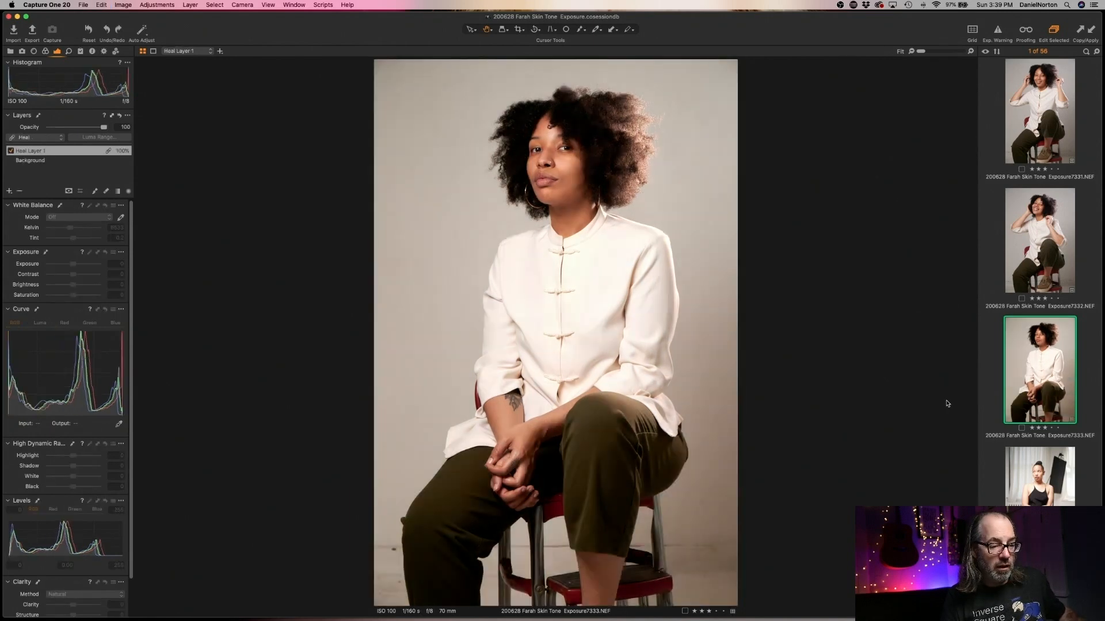
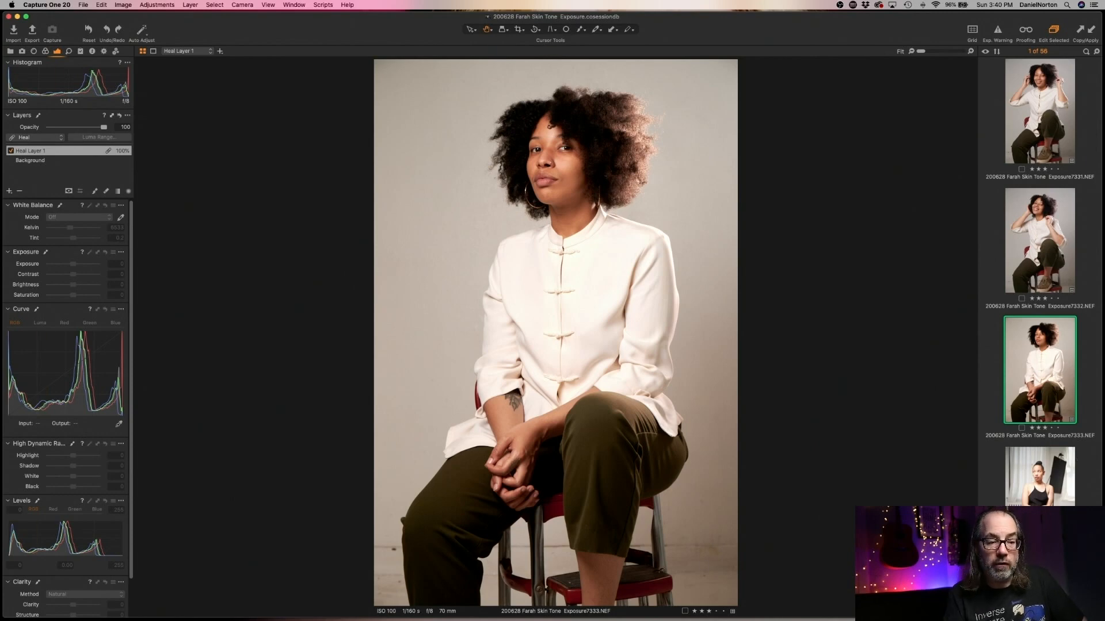
scroll(1012, 422, "down", 2)
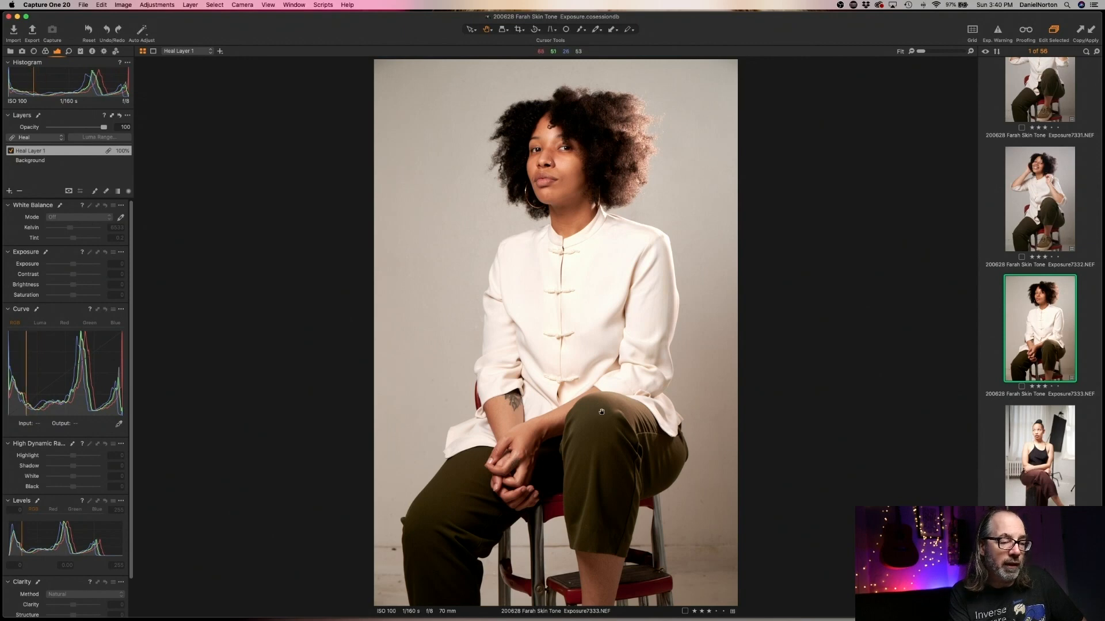
- Examine the skin tone, hair and shadow side of frame 7333 up close and in the whole frame
left_click(572, 197)
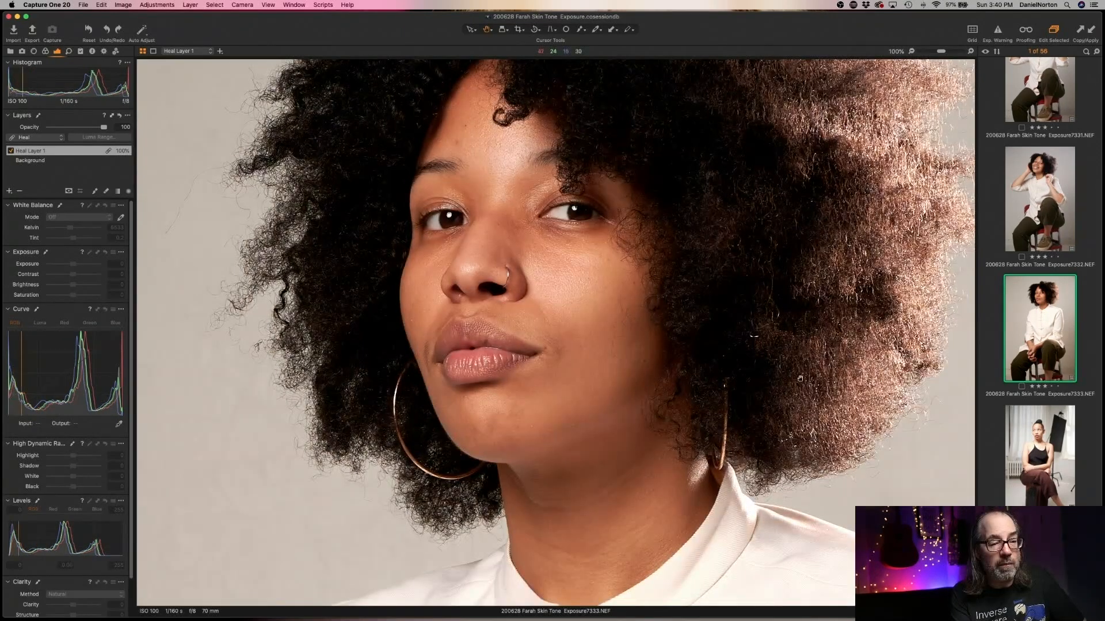
scroll(674, 378, "down", 1)
scroll(689, 377, "up", 4)
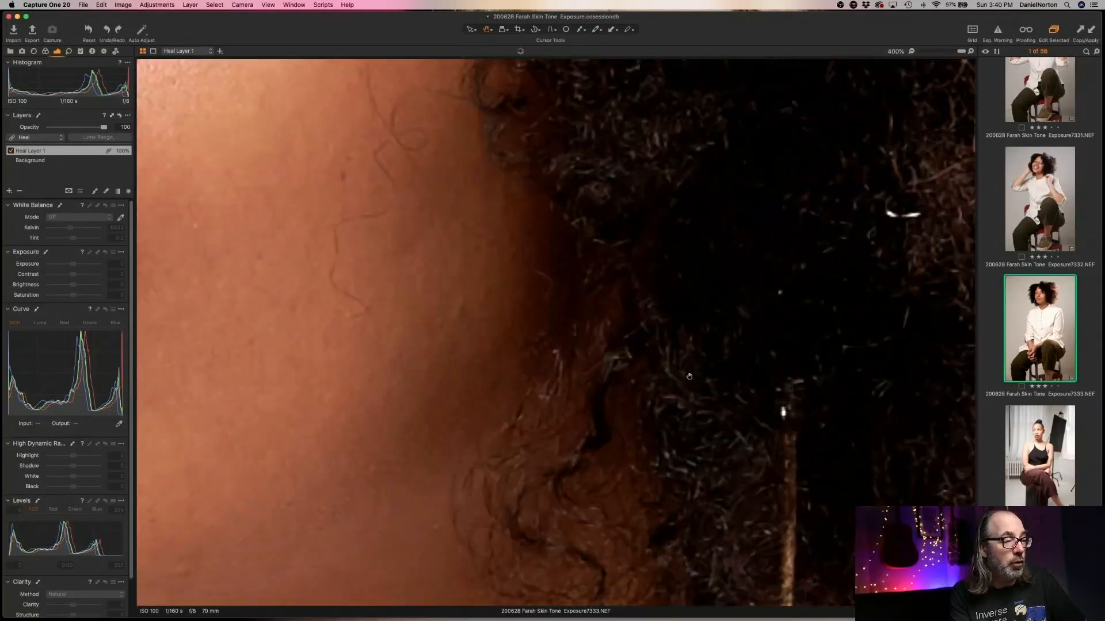
scroll(689, 376, "down", 5)
scroll(689, 377, "up", 1)
scroll(604, 173, "down", 2)
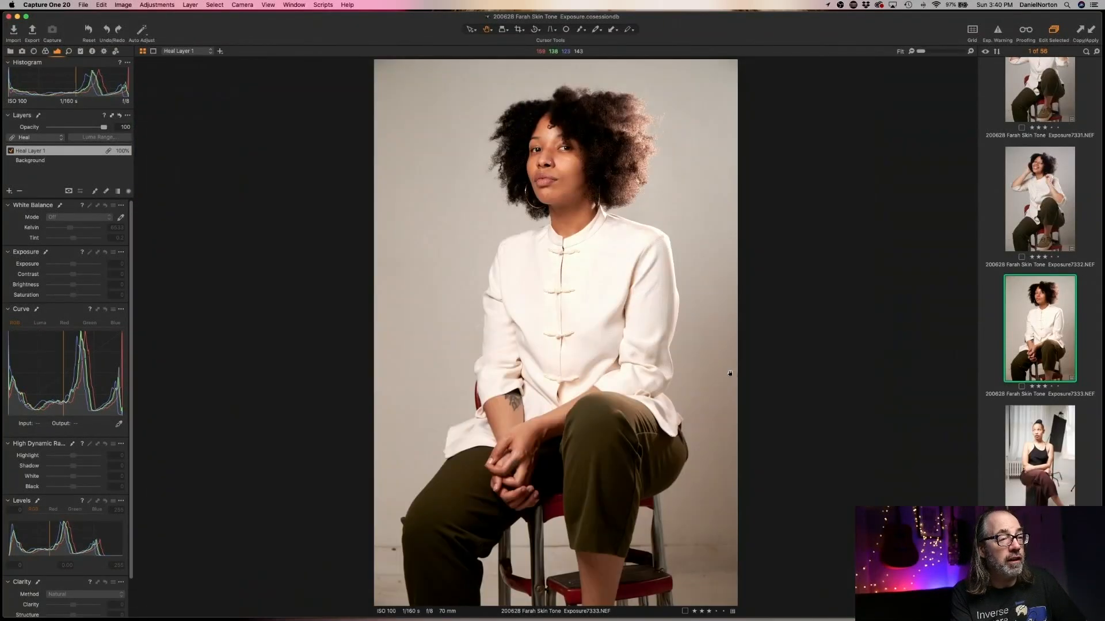
scroll(570, 204, "up", 2)
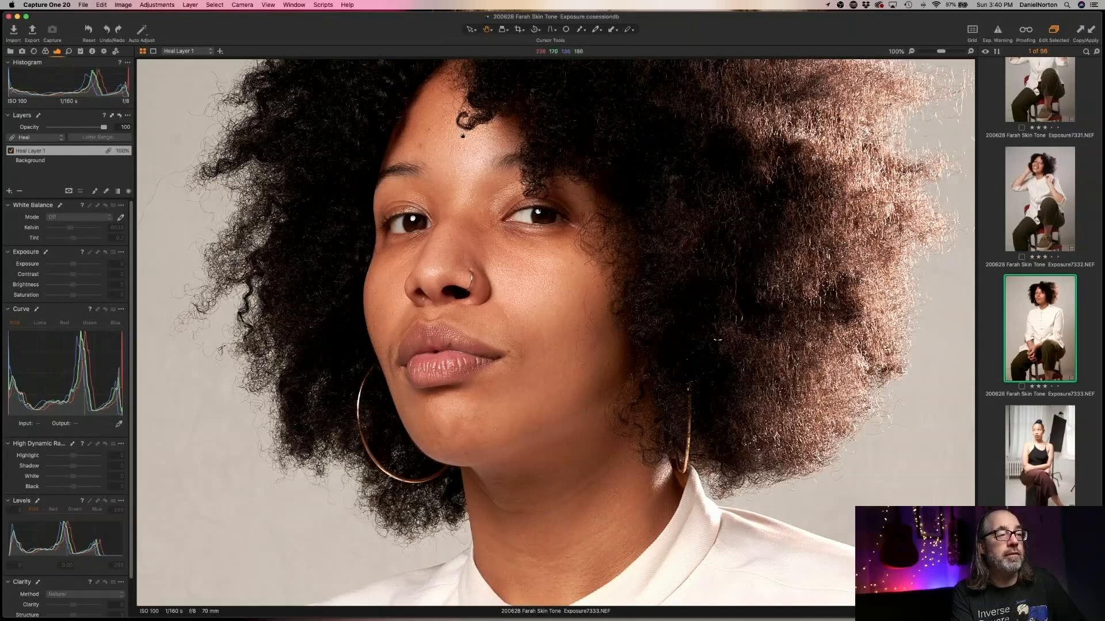
scroll(475, 146, "down", 1)
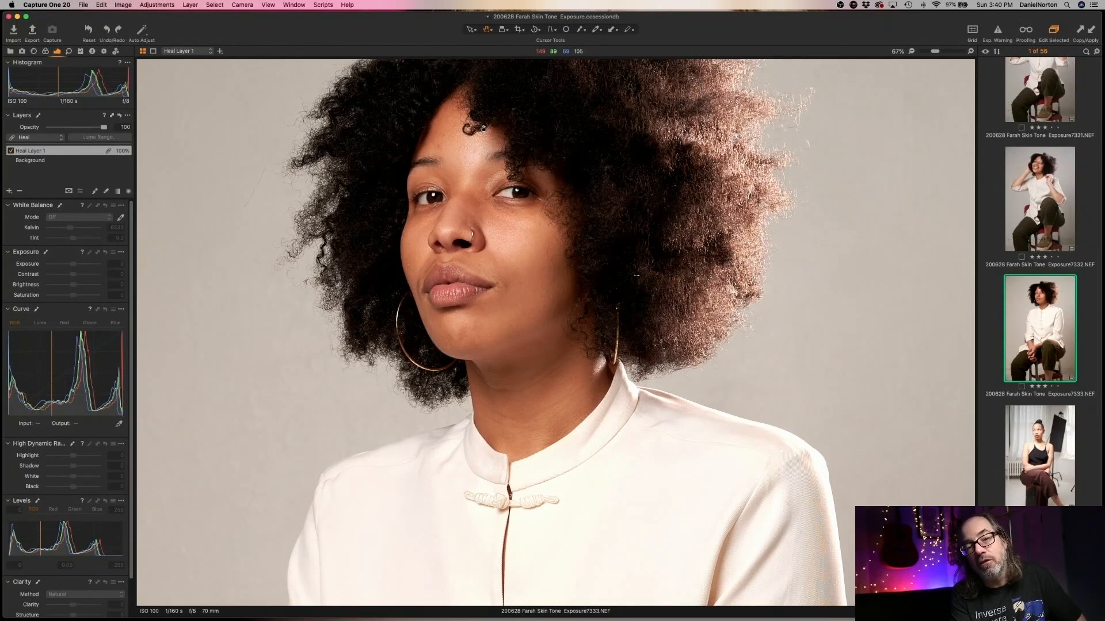
double_click(516, 274)
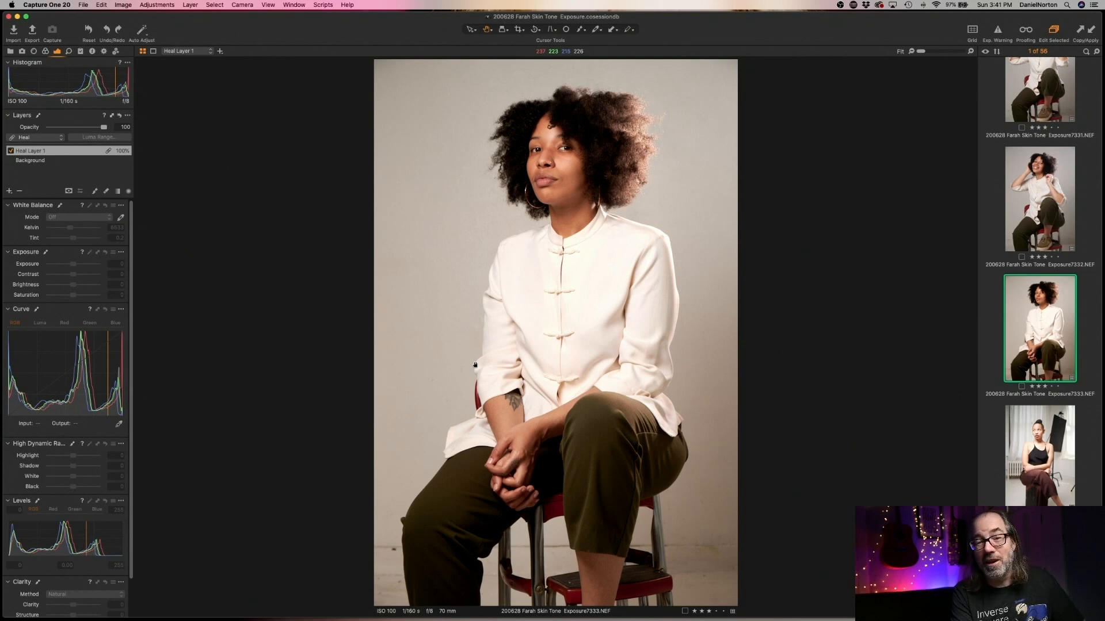
double_click(551, 154)
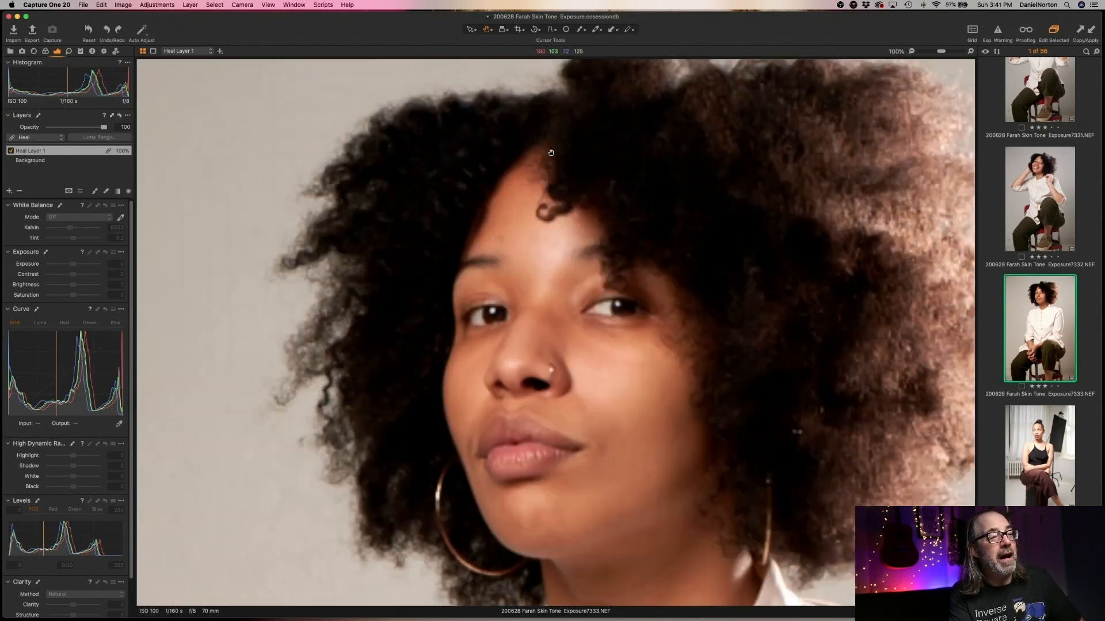
double_click(608, 333)
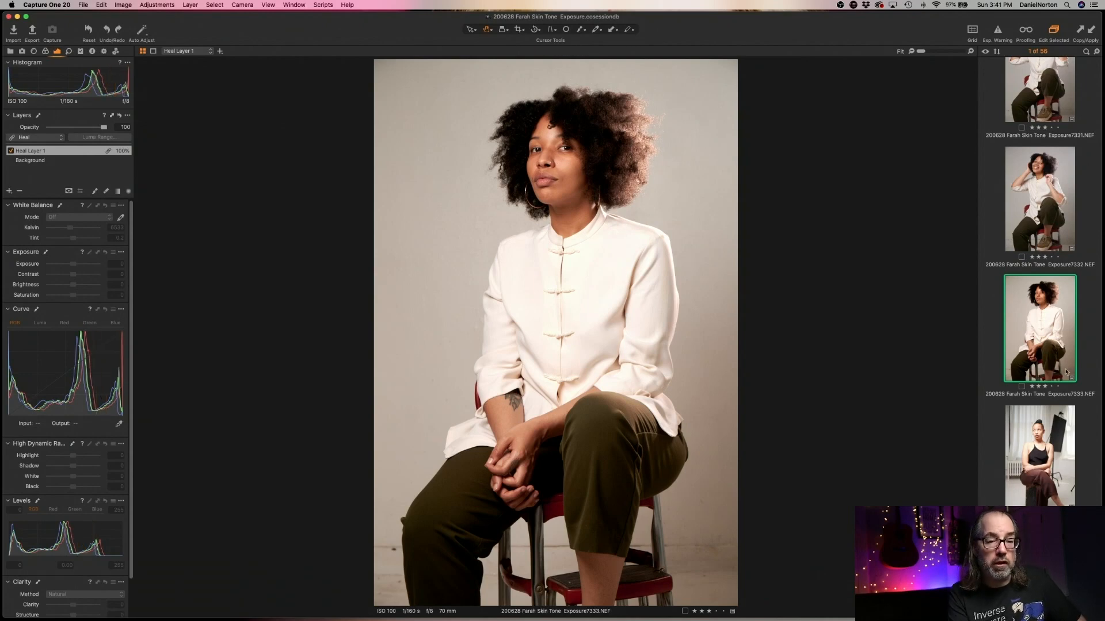
left_click(1047, 233)
left_click(1056, 342)
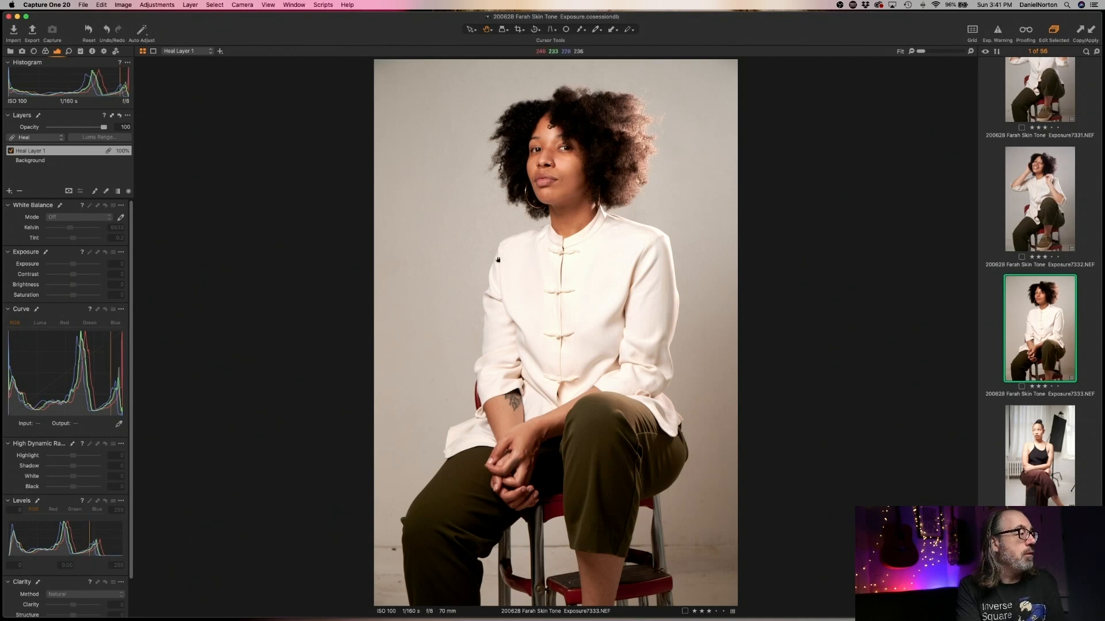
- Rework frame 7333 from its reset state with Exposure at 0.99 and Levels at 13, -0.11 and 242
scroll(1101, 472, "up", 1)
scroll(1099, 473, "up", 5)
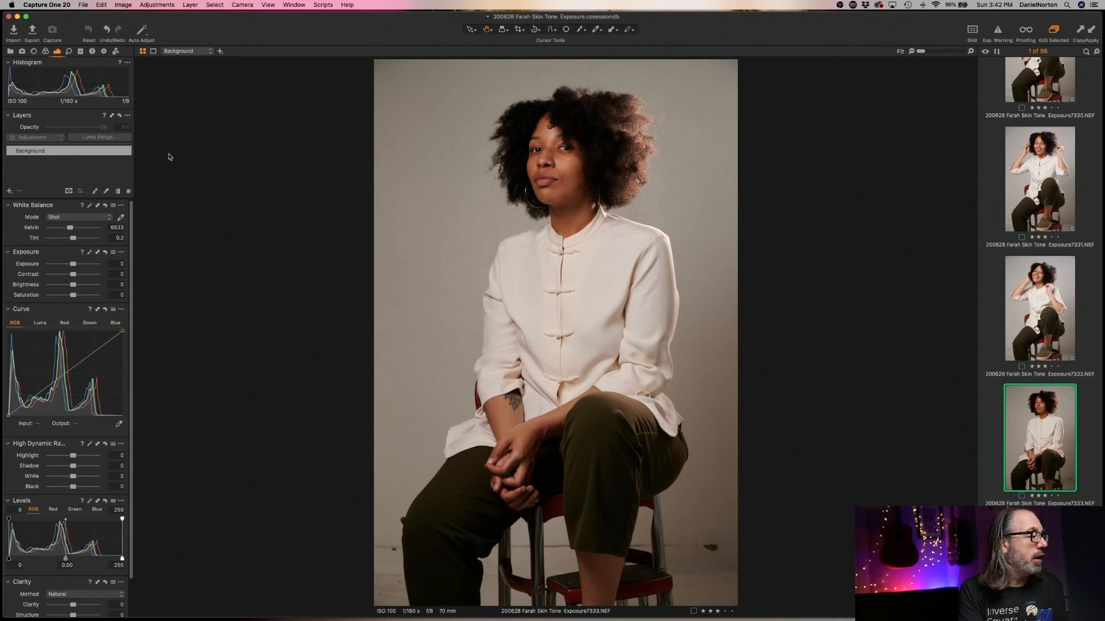
left_click_drag(76, 268, 79, 266)
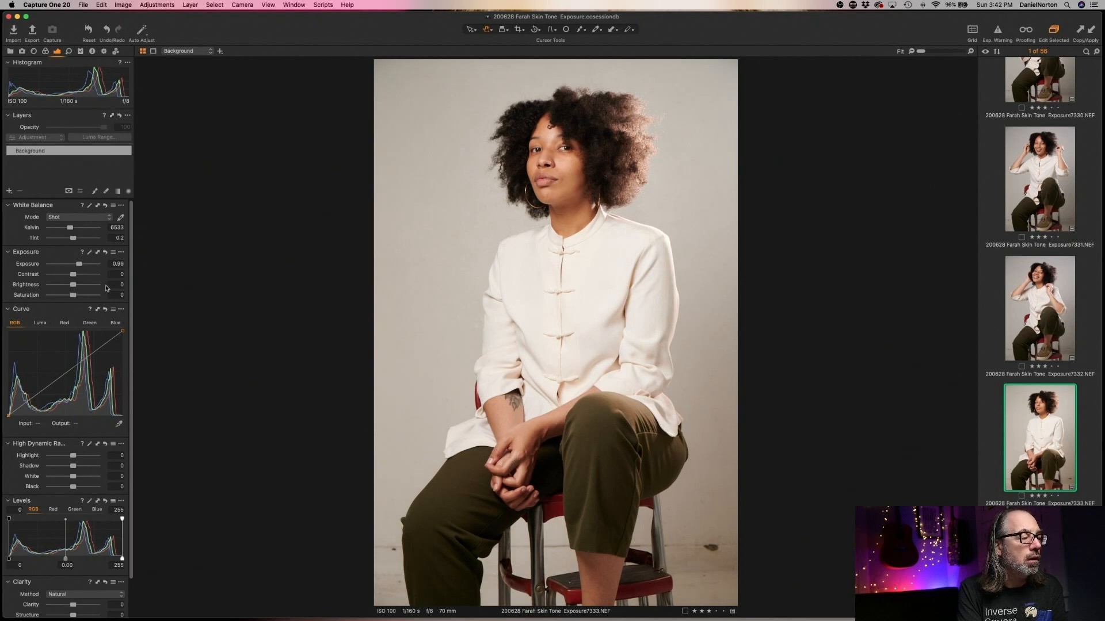
scroll(109, 377, "down", 2)
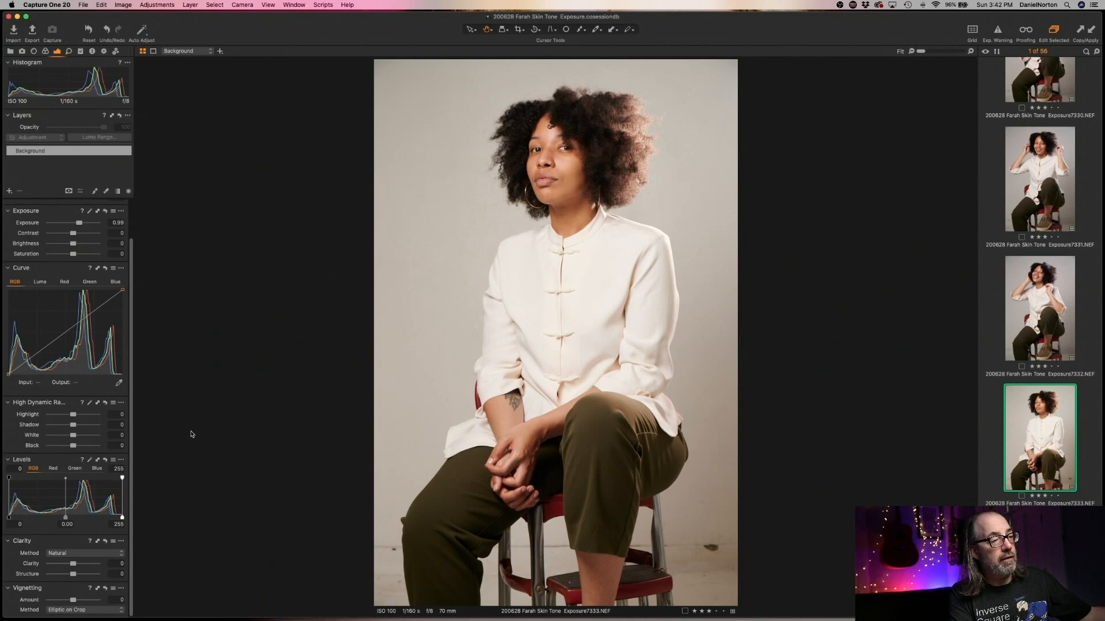
left_click_drag(122, 517, 114, 516)
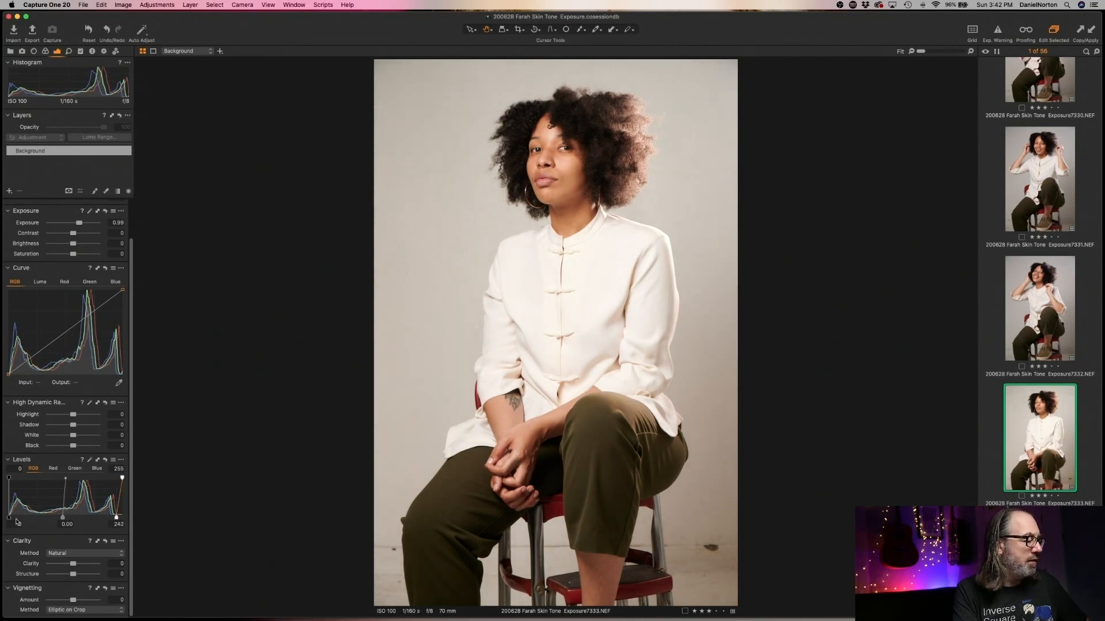
left_click_drag(8, 517, 71, 516)
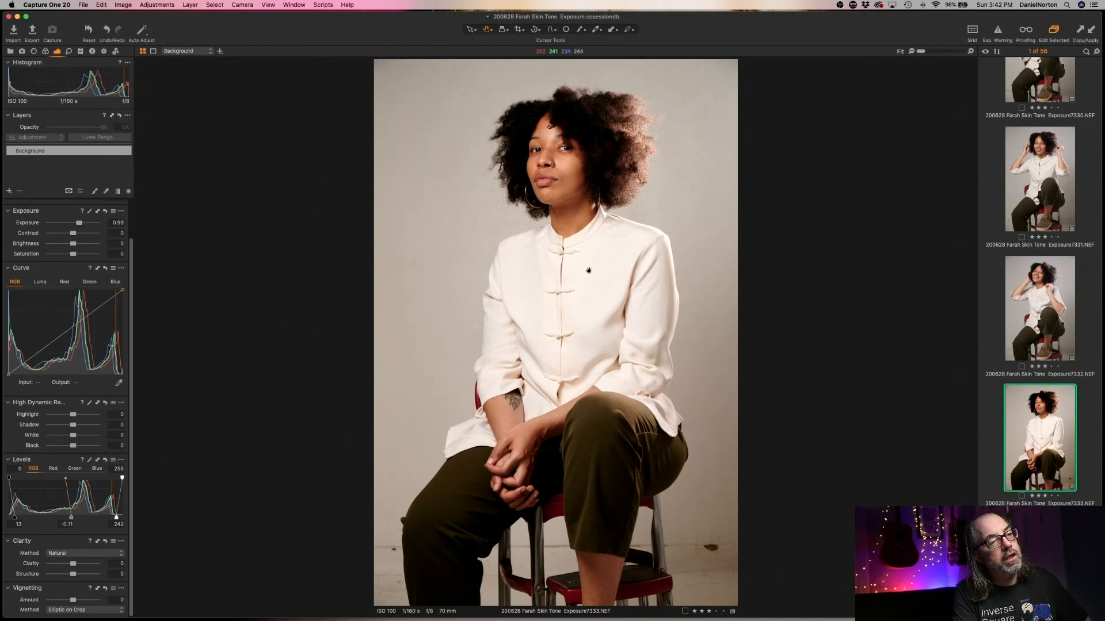
- Try applying the copied adjustments to frame 7333 while viewing the face up close, and undo them
double_click(556, 151)
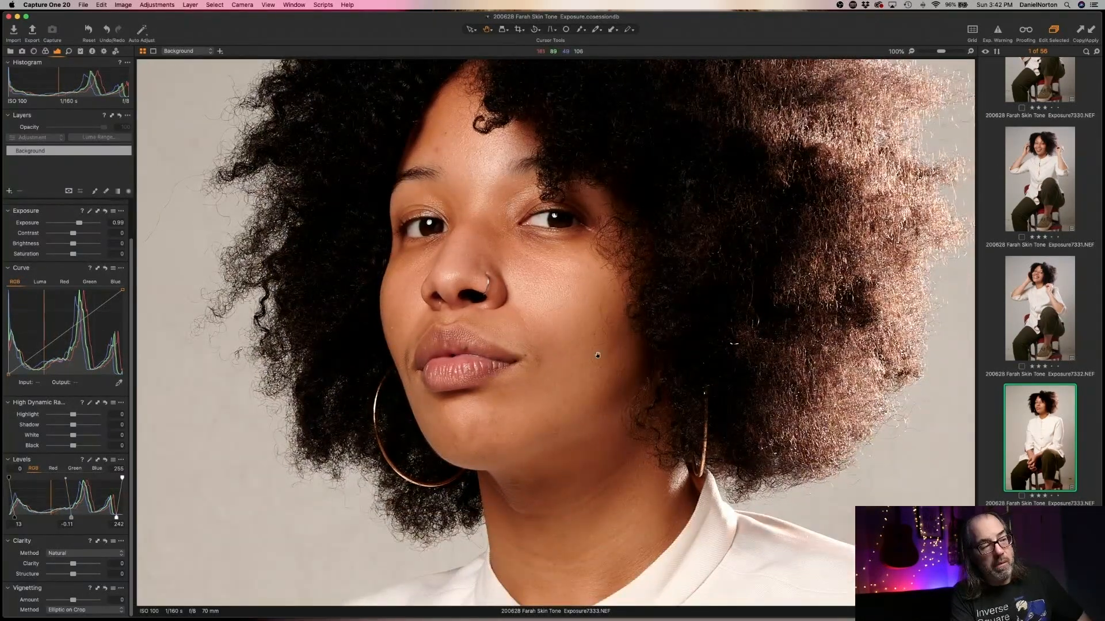
key("super+shift+v")
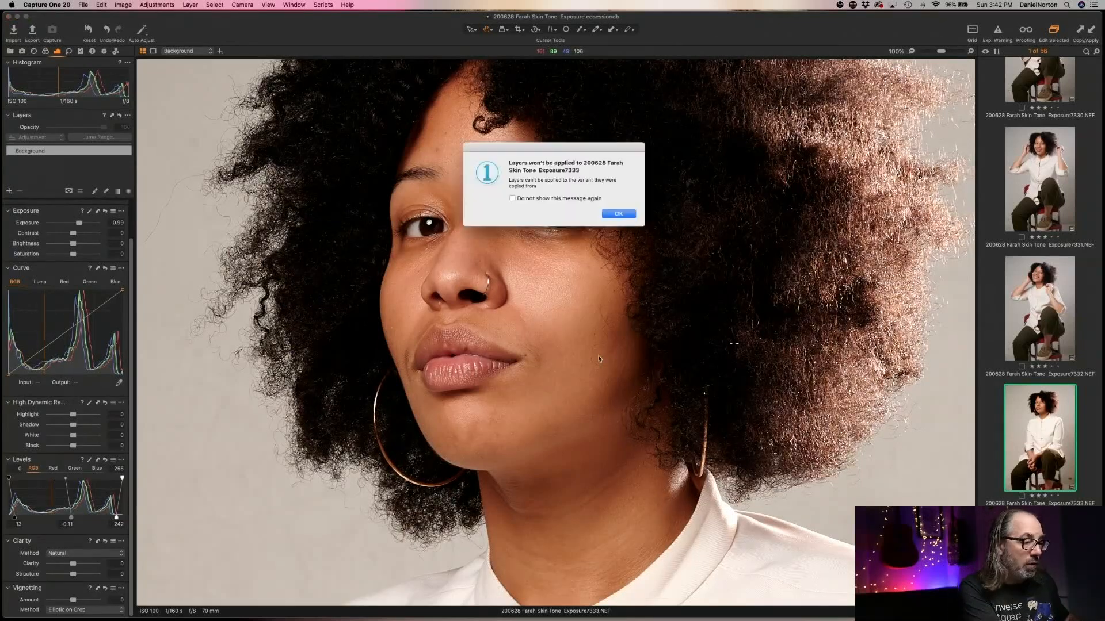
left_click(615, 215)
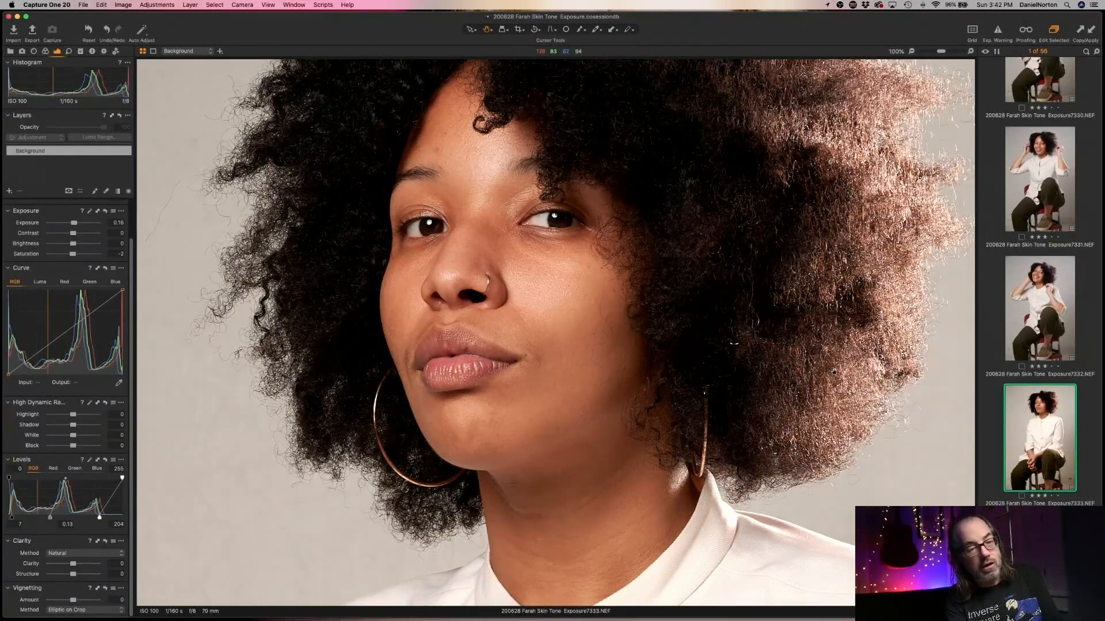
key("super+z")
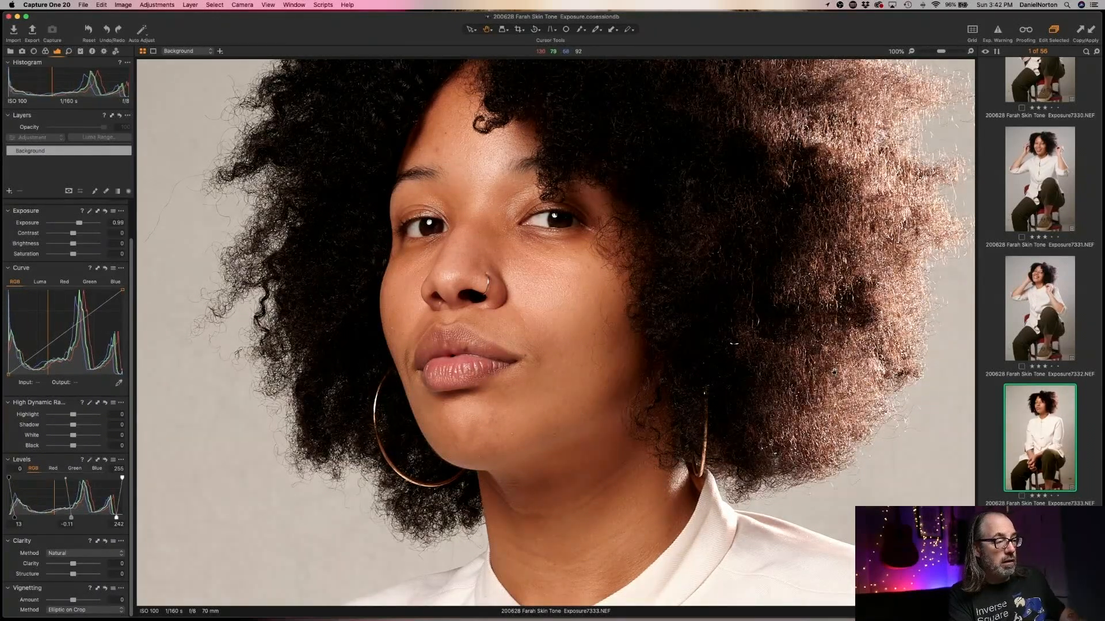
key("super+shift+z")
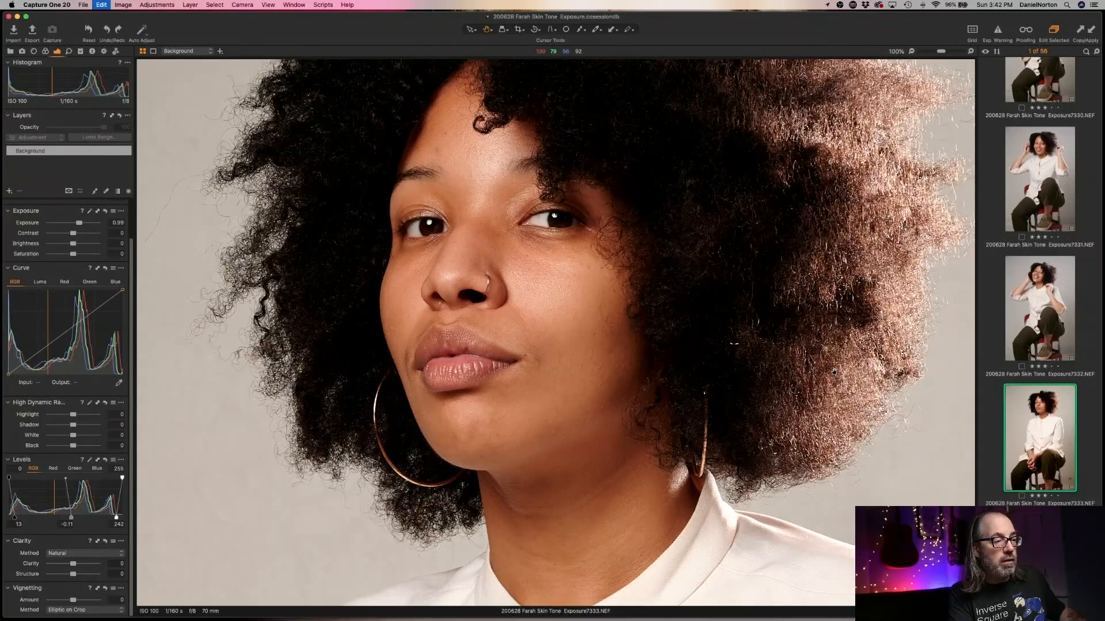
- Undo frame 7333's Levels midtone change and compare the face with frame 7332
key("super+z")
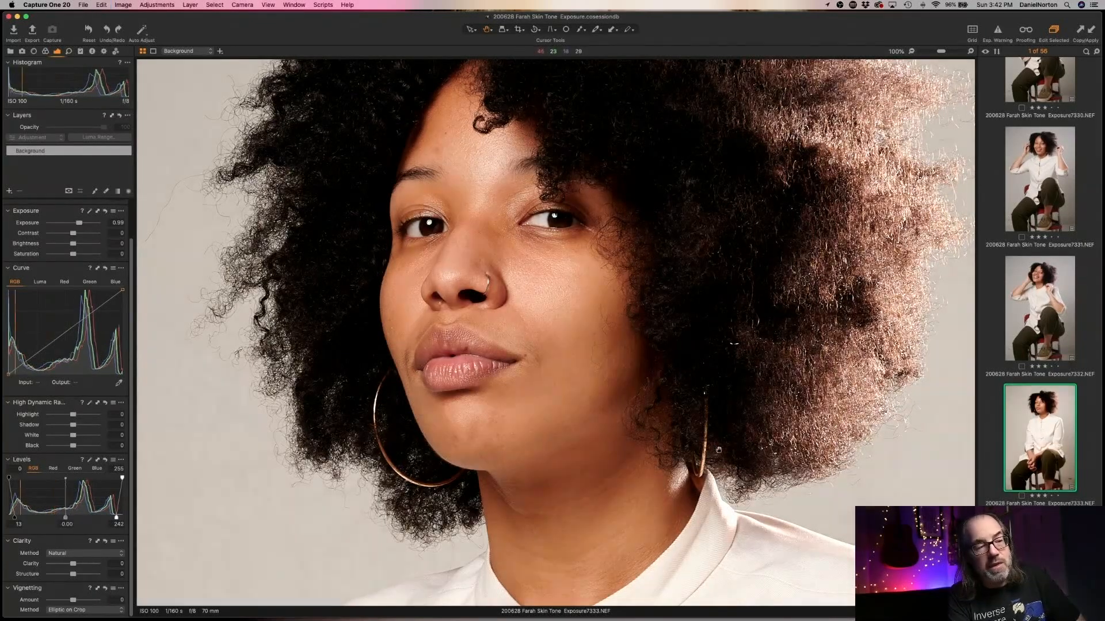
left_click(1047, 345)
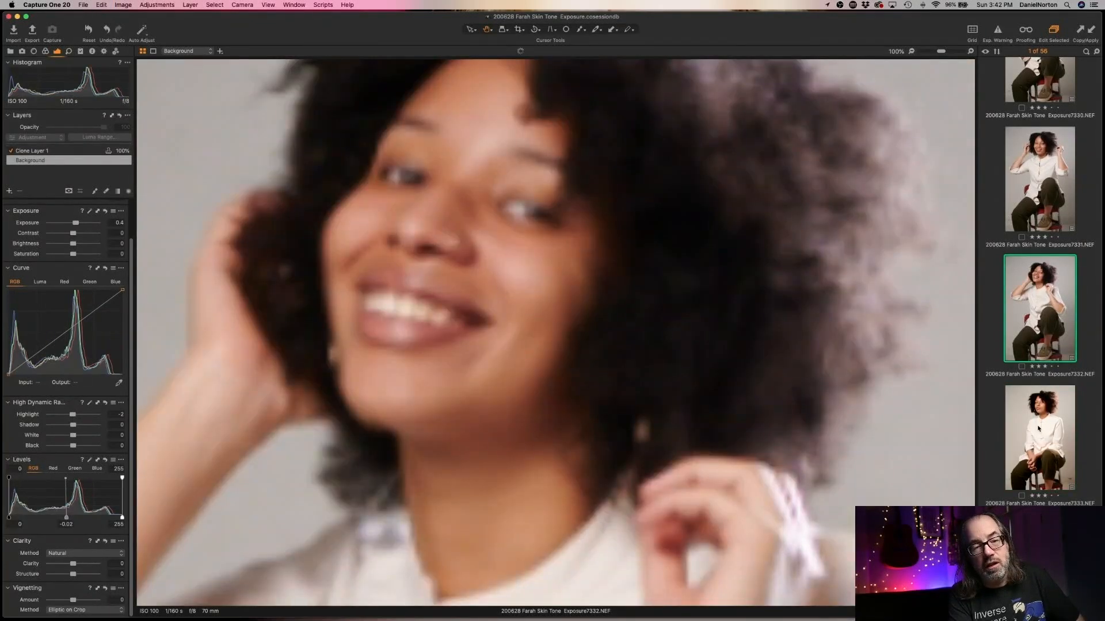
left_click(1039, 429)
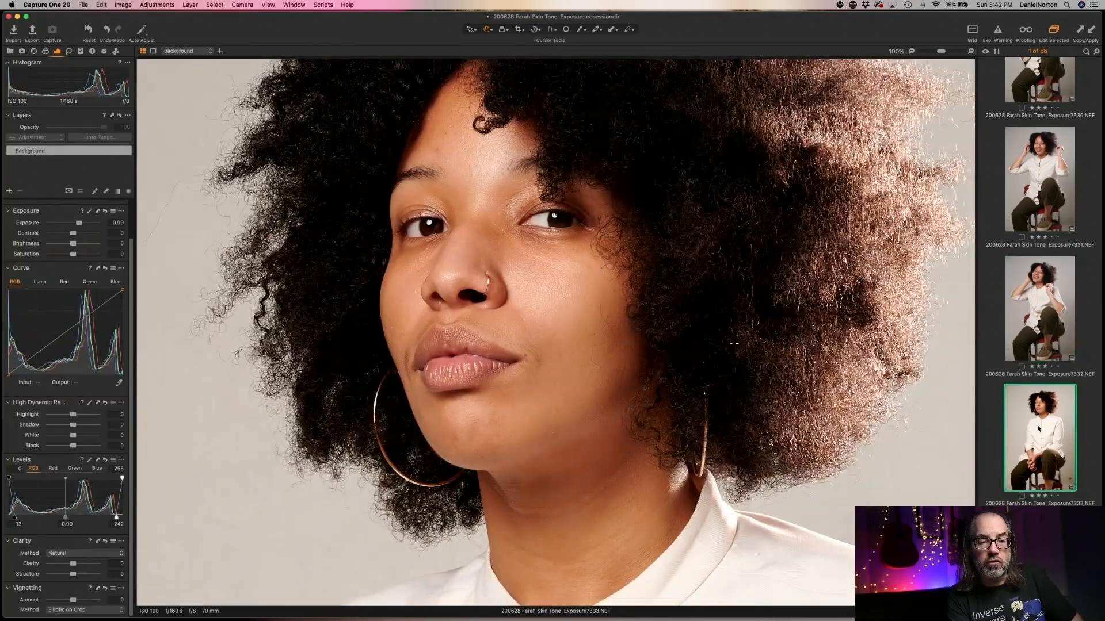
- Try resetting frame 7333, undo the reset, and inspect the whole portrait and the jacket's fabric detail
key("super+r")
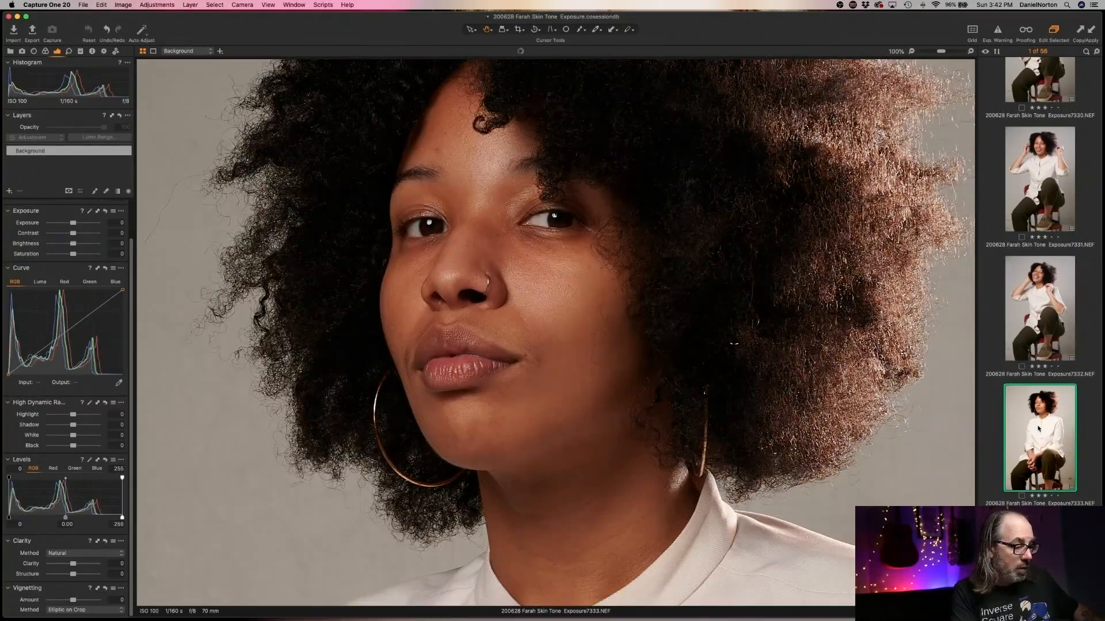
key("super+z")
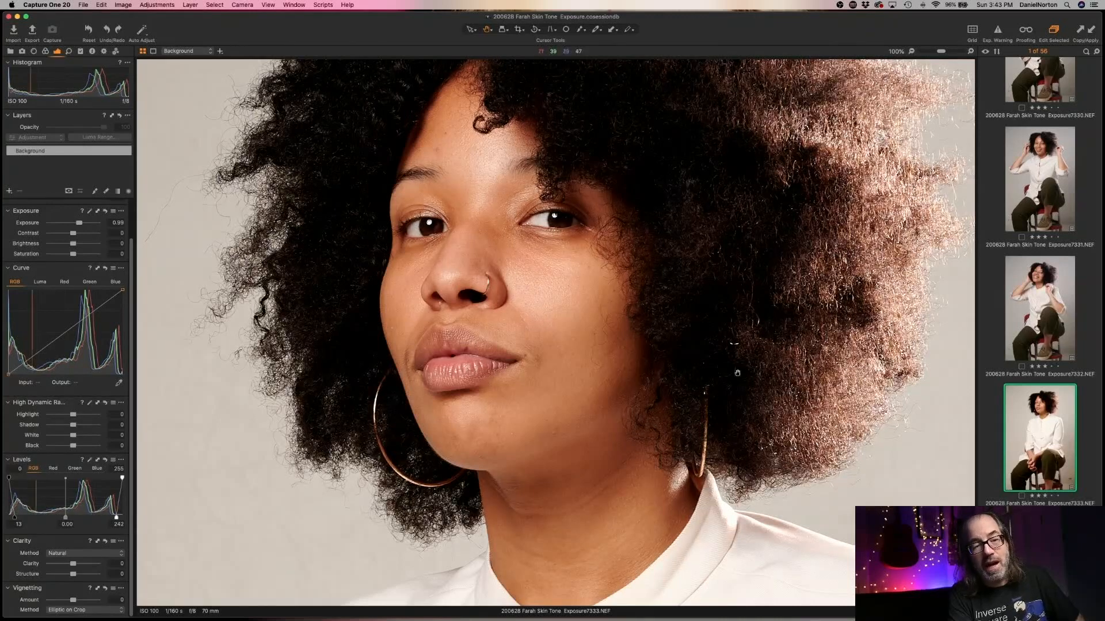
double_click(696, 402)
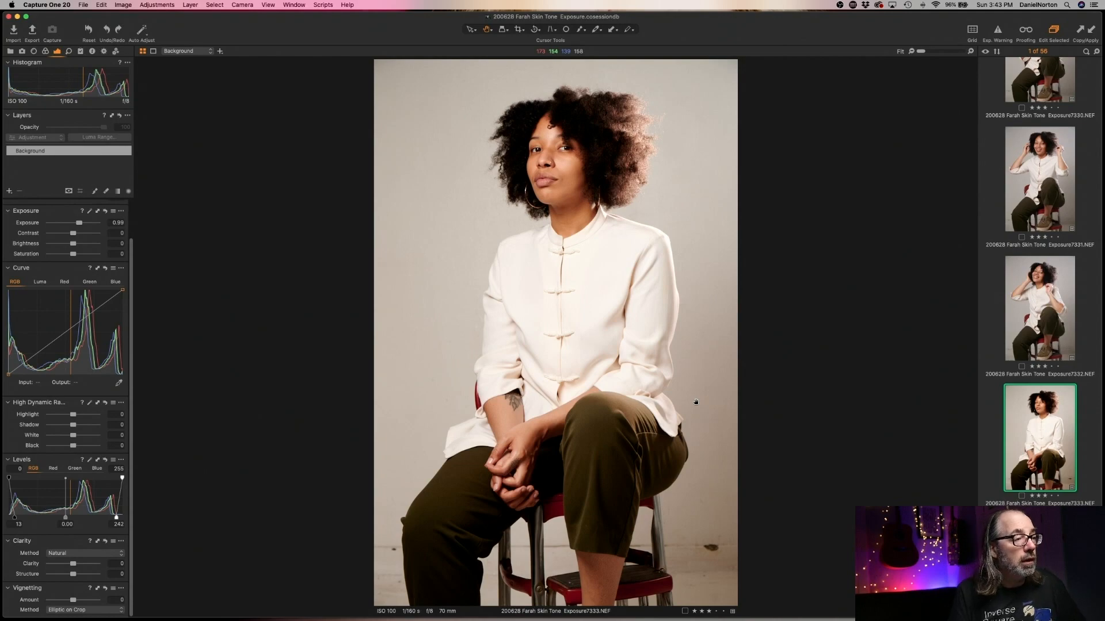
scroll(696, 402, "up", 1)
mouse_move(1104, 620)
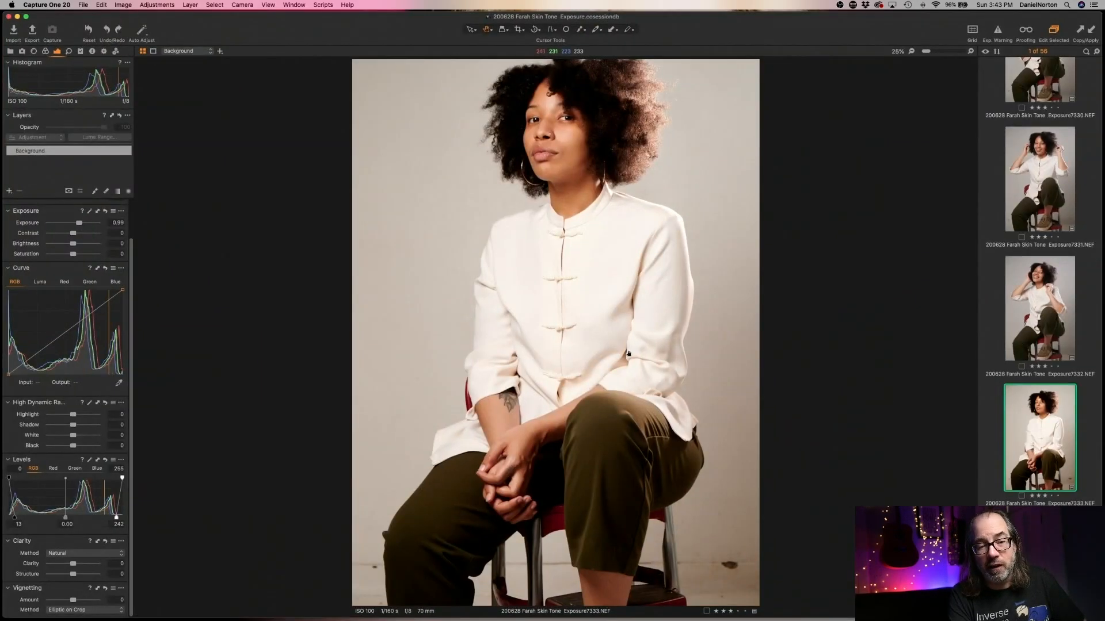
double_click(631, 354)
double_click(630, 355)
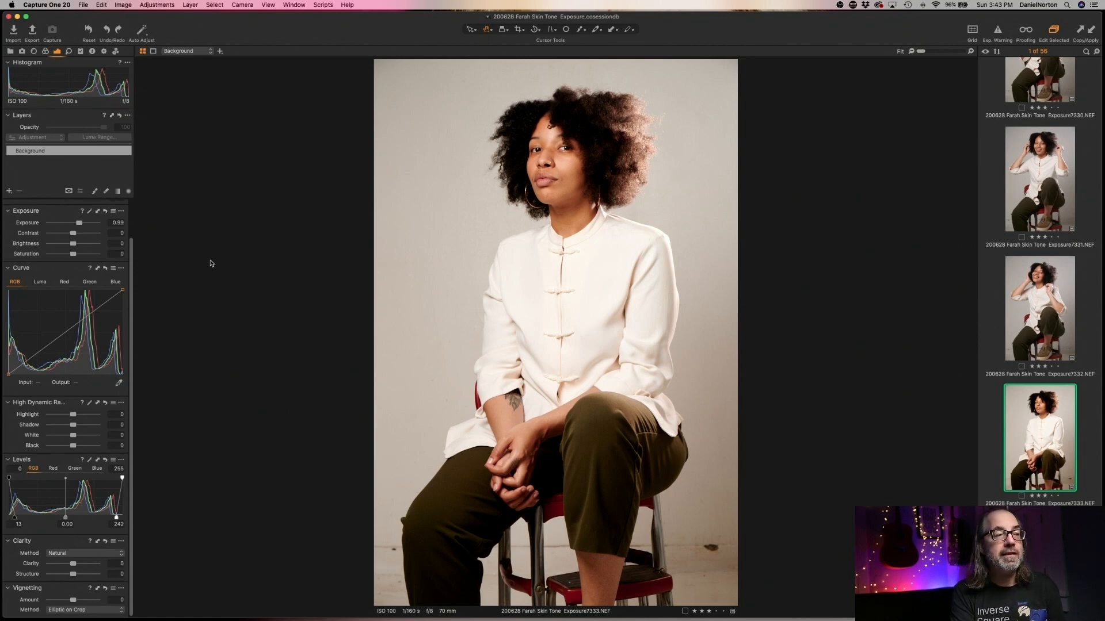
left_click(570, 307)
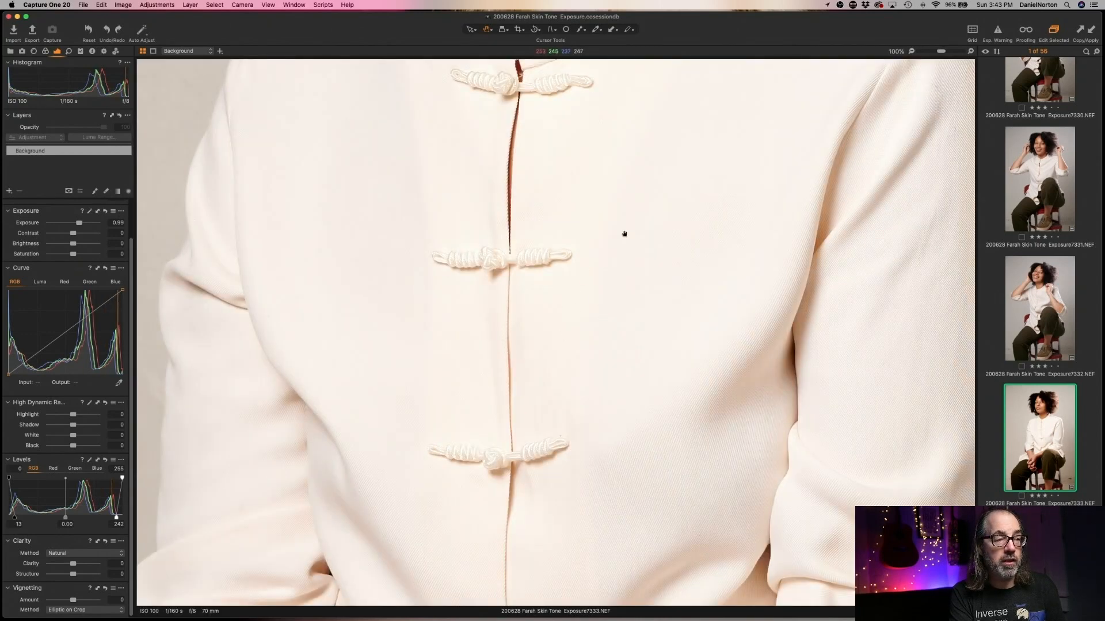
left_click(576, 250)
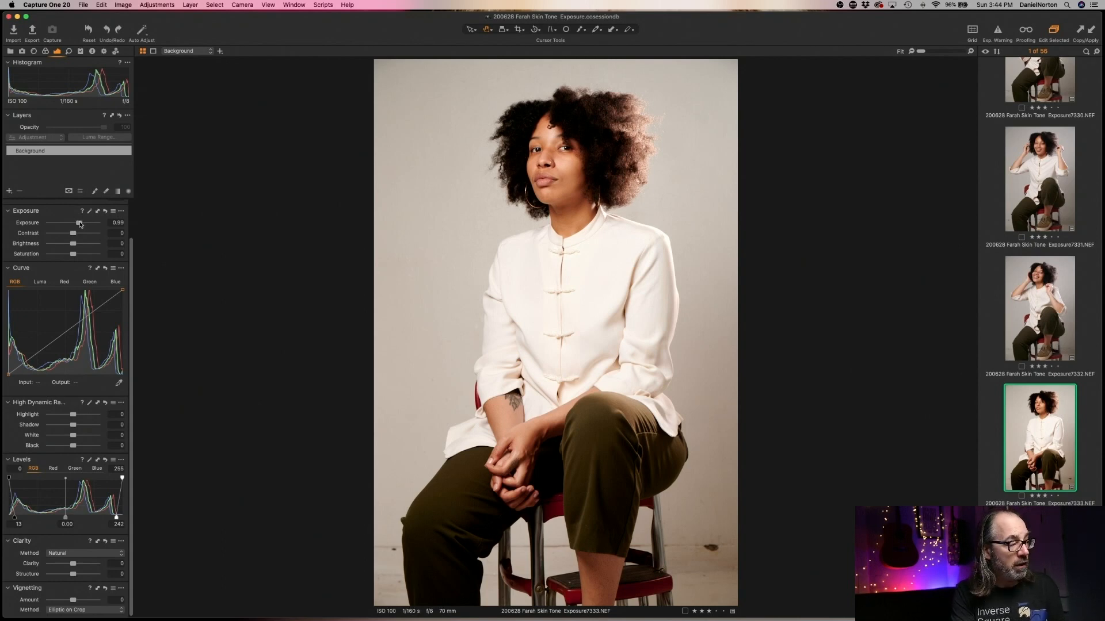
- Try Exposure at -0.24 and at 0 on frame 7333 while checking the jacket's fabric, and undo these exposure changes
left_click_drag(80, 225, 72, 224)
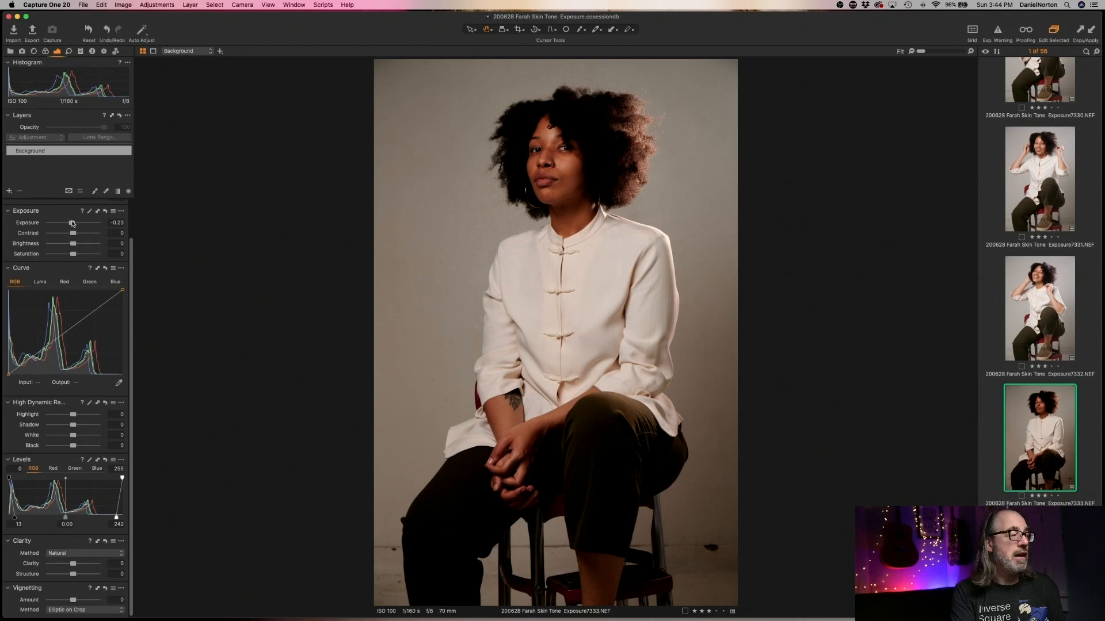
left_click_drag(72, 224, 71, 224)
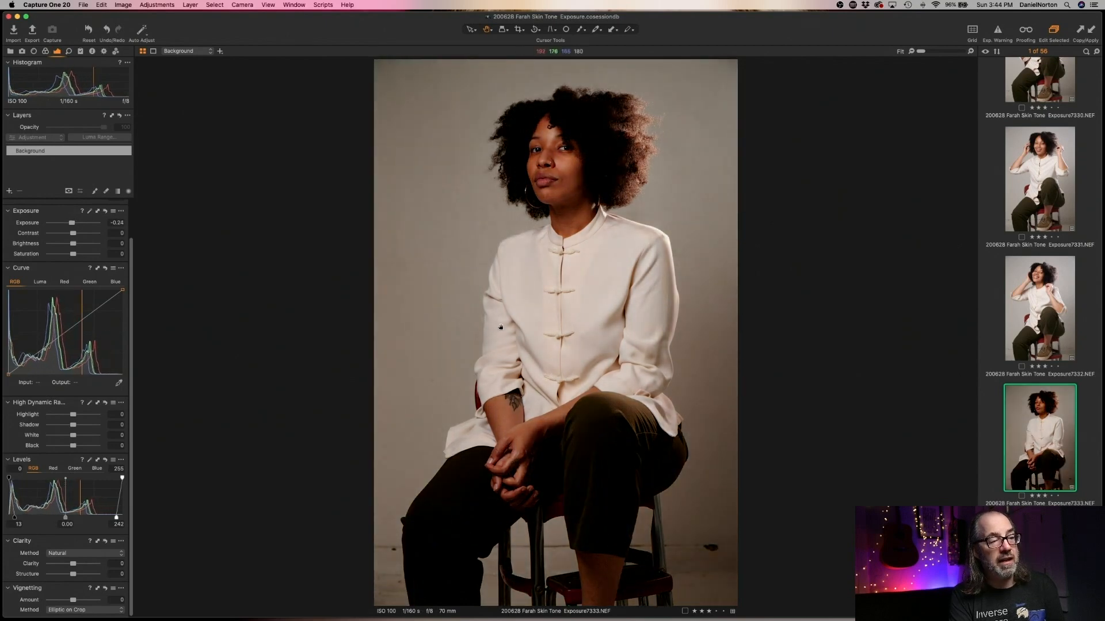
left_click(585, 333)
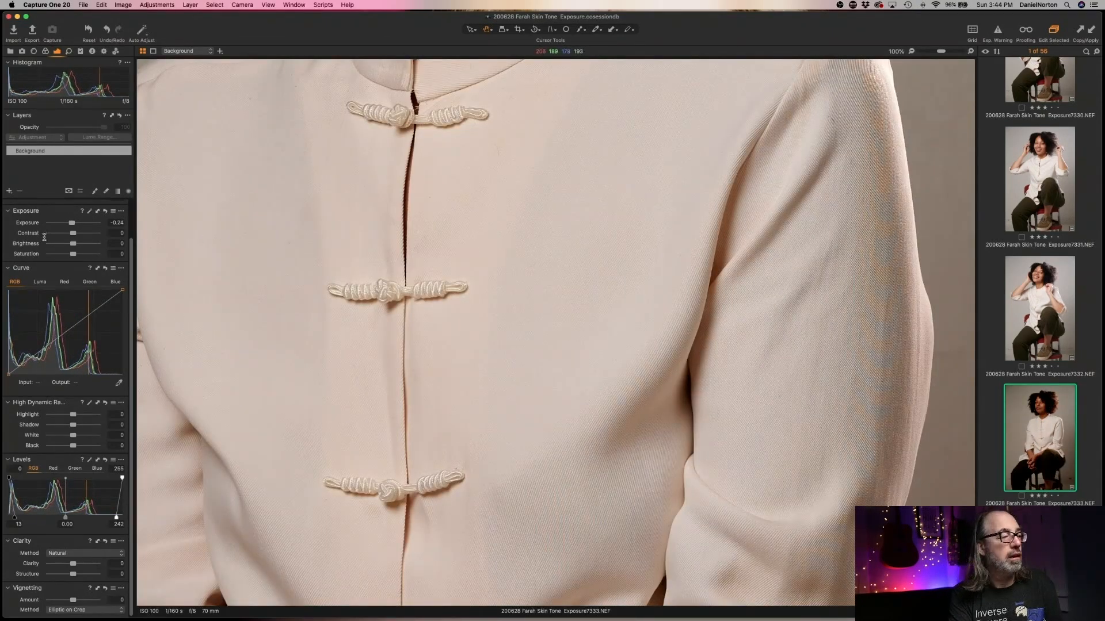
double_click(72, 224)
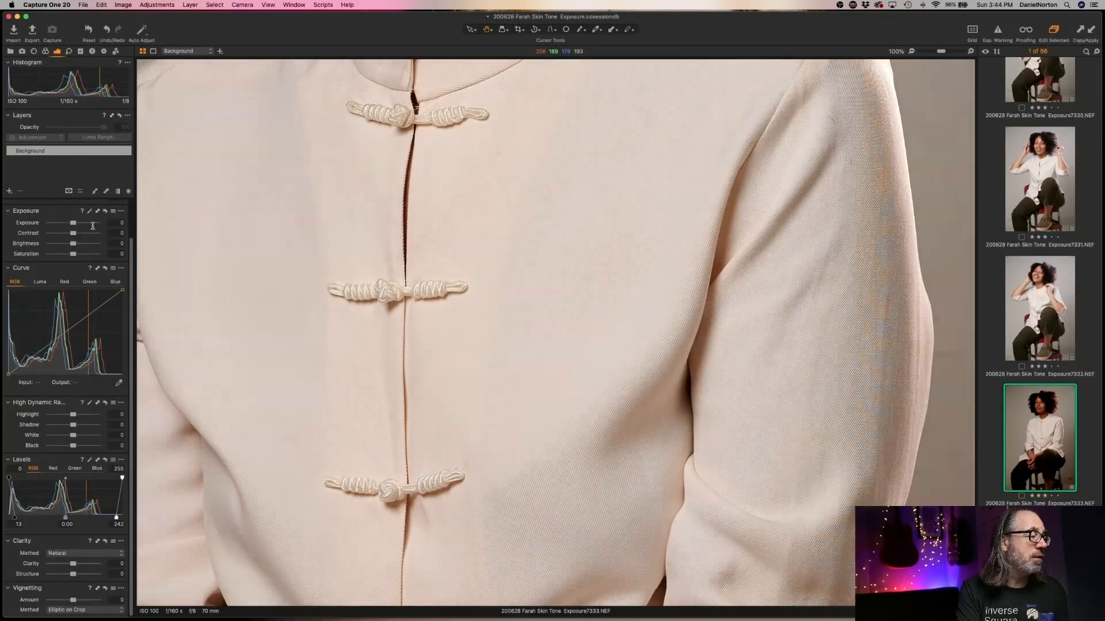
key("super+z")
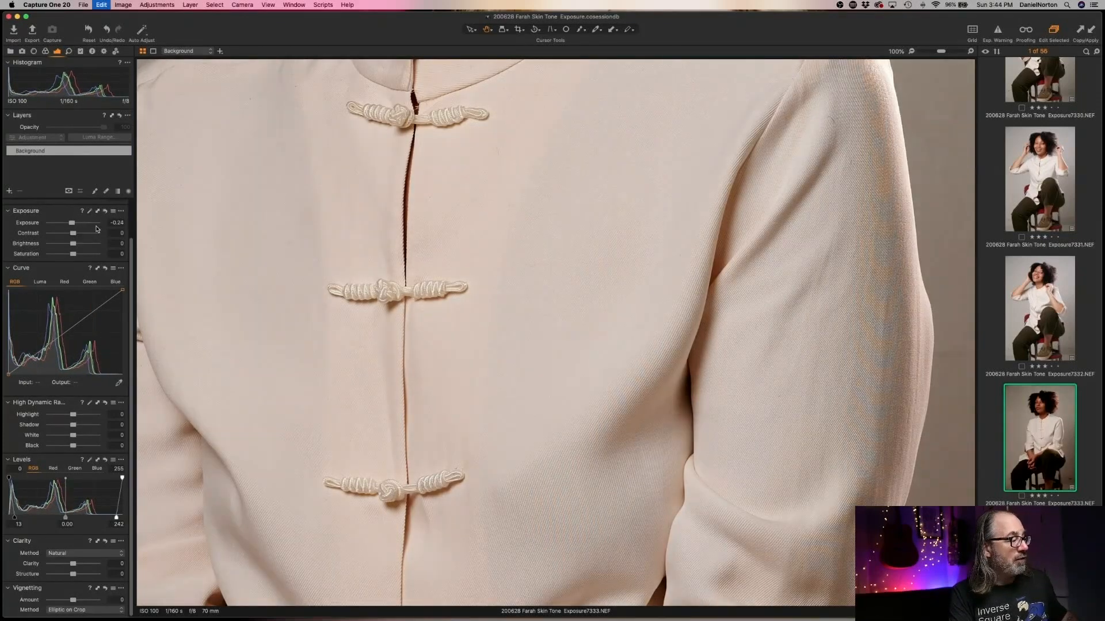
key("super+z")
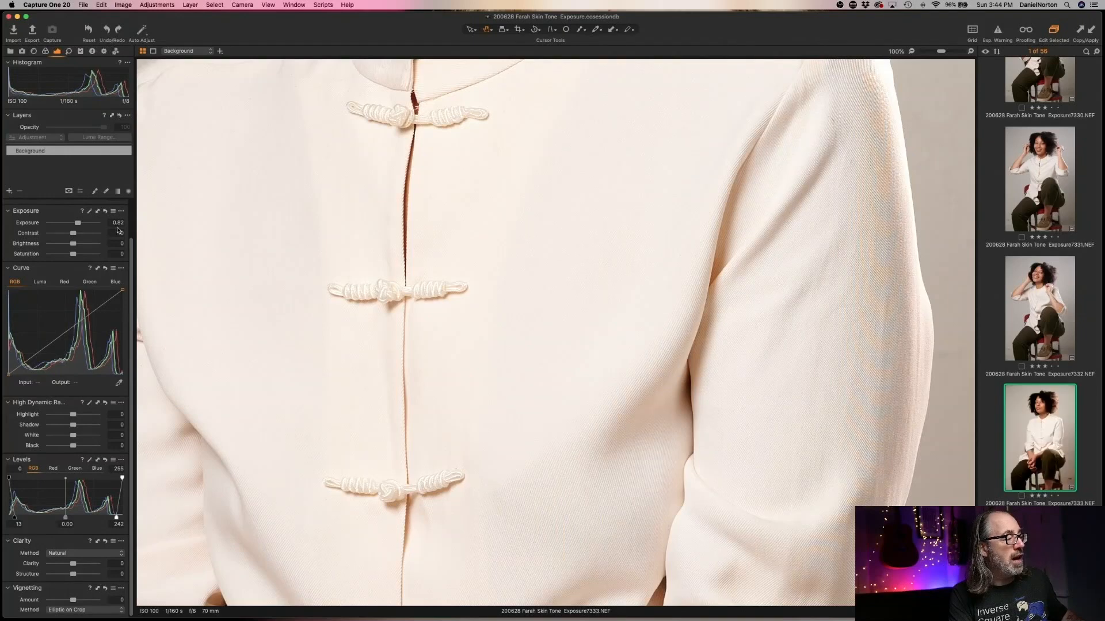
- Apply the copied adjustments to frame 7333 again, dismissing the layer notice, and check the whole portrait
key("super+shift+z")
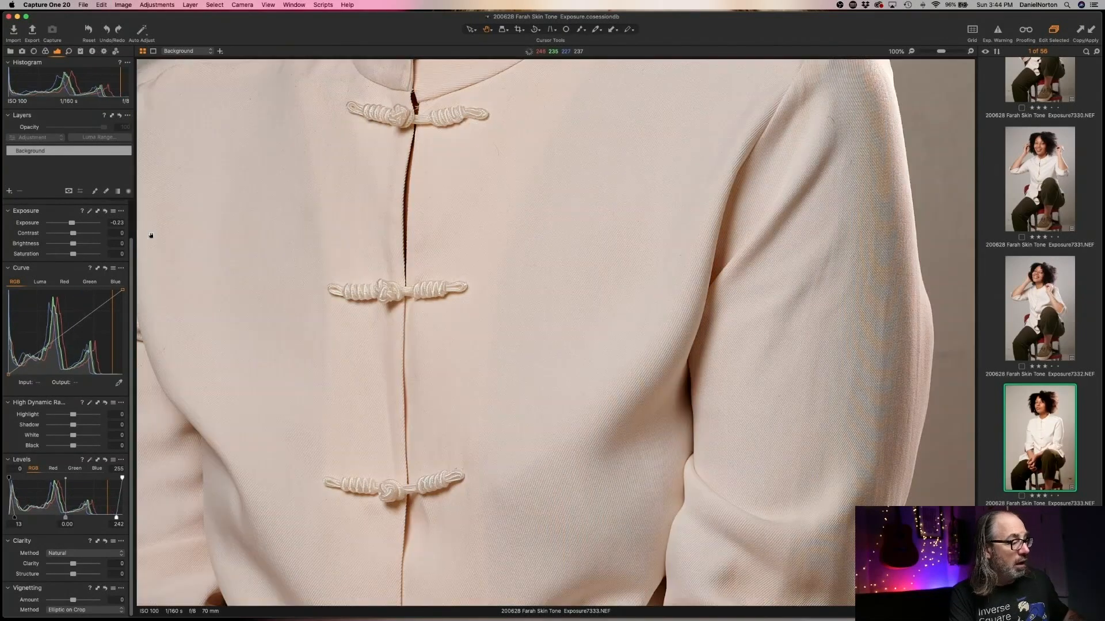
key("super+shift+v")
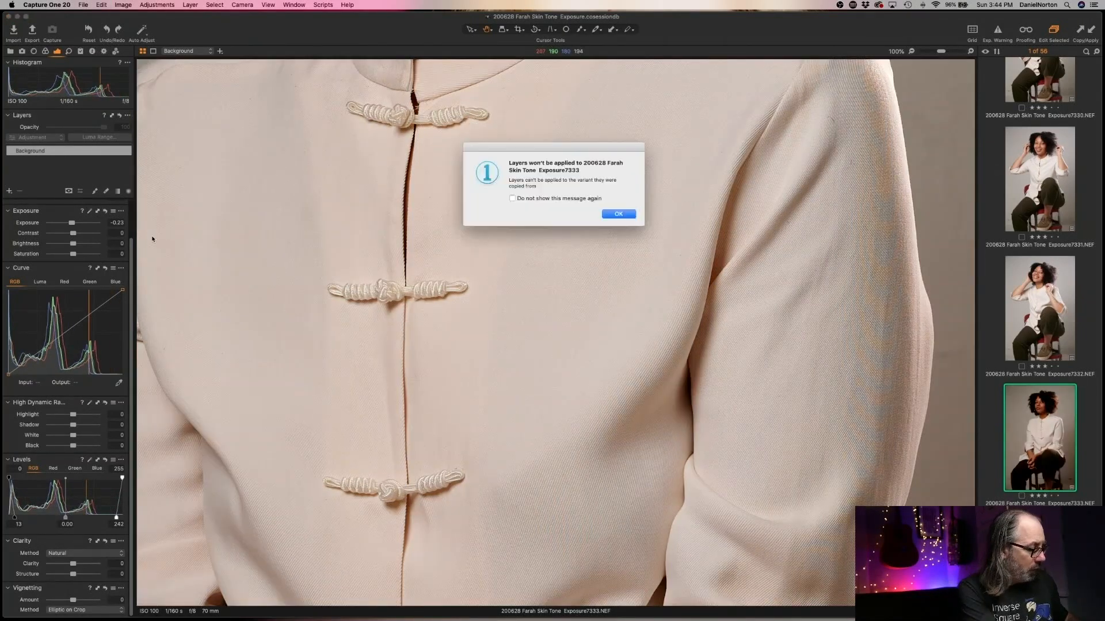
left_click(611, 214)
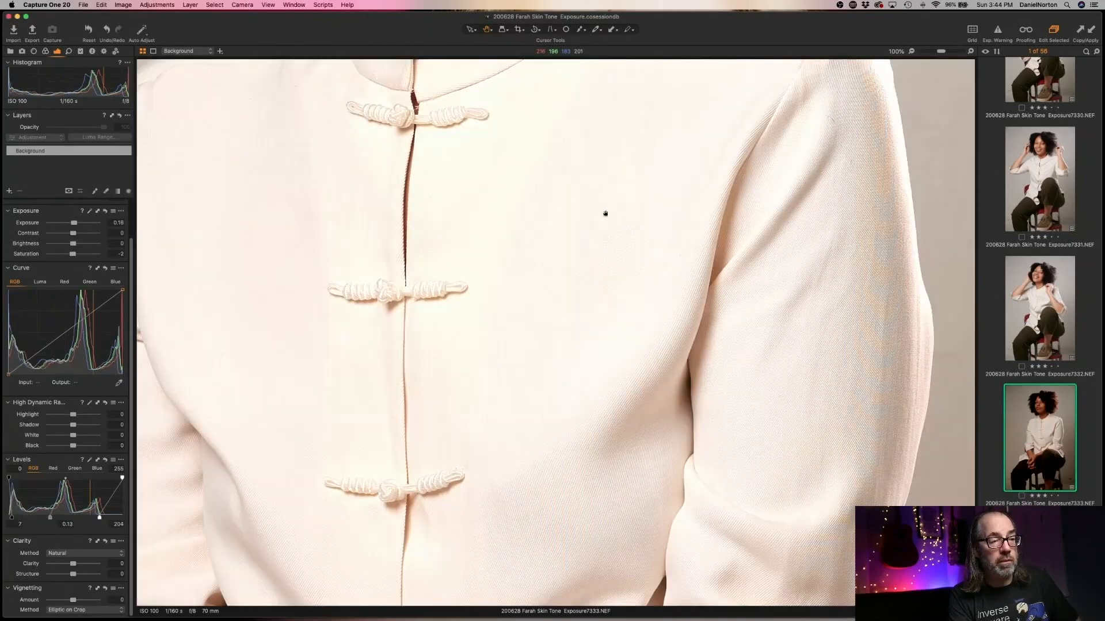
key("super+0")
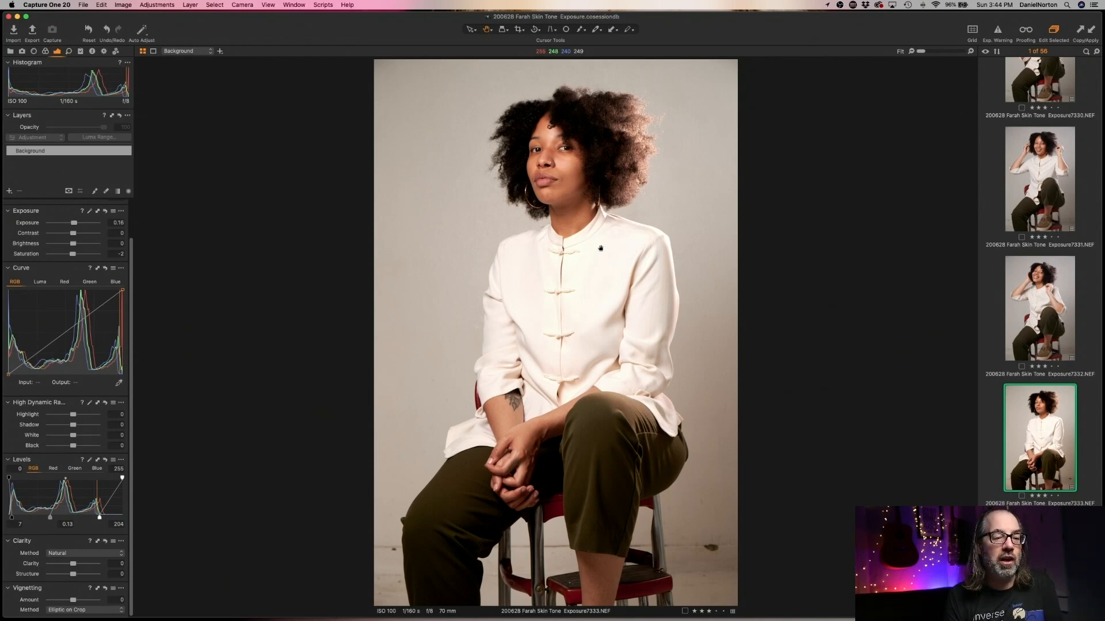
key("super+shift+v")
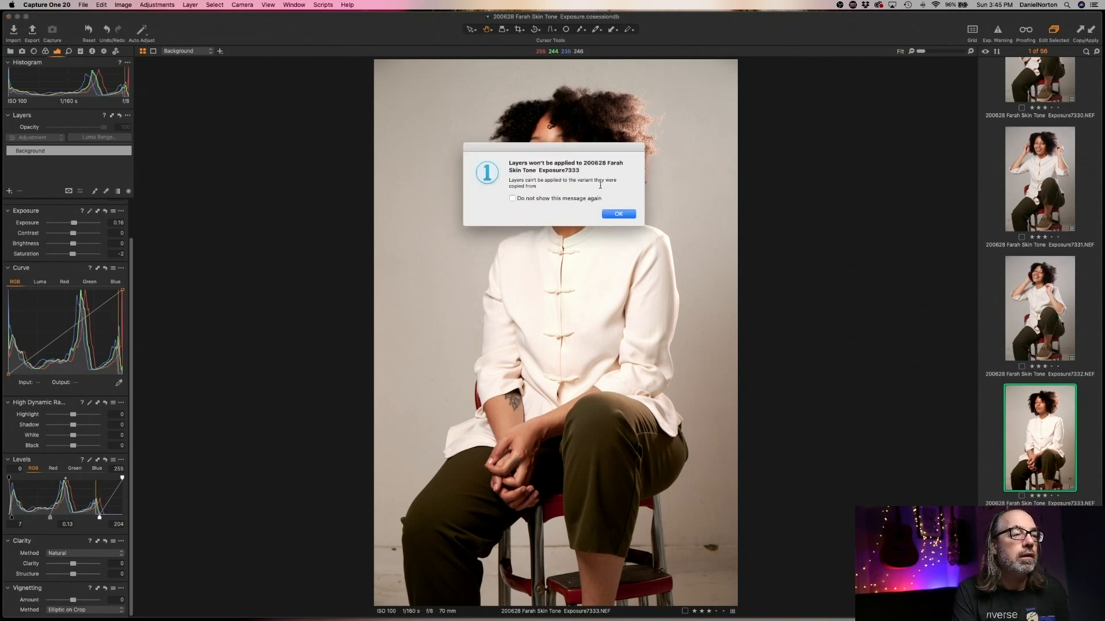
left_click(512, 198)
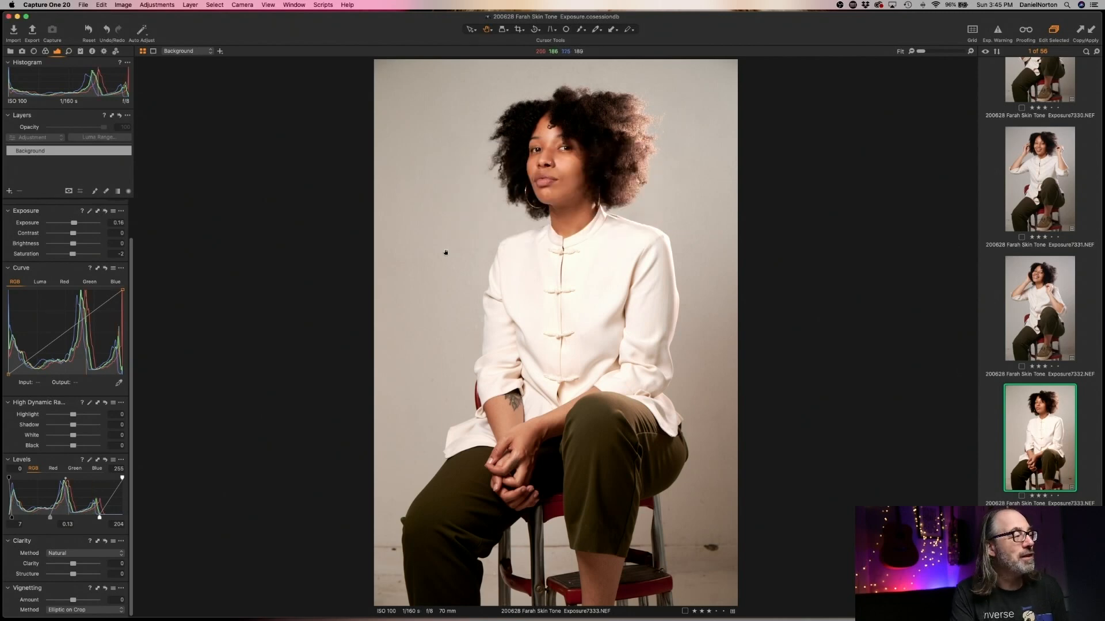
- Compare the whole portrait in frame 7333 with the neighbouring frame 7332 for overall exposure and skin tone
left_click(1023, 325)
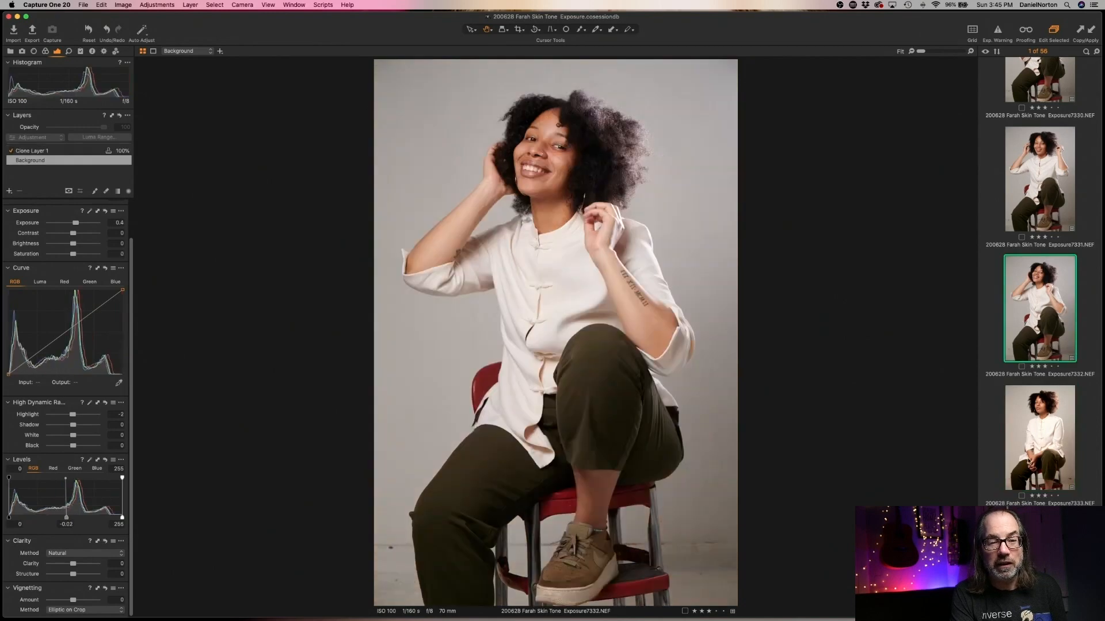
left_click(1029, 460)
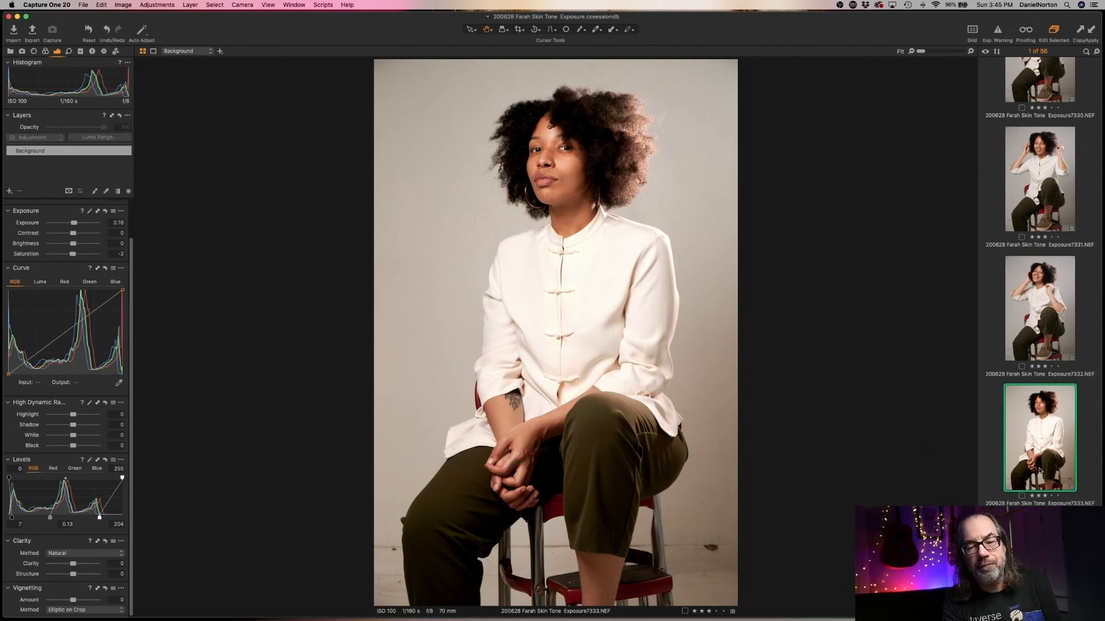
scroll(1039, 471, "up", 1)
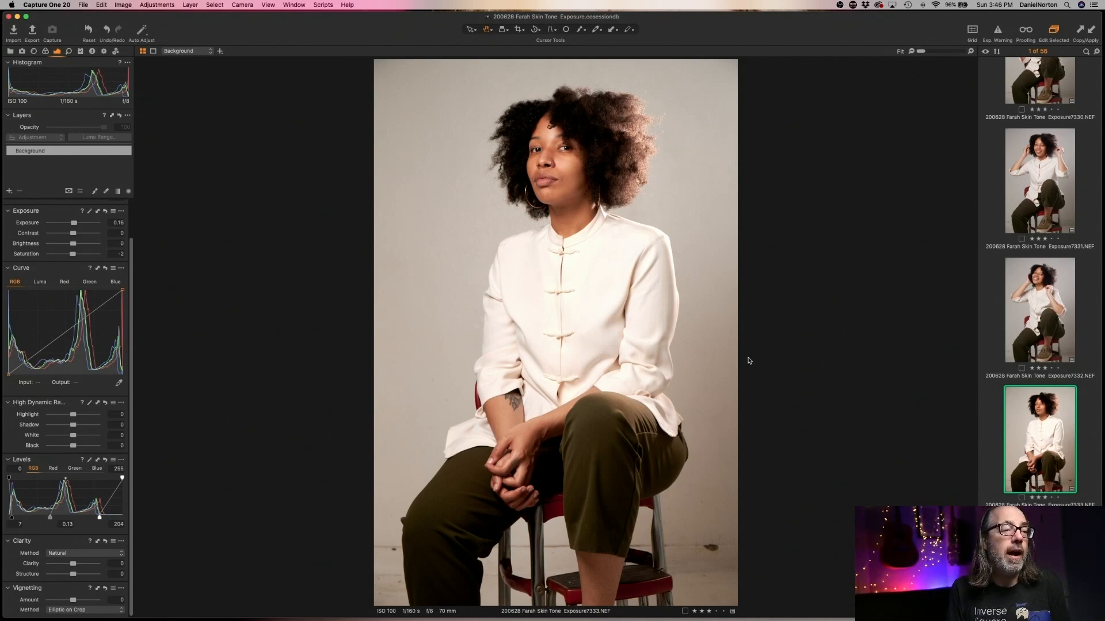
scroll(1035, 345, "down", 2)
left_click(1046, 308)
left_click(1042, 392)
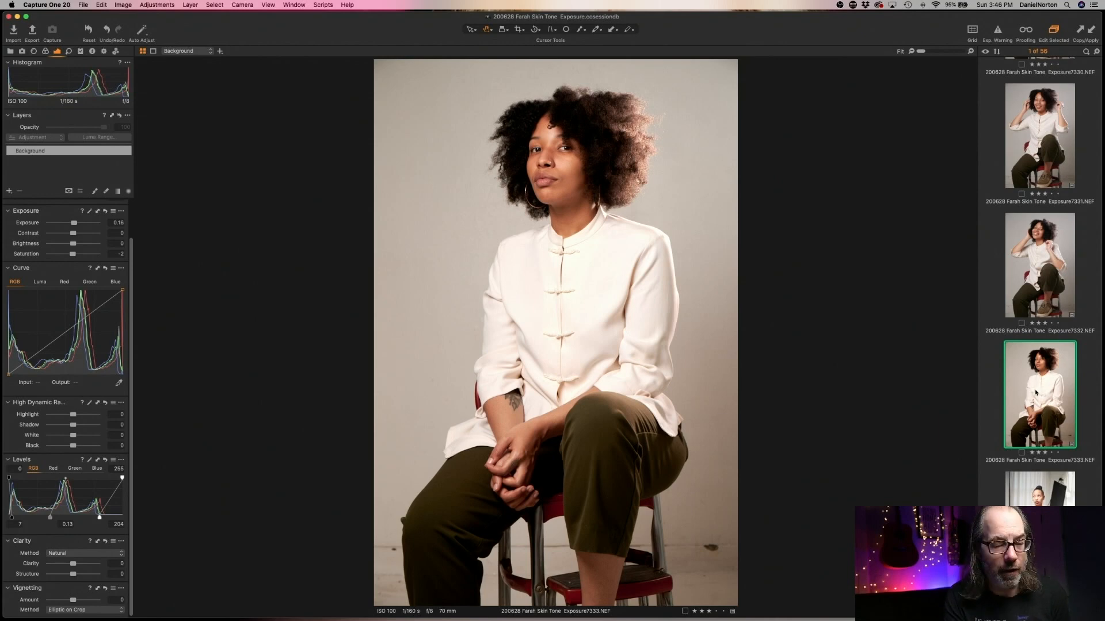
- Check the face in frame 7334 up close and remove frames 7334 through 7342 from the three-star set
scroll(1061, 413, "down", 3)
left_click(1036, 429)
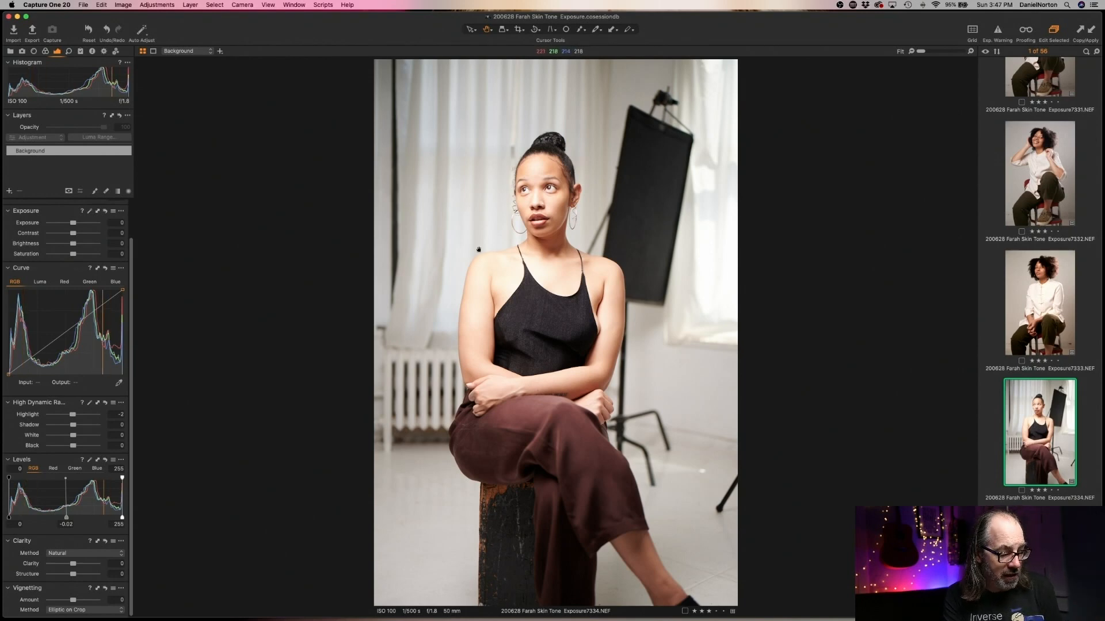
left_click(544, 208)
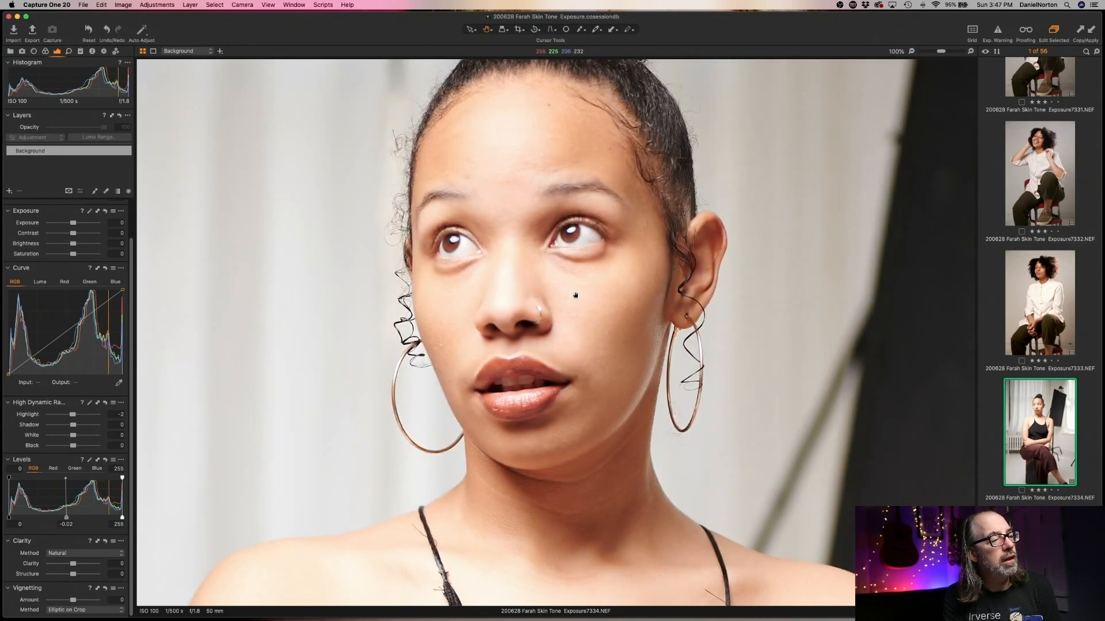
left_click(575, 295)
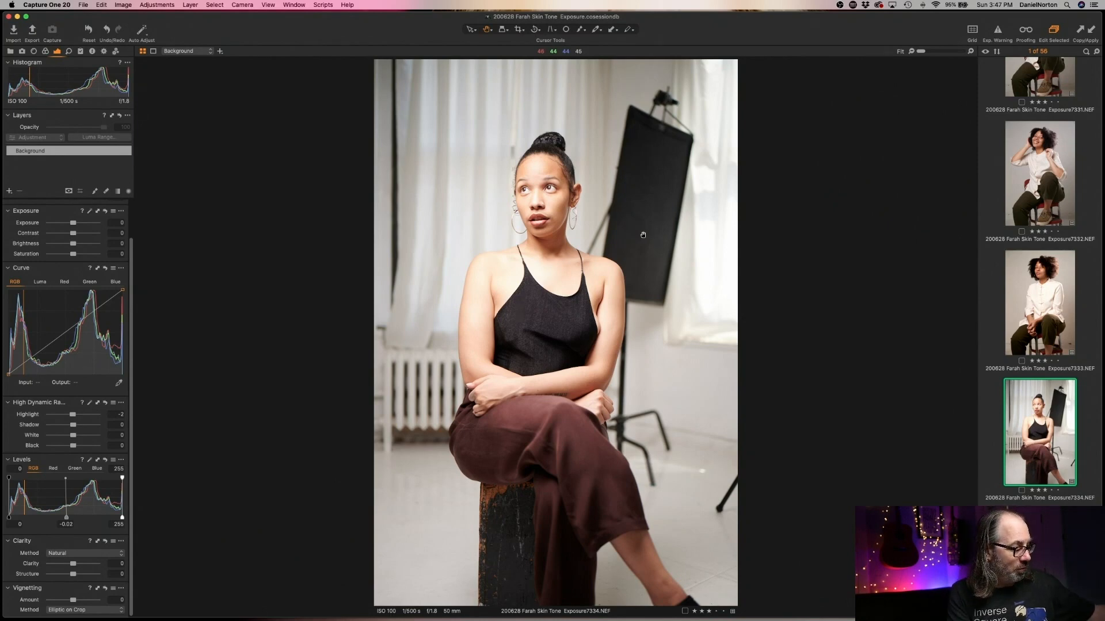
key("BackSpace")
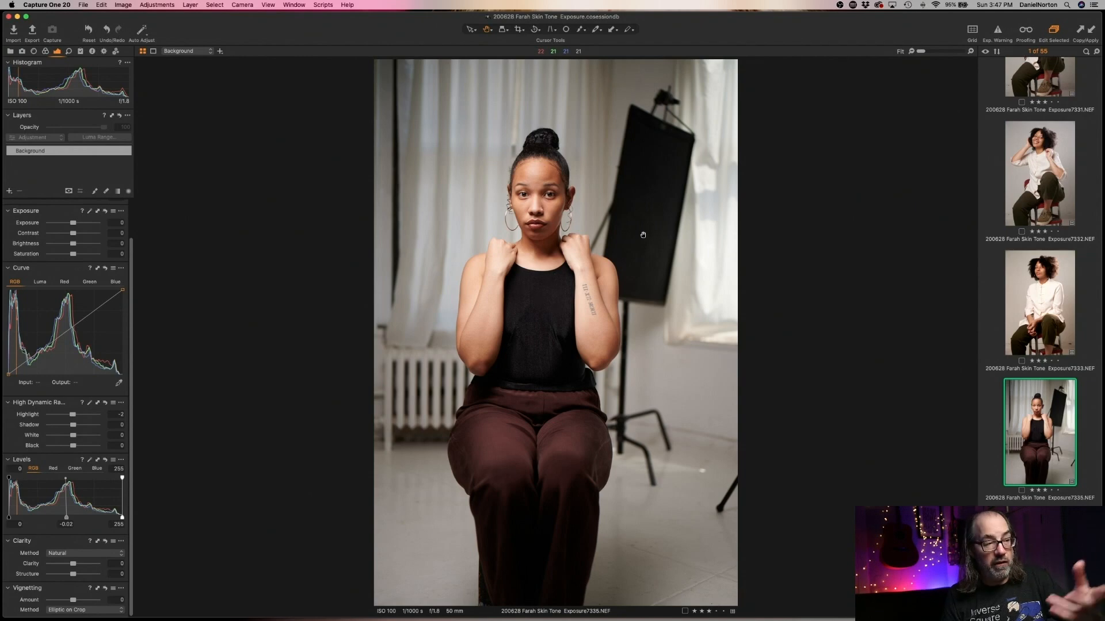
key("super+BackSpace")
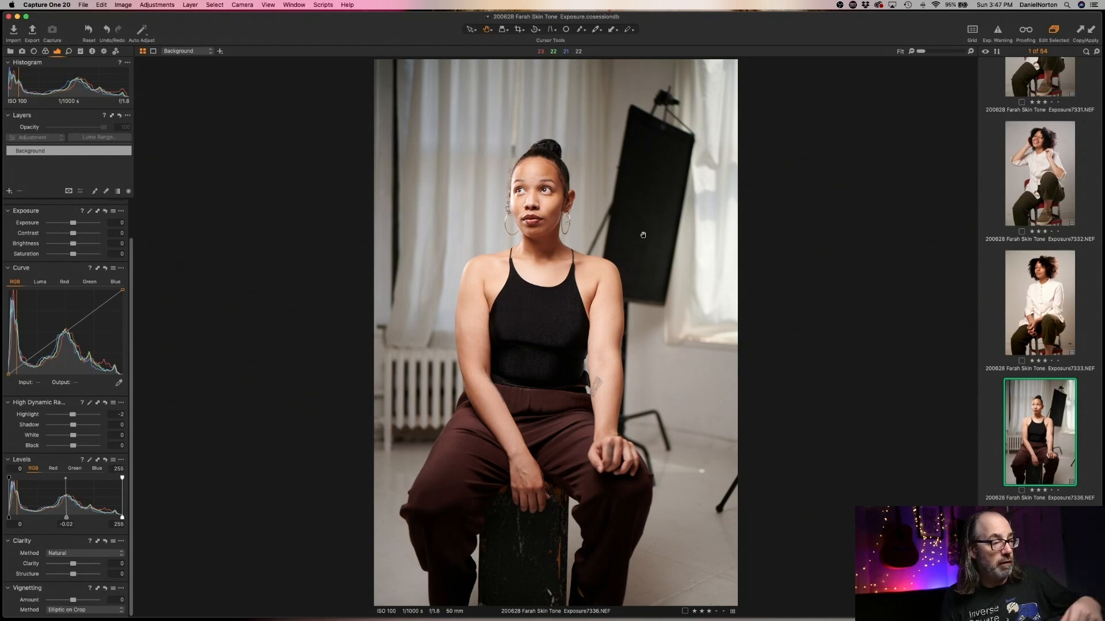
key("super+BackSpace")
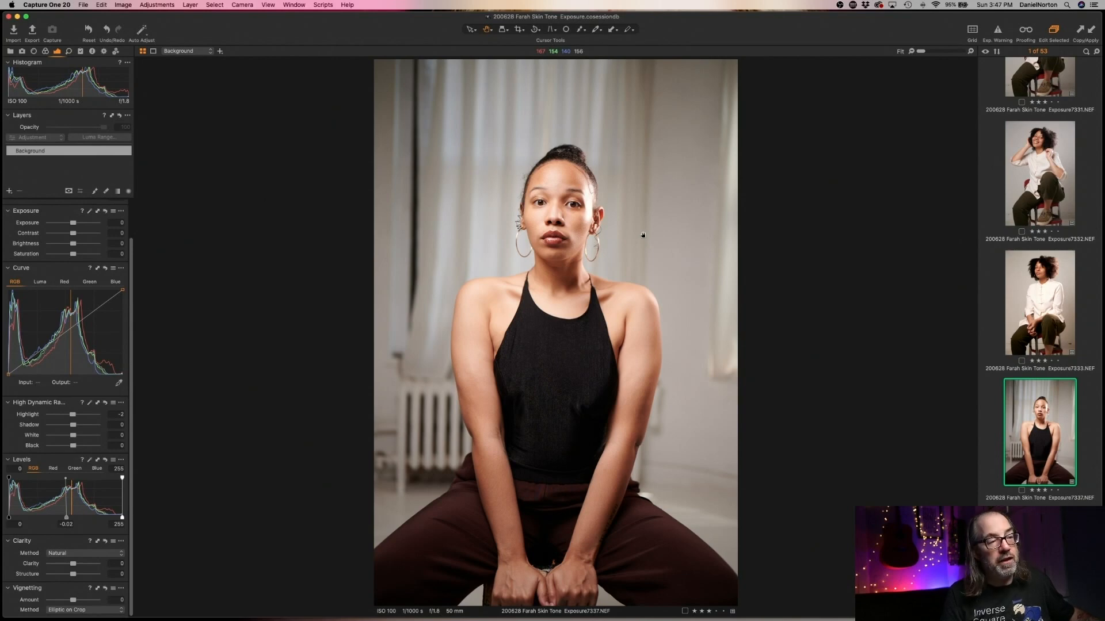
key("super+BackSpace")
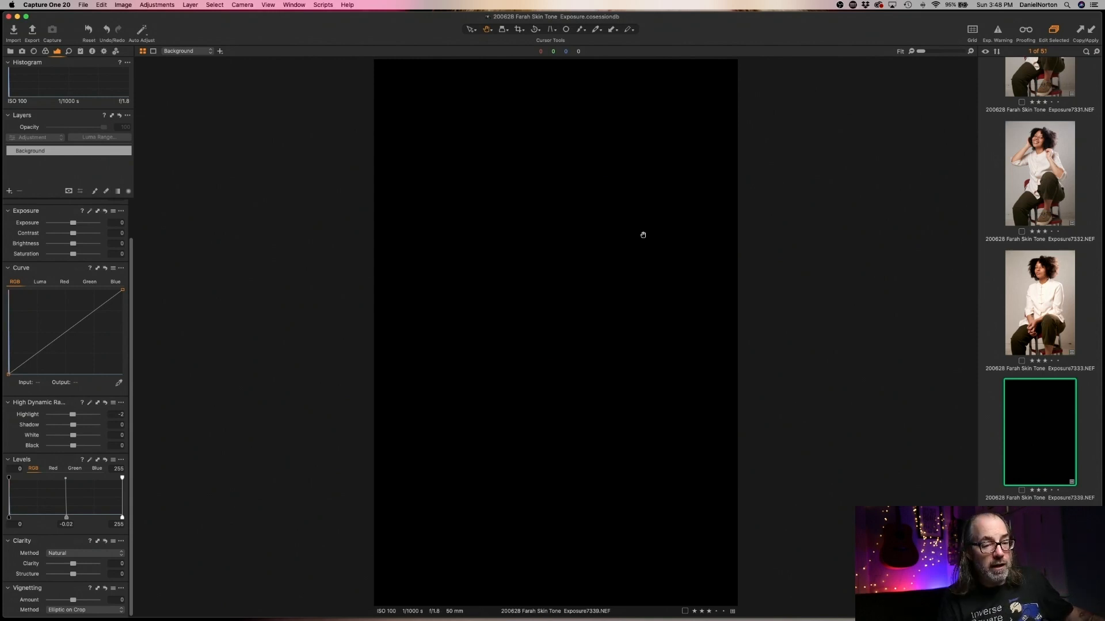
key("super+BackSpace")
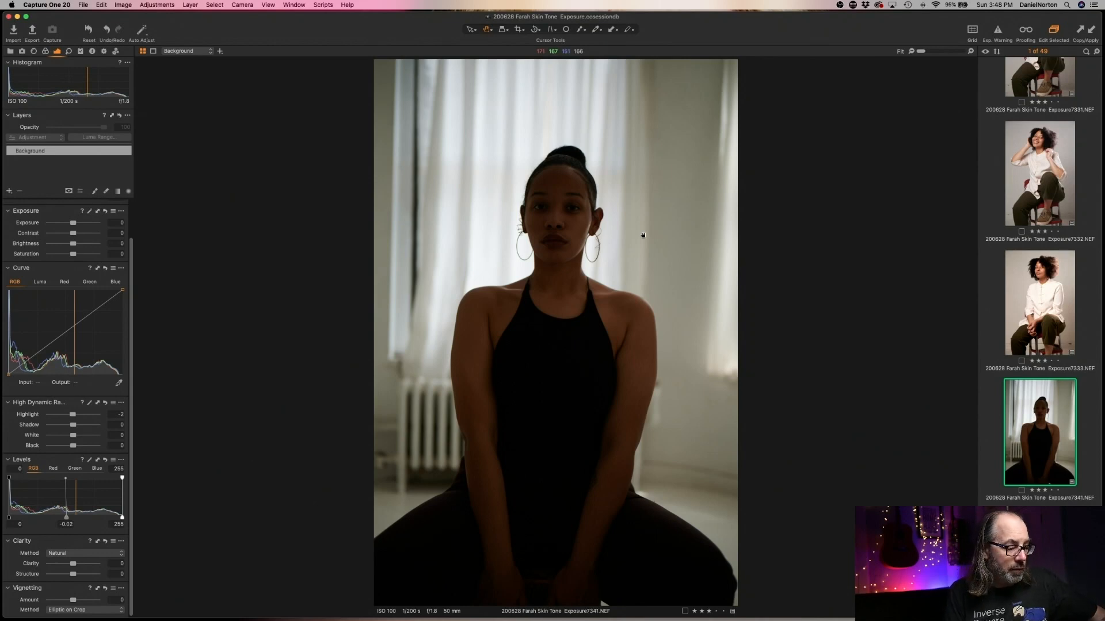
key("Delete")
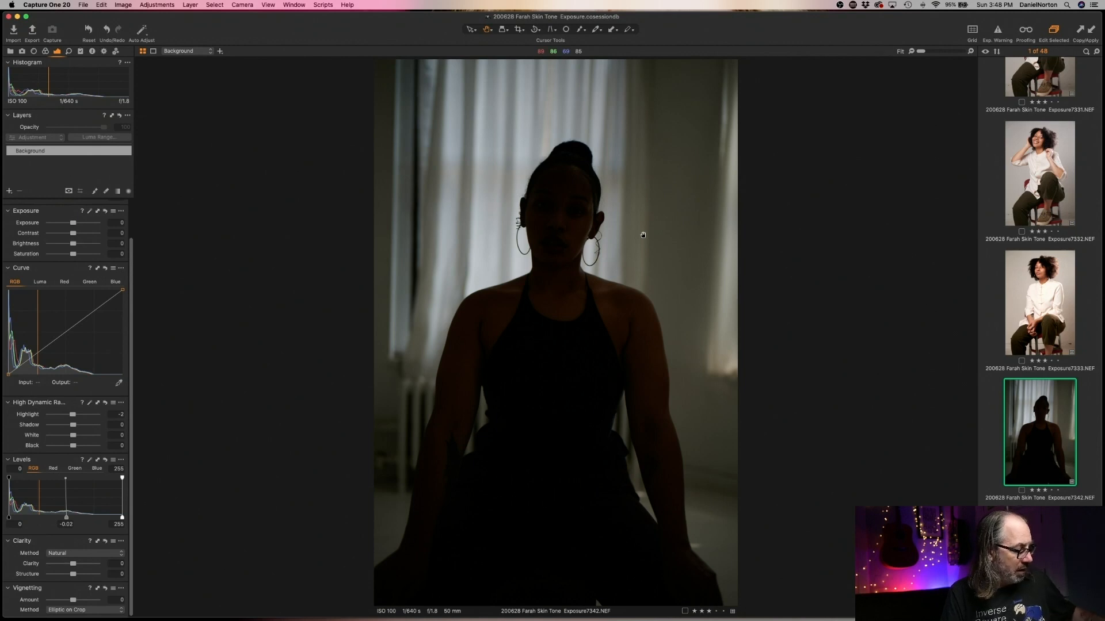
key("super+BackSpace")
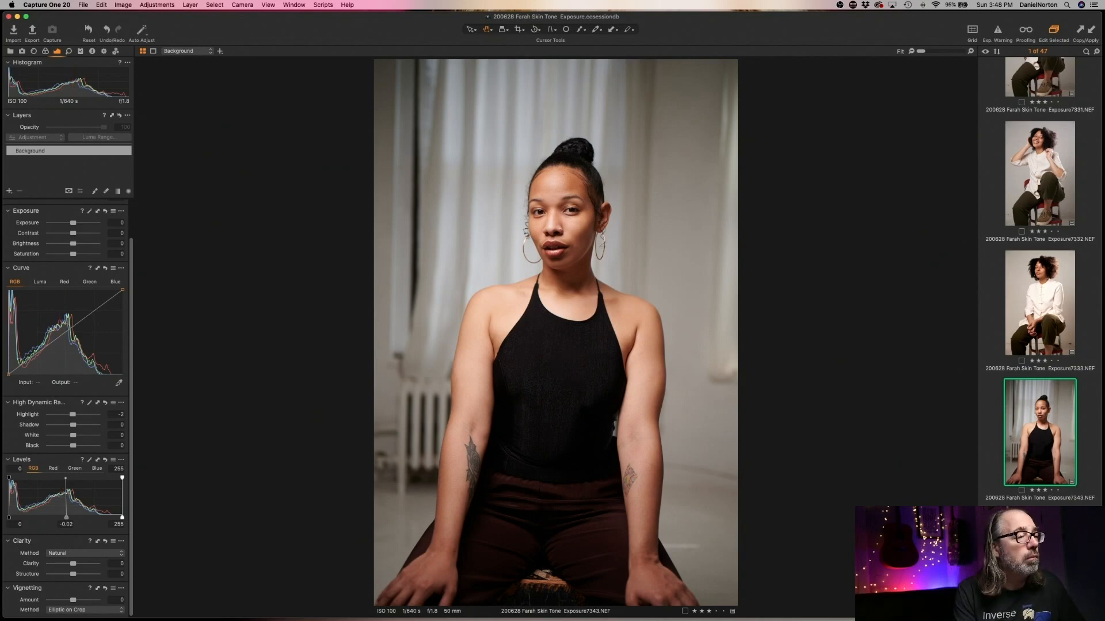
- Lower frame 7343's Levels input white point to about 246 while checking the face up close
left_click(574, 214)
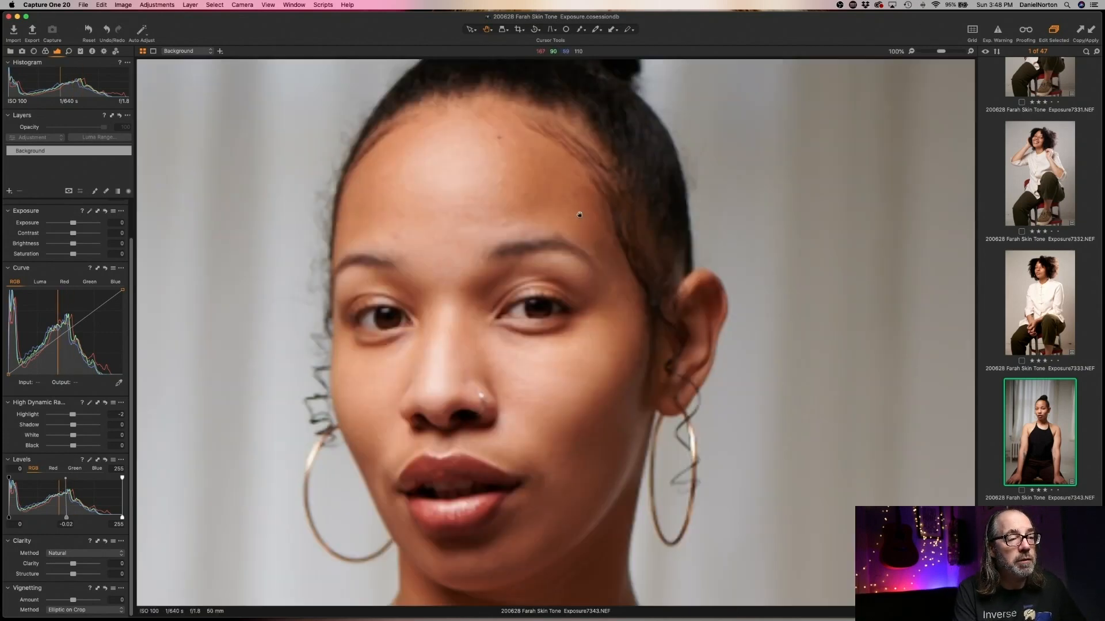
left_click(548, 376)
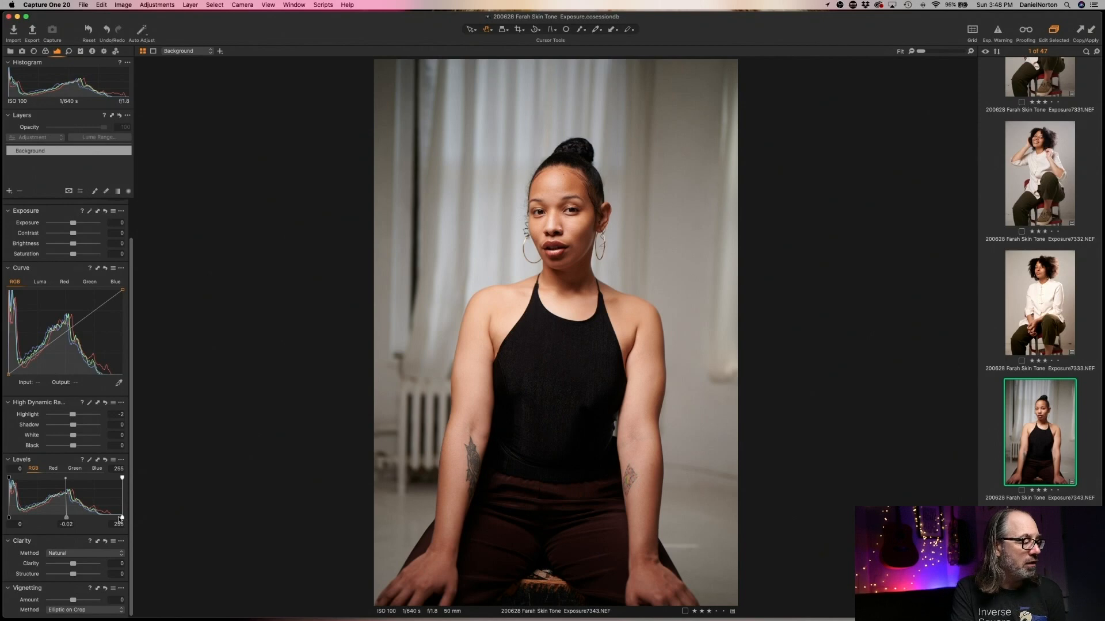
mouse_move(121, 519)
left_mouse_down()
mouse_move(111, 516)
mouse_move(124, 516)
left_mouse_up()
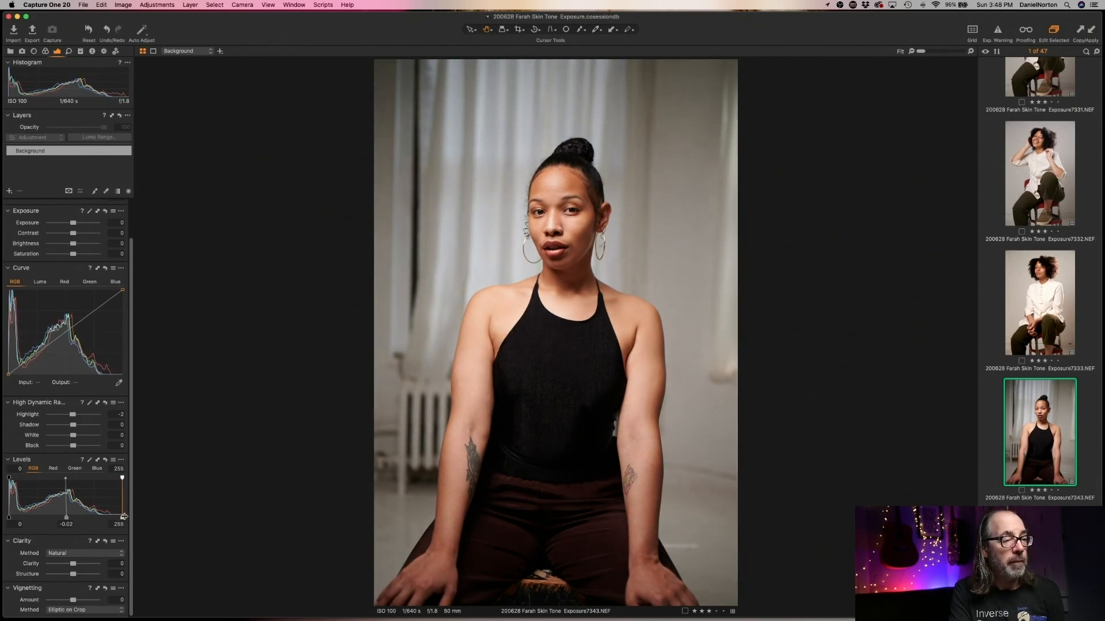
left_click_drag(124, 516, 117, 517)
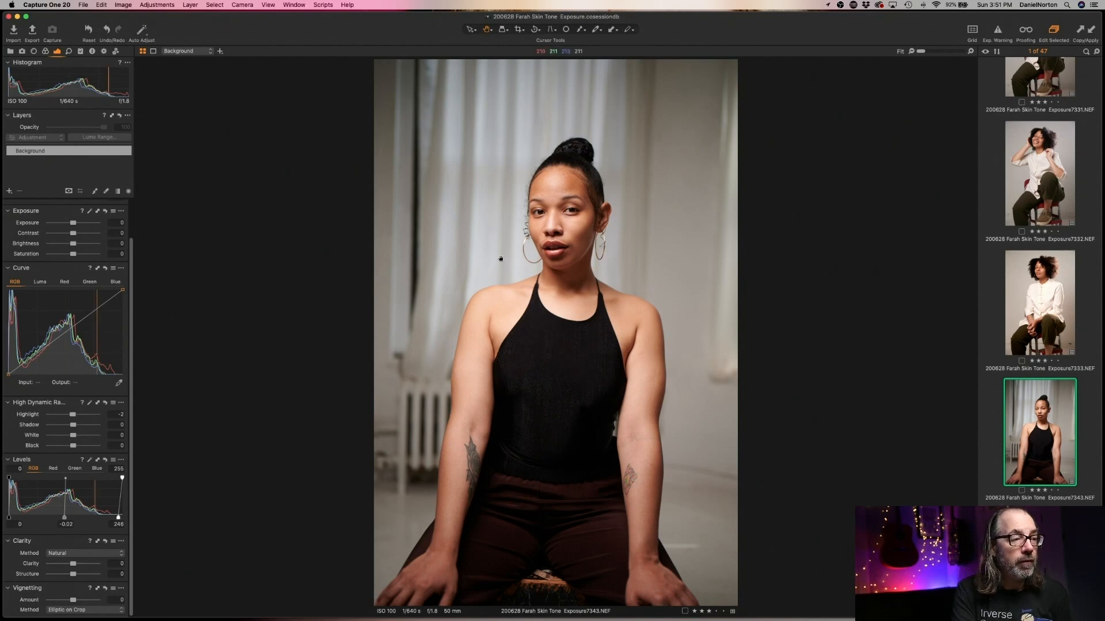
double_click(548, 223)
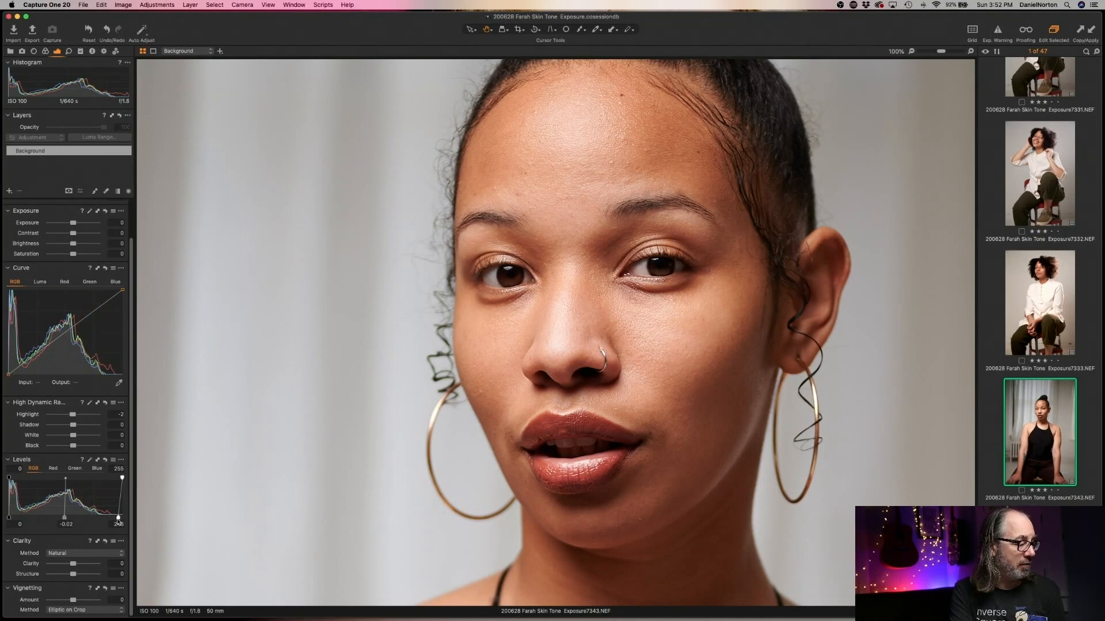
- Set the RGB Levels white point to 239 and the High Dynamic Range highlight to -28 for portrait Exposure7343
left_click_drag(119, 518, 115, 517)
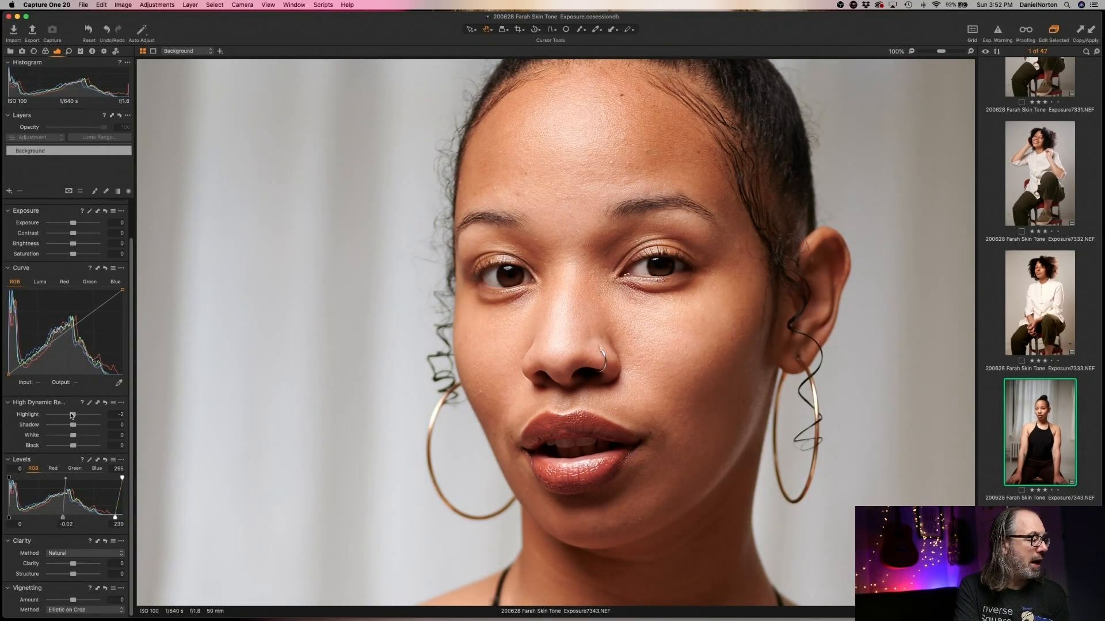
left_click_drag(72, 415, 66, 415)
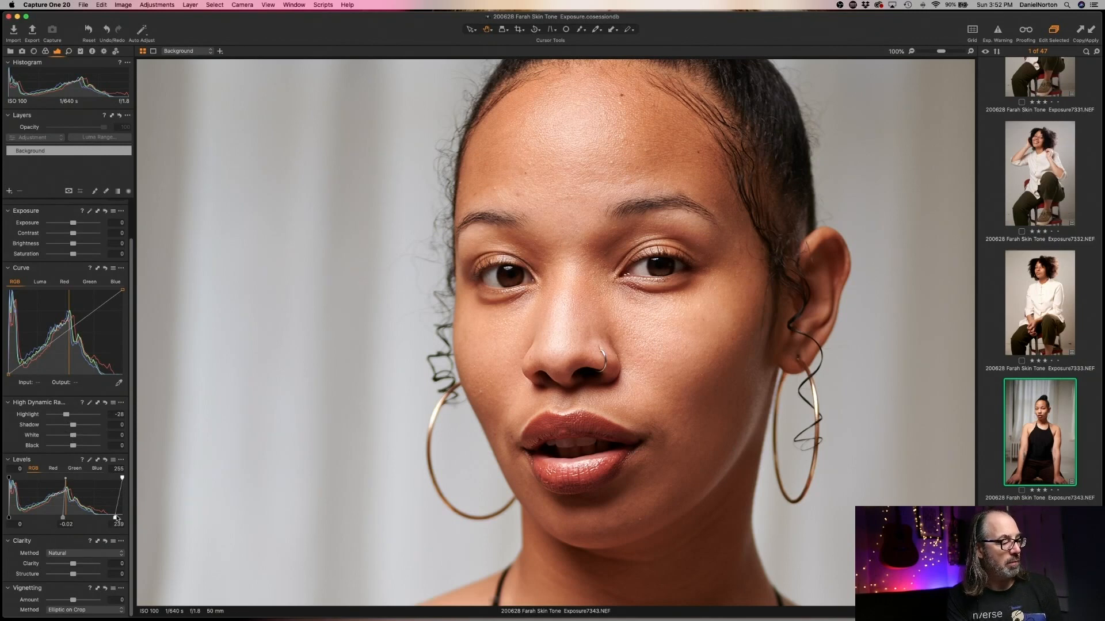
double_click(565, 318)
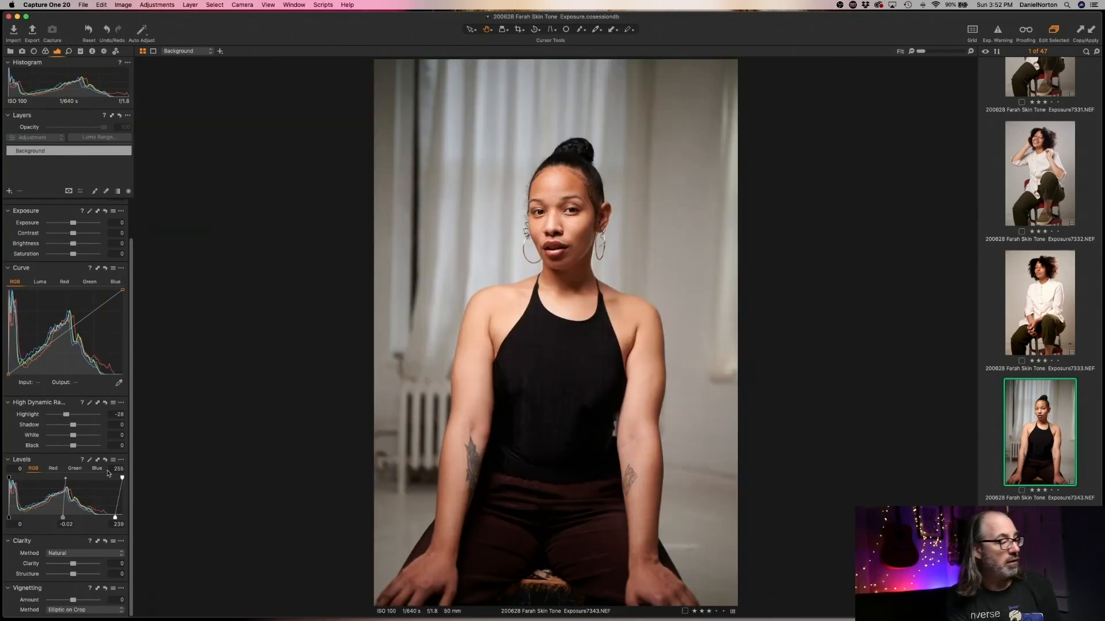
- Set the RGB Levels midtone to 0.11 and the black point to 2, and check the face at 100%
left_click_drag(63, 520, 56, 516)
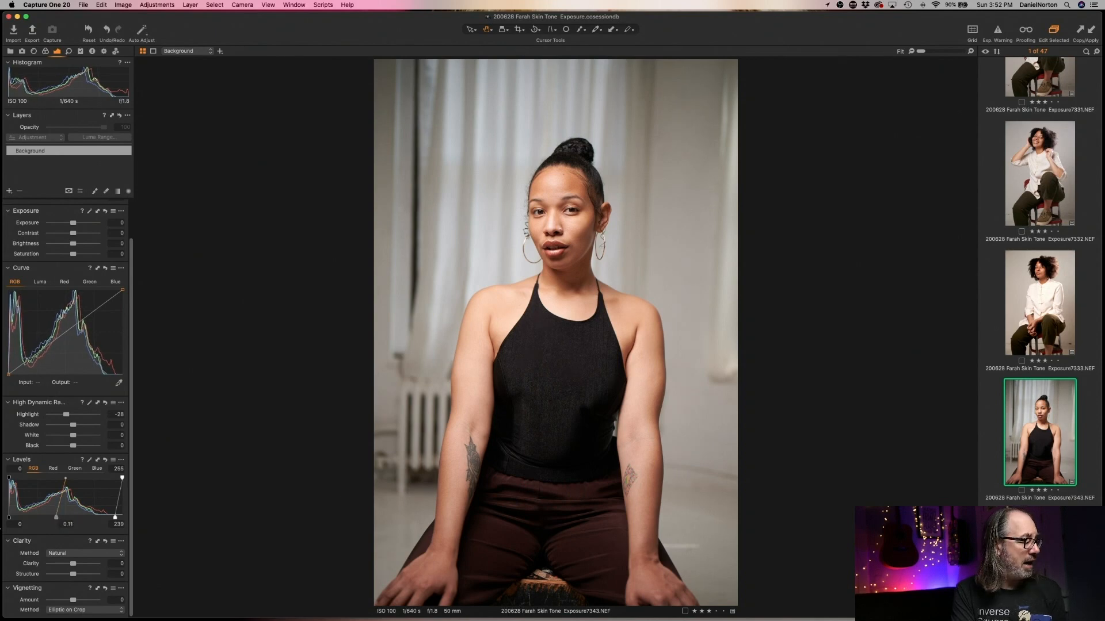
left_click_drag(9, 517, 9, 517)
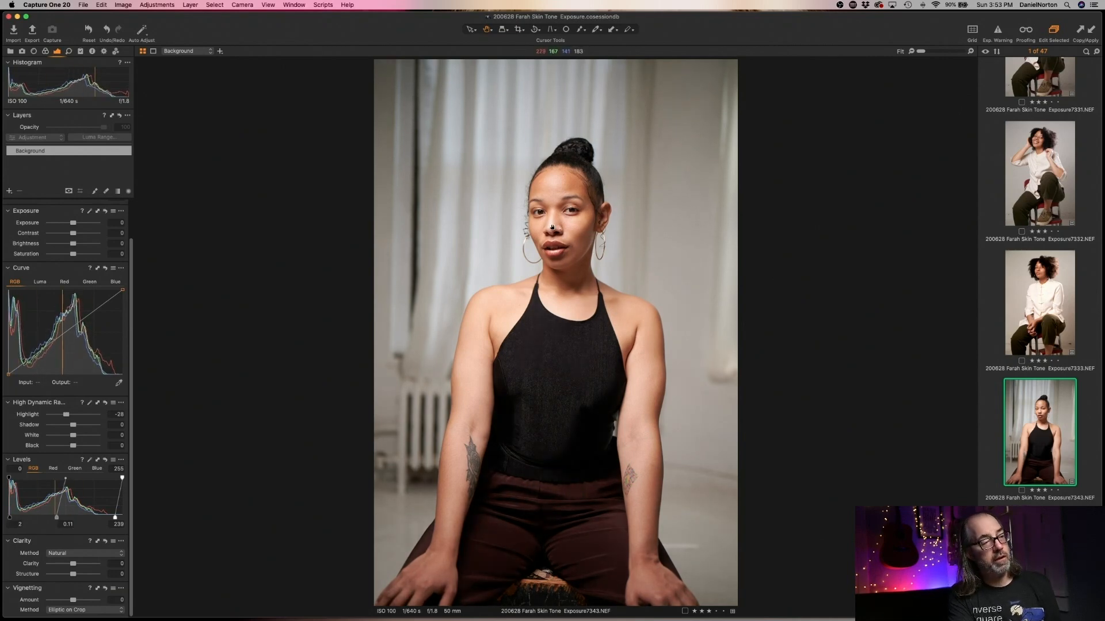
left_click(550, 201)
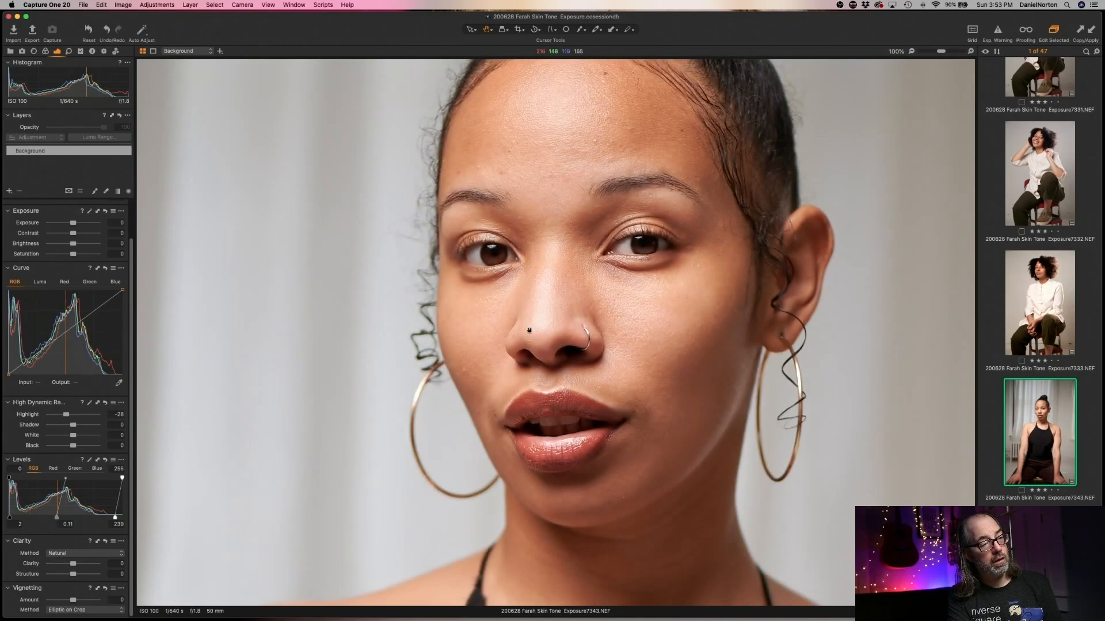
double_click(535, 307)
scroll(51, 242, "down", 1)
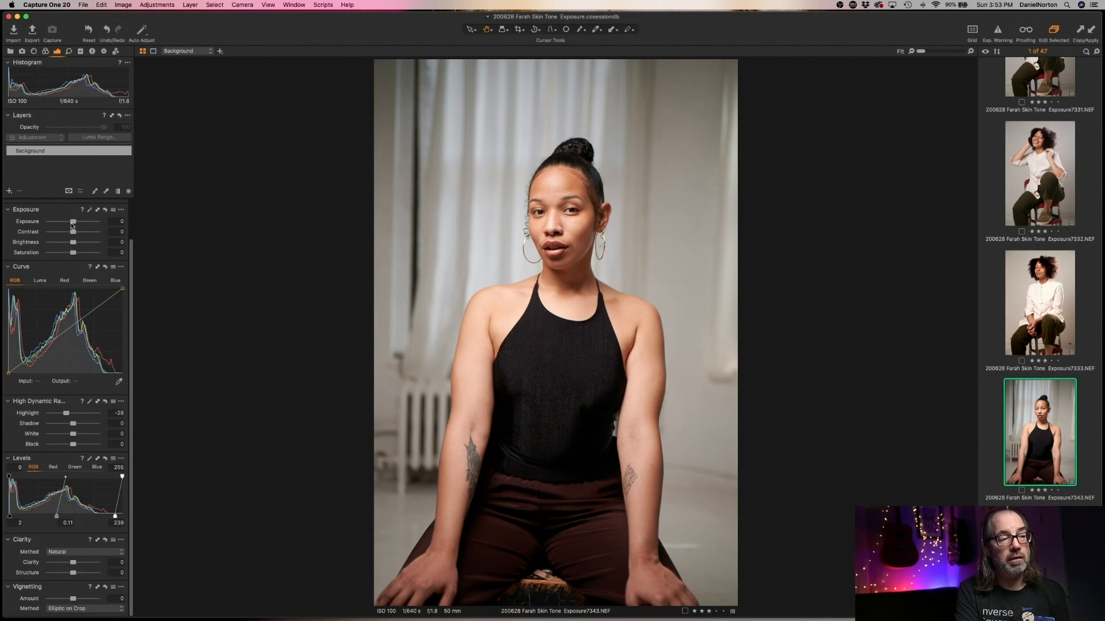
scroll(76, 270, "up", 1)
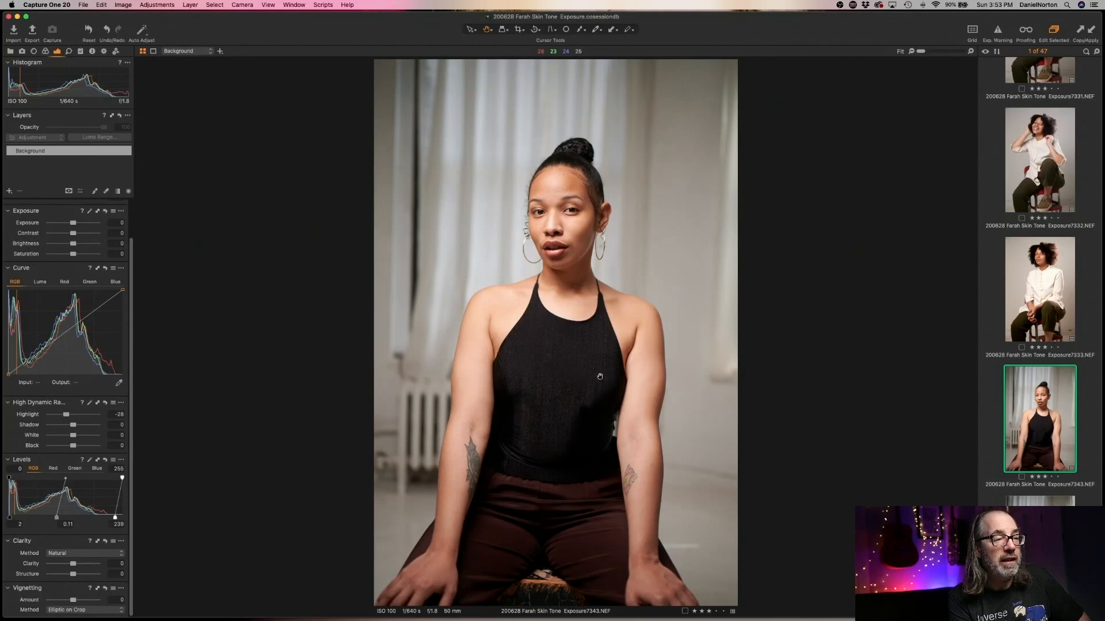
- Remove portrait Exposure7343 from the browser and apply its copied adjustments to Exposure7344, checking the face at 100%
key("Delete")
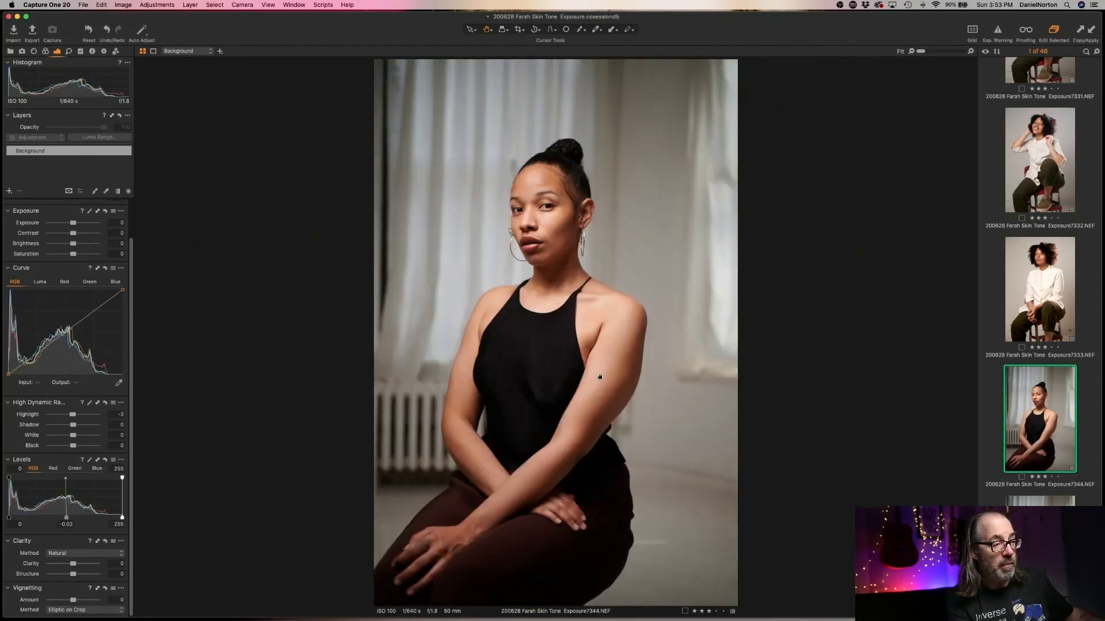
key("super+shift+a")
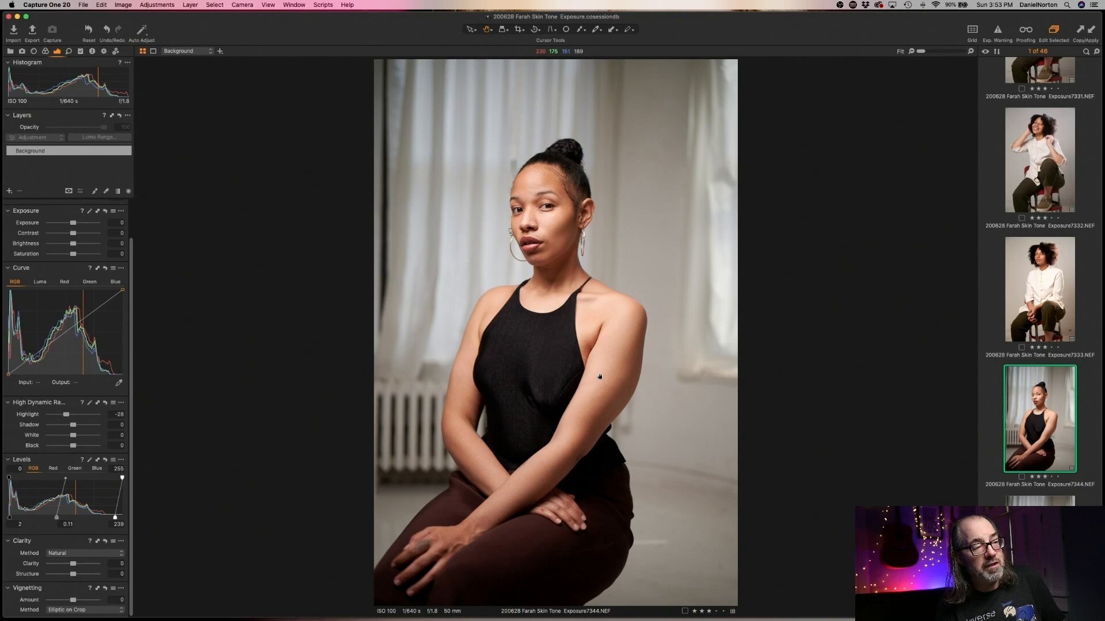
double_click(534, 216)
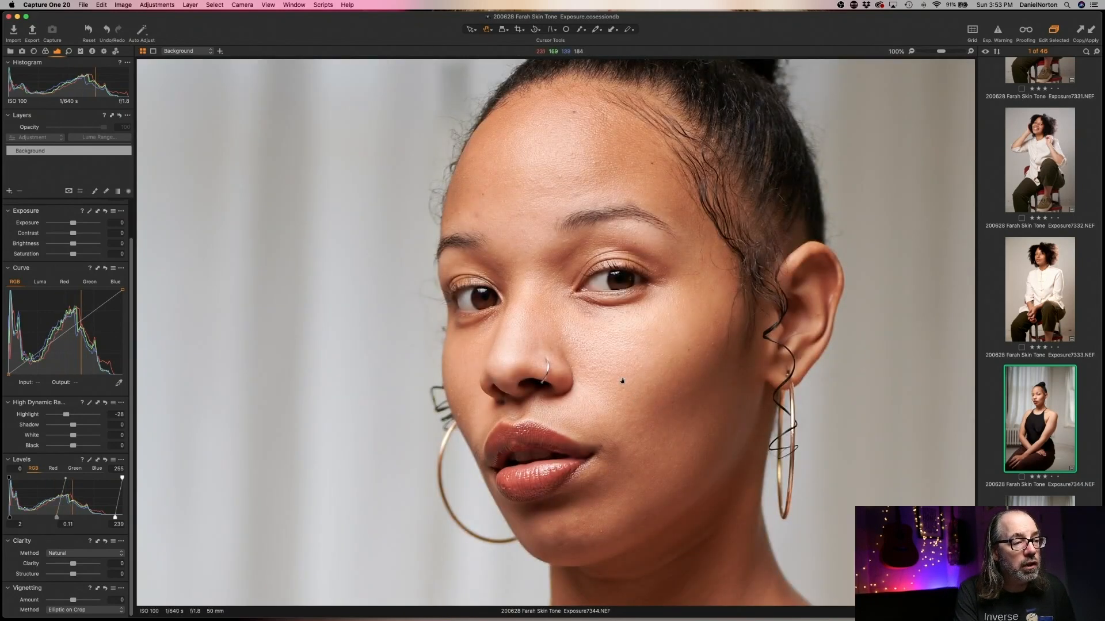
double_click(525, 295)
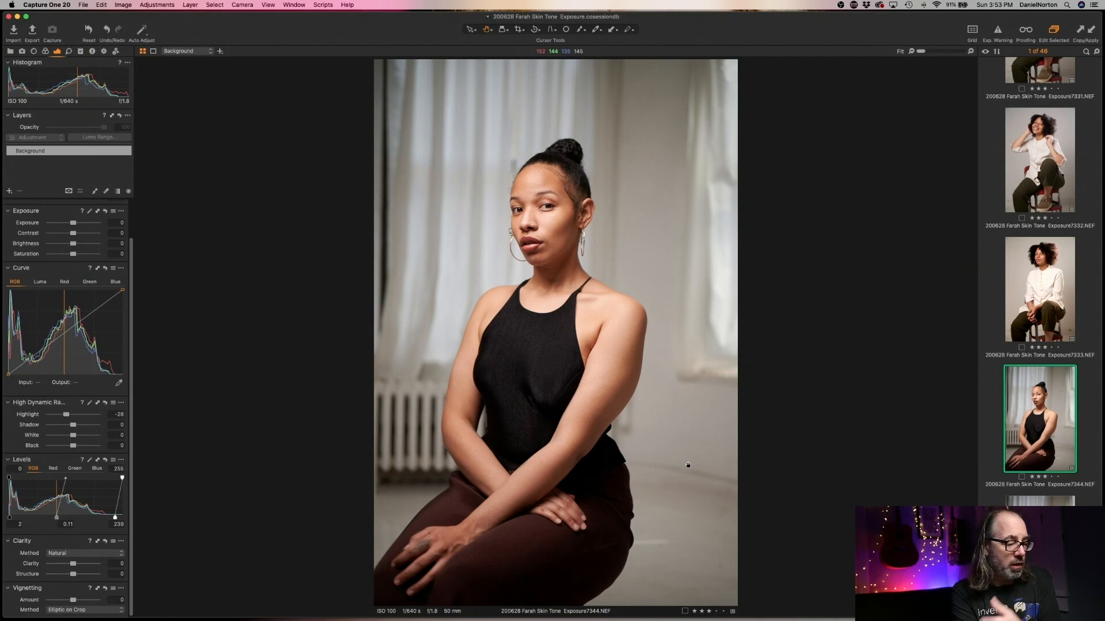
key("super+z")
key("super+shift+z")
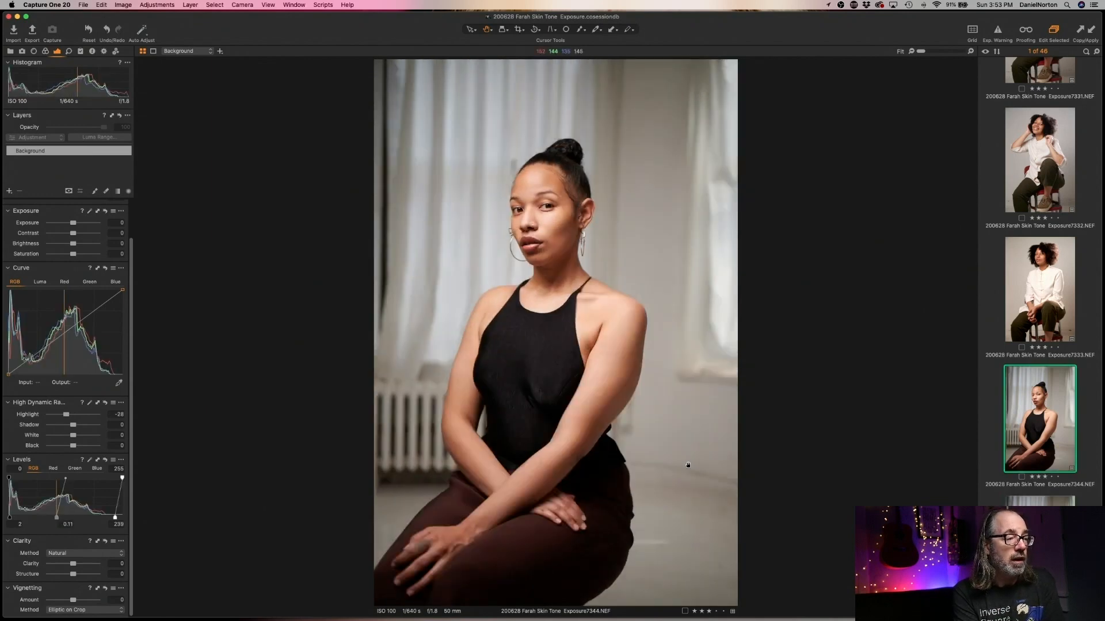
key("Left")
key("Right")
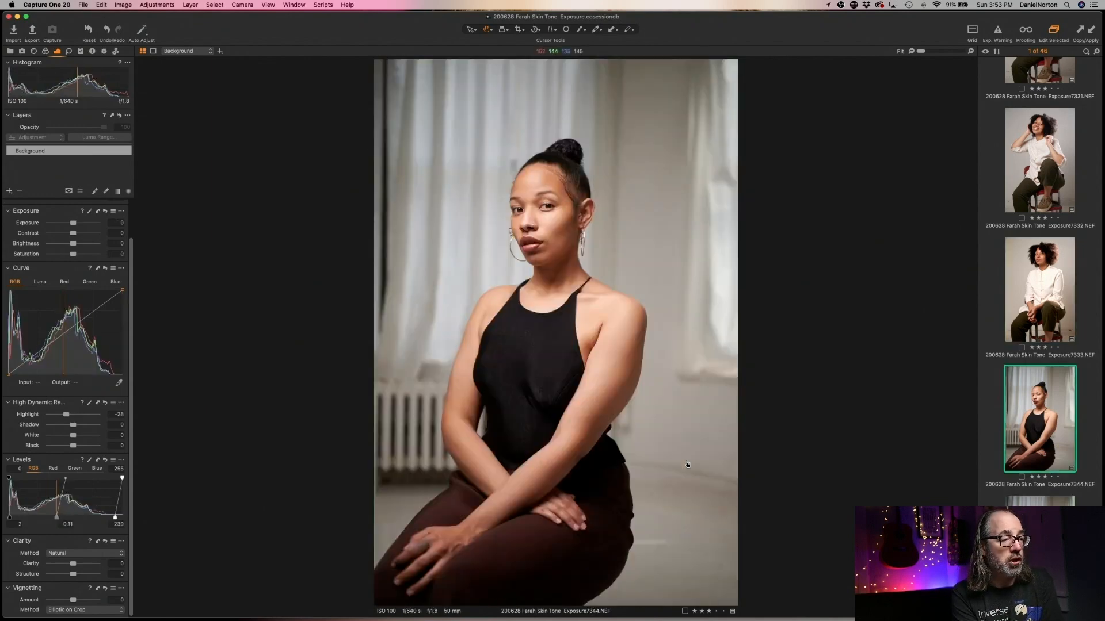
- Apply the copied adjustments to portraits Exposure7345 and Exposure7346
key("Right")
key("super+shift+v")
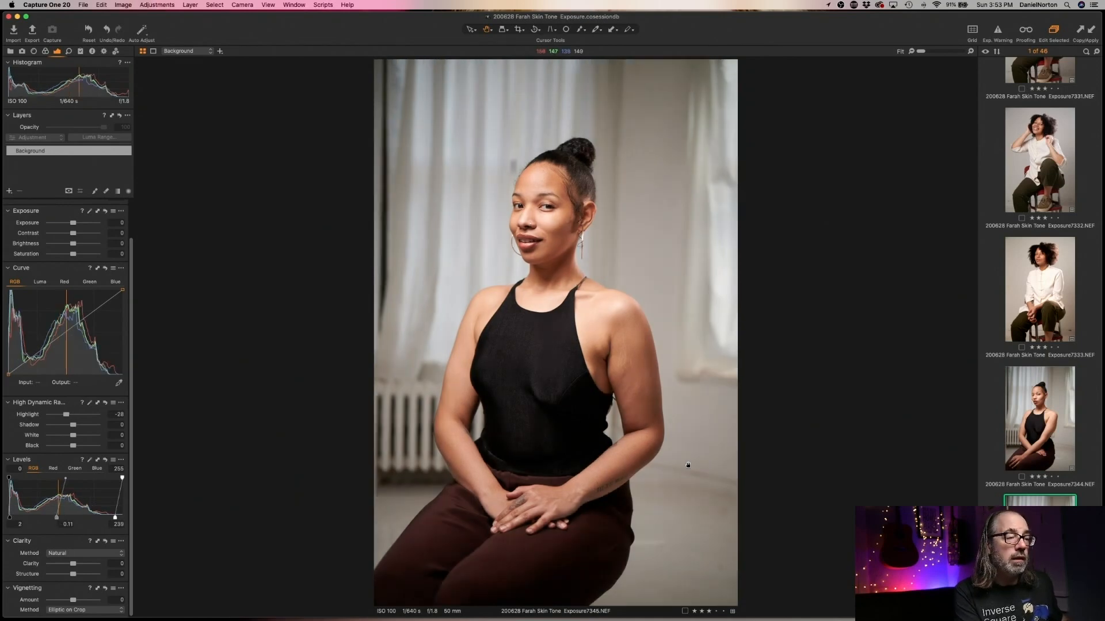
key("Right")
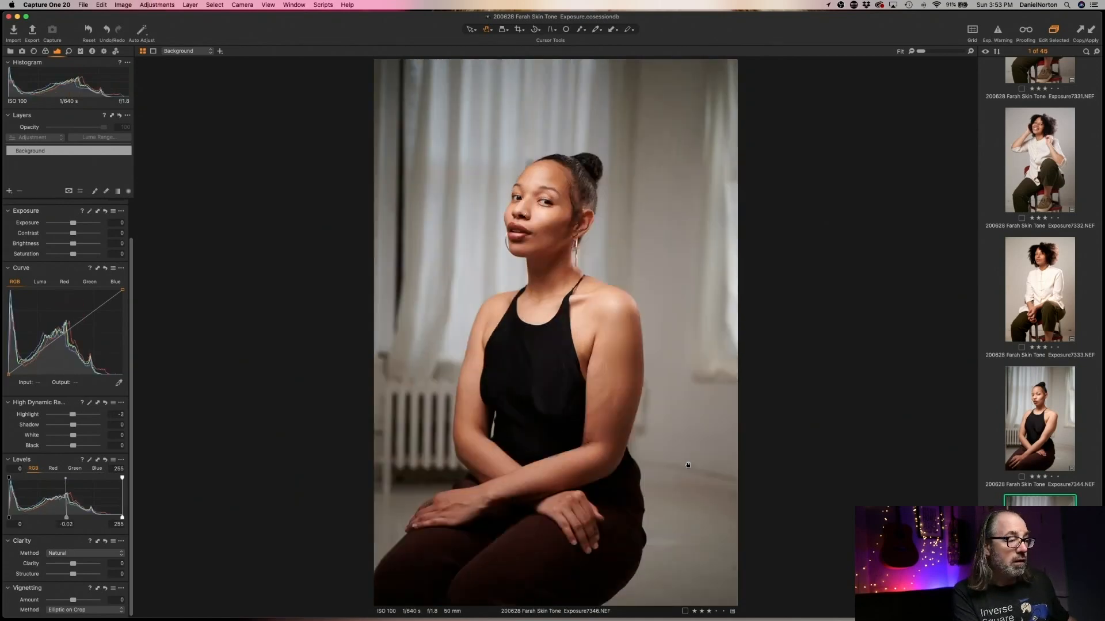
key("super+shift+v")
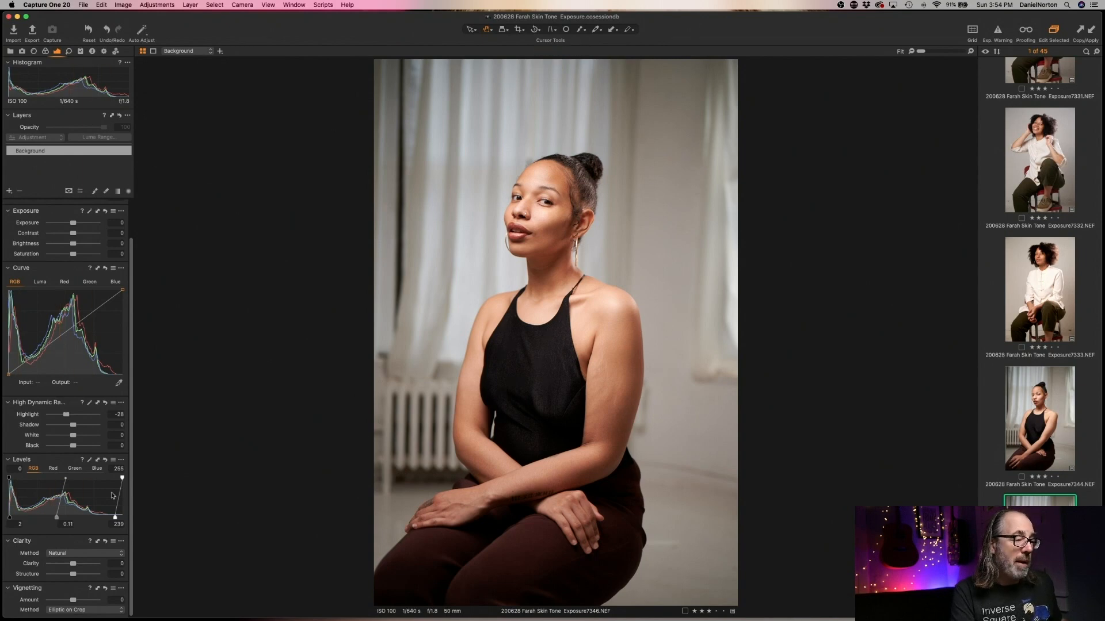
- Set the Levels black point of Exposure7346 to 8 and apply its adjustments to Exposure7347 and Exposure7348
left_click_drag(10, 520, 12, 520)
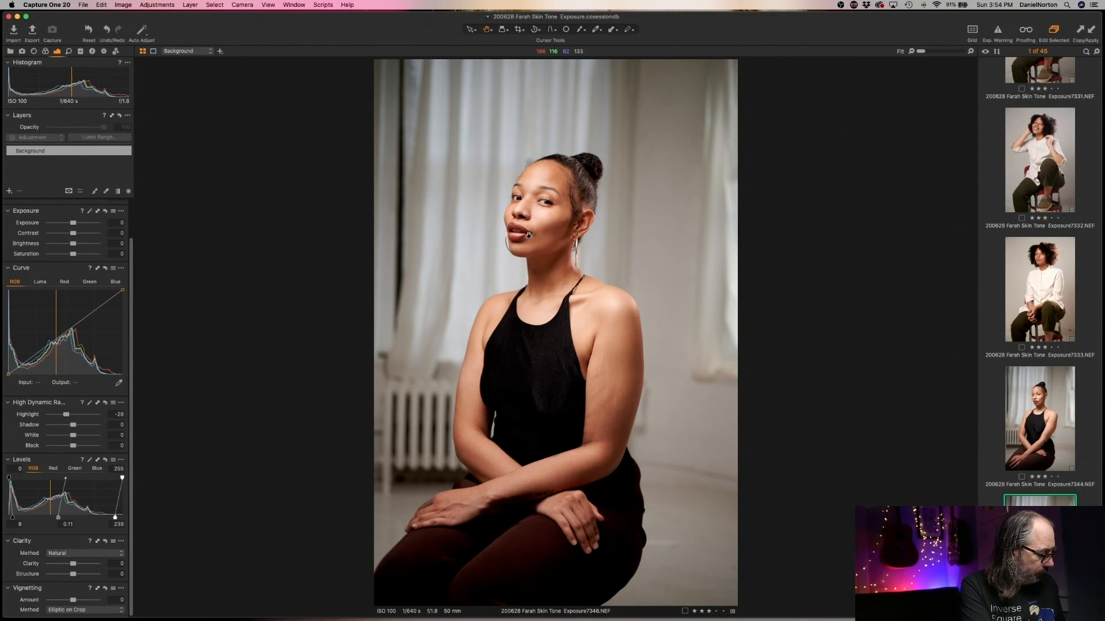
key("Right")
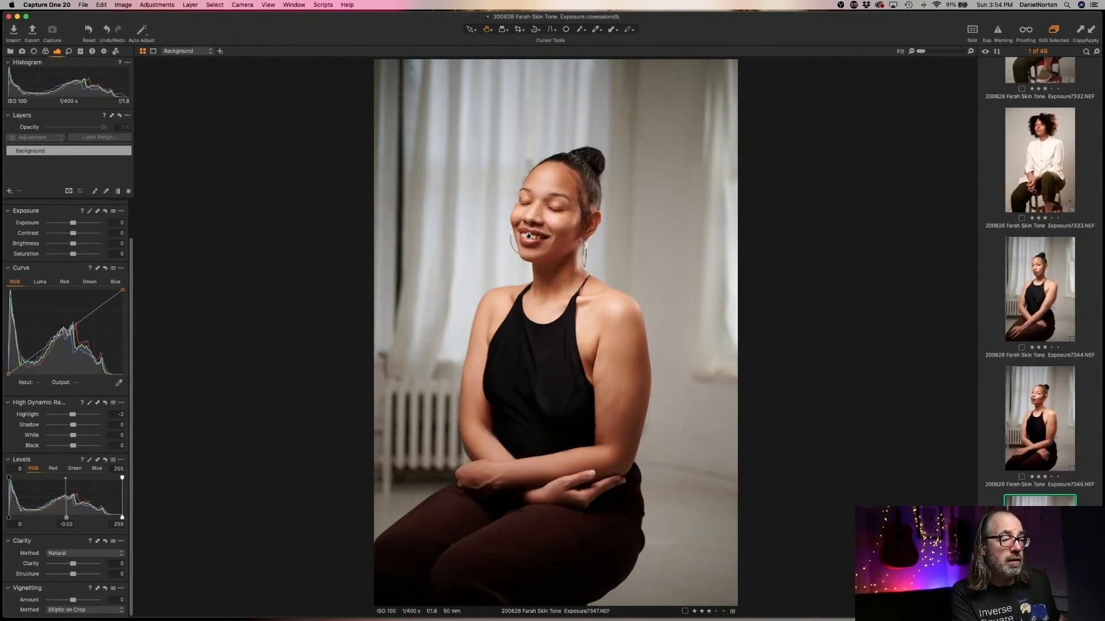
key("super+shift+v")
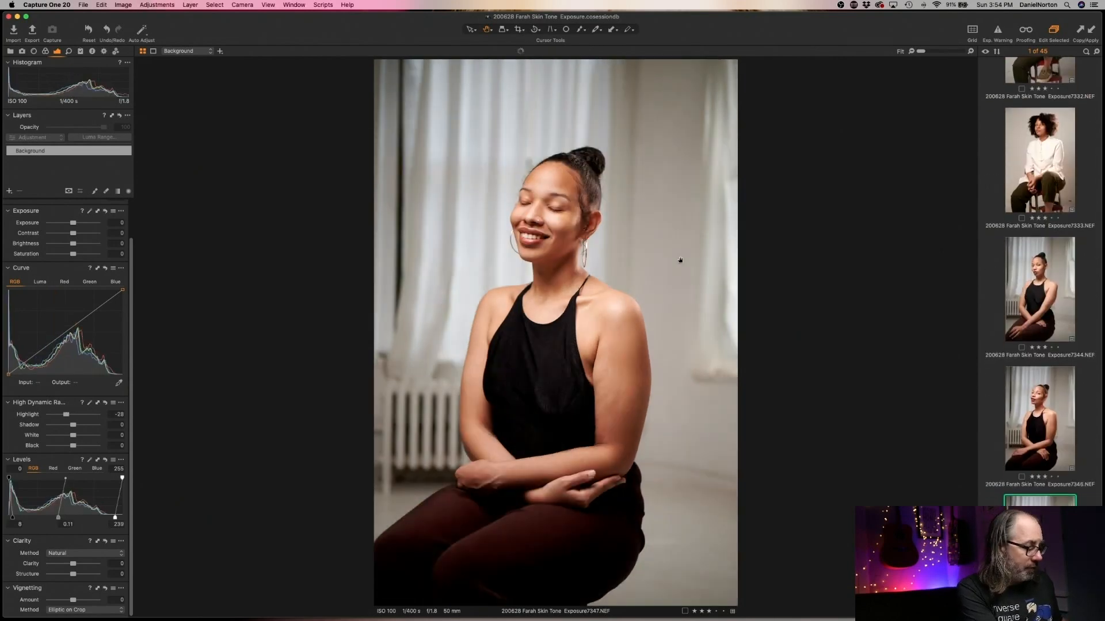
key("Right")
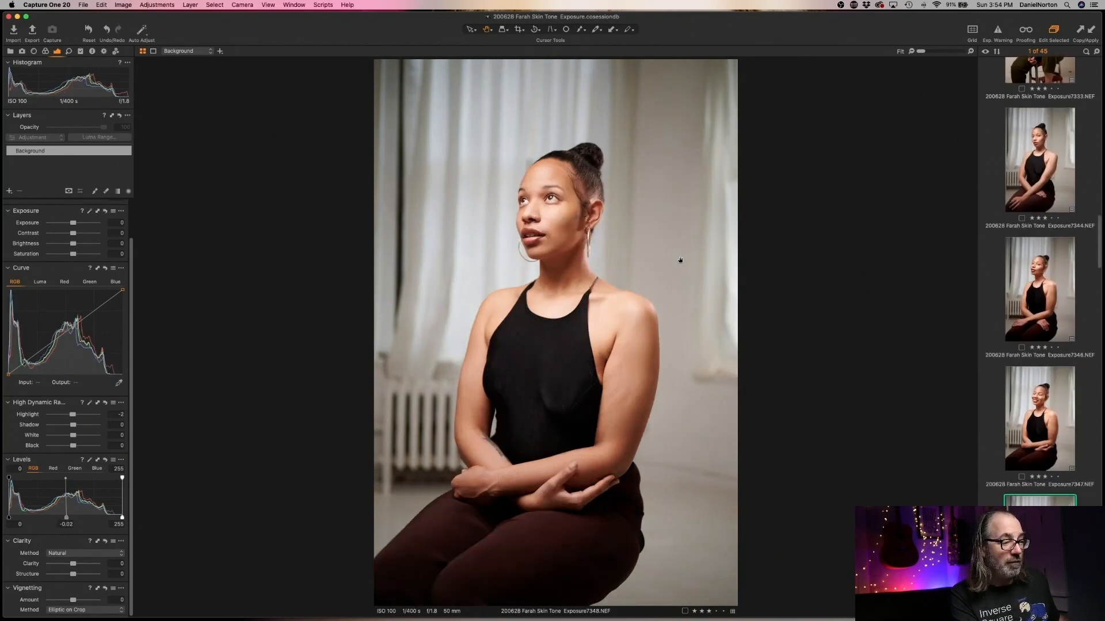
key("super+shift+v")
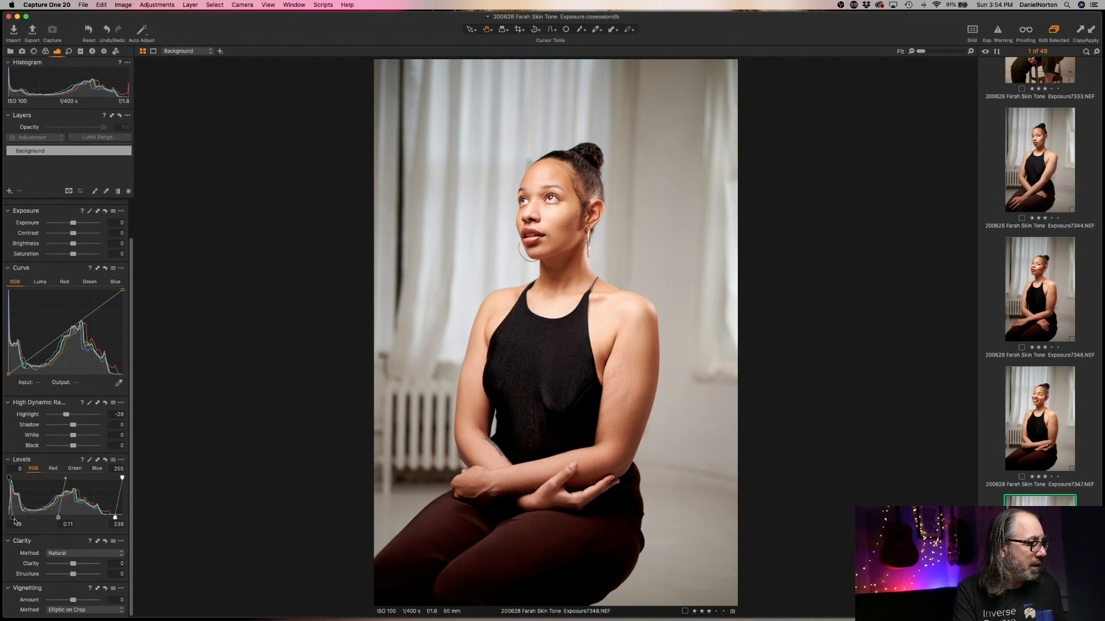
- On Exposure7348, set the Levels black point to 14, the midtone to -0.01 and the HDR highlight to -36
left_click_drag(13, 520, 63, 516)
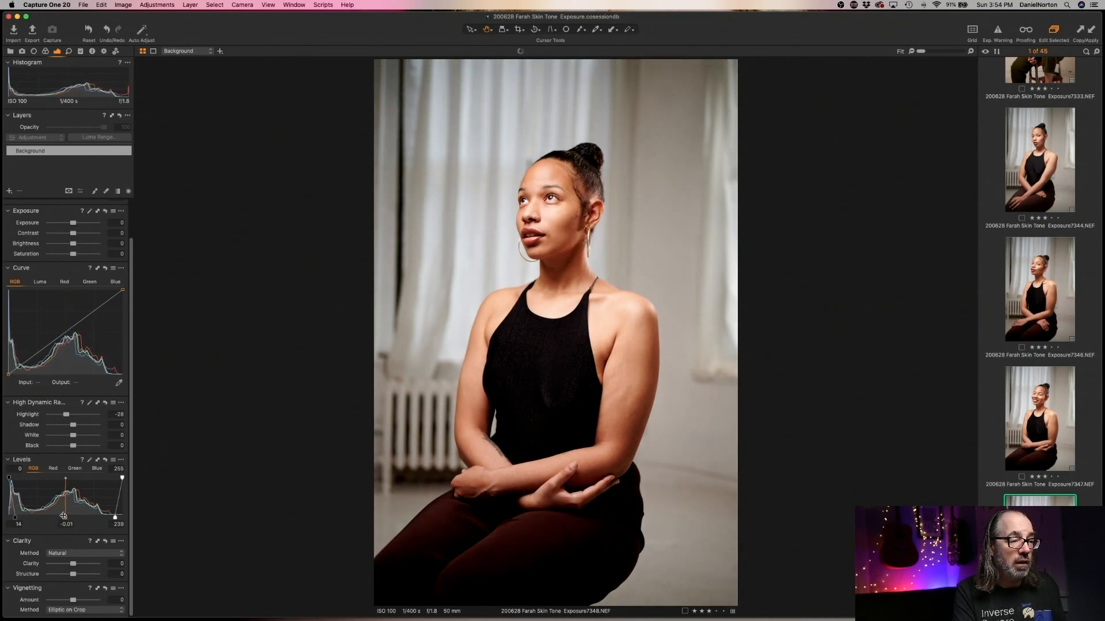
left_click(551, 218)
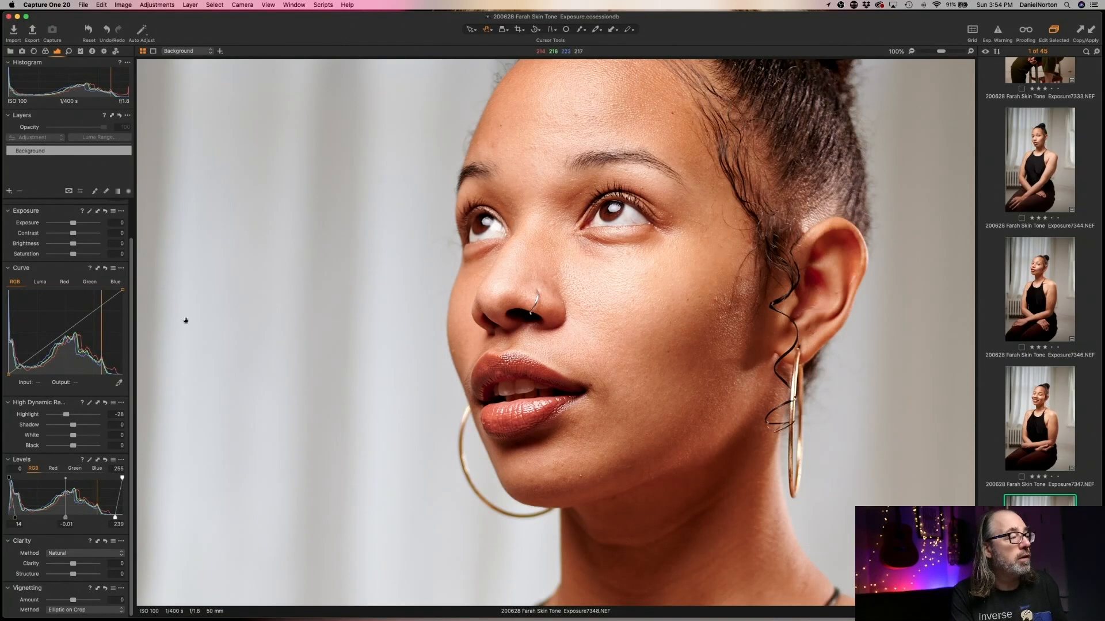
left_click_drag(66, 417, 64, 415)
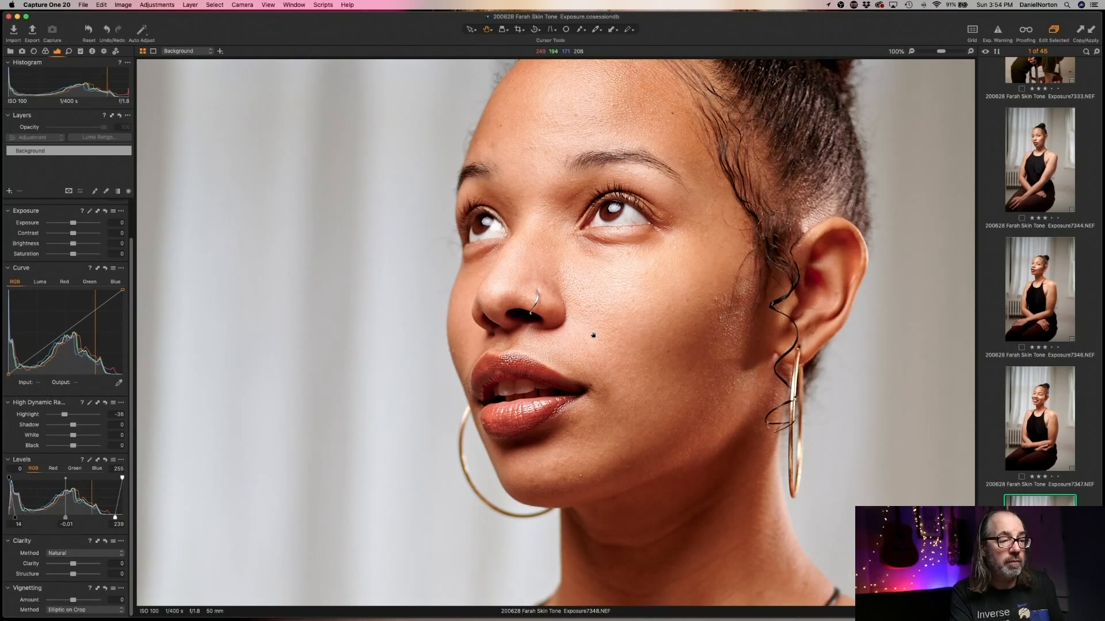
left_click(593, 335)
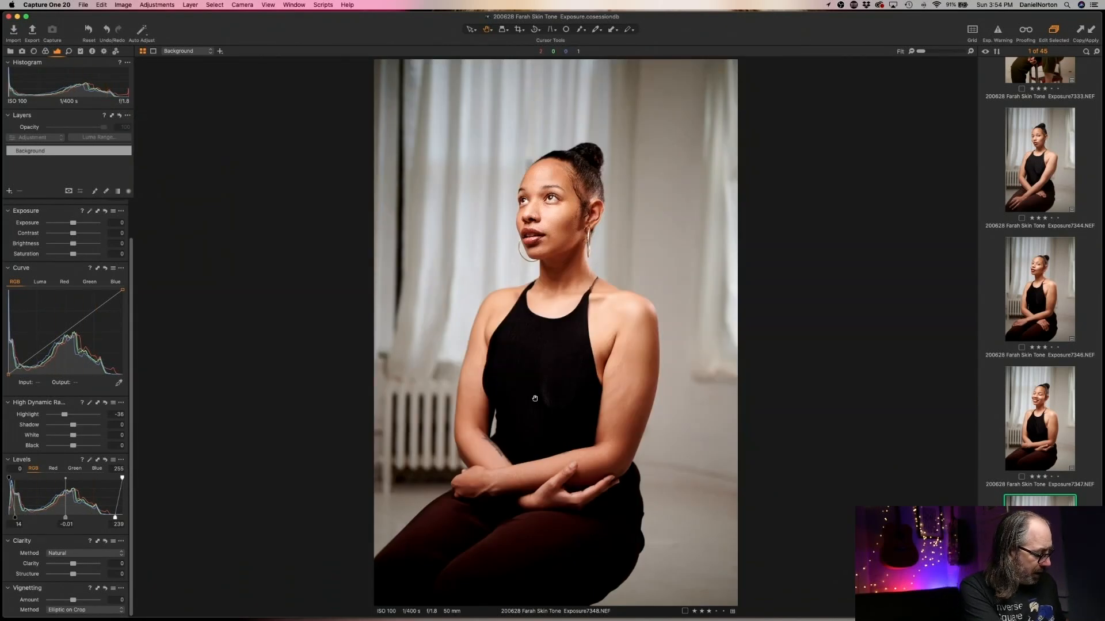
- Apply the adjustments of Exposure7348 to portraits Exposure7349 and Exposure7350
key("Right")
key("super+shift+v")
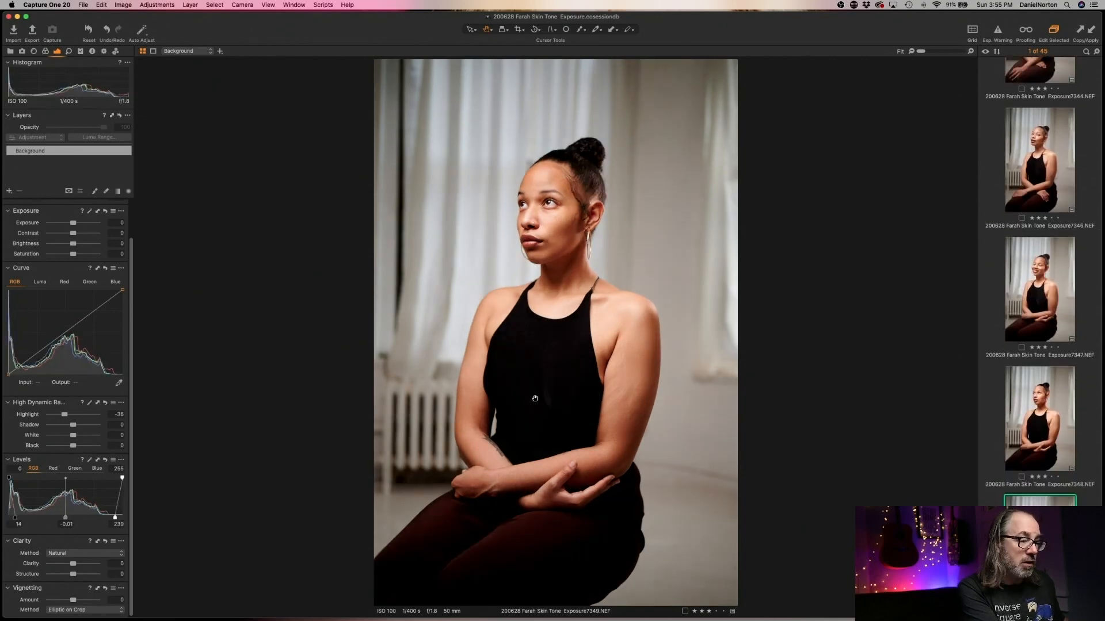
key("Right")
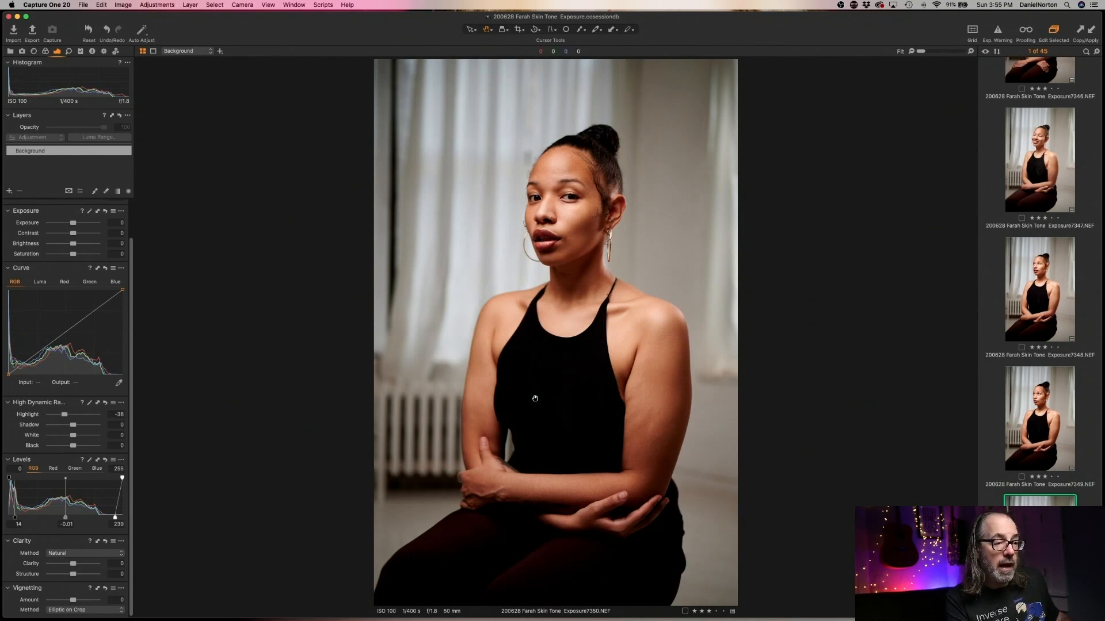
- Compare the adjusted portraits from Exposure7350 back through Exposure7347, and return to Exposure7348
key("Up")
key("Up")
key("Up")
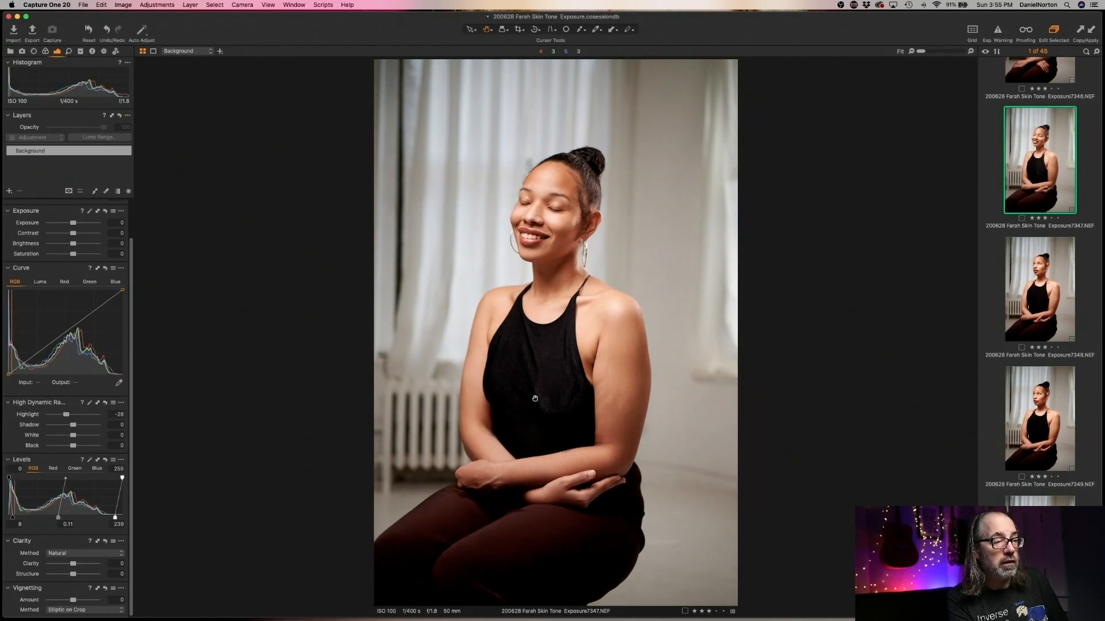
key("Up")
key("Down")
key("Down")
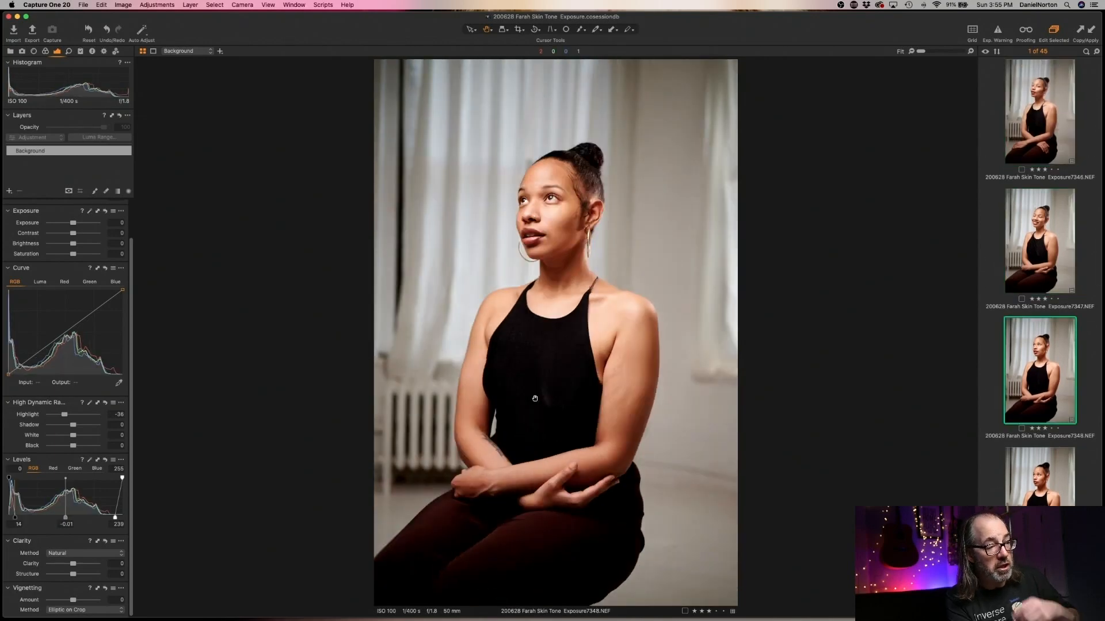
- Examine the skin tones on the shoulder and face of Exposure7348 at 100% and at full view
double_click(661, 309)
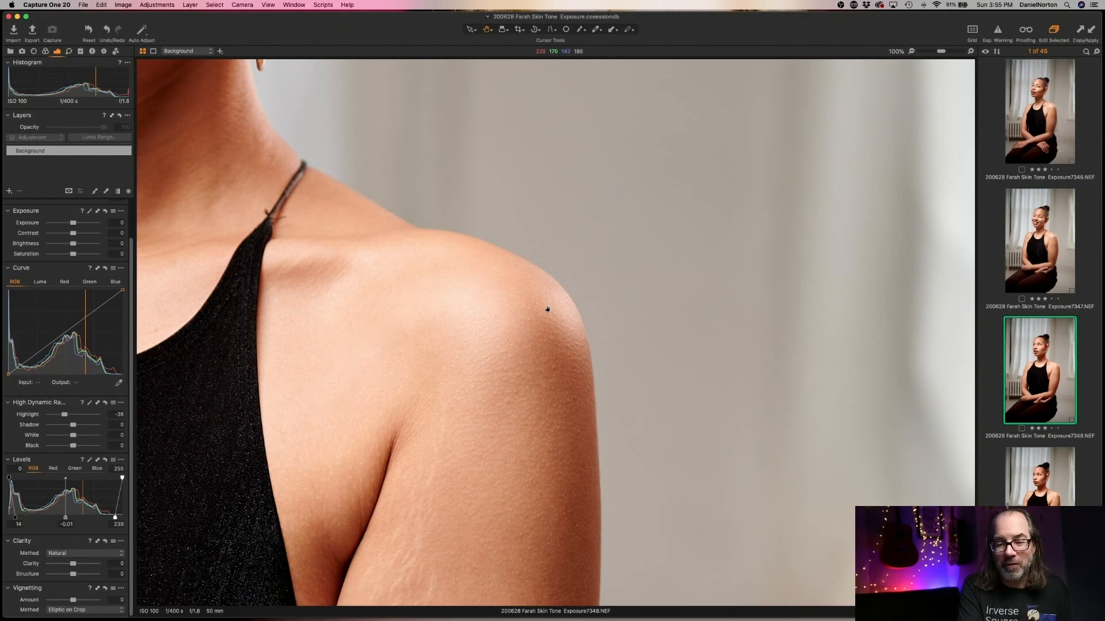
double_click(572, 320)
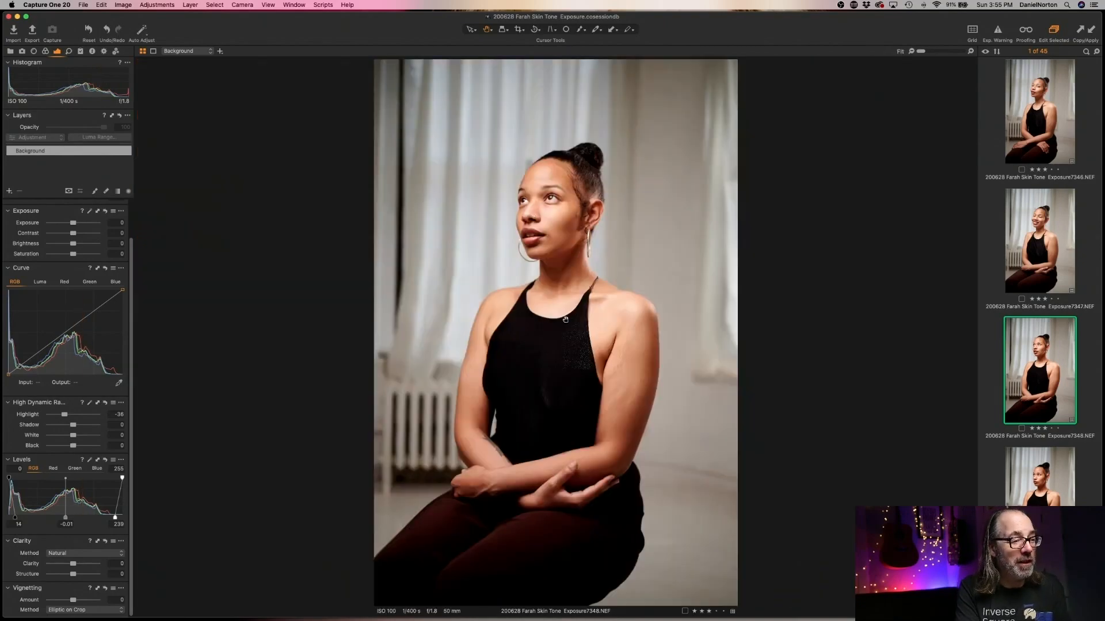
double_click(582, 221)
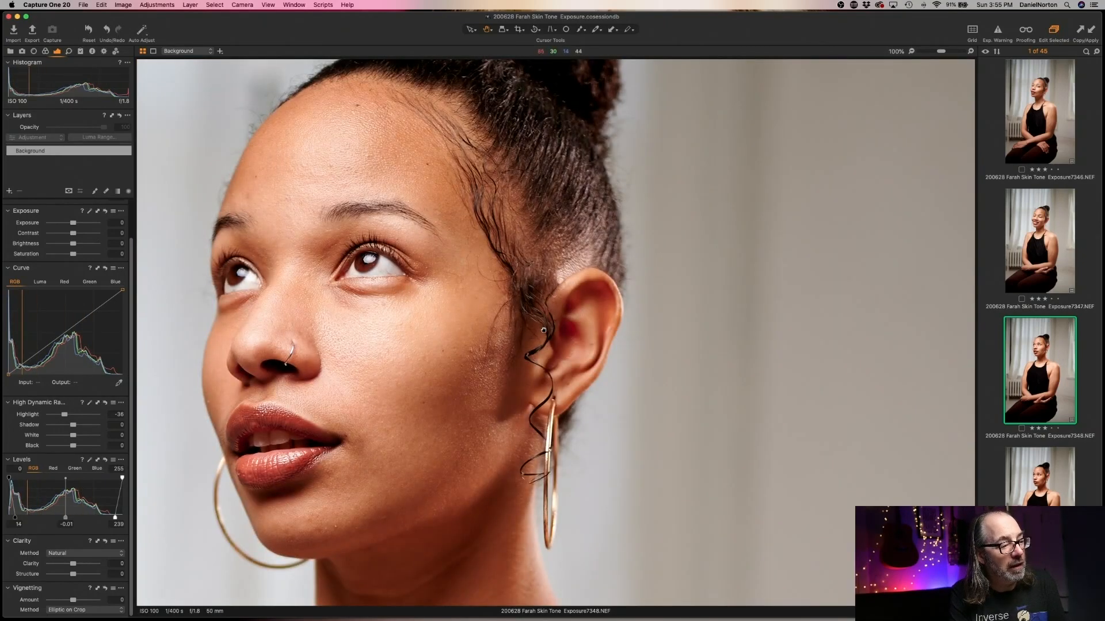
double_click(546, 330)
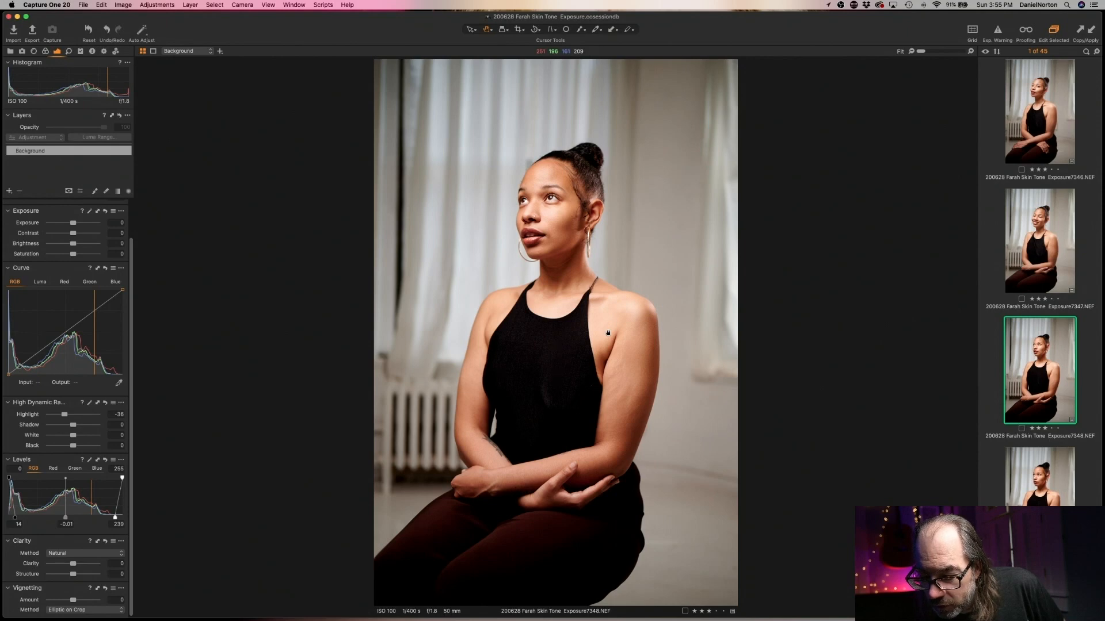
mouse_move(526, 268)
left_mouse_down()
mouse_move(530, 254)
mouse_move(532, 284)
left_mouse_up()
left_click_drag(527, 222, 604, 294)
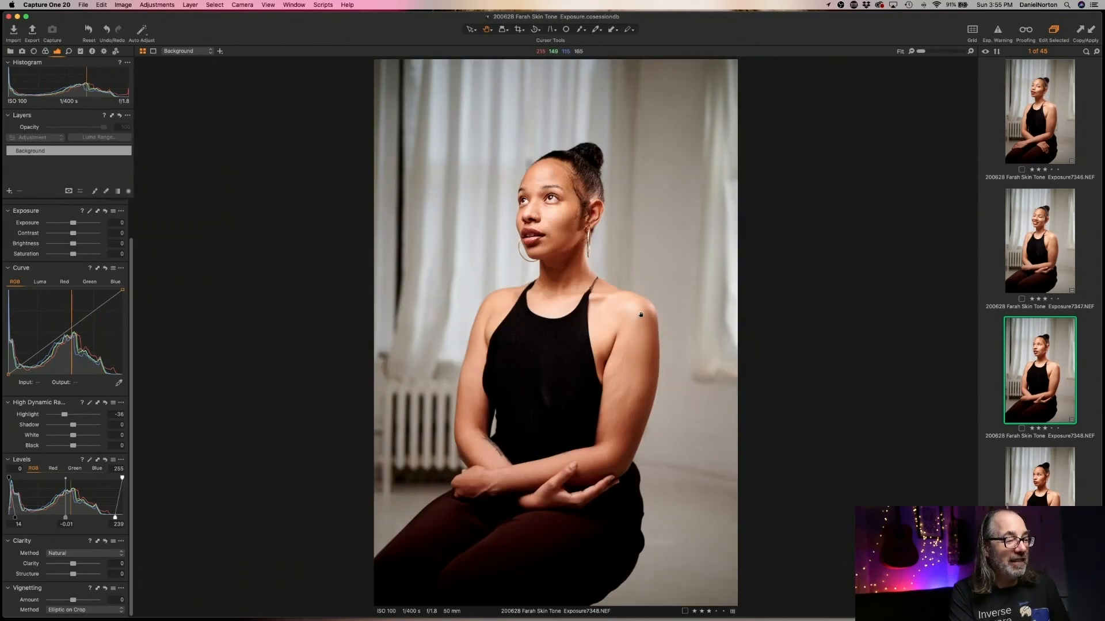
- Go to Exposure7350, copy its adjustments and reset the photo to its unadjusted state
key("Right")
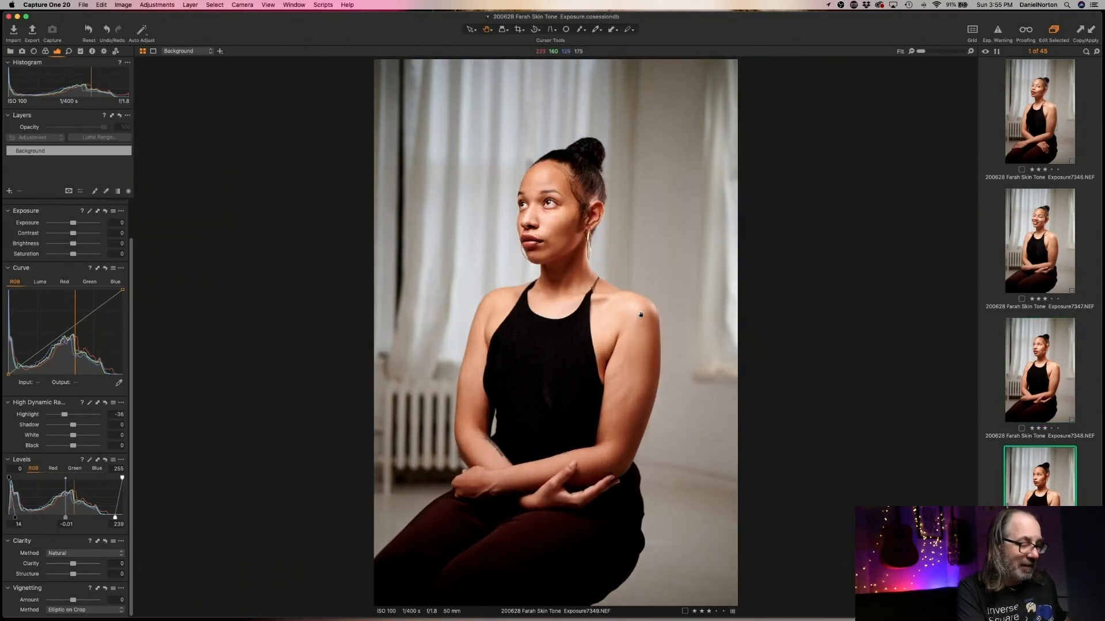
key("Right")
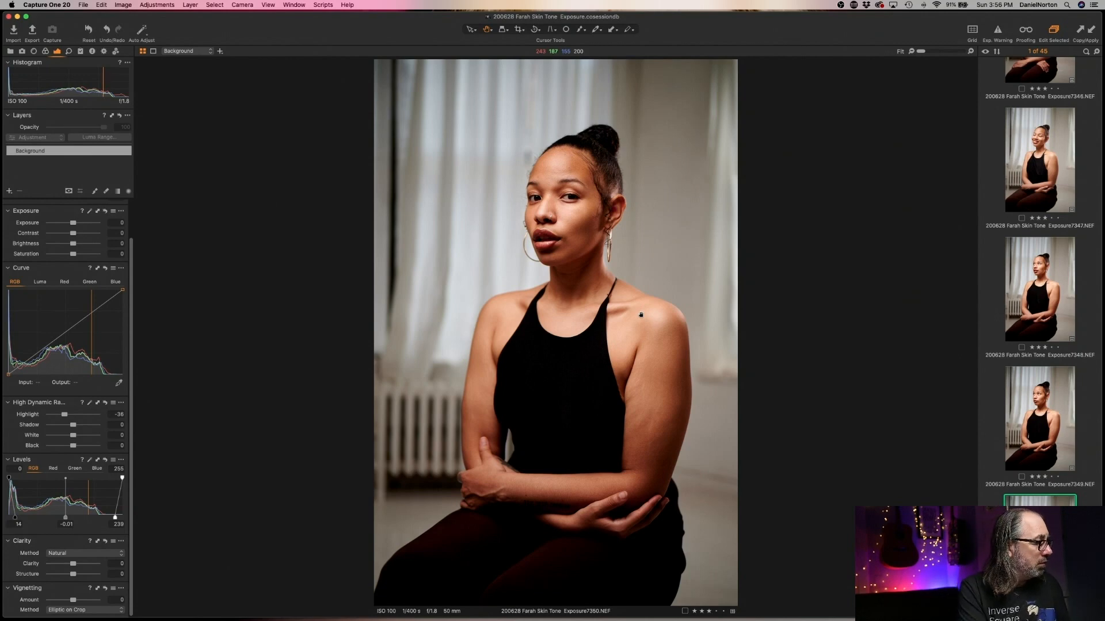
key("shift+super+c")
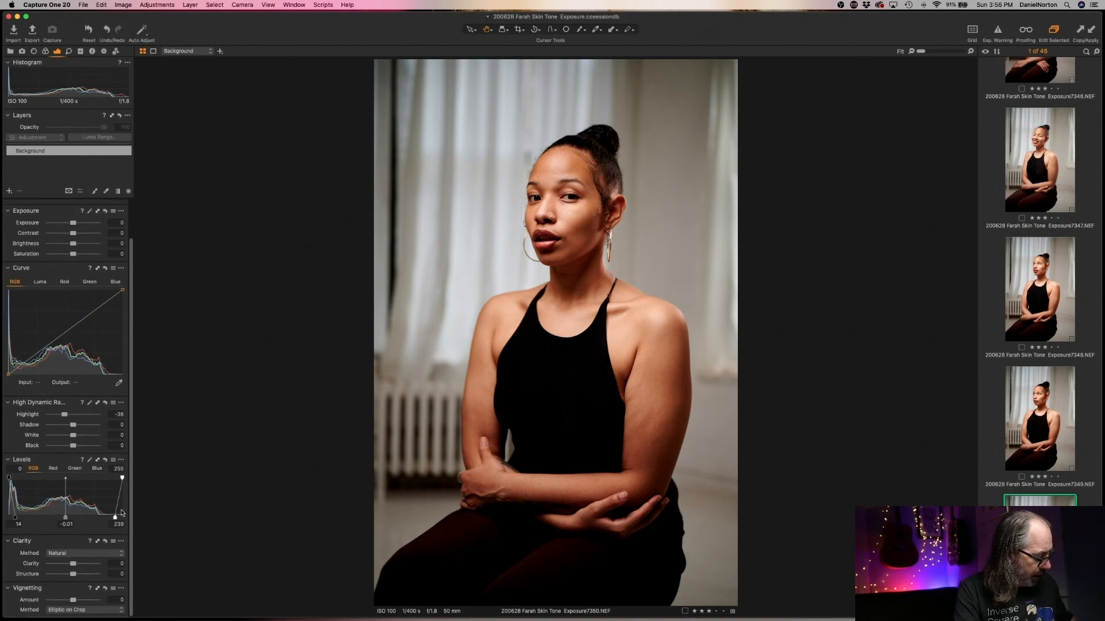
key("super+r")
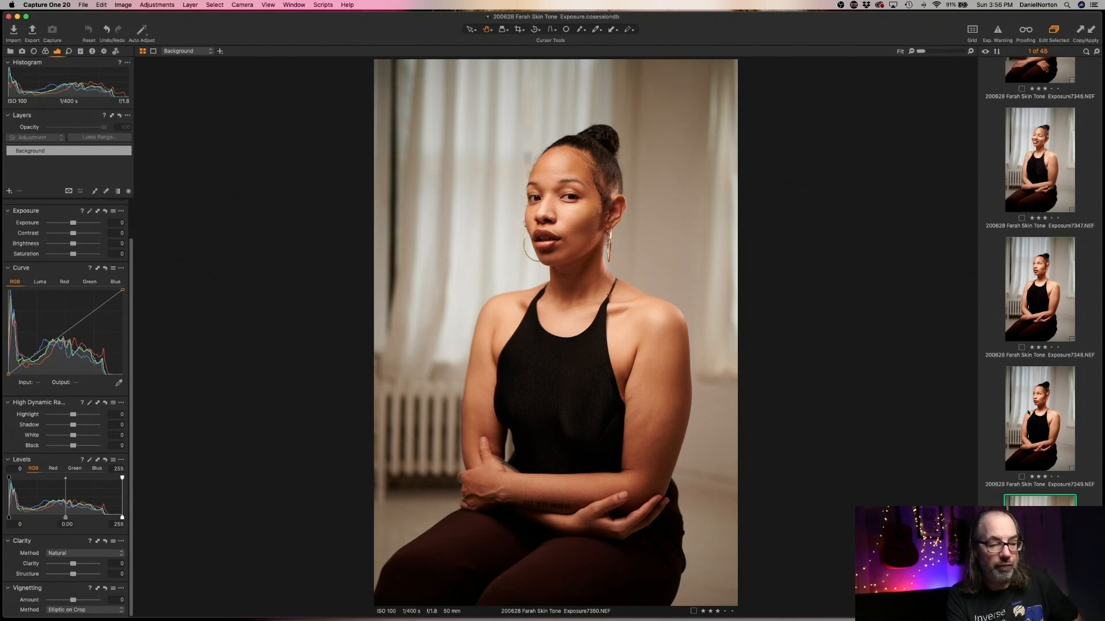
- Compare the white balance of Exposure7349 and Exposure7350 side by side, and set the Kelvin value of Exposure7350 to 5600
left_click(1030, 412, "super")
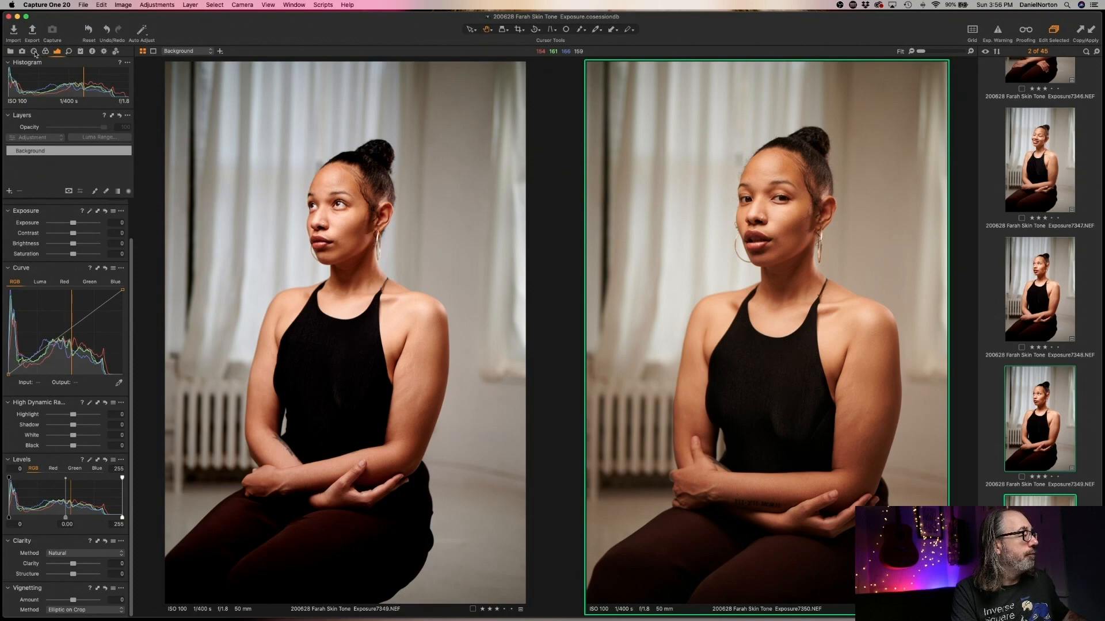
left_click(46, 52)
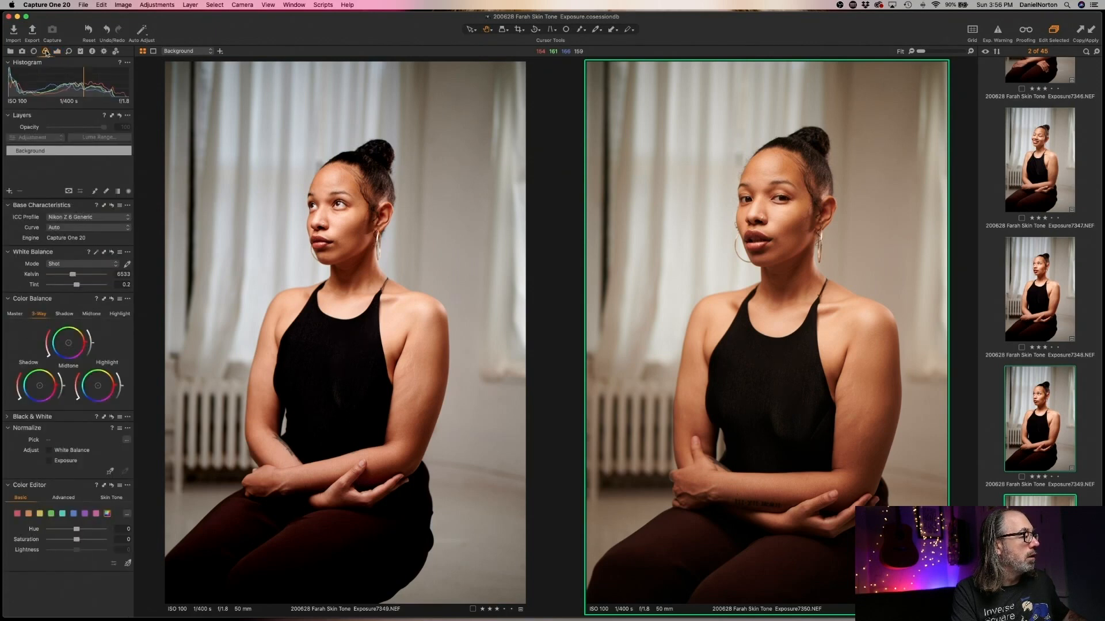
left_click(447, 350)
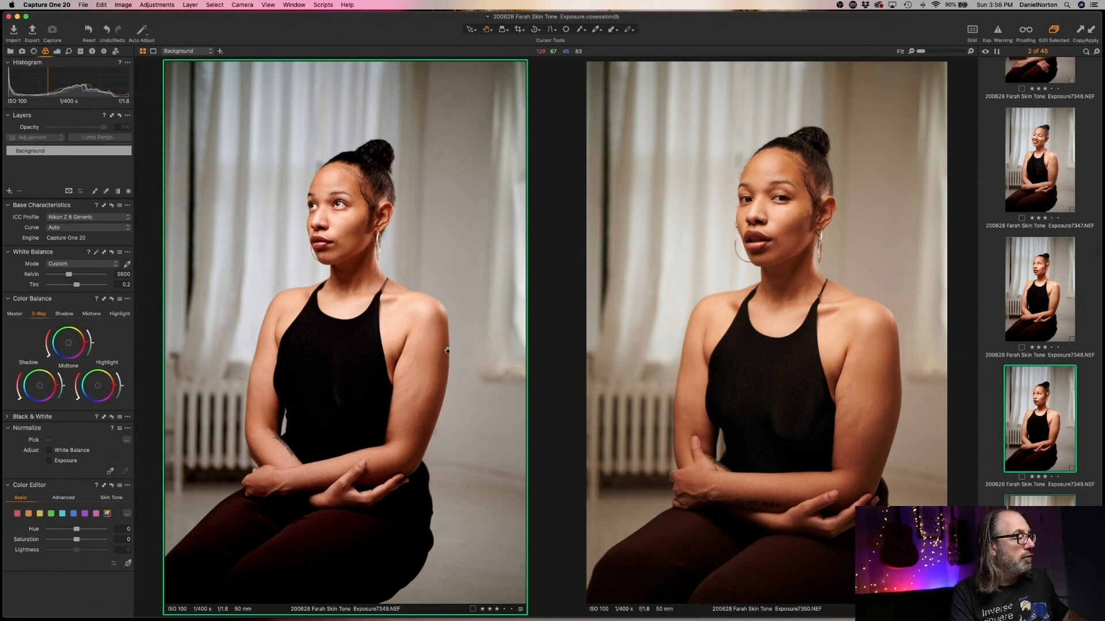
left_click(687, 344)
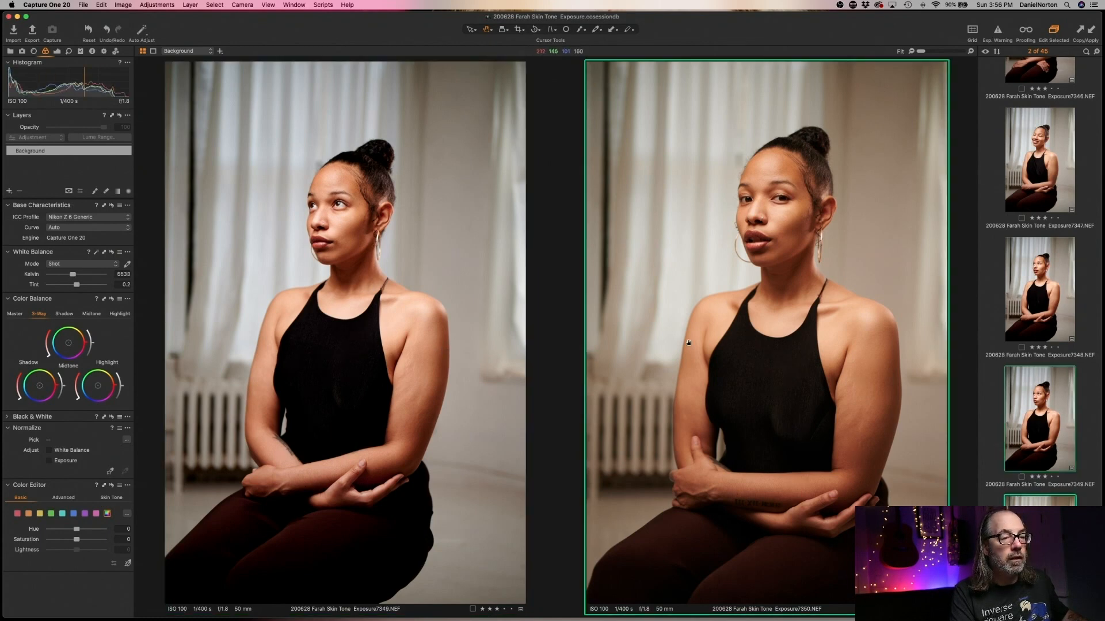
left_click(453, 350)
left_click(672, 347)
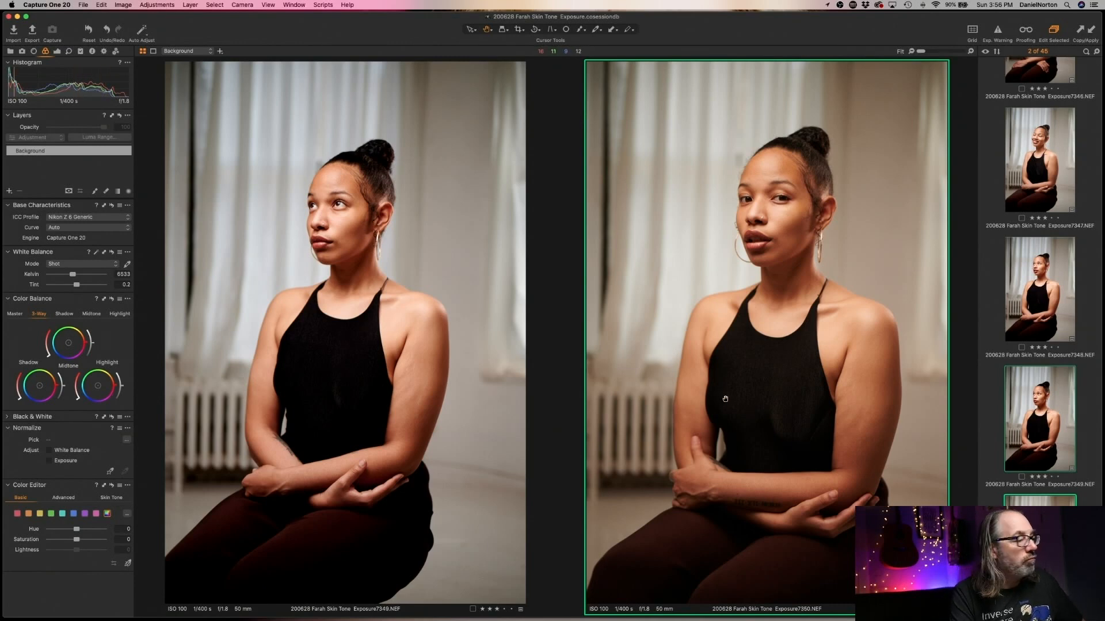
left_click(123, 275)
type("560")
key("Return")
type("00")
key("Return")
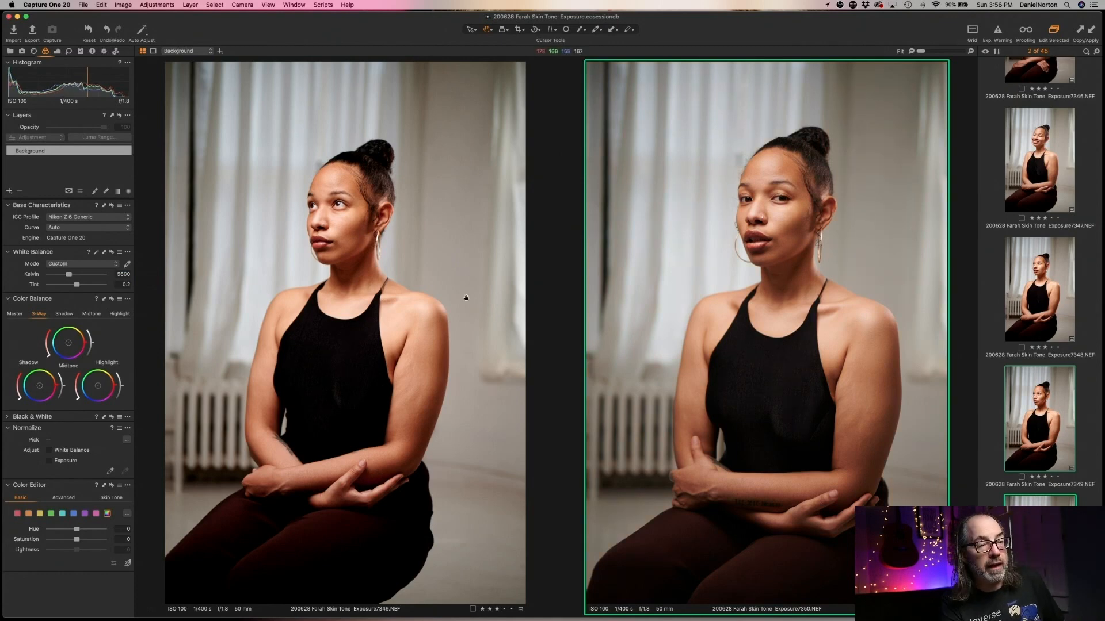
- Select only Exposure7350 and apply the copied adjustments to it again
left_click(985, 427)
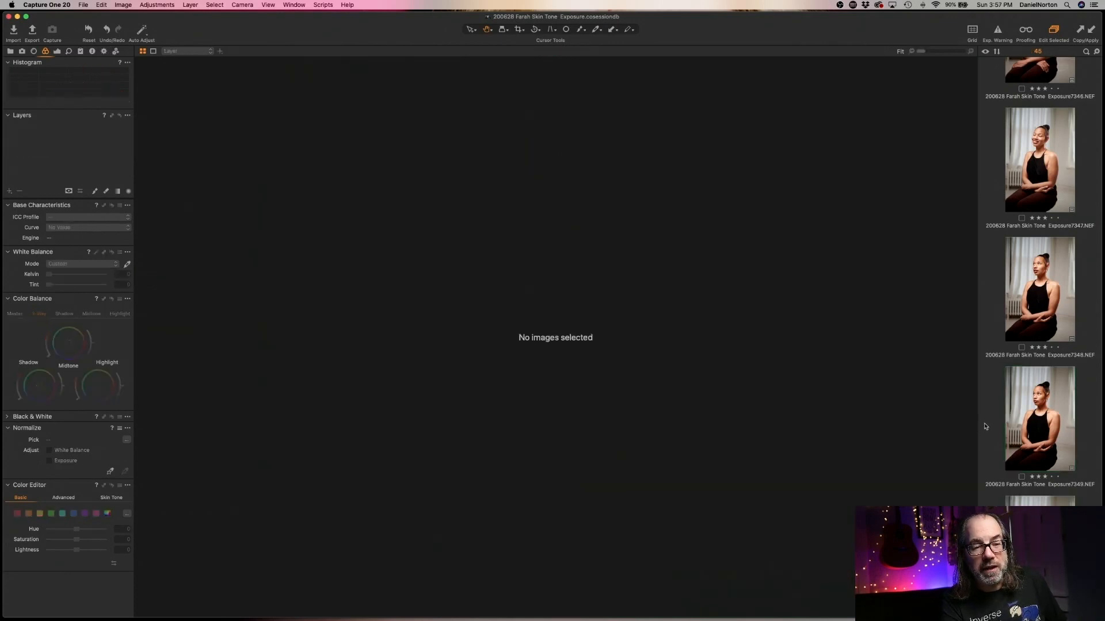
scroll(985, 427, "down", 3)
left_click(1032, 440)
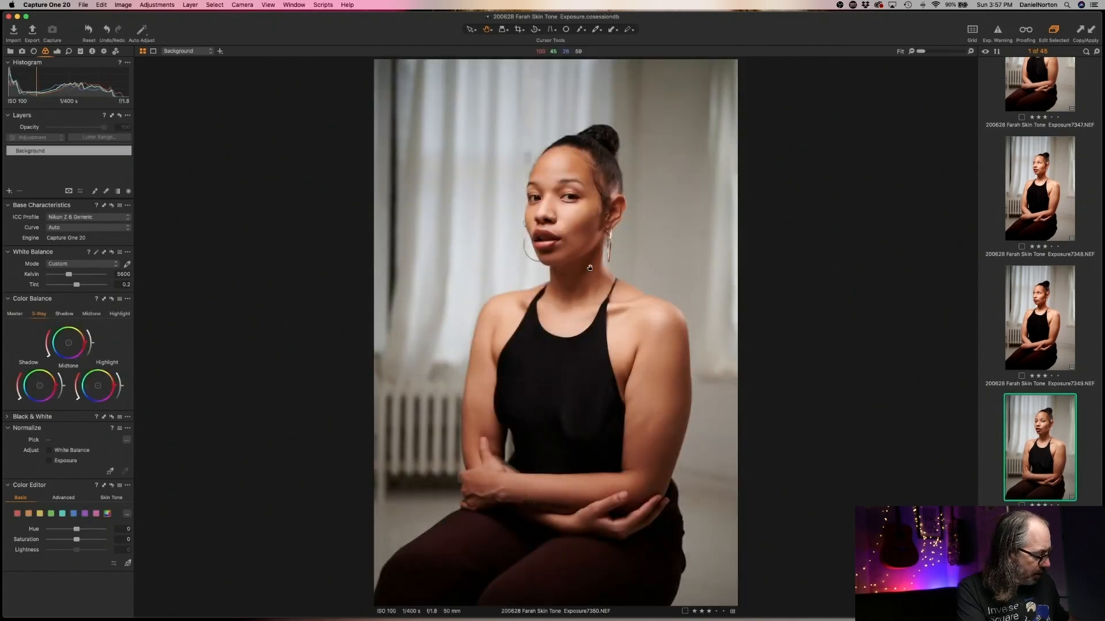
key("super+shift+v")
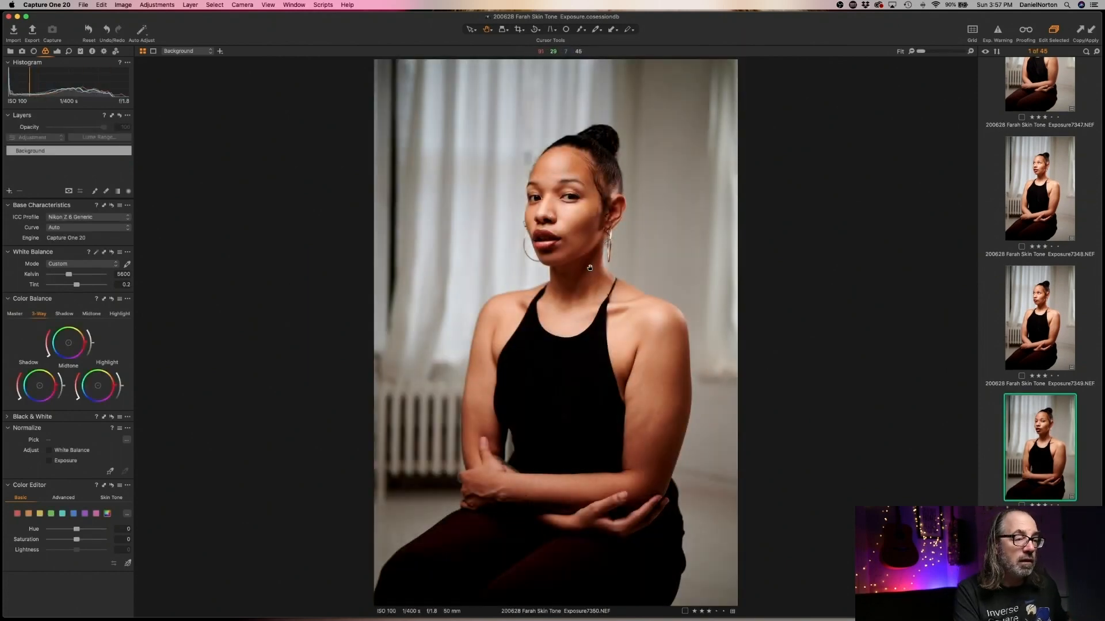
scroll(622, 287, "up", 10)
scroll(622, 288, "down", 10)
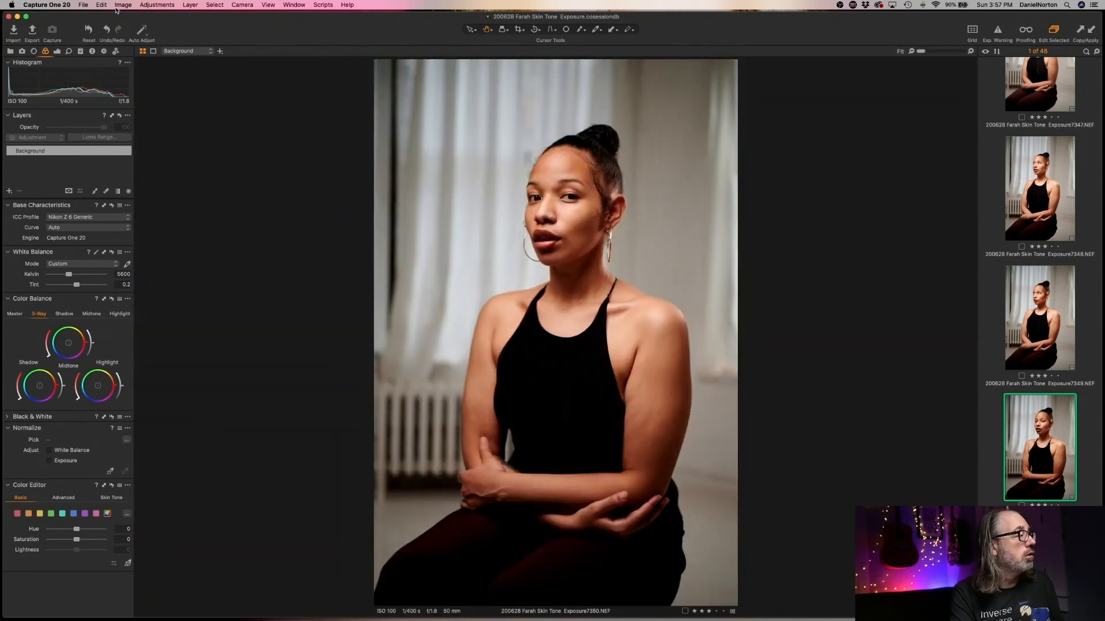
- On Exposure7350, set the Levels black point to 15, midtone to 0.13 and white point to 234; try exposure 0.18 and reset it
left_click(56, 52)
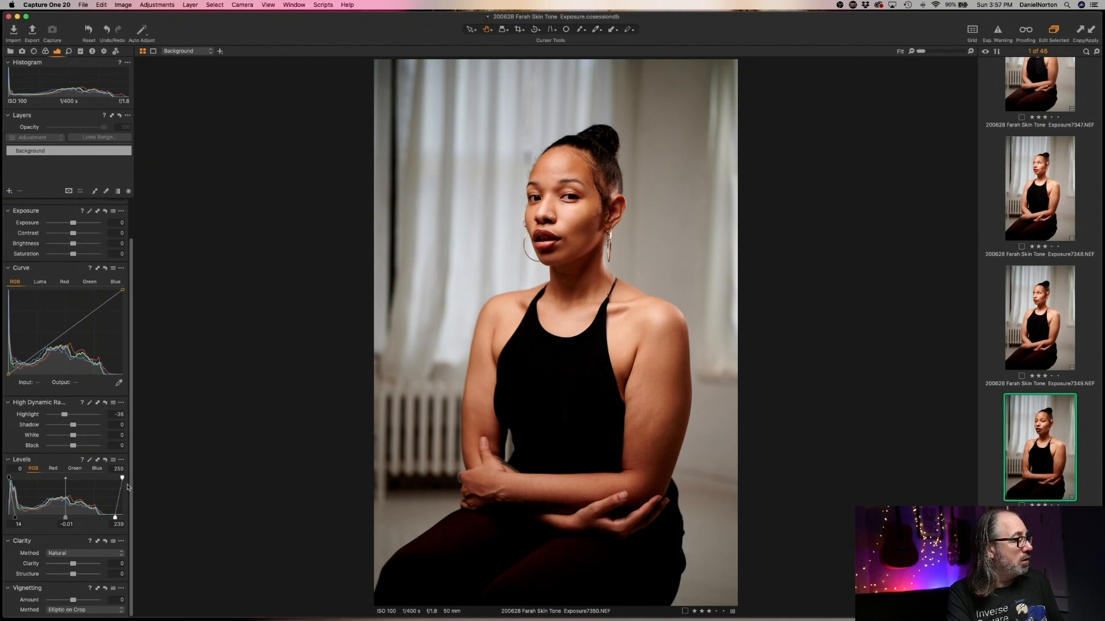
scroll(127, 485, "up", 1)
left_click_drag(114, 519, 57, 519)
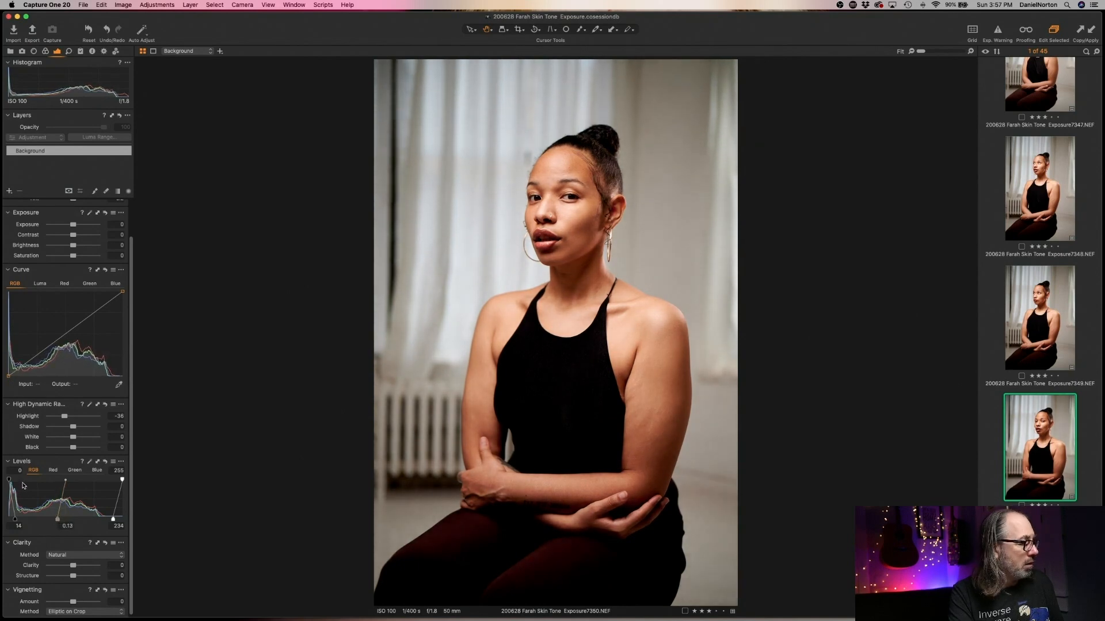
left_click_drag(16, 520, 17, 520)
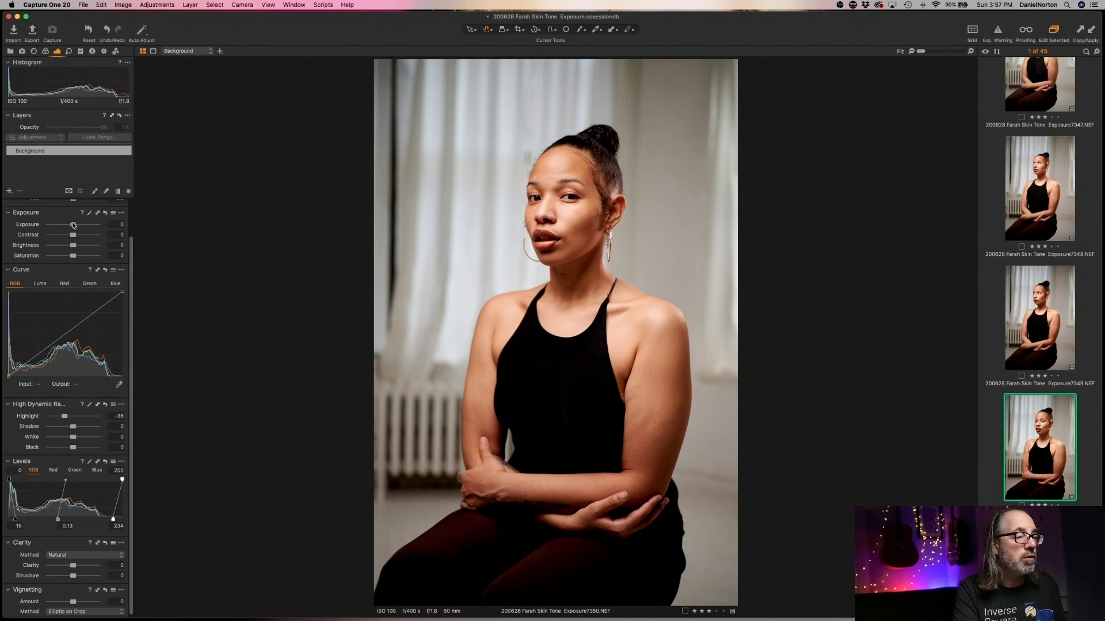
left_click_drag(73, 225, 75, 226)
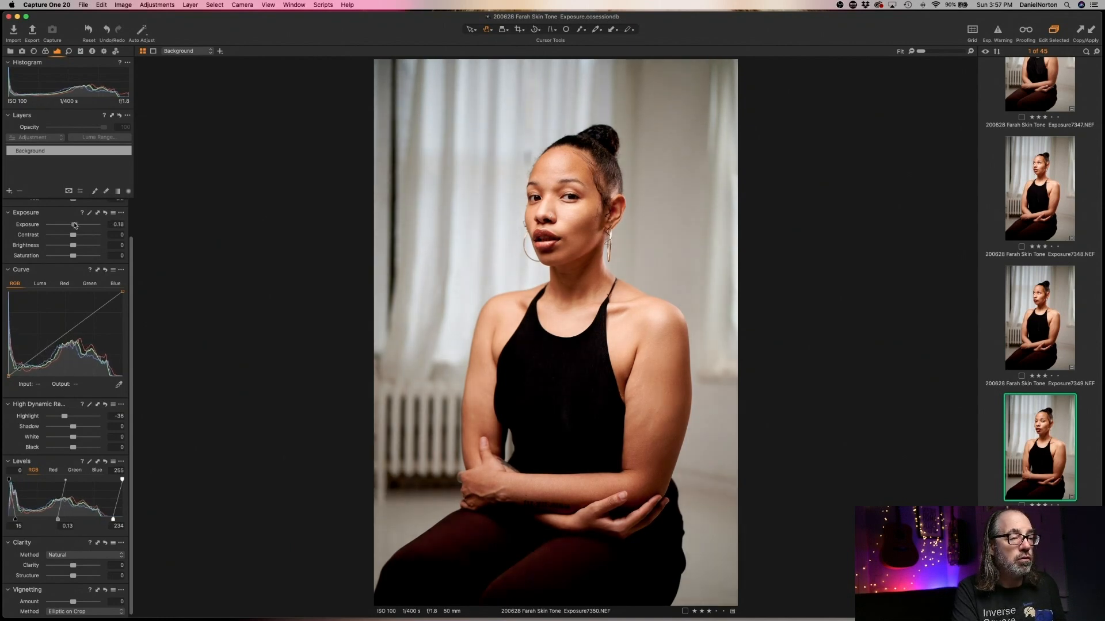
double_click(75, 225)
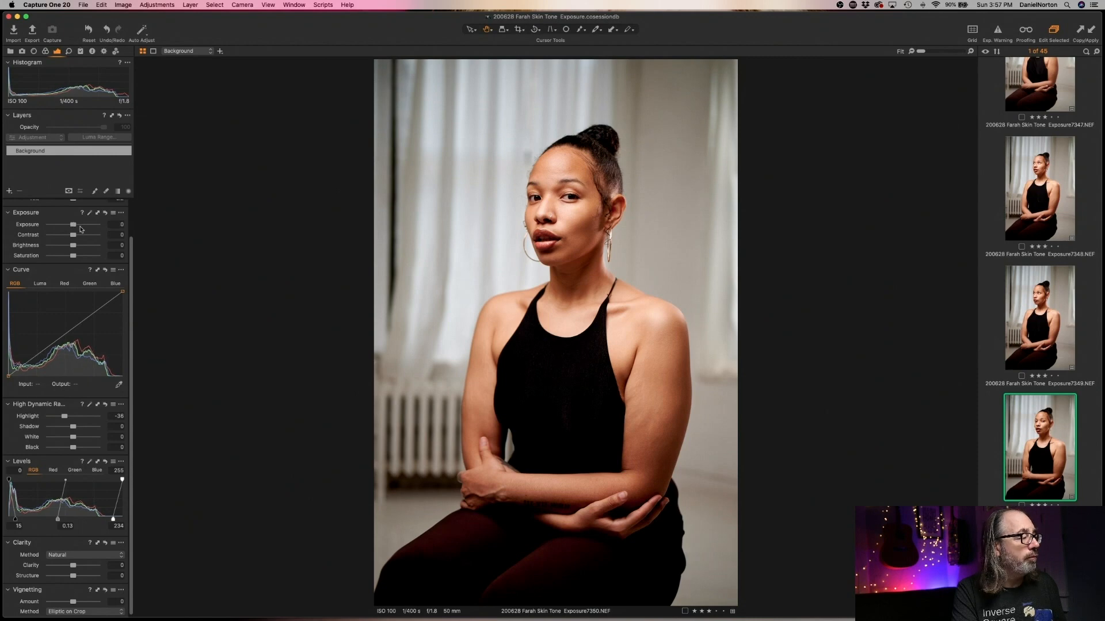
- Examine the skin tones on the face, neck and shoulder of Exposure7350 at 100%, and return to the full view
double_click(563, 208)
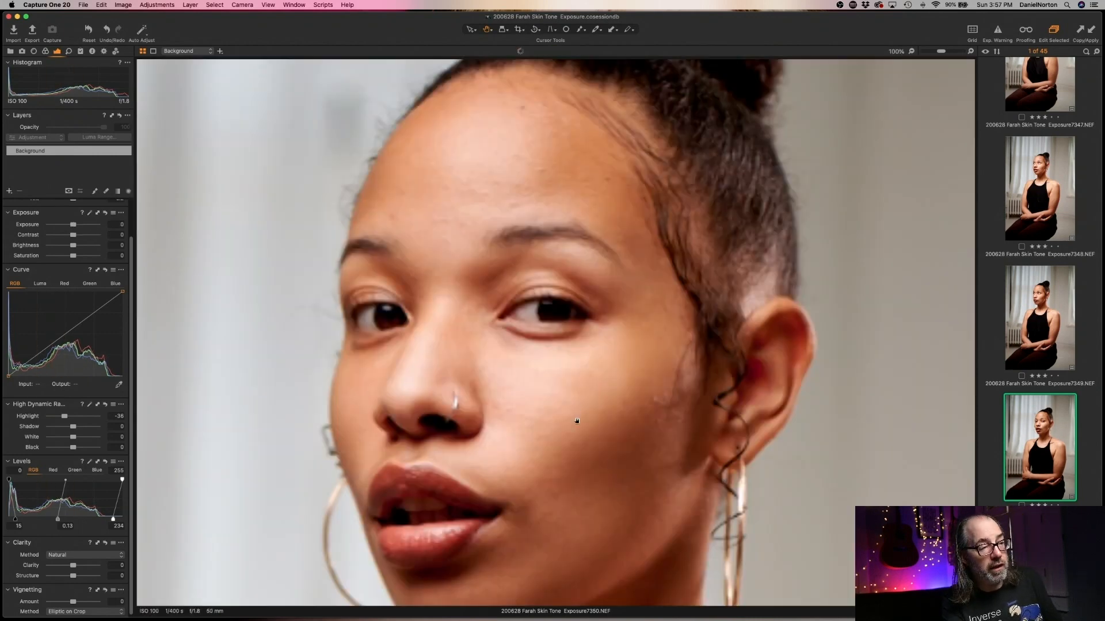
left_click_drag(547, 433, 570, 258)
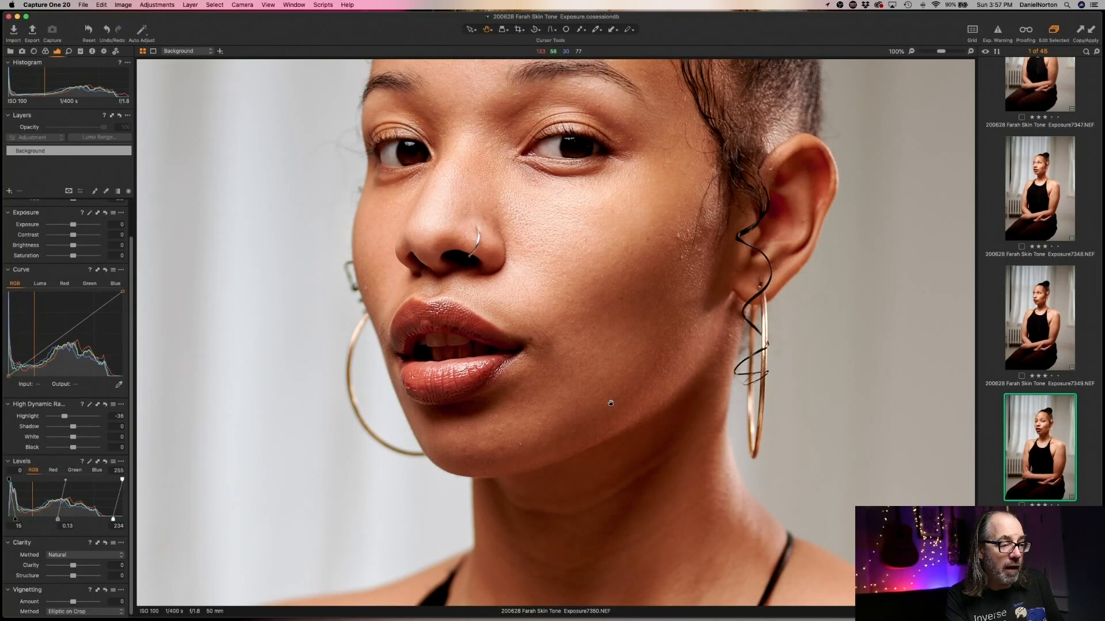
left_click_drag(610, 403, 536, 101)
left_click_drag(587, 379, 557, 133)
left_click_drag(885, 300, 613, 371)
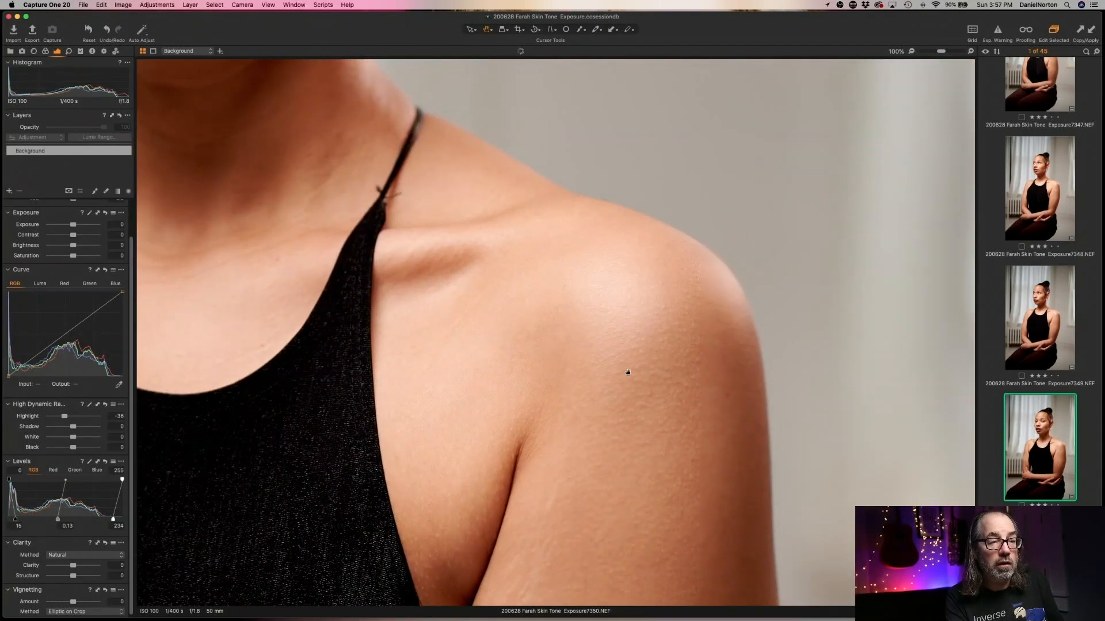
key("super+0")
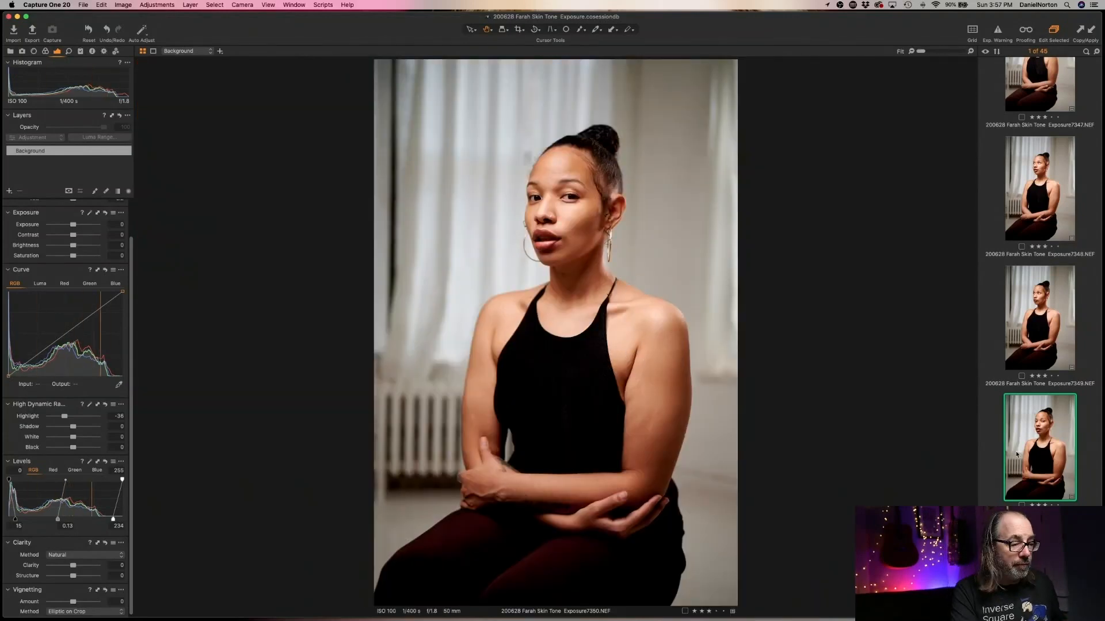
- Apply the adjustments of Exposure7350 to Exposure7351 and check the skin tones on the shoulder and arm at 50%
scroll(1056, 451, "down", 3)
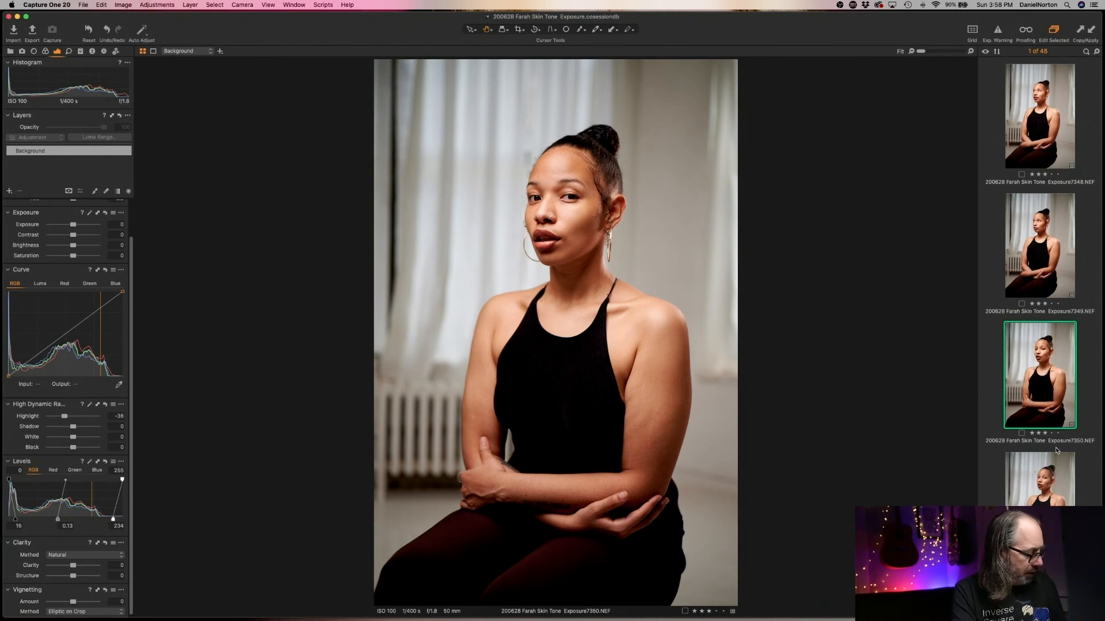
key("Down")
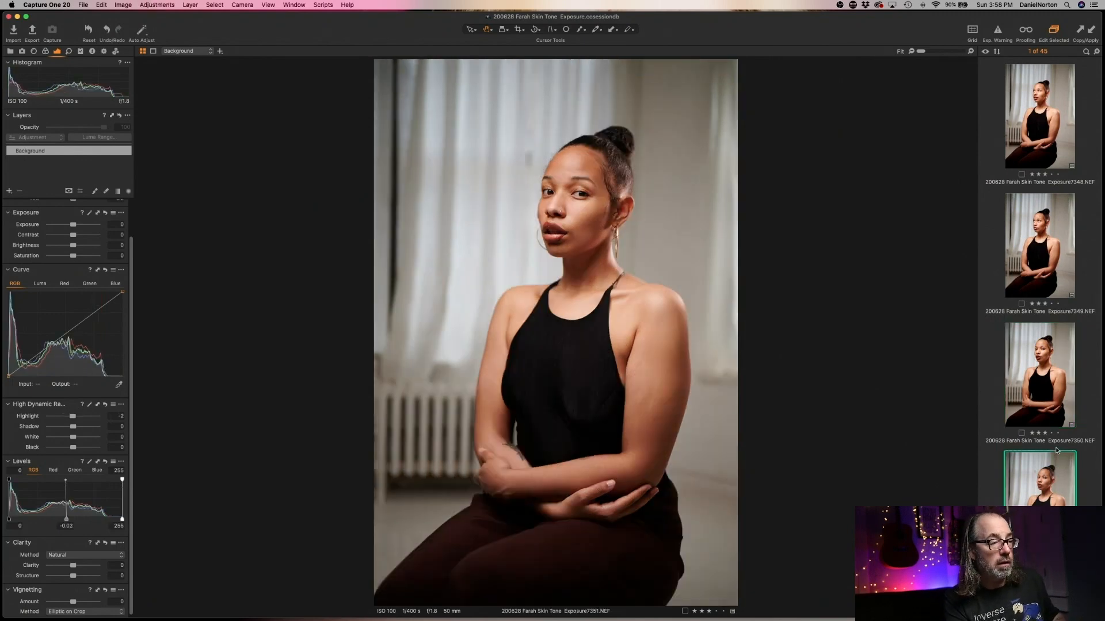
key("super+shift+a")
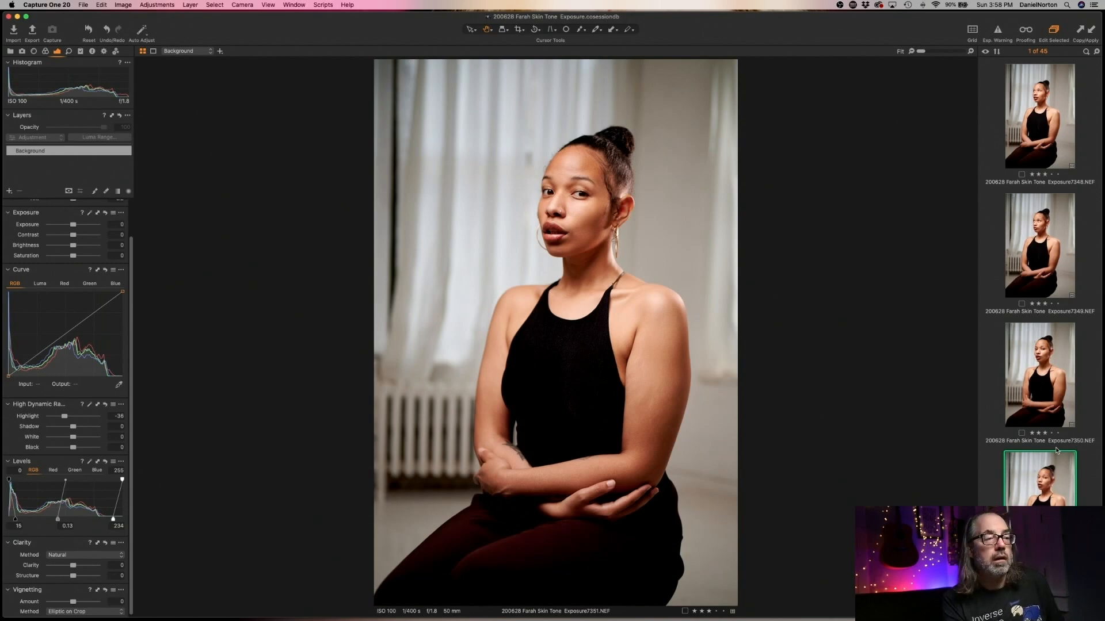
scroll(1041, 483, "down", 5)
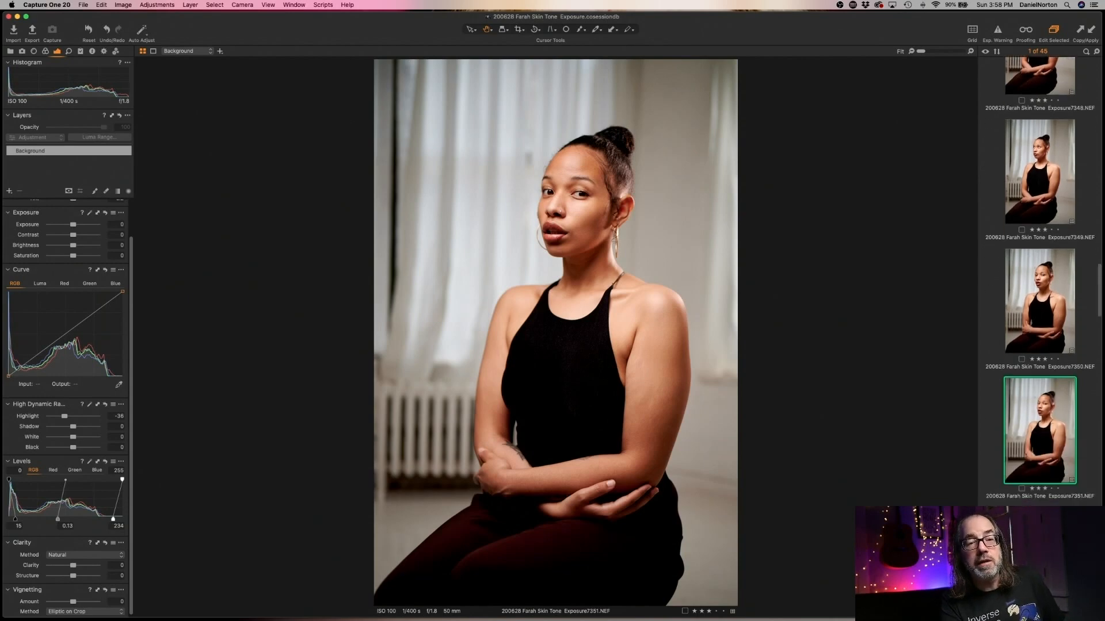
scroll(791, 372, "up", 5)
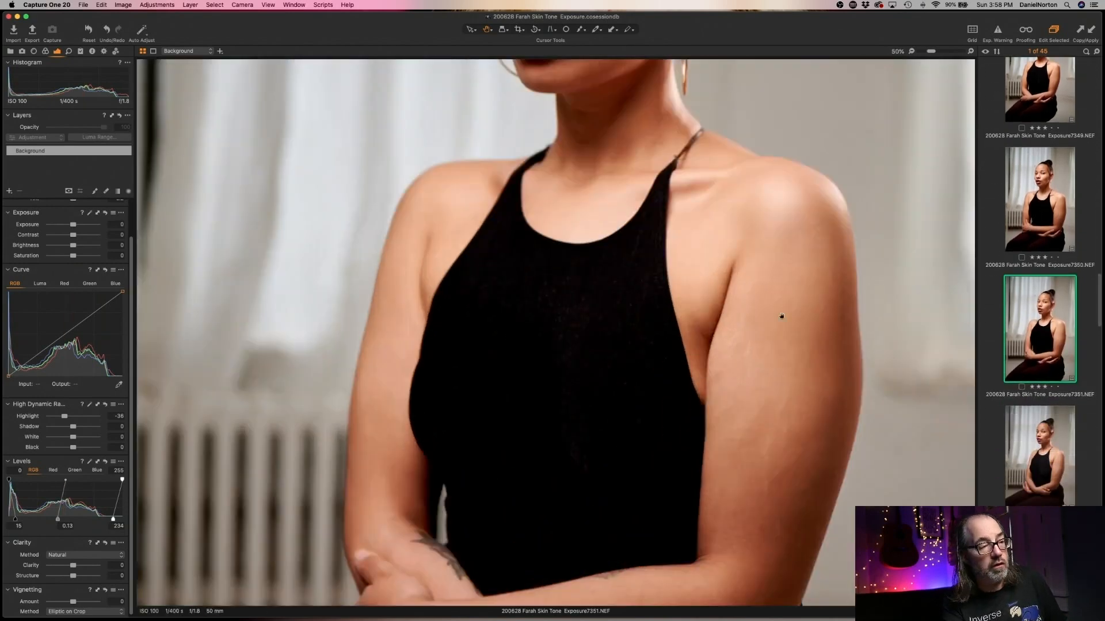
scroll(928, 380, "down", 3)
scroll(765, 413, "down", 3)
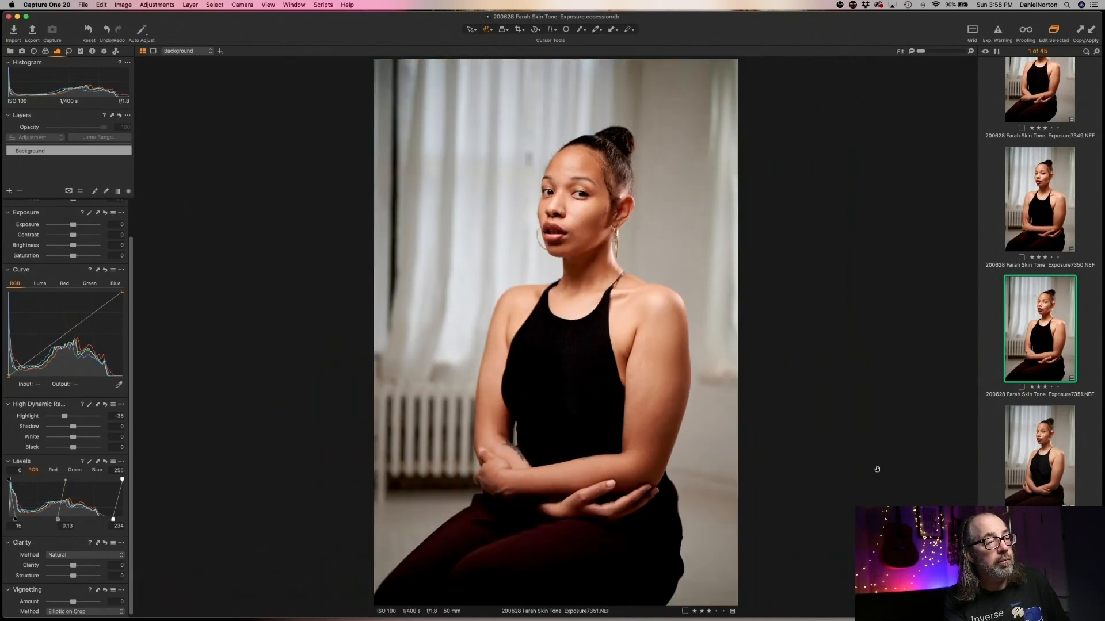
- Apply the same adjustments to the portraits Exposure7352 and Exposure7354, checking the skin tones of Exposure7352 in between
key("Down")
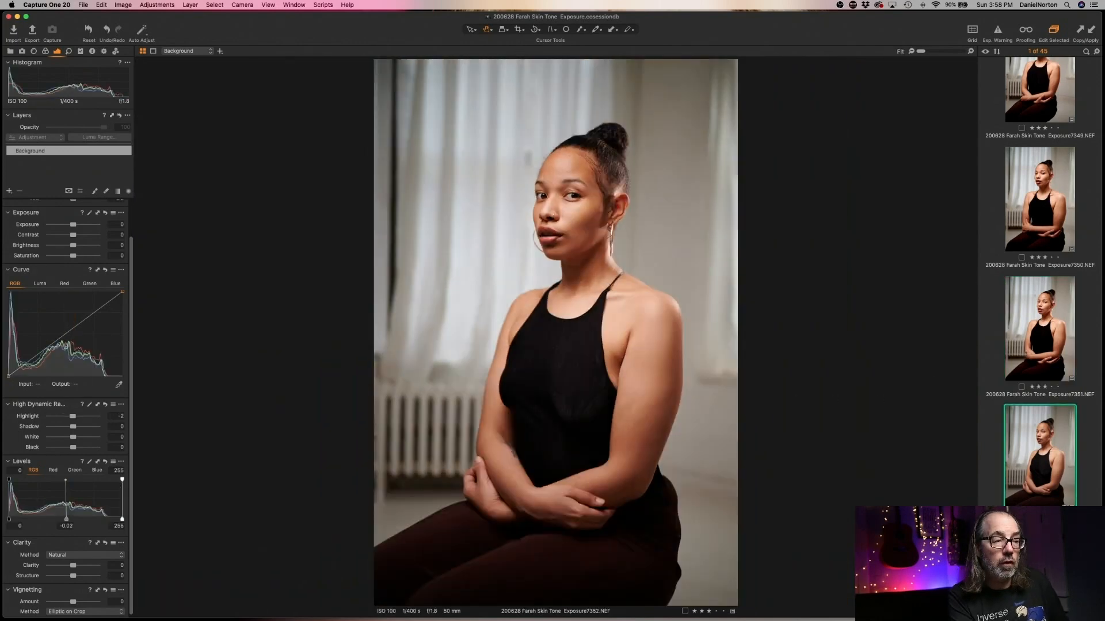
left_click(1092, 33)
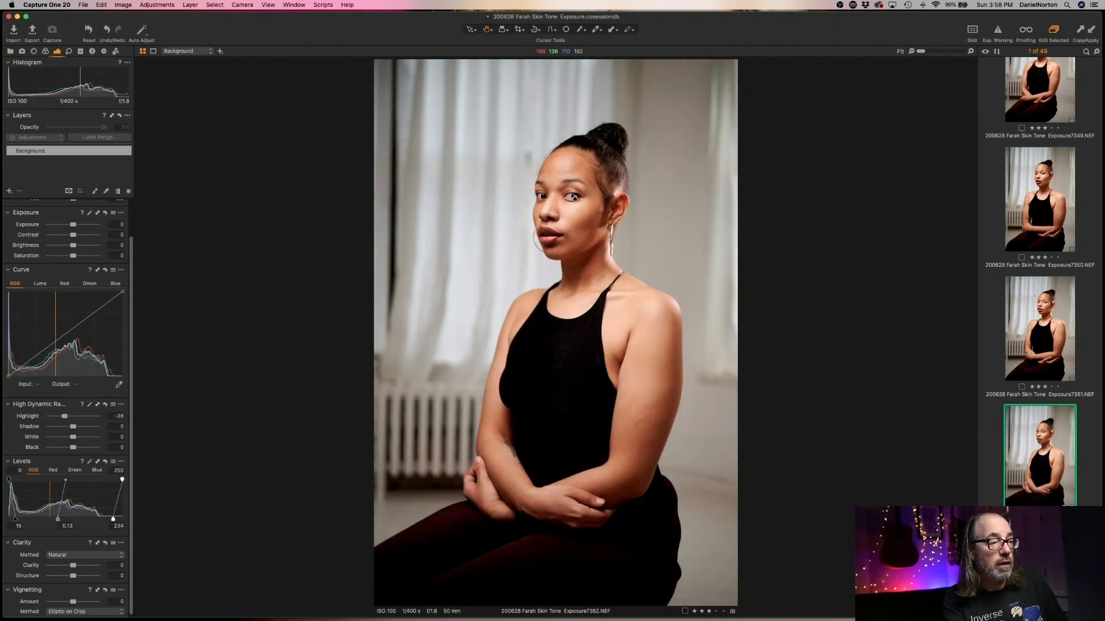
double_click(577, 202)
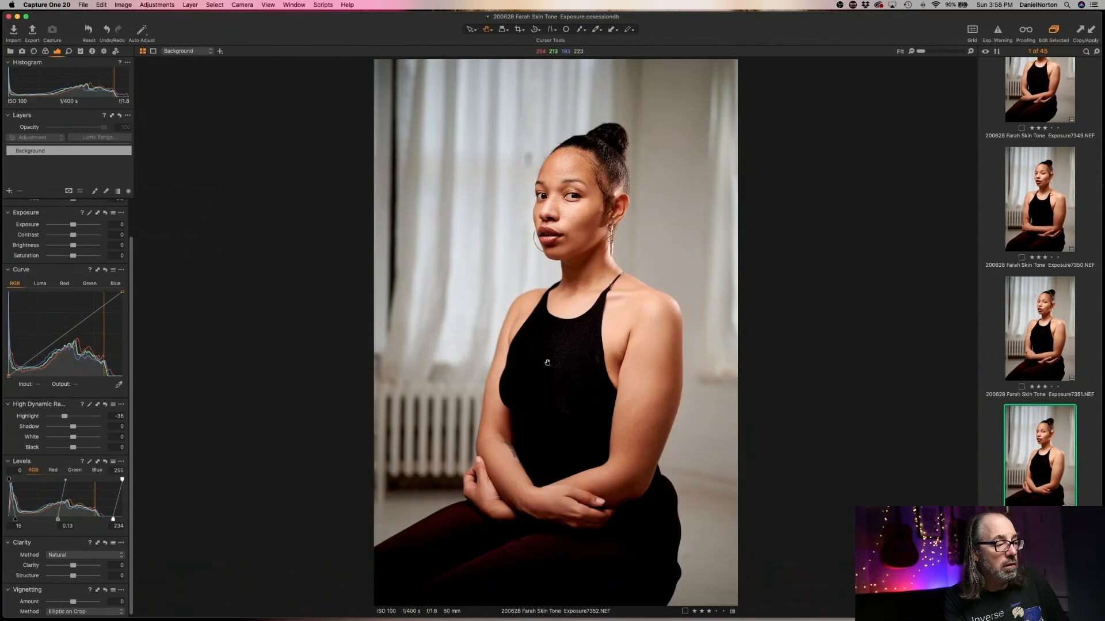
double_click(544, 365)
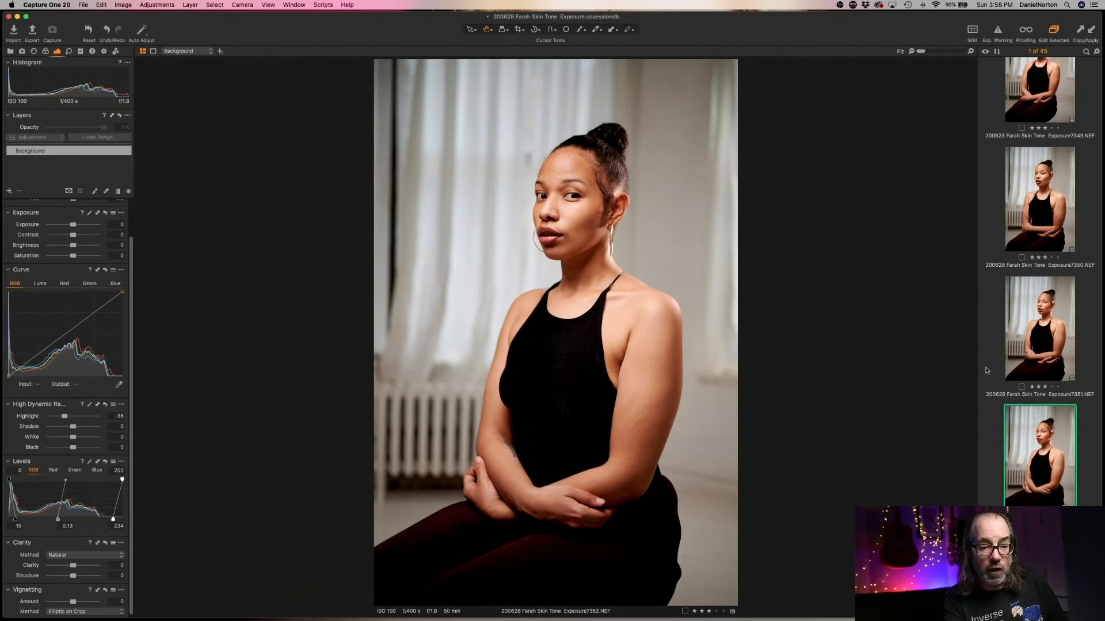
key("Down")
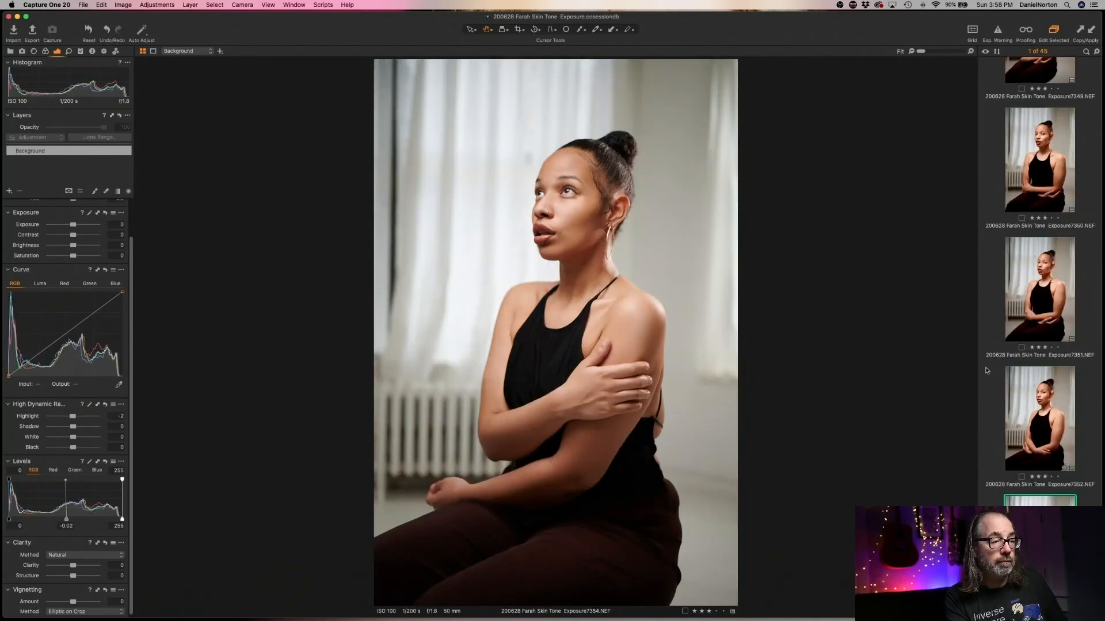
key("super+shift+a")
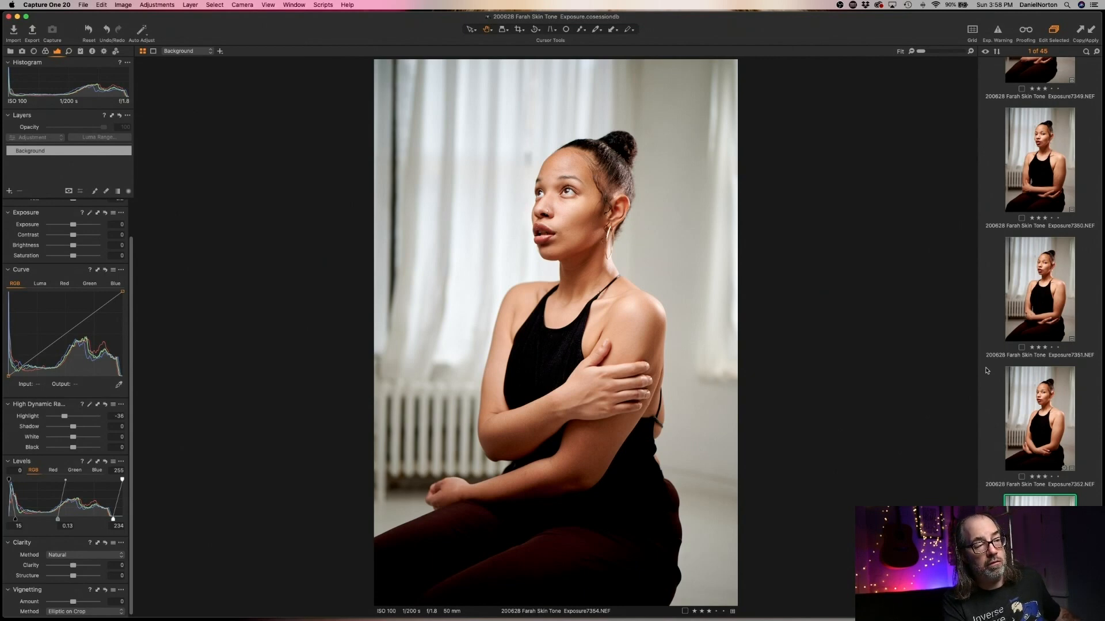
- Examine the face of Exposure7354 at 100%, and compare the portrait with its unadjusted version by resetting the adjustments and undoing the reset
left_click(564, 198)
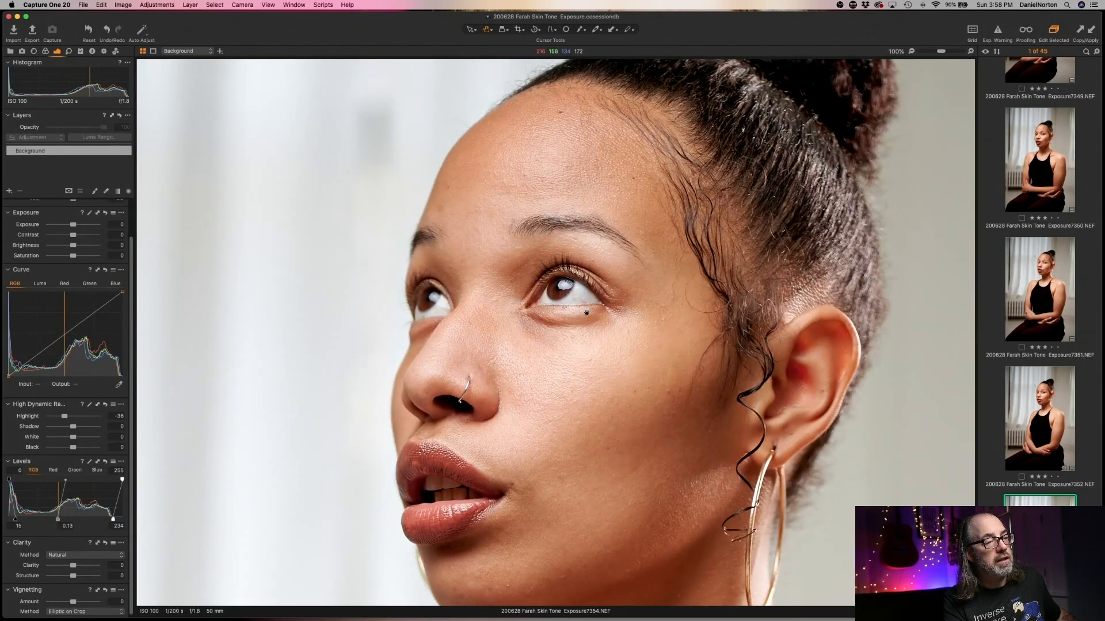
left_click(585, 312)
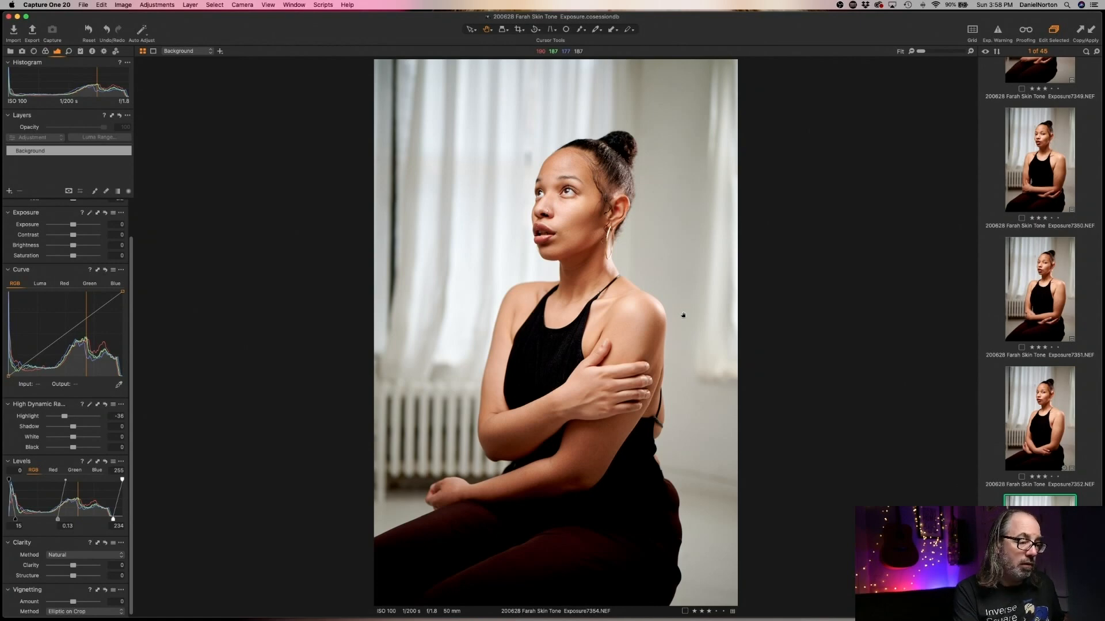
key("super+r")
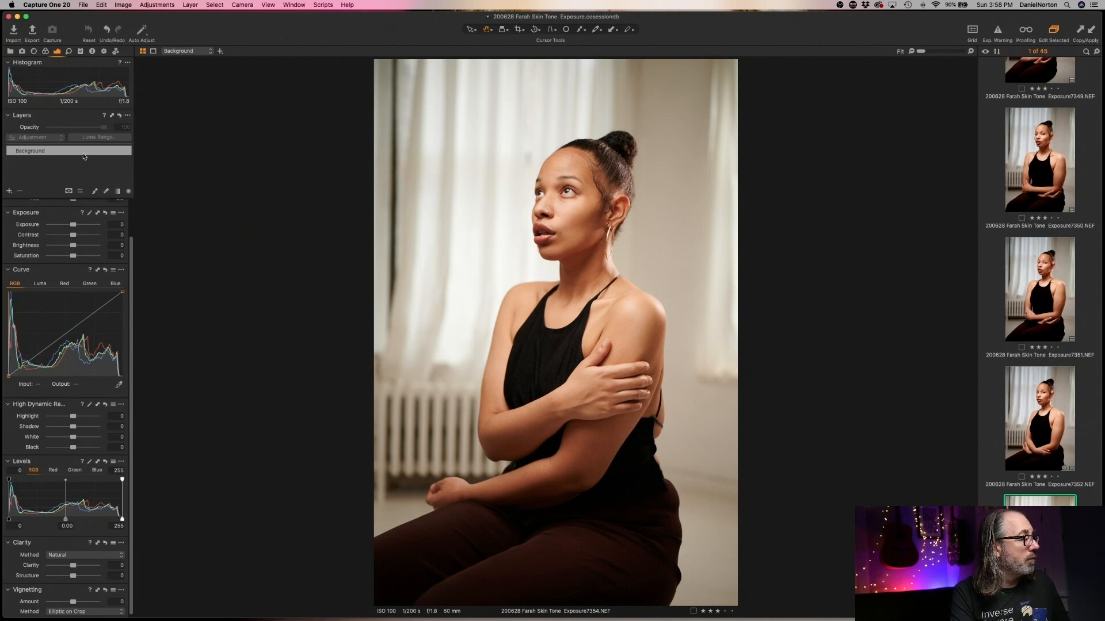
key("super+z")
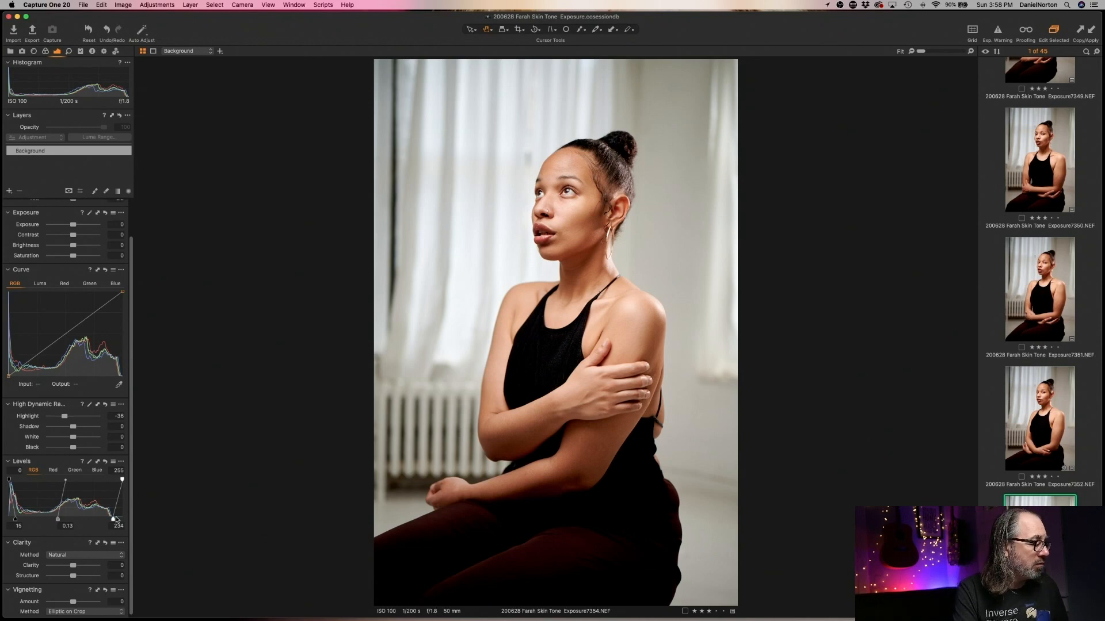
- On Exposure7354, set Levels to black 16, midtone 0.12 and white 242 and Highlight to -27, and check the face at 100%
left_click_drag(113, 519, 59, 520)
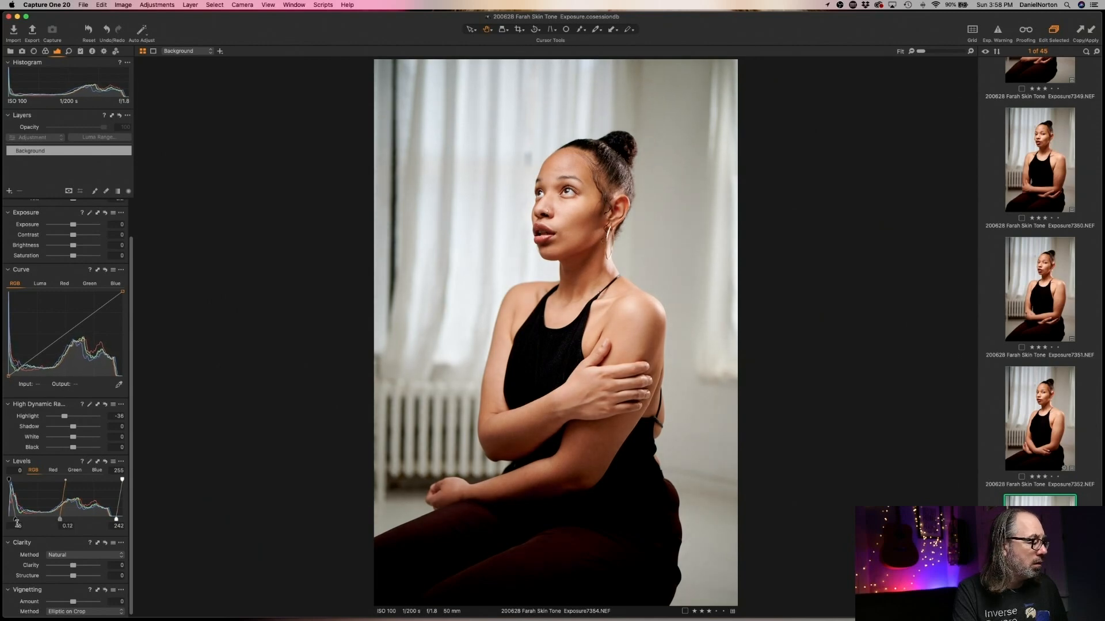
left_click_drag(16, 521, 16, 520)
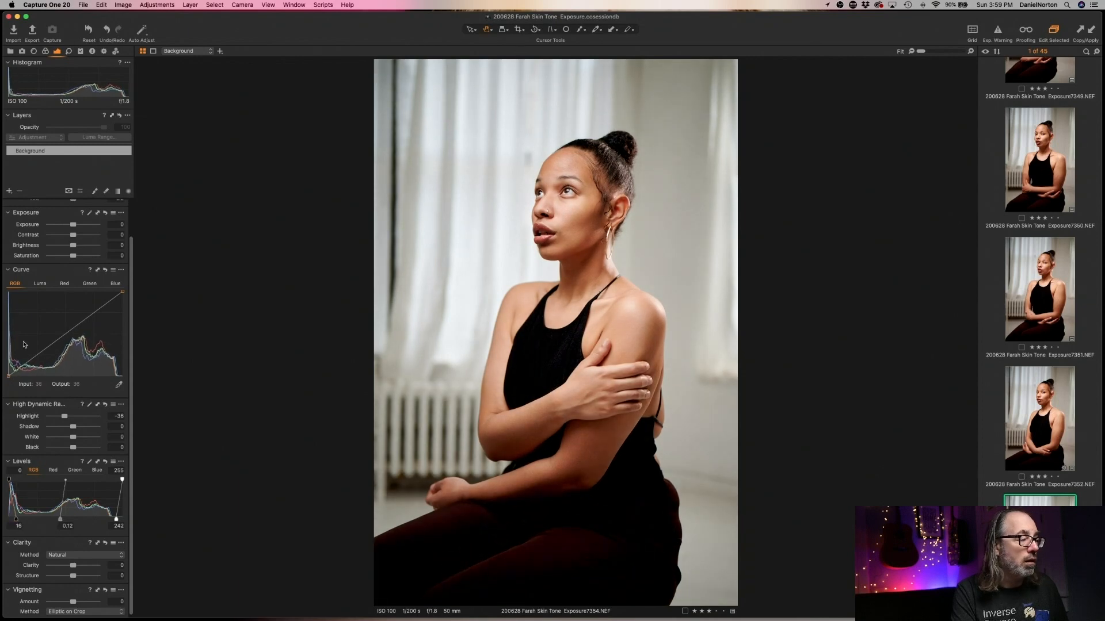
left_click_drag(65, 416, 68, 418)
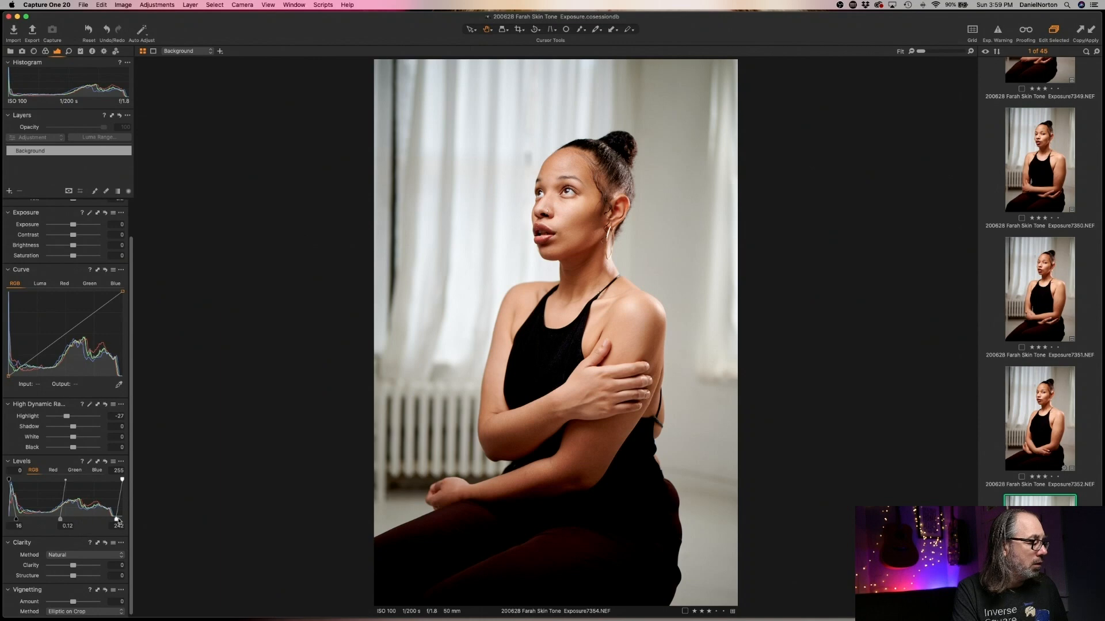
left_click_drag(116, 519, 115, 518)
double_click(554, 209)
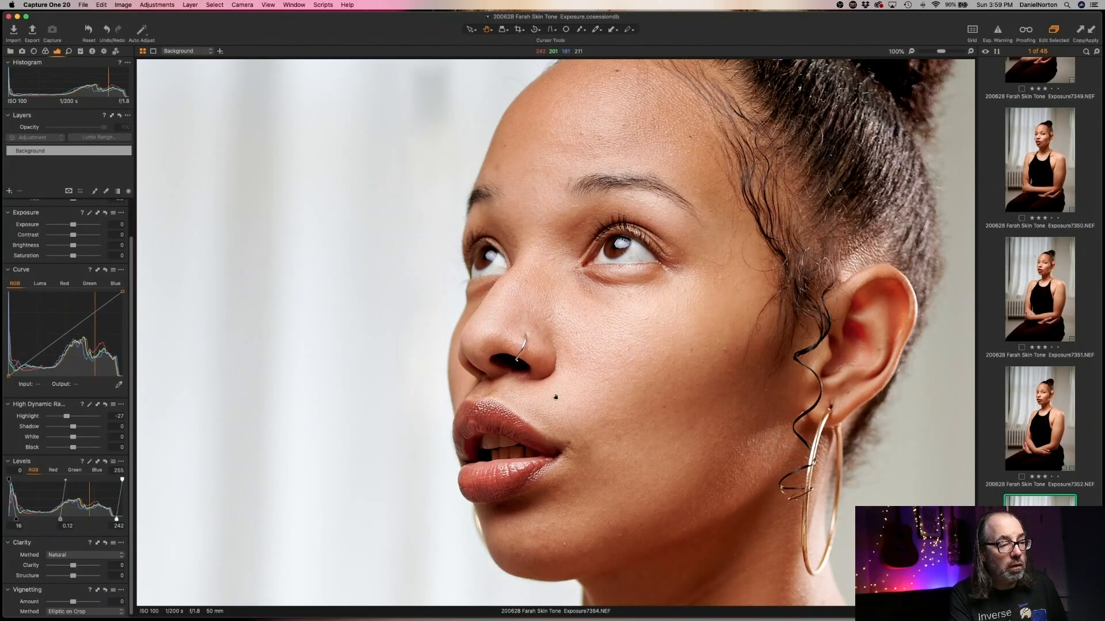
double_click(642, 421)
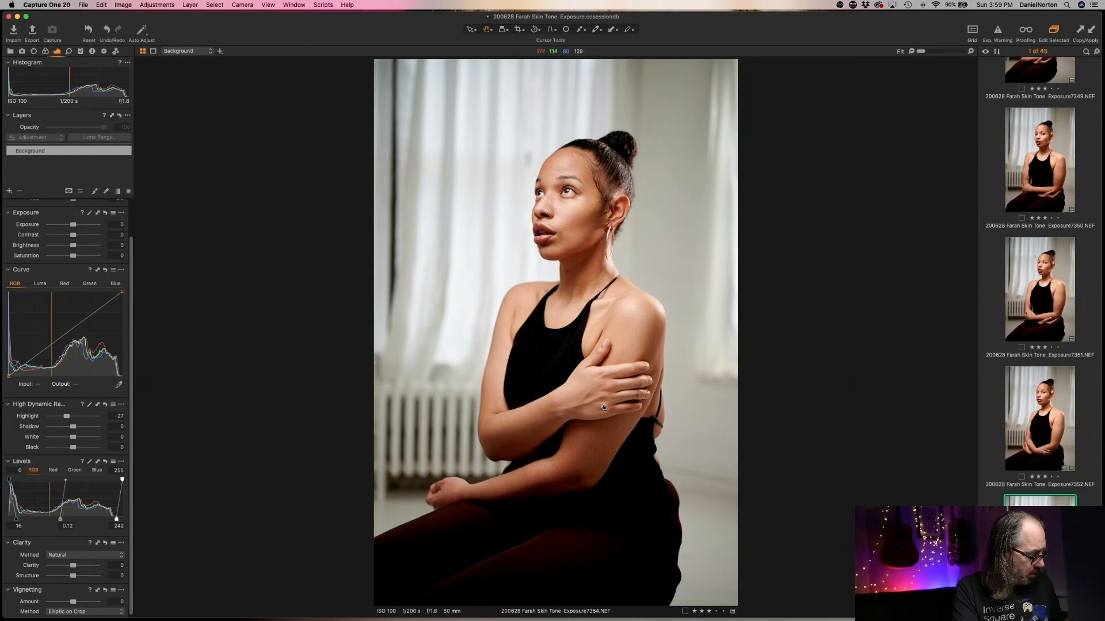
- Compare Exposure7354 with Exposure7355, and examine the skin tones on the arm of Exposure7355 at 100%
key("Right")
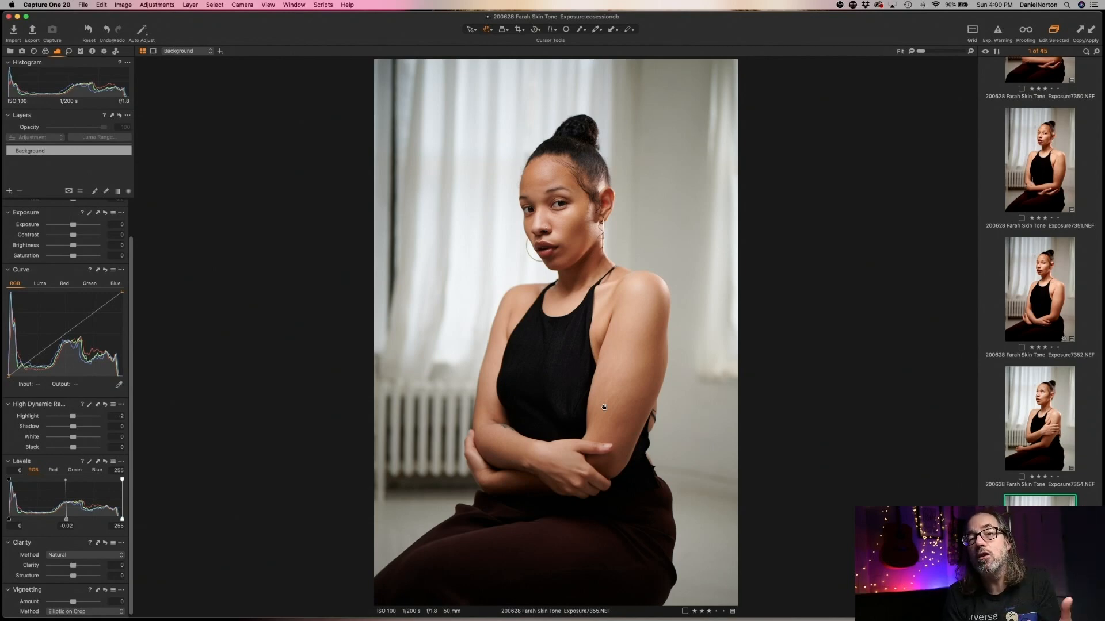
key("Left")
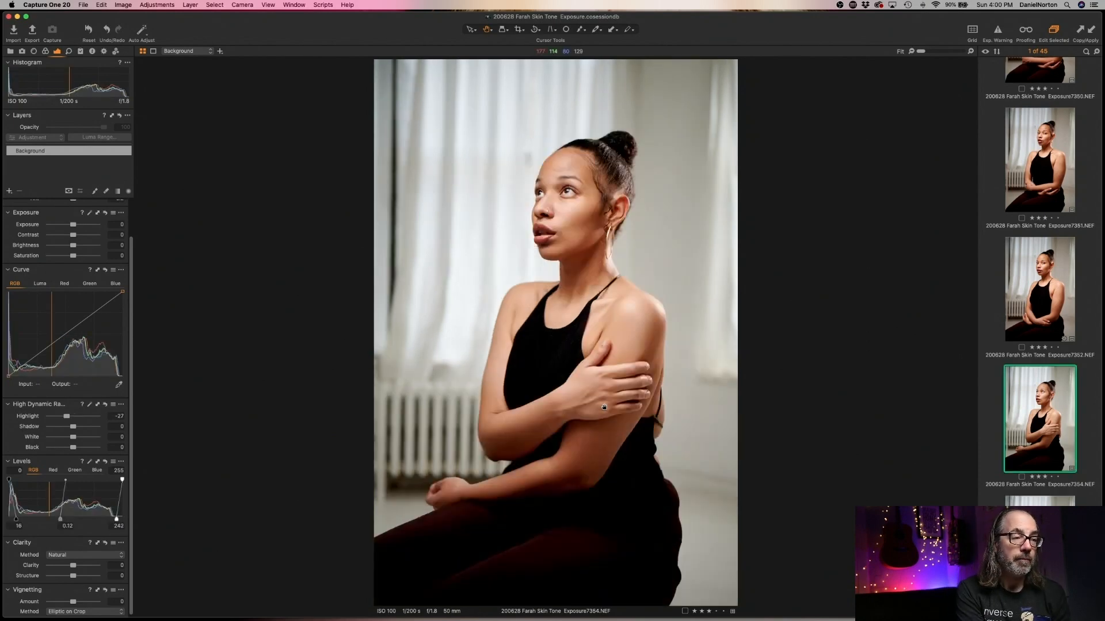
key("Right")
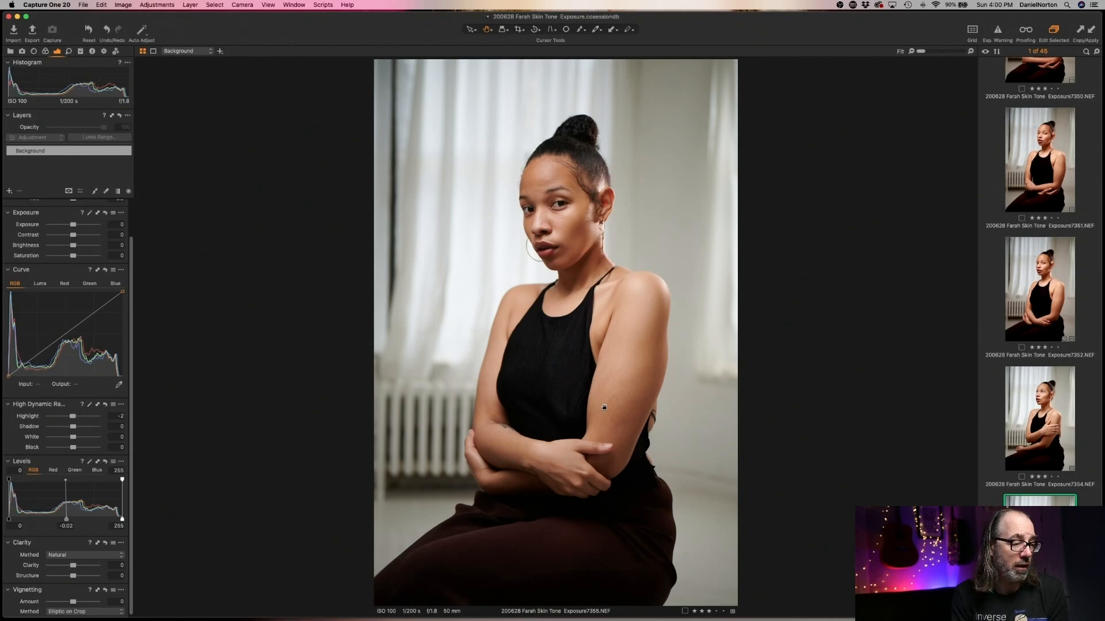
left_click(604, 407)
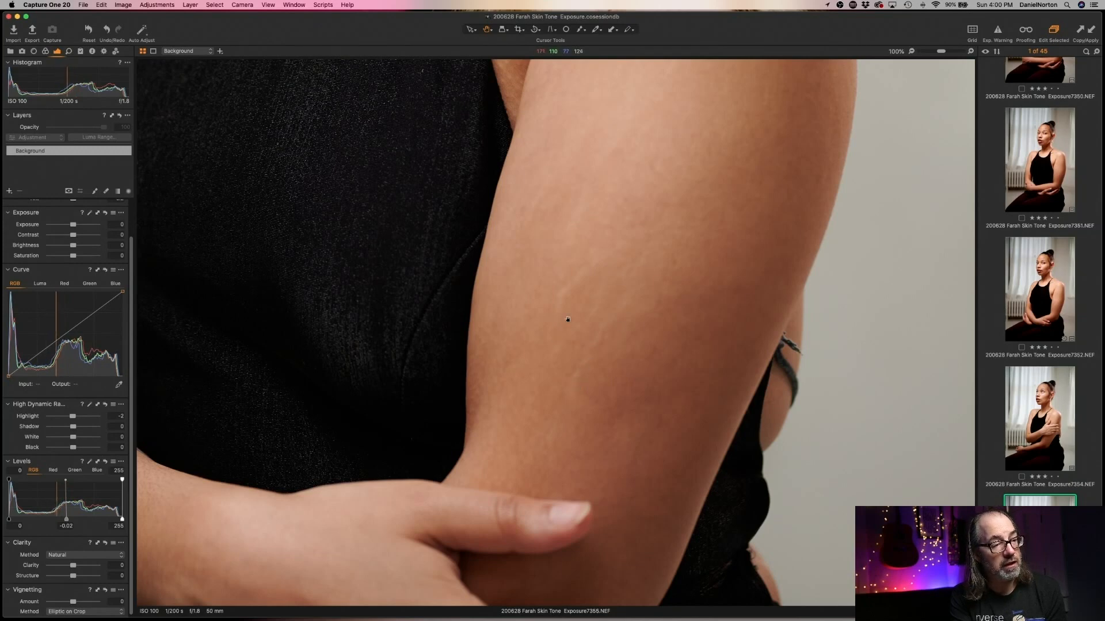
left_click(644, 289)
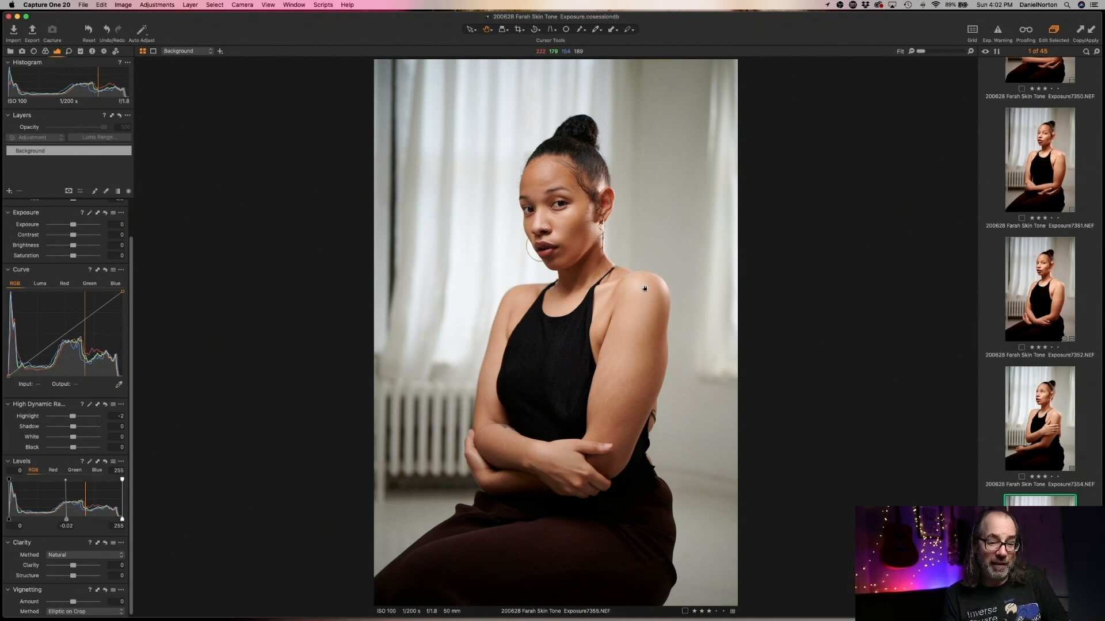
- Apply the adjustments of Exposure7354 to Exposure7355
key("Down")
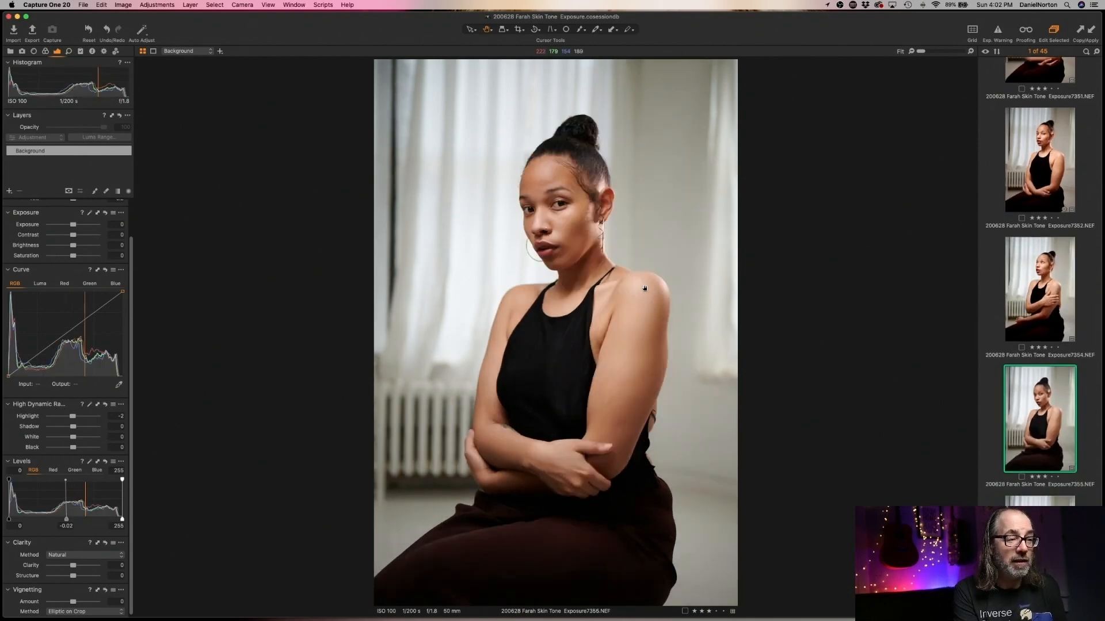
key("Up")
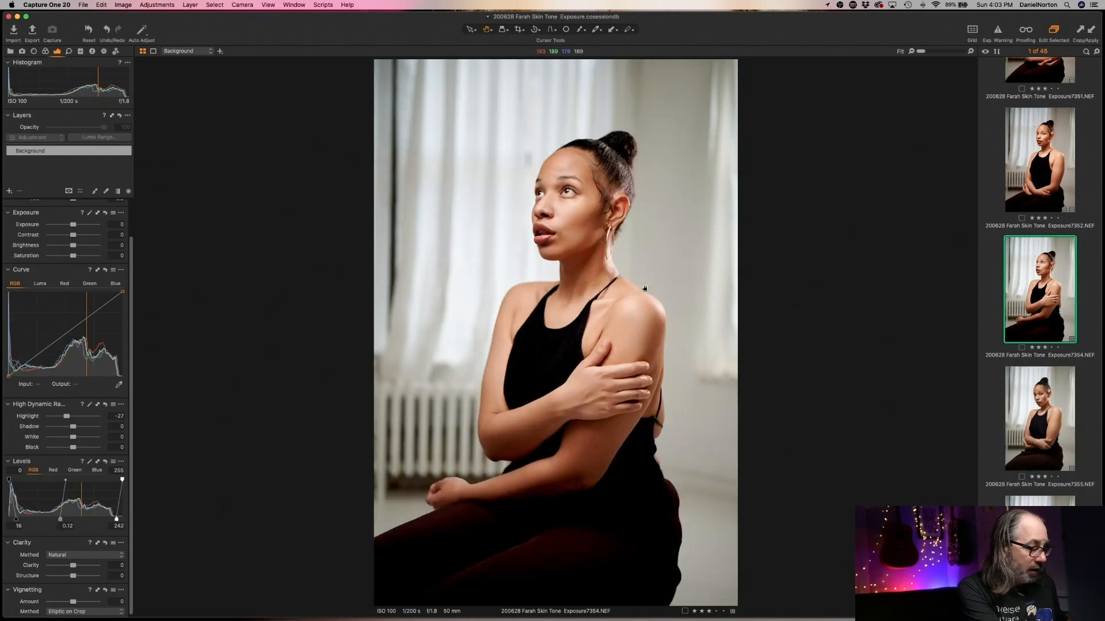
key("Down")
key("shift+super+v")
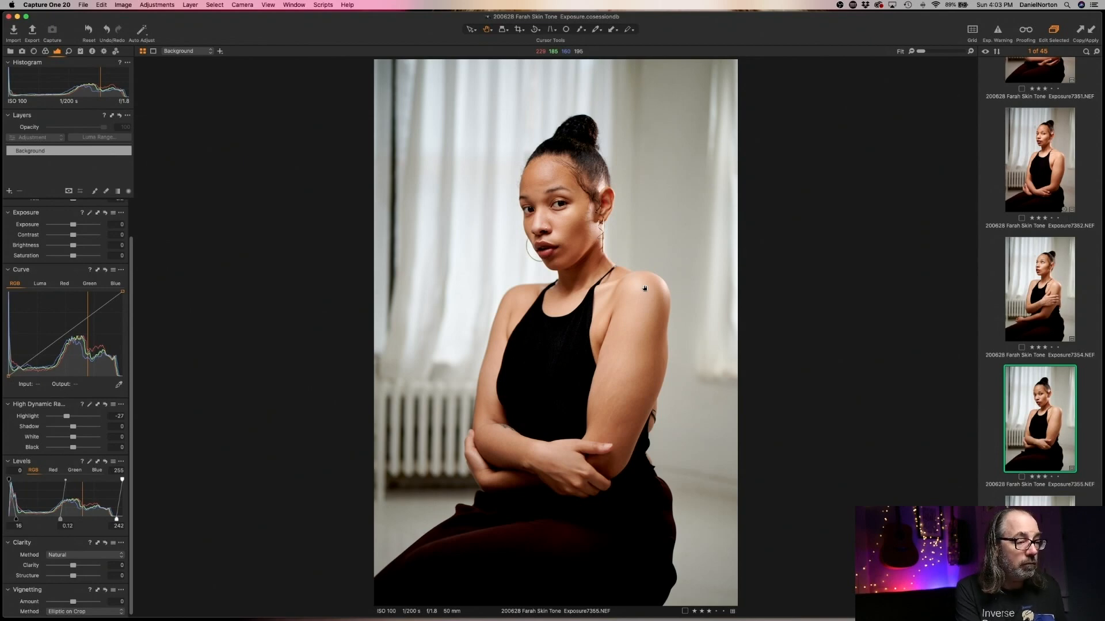
- Switch back and forth between Exposure7354 and Exposure7355 to compare the exposure and skin tones of the two portraits
key("Up")
key("Down")
key("Up")
key("Down")
key("Up")
key("Down")
key("Up")
key("Down")
key("Up")
key("Down")
key("Up")
key("Down")
key("Up")
key("Down")
key("Up")
key("Down")
key("Up")
key("Down")
key("Up")
key("Down")
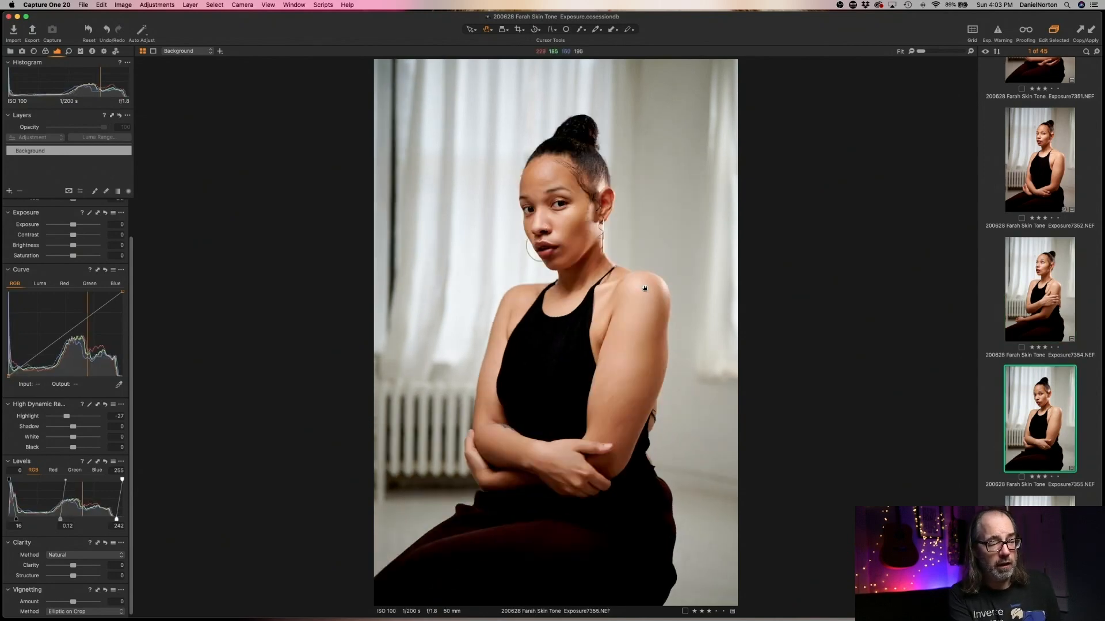
key("Up")
key("Down")
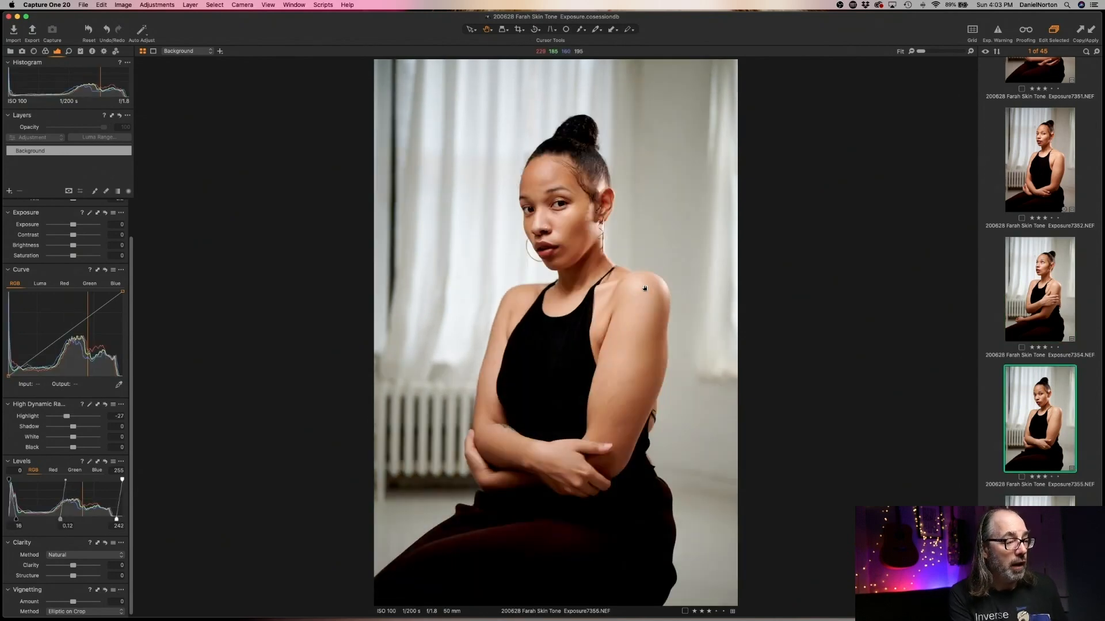
- Apply the same adjustments to Exposure7356, set its Levels to black 2, midtone 0.05 and white 219, and check the face at 100%
key("Down")
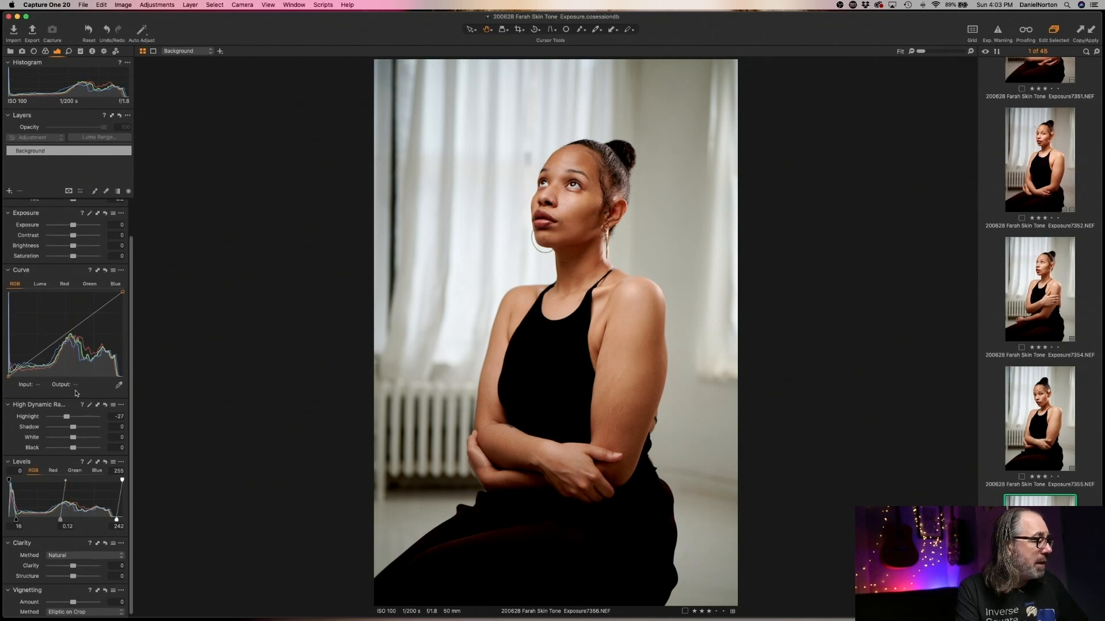
scroll(92, 397, "down", 1)
scroll(91, 398, "up", 1)
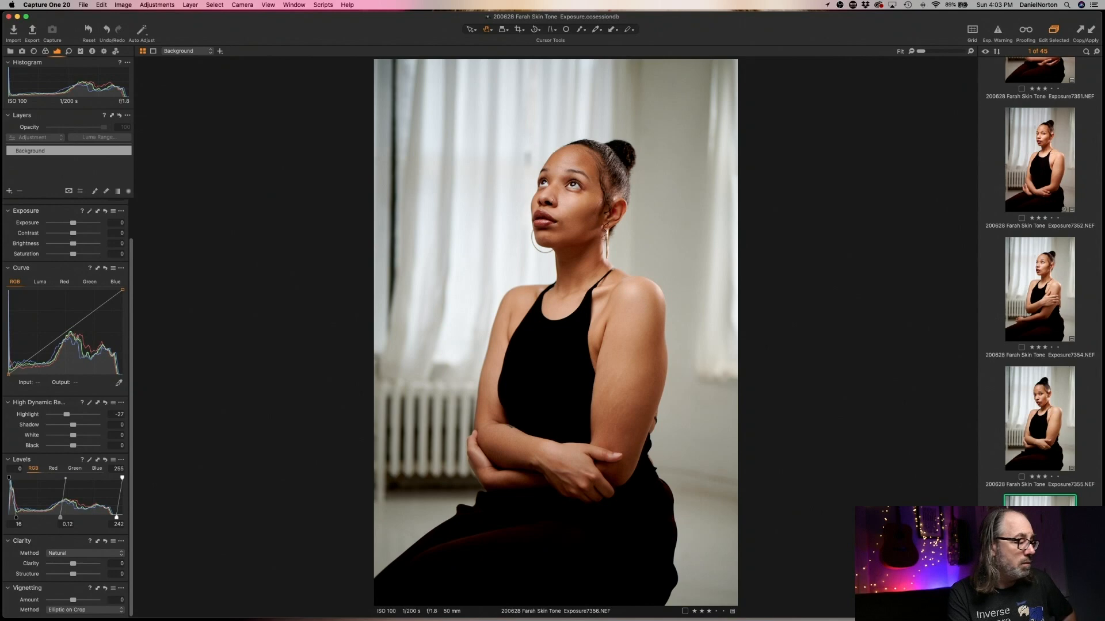
left_click_drag(17, 517, 9, 517)
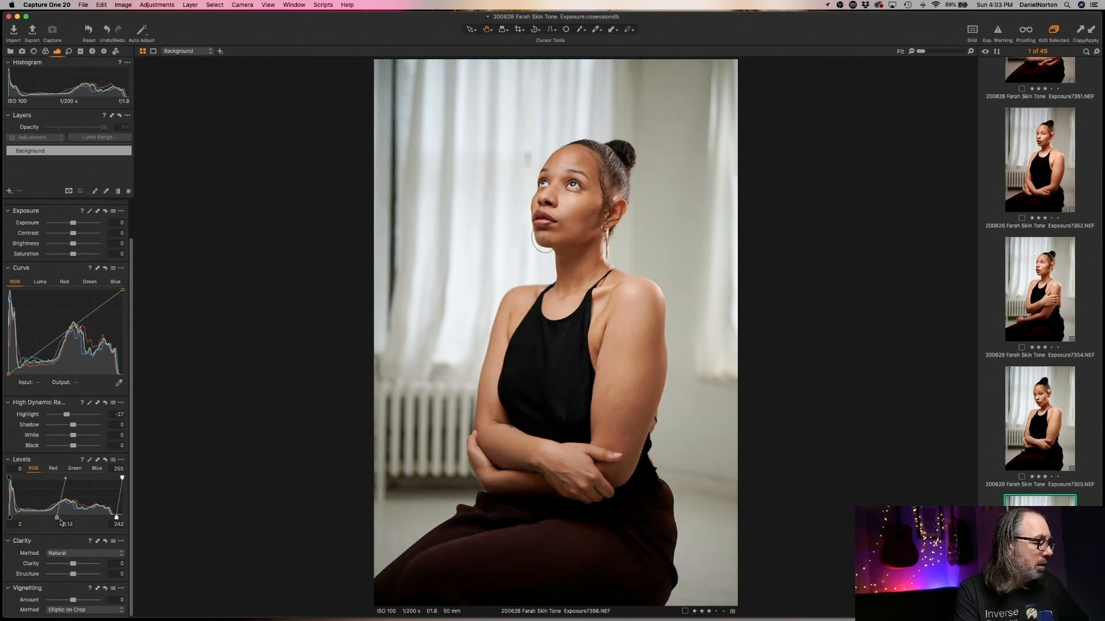
left_click_drag(57, 518, 106, 516)
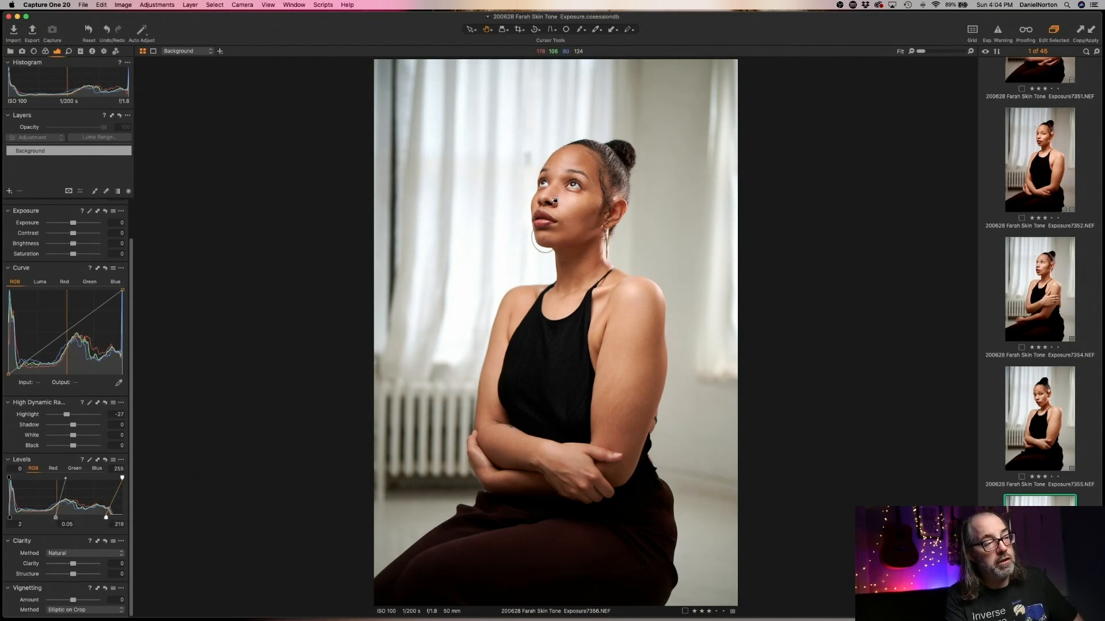
left_click(596, 156)
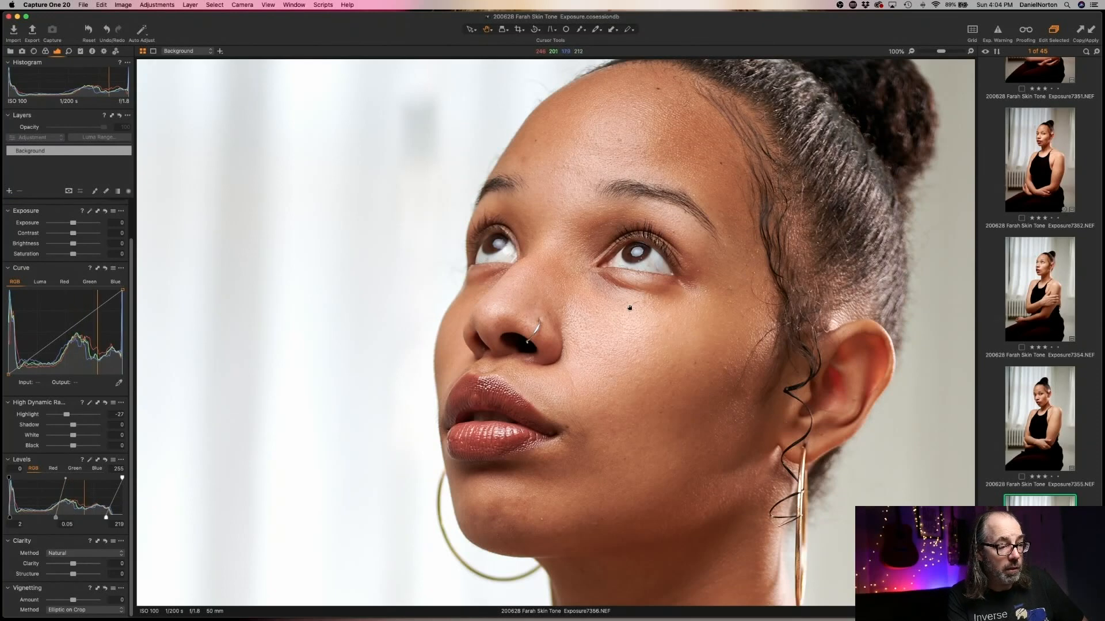
double_click(616, 337)
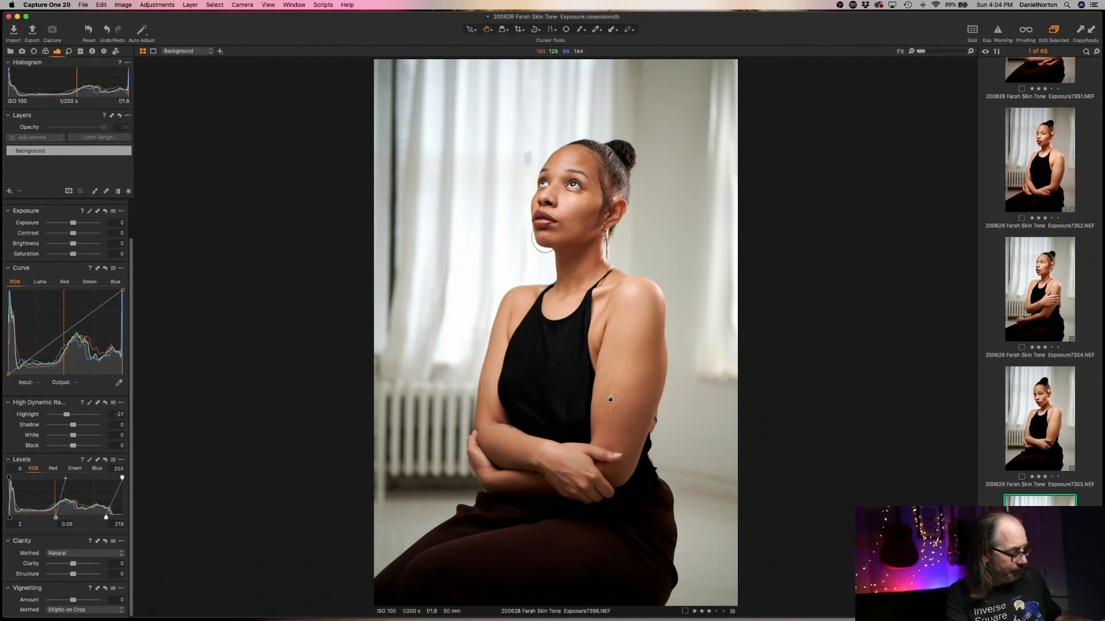
- Apply the adjustments of Exposure7356 to Exposure7357 and set its Levels to black 5, midtone -0.01 and white 229
key("Right")
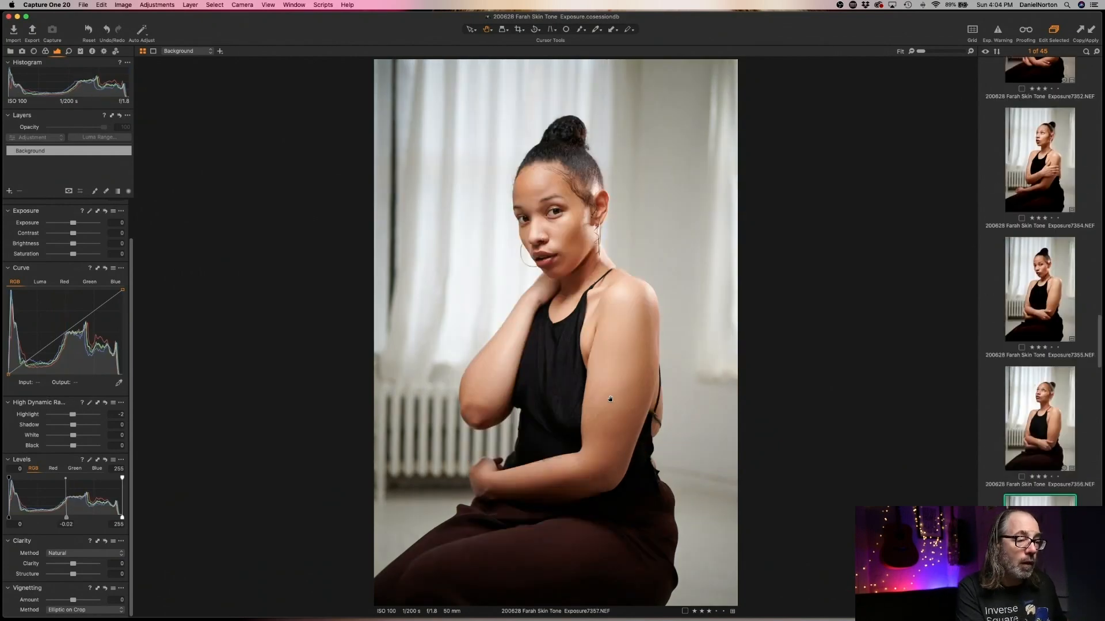
key("super+shift+a")
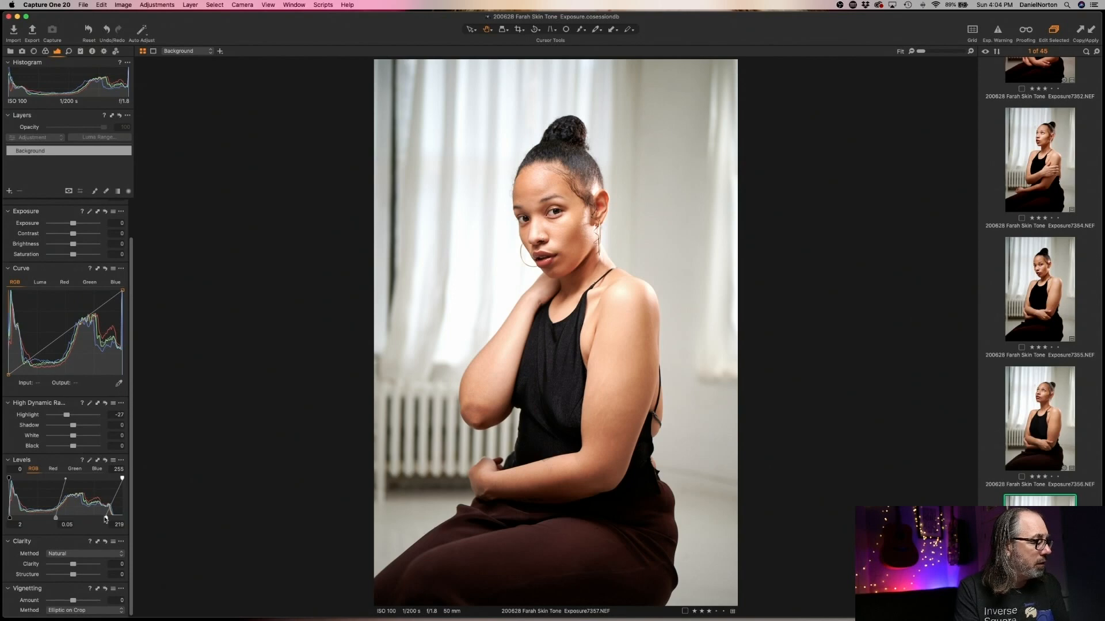
left_click_drag(106, 520, 11, 517)
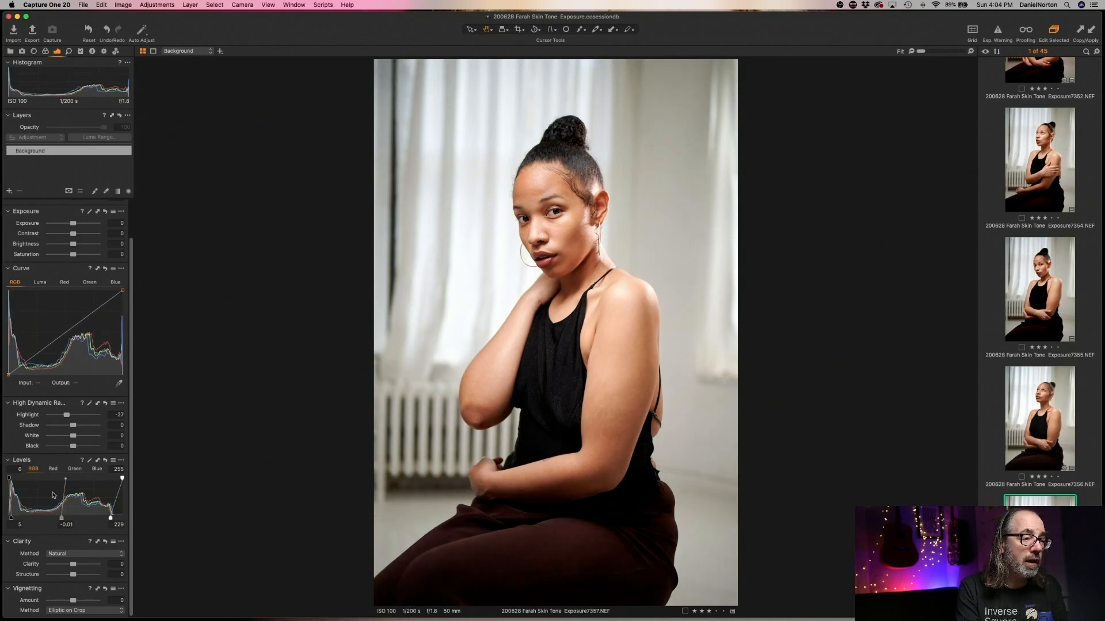
- Check the facial highlights of Exposure7357 at 100% and set its Highlight to -50
left_click(557, 237)
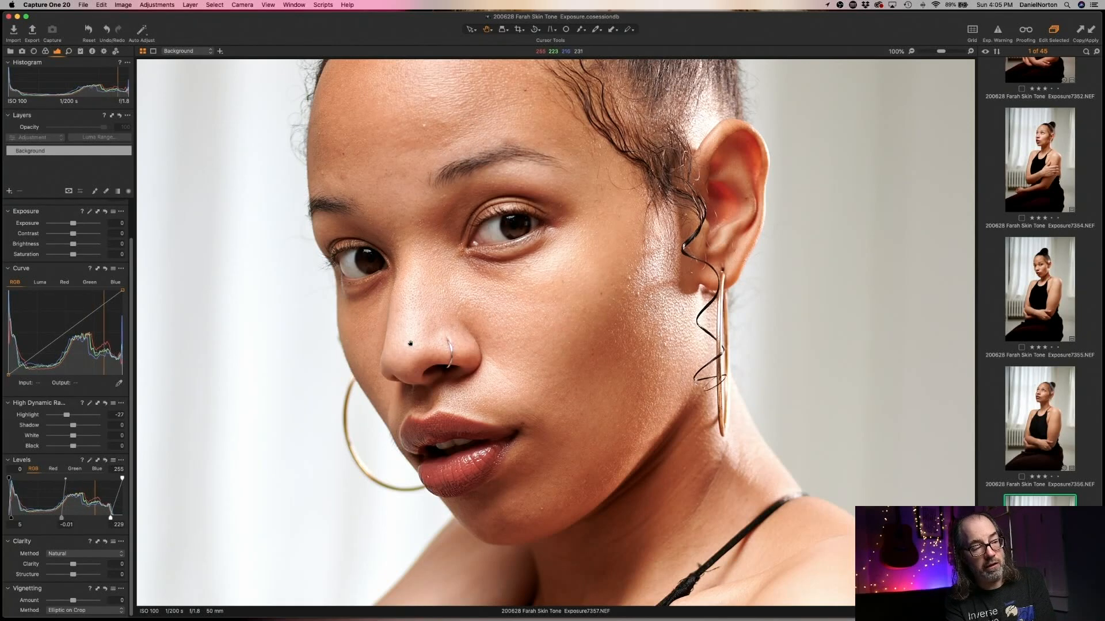
left_click_drag(70, 417, 60, 415)
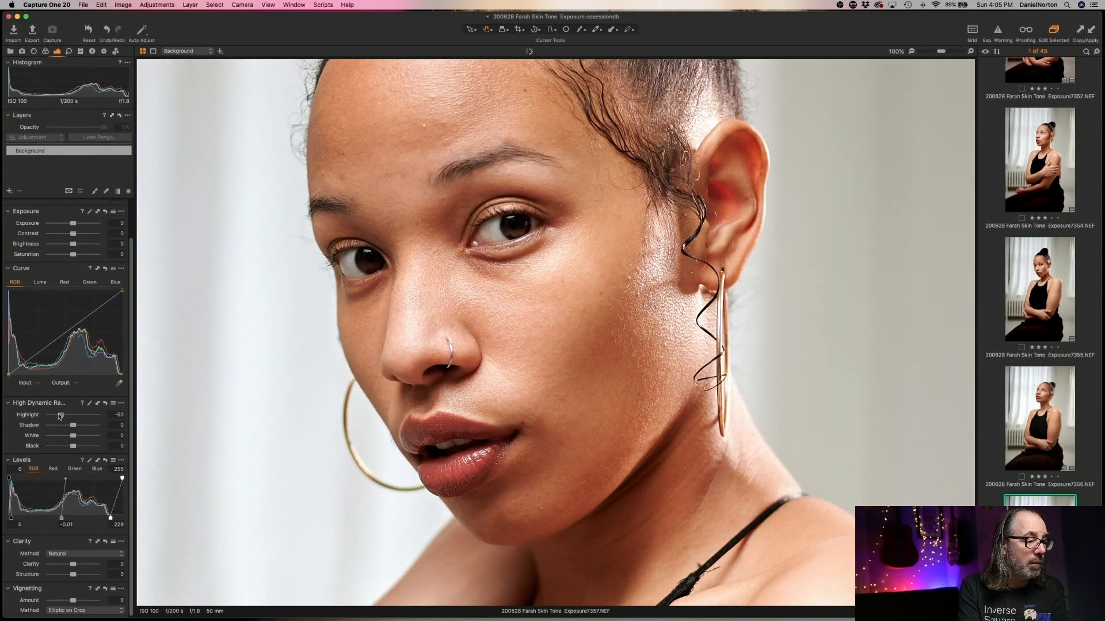
left_click(424, 334)
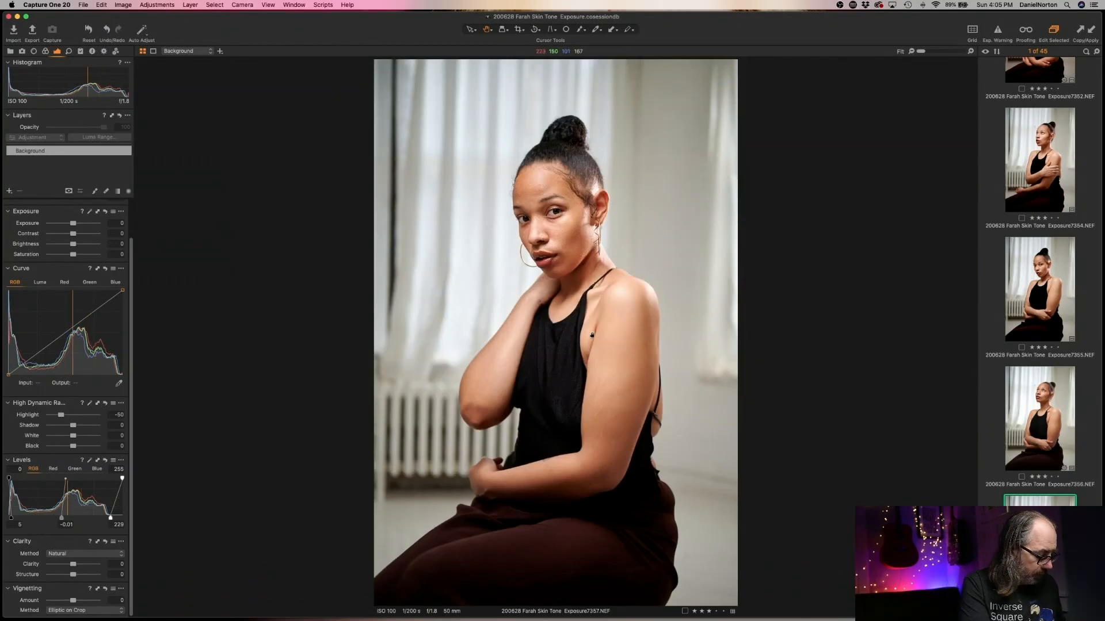
- Apply the adjustments of Exposure7357 to Exposure7358 and compare the two portraits
key("Down")
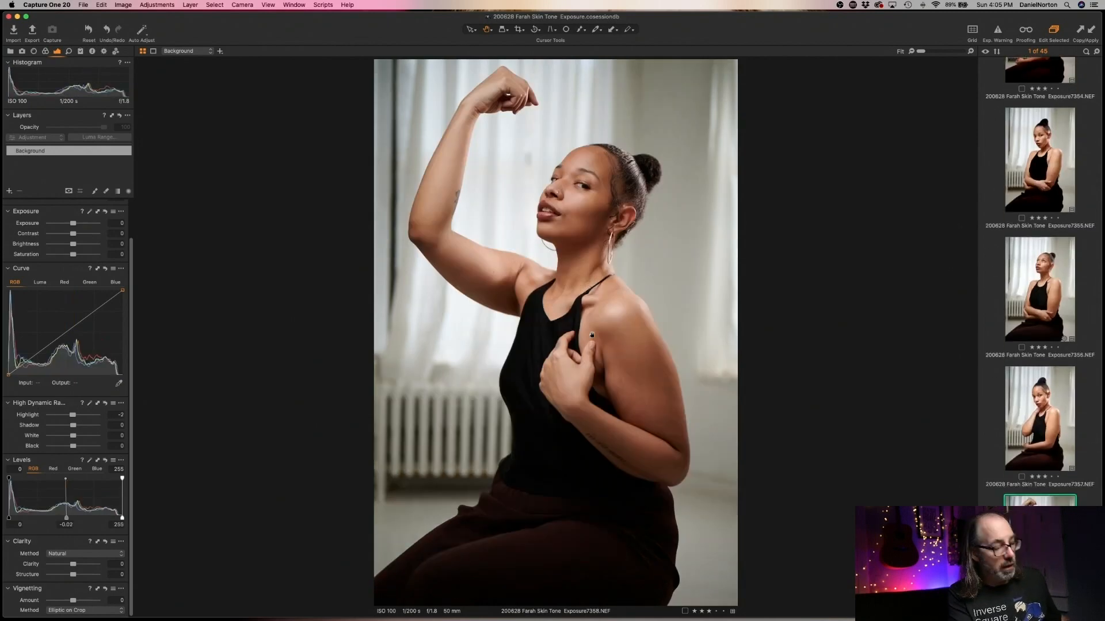
key("super+shift+v")
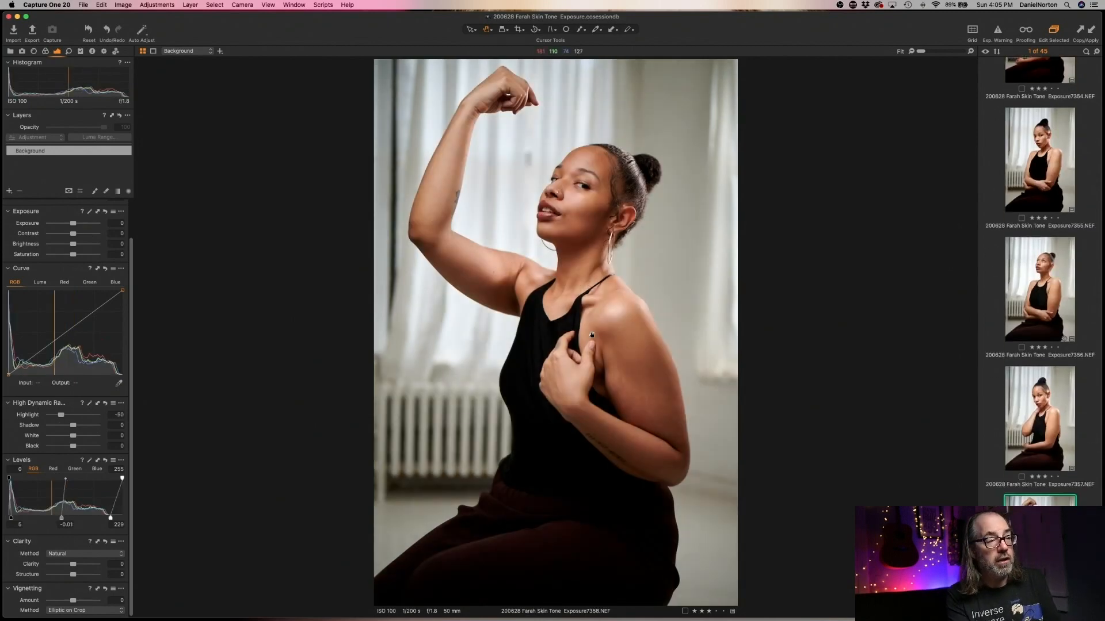
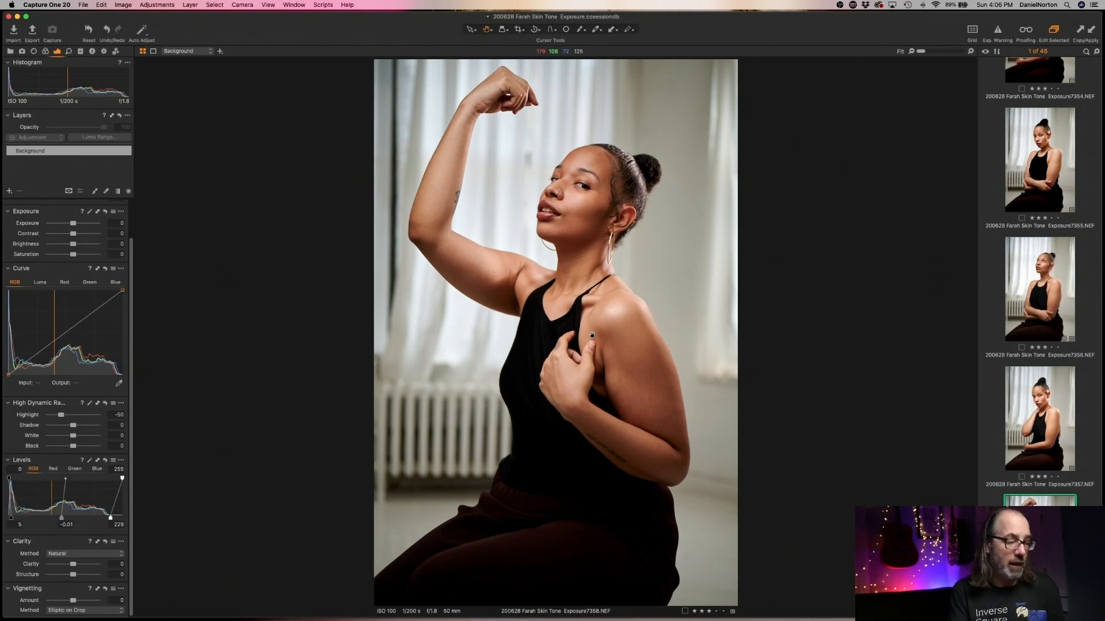
key("Up")
key("Down")
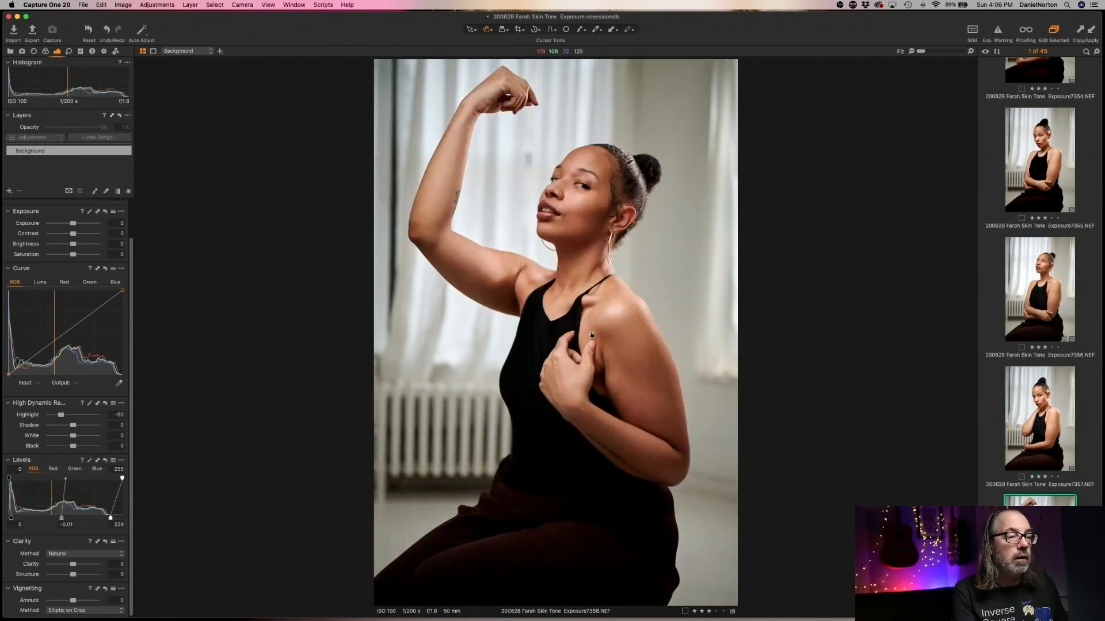
- Check the face of Exposure7358 at 100% and set its Levels to black 8, midtone 0.11 and white 226
scroll(591, 334, "up", 3)
scroll(698, 365, "down", 3)
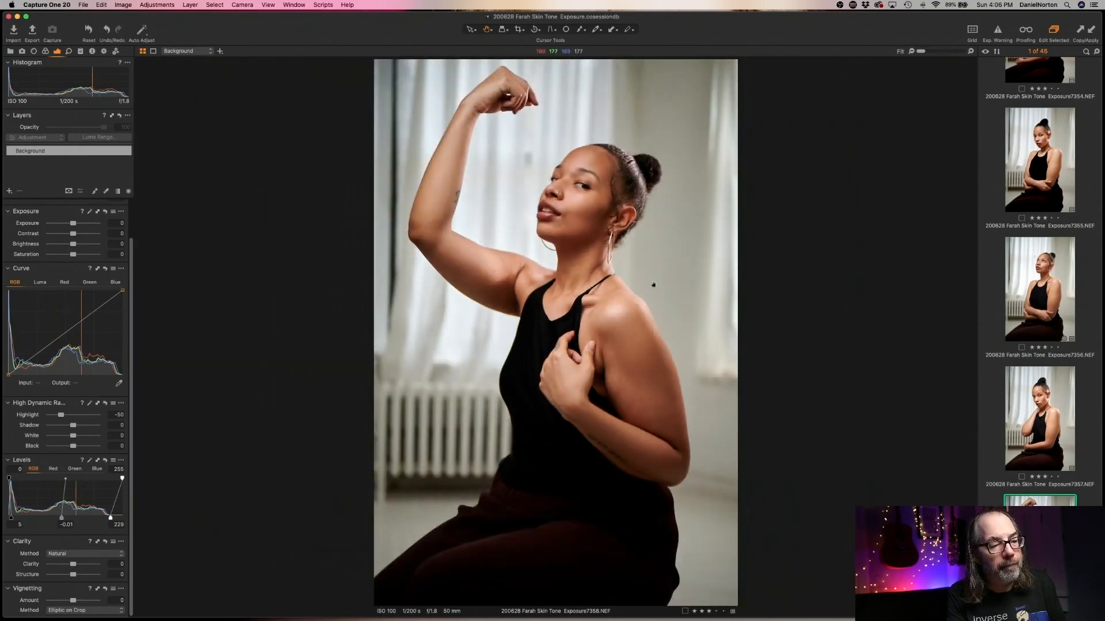
scroll(611, 160, "up", 3)
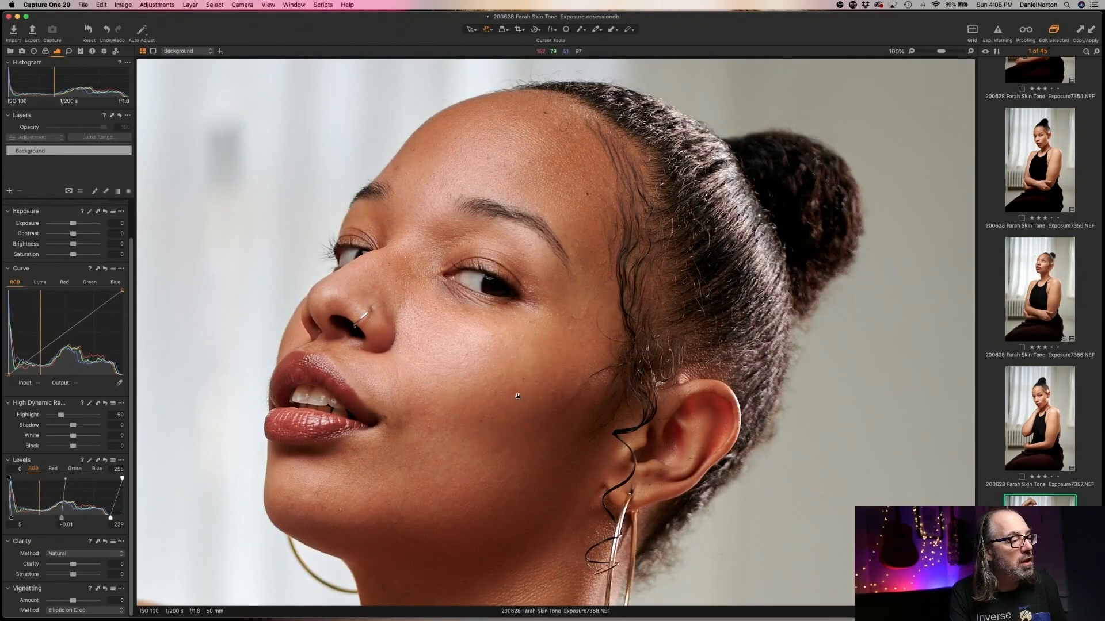
scroll(517, 396, "down", 3)
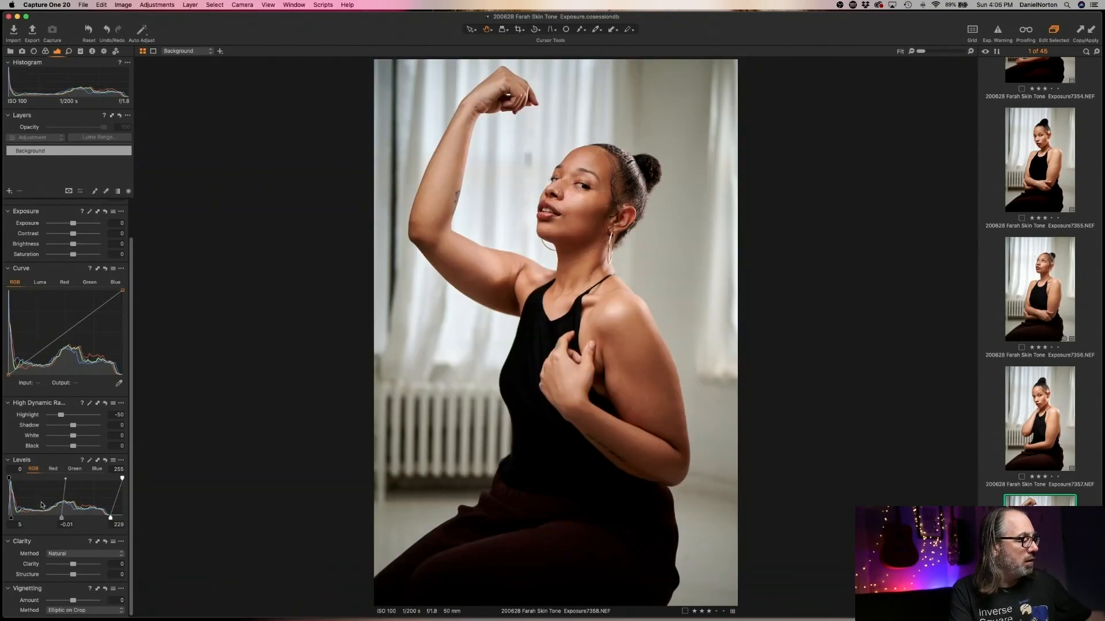
left_click_drag(11, 519, 108, 519)
- Compare Exposure7358 with the neighbouring portraits and set its Exposure to -0.42
scroll(1040, 276, "down", 10)
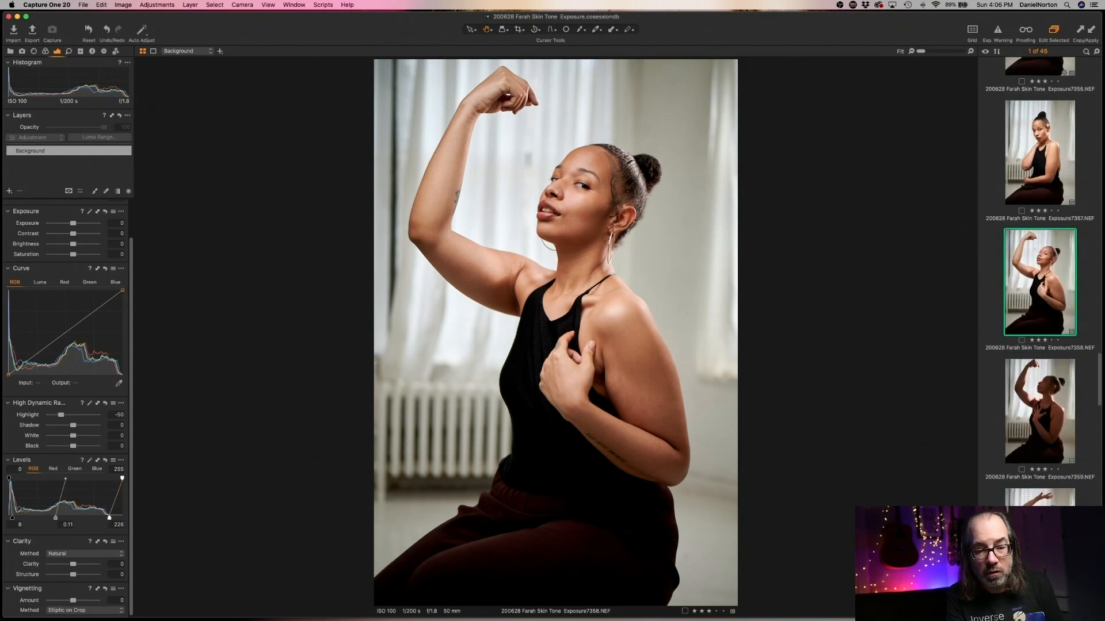
scroll(1040, 276, "up", 12)
scroll(1039, 276, "up", 6)
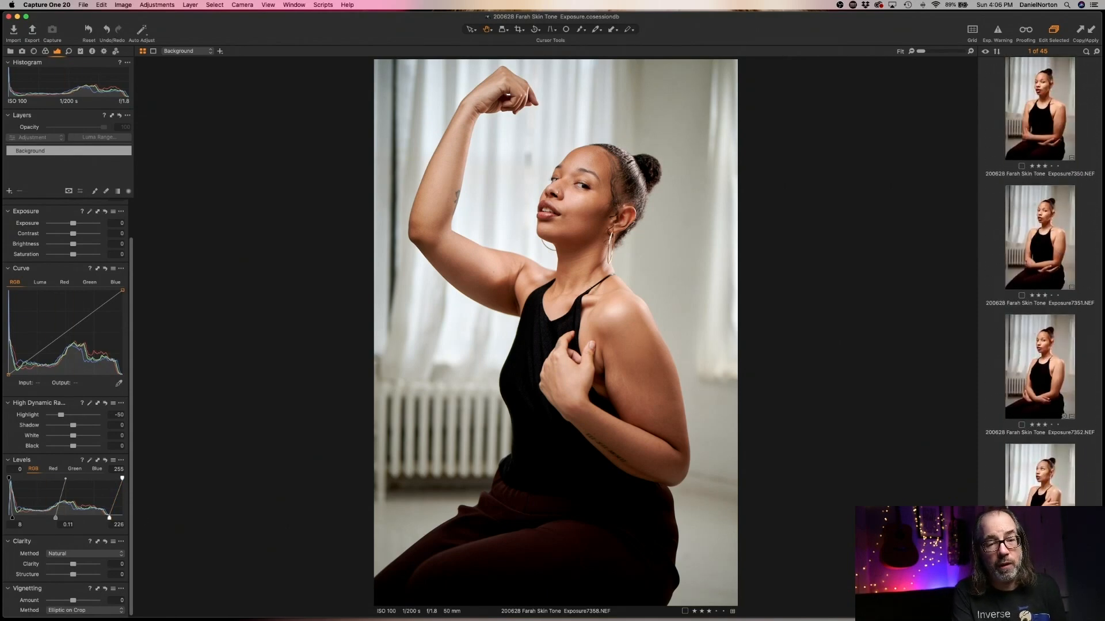
scroll(1040, 276, "down", 5)
scroll(1040, 276, "down", 4)
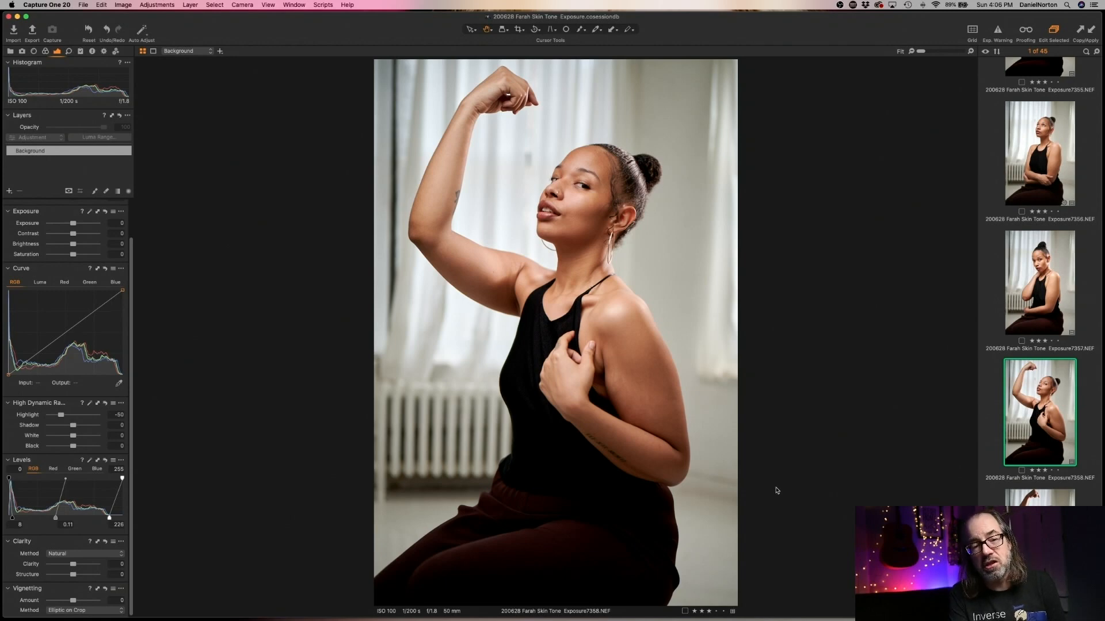
left_click(1037, 527)
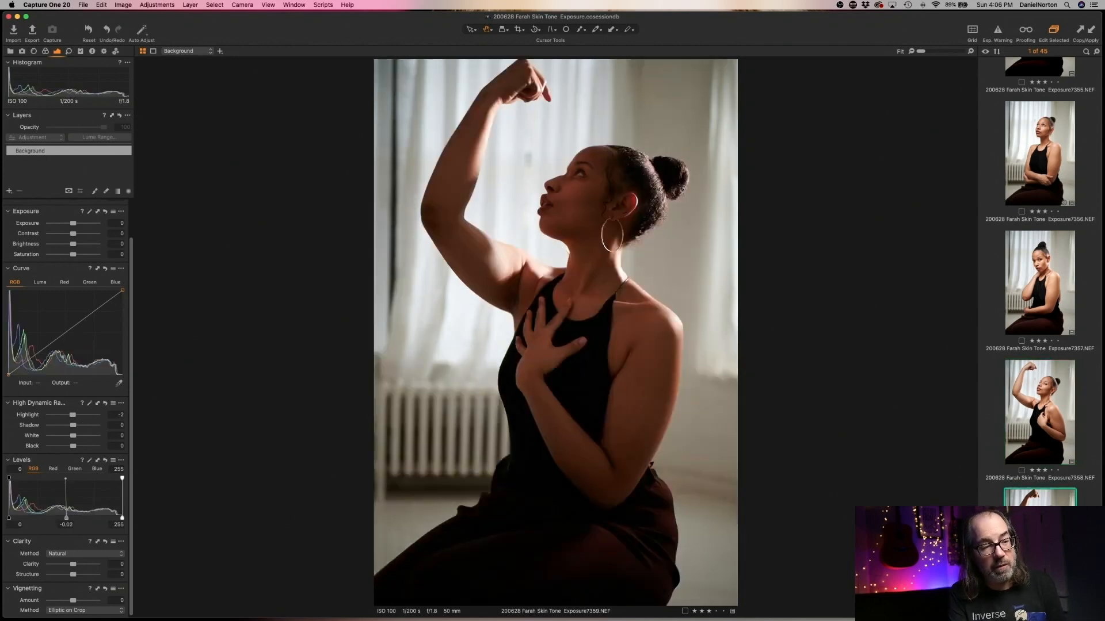
left_click(1030, 412)
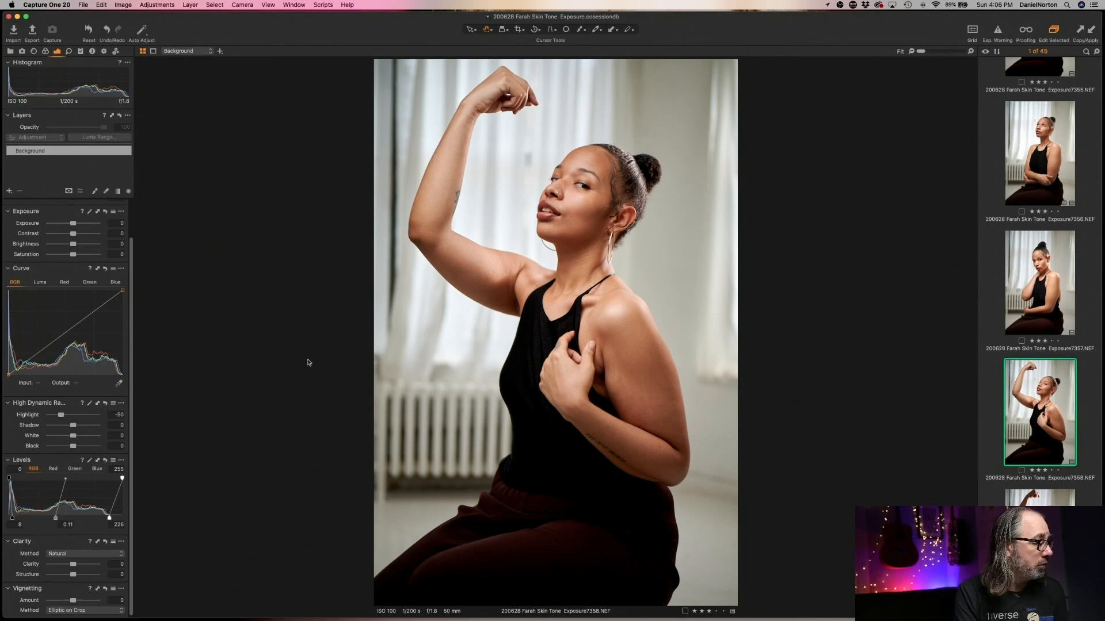
left_click_drag(73, 225, 70, 225)
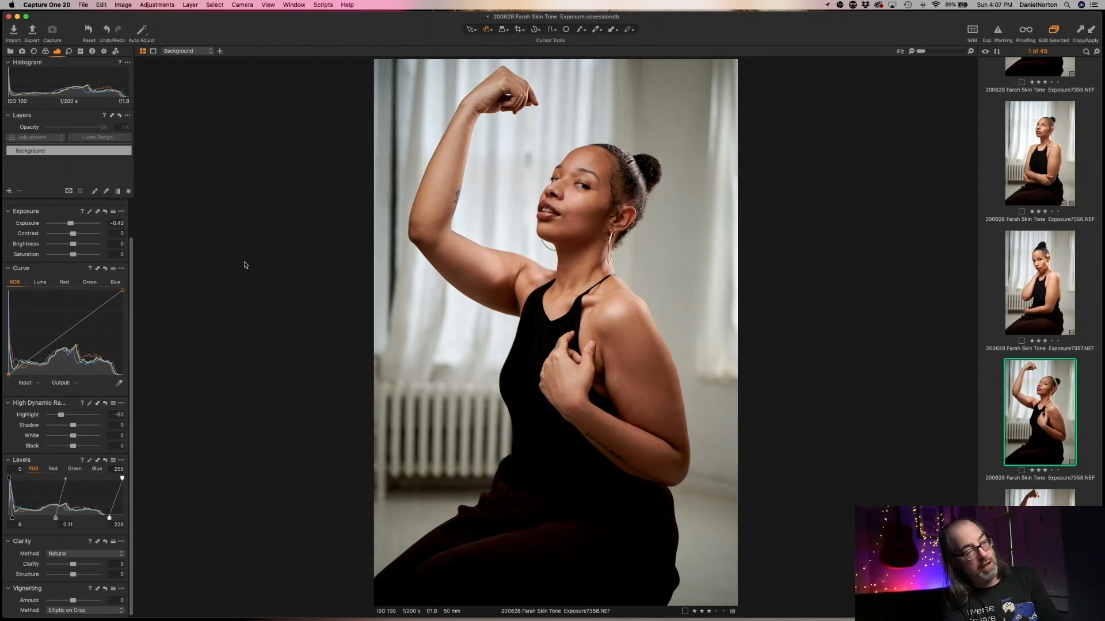
- Apply the adjustments of Exposure7358 to Exposure7359 and check the face at 100%
key("Right")
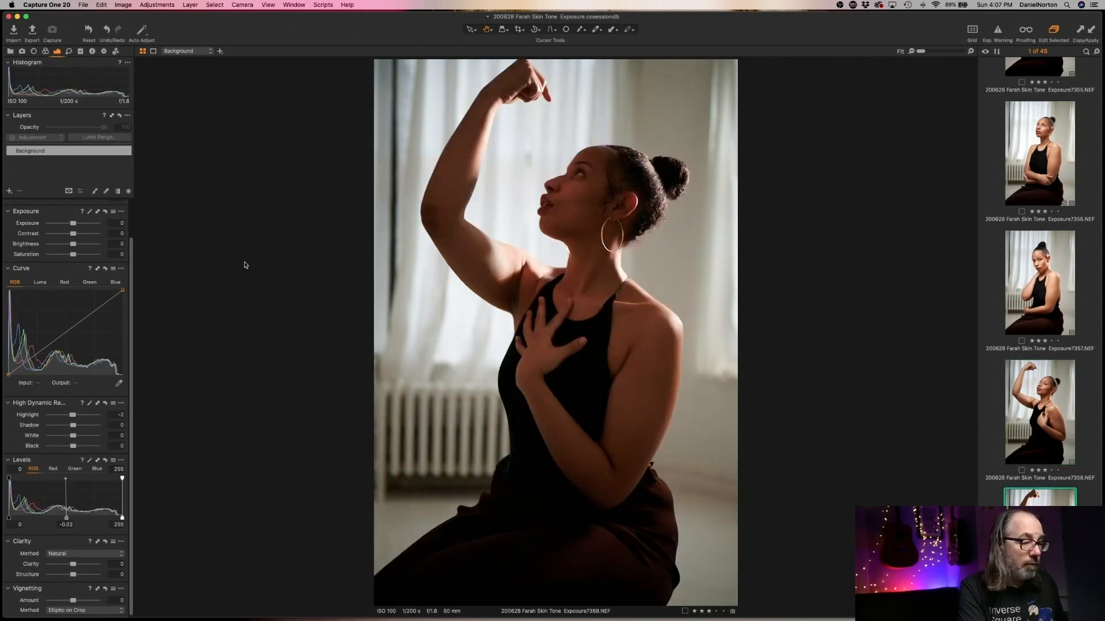
key("super+shift+v")
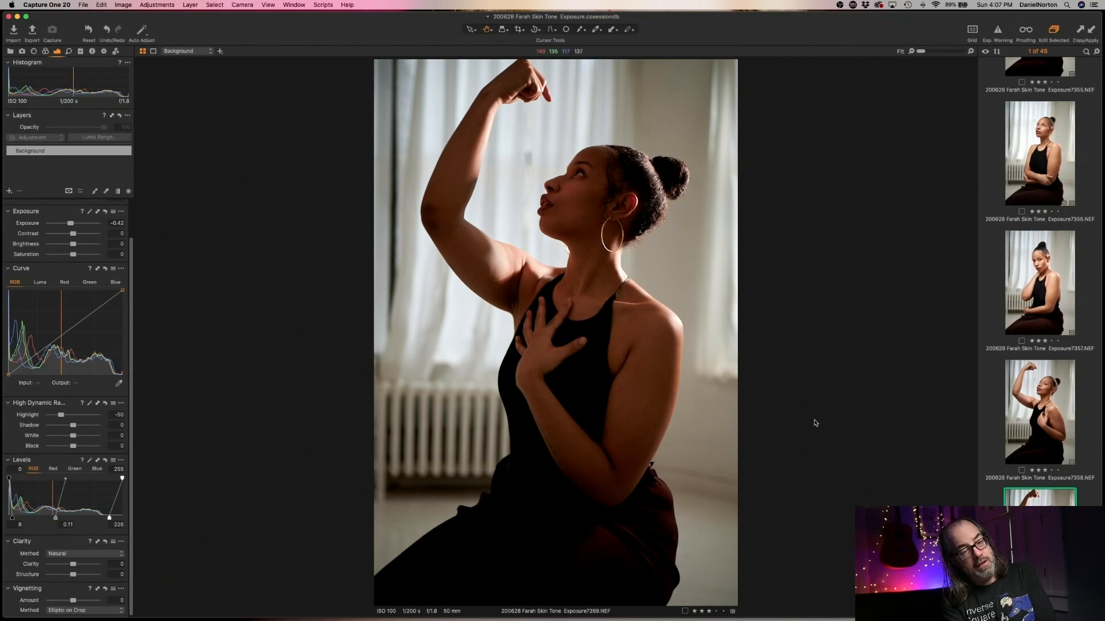
scroll(1028, 448, "down", 3)
scroll(1029, 449, "down", 4)
scroll(1029, 448, "up", 5)
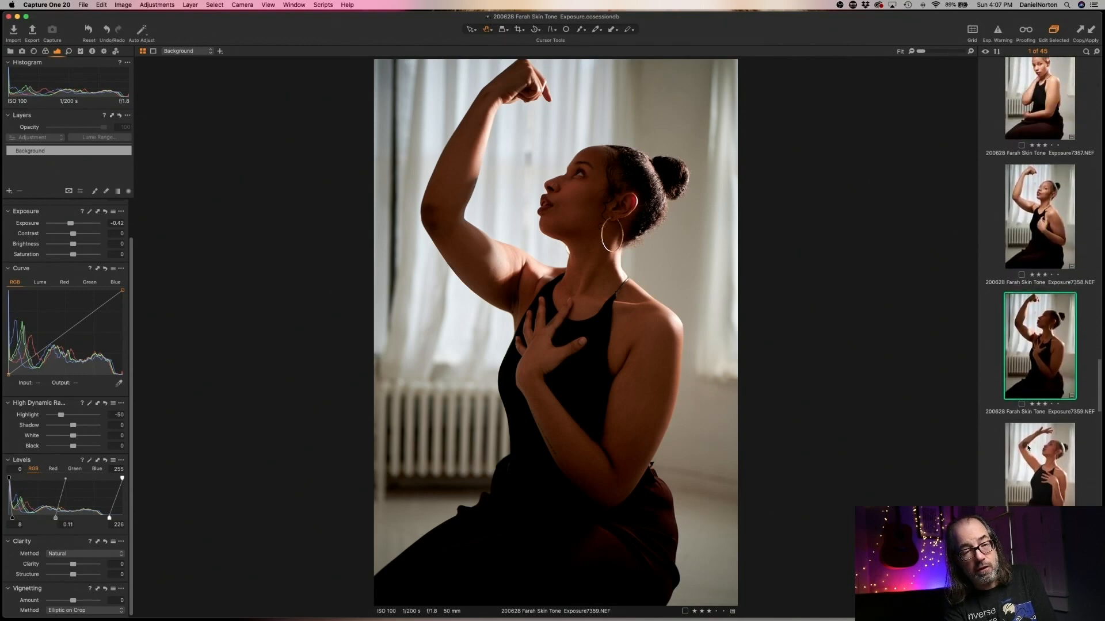
scroll(1028, 449, "down", 1)
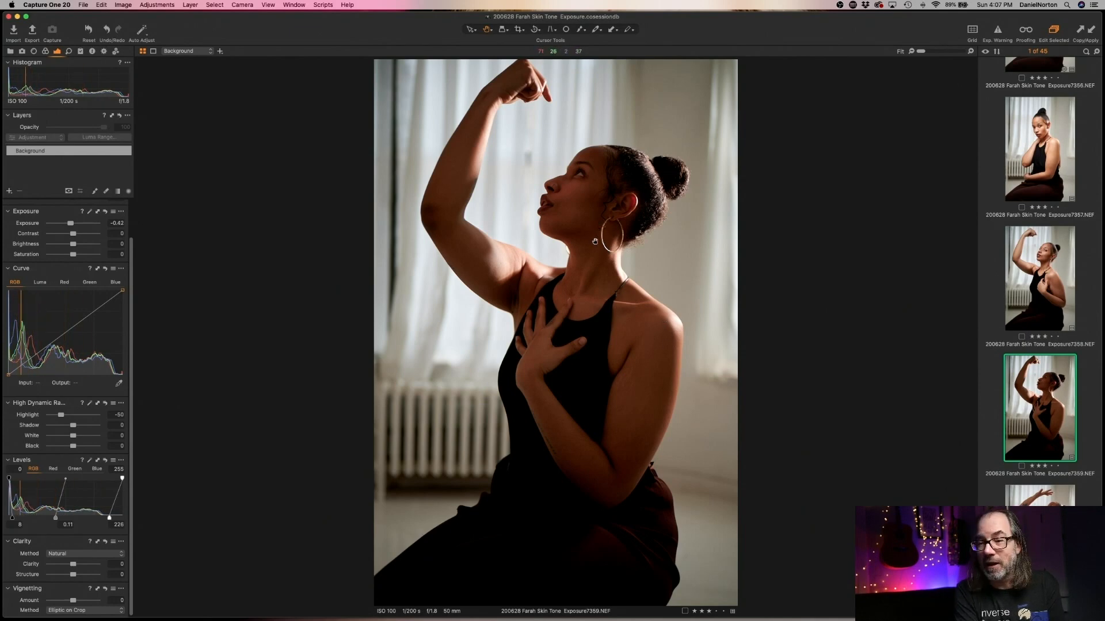
left_click(571, 176)
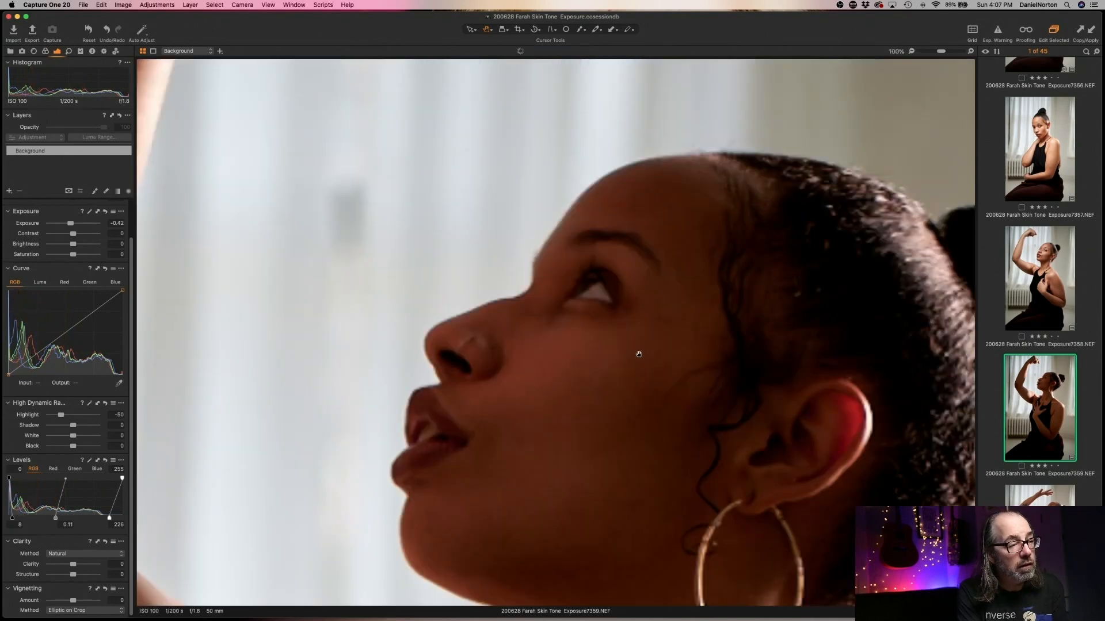
left_click(584, 301)
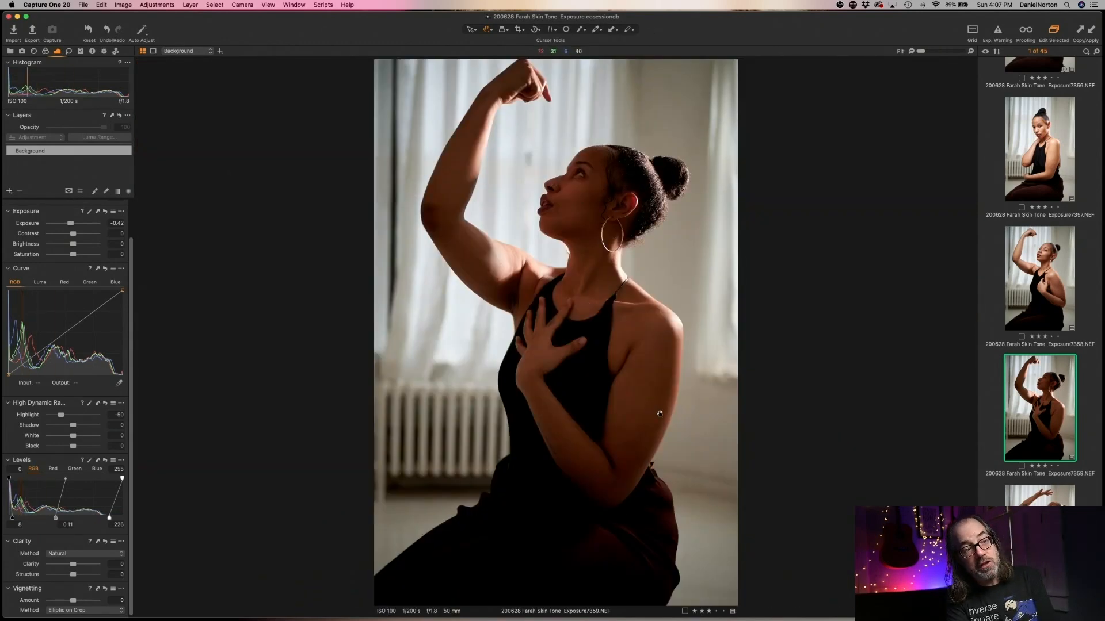
- Compare Exposure7359 side by side with Exposure7357 and delete Exposure7359 from the series
left_click(1035, 185, "super")
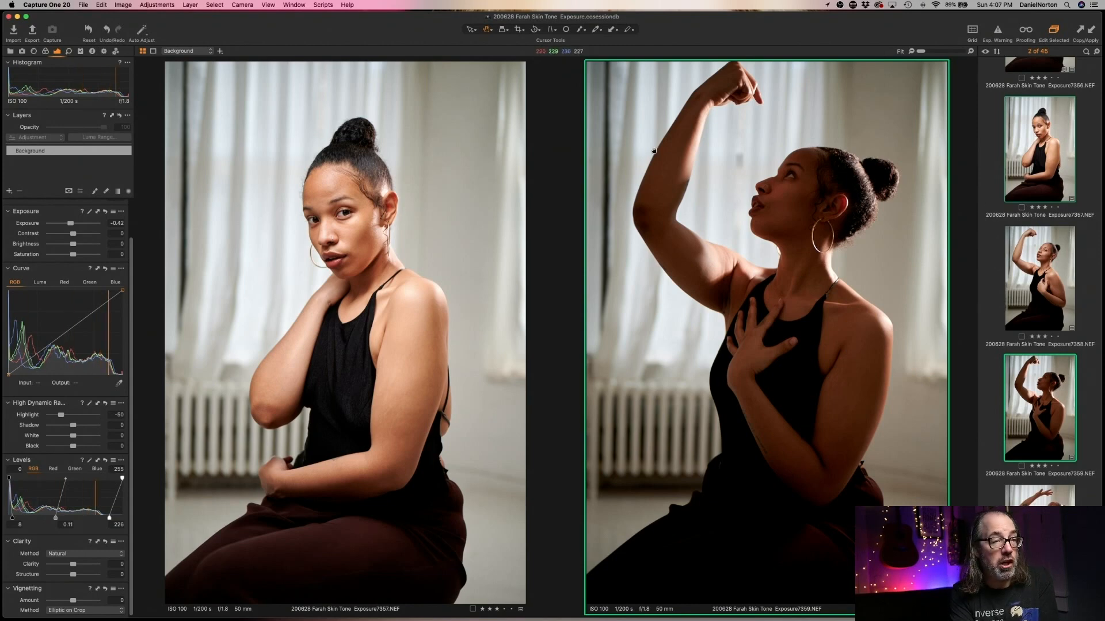
left_click(462, 290)
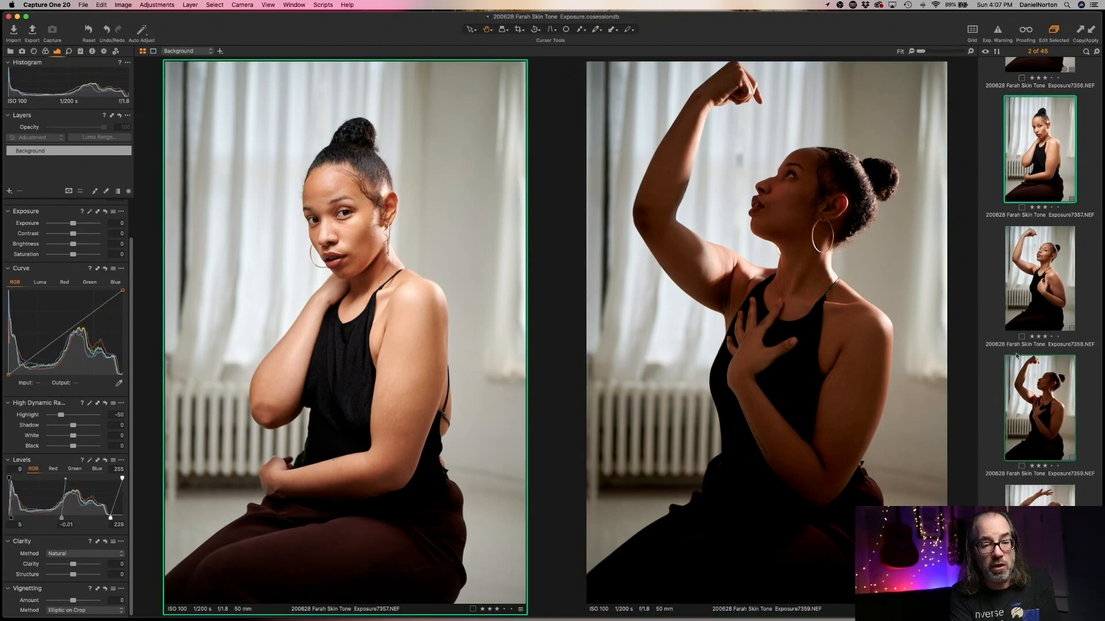
left_click(982, 422)
left_click(1014, 424)
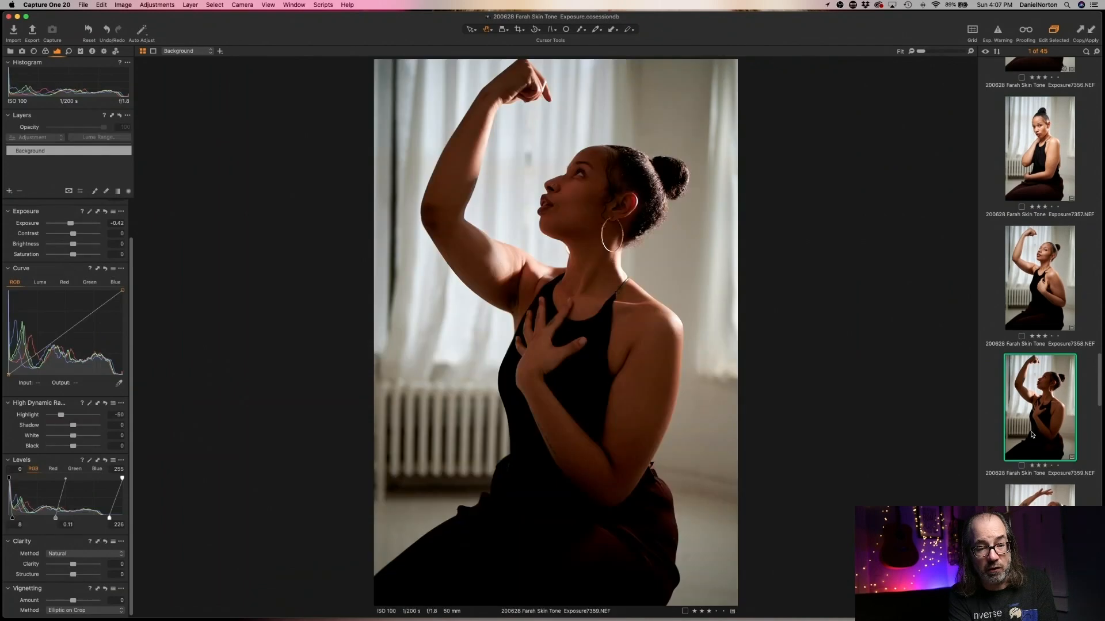
key("Down")
key("Up")
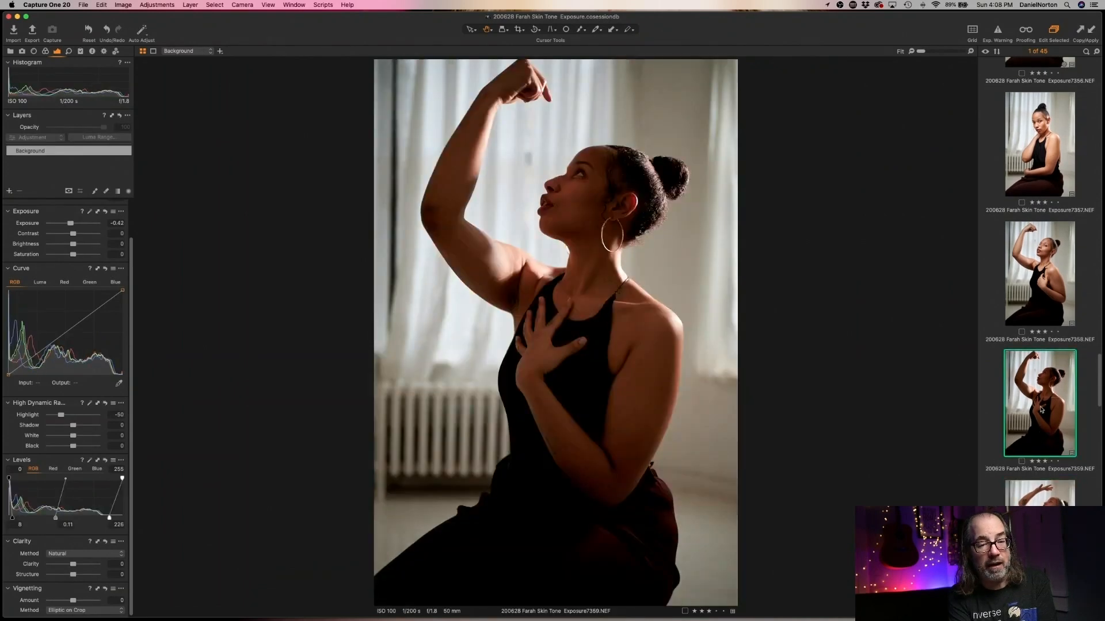
key("super+BackSpace")
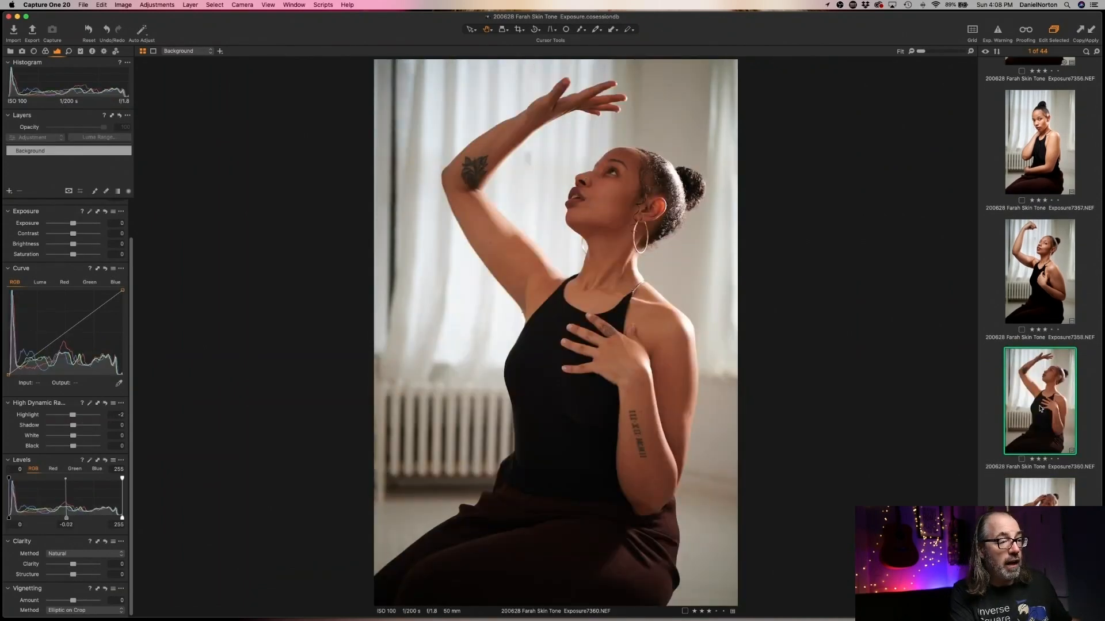
- Check the face of Exposure7360 at 100% and apply the adjustments of Exposure7358 to it
left_click(614, 175)
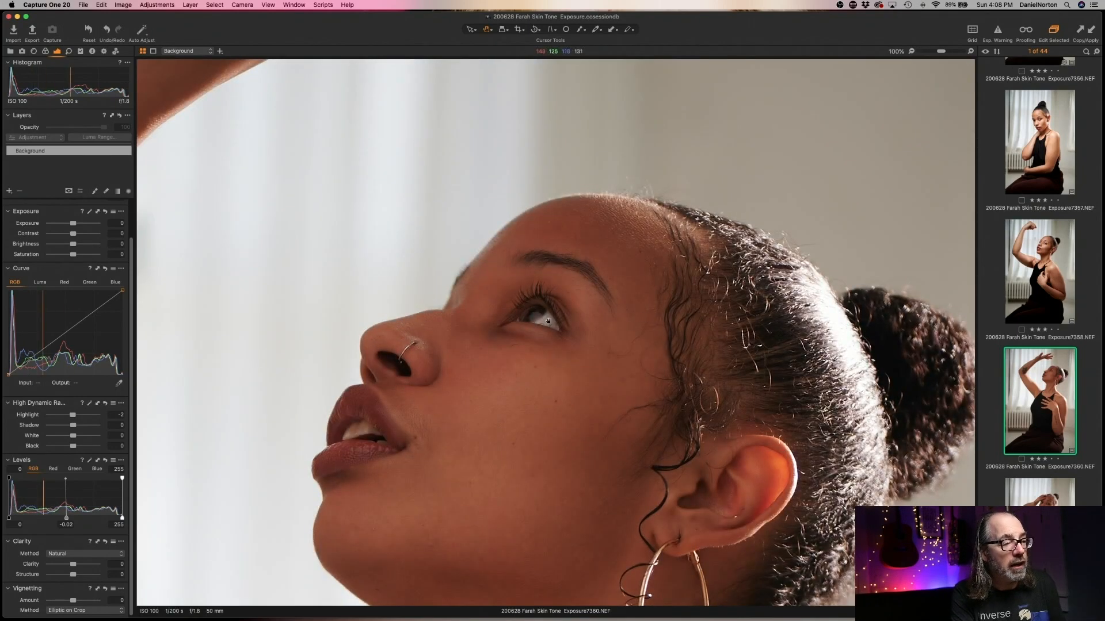
left_click(615, 327)
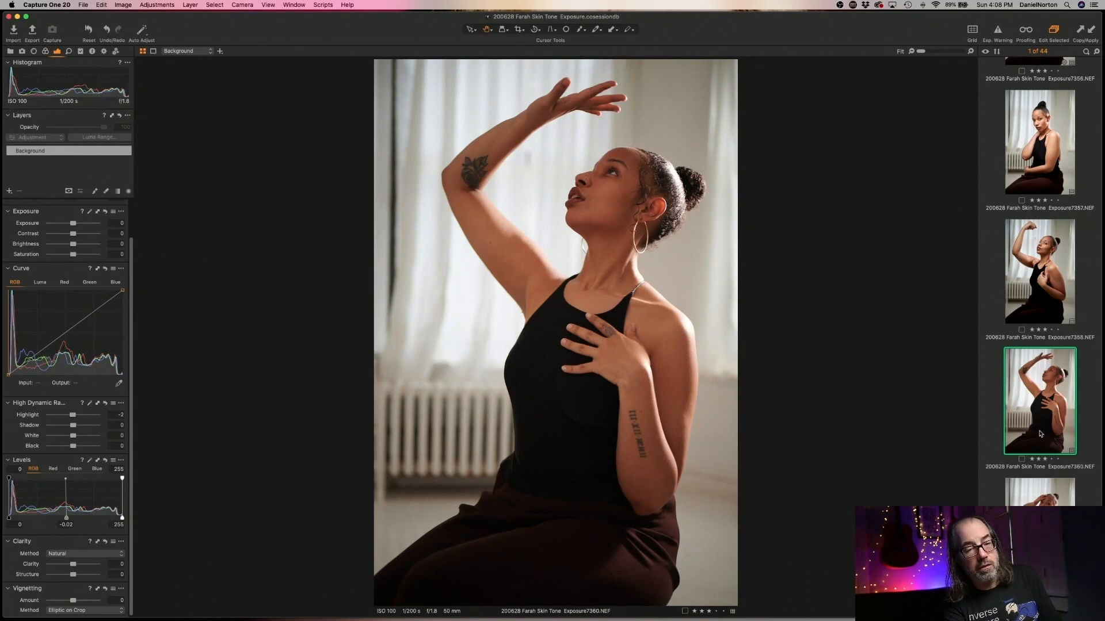
left_click(1018, 268)
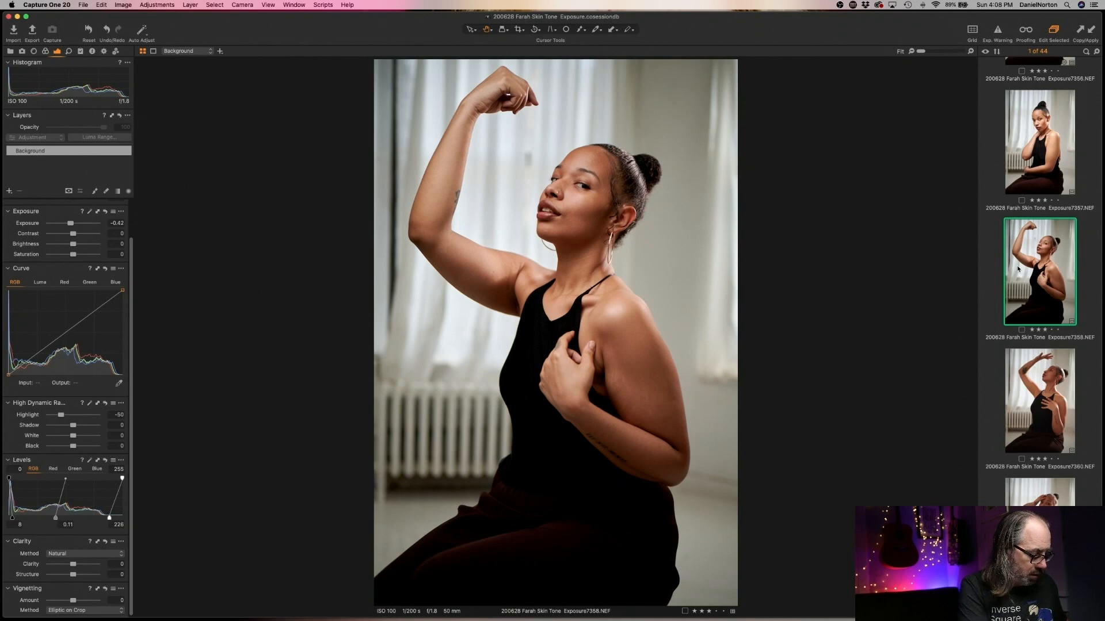
key("Down")
key("super+shift+v")
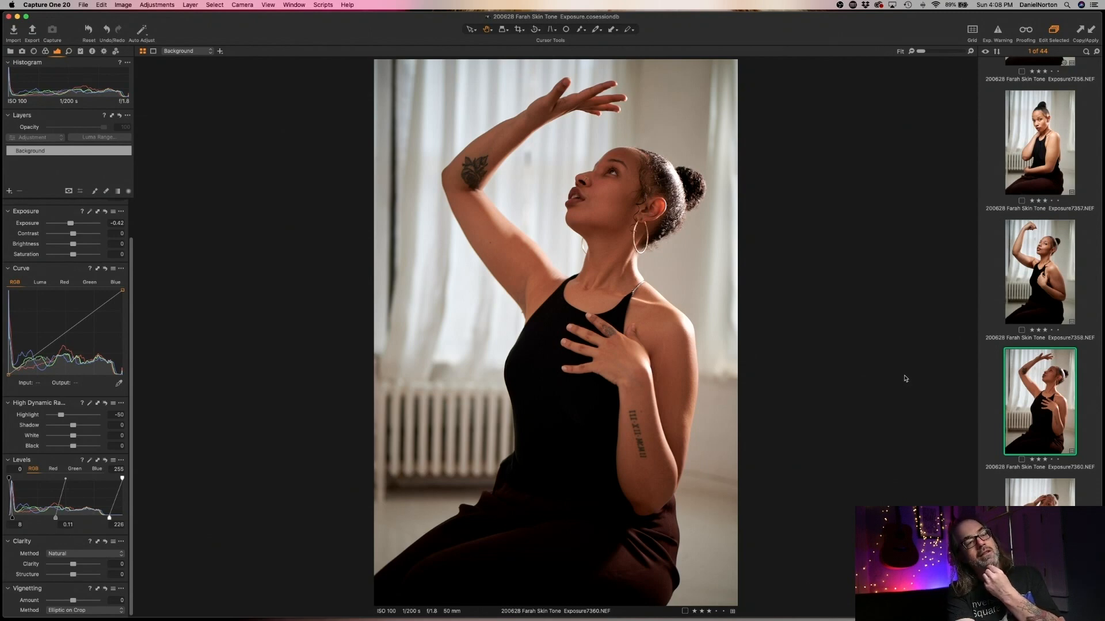
- Set Exposure7360's Levels to black 23, midtone -0.06, white 190 and its Saturation to -29, checking the face at 100%
scroll(526, 408, "up", 1)
scroll(545, 417, "down", 1)
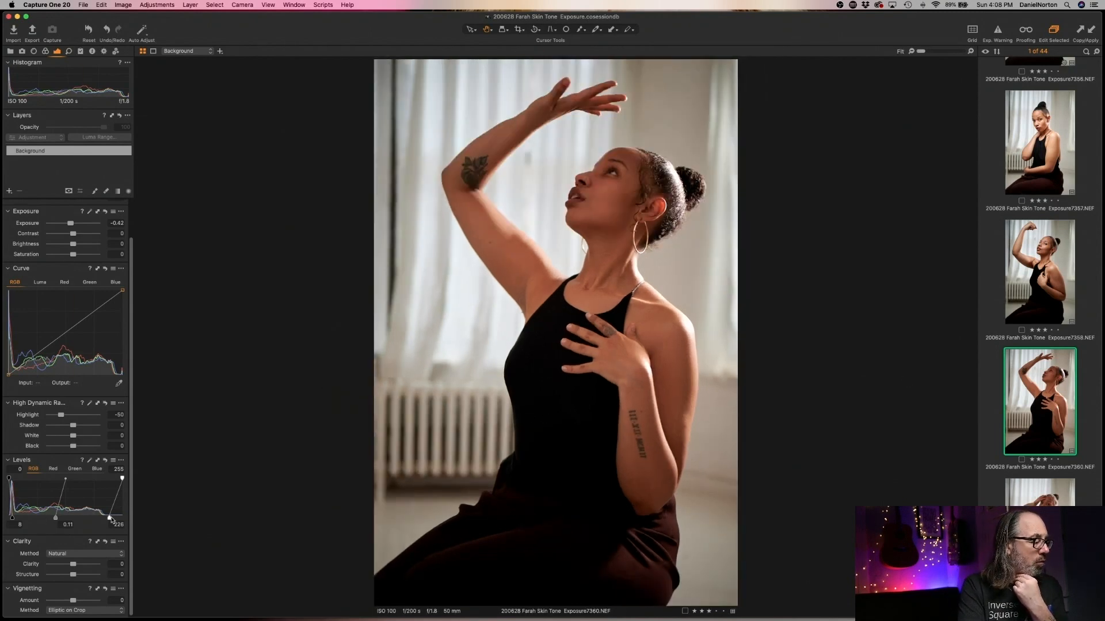
left_click_drag(110, 517, 93, 517)
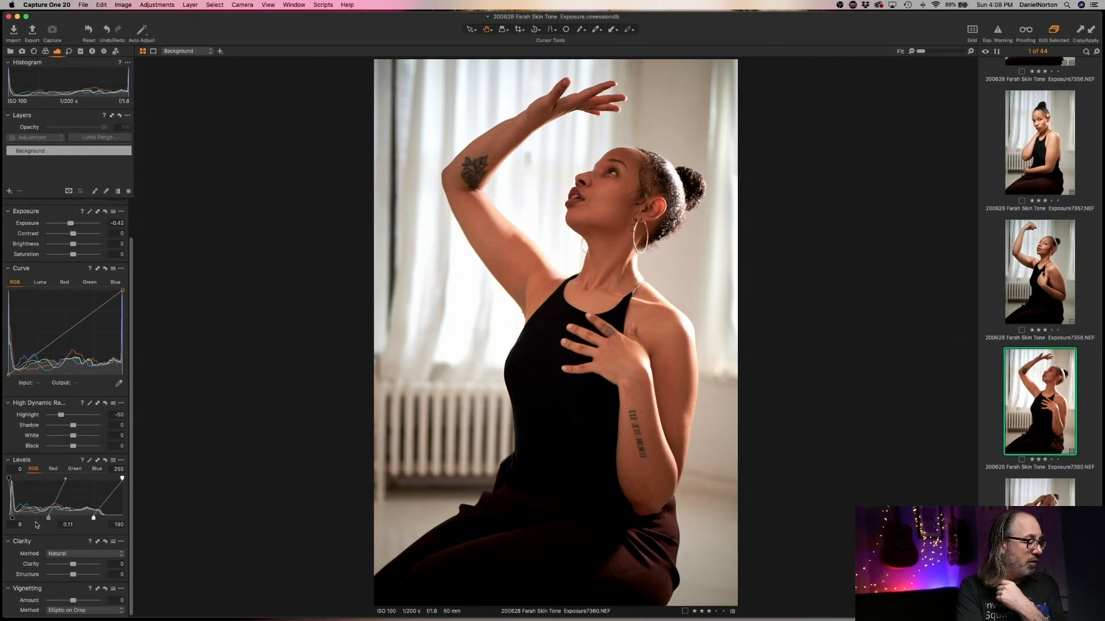
left_click_drag(12, 518, 58, 518)
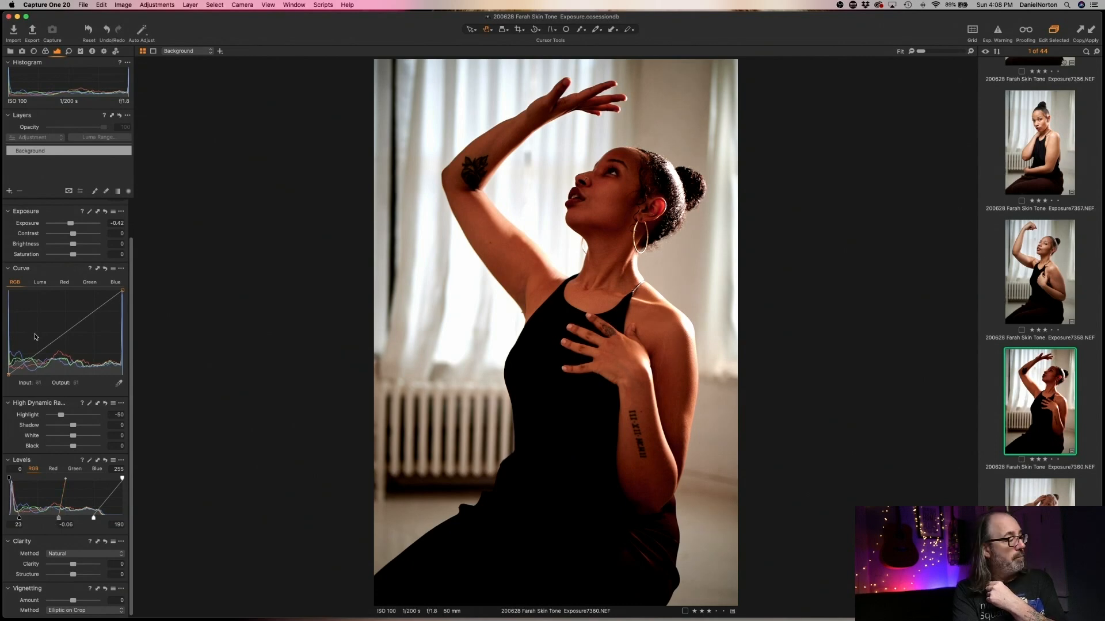
left_click_drag(73, 255, 66, 255)
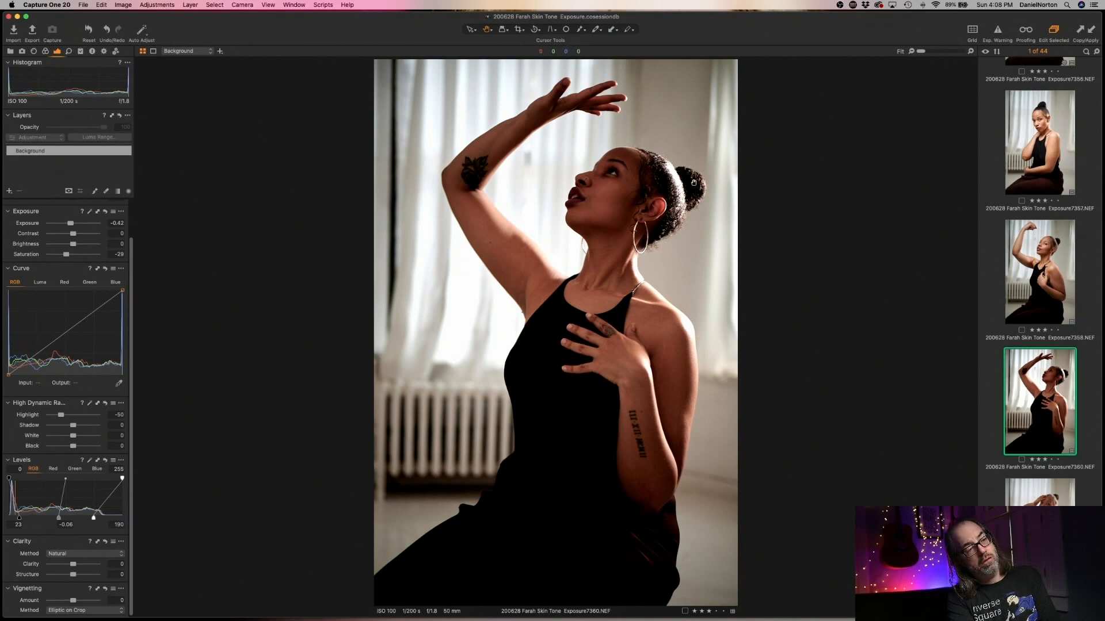
double_click(614, 184)
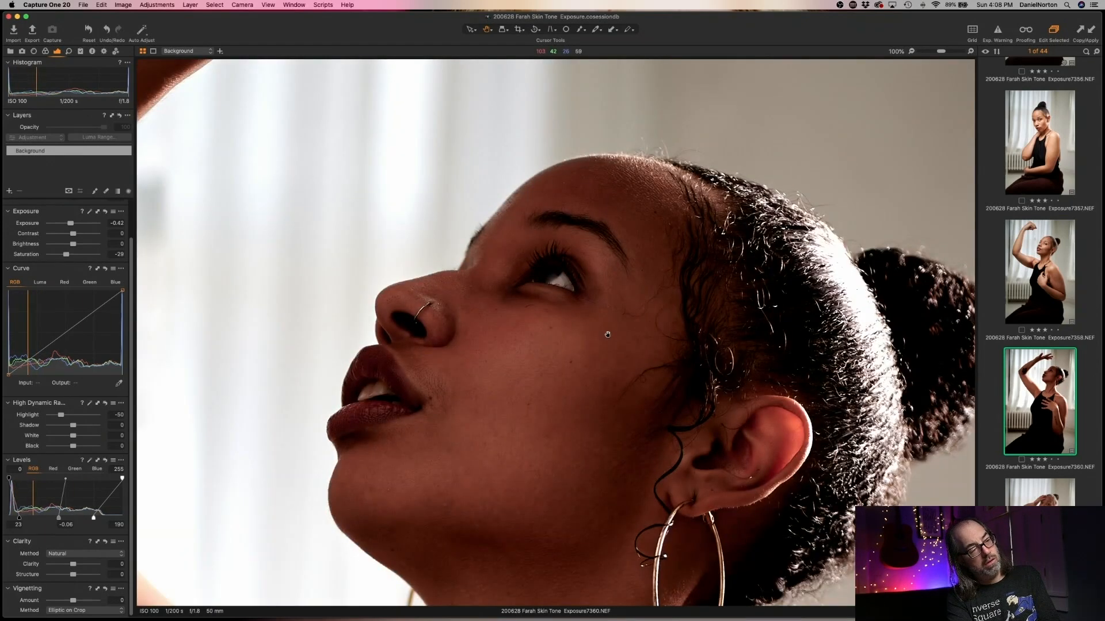
double_click(607, 335)
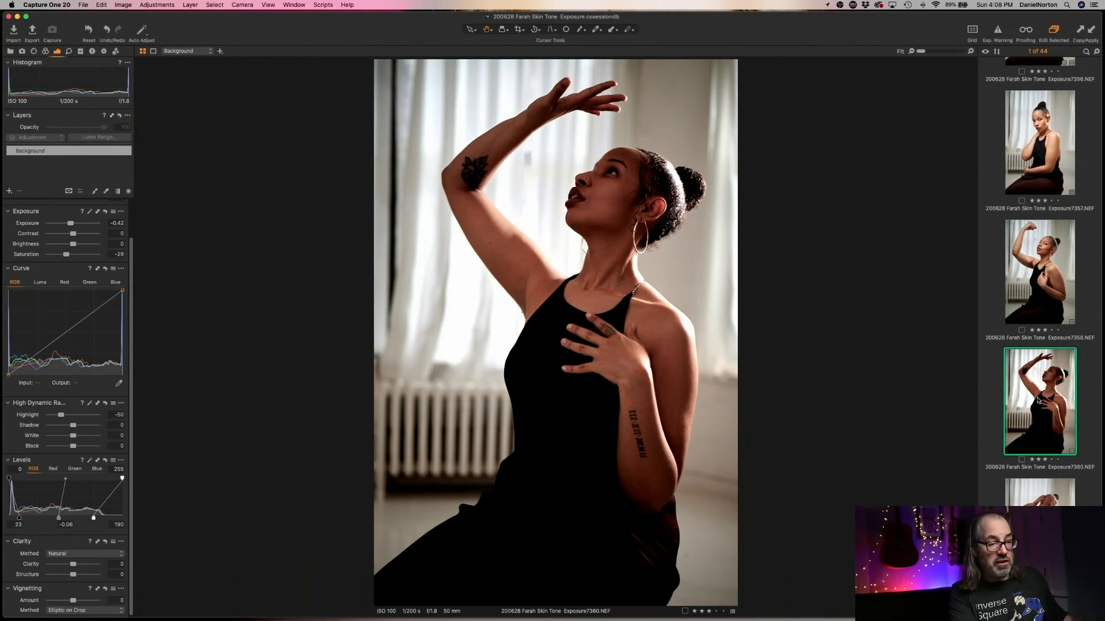
- Try the adjustments of Exposure7360 on Exposure7361, and delete Exposure7361 and Exposure7362 from the series
left_click(1038, 400, "super")
left_click(1038, 407)
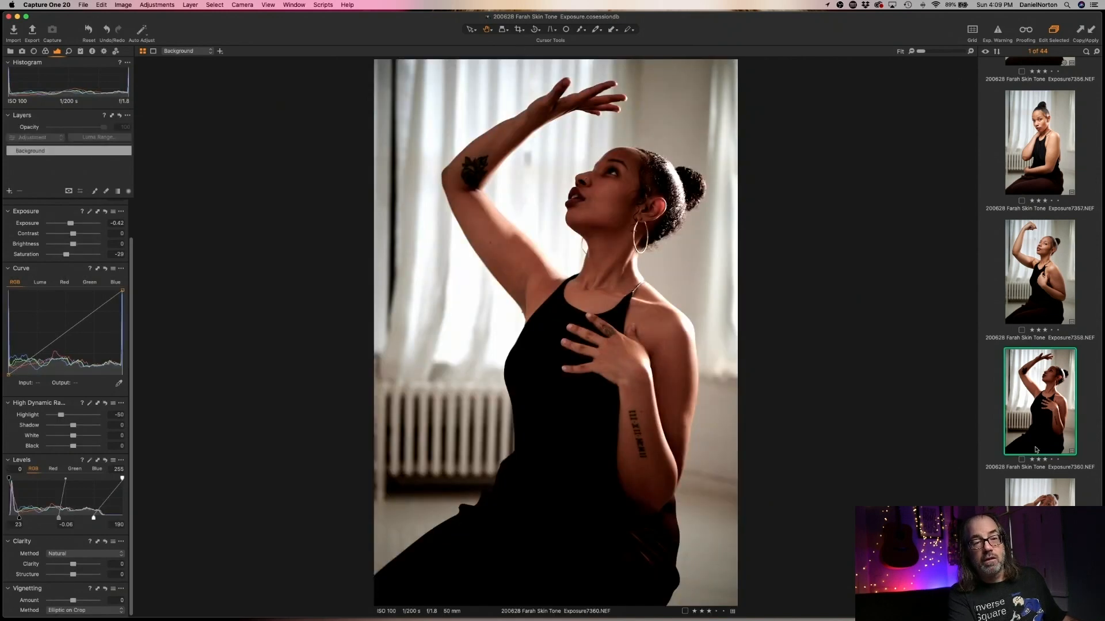
scroll(1037, 473, "down", 1)
scroll(1037, 473, "down", 3)
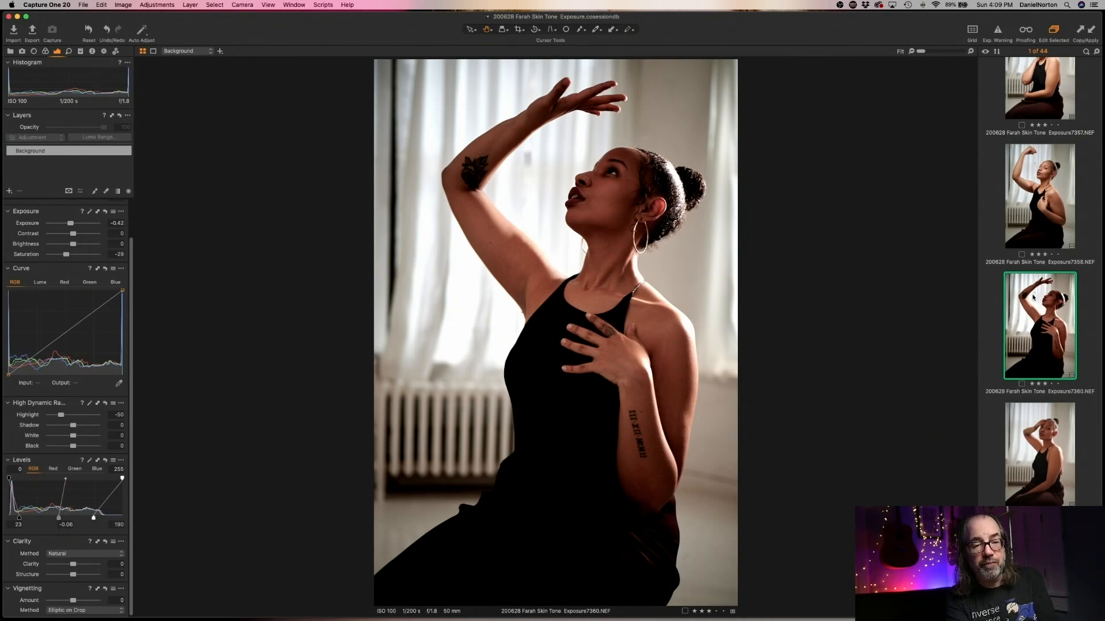
left_click(993, 444)
left_click(1027, 443)
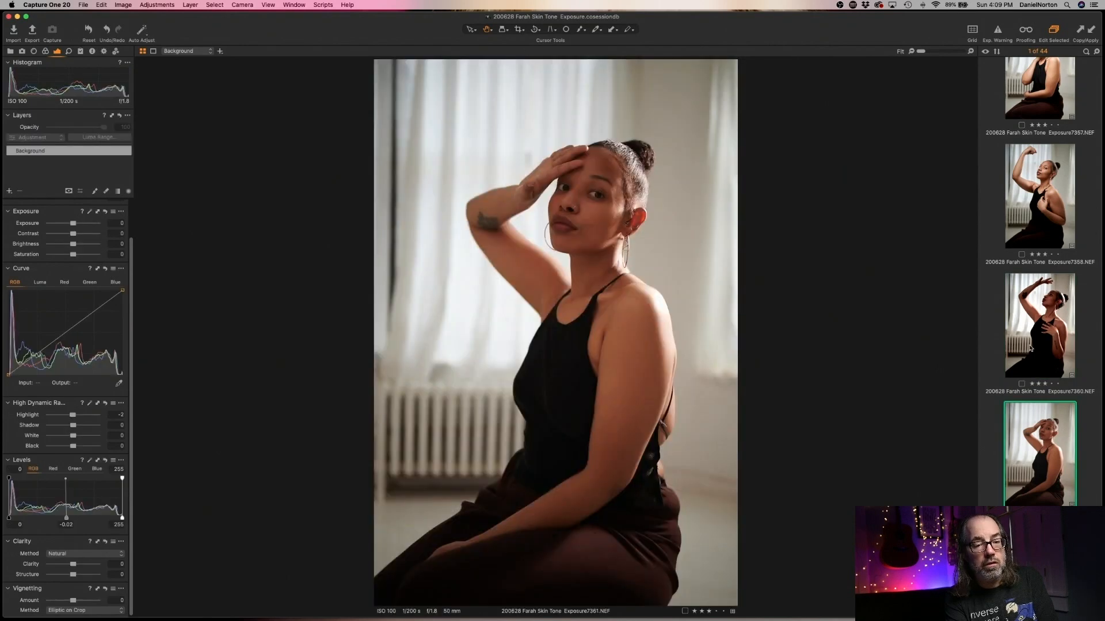
left_click(1030, 348)
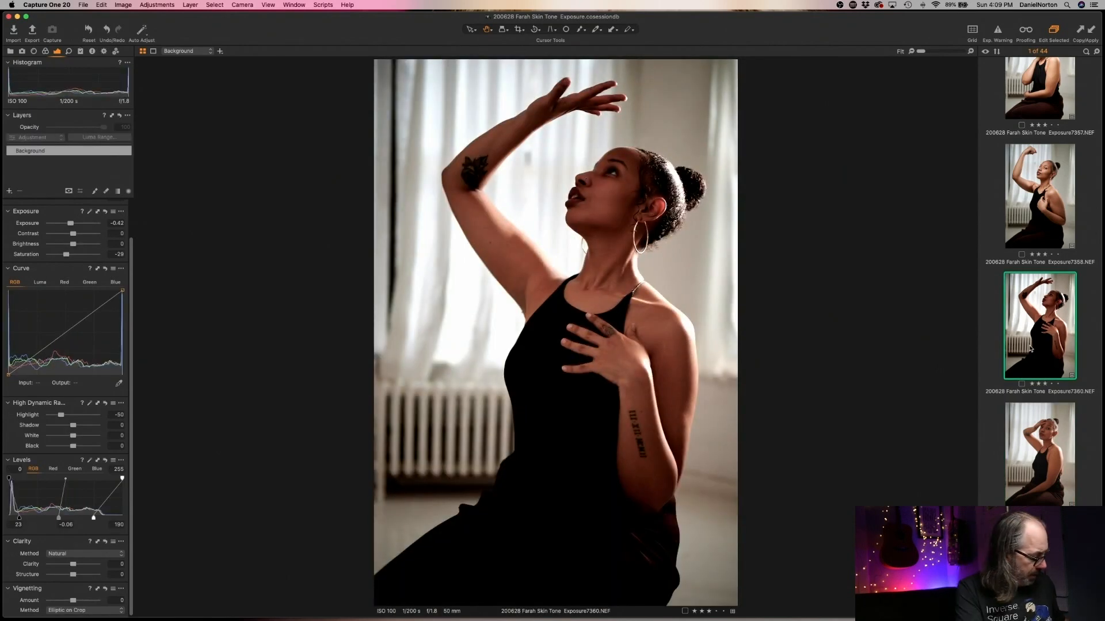
key("Down")
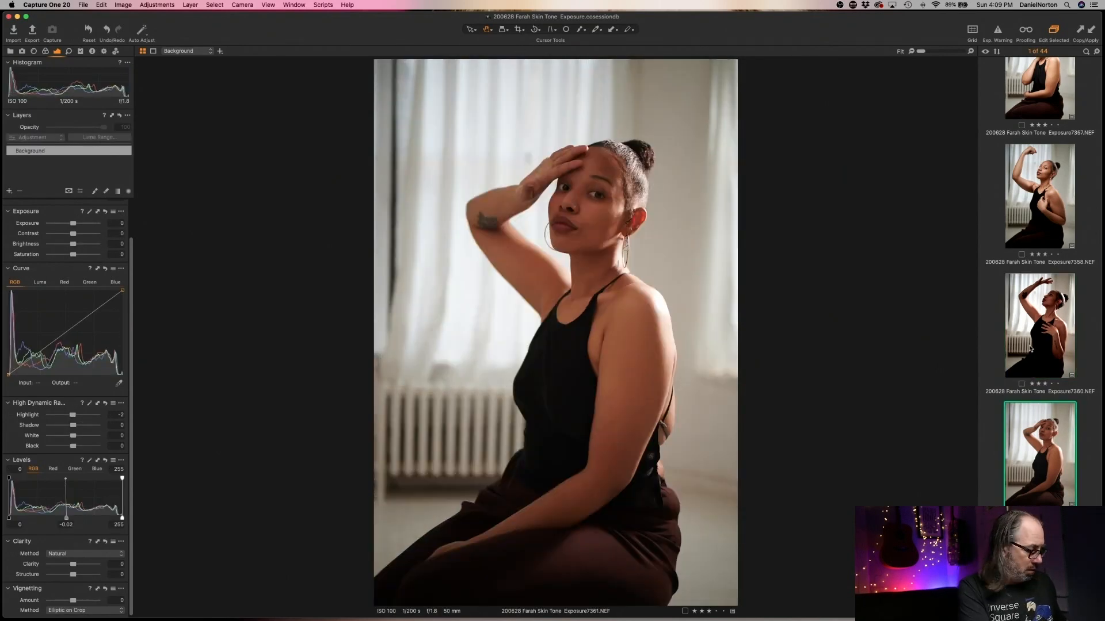
key("super+shift+v")
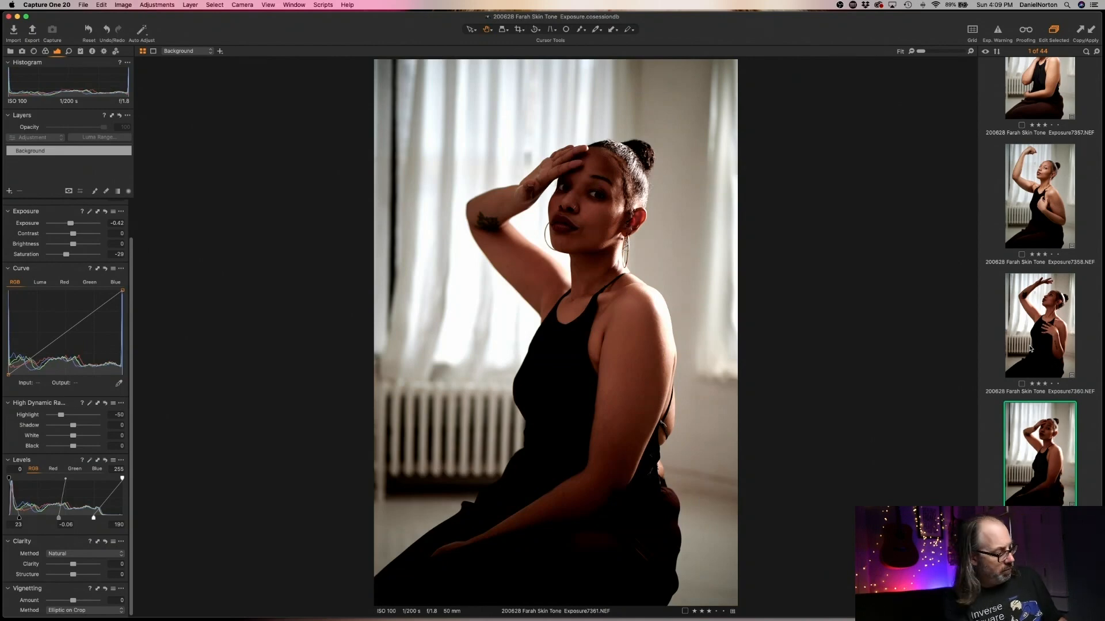
key("super+BackSpace")
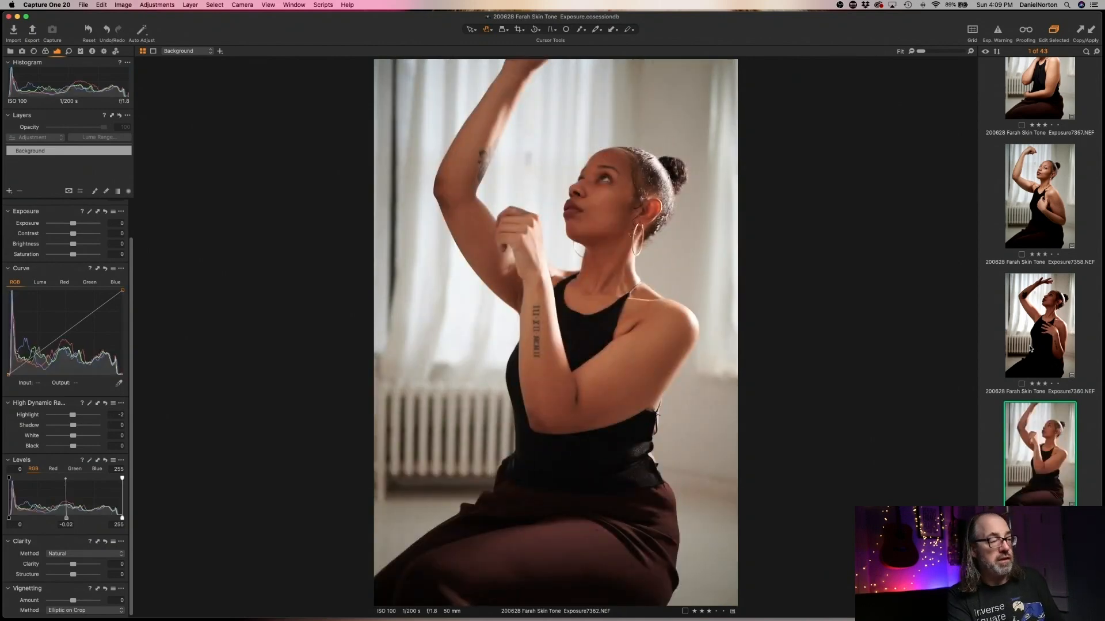
key("super+BackSpace")
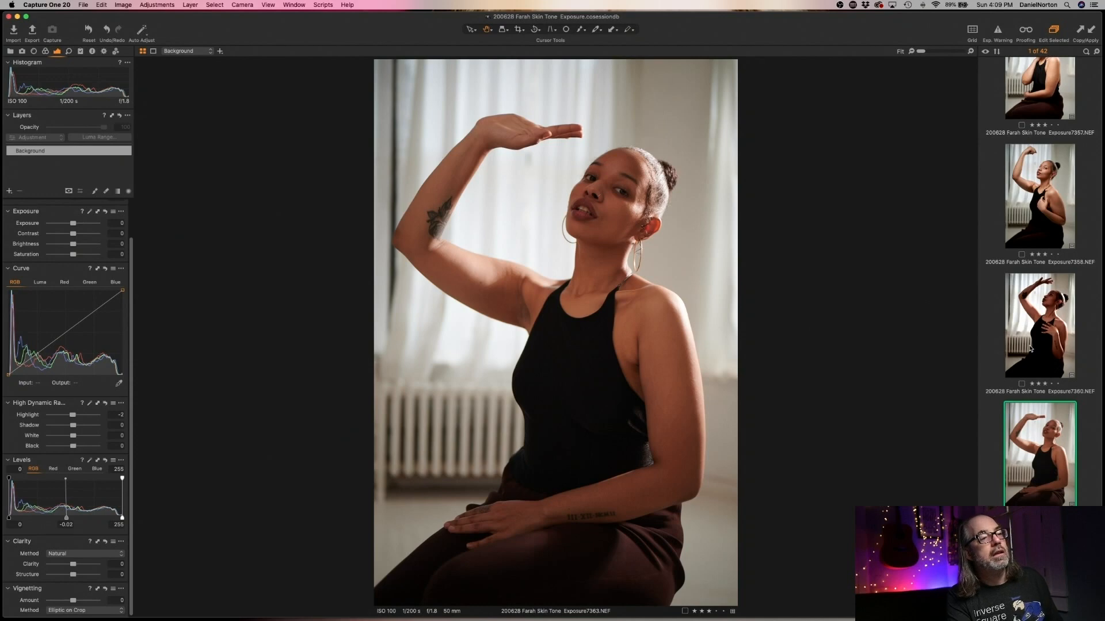
- Try Exposure7360's adjustments on Exposure7363, undo them, and set its Levels to black 13, midtone 0.32, white 255 with reduced Highlight
key("super+shift+v")
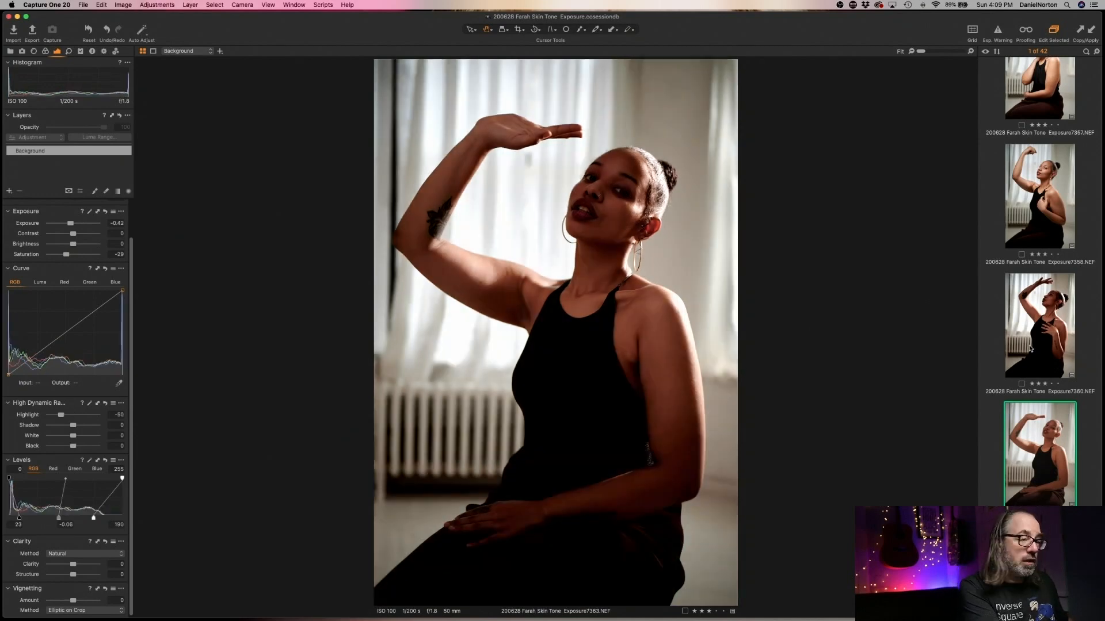
key("super+z")
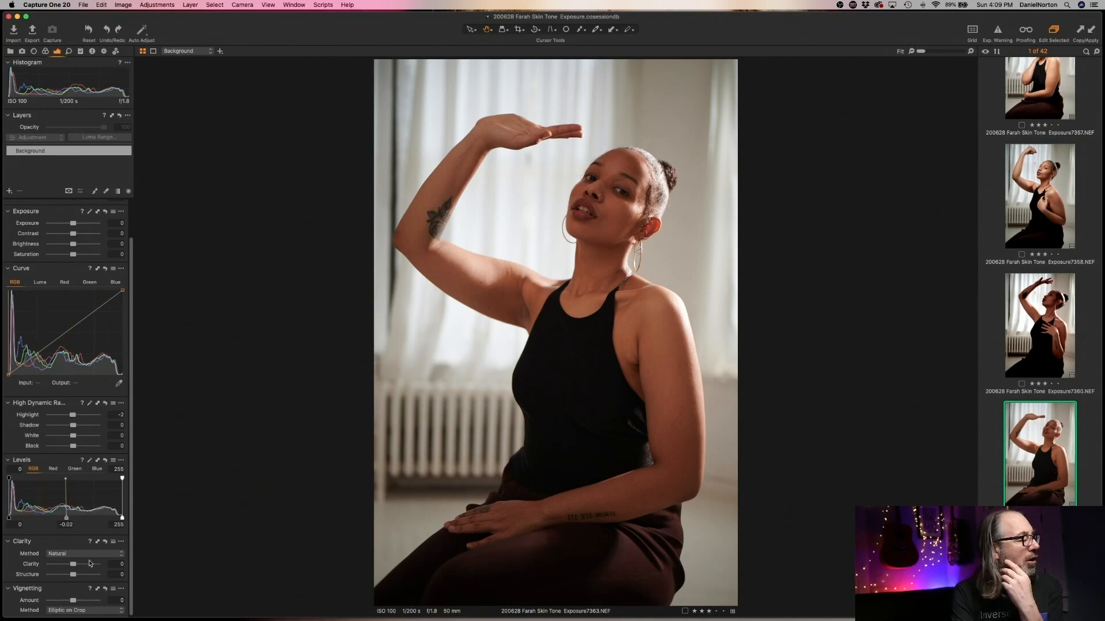
left_click_drag(122, 519, 114, 518)
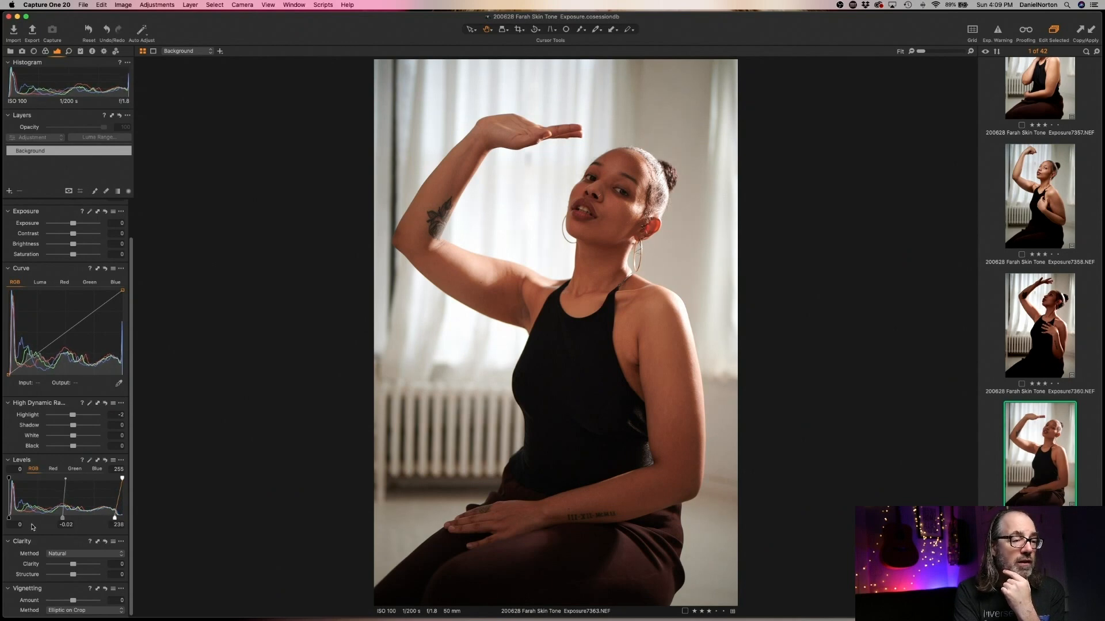
left_click_drag(9, 518, 49, 517)
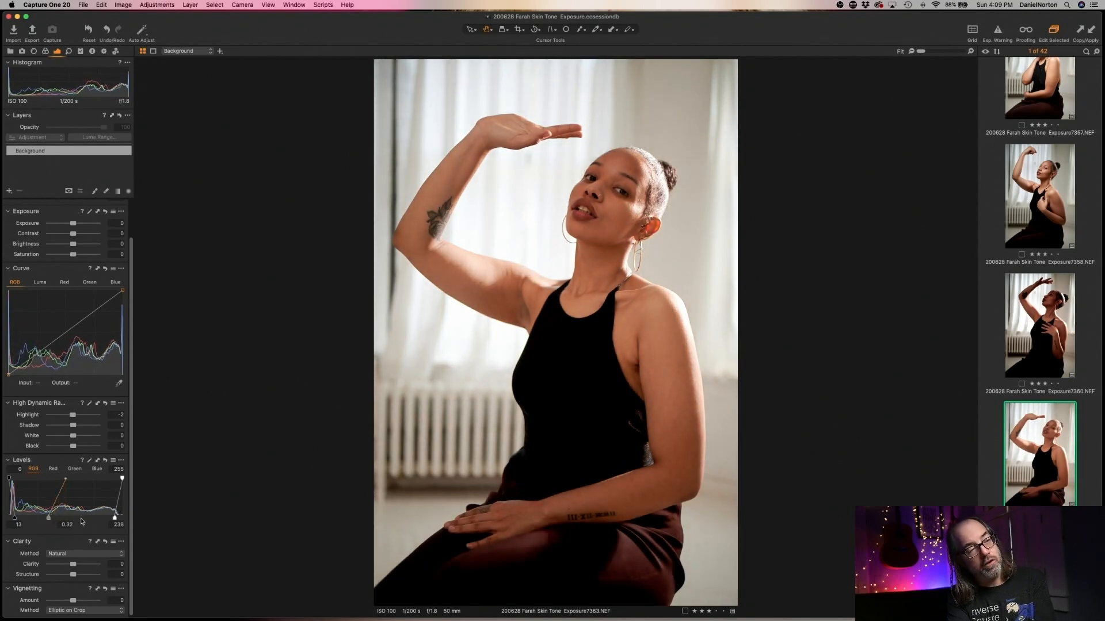
left_click_drag(115, 517, 122, 518)
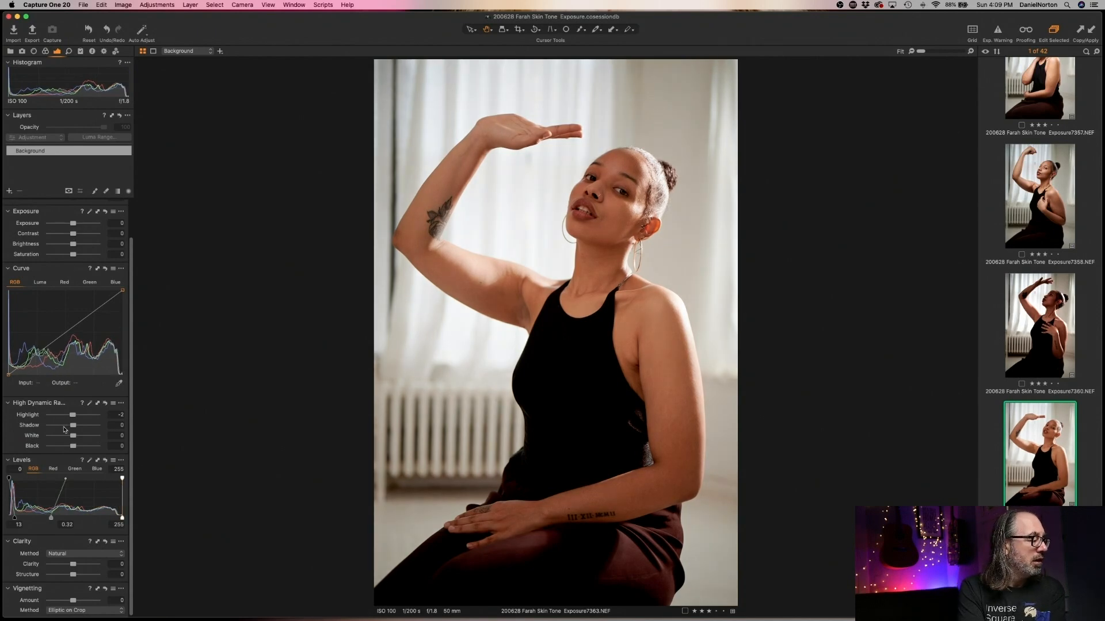
left_click_drag(72, 415, 44, 414)
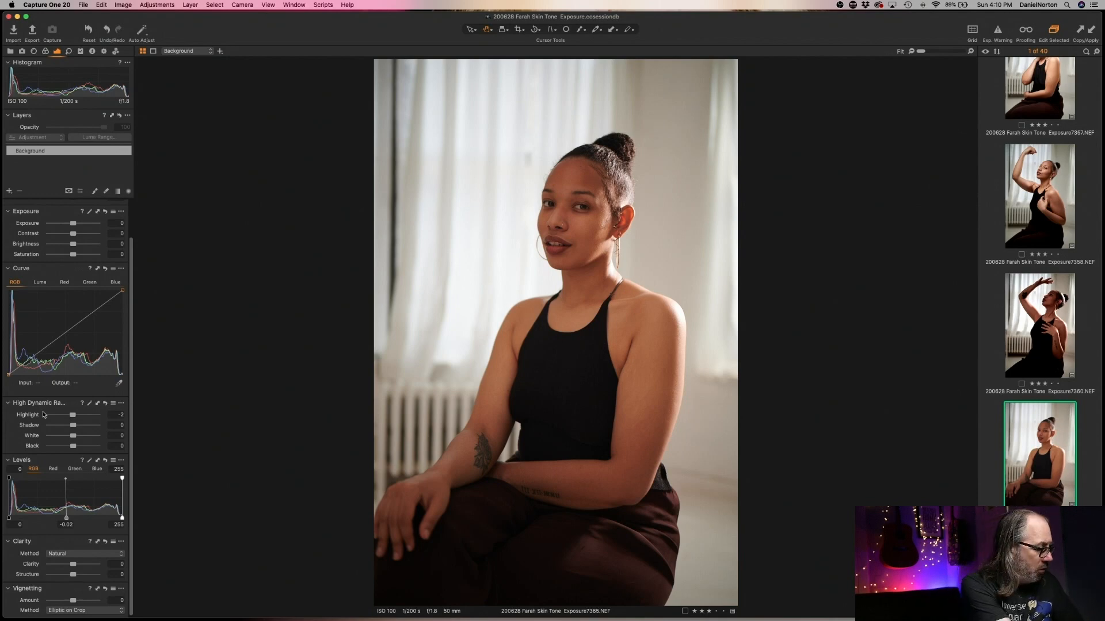
- Delete Exposure7365, Exposure7366 and Exposure7367 from the series, checking the face of Exposure7367 at 100% before removing it
key("Delete")
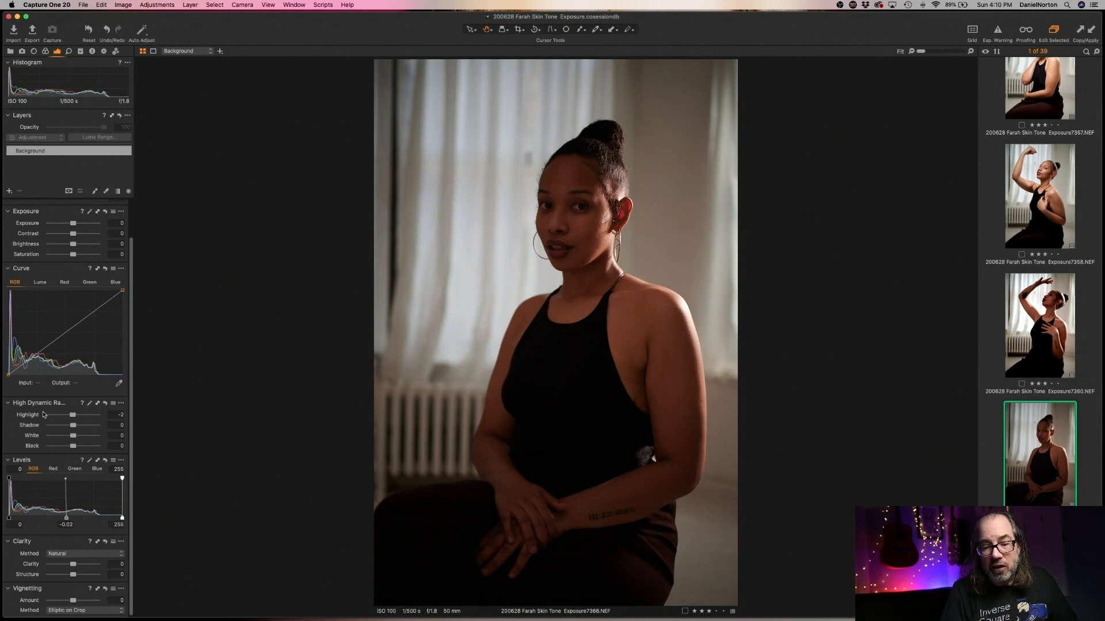
key("Delete")
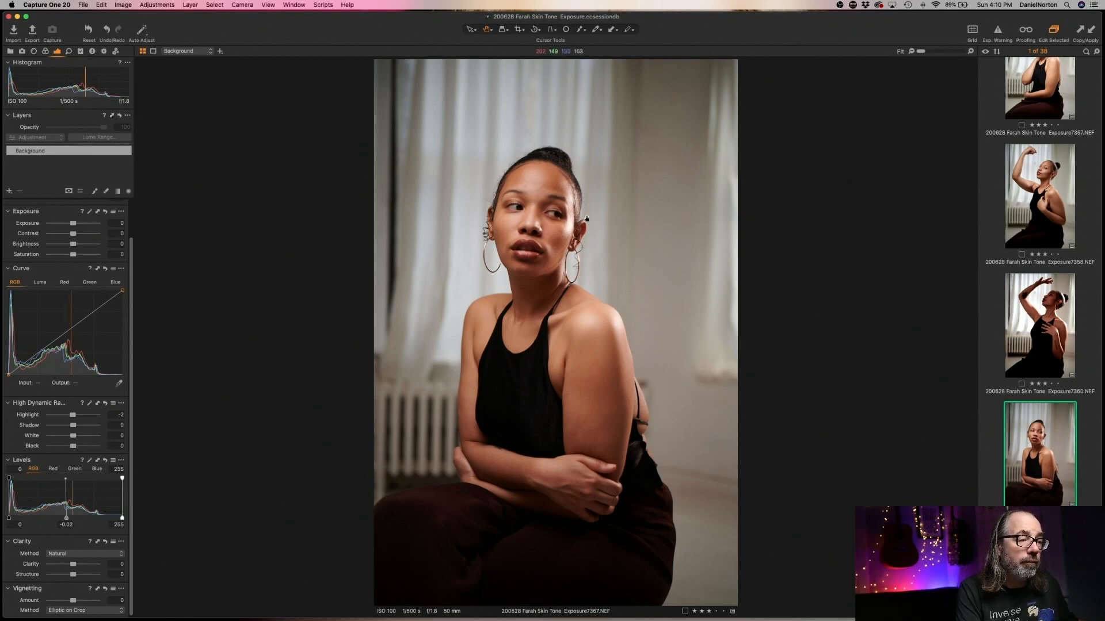
double_click(509, 187)
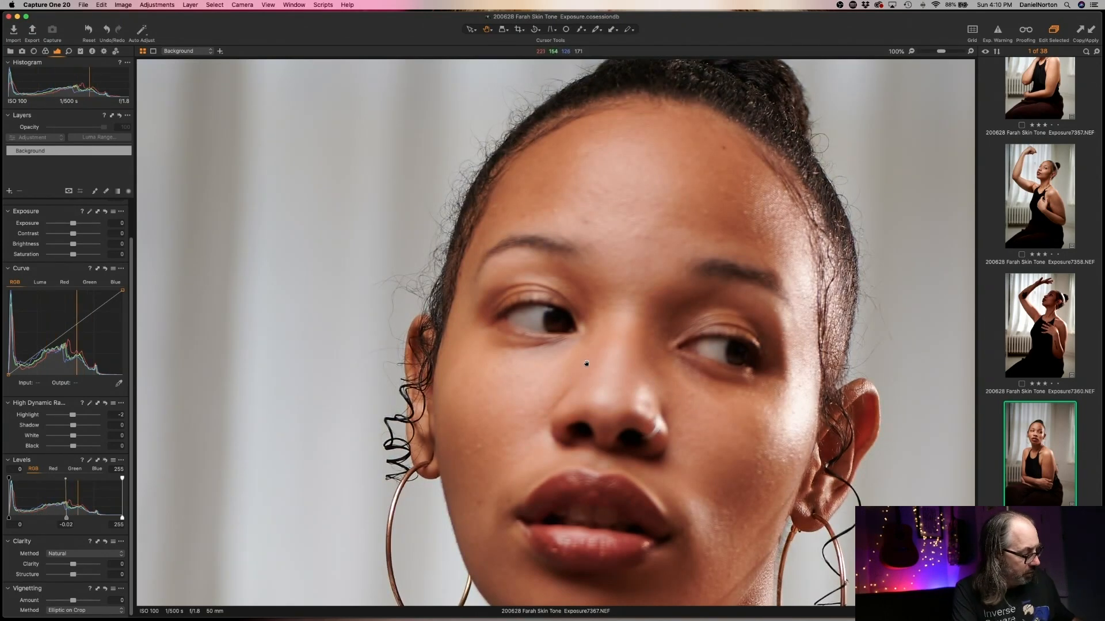
key("super+BackSpace")
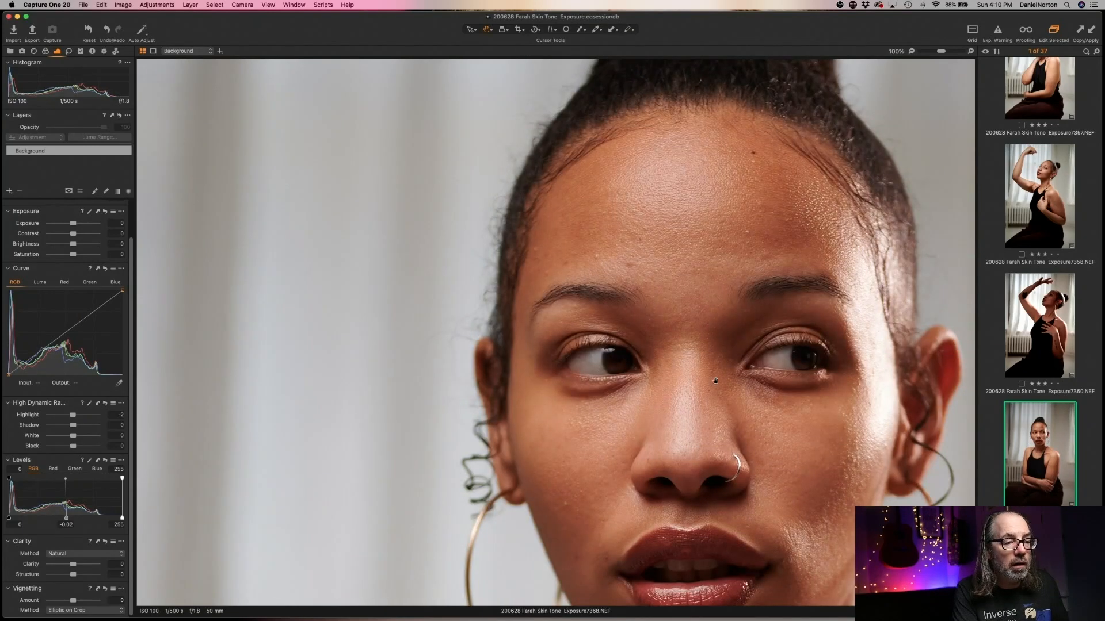
- Restore Exposure7367, examine the arm and the clothing behind it at 100%, and delete the photo again
double_click(756, 377)
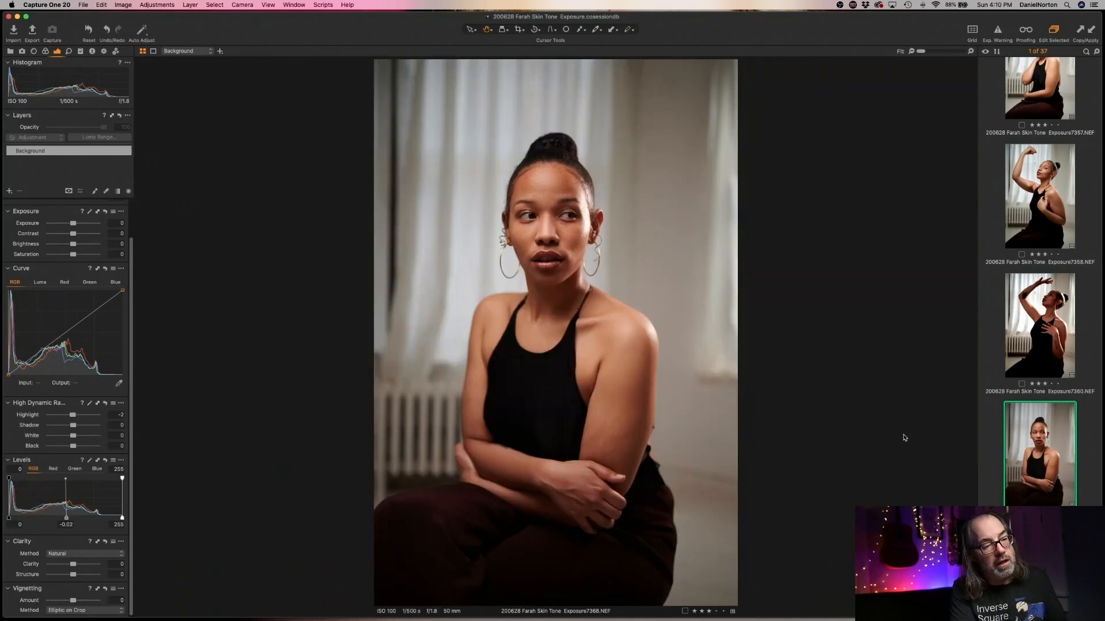
left_click(1008, 454, "super")
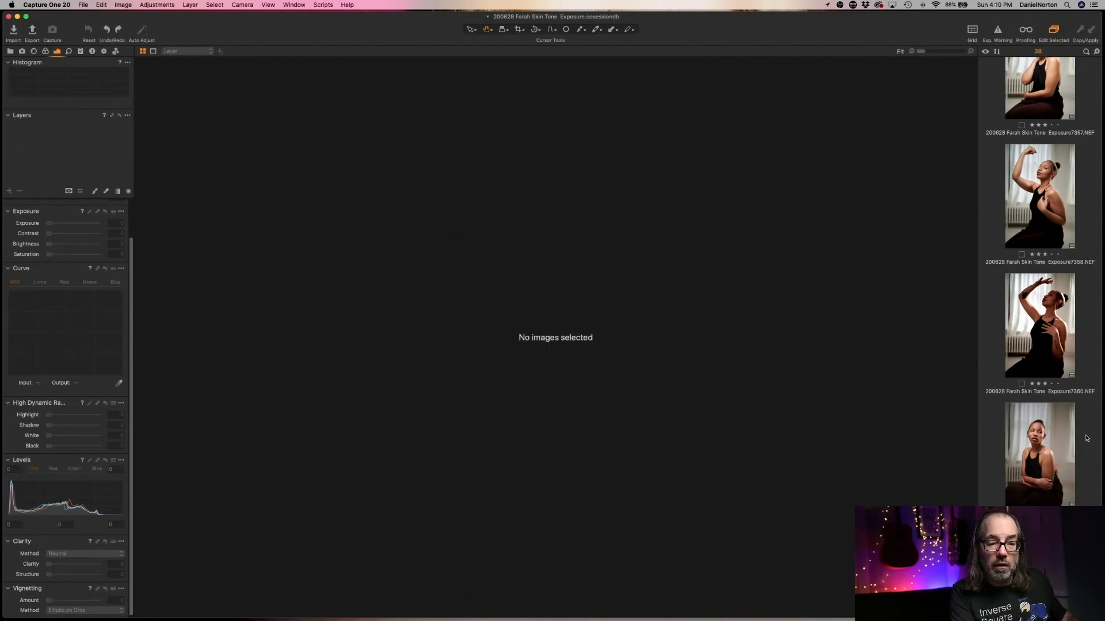
left_click(1051, 460)
left_click(602, 351)
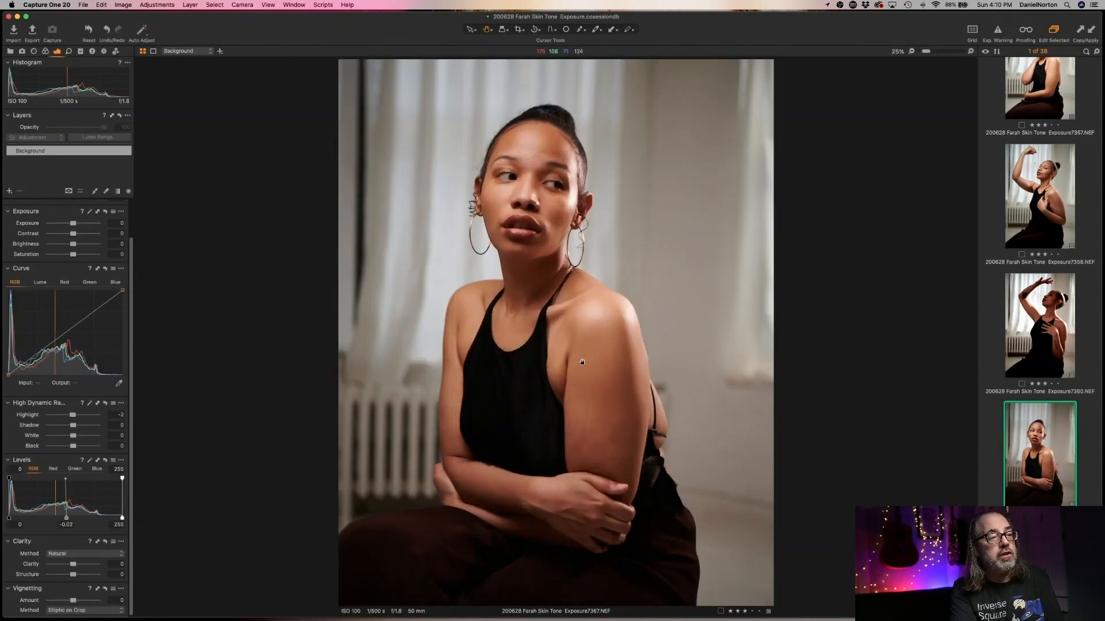
left_click(604, 353)
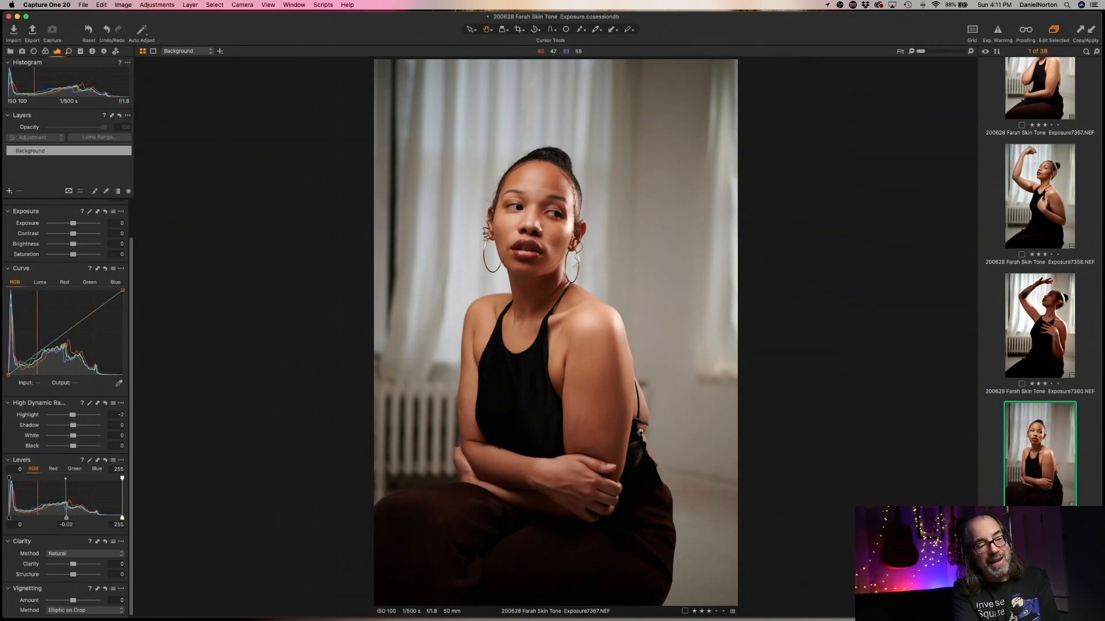
left_click(670, 460)
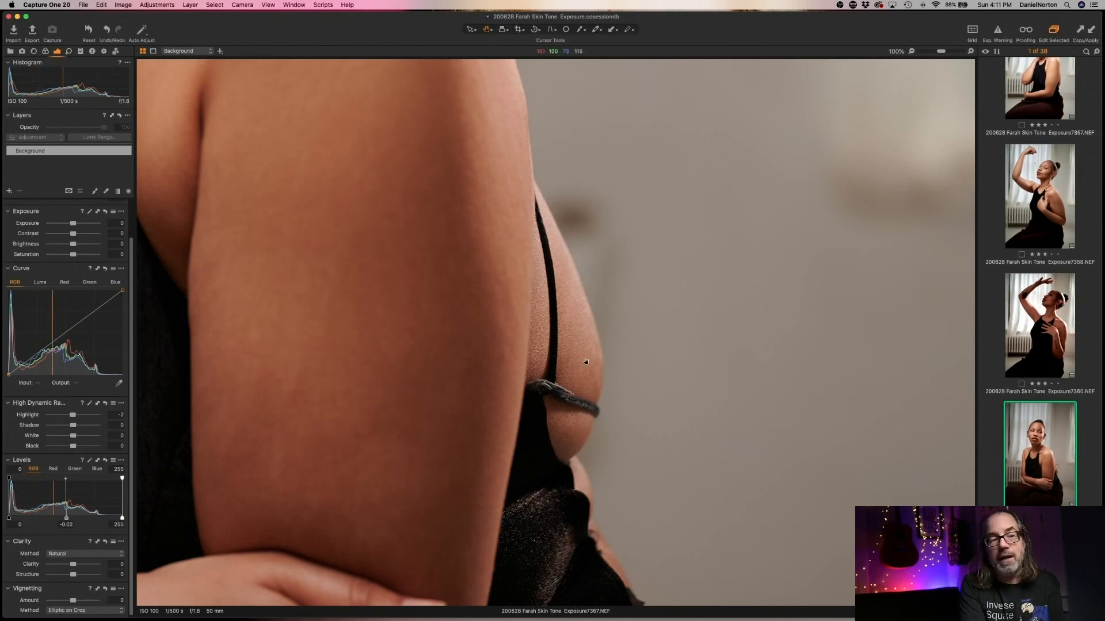
left_click(569, 407)
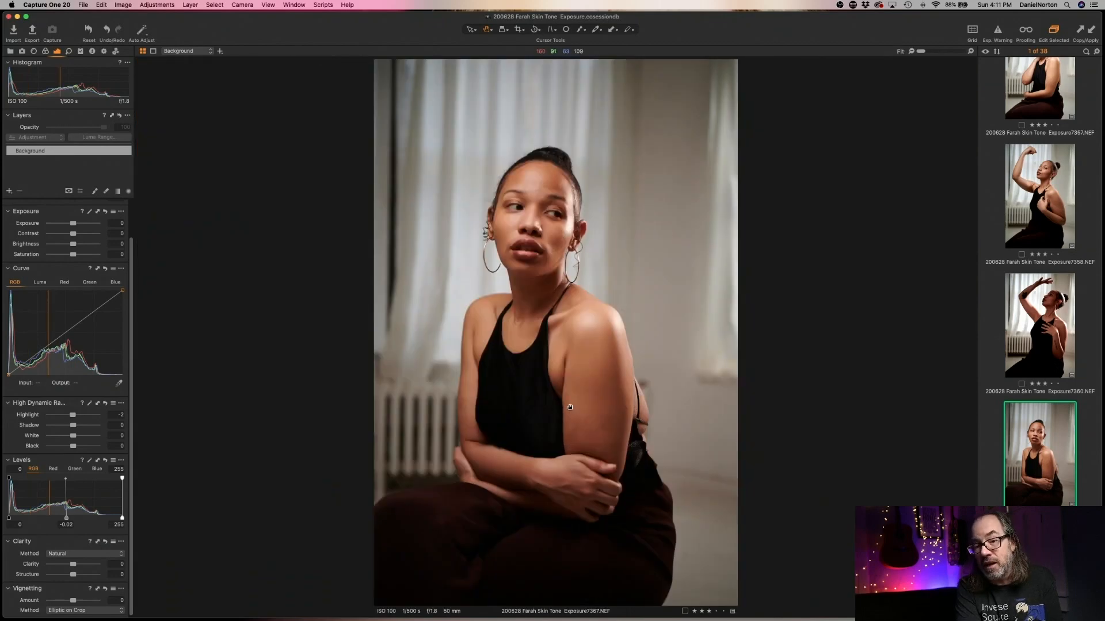
scroll(1016, 412, "down", 2)
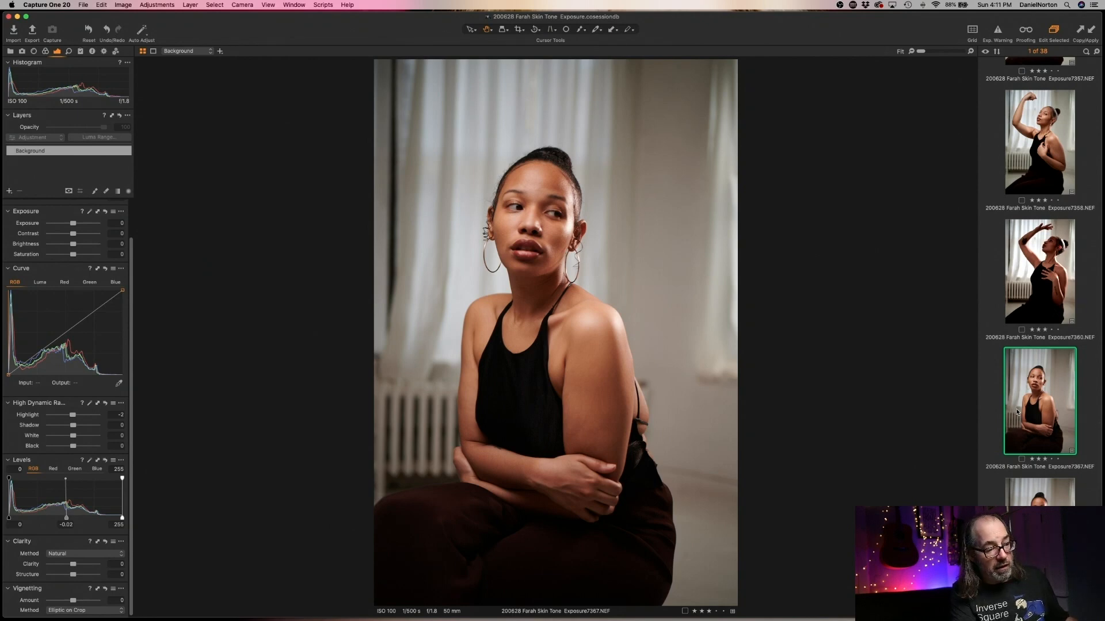
key("Delete")
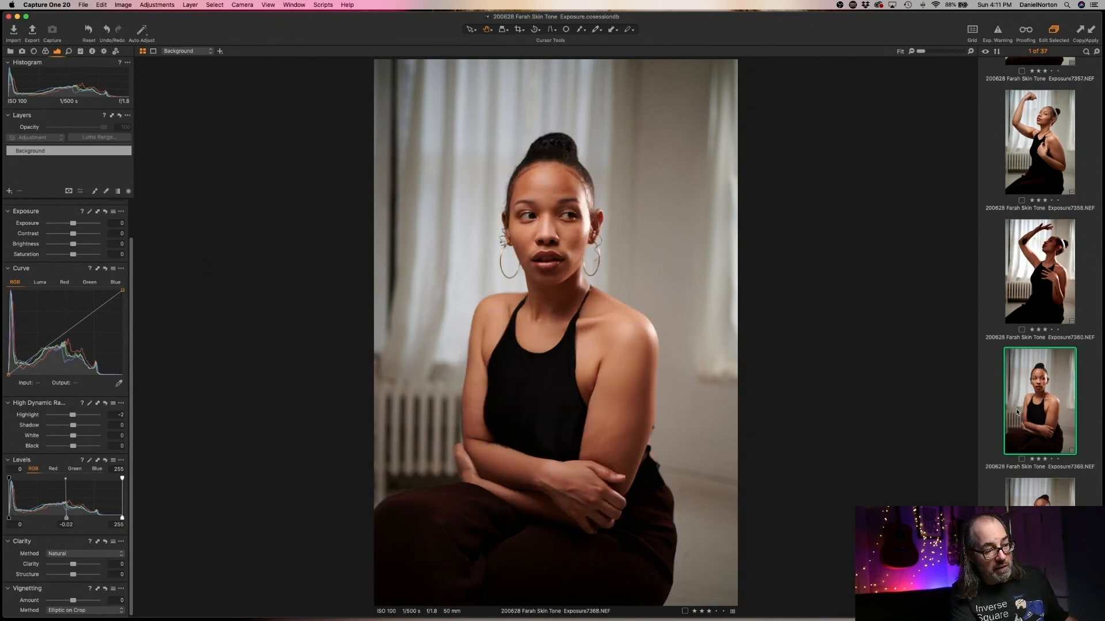
- Check the arm and top of Exposure7368 at 100% and set its Levels to black 8, midtone -0.03 and white 211
left_click(630, 423)
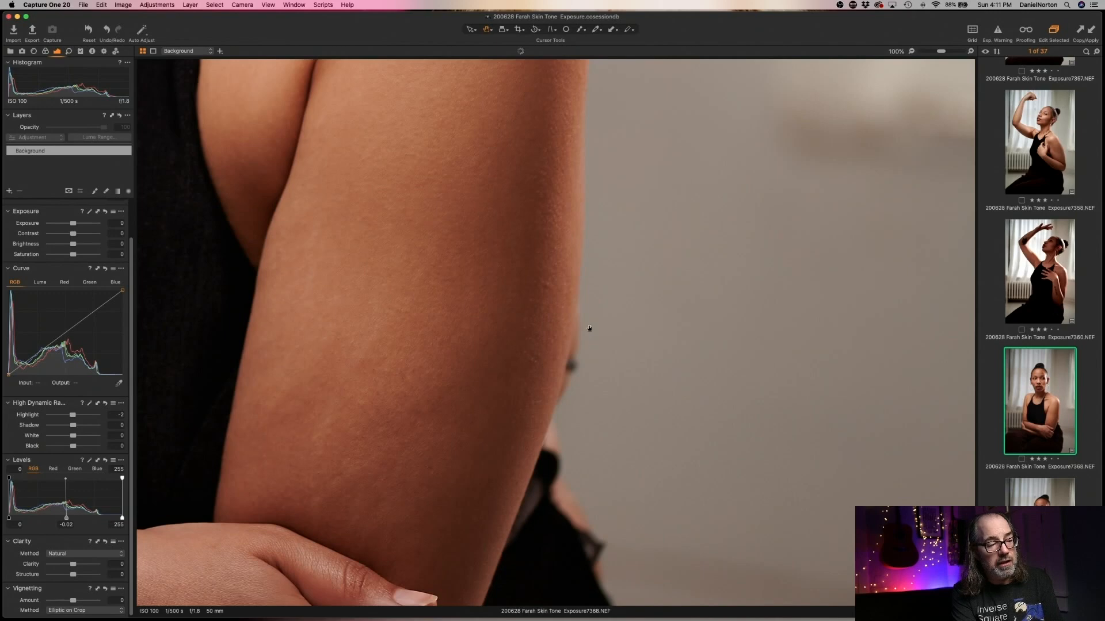
left_click(479, 364)
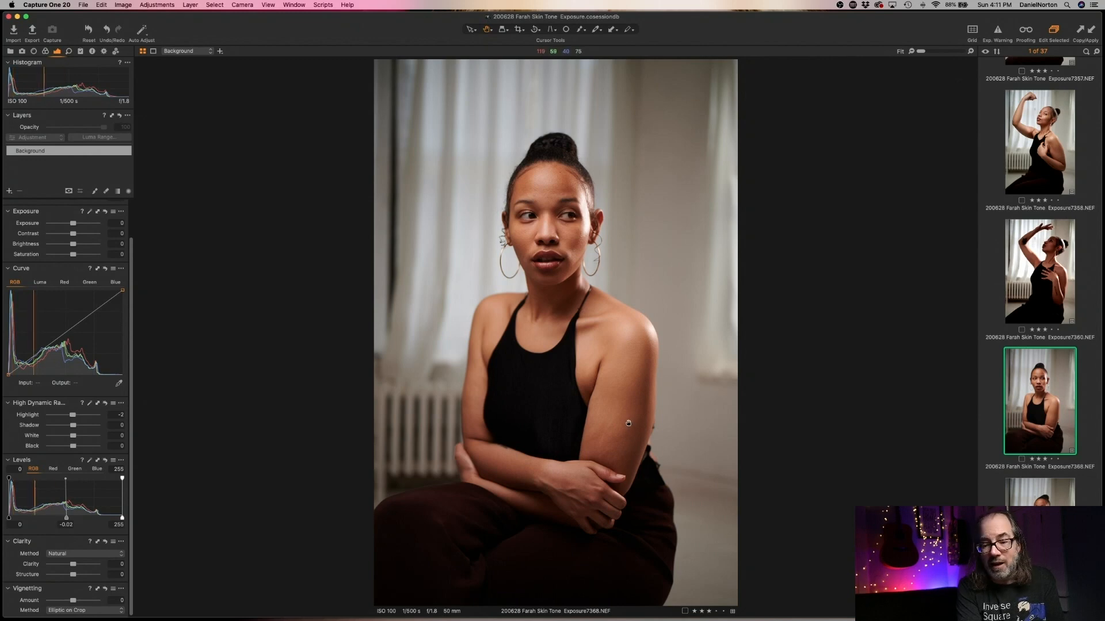
double_click(605, 428)
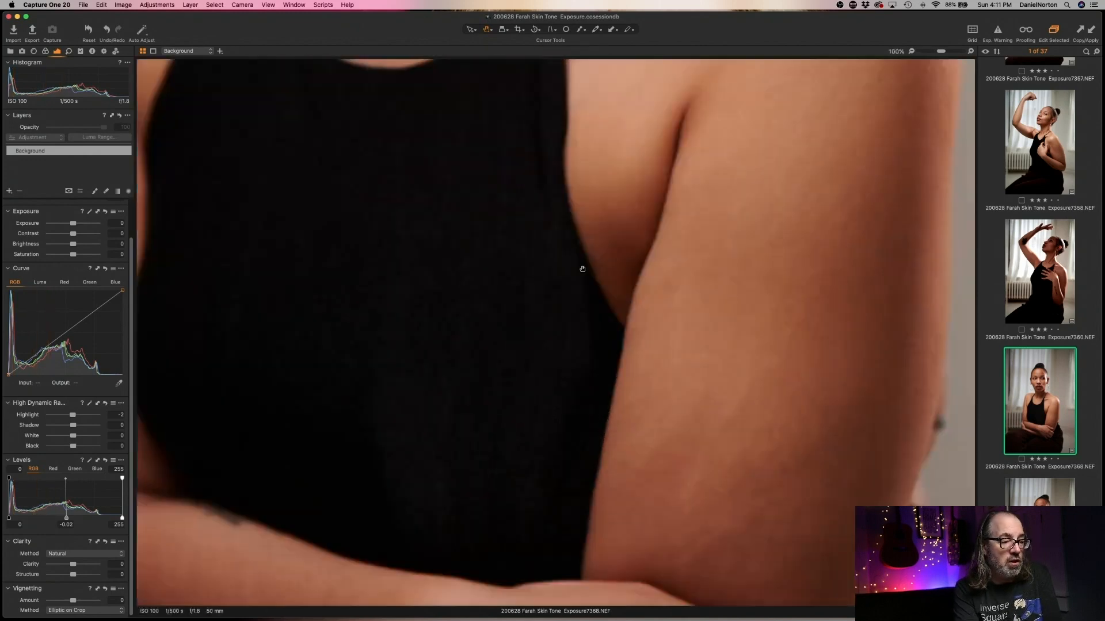
double_click(535, 275)
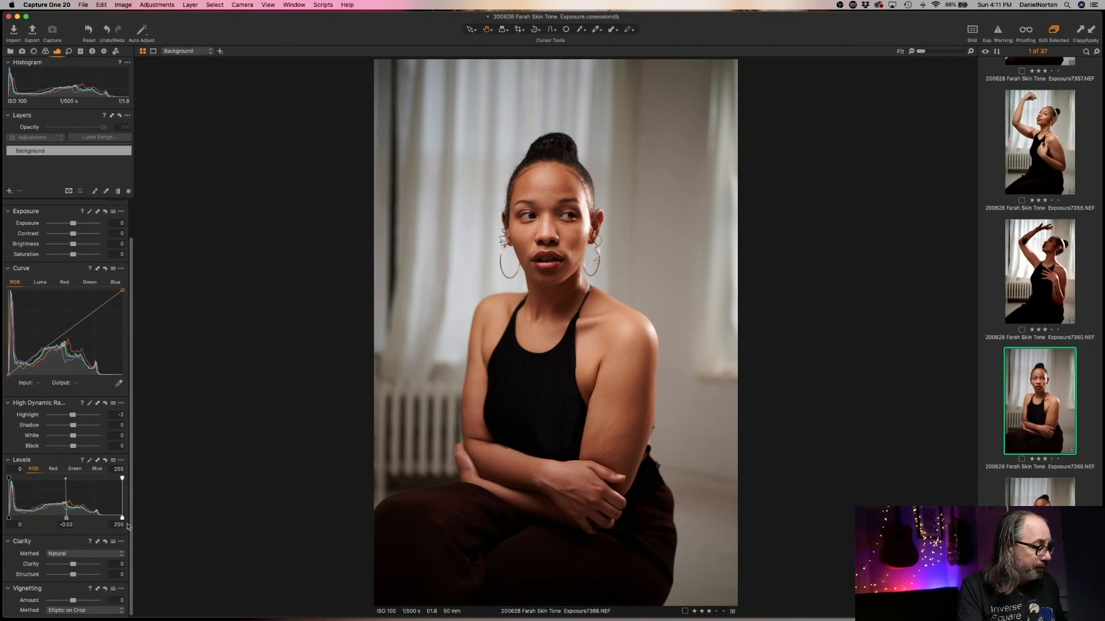
left_click_drag(122, 518, 101, 517)
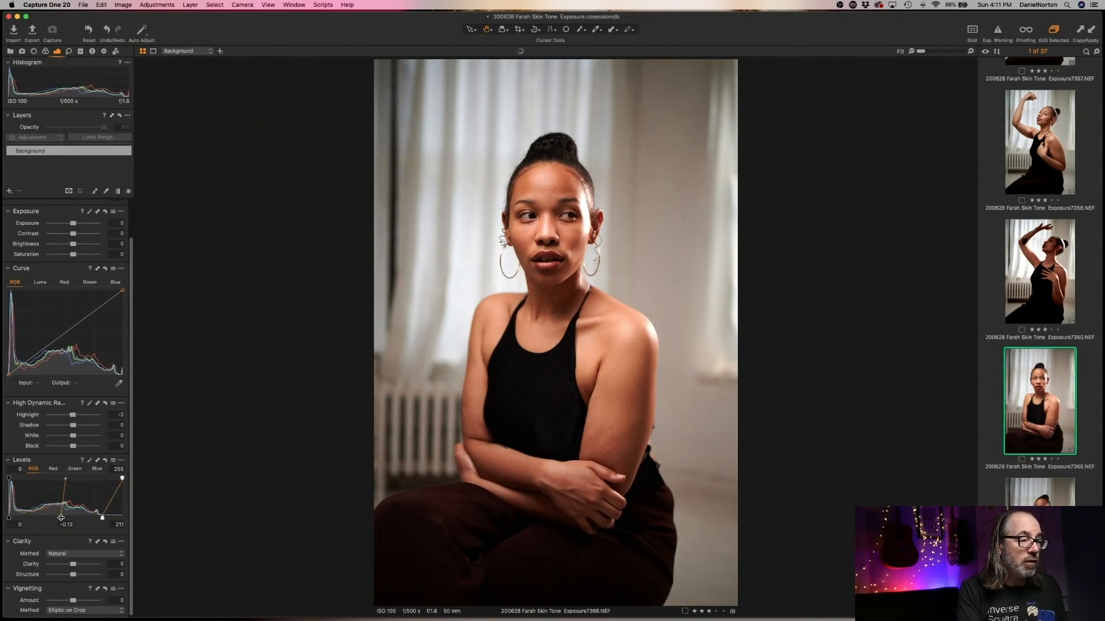
left_click_drag(56, 519, 13, 519)
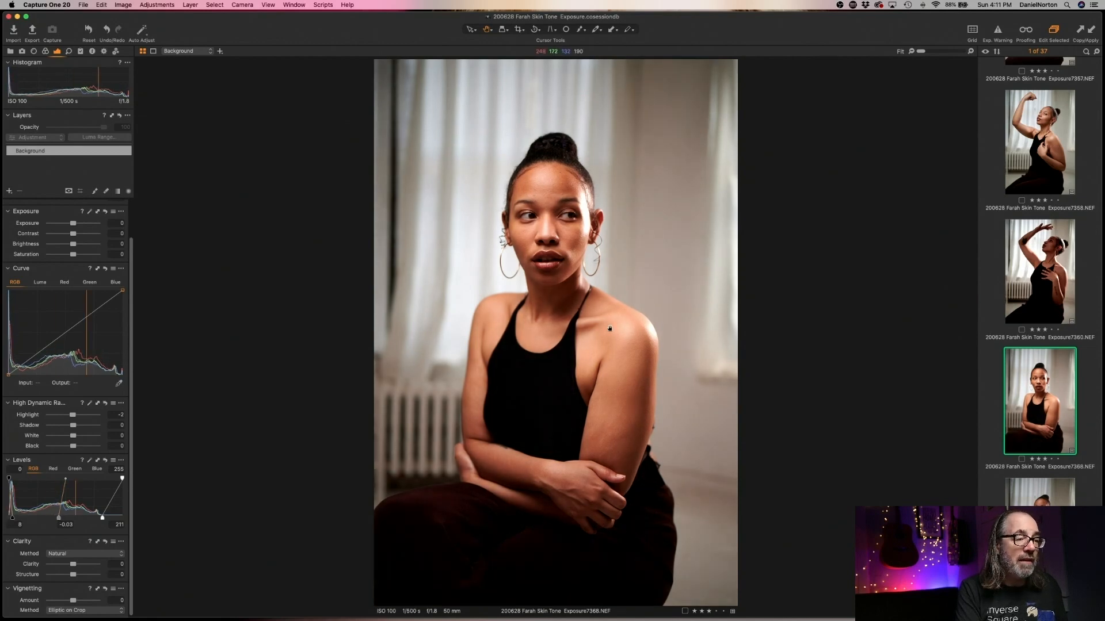
- Lower Exposure7368's Highlight to -39 while checking the face at 100%
left_click(538, 230)
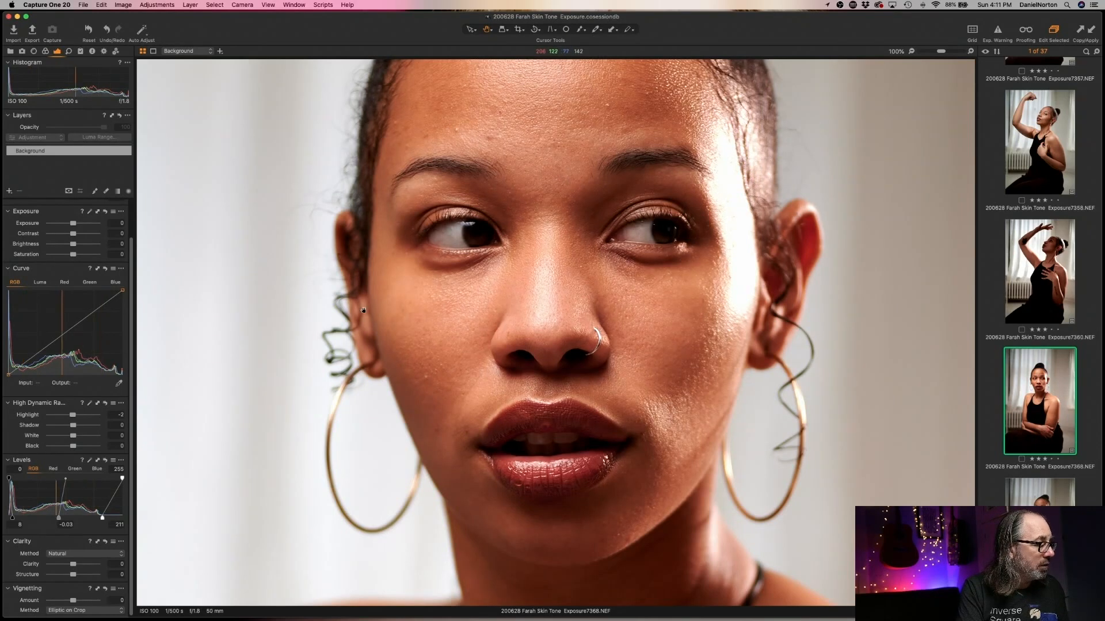
left_click_drag(72, 415, 64, 415)
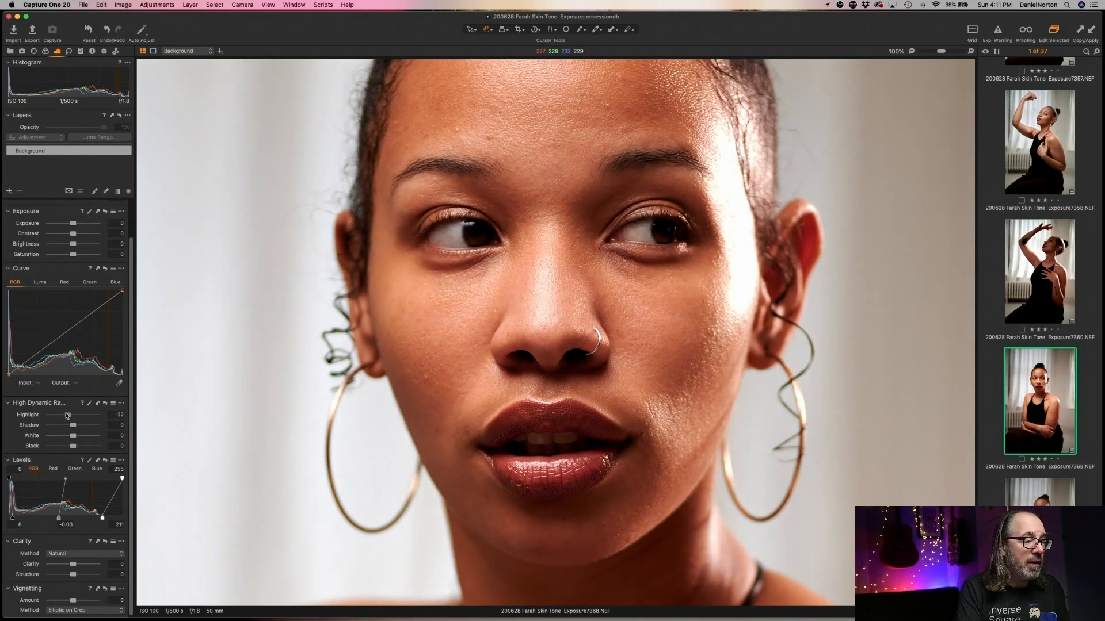
double_click(737, 274)
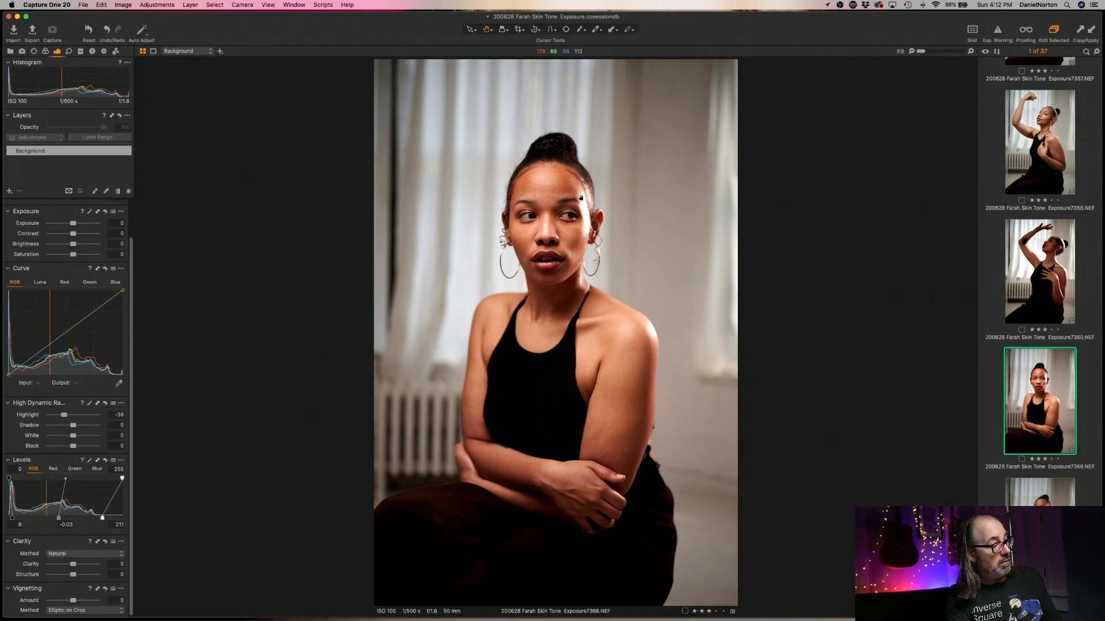
- Lower Exposure7368's Highlight to -44 and set its Levels midtone to 0.02
mouse_move(64, 417)
left_mouse_down()
mouse_move(51, 417)
mouse_move(66, 416)
left_mouse_up()
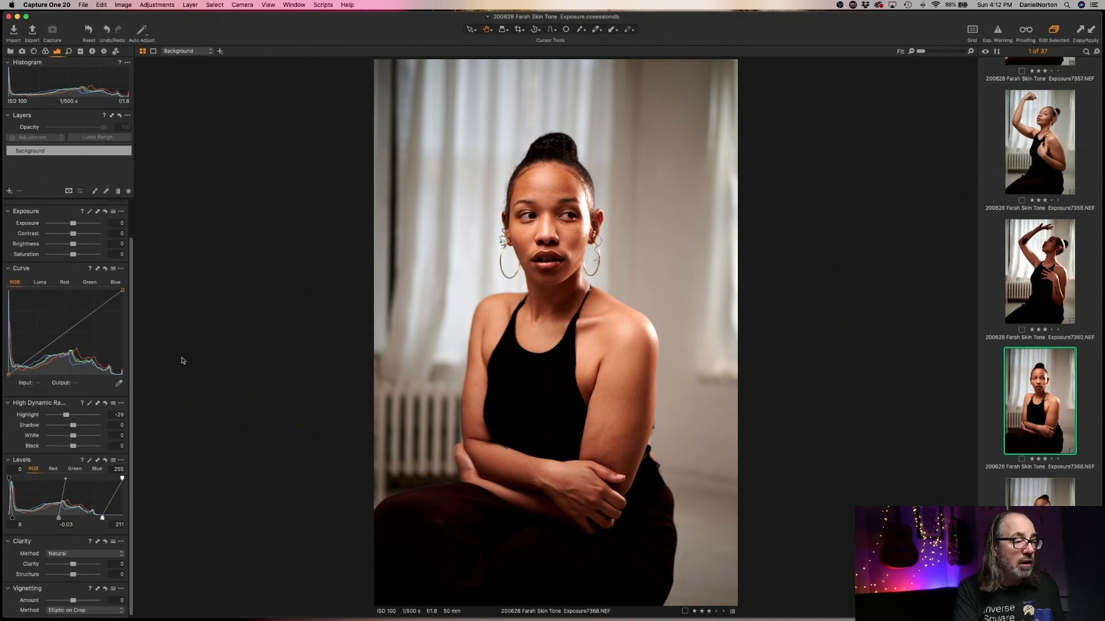
left_click_drag(66, 415, 62, 415)
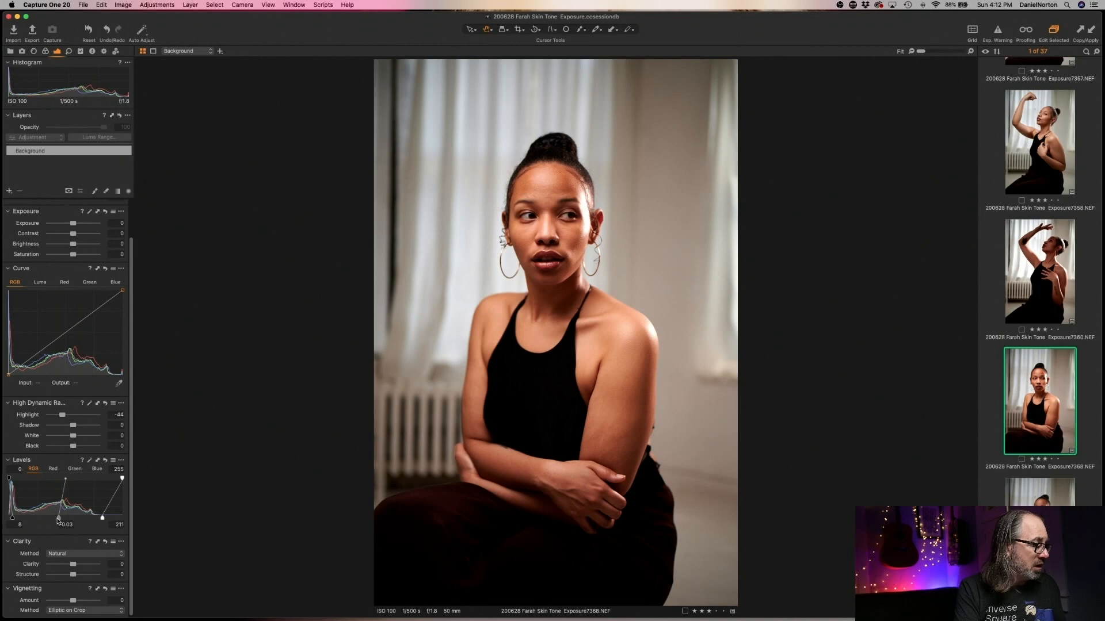
left_click_drag(58, 518, 56, 518)
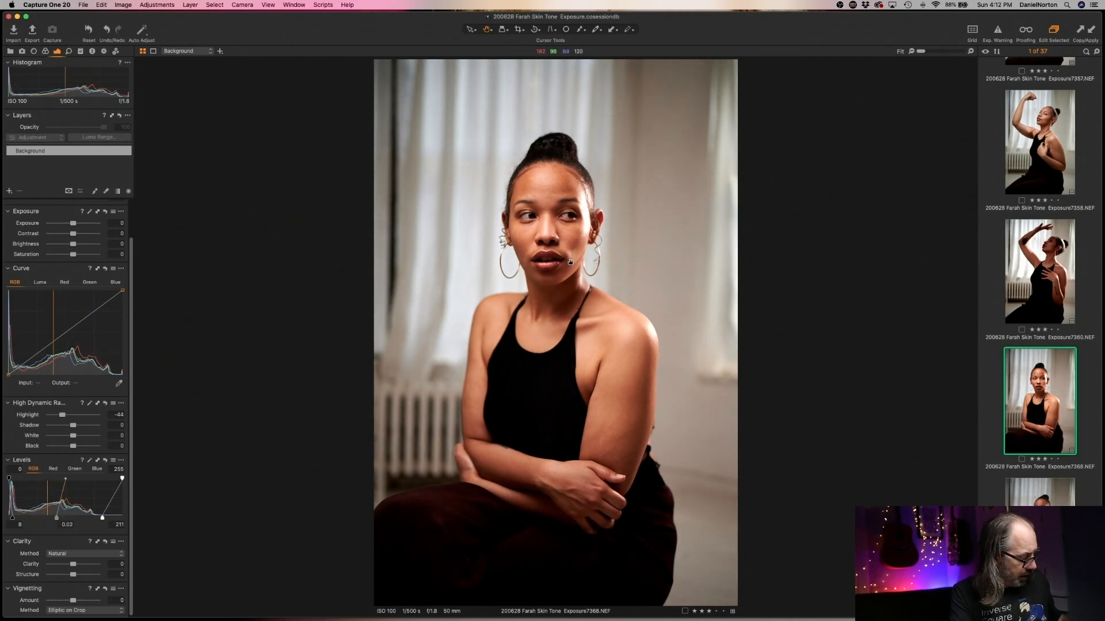
- Apply Exposure7368's adjustments to Exposure7369 and raise its Exposure to 0.41
key("Right")
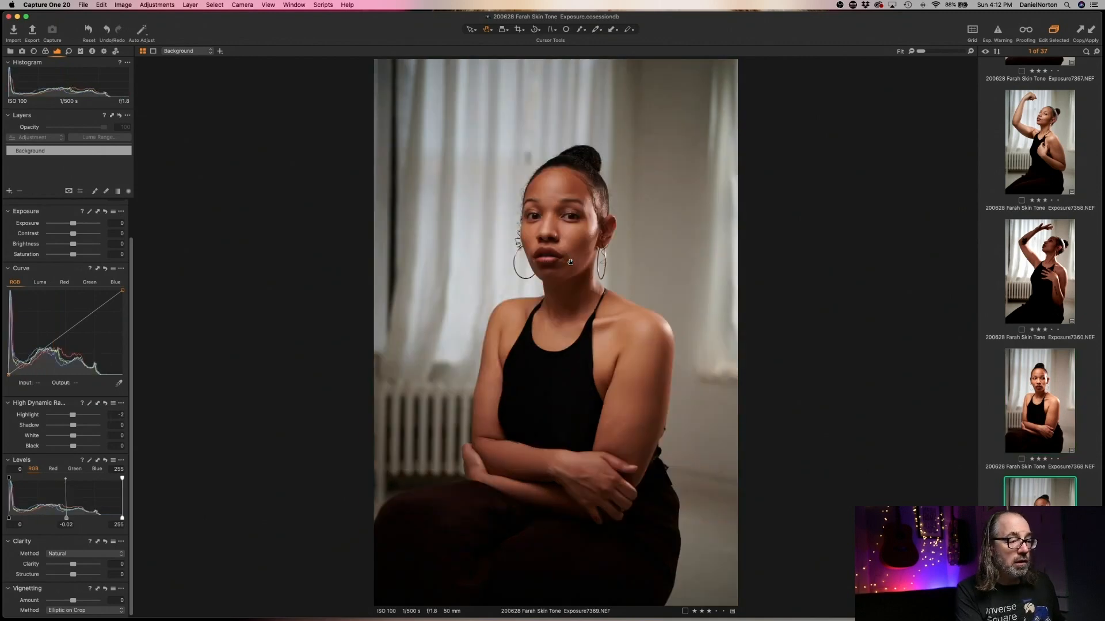
key("super+shift+v")
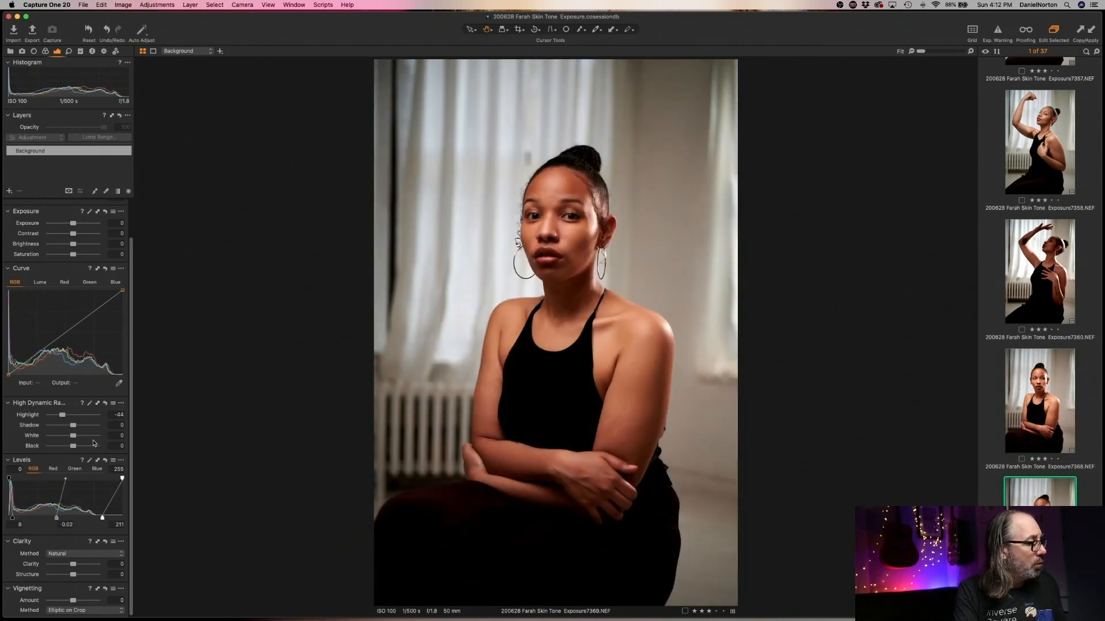
left_click_drag(73, 225, 75, 225)
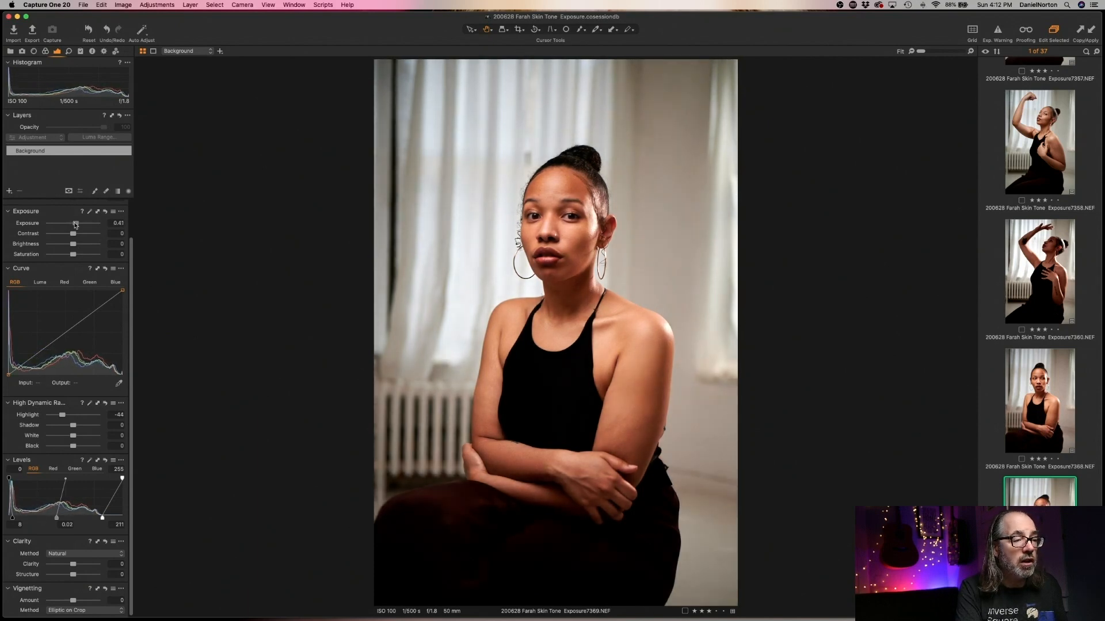
- Check the face of Exposure7369 at 100% and delete the photo from the series
left_click(572, 221)
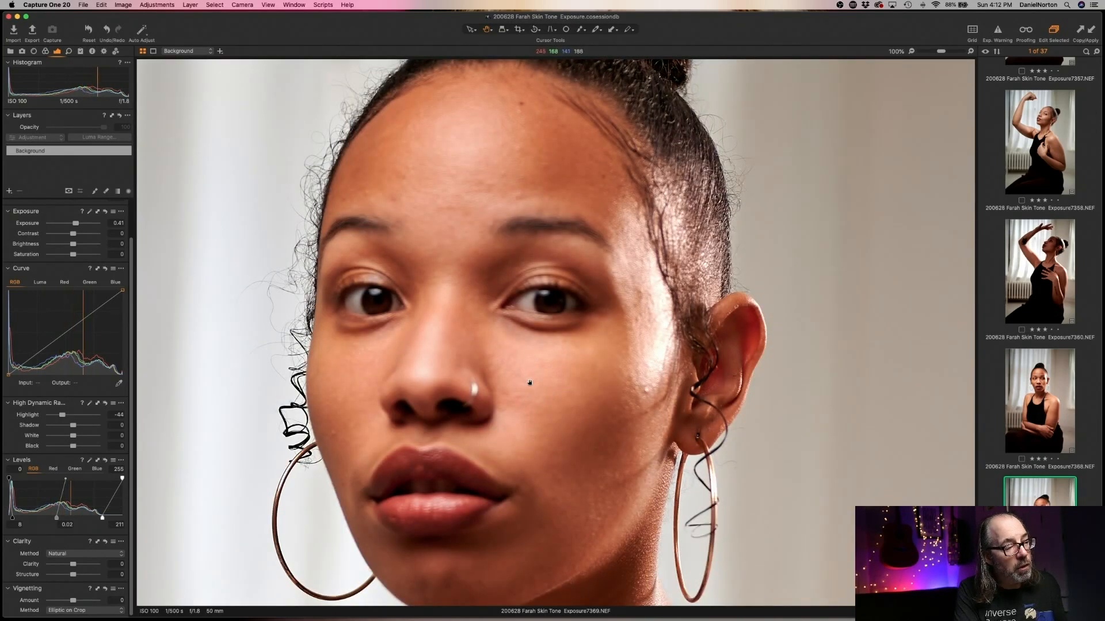
left_click(529, 382)
key("Delete")
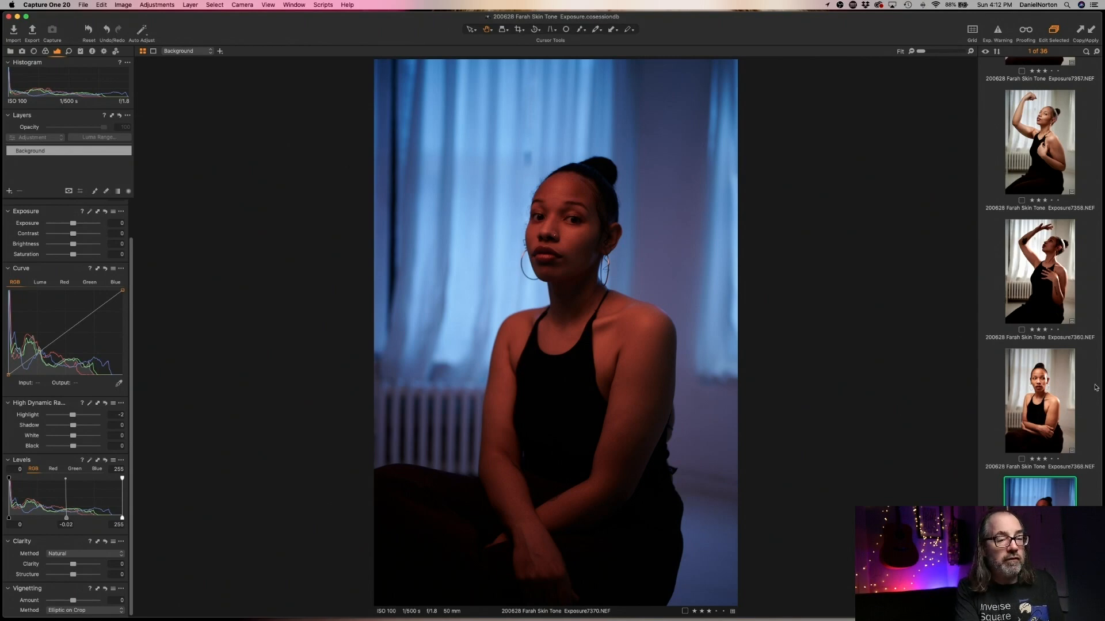
- Try Exposure7368 with its Exposure lowered to -3.28 while viewing the face at 100%, and return the value to 0
left_click(1033, 403)
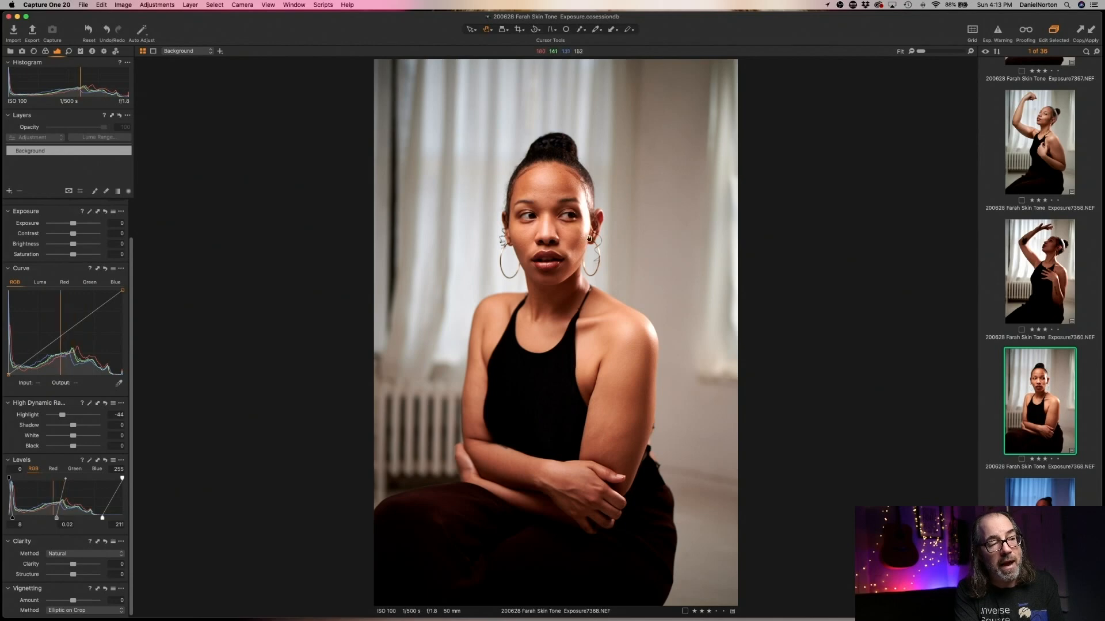
left_click(559, 226)
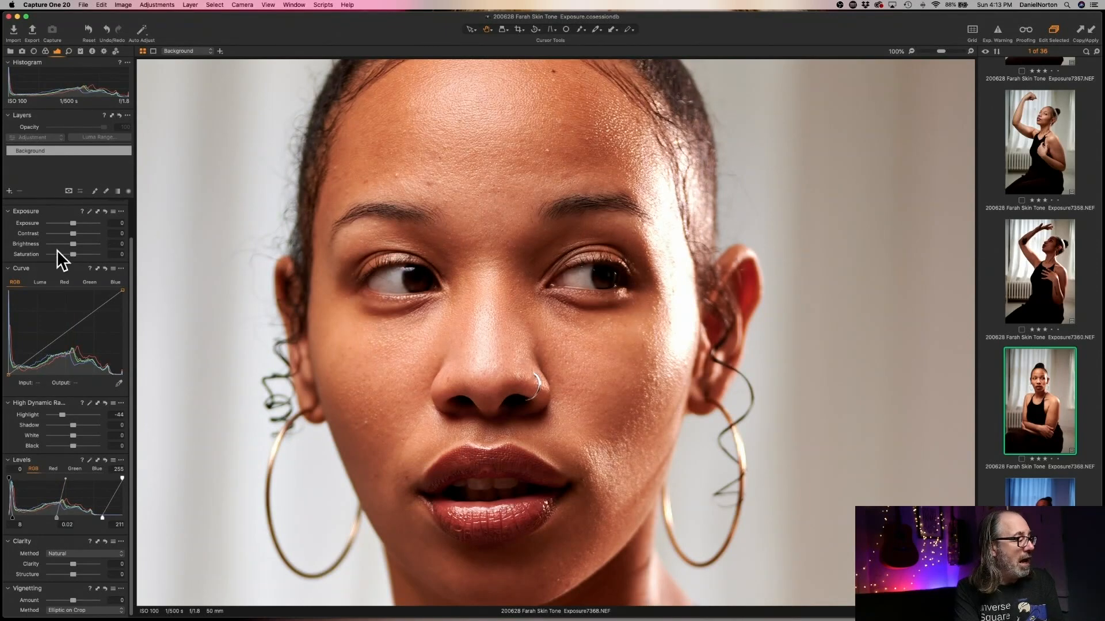
left_click_drag(73, 224, 52, 225)
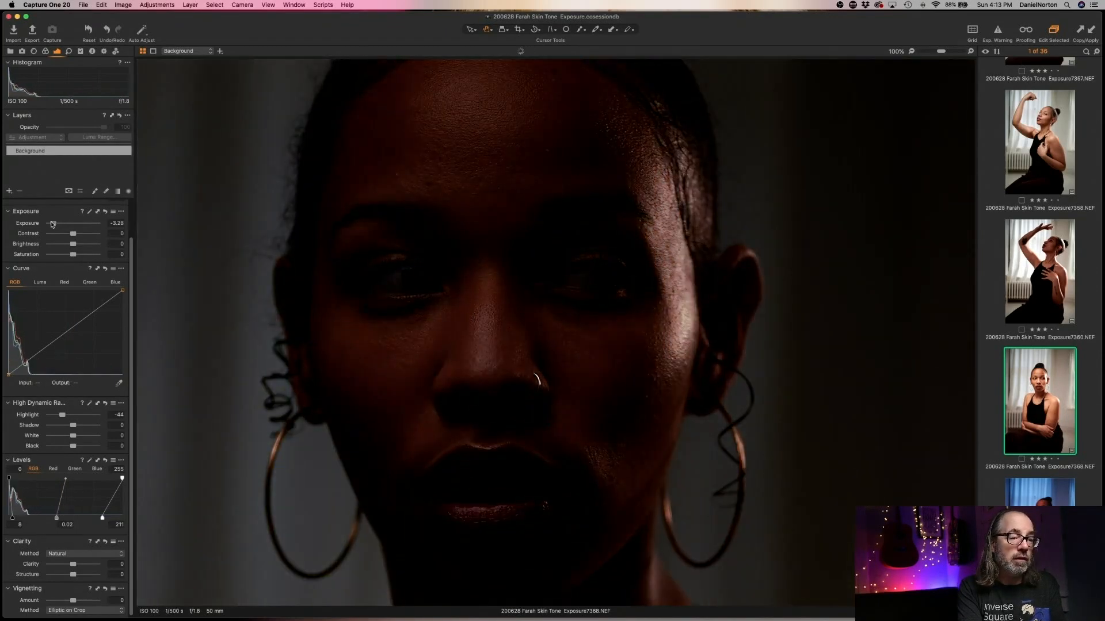
left_click_drag(53, 224, 51, 224)
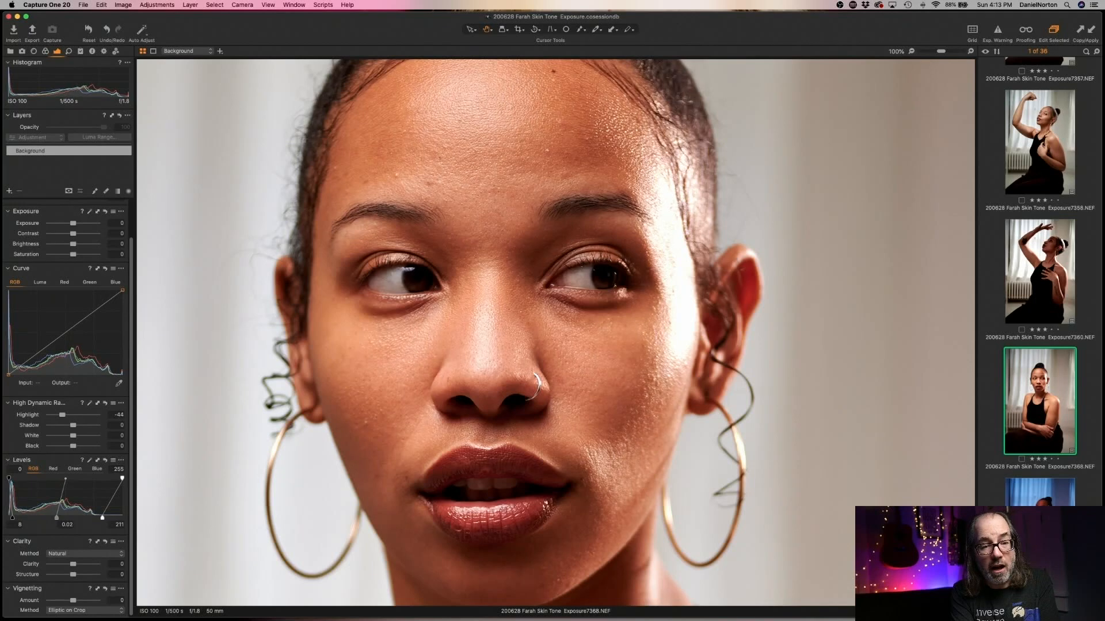
- Examine the blue-toned Exposure7370, comparing the skin of the face at 100% with the full frame
left_click(1040, 528)
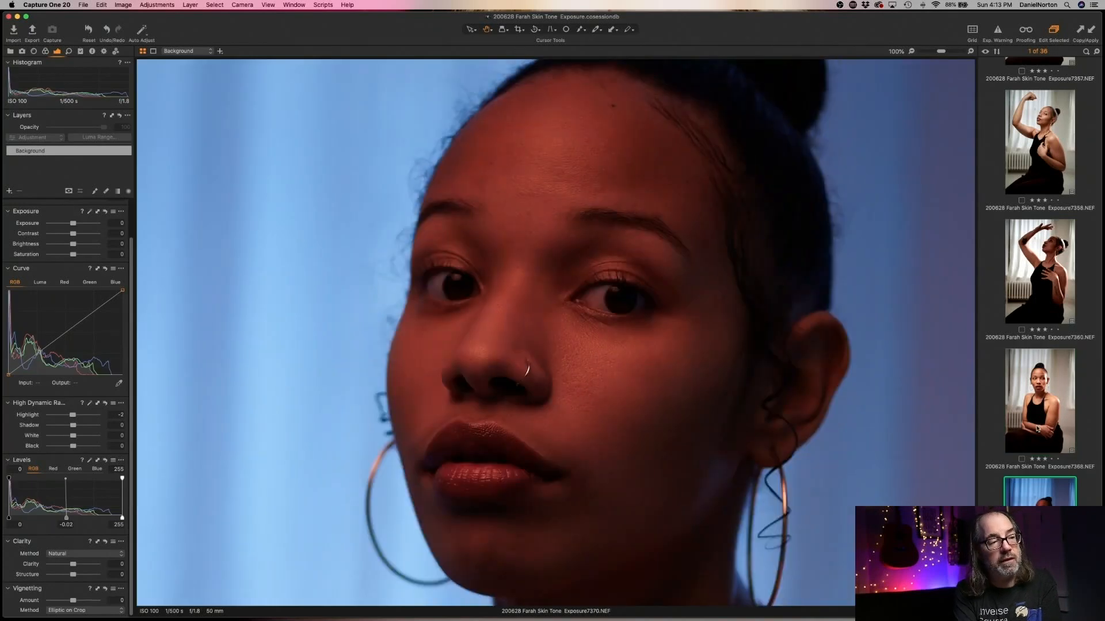
left_click(668, 362)
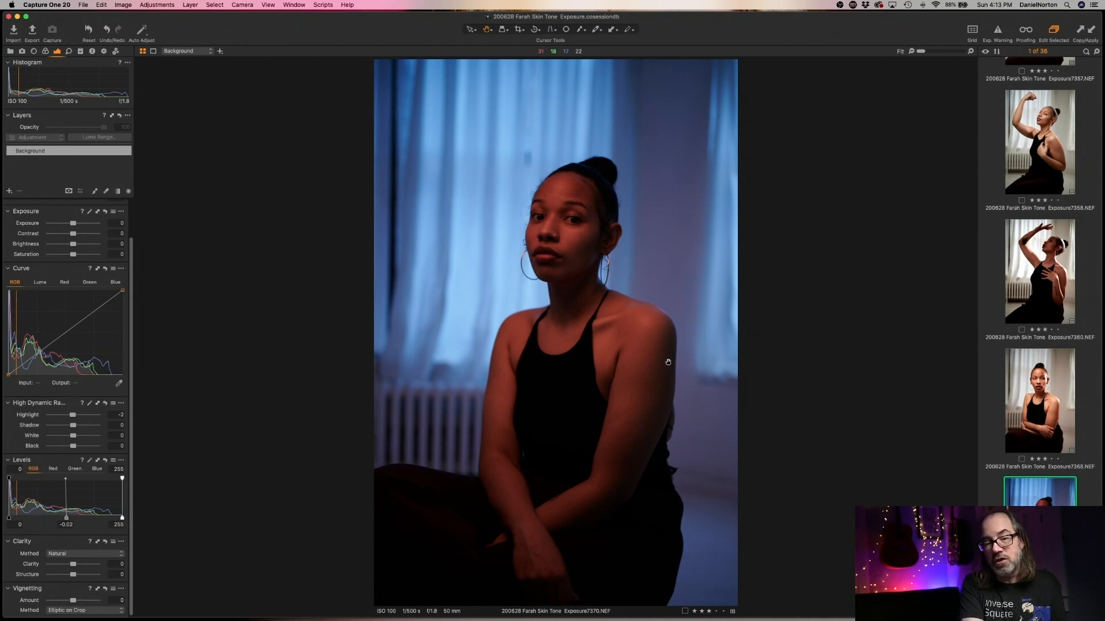
scroll(662, 356, "up", 1)
scroll(642, 344, "down", 1)
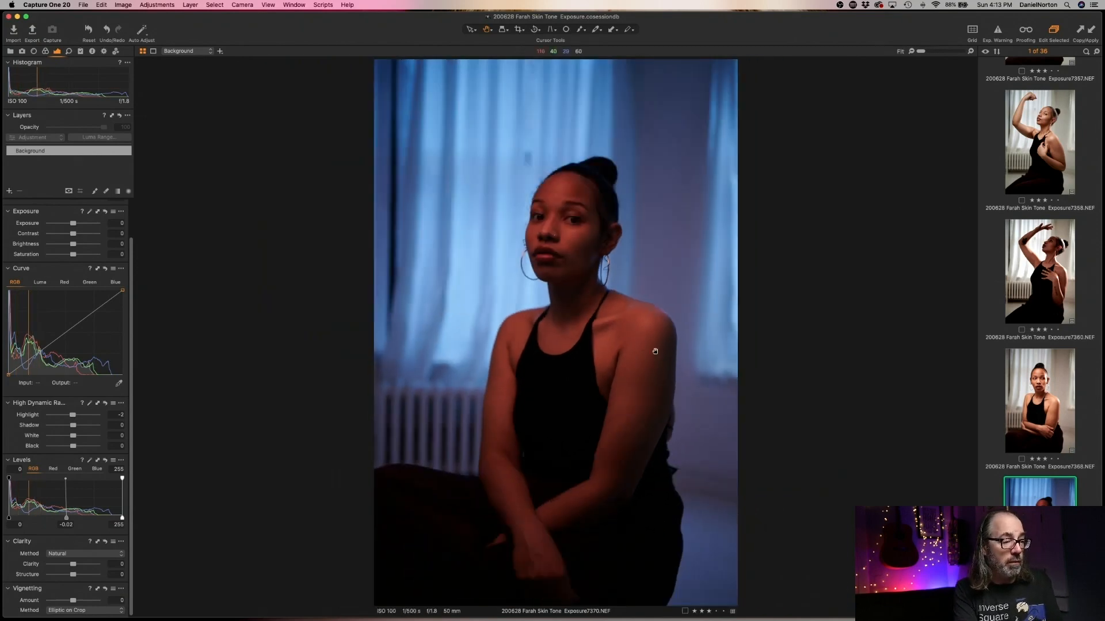
left_click(584, 232)
left_click(559, 316)
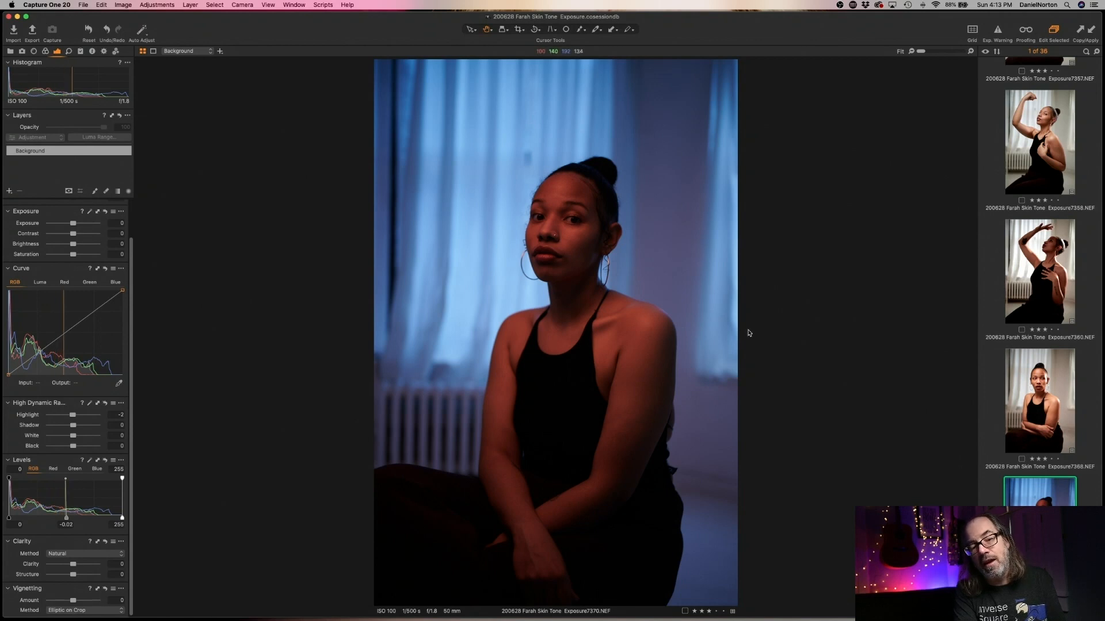
- Raise Exposure7370's Exposure to 1.13 and check the face at 100%
scroll(1034, 466, "down", 5)
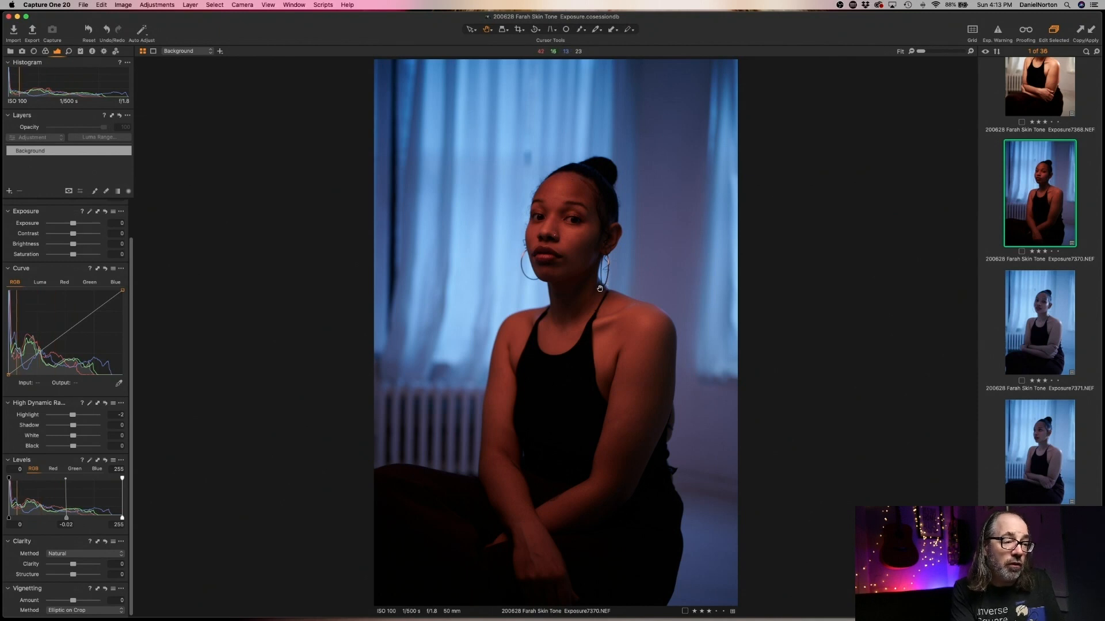
scroll(68, 328, "down", 1)
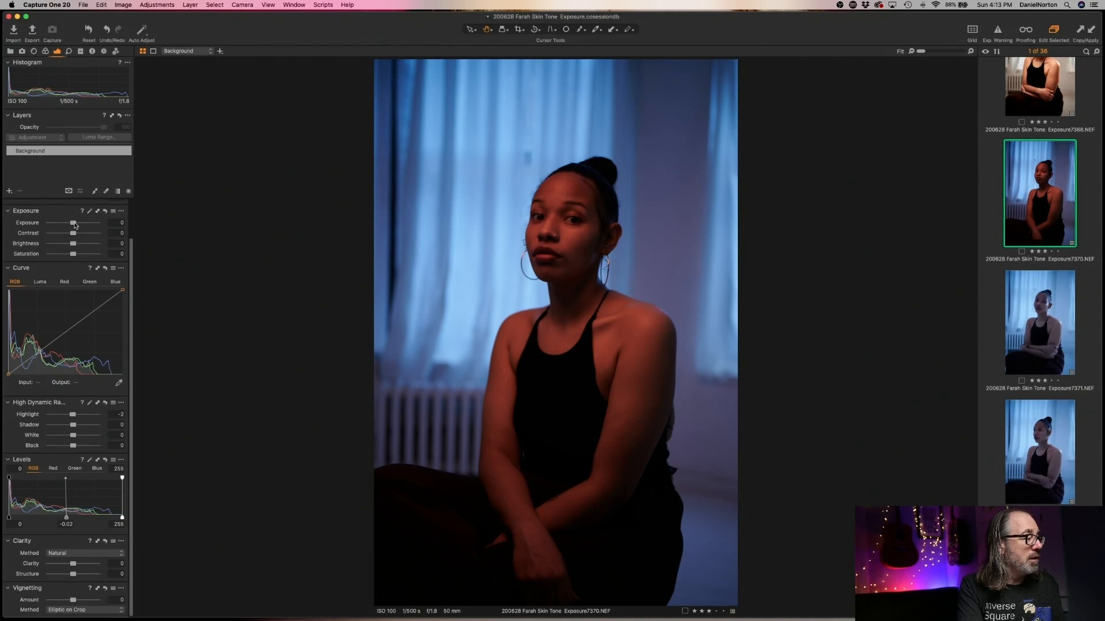
left_click_drag(74, 224, 80, 225)
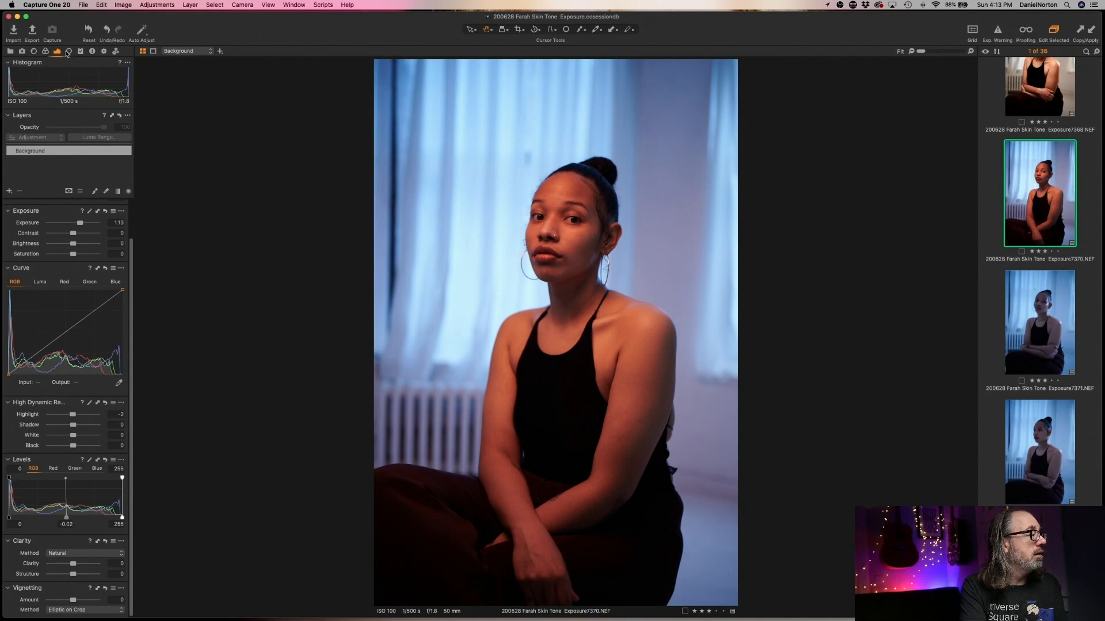
left_click(574, 230)
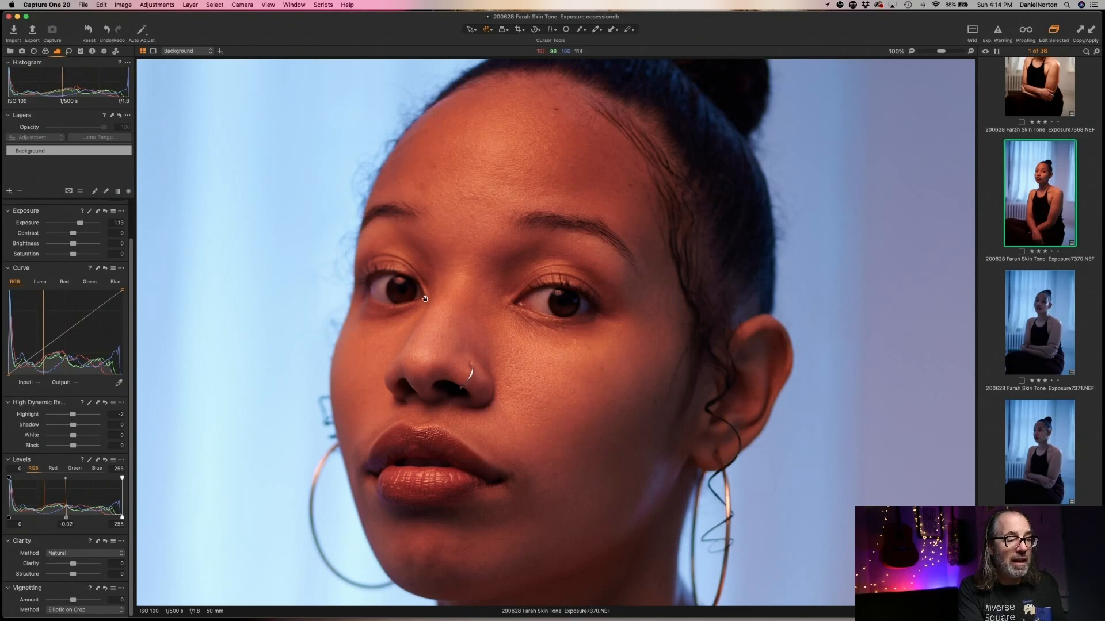
left_click(563, 355)
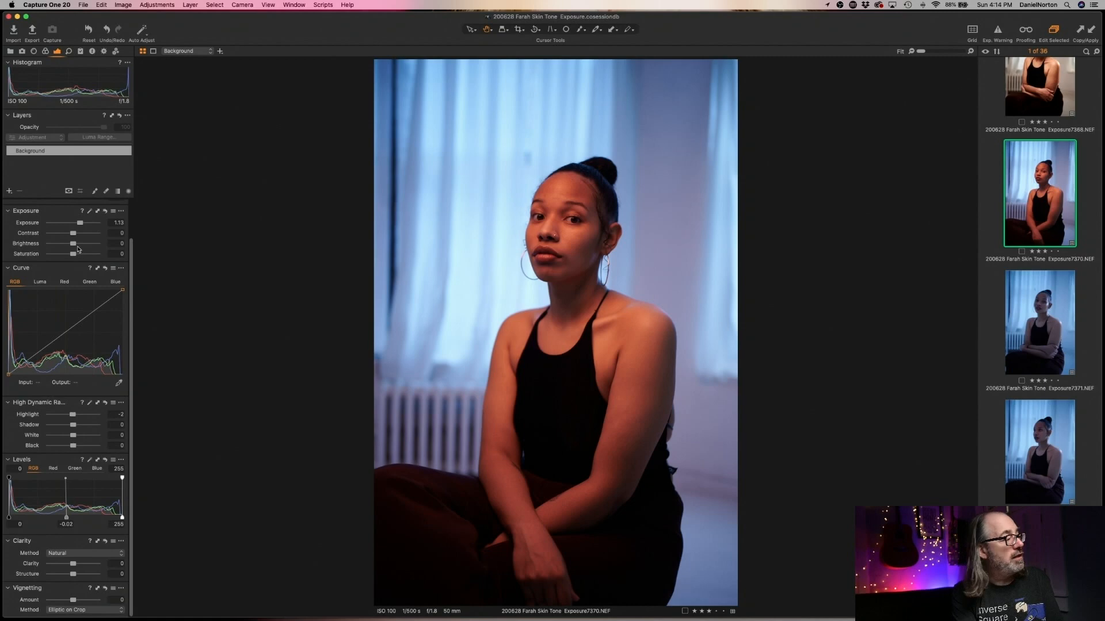
- Set Exposure7370's white balance to 2539 Kelvin and check the face at 100%
left_click(68, 52)
left_click(42, 51)
left_click(34, 52)
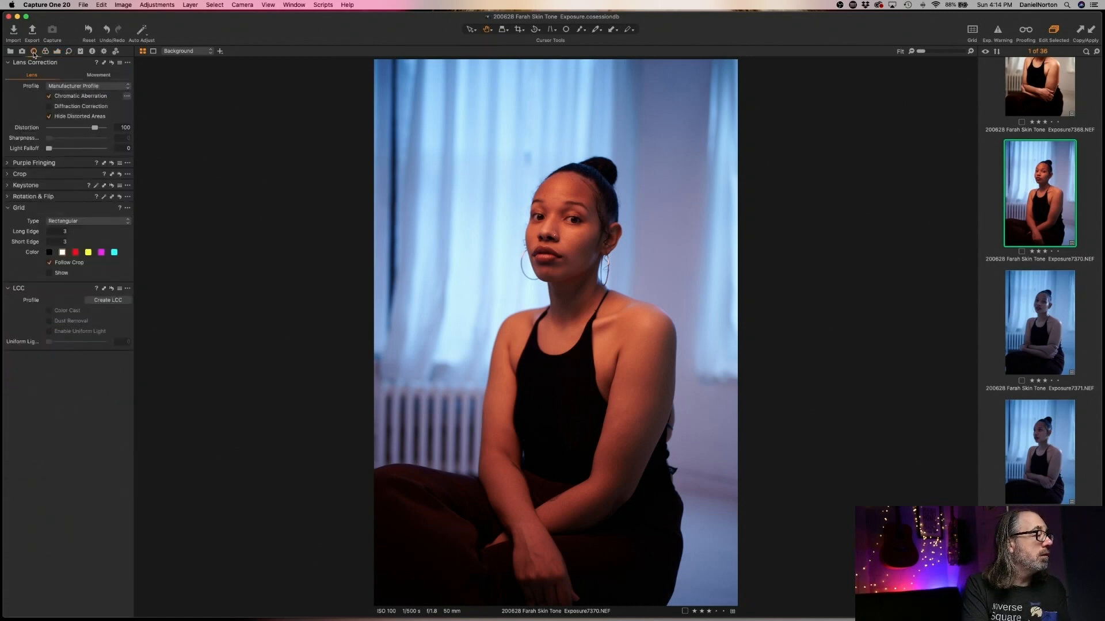
left_click(46, 52)
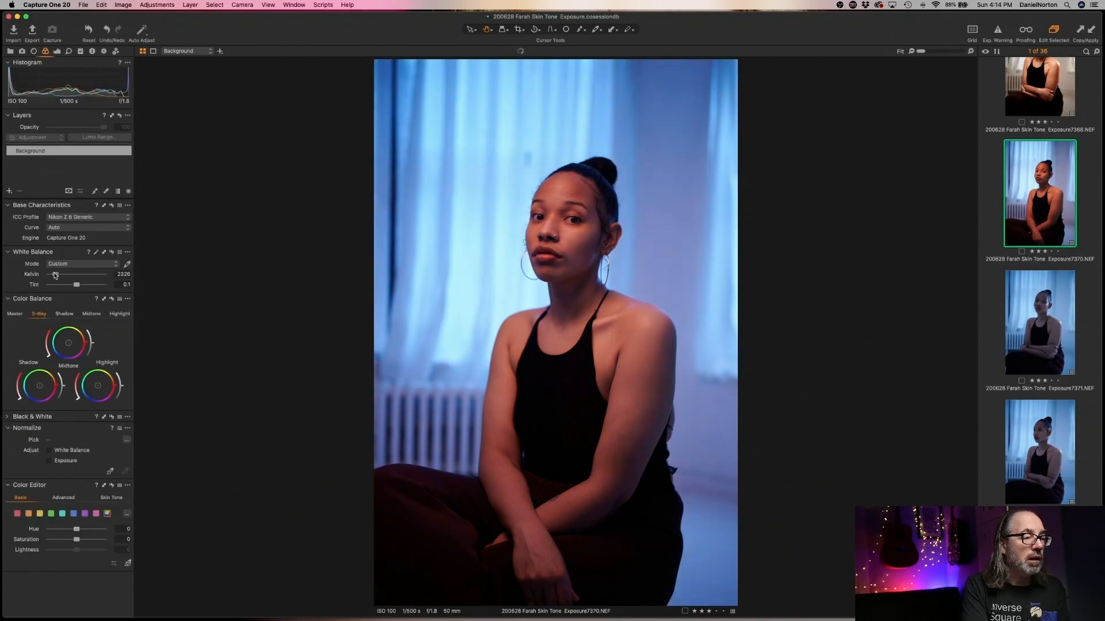
left_click_drag(58, 276, 56, 276)
double_click(570, 218)
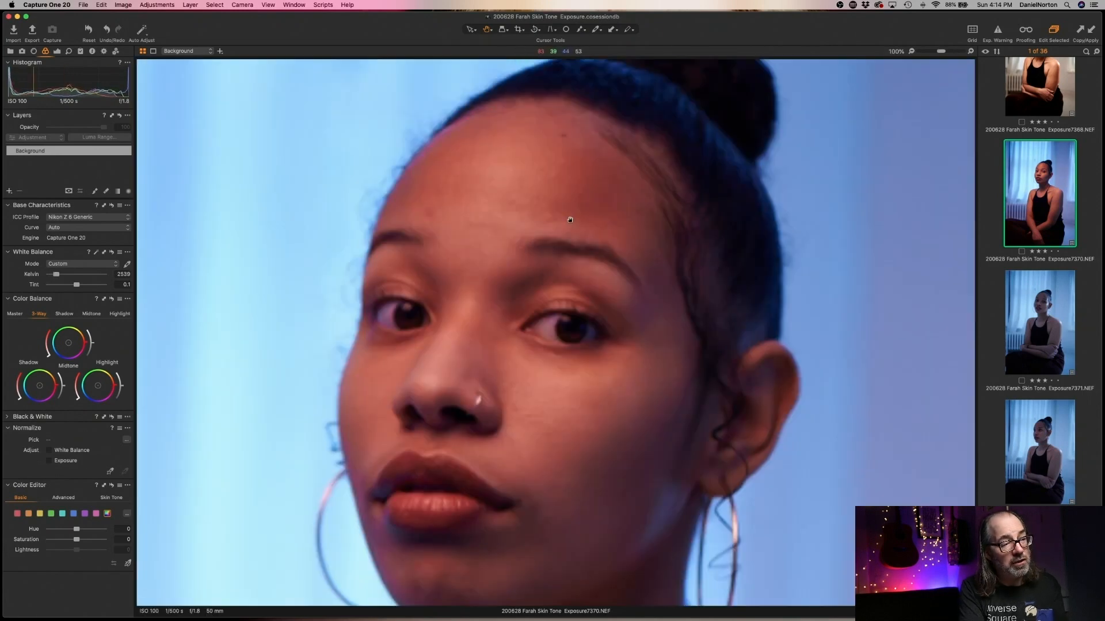
double_click(597, 363)
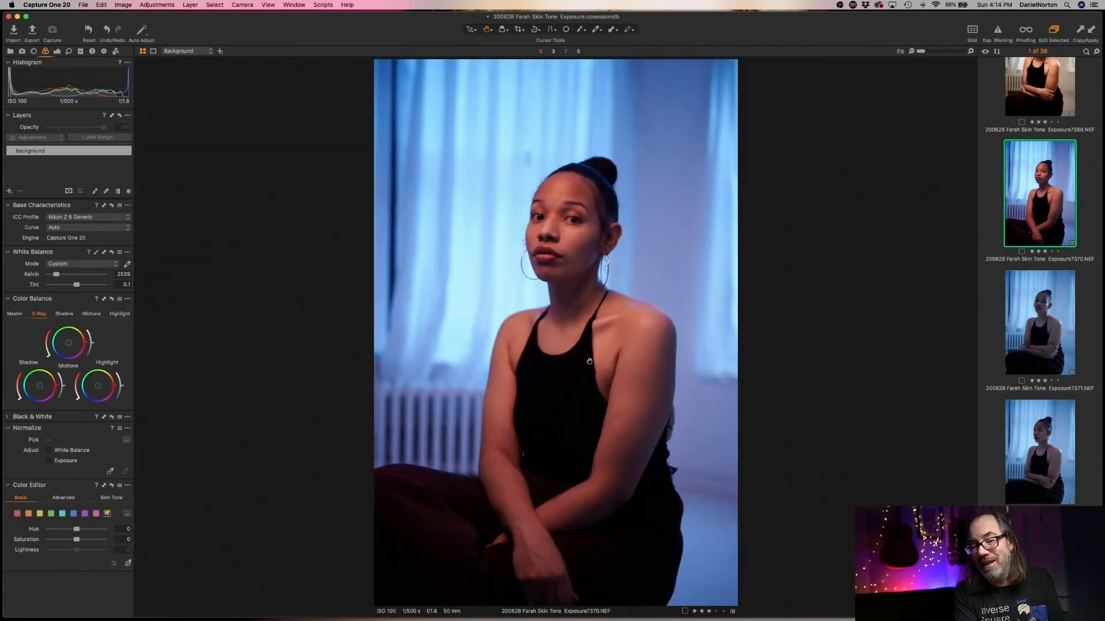
- Delete Exposure7370 and all the photos following it up to, but not including, Exposure7376
key("super+BackSpace")
key("super+BackSpace")
key("super+BackSpace")
key("super+BackSpace")
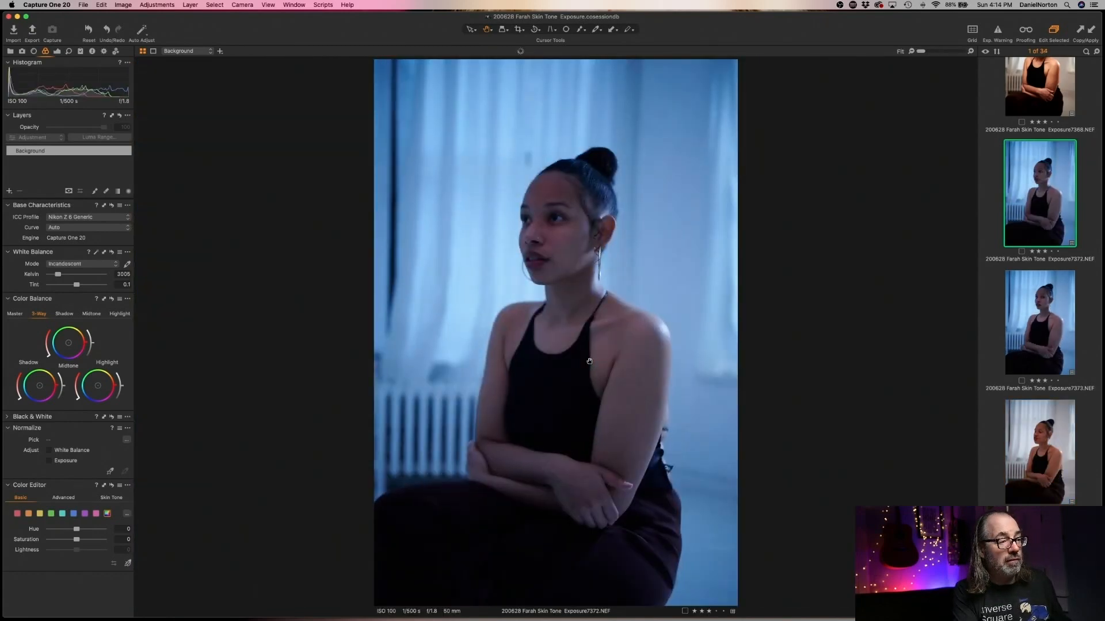
key("super+BackSpace")
key("super+BackSpace")
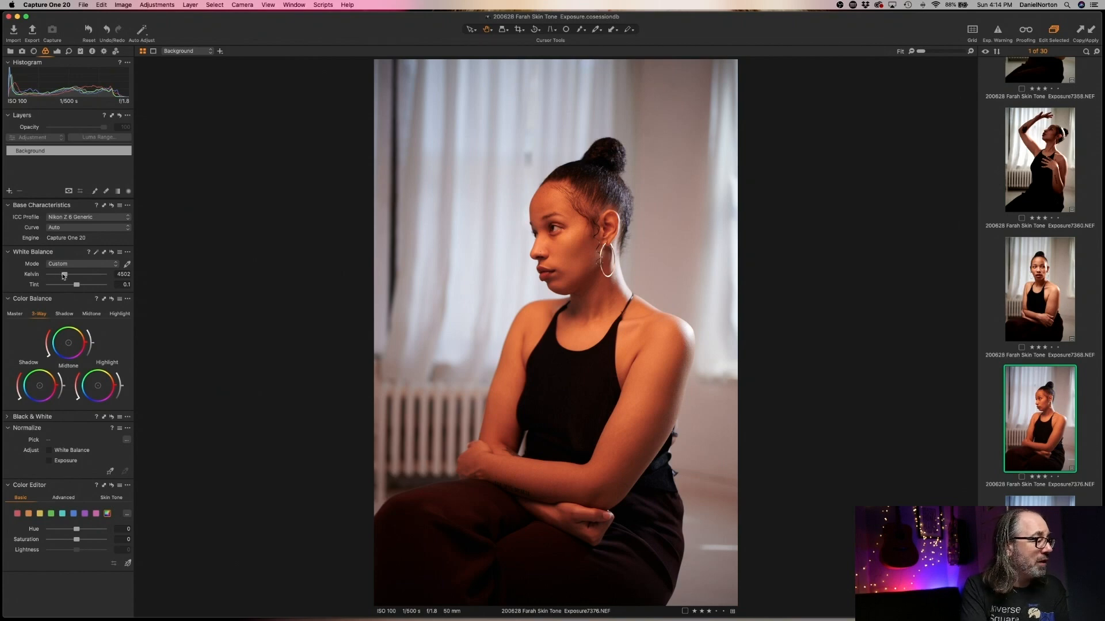
- Cool Exposure7376's white balance to 3445 Kelvin and remove the photo from the displayed series
left_click_drag(64, 275, 60, 275)
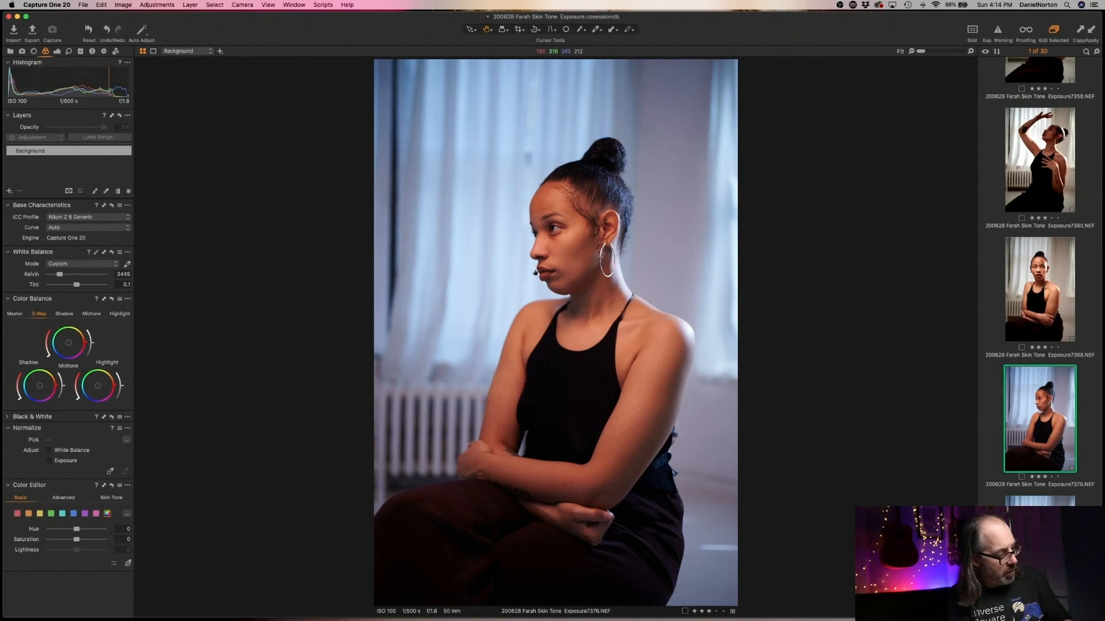
key("4")
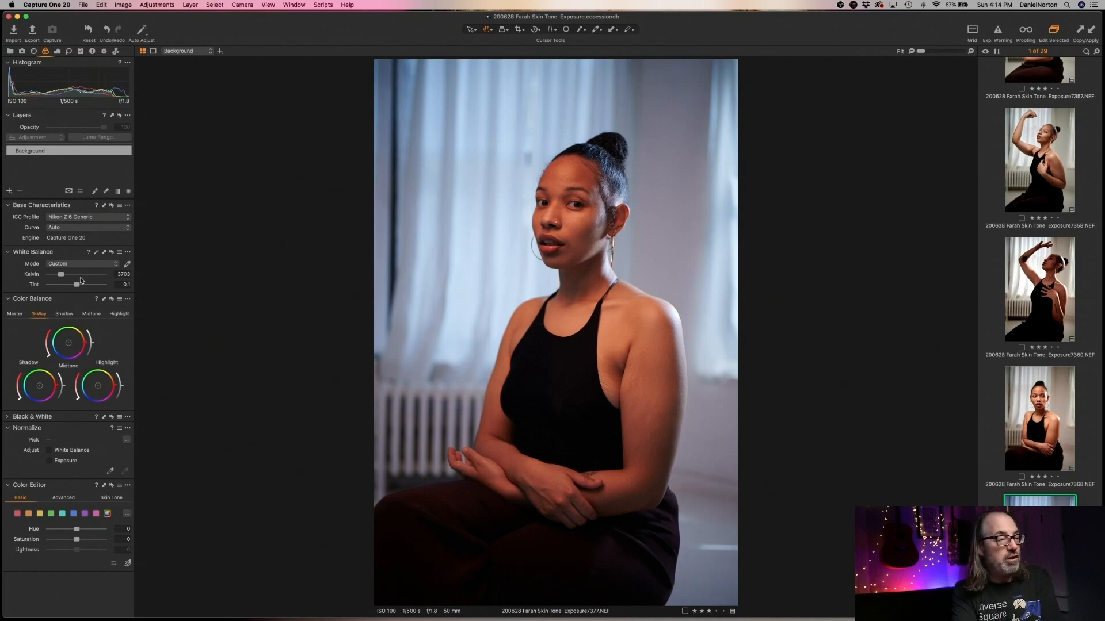
- Set Exposure7377's white balance to 3207 Kelvin and its Exposure to 0.72
left_click_drag(61, 275, 58, 276)
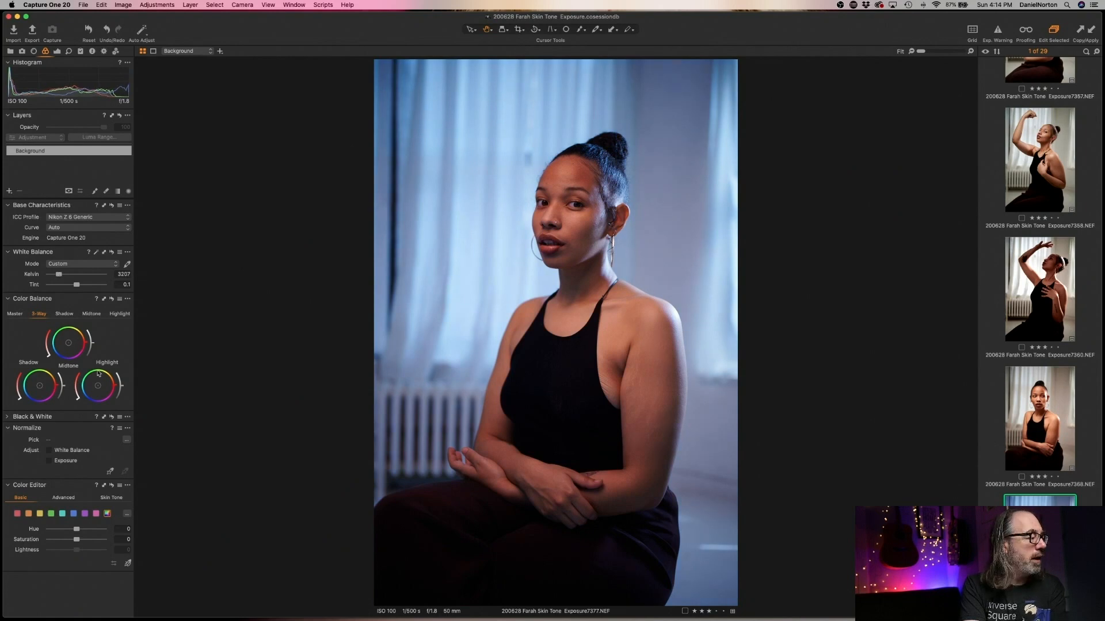
left_click(58, 51)
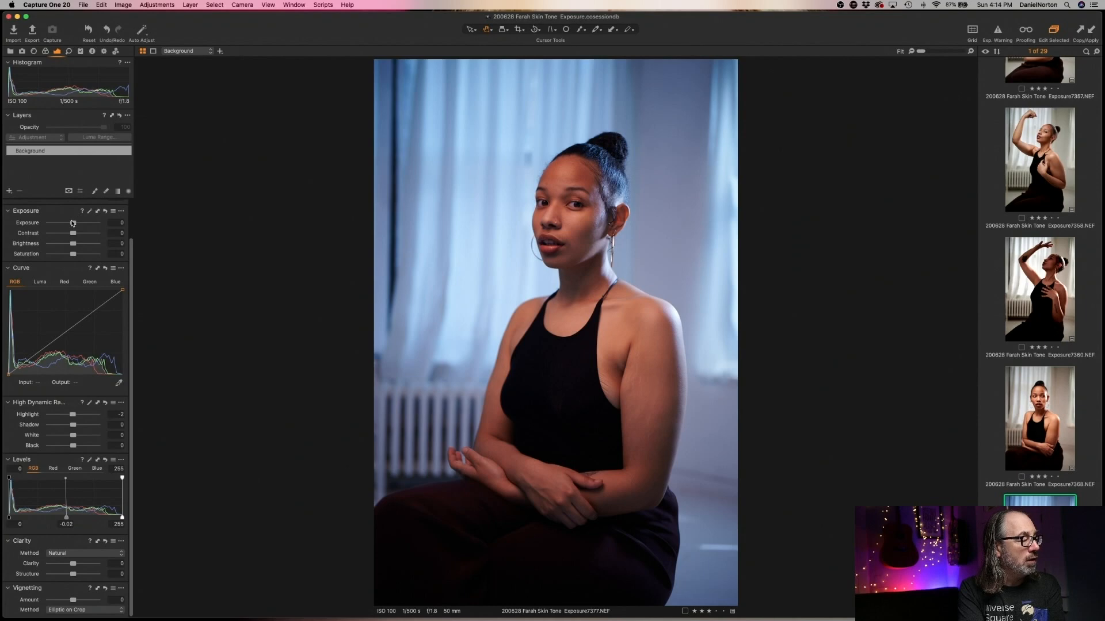
left_click_drag(73, 224, 78, 224)
scroll(55, 358, "up", 1)
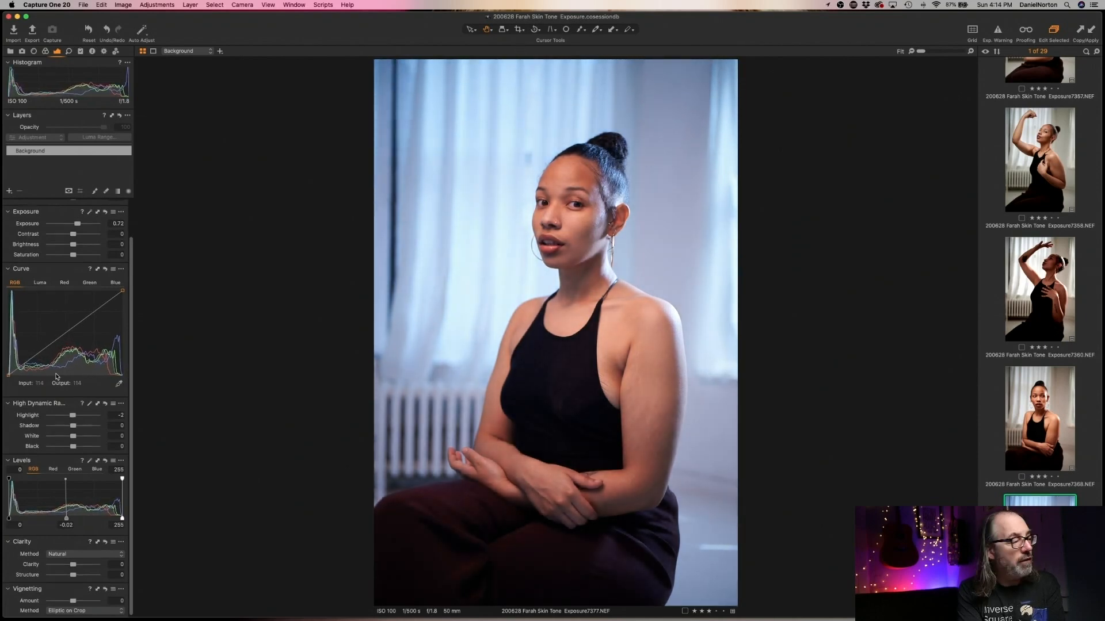
- Refine Exposure7377's Levels with white at 241, and remove Exposure7377 and Exposure7368 from the displayed series
left_click_drag(121, 519, 117, 519)
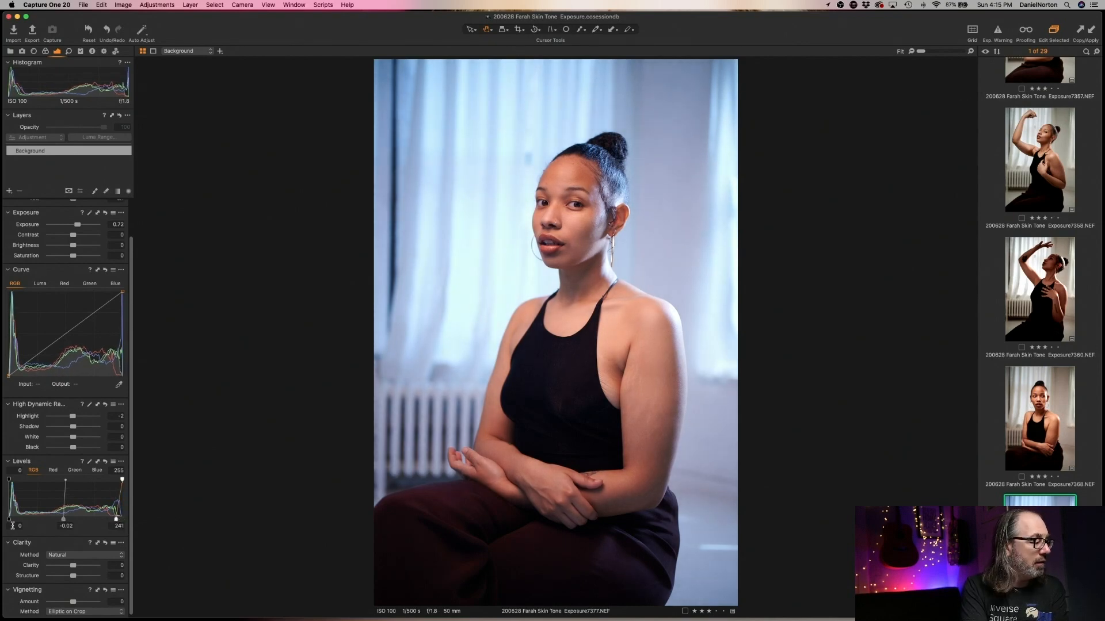
left_click_drag(12, 520, 59, 520)
key("Left")
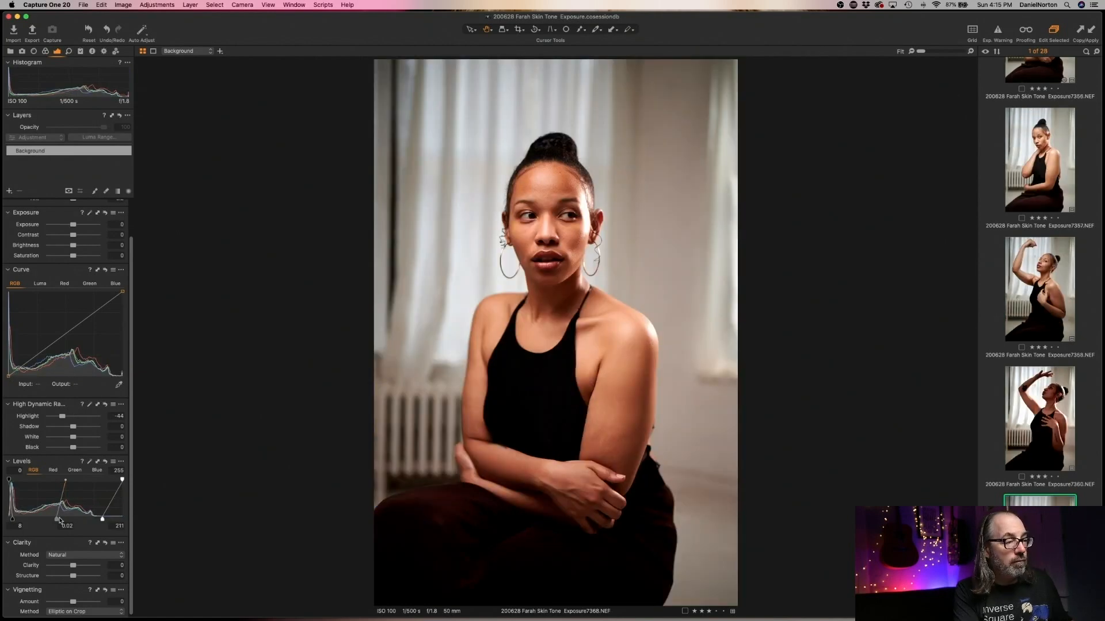
key("Left")
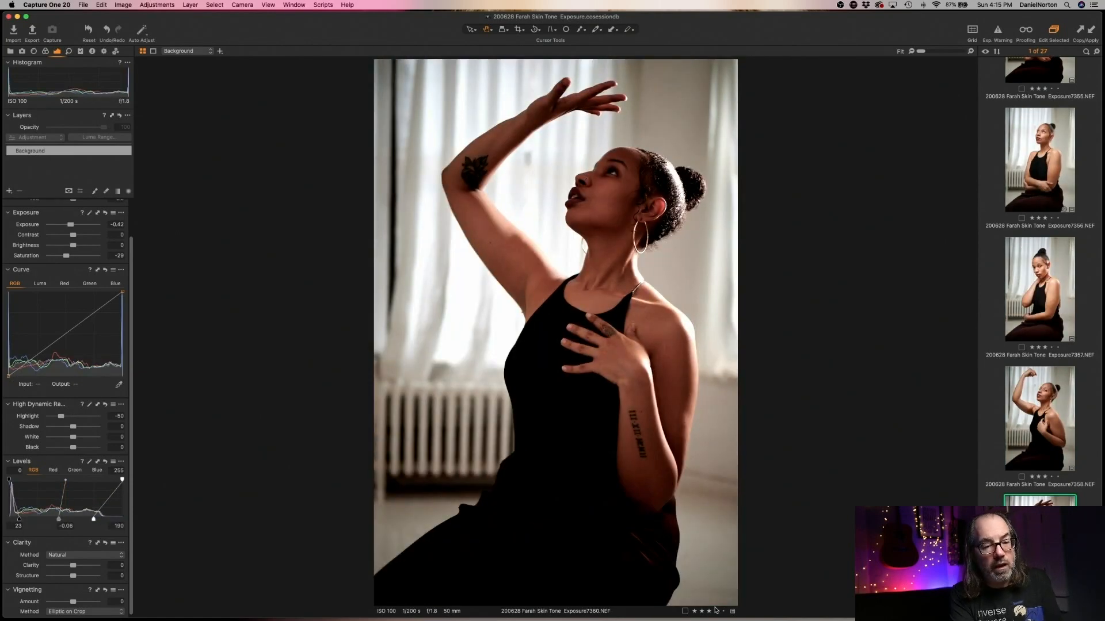
- Restore the photo last removed from the displayed series and rate all the displayed photos four stars
key("super+z")
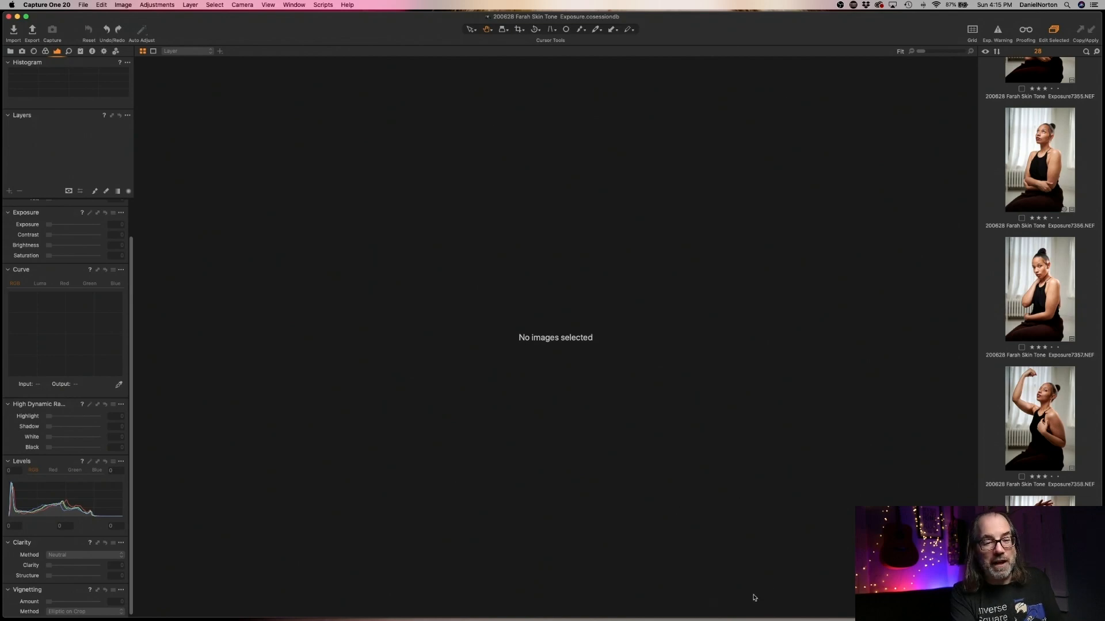
key("super+shift+z")
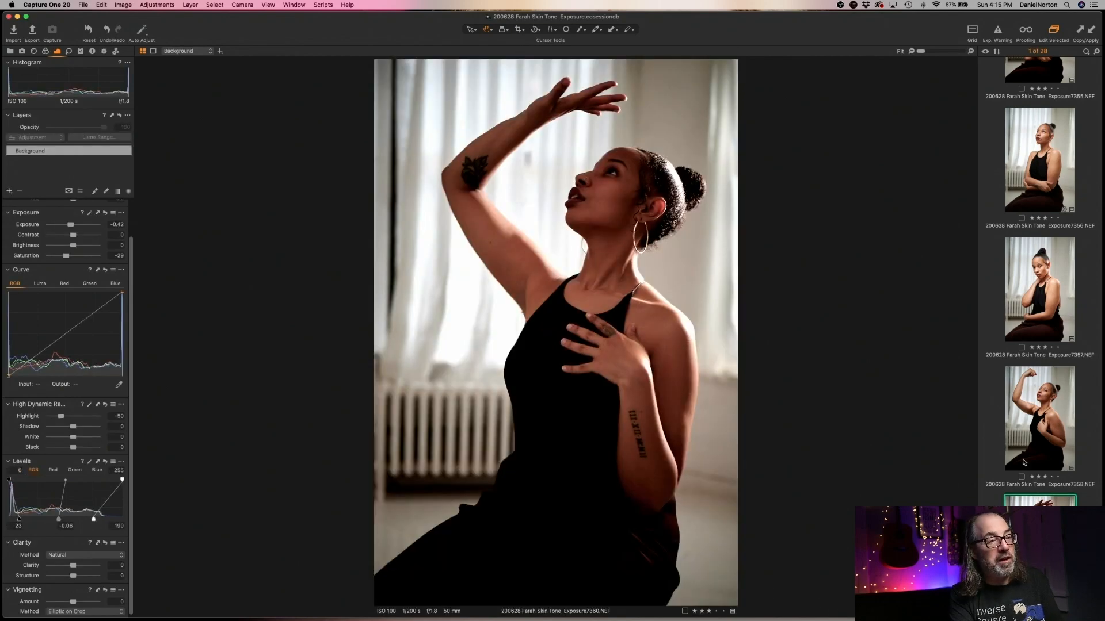
scroll(1062, 445, "up", 5)
scroll(1061, 449, "up", 8)
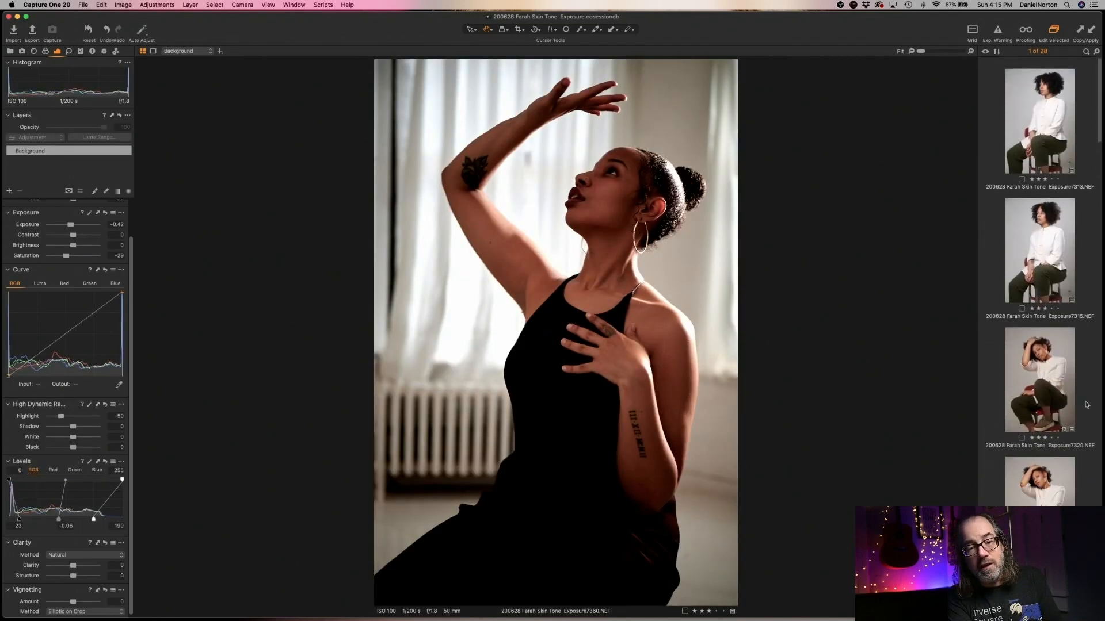
left_click(1049, 143)
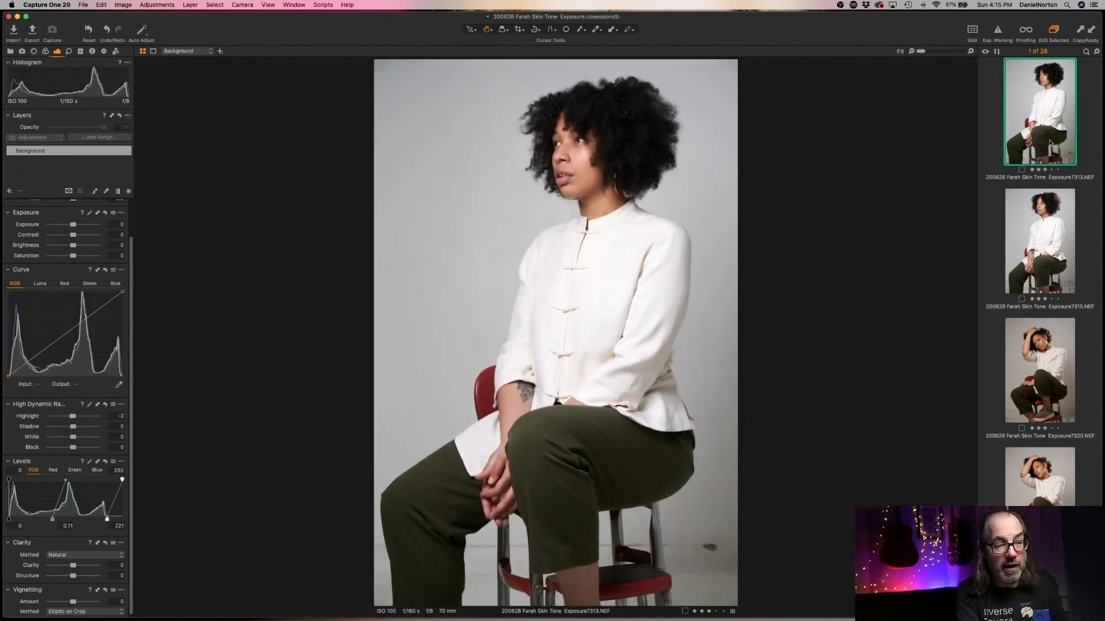
key("super+a")
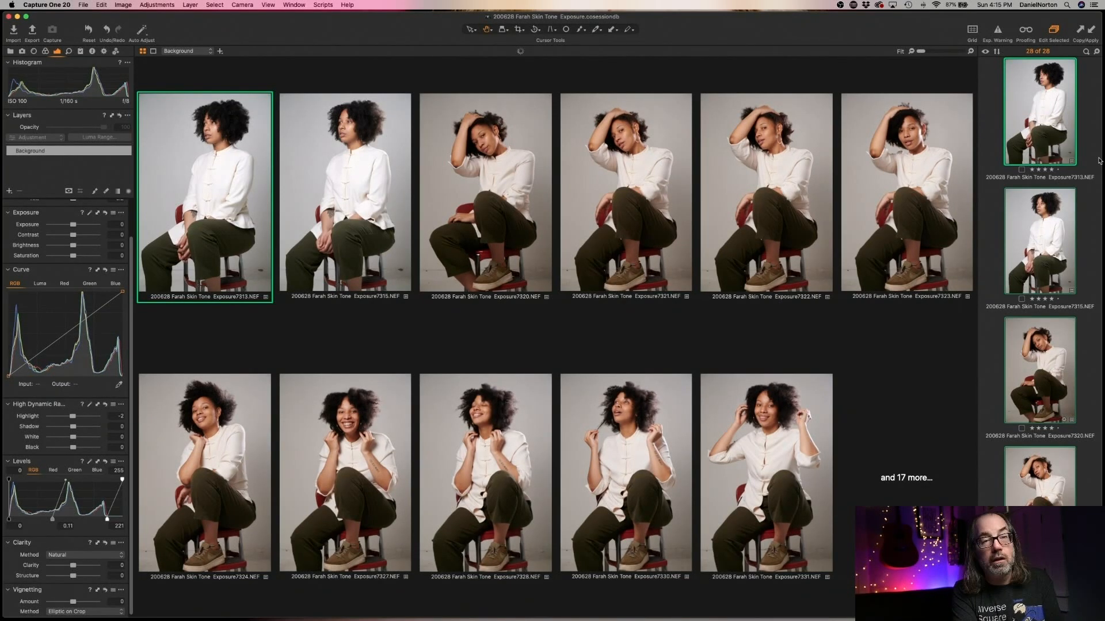
left_click(1087, 52)
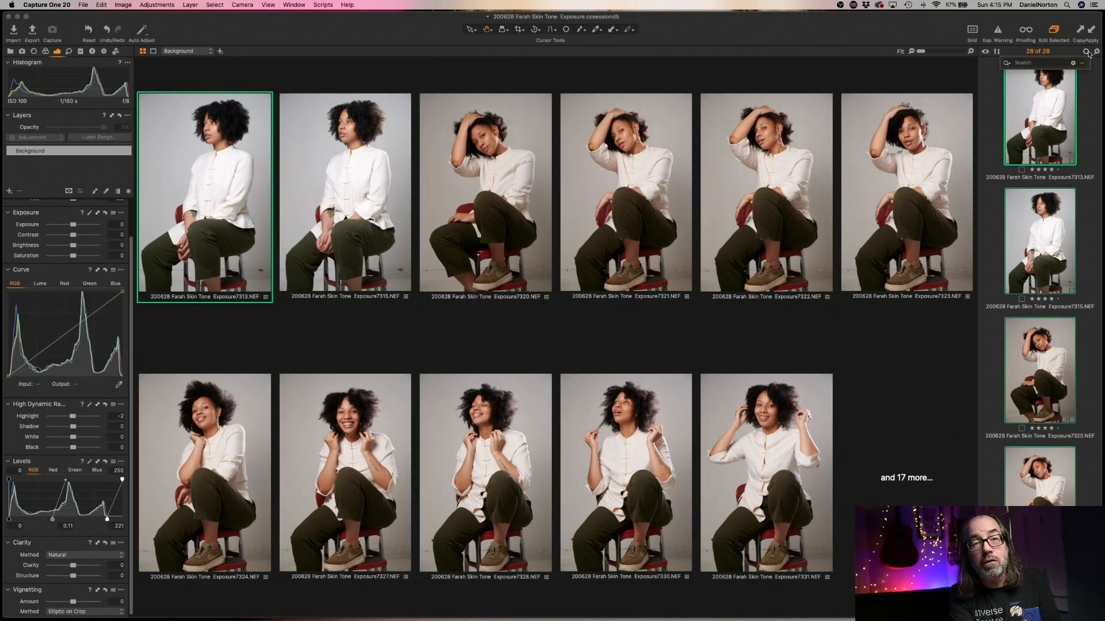
left_click(1007, 63)
left_click(1052, 104)
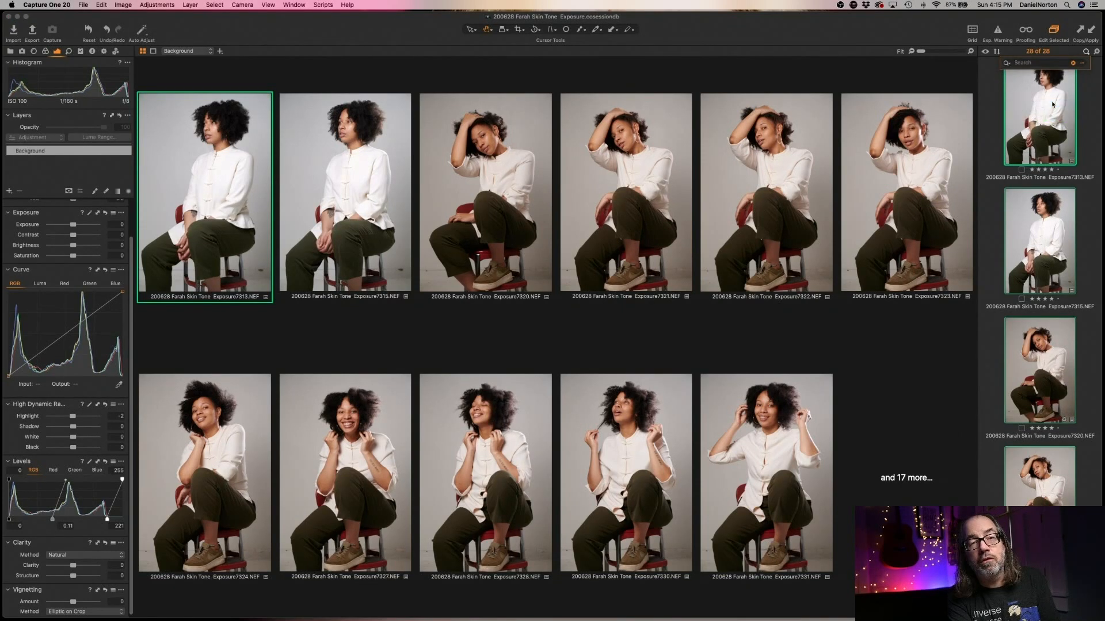
left_click(993, 153)
left_click(985, 140)
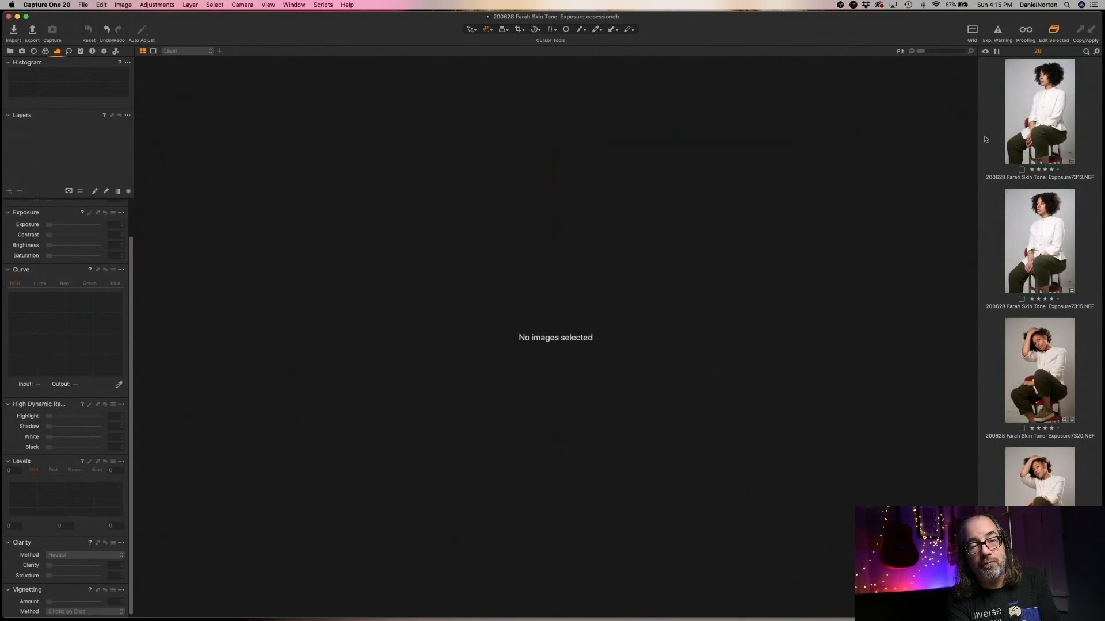
- Remove Exposure7315 and Exposure7322 through Exposure7324 from the displayed series
left_click(1016, 124)
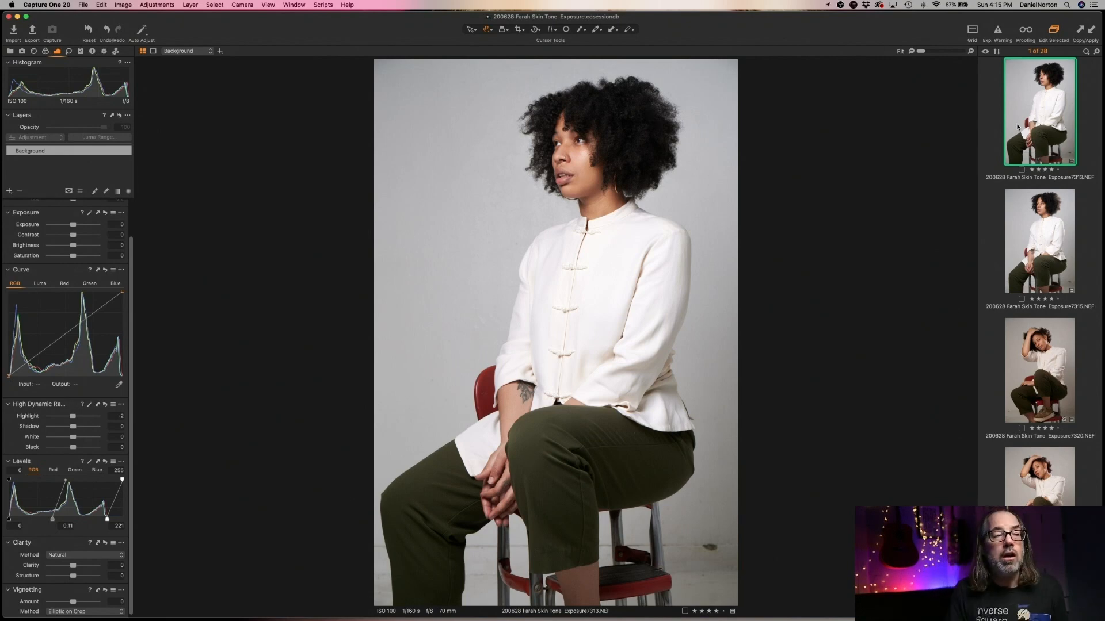
key("Down")
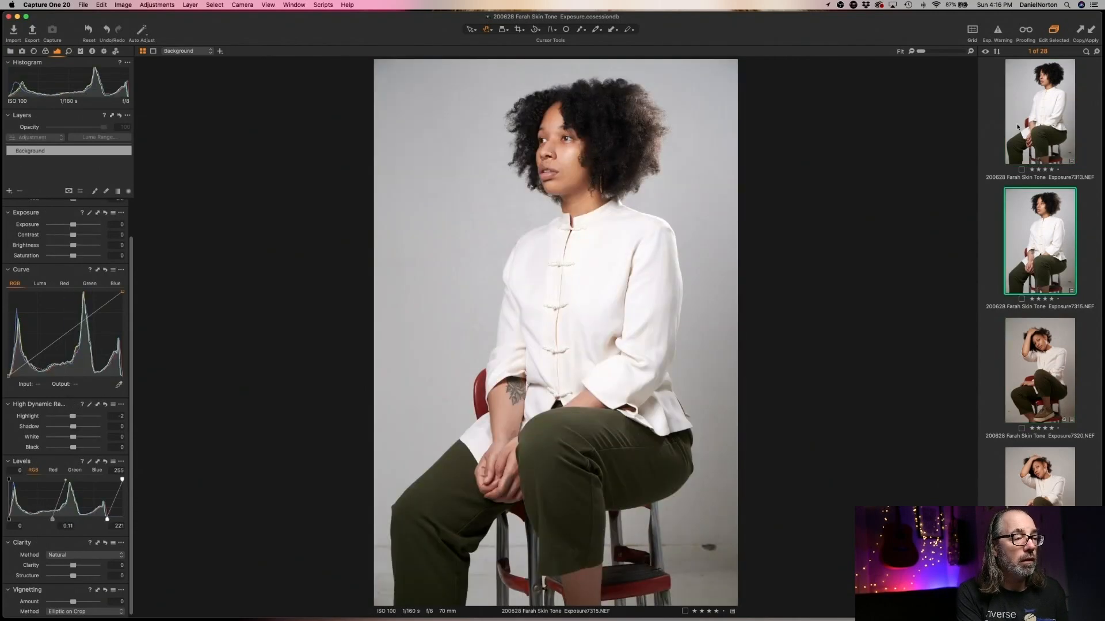
key("super+BackSpace")
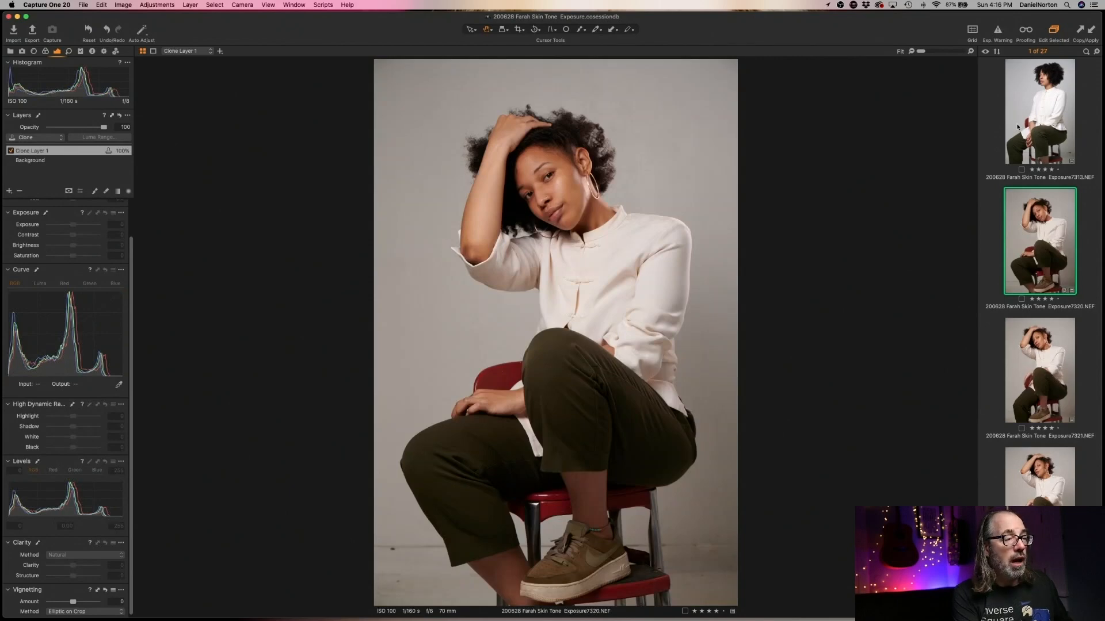
key("Down")
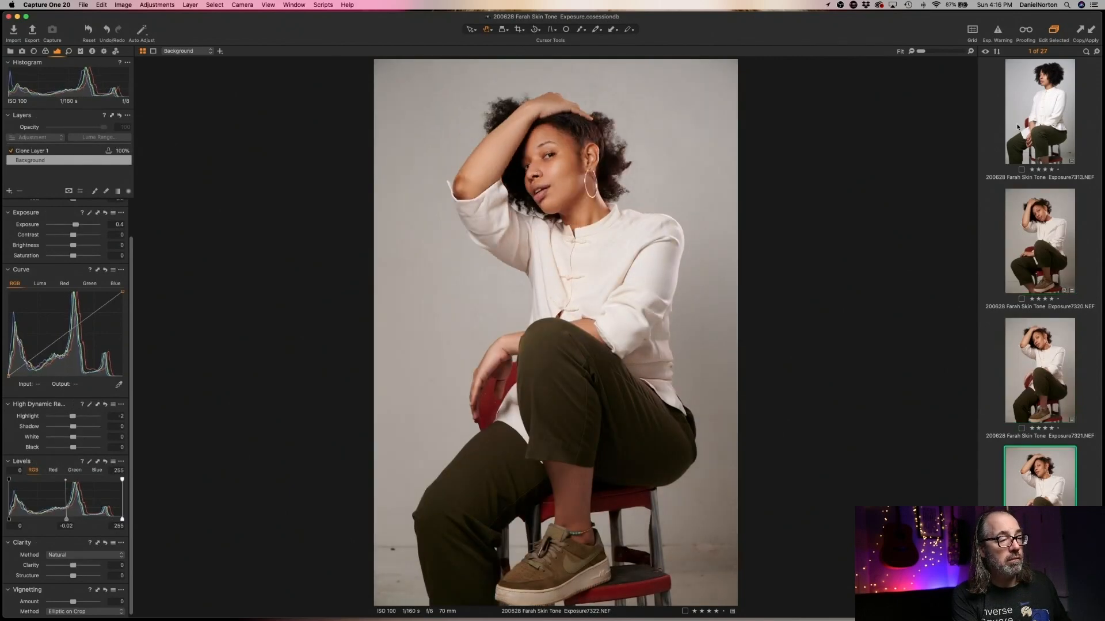
key("super+BackSpace")
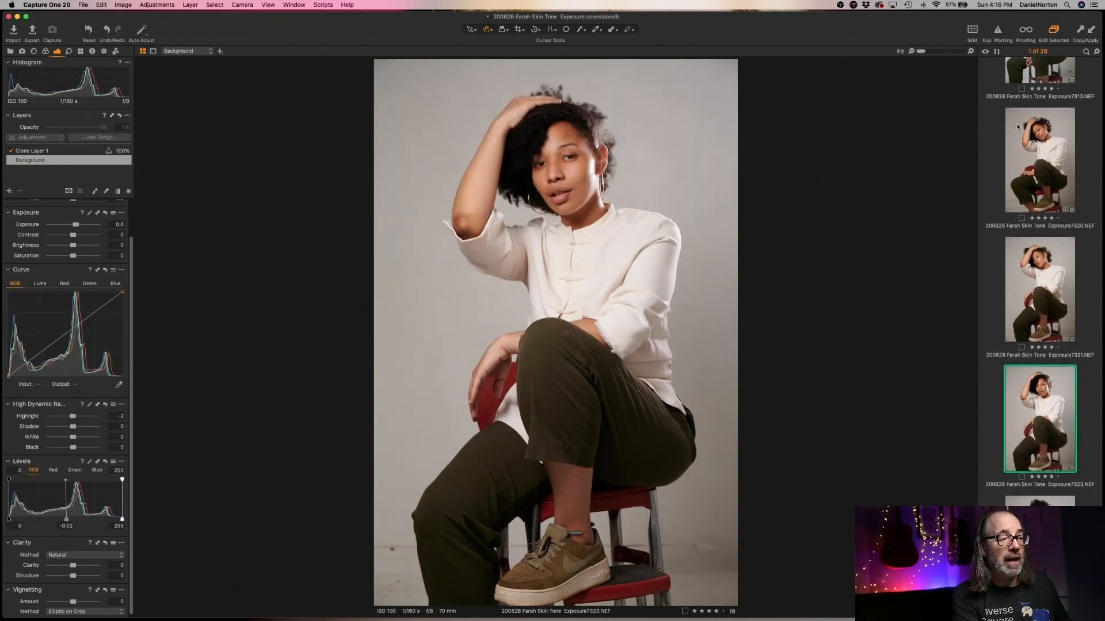
key("super+BackSpace")
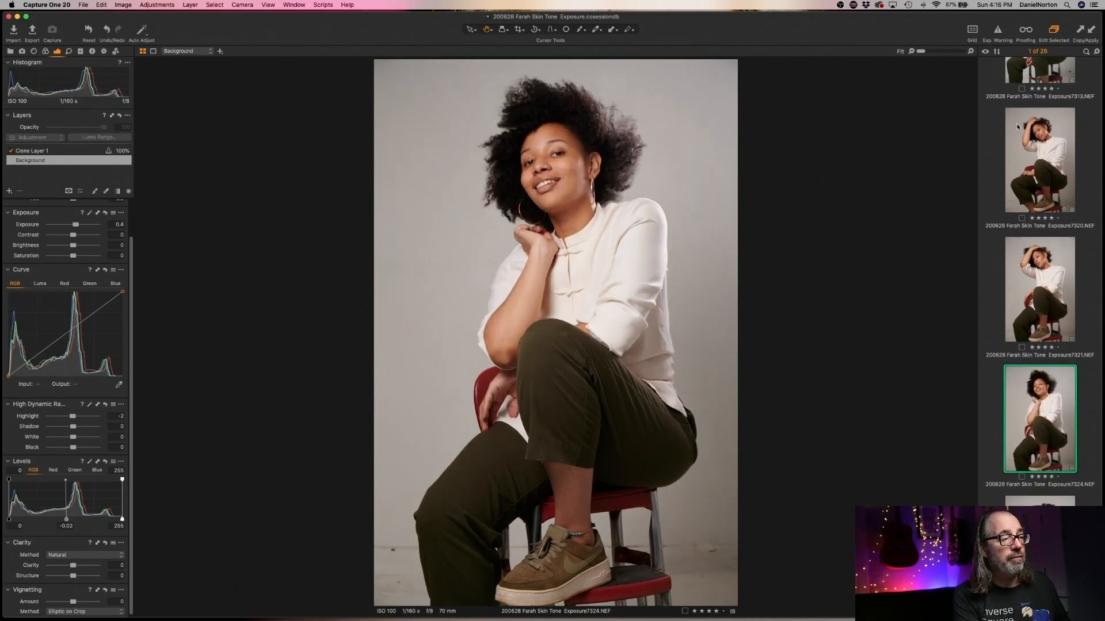
key("super+BackSpace")
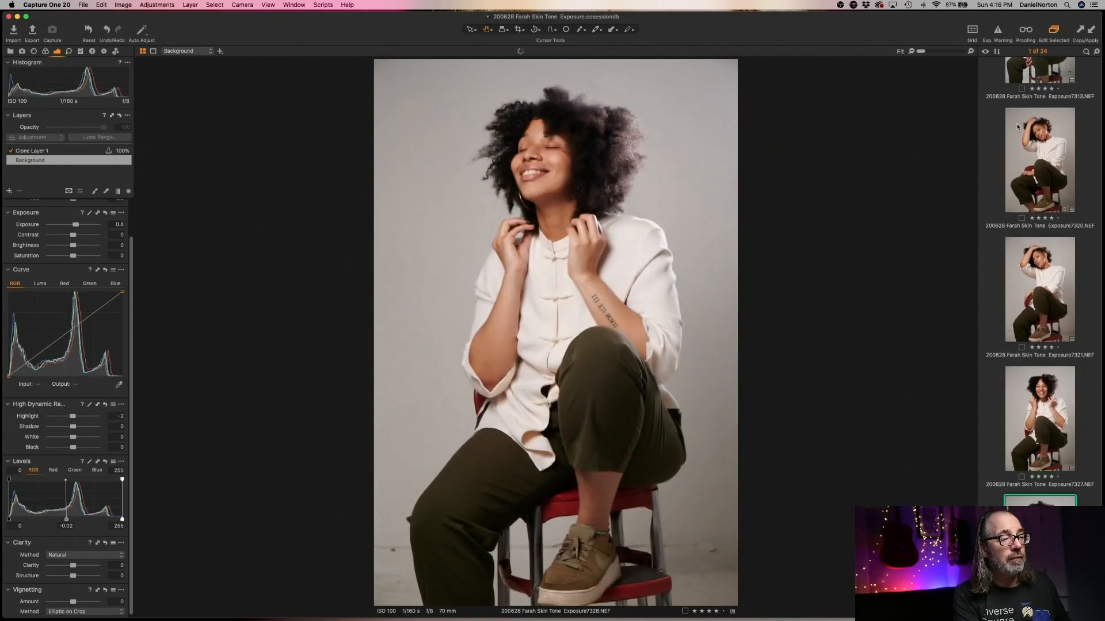
- Remove Exposure7330 and the photos after it up to, but not including, Exposure7333, plus Exposure7347, from the displayed series
key("super+BackSpace")
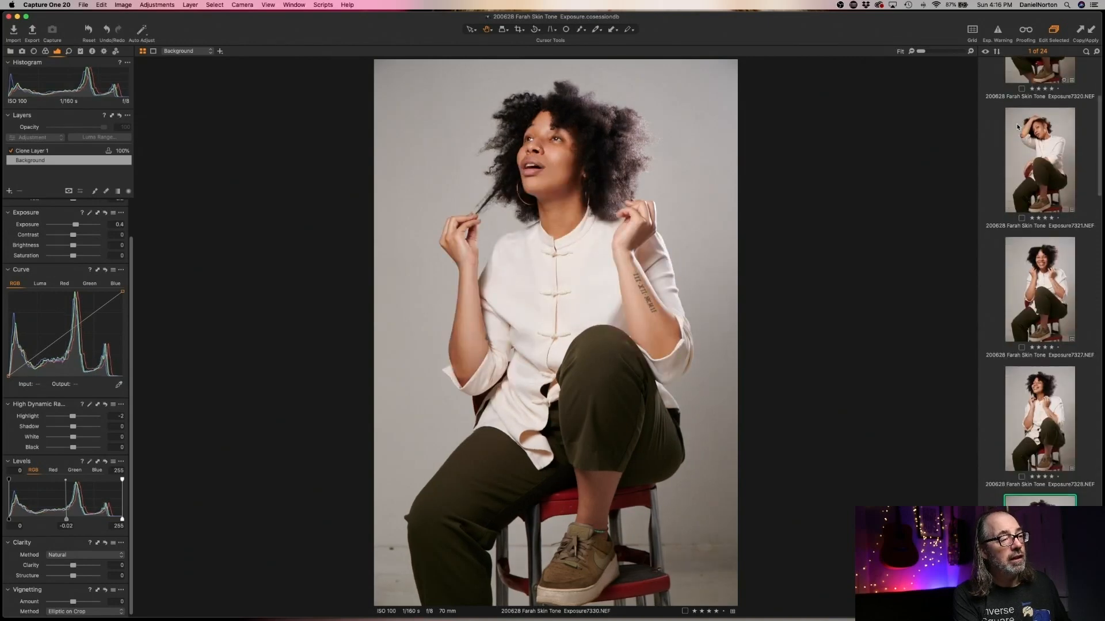
key("super+BackSpace")
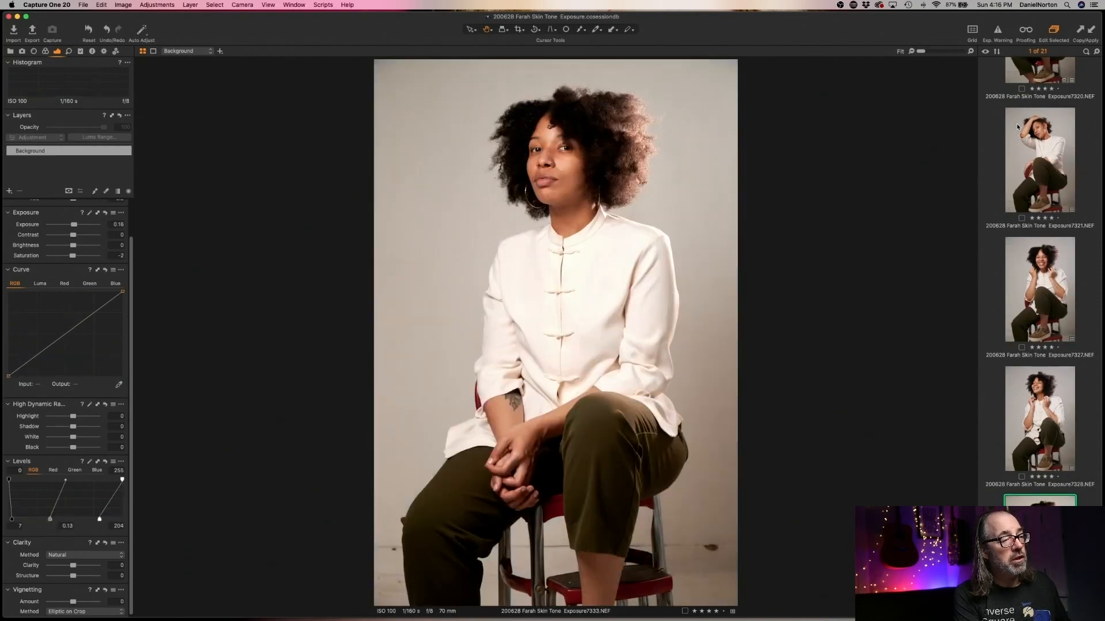
key("super+BackSpace")
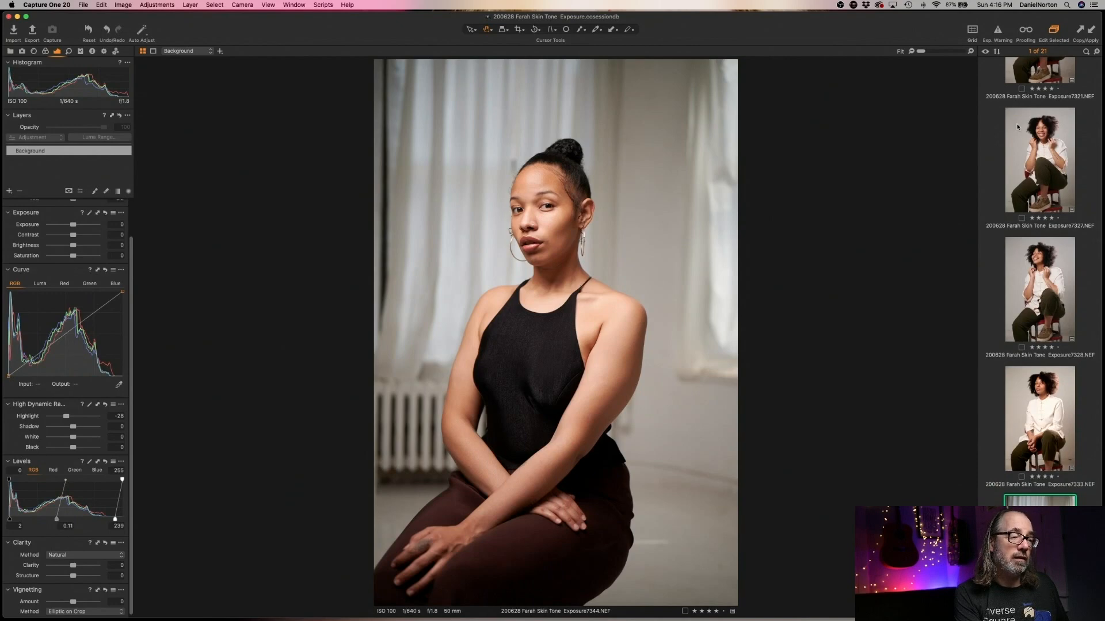
key("Down")
key("Down")
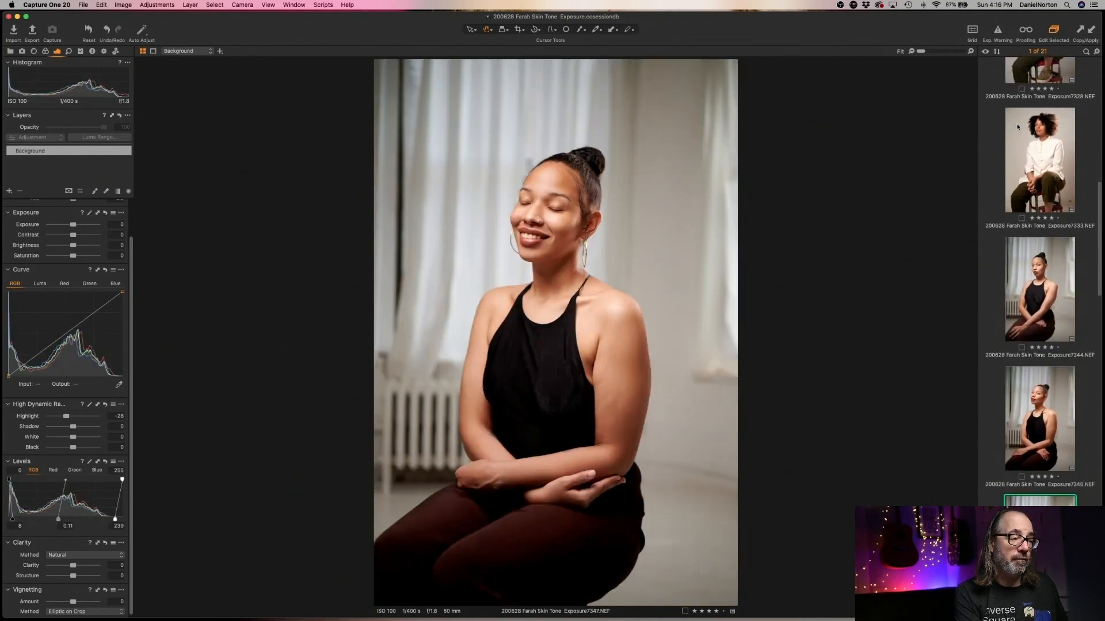
key("super+BackSpace")
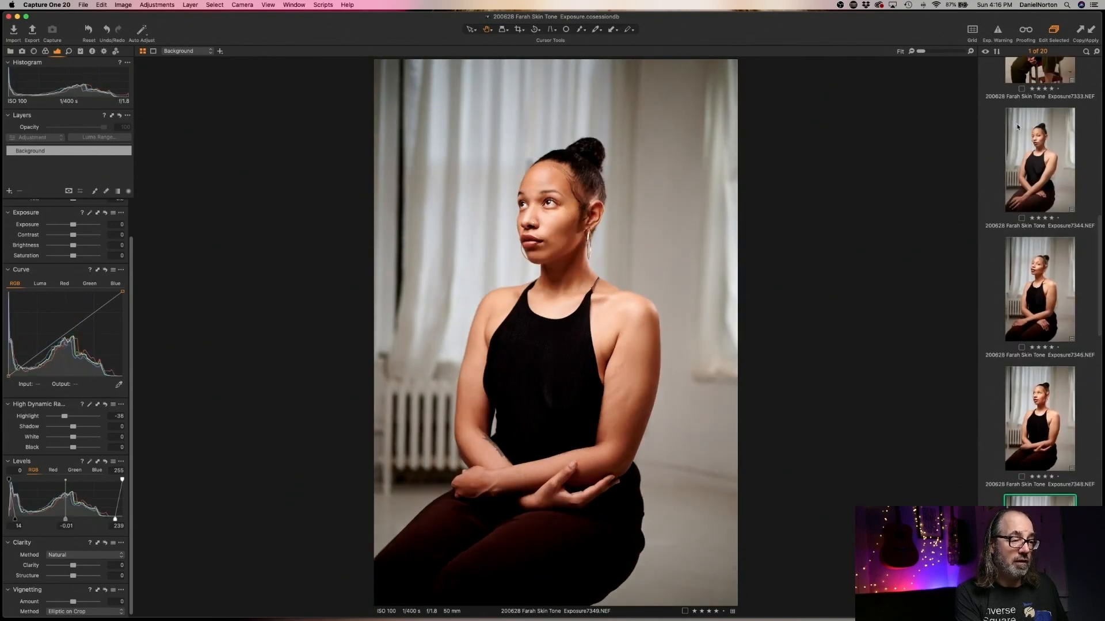
- Remove the photo between Exposure7352 and Exposure7355, plus Exposure7355 and Exposure7357, from the displayed series
key("Down")
key("Down")
key("Down")
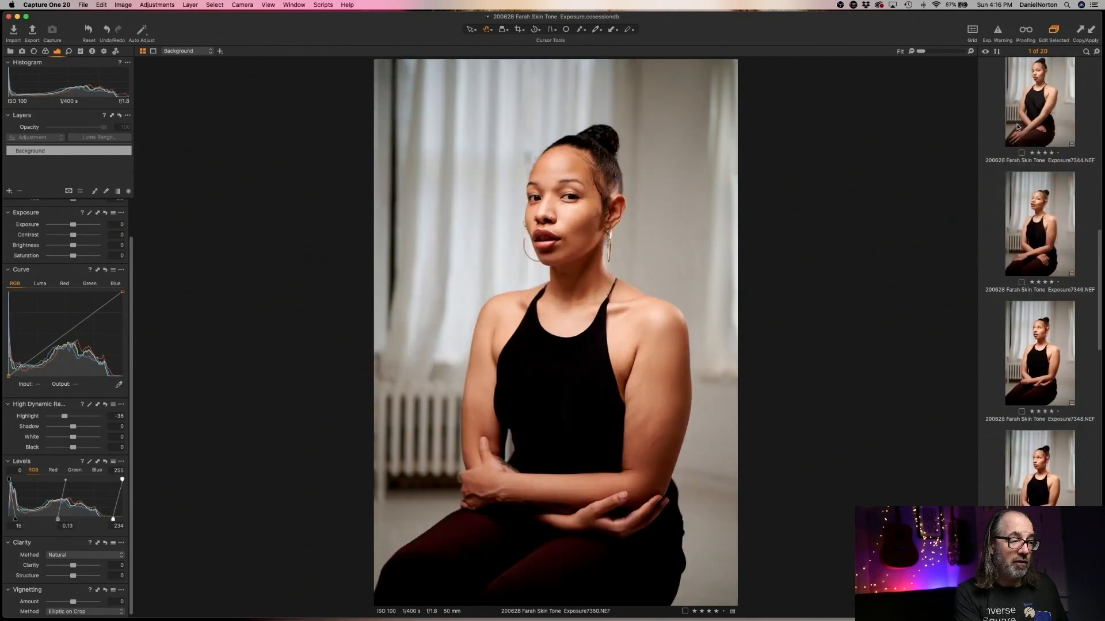
key("Down")
key("Down")
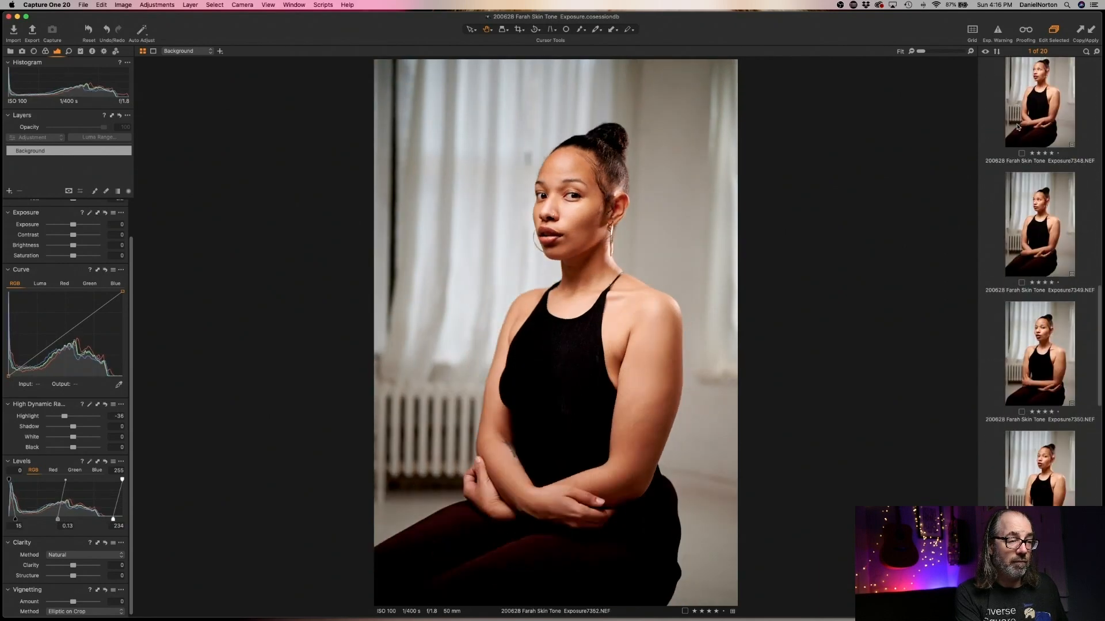
key("Delete")
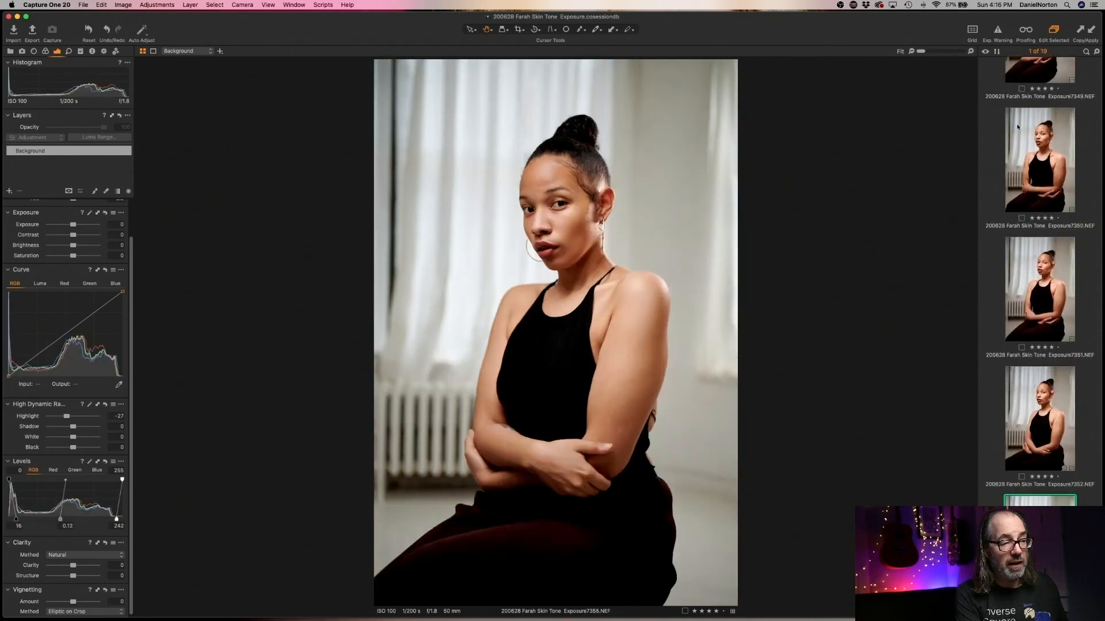
key("Delete")
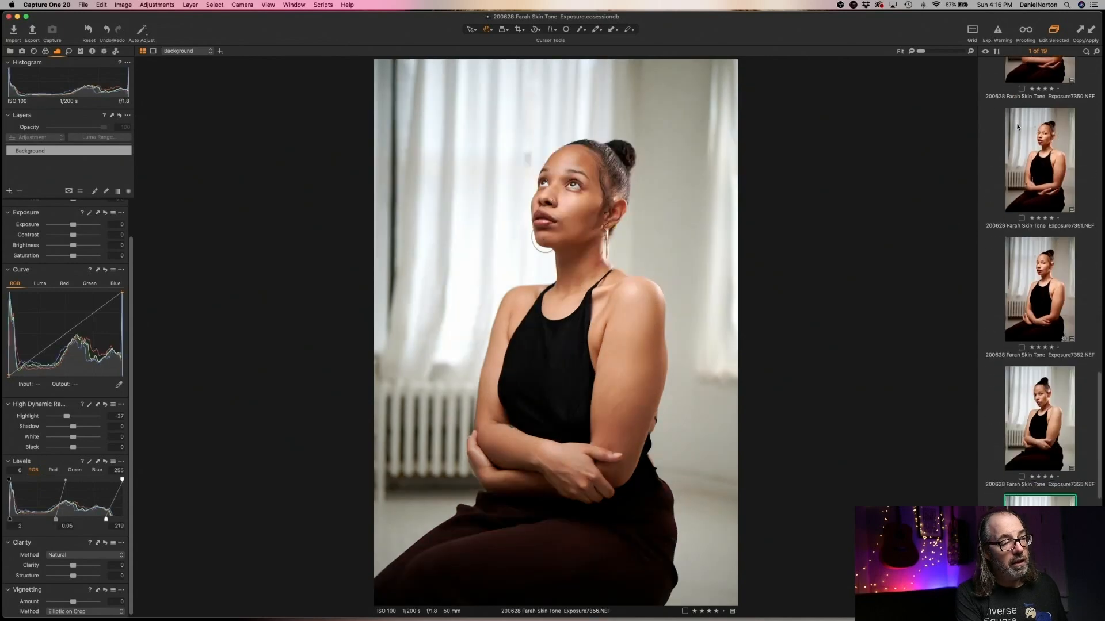
key("Down")
key("Delete")
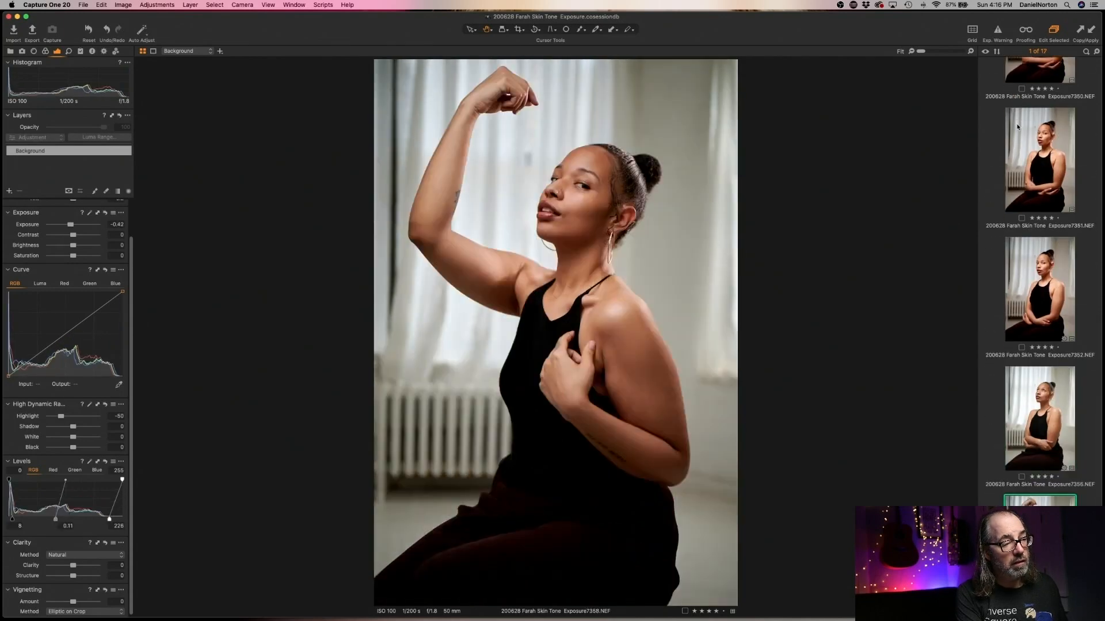
- Remove Exposure7358 and the photo following Exposure7360 from the displayed series
key("Delete")
key("Down")
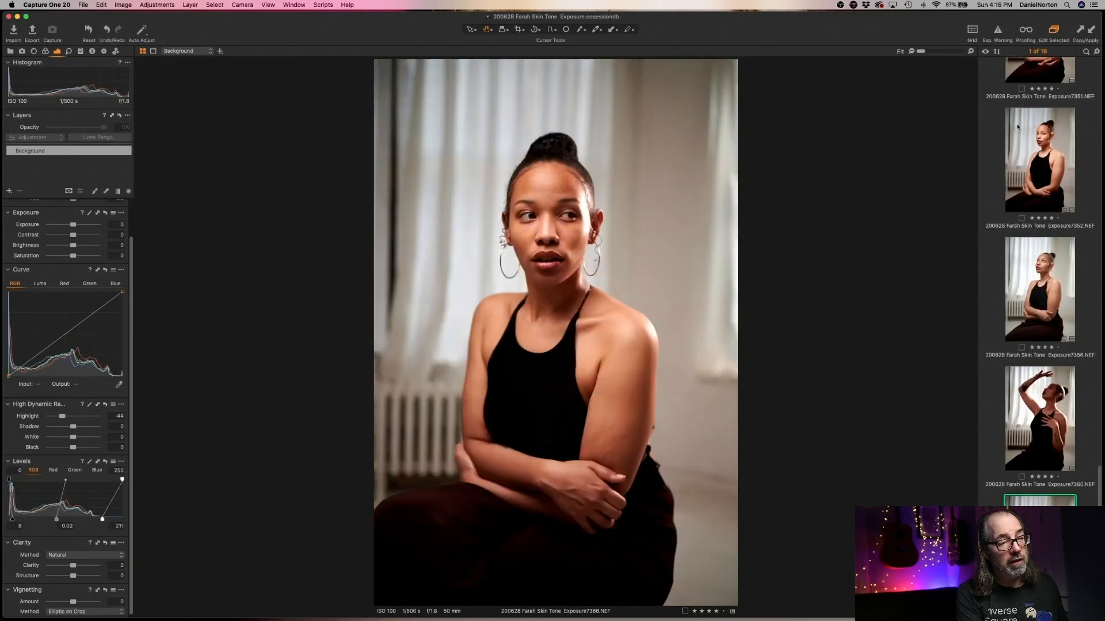
key("Up")
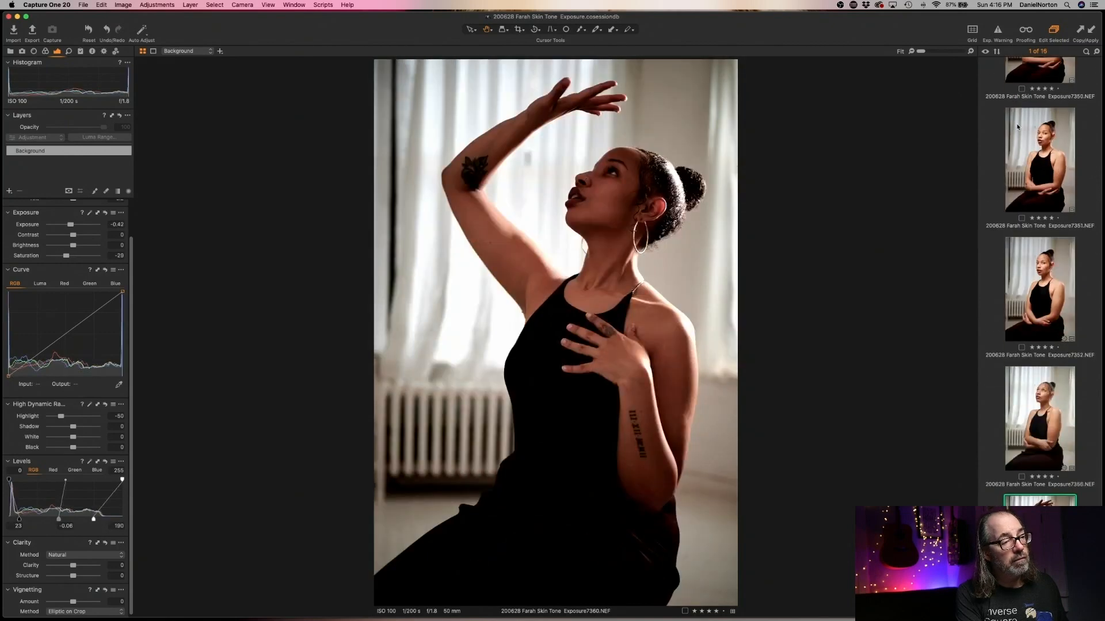
key("Down")
key("Delete")
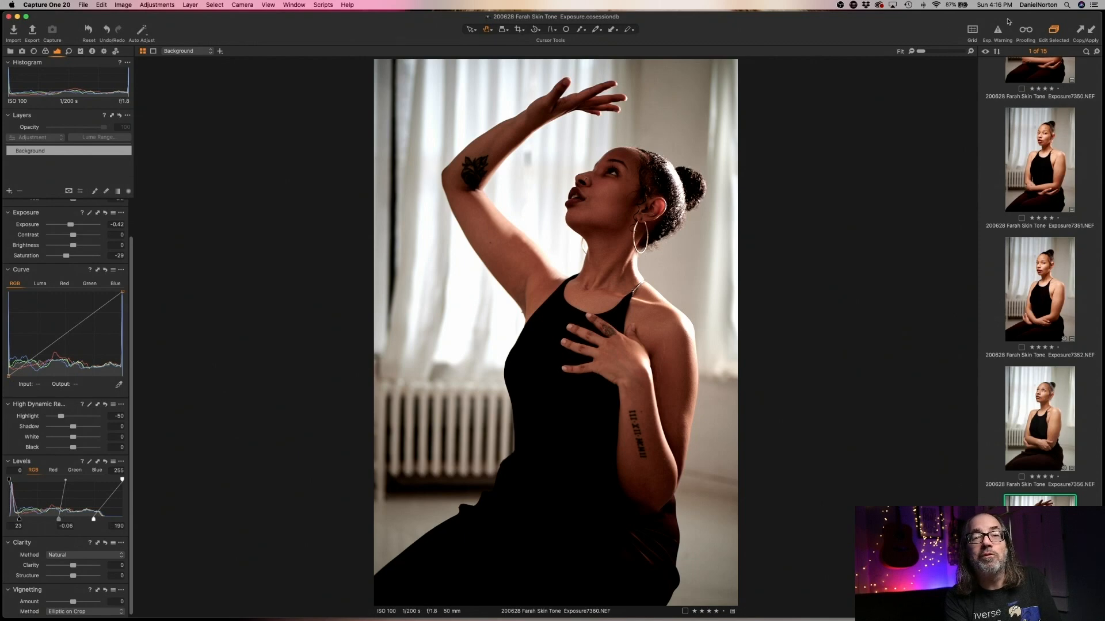
- Process all the remaining photos using the Models Dropbox recipe instead of the 4000 pixels recipe
left_click(1041, 167)
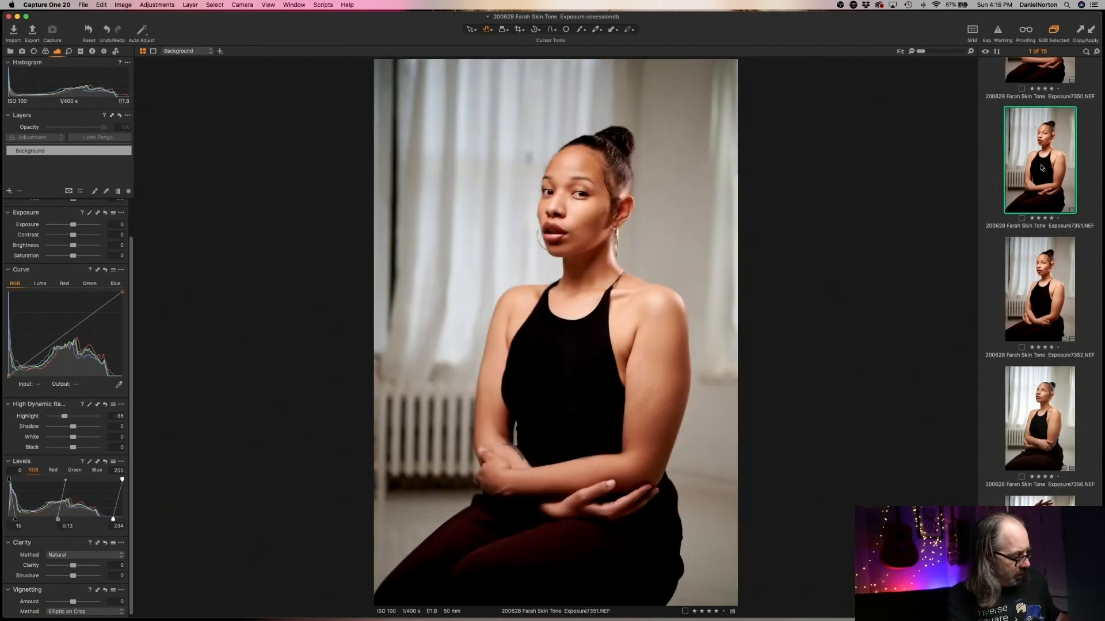
key("super+a")
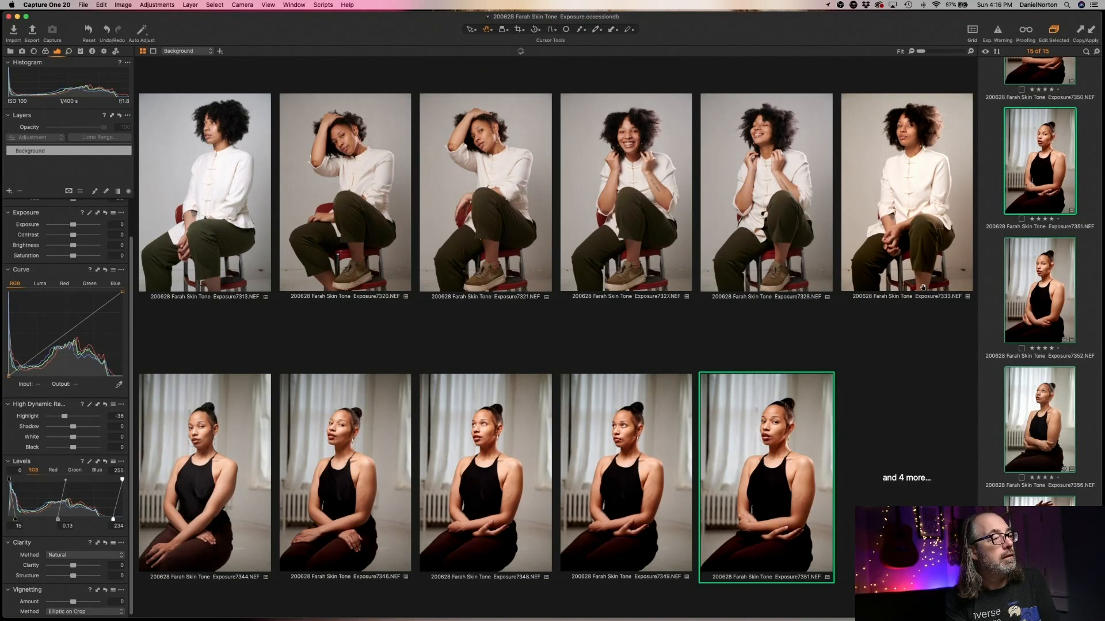
left_click(104, 52)
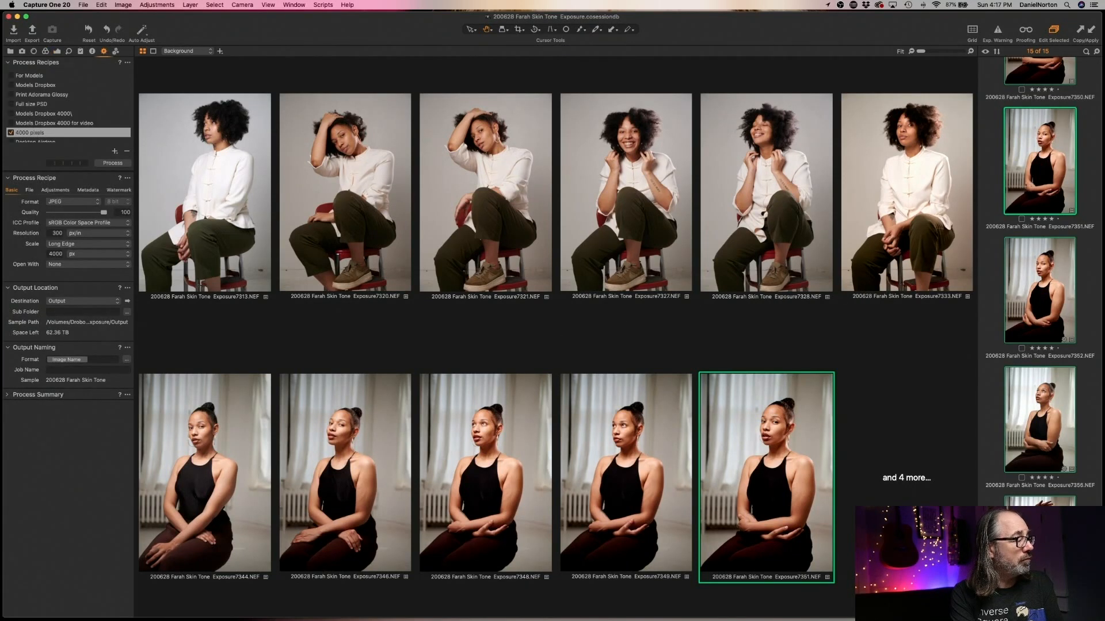
left_click(11, 133)
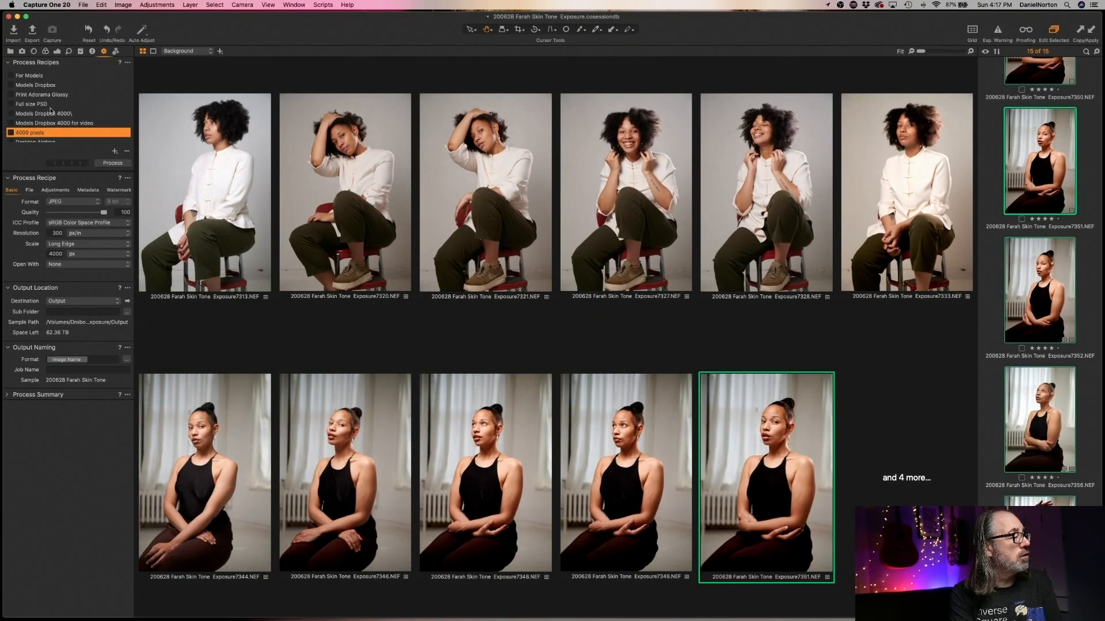
left_click(16, 86)
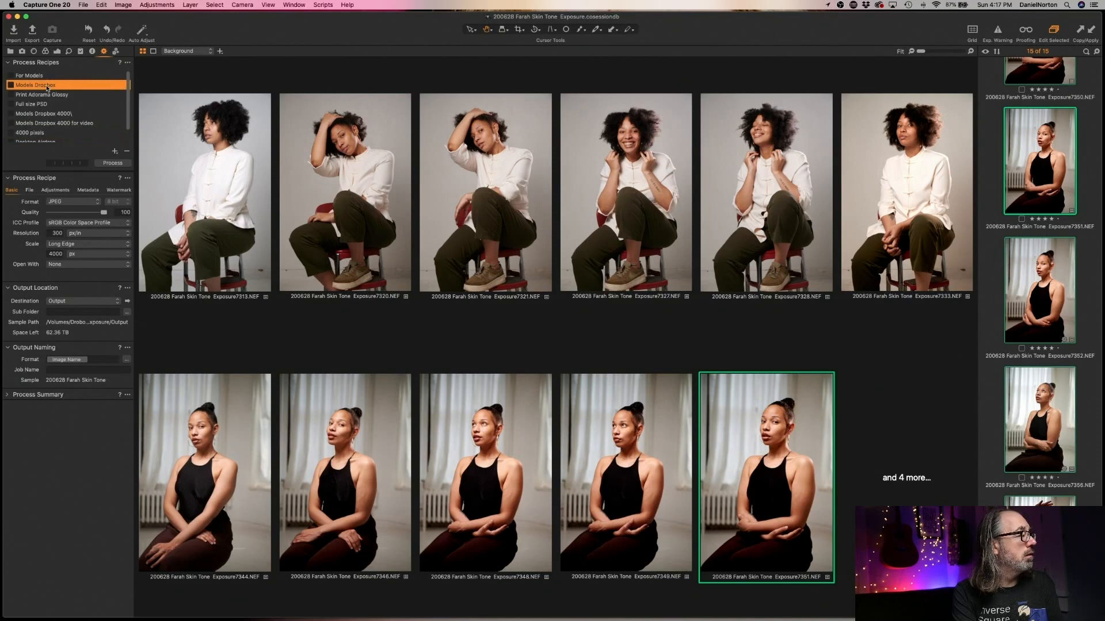
left_click(11, 85)
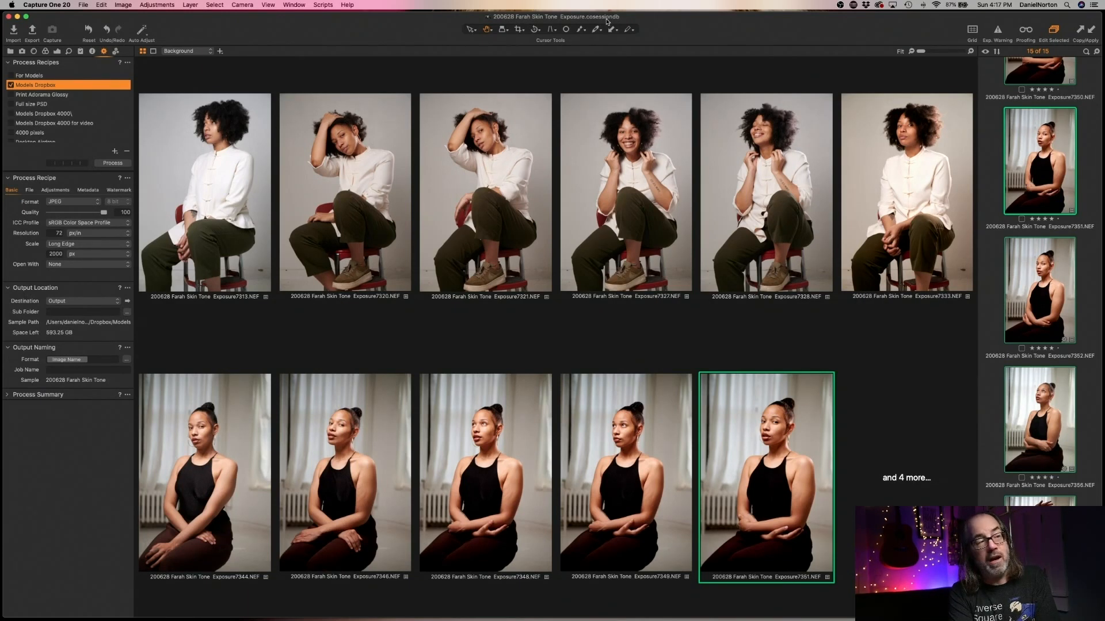
left_click(116, 163)
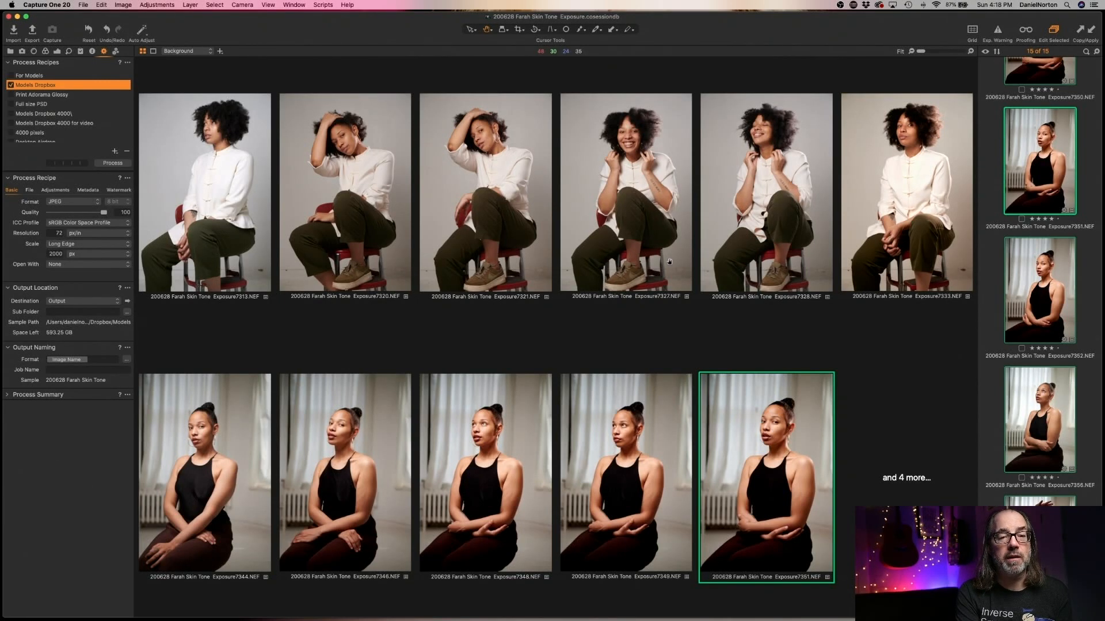
- Clear the selection and review the photos one by one from Exposure7356 back to Exposure7333, and forward again to Exposure7352
left_click(986, 397)
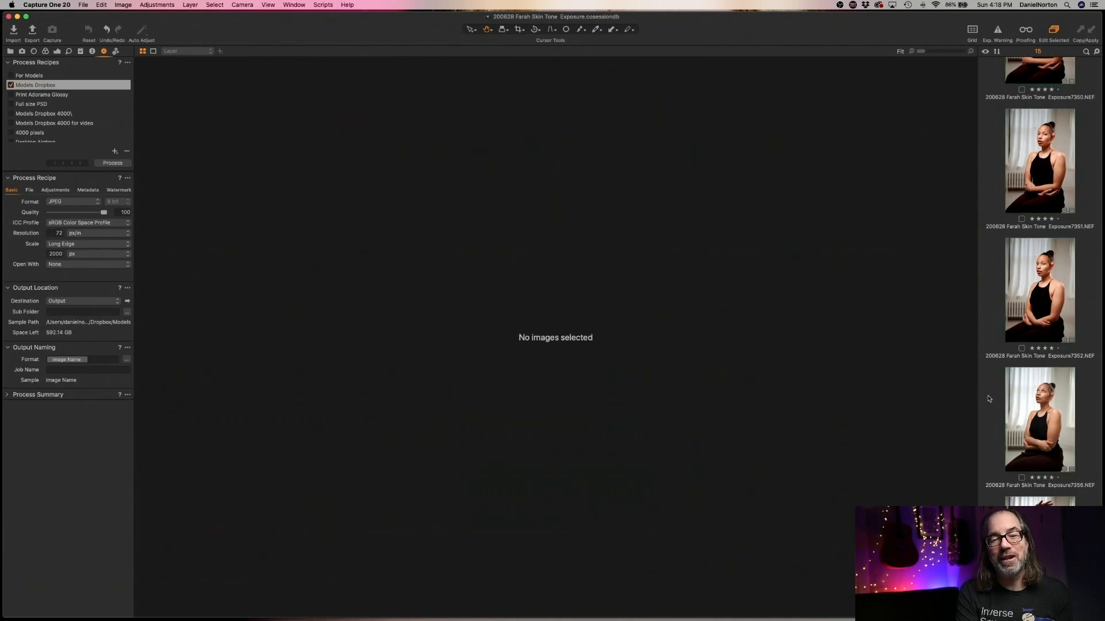
left_click(1014, 407)
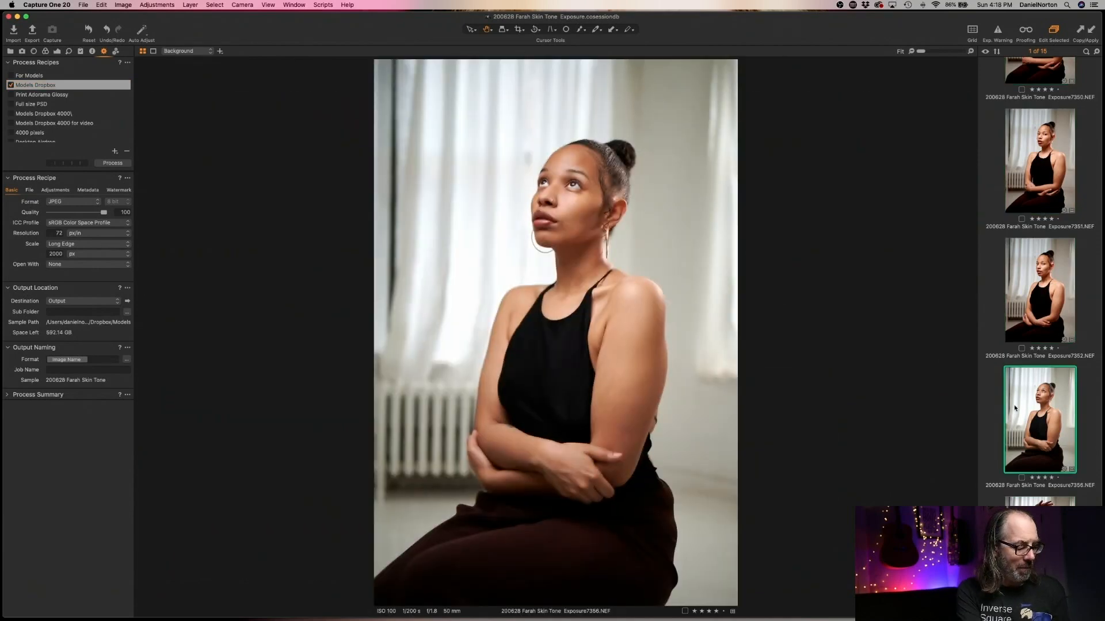
key("Left")
key("Left")
key("Left")
key("Left")
key("Left")
key("Left")
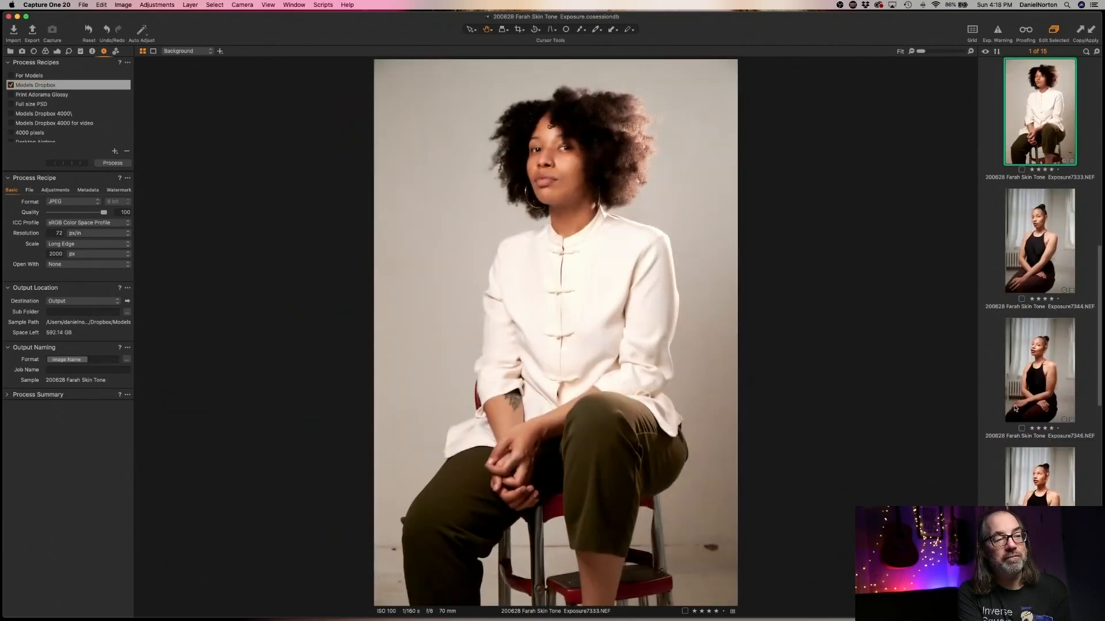
key("Right")
key("Right")
key("Right")
key("Right")
key("Right")
key("Right")
key("Right")
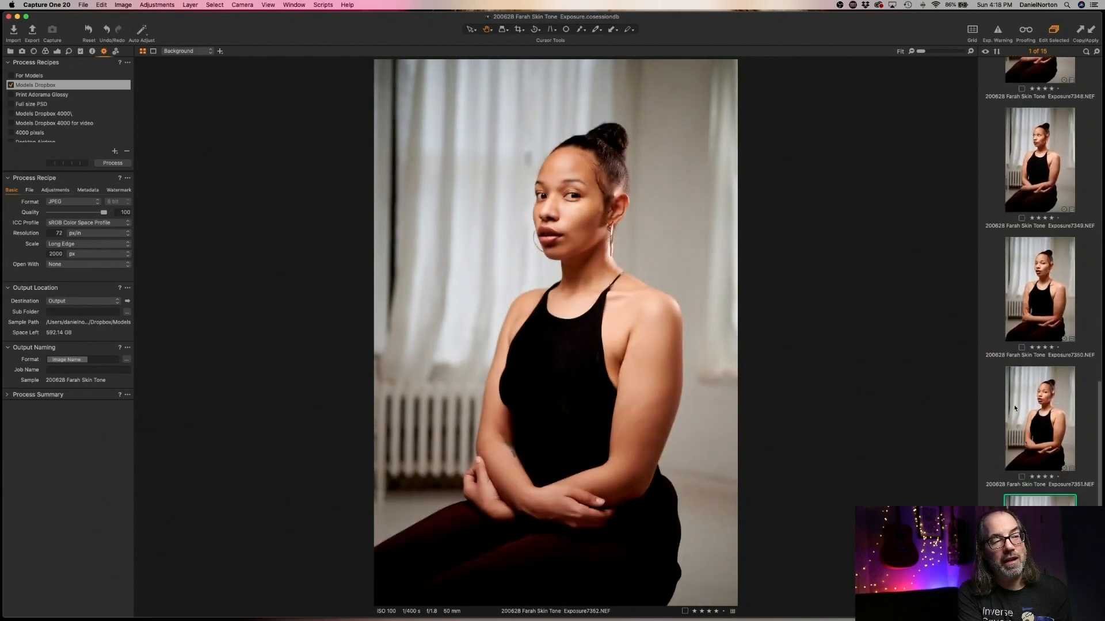
key("Right")
key("Left")
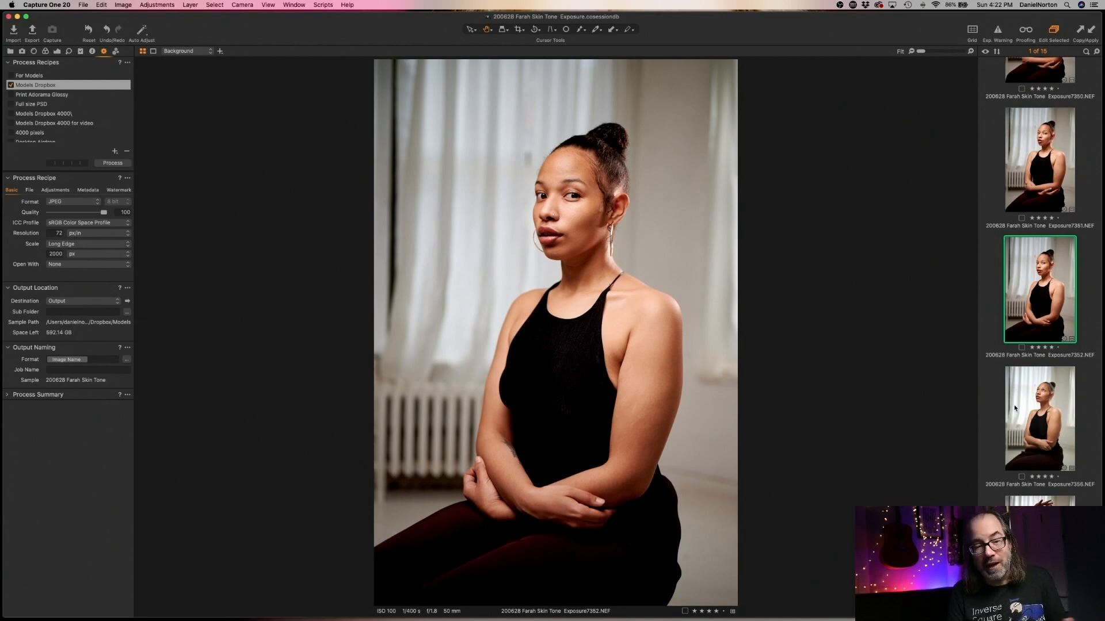
- View Exposure7360 and compare it with Exposure7352
left_click(1039, 540)
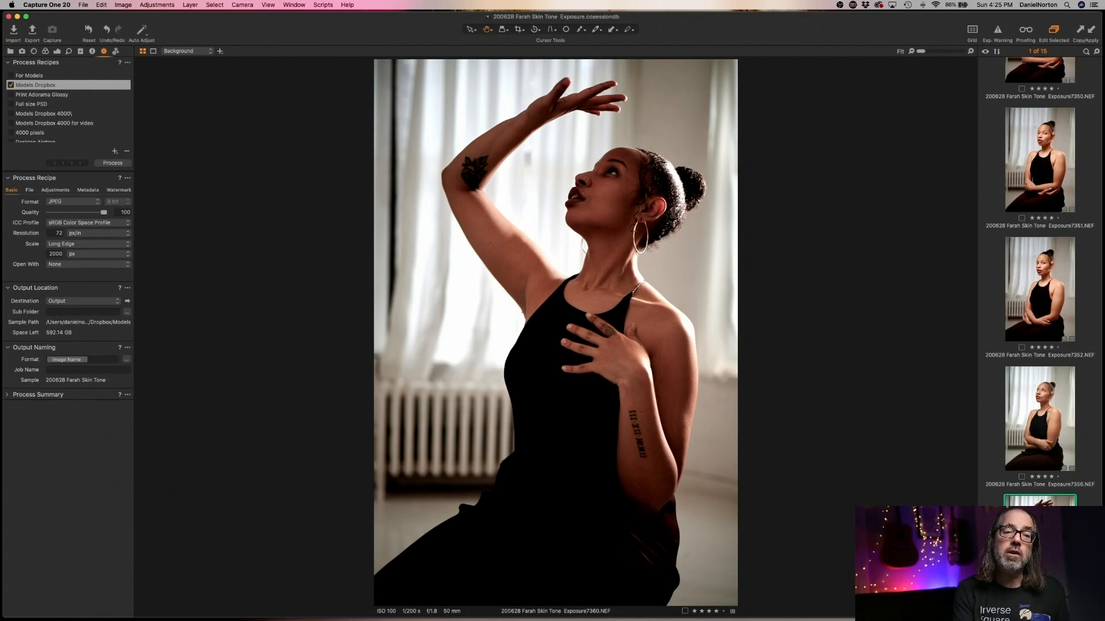
left_click(1020, 290)
scroll(1055, 148, "up", 10)
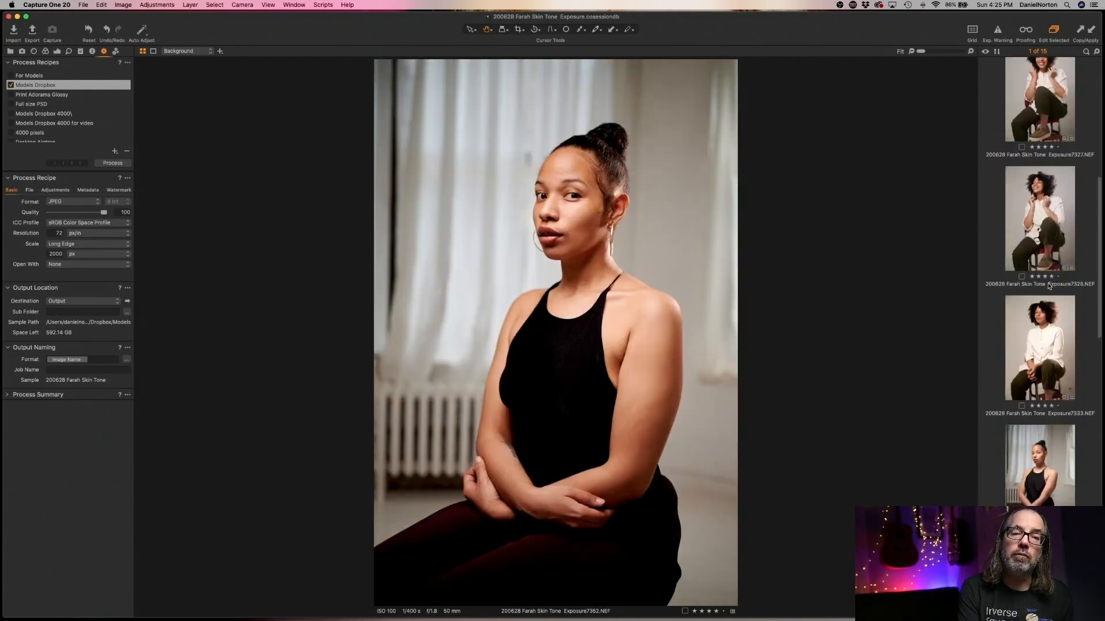
- Open Exposure7313, inspect the skin on the face at 100%, and return to the full view
left_click(1042, 125)
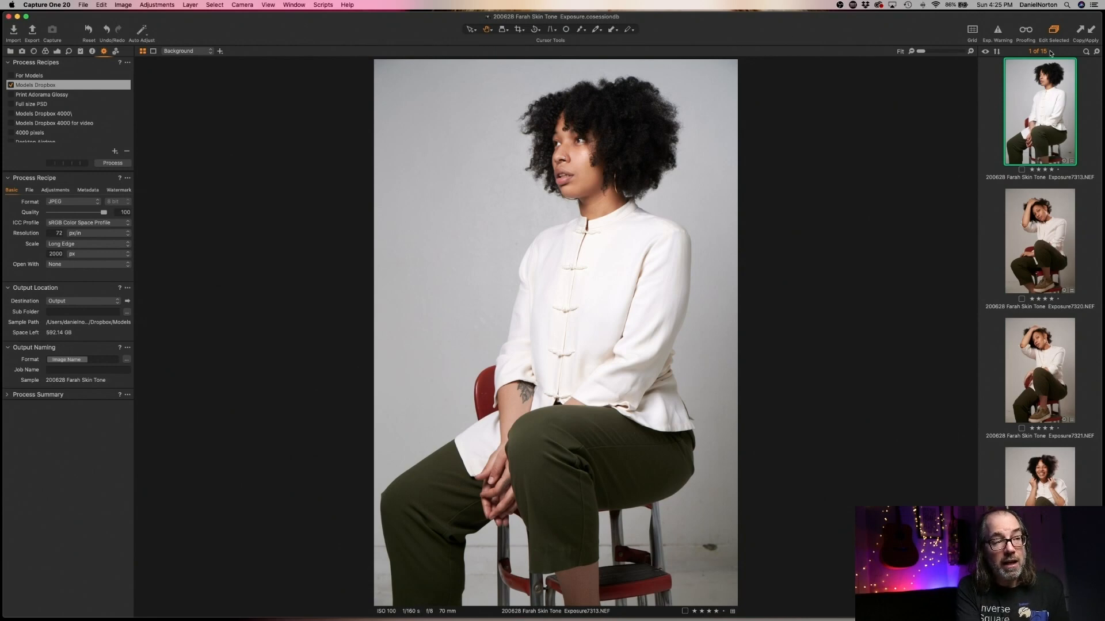
left_click(545, 160)
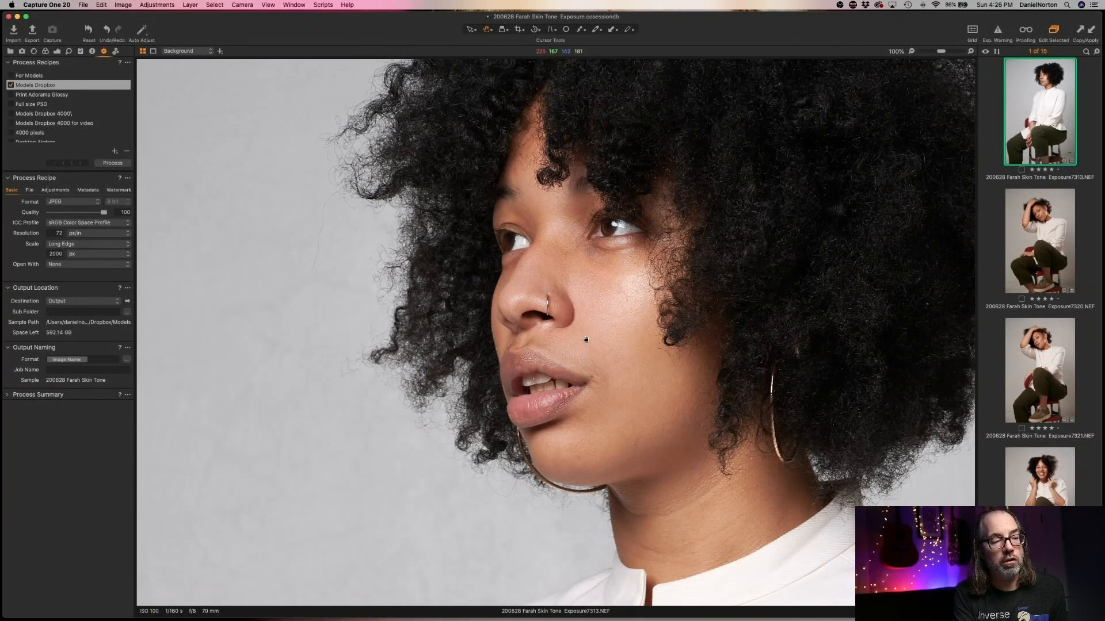
double_click(619, 333)
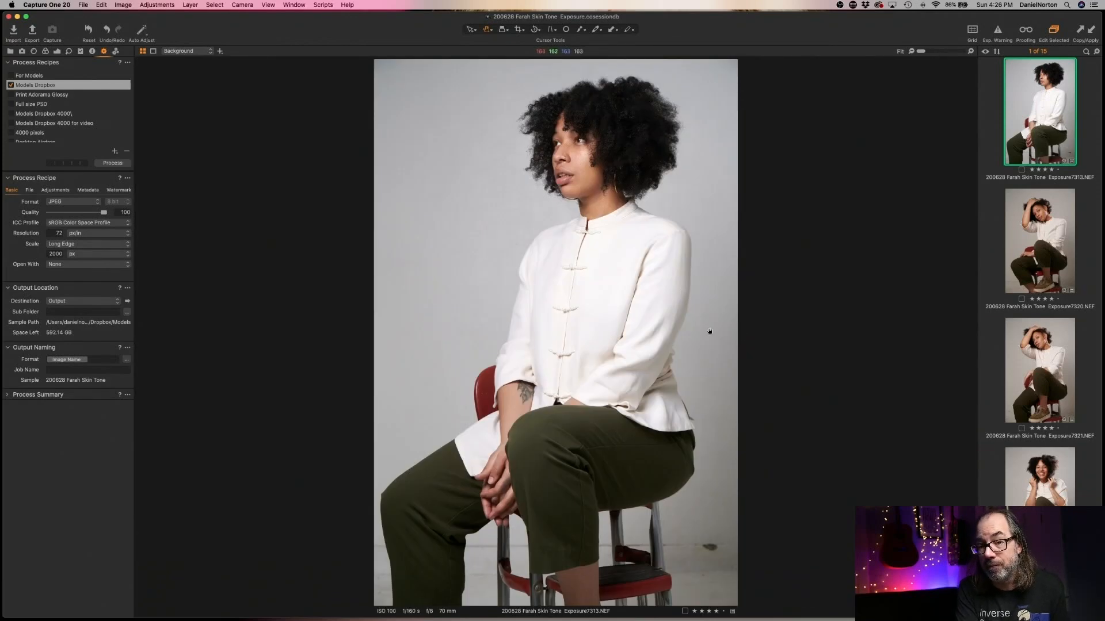
- Compare Exposure7344 and Exposure7346 side by side, inspecting the face in Exposure7344 at 100% before fitting it again
scroll(1056, 394, "down", 5)
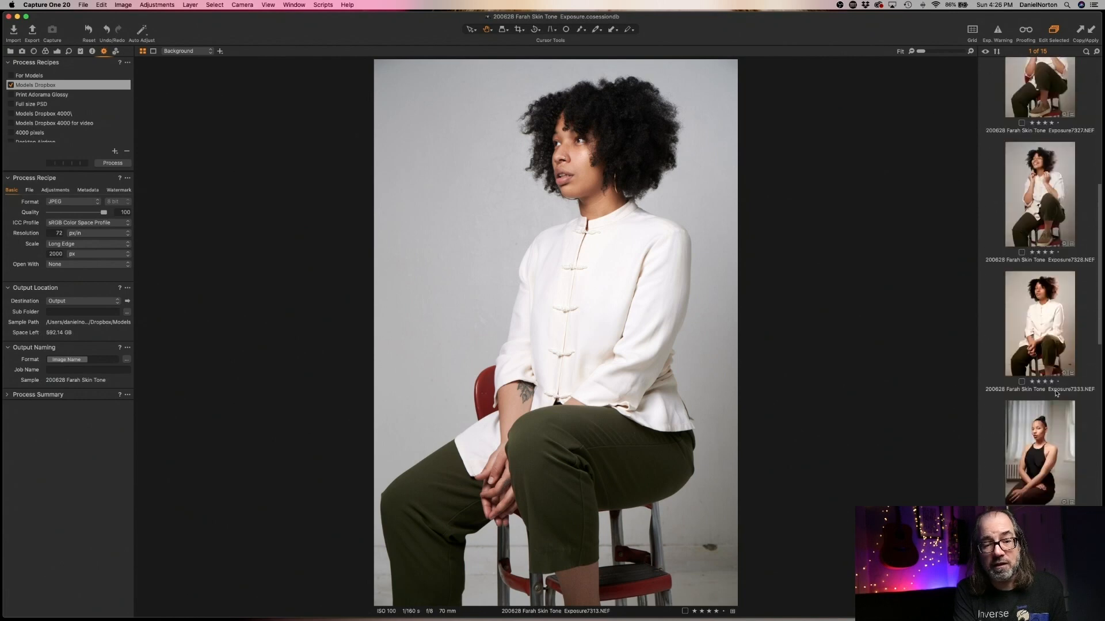
scroll(1057, 394, "down", 3)
left_click(1051, 305)
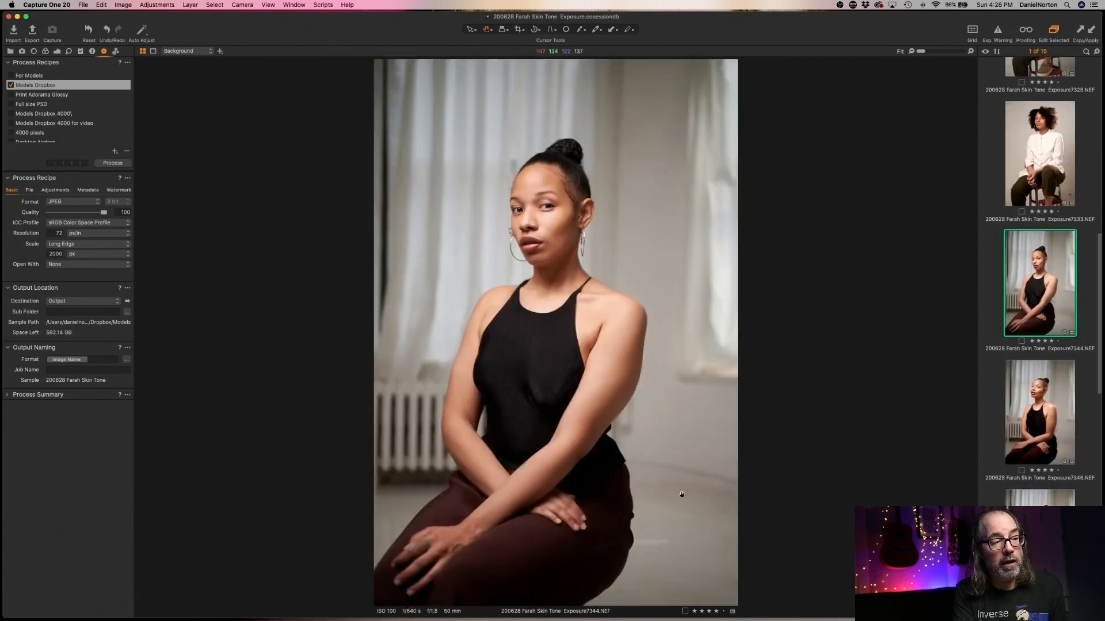
left_click(1040, 418, "super")
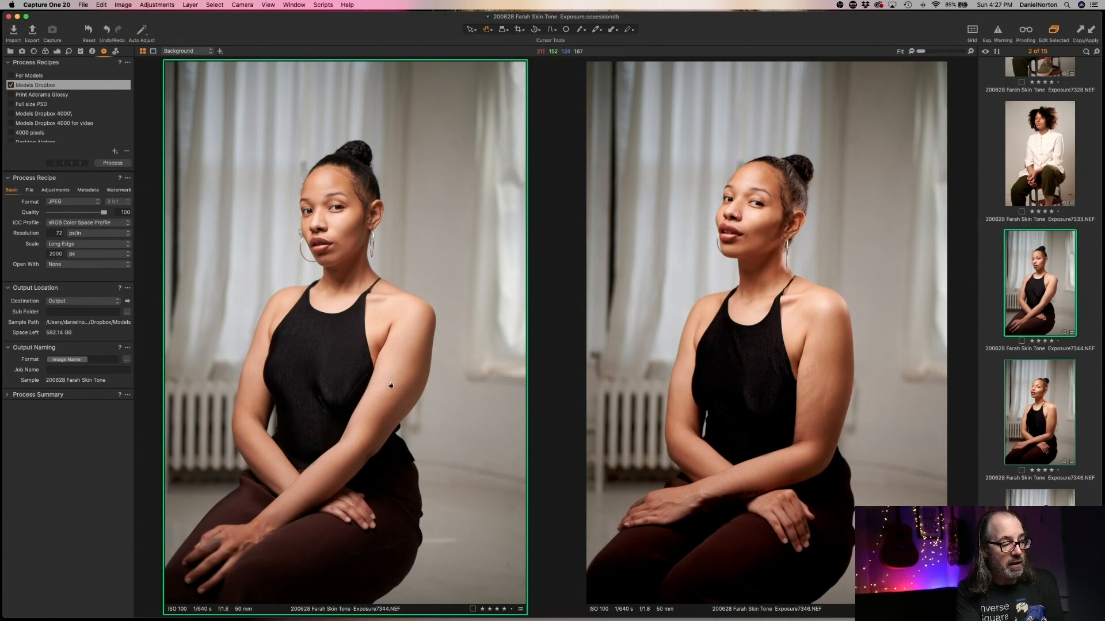
scroll(391, 384, "up", 1)
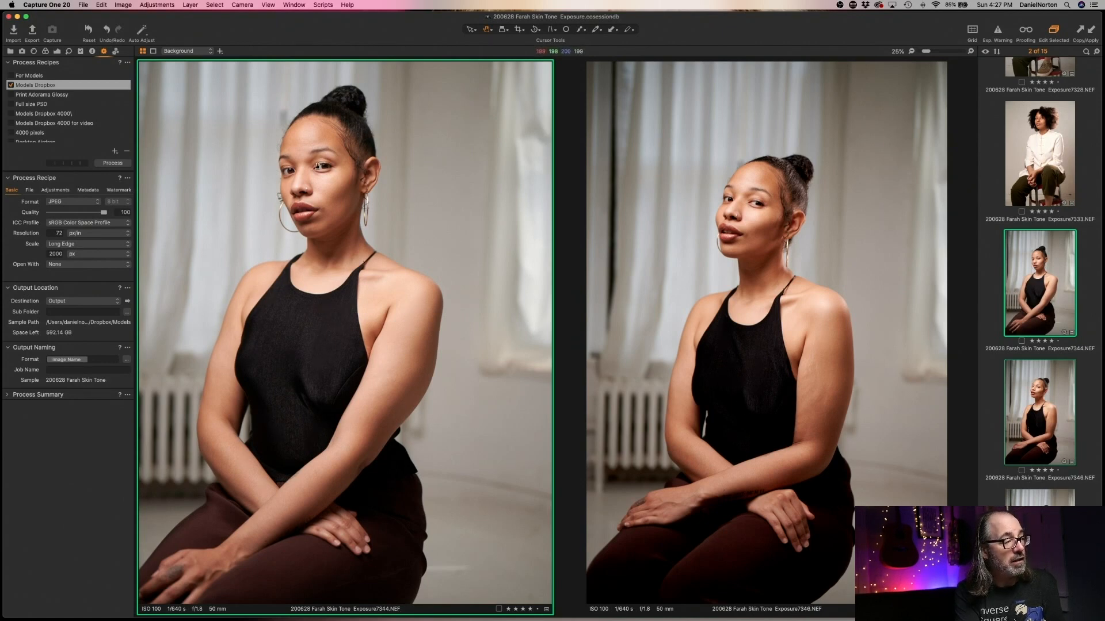
double_click(295, 183)
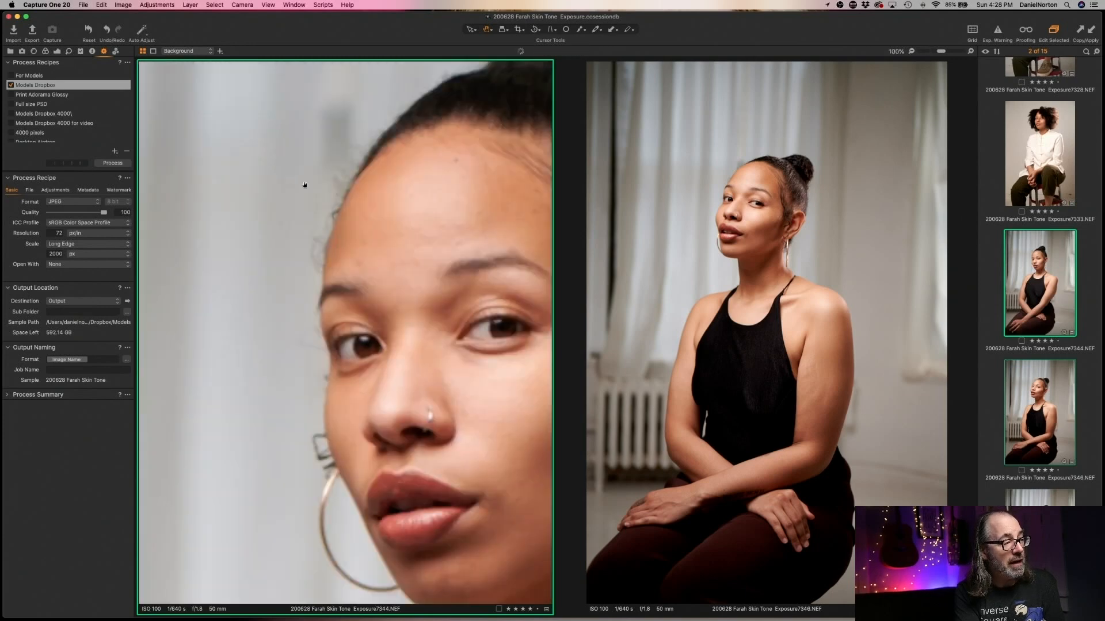
double_click(354, 338)
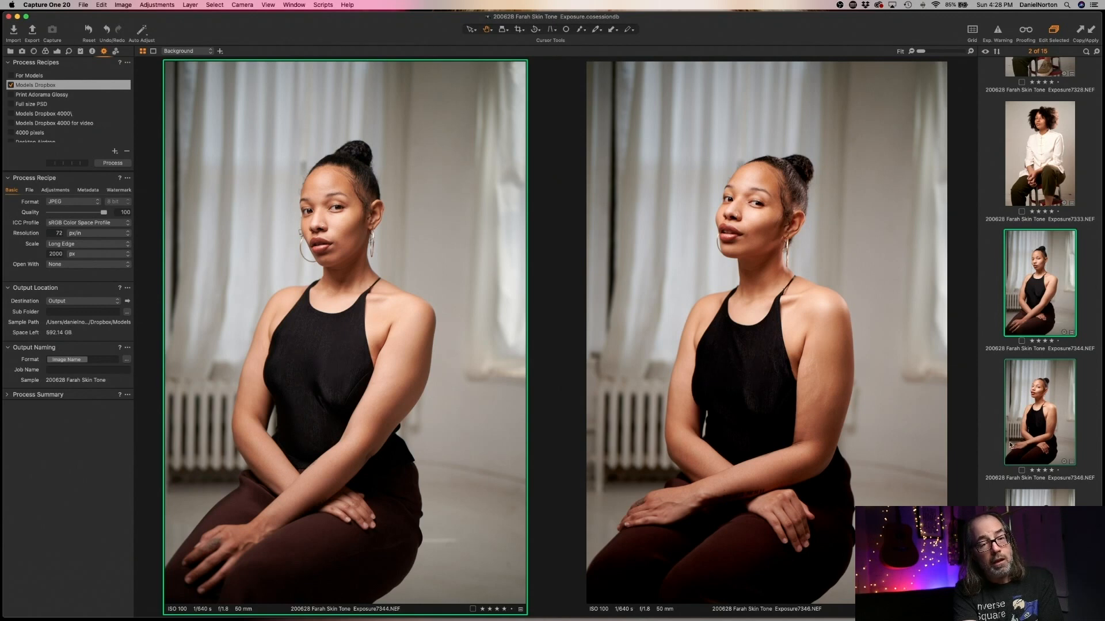
- Compare the arm's skin at 100% in Exposure7344 and Exposure7346, fit both photos again, and clear the selection
left_click(991, 448)
left_click(1046, 410)
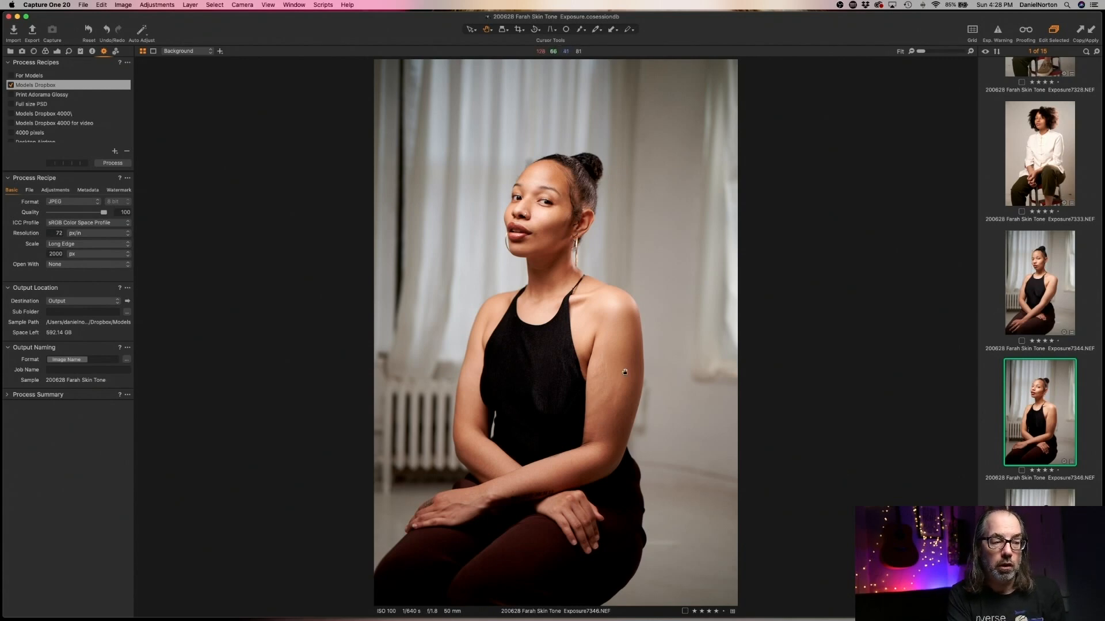
left_click(1035, 293, "super")
left_click(387, 395)
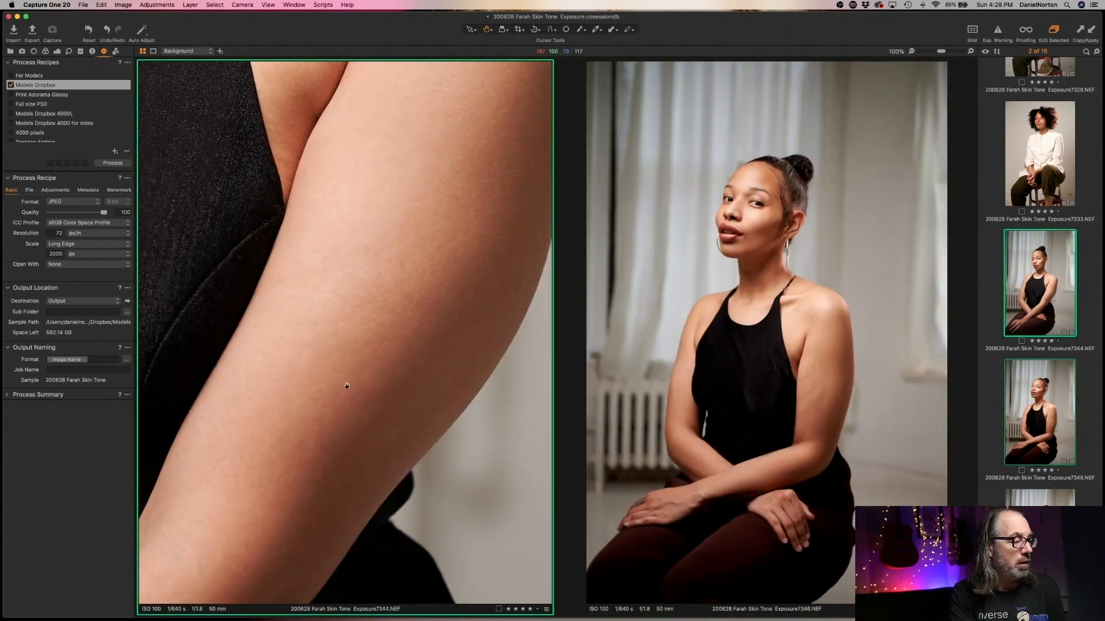
left_click(816, 397)
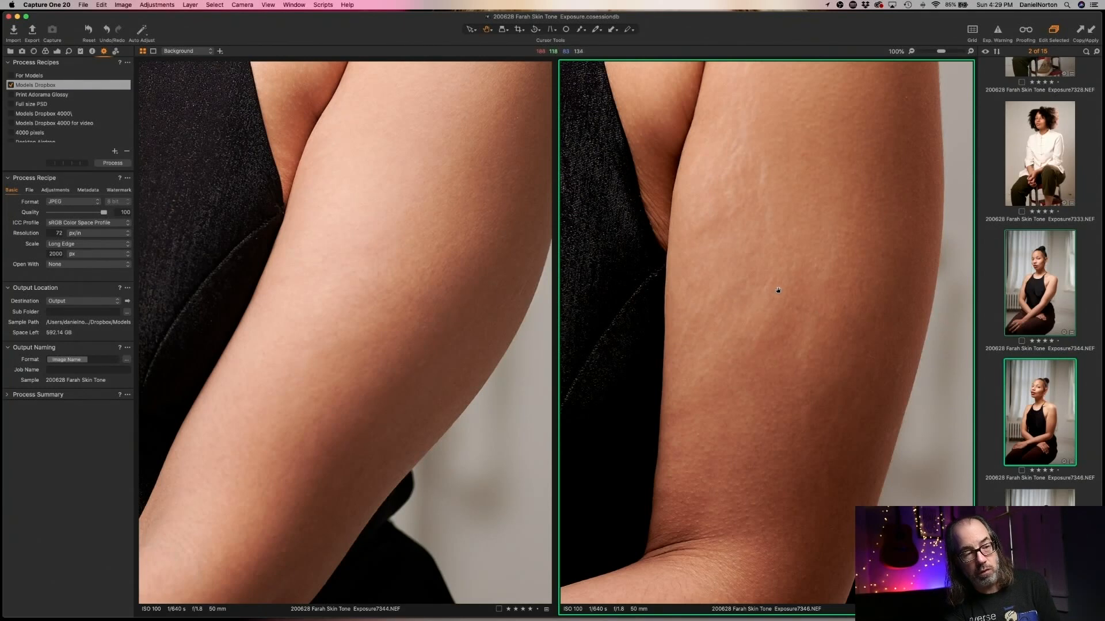
double_click(374, 313)
double_click(757, 314)
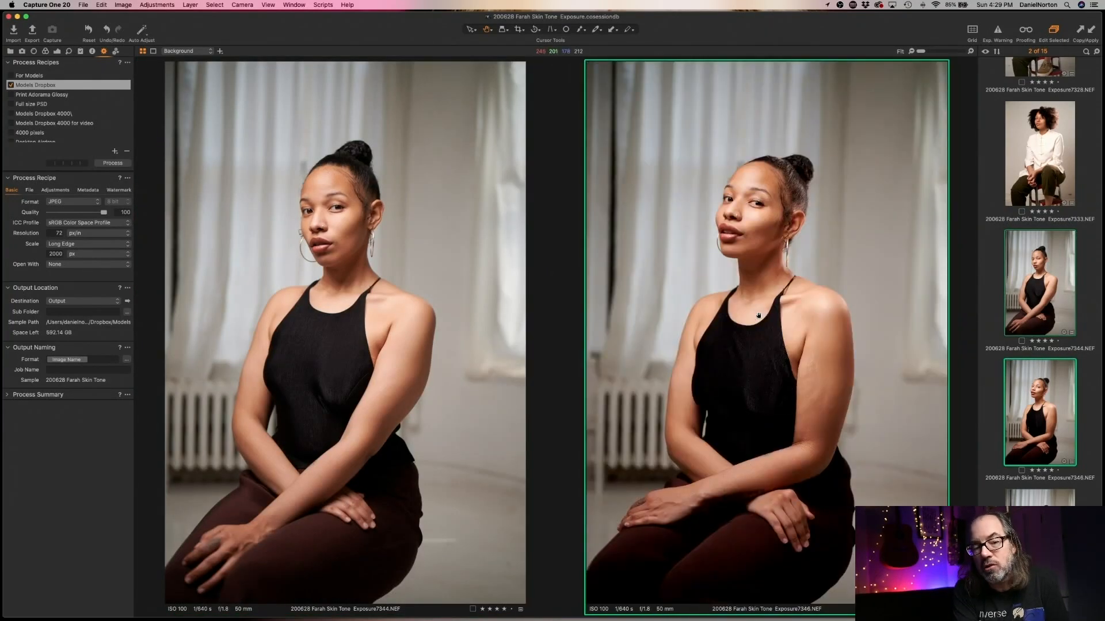
scroll(759, 315, "up", 1)
double_click(770, 357)
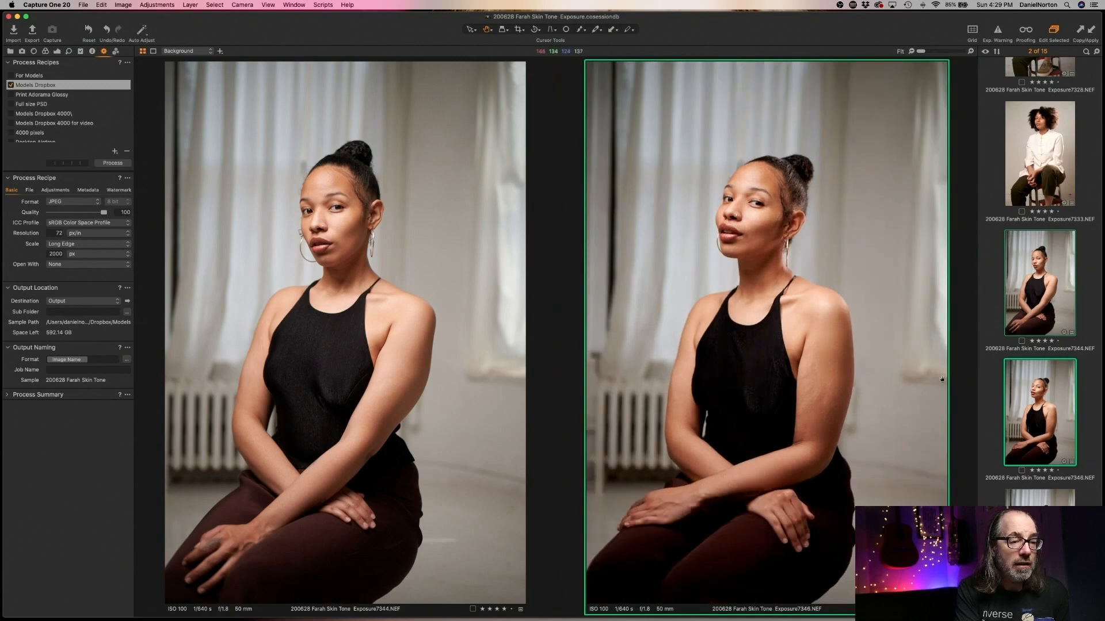
left_click(987, 391)
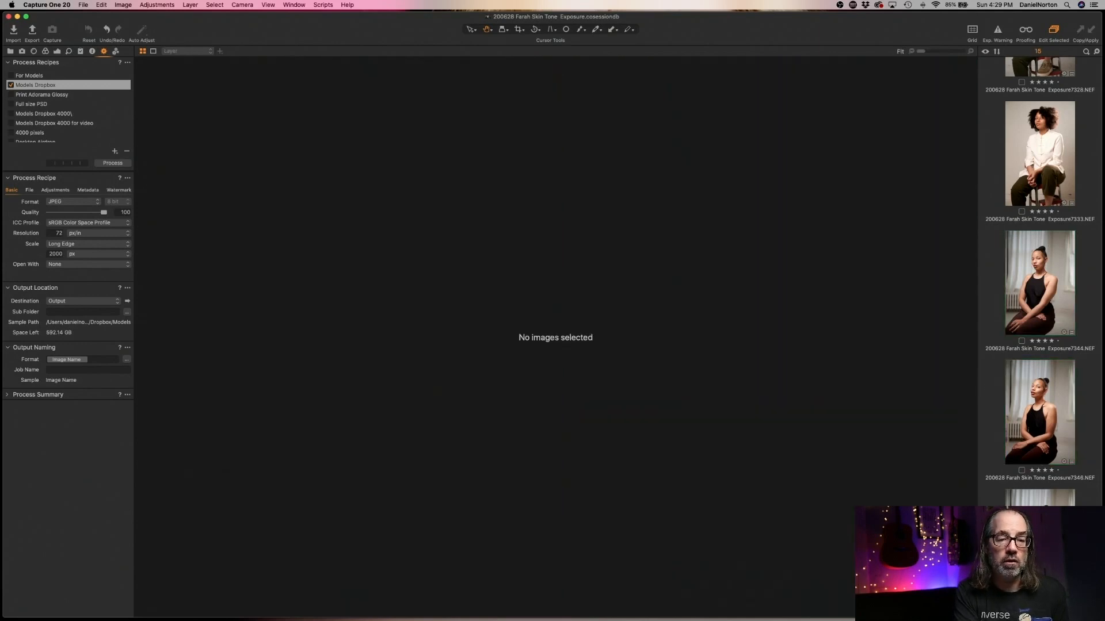
- View Exposure7348, Exposure7313 and Exposure7320 in turn, and return to Exposure7313
left_click(1039, 532)
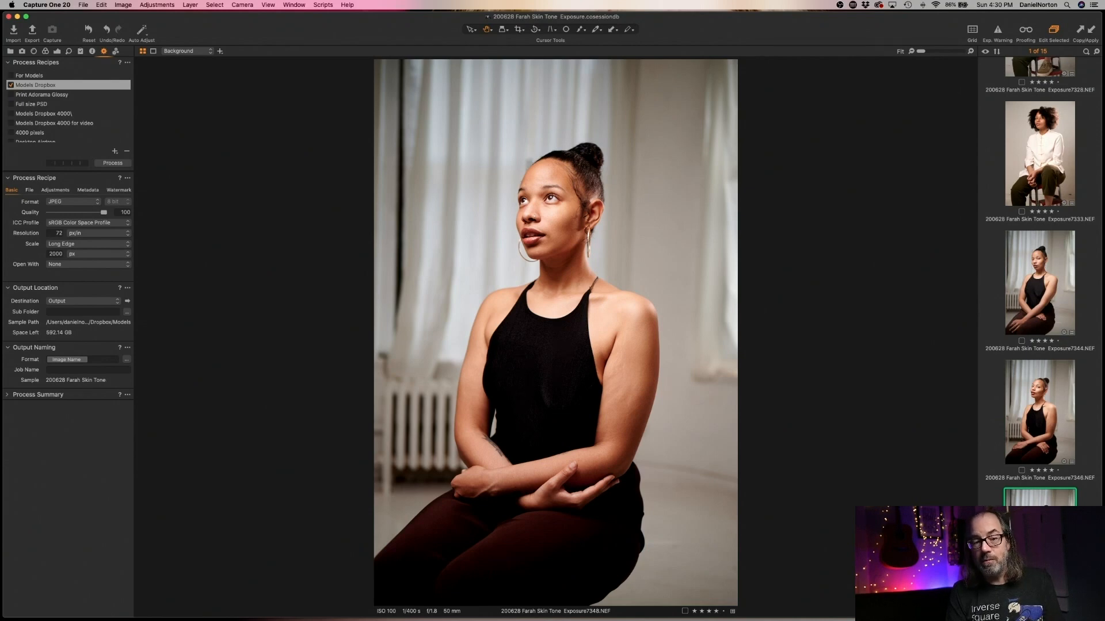
scroll(1028, 433, "up", 10)
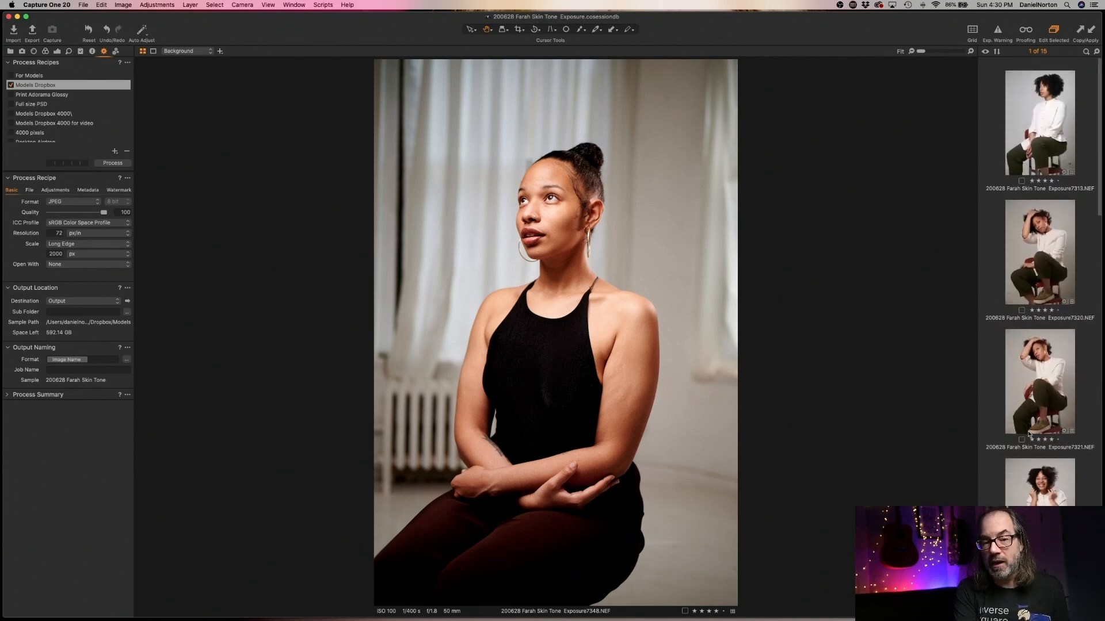
left_click(1037, 134)
scroll(1047, 488, "down", 10)
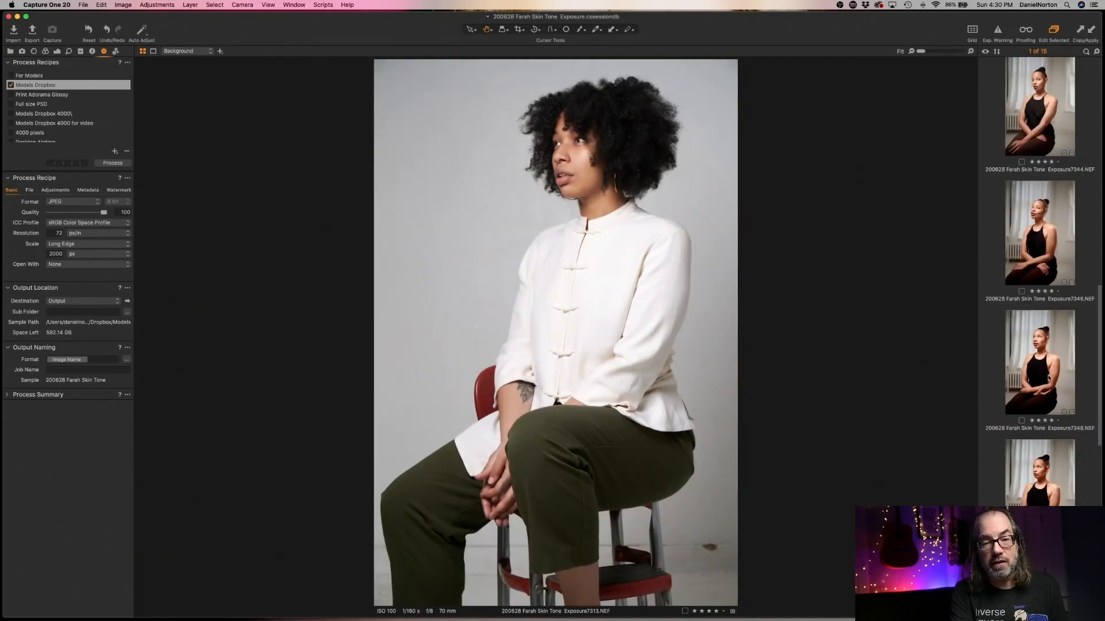
scroll(1047, 487, "up", 15)
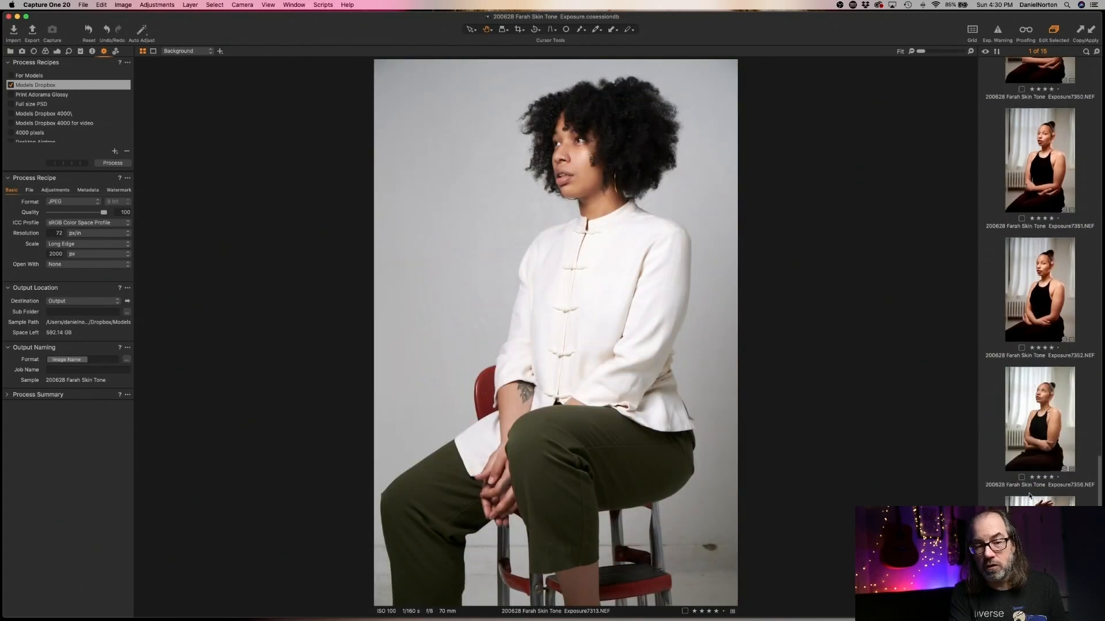
left_click(1036, 265)
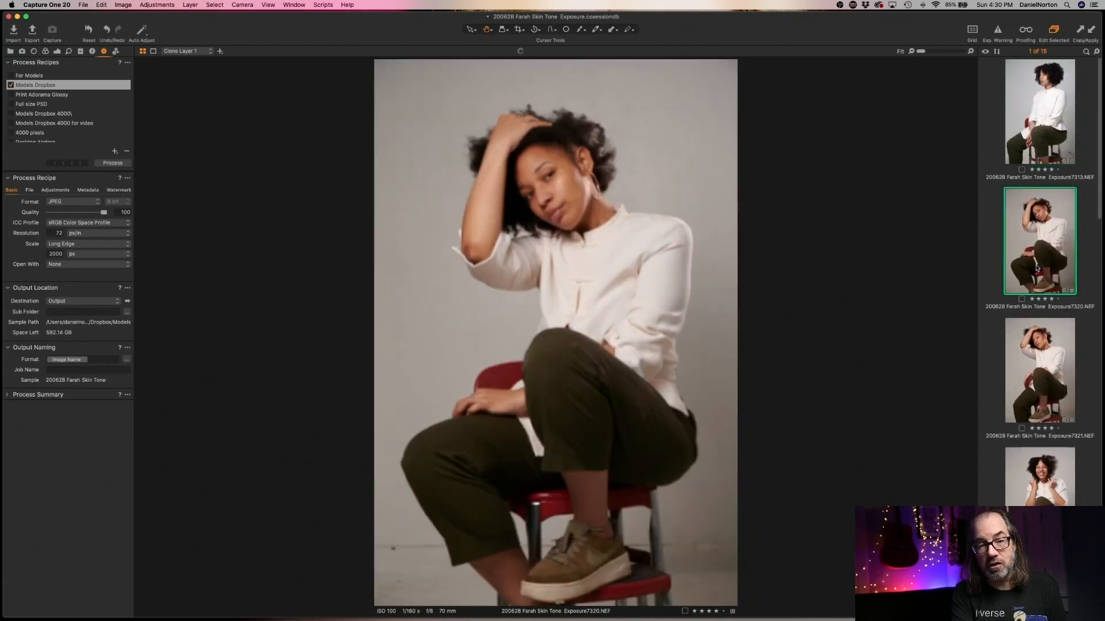
left_click(1043, 153)
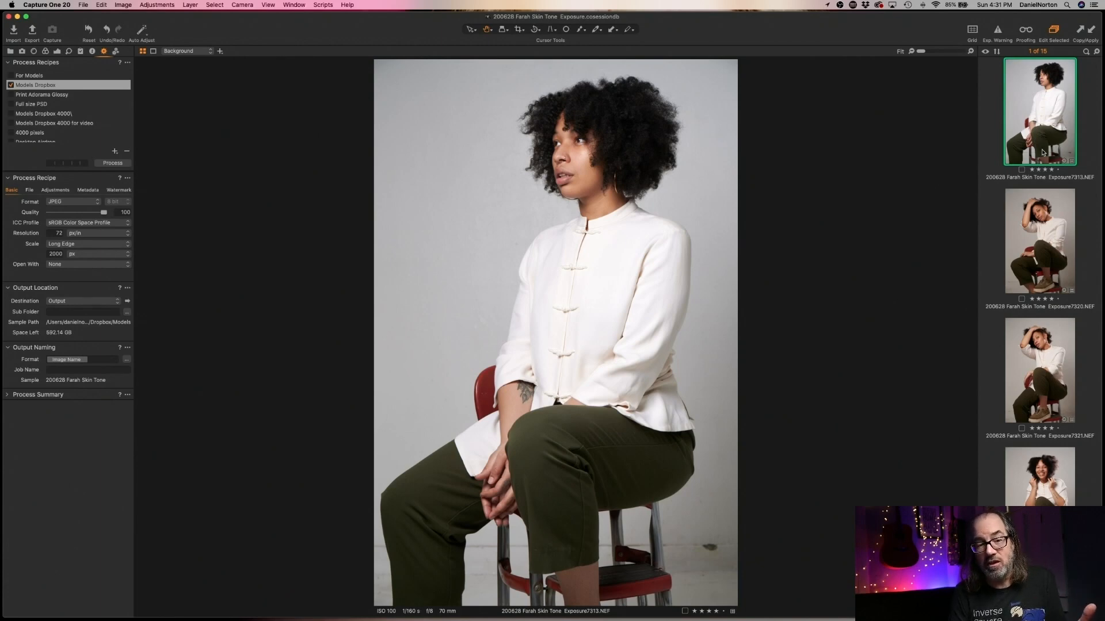
- Inspect the stool and the backdrop behind it in Exposure7313 at 100%, and return to the full view
scroll(1044, 349, "down", 1)
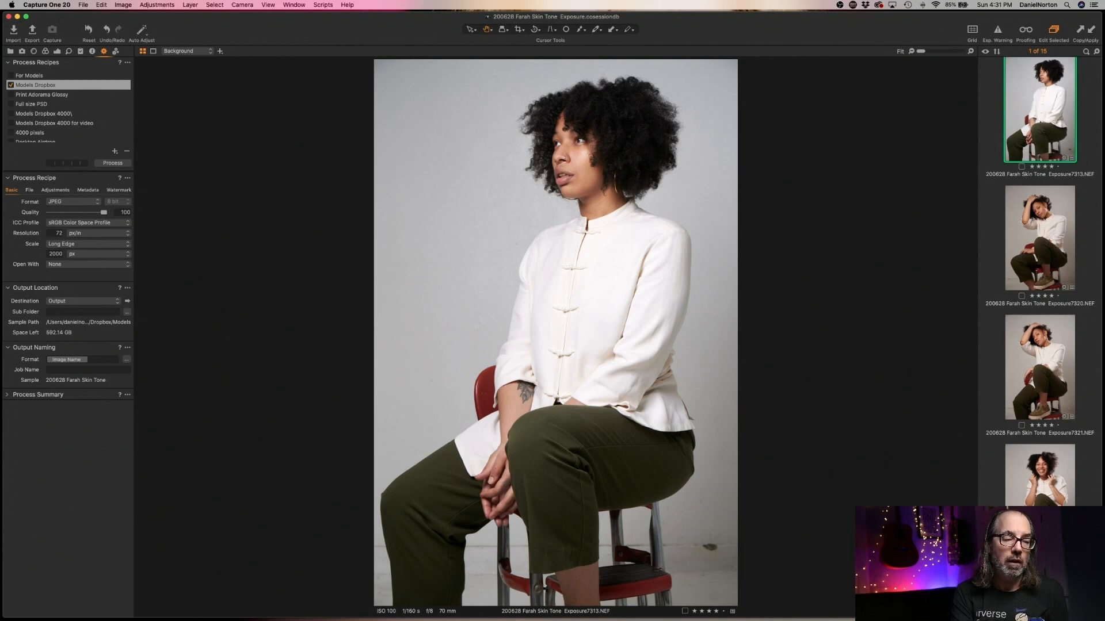
left_click(711, 559)
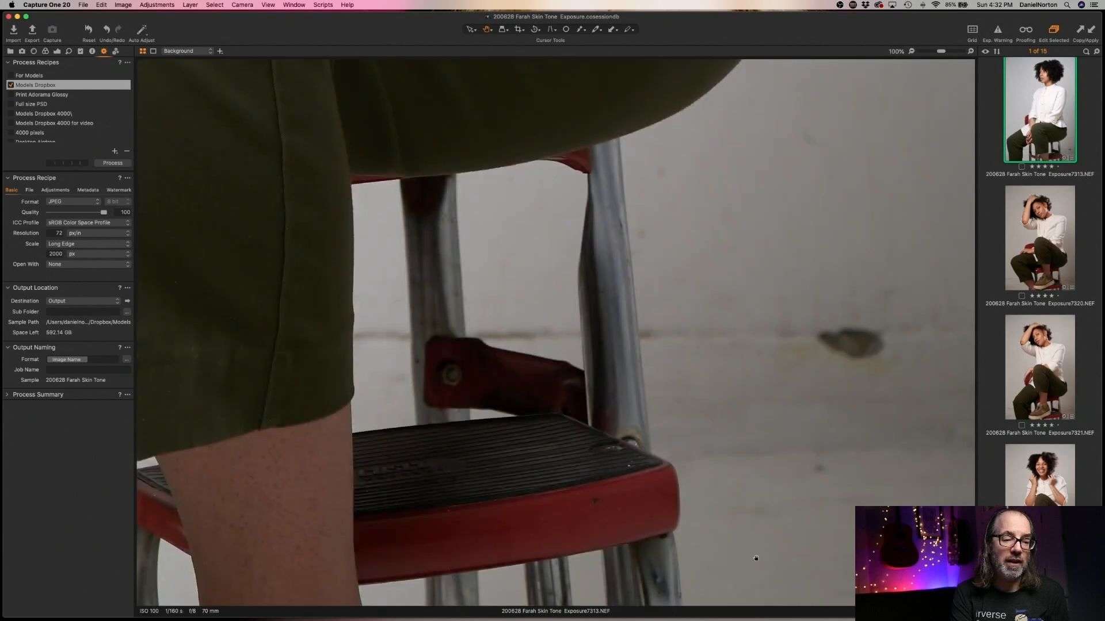
left_click(836, 380)
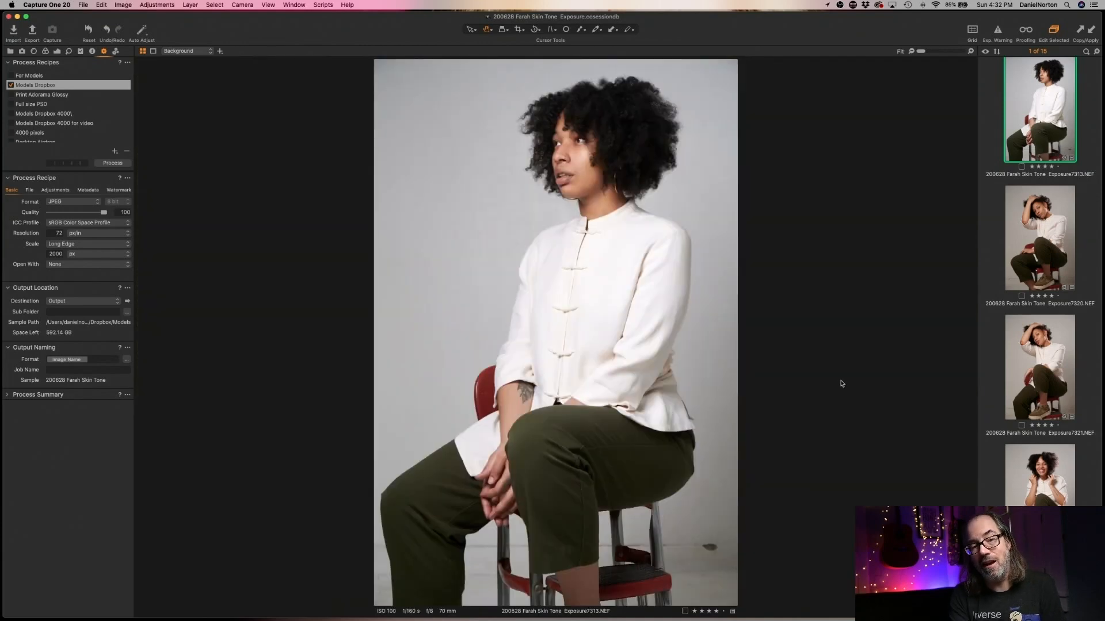